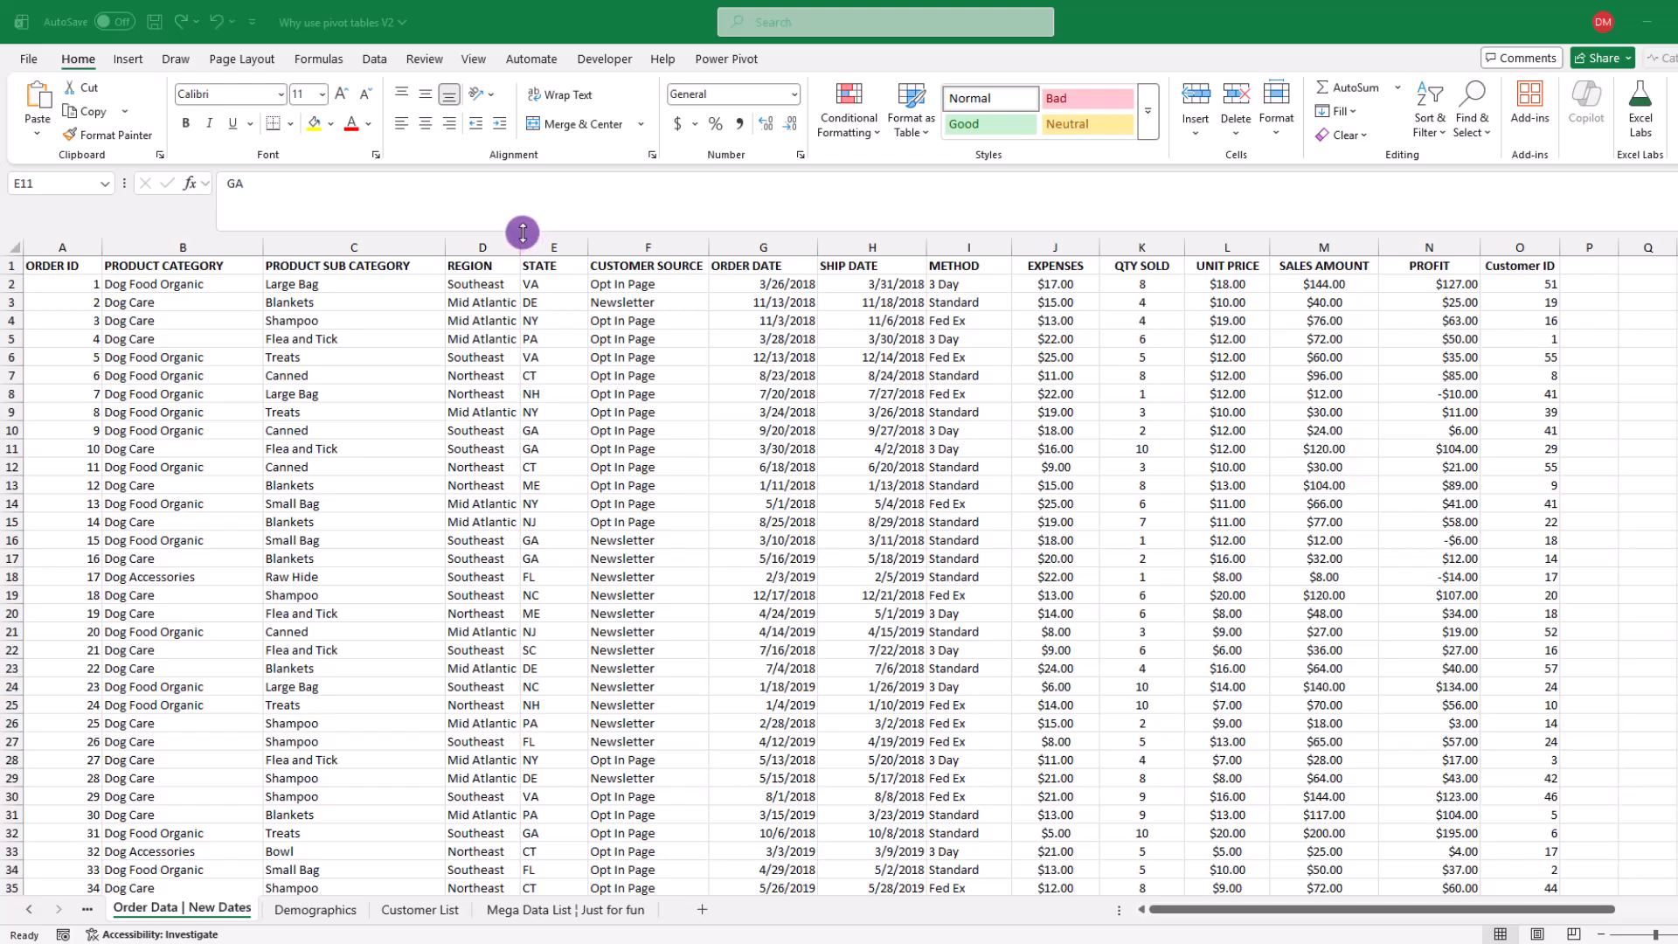
Review the order data as one block, from the ORDER ID header across to the Customer ID column
click(376, 218)
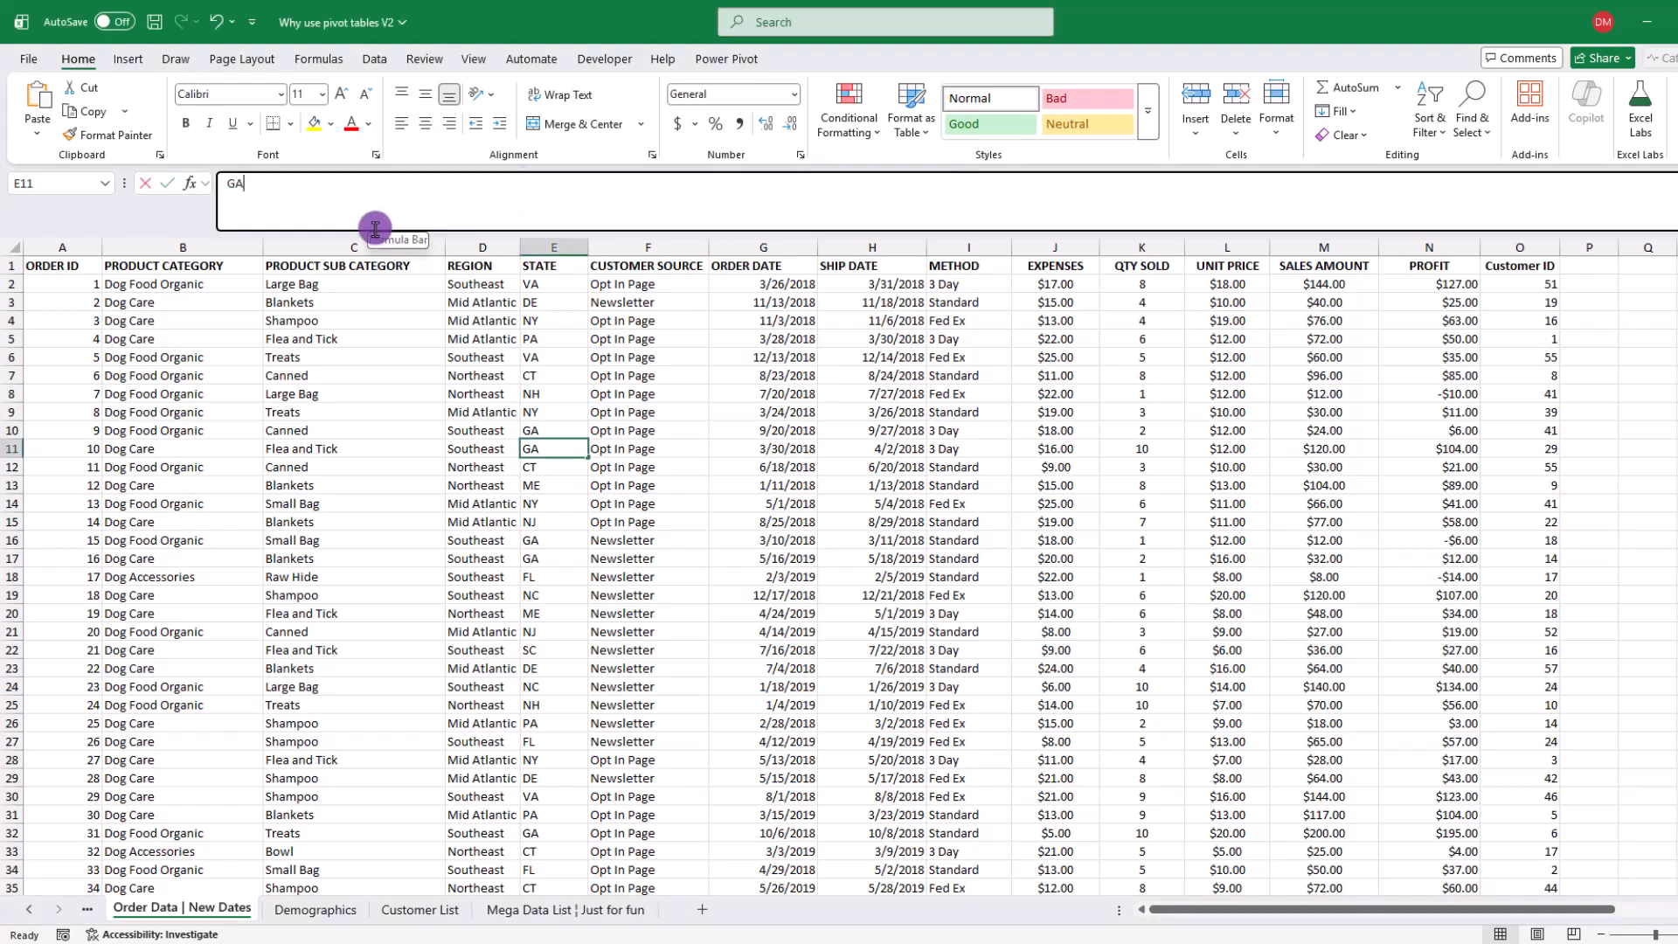
click(404, 430)
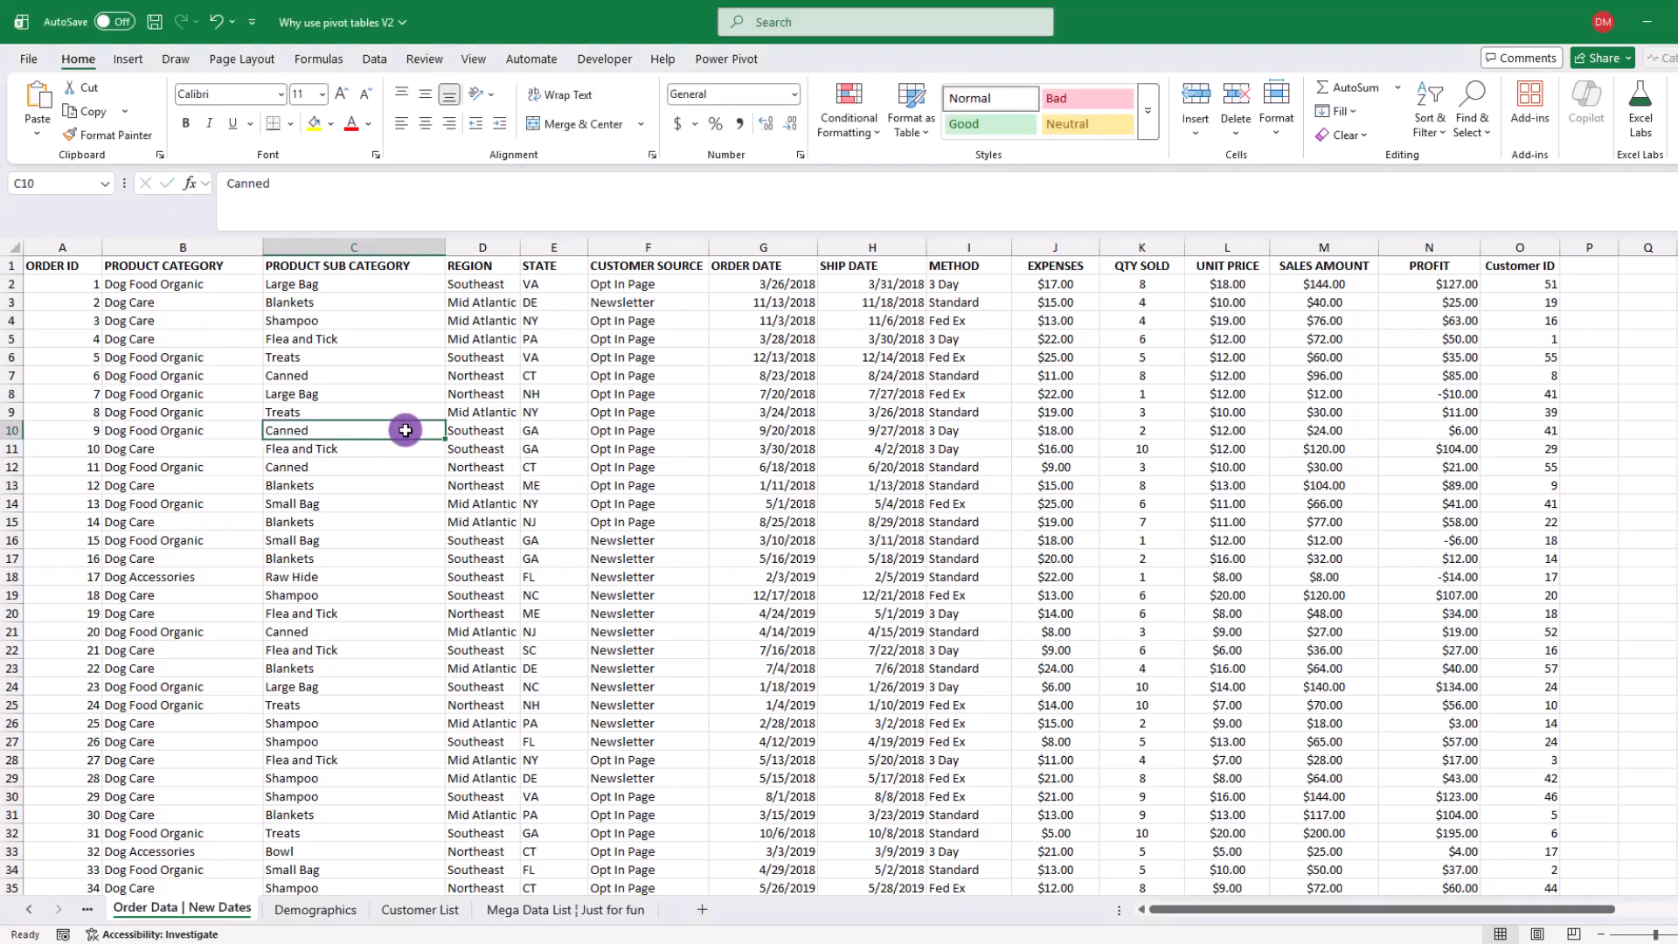
click(55, 265)
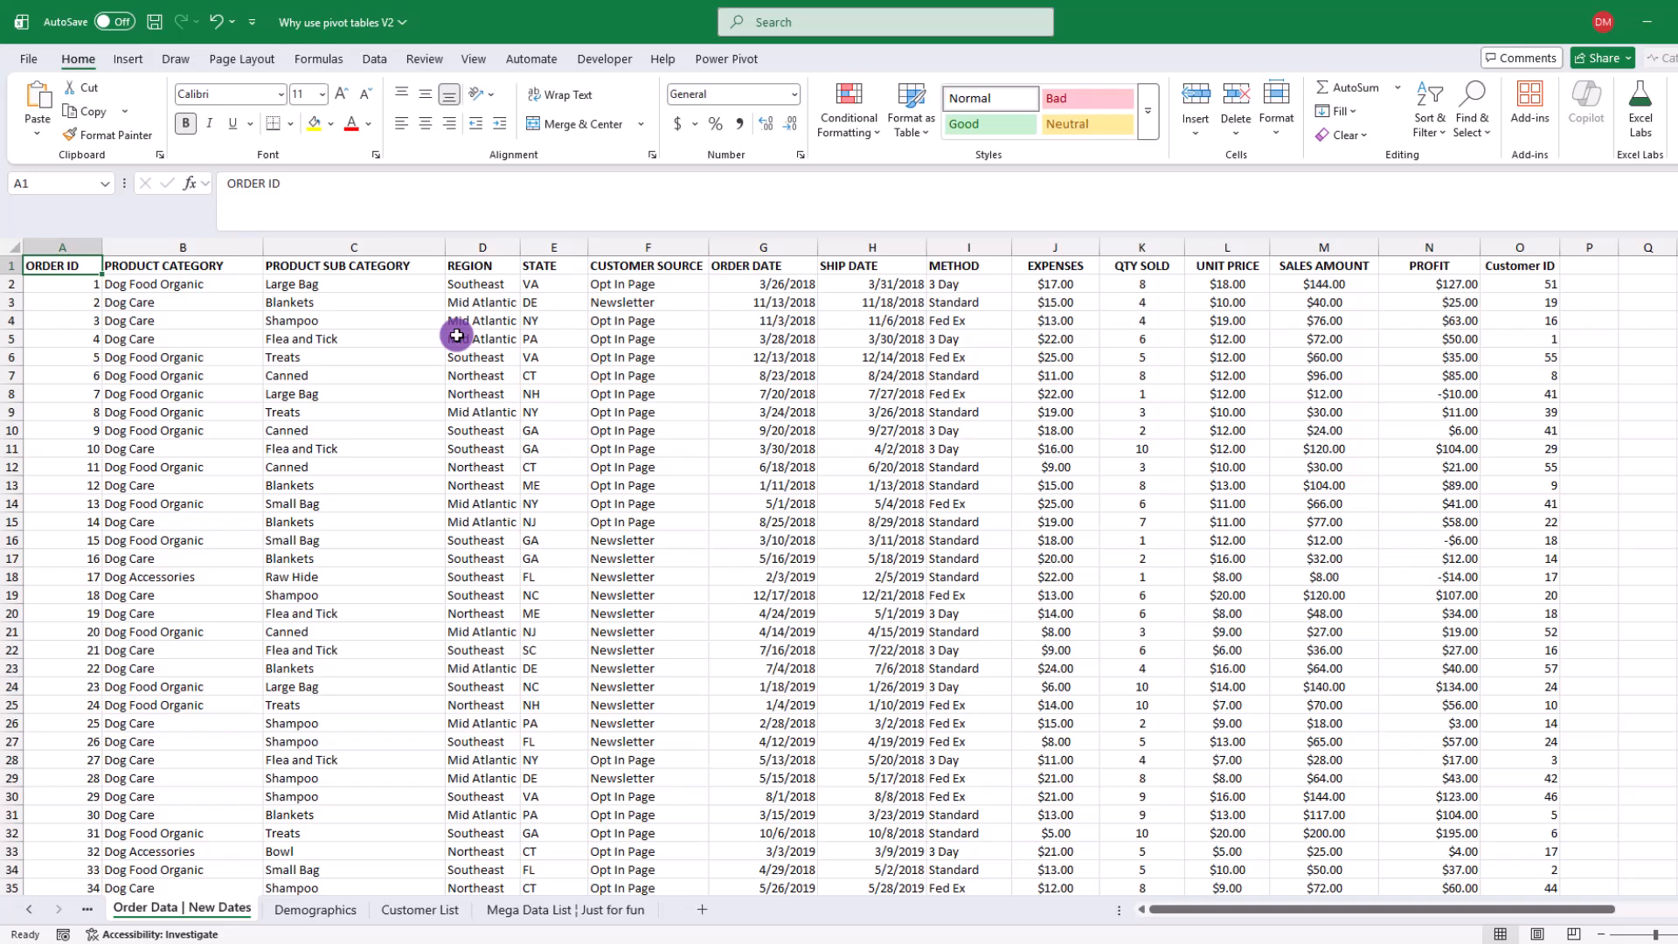
drag(88, 267, 1509, 827)
click(1360, 684)
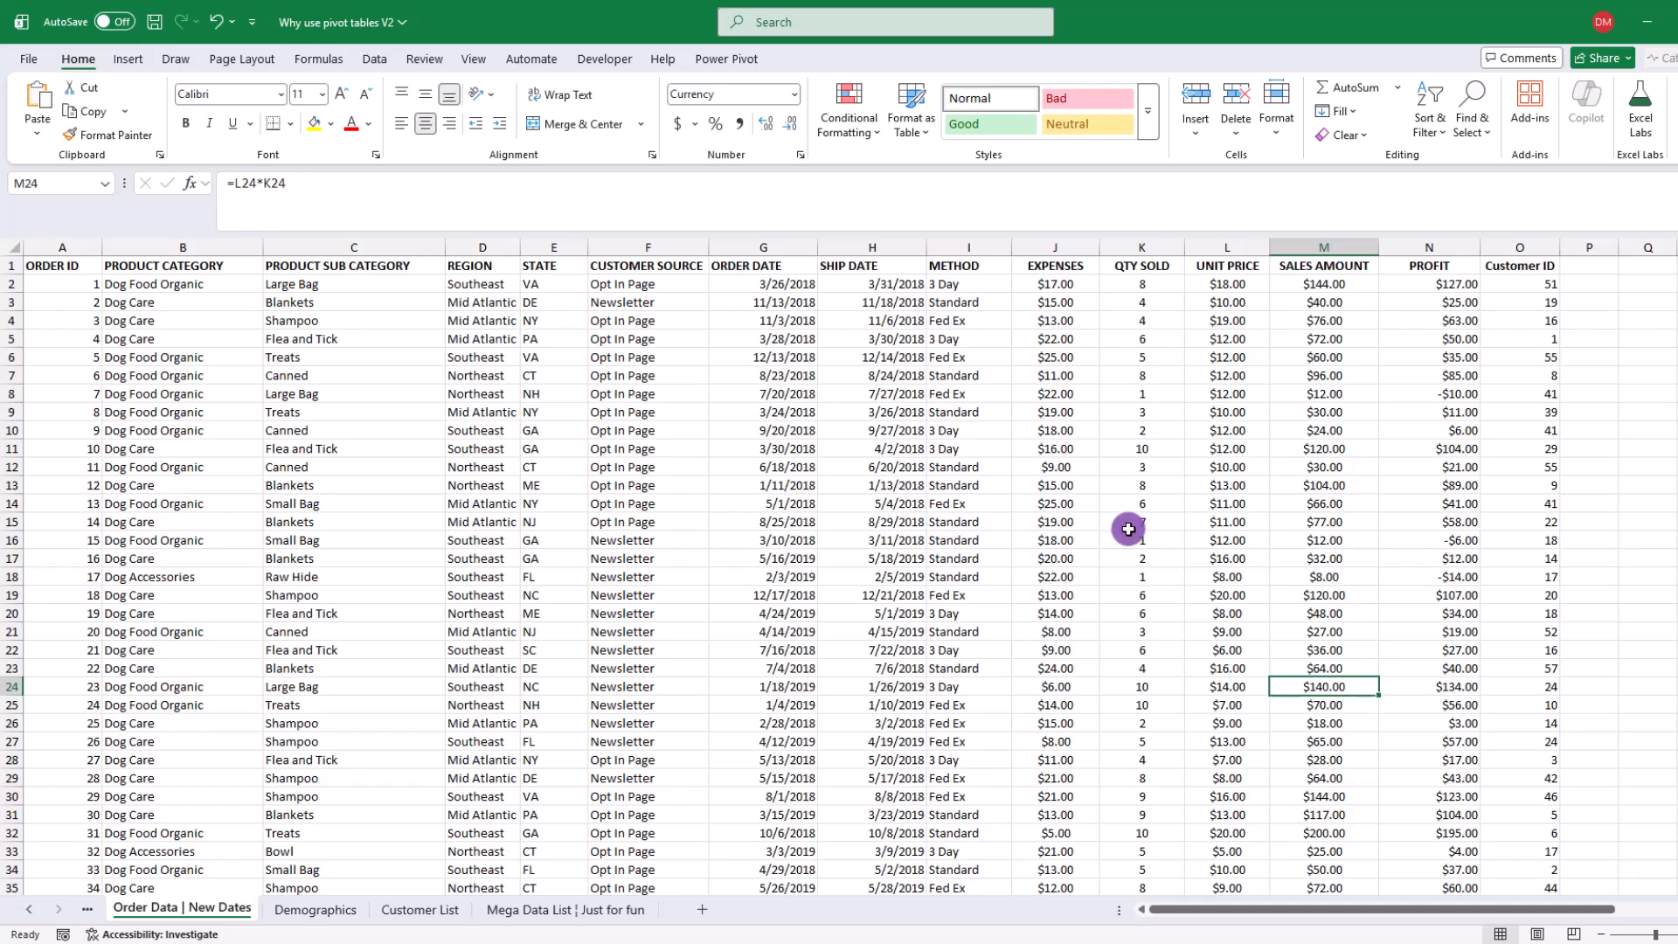
Examine the REGION and SALES AMOUNT columns as the fields for a sales-by-region question
click(482, 247)
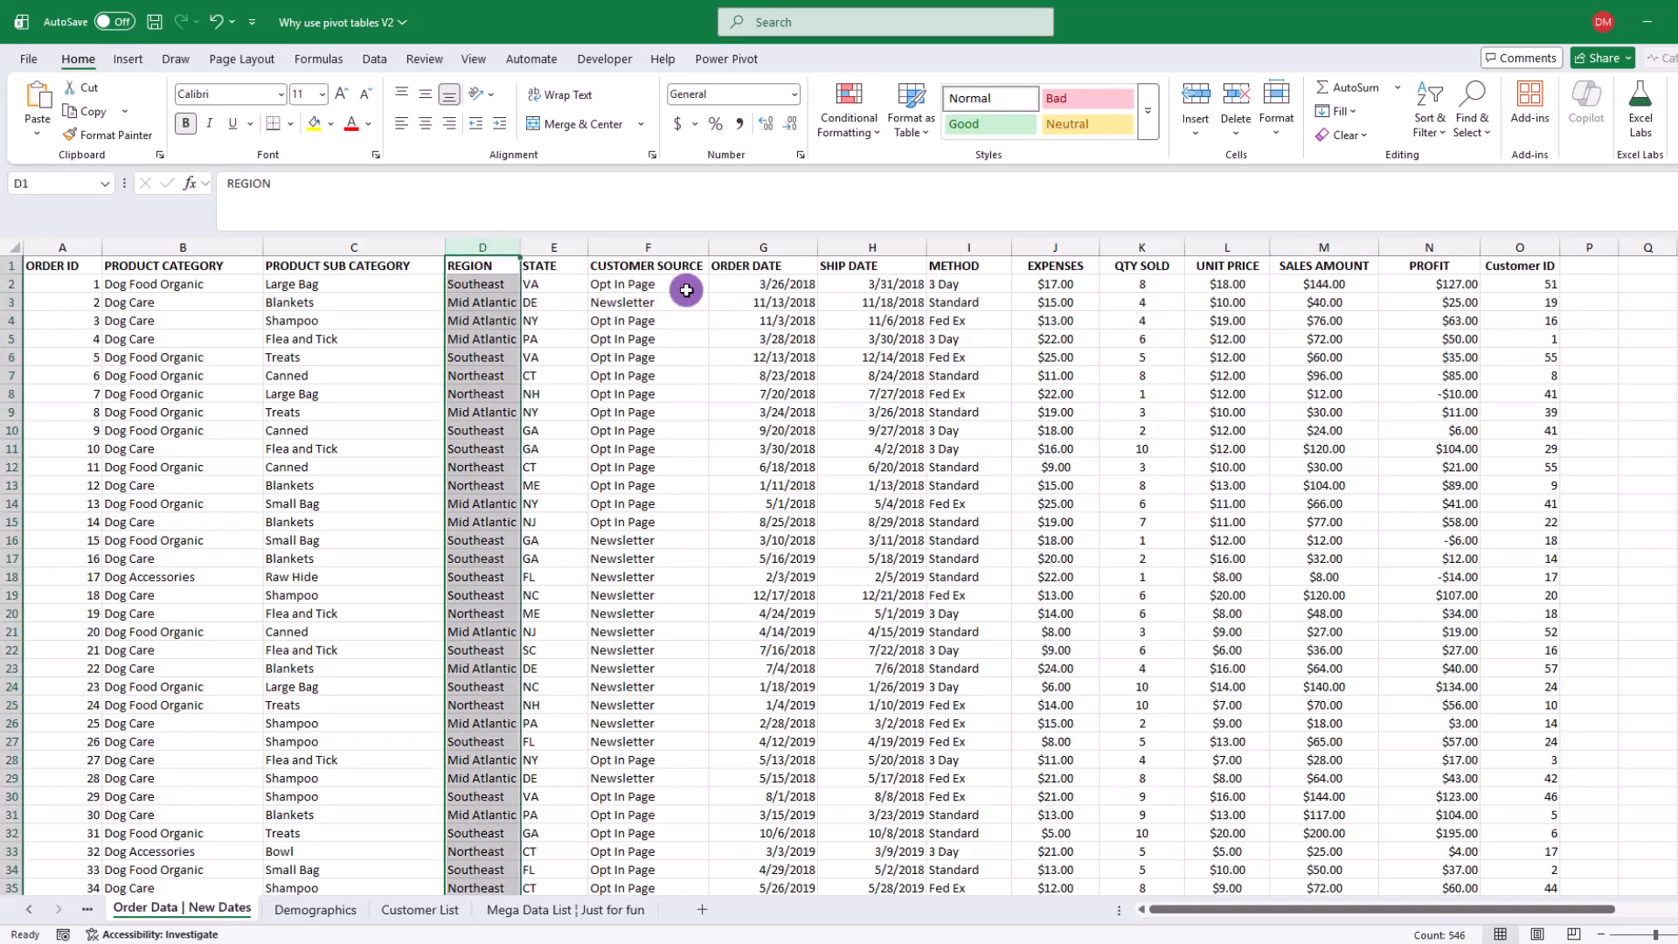
click(1361, 248)
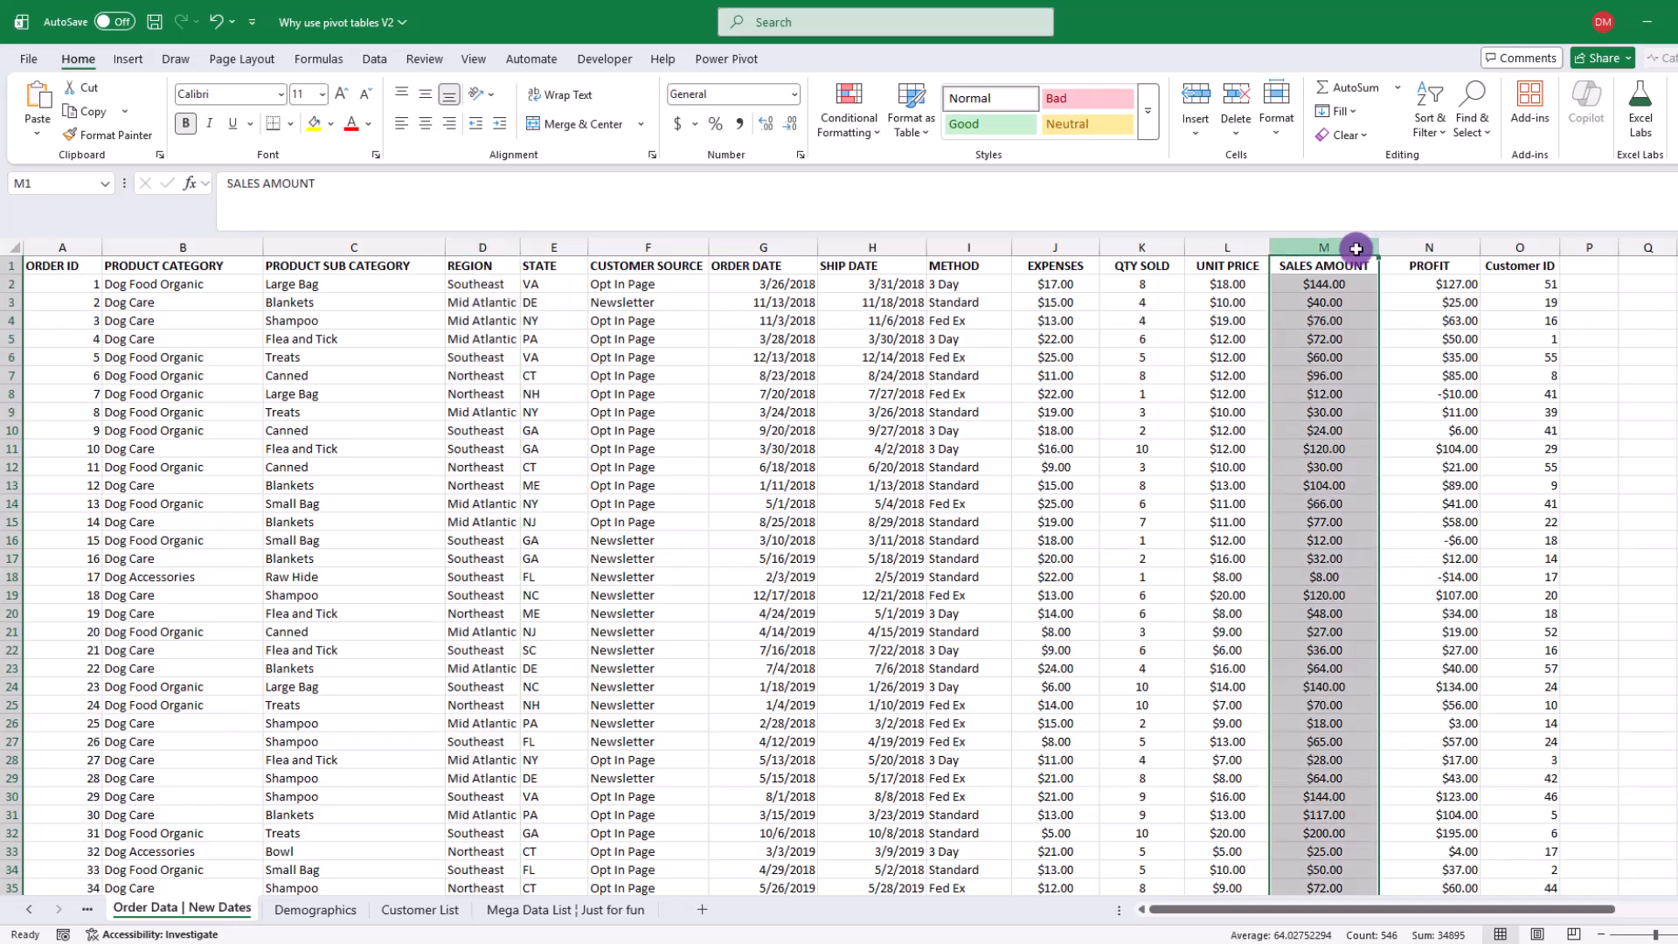
click(1292, 405)
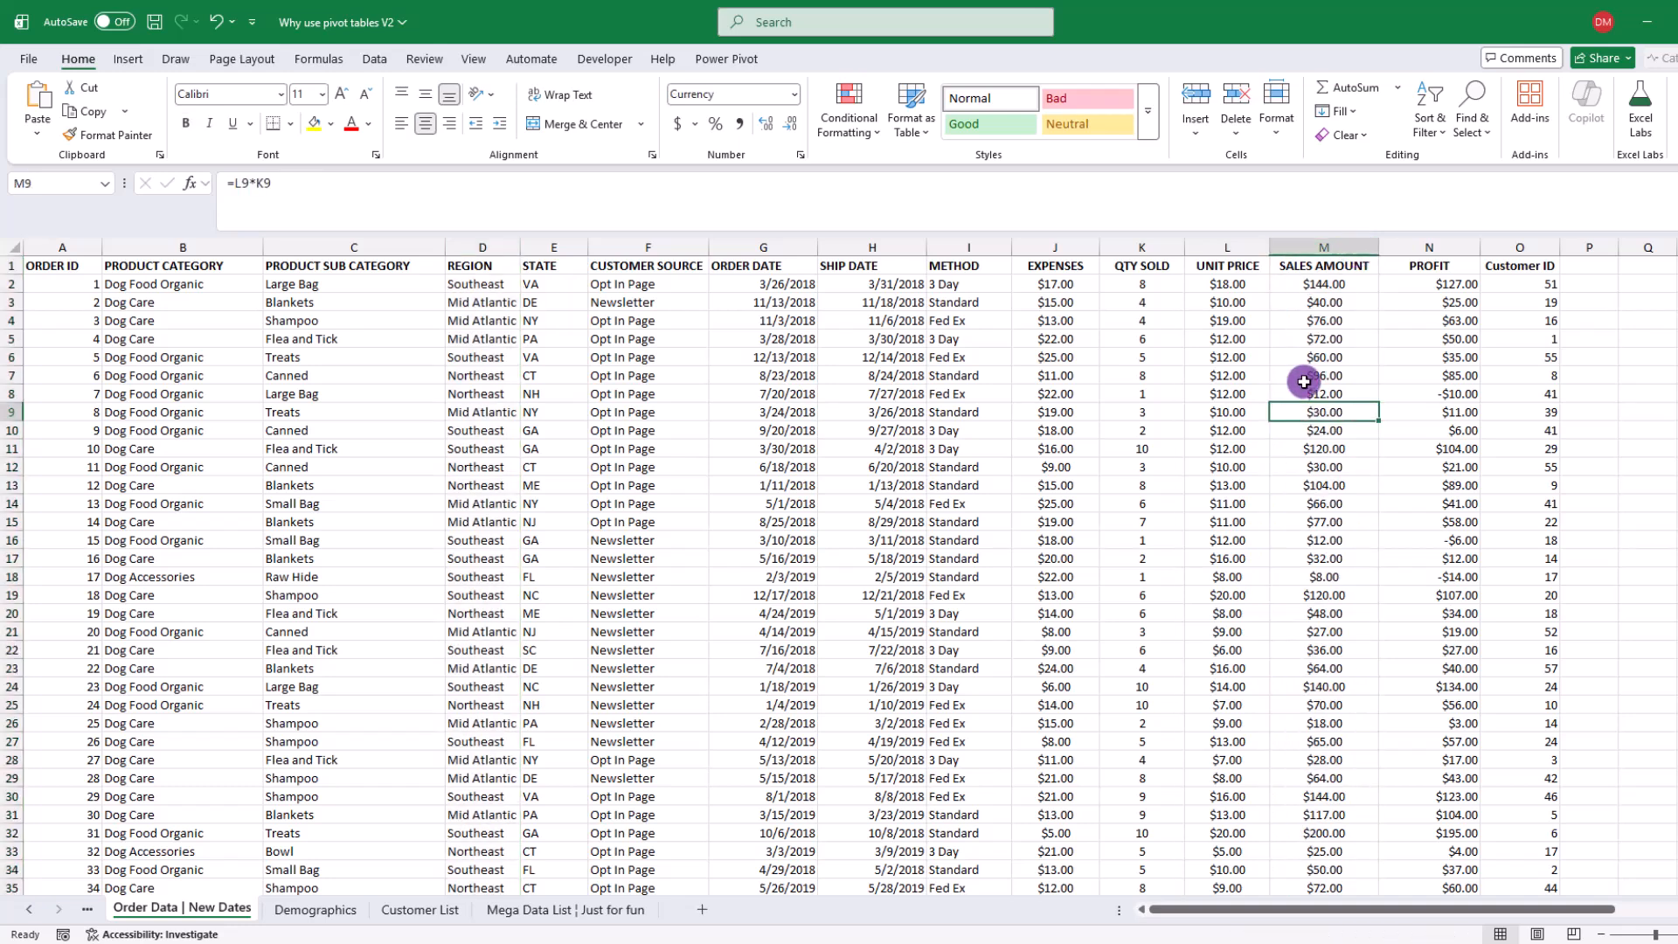
click(1329, 247)
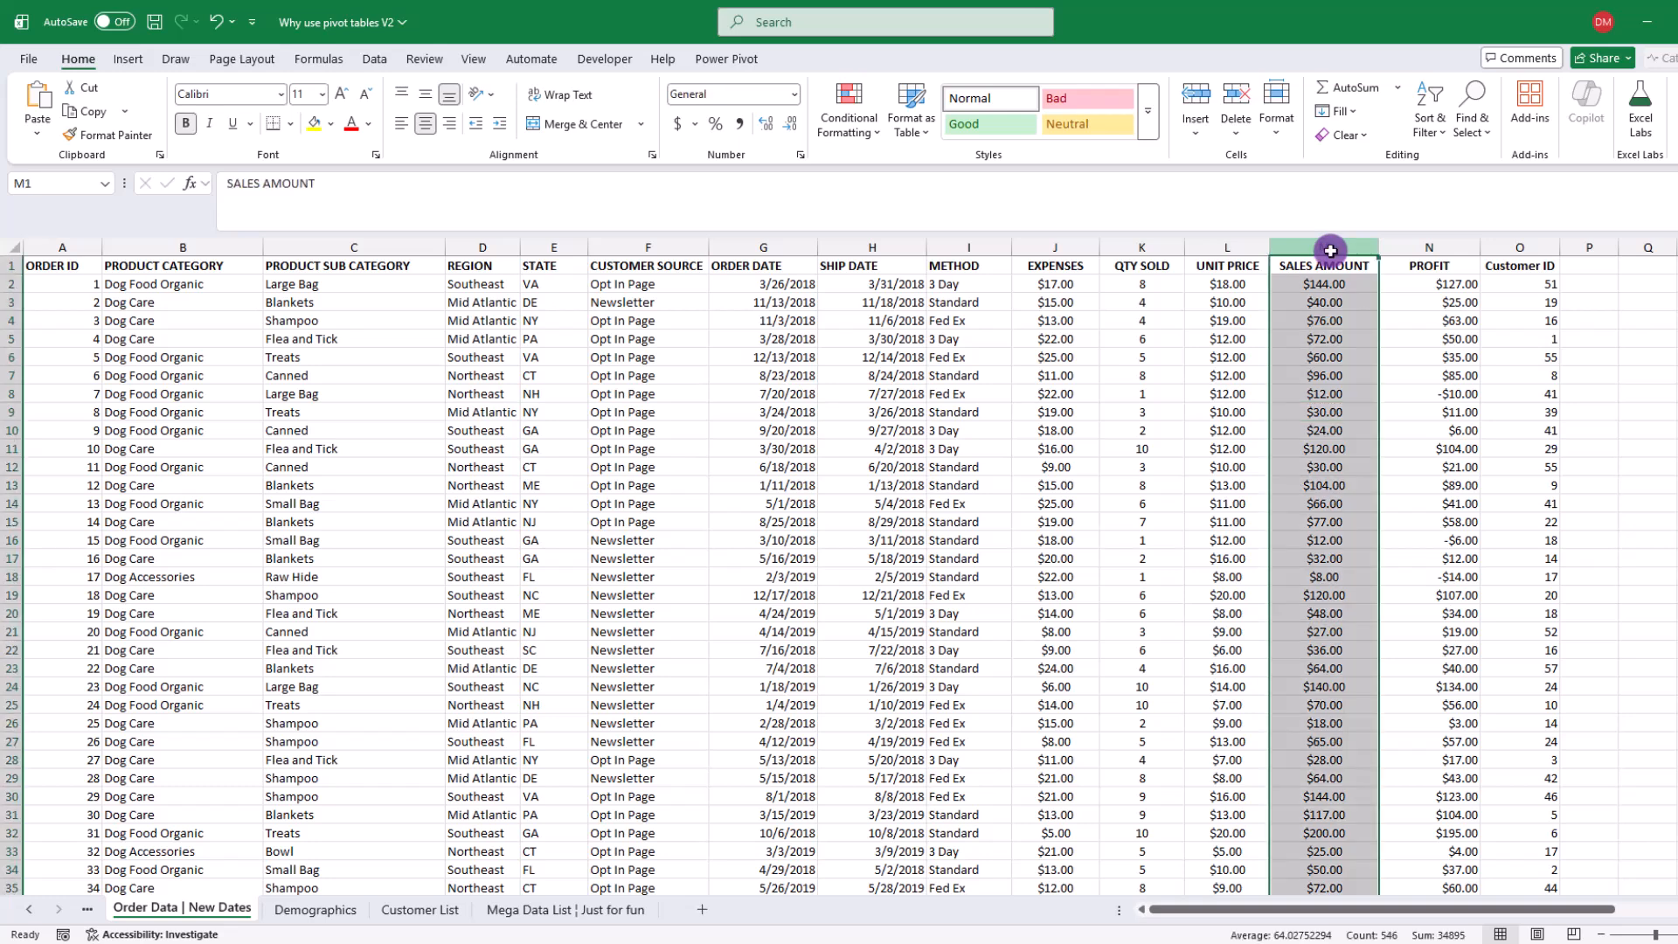
click(472, 247)
click(556, 340)
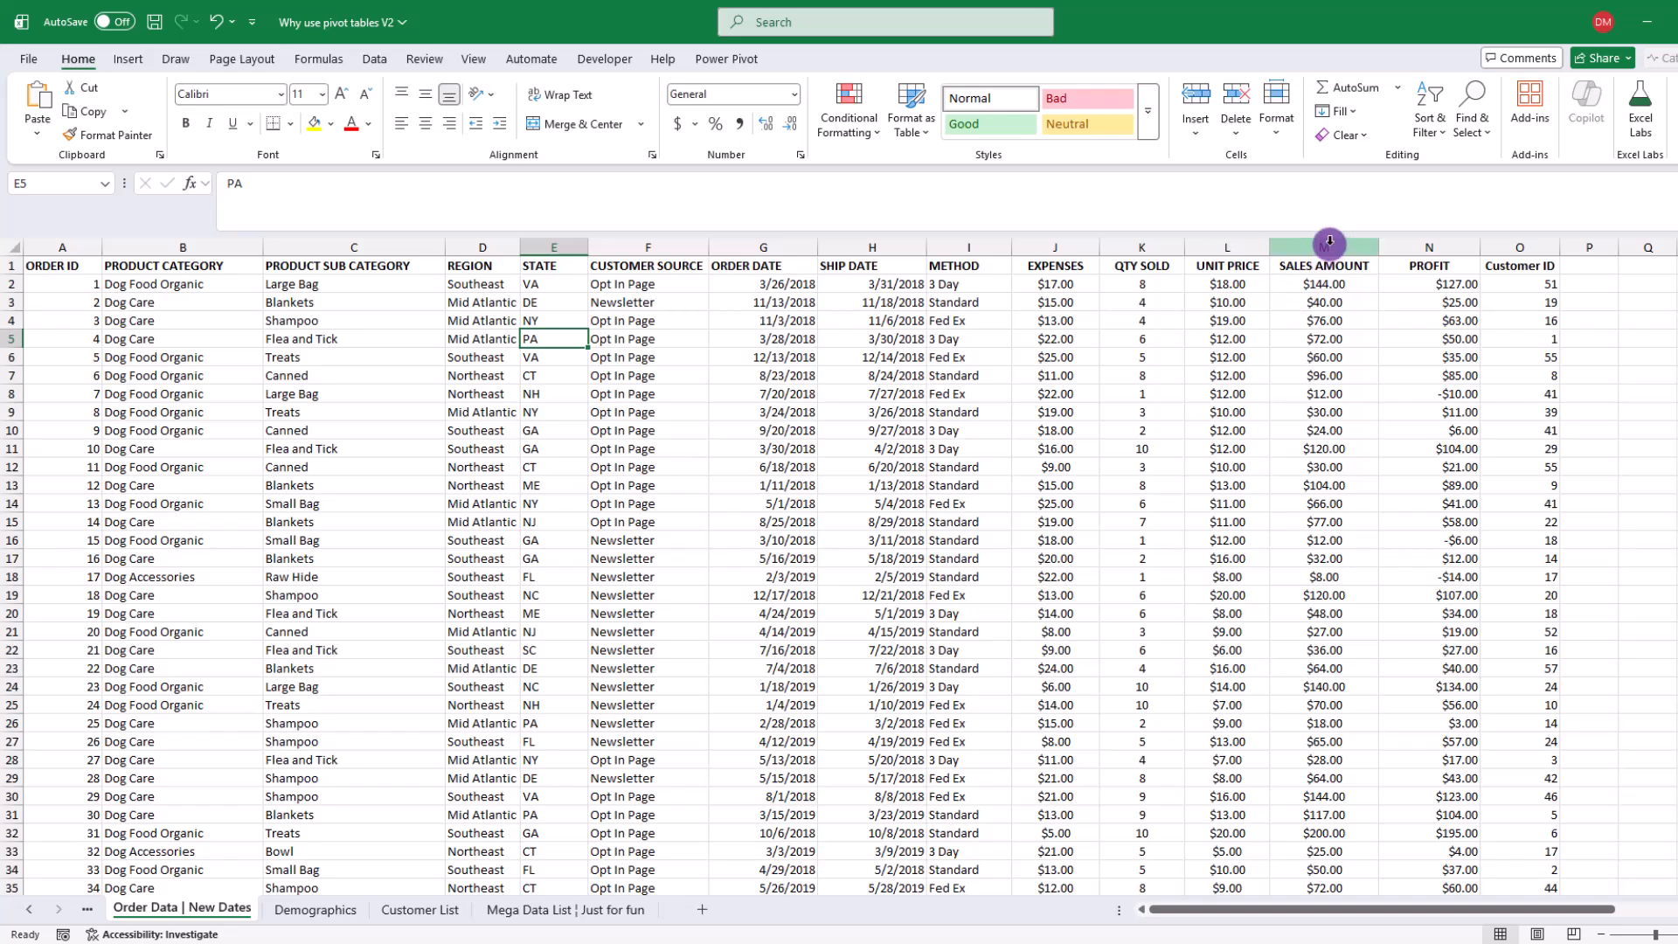
Examine the PRODUCT SUB CATEGORY, SALES AMOUNT and REGION columns as fields for a combined sales breakdown
click(443, 267)
key(ctrl+shift+Down)
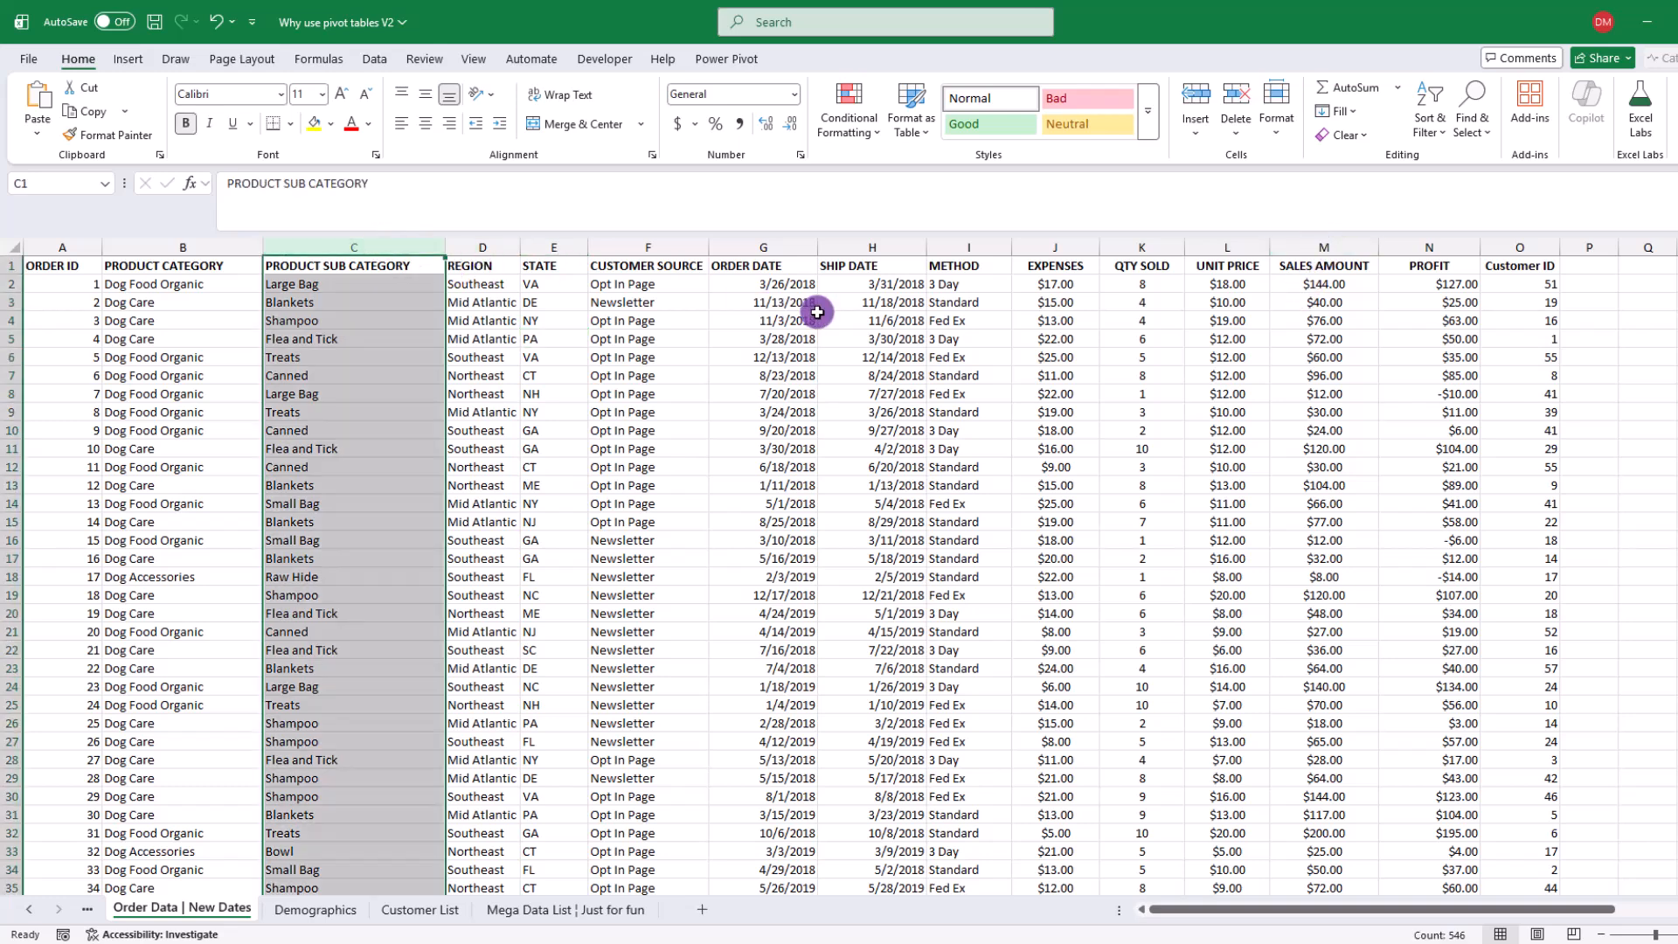
click(1322, 267)
key(ctrl+shift+Down)
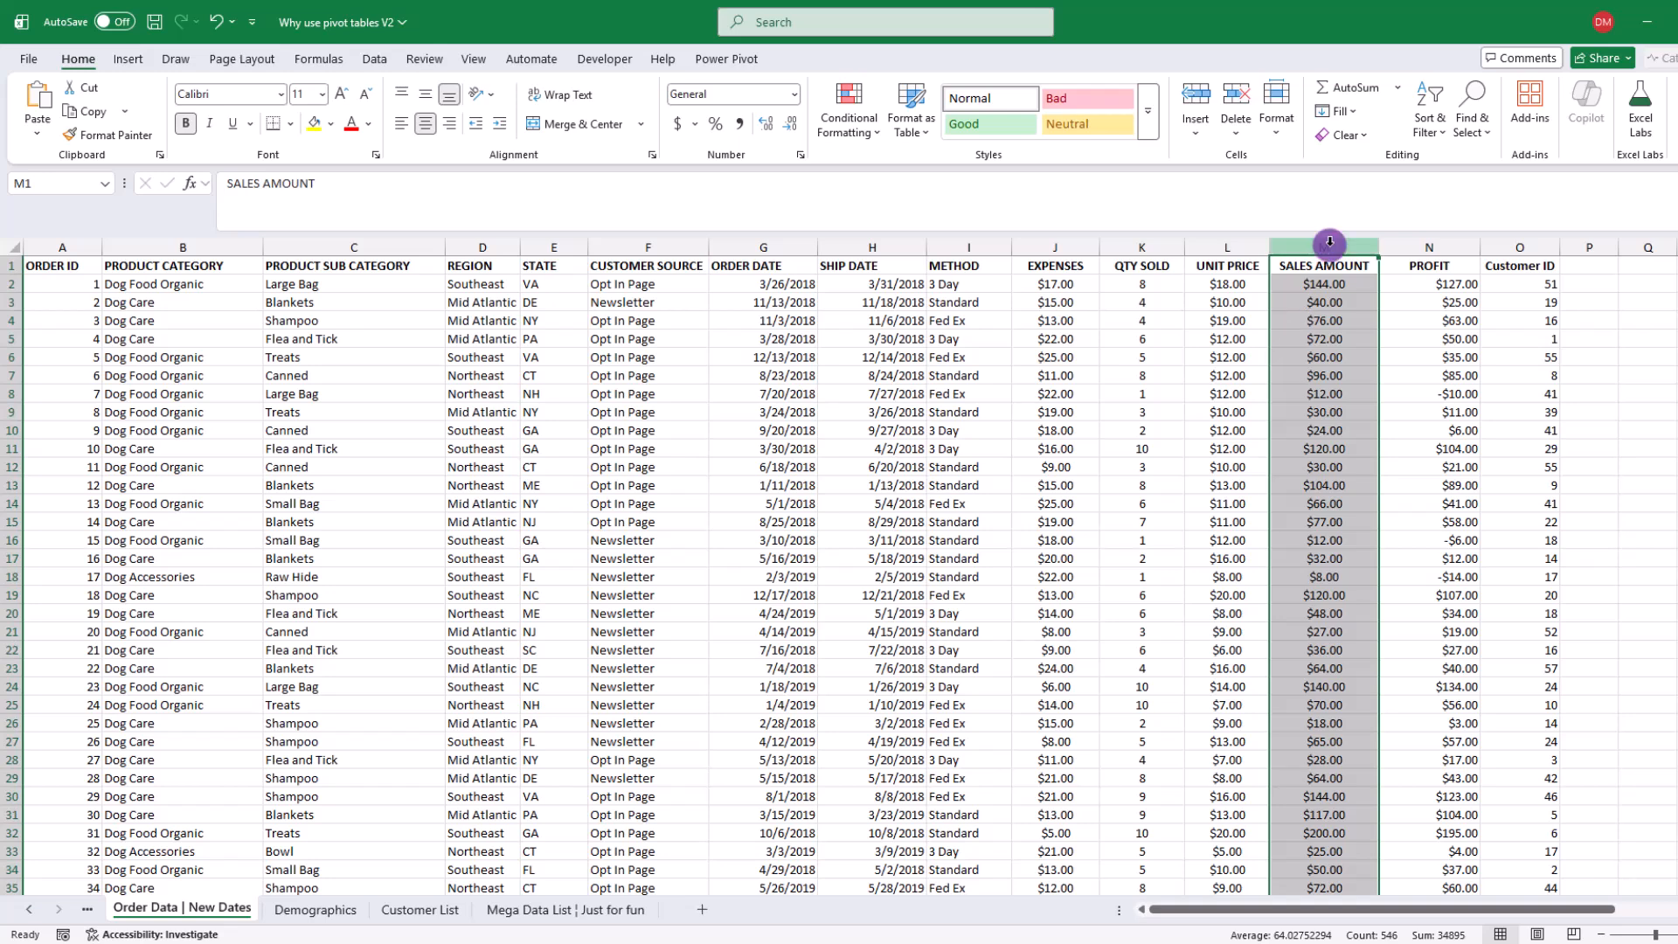
click(483, 246)
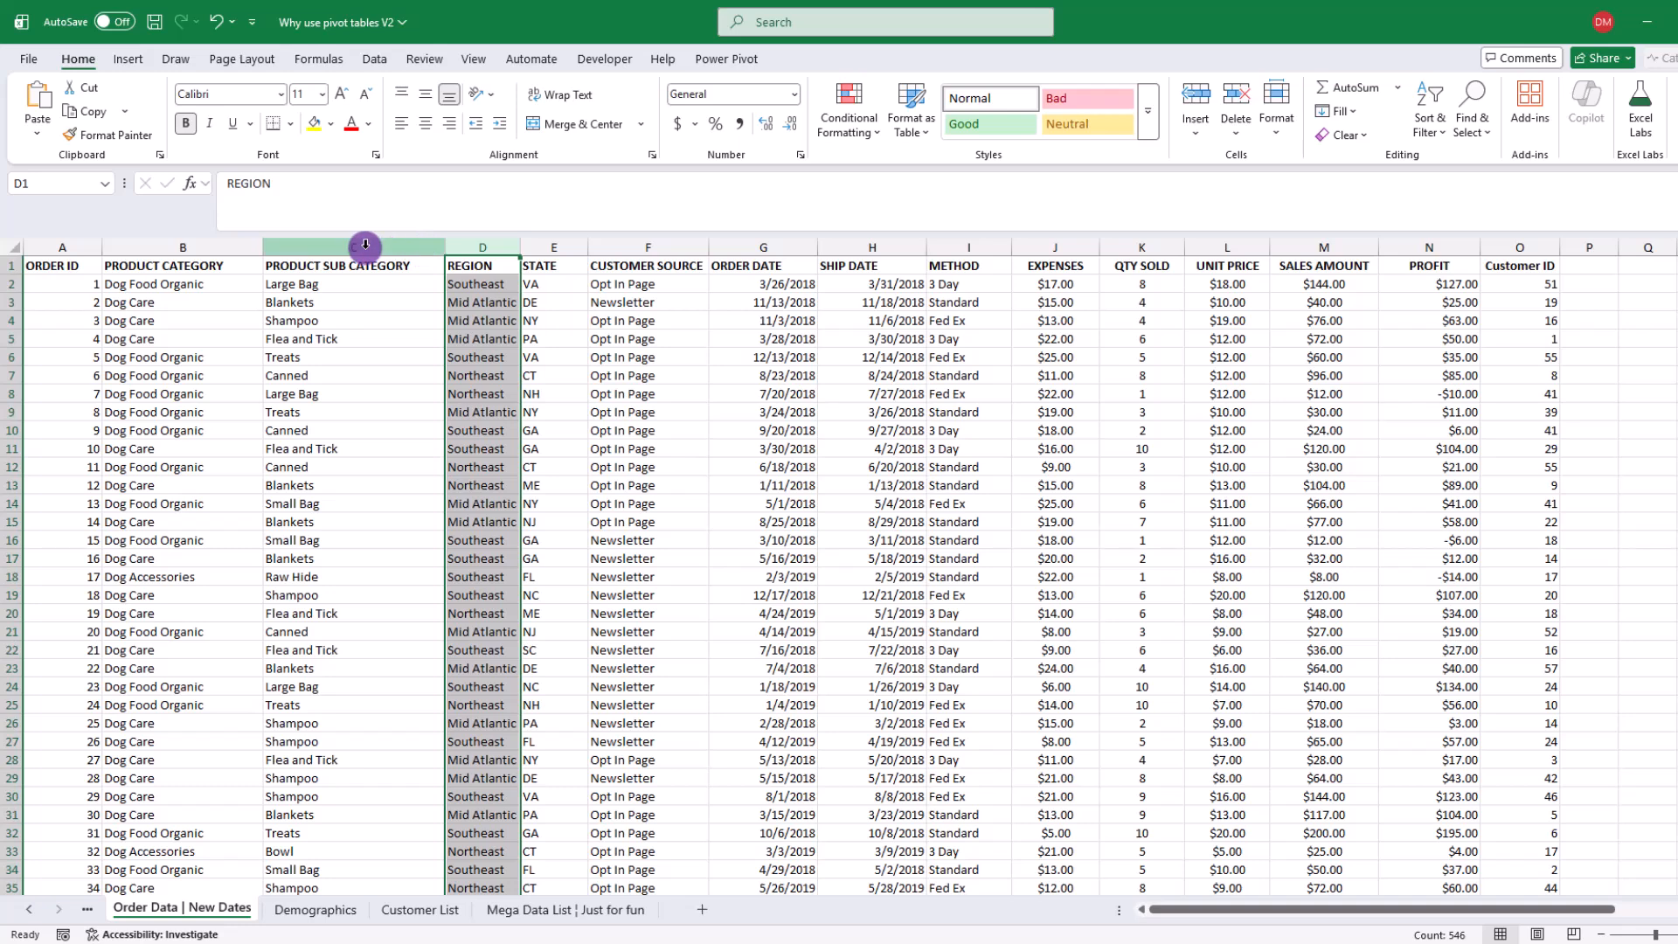
click(366, 246)
click(311, 320)
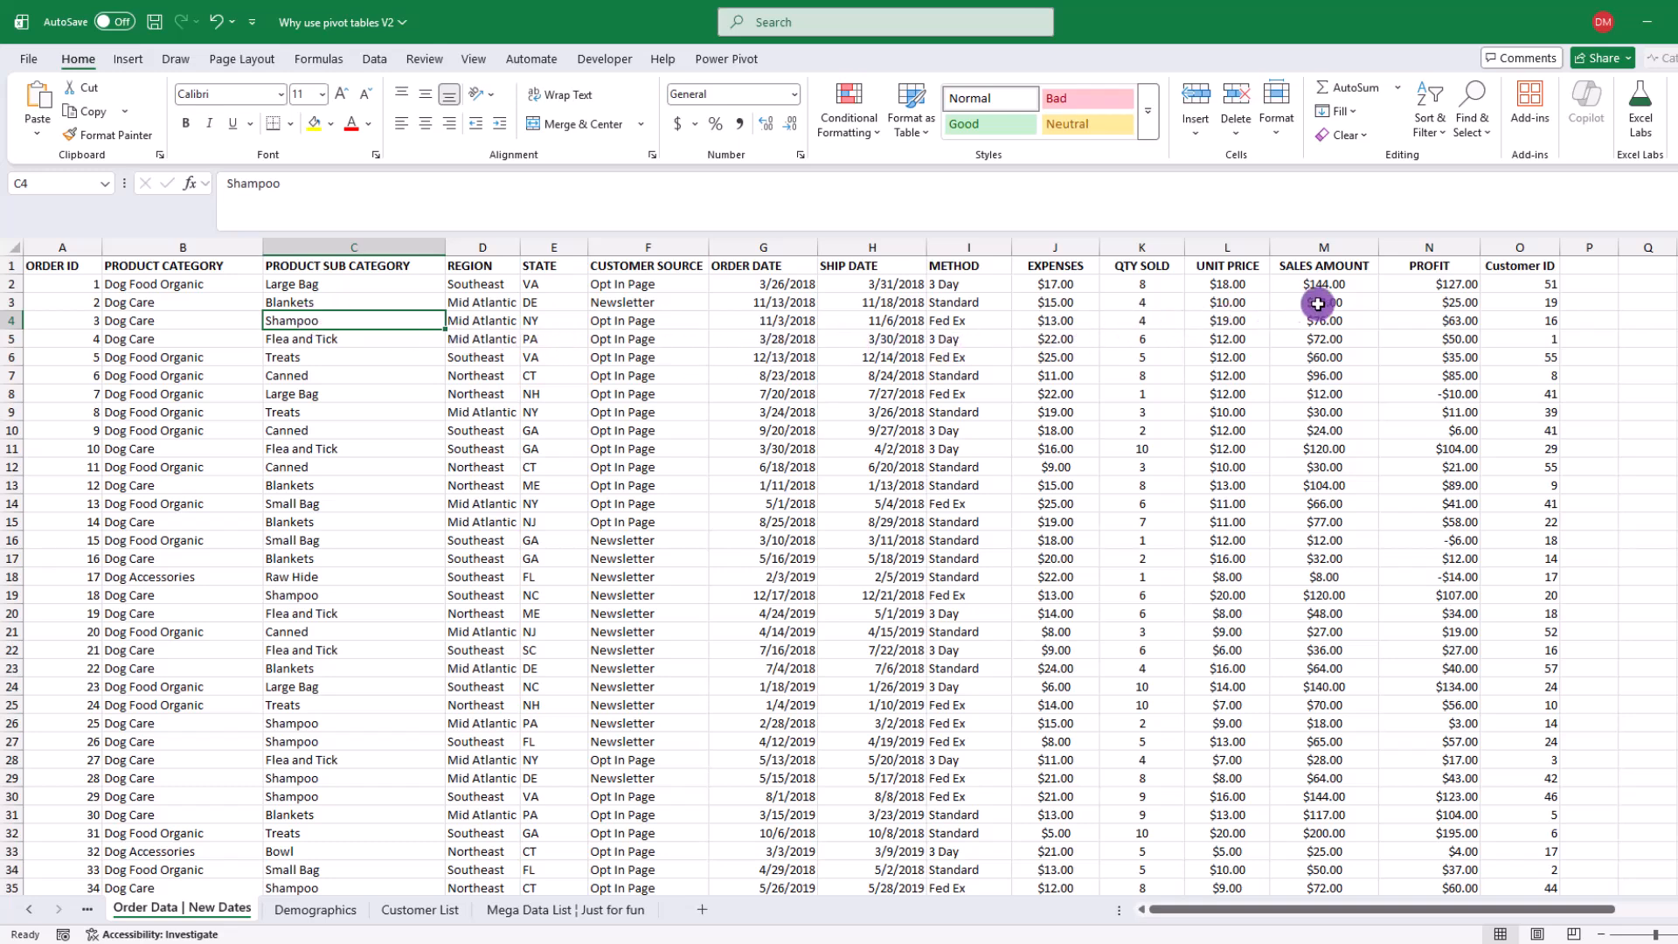
Examine the PROFIT, PRODUCT CATEGORY, METHOD, EXPENSES and STATE columns one after another
click(1451, 248)
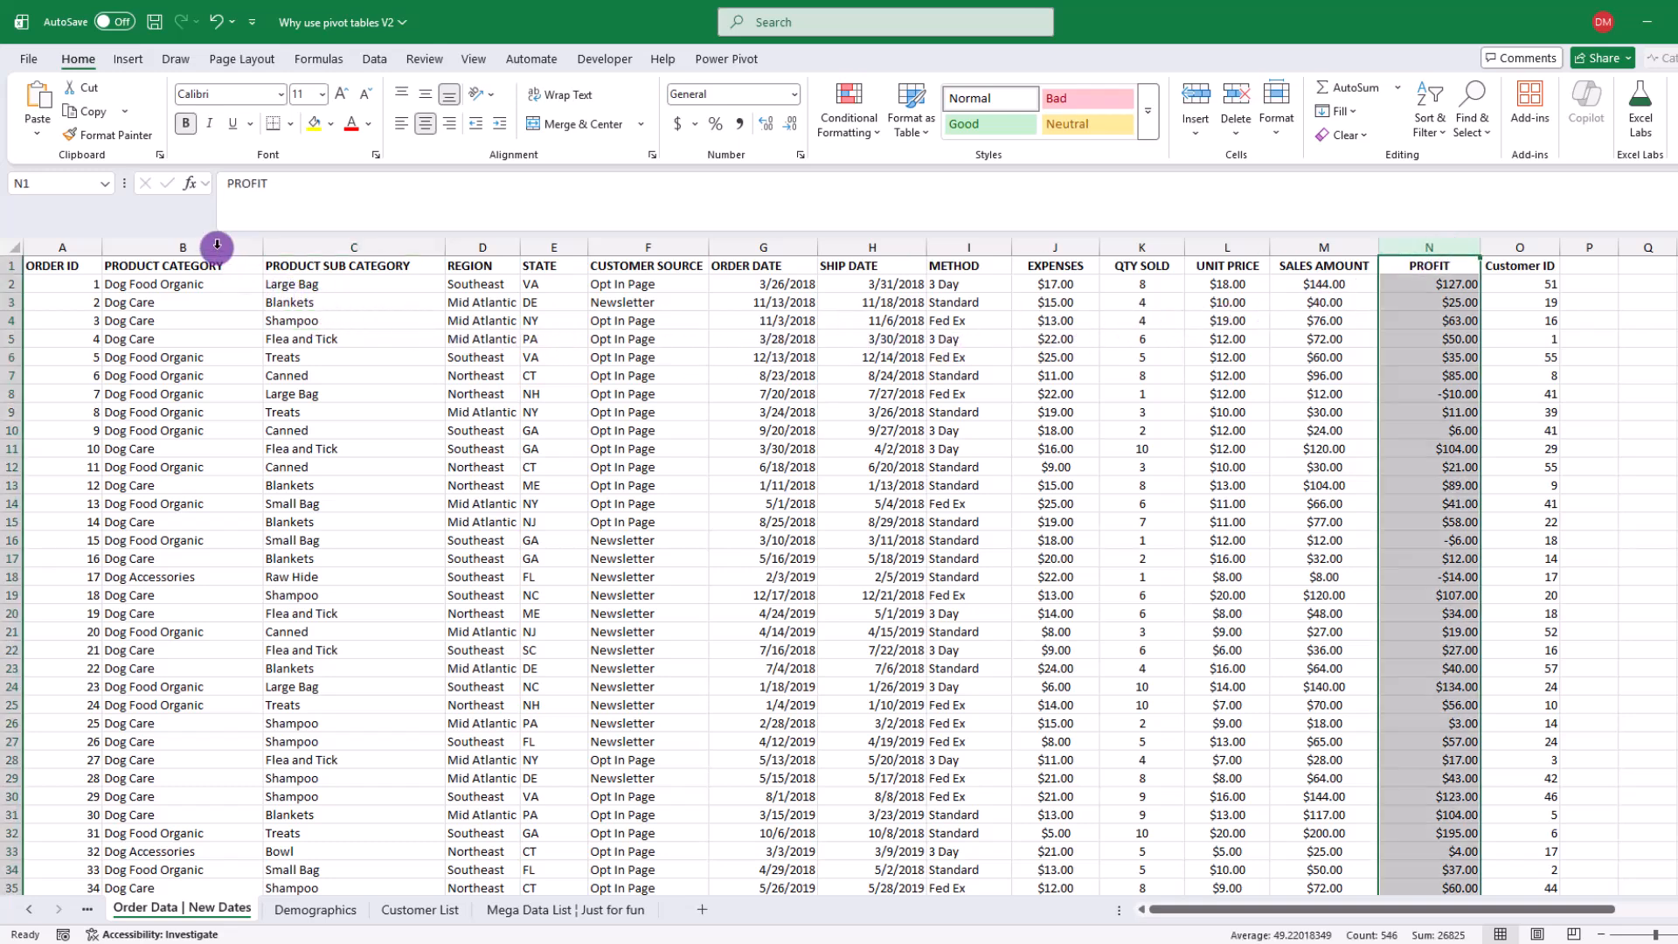
click(216, 247)
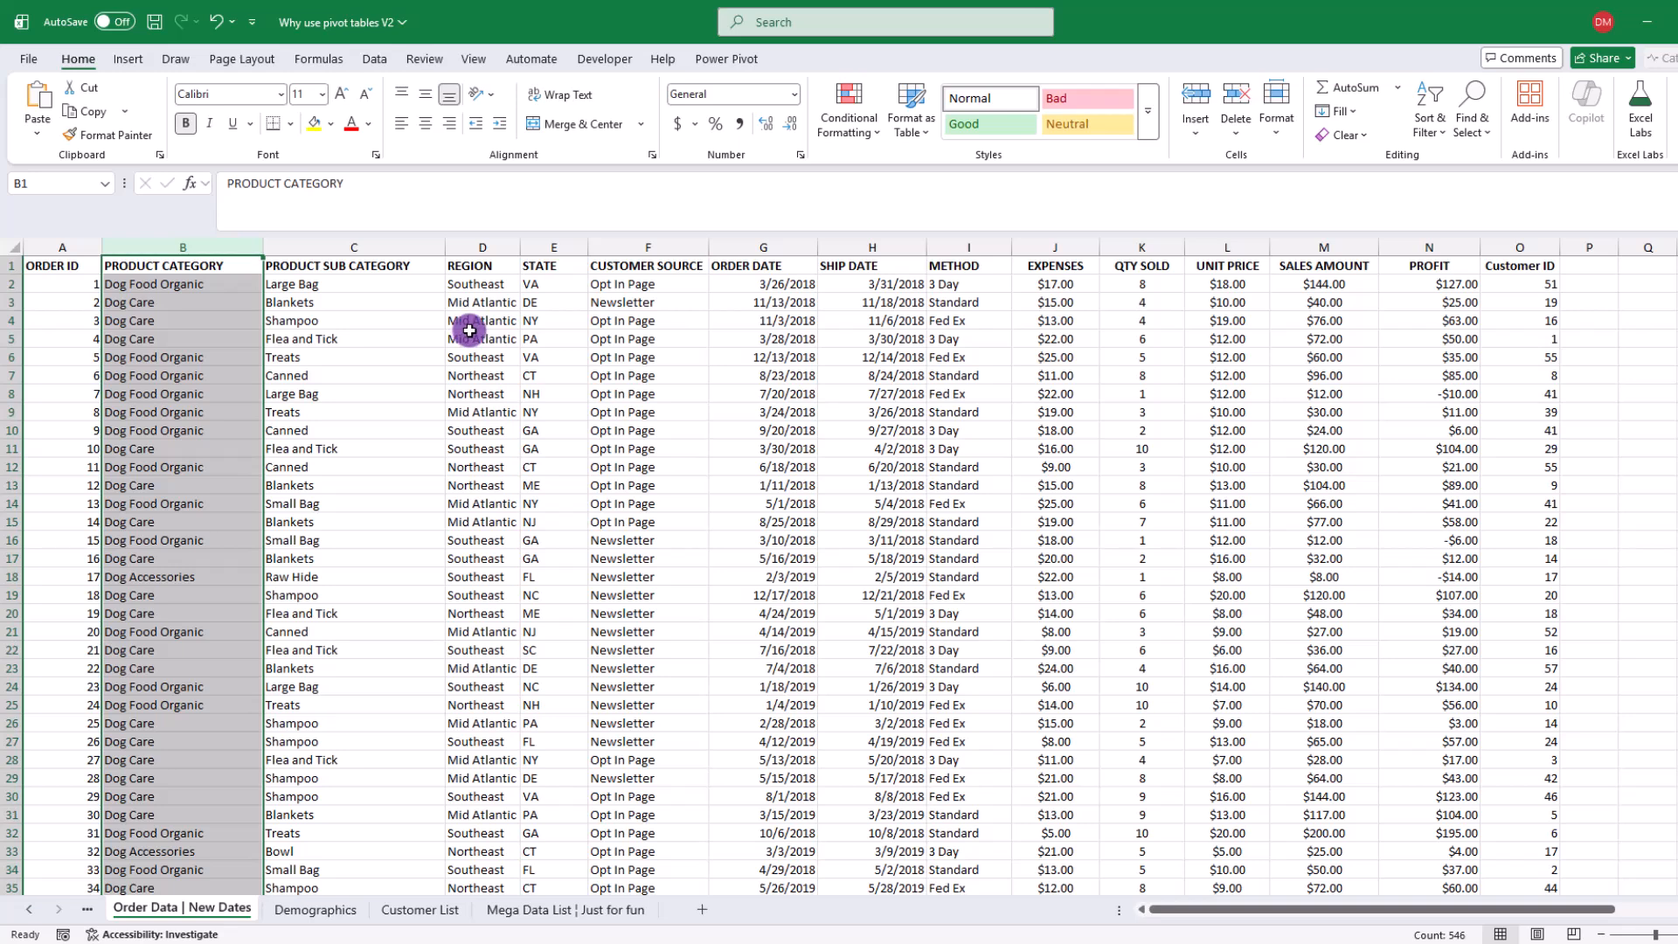
click(970, 247)
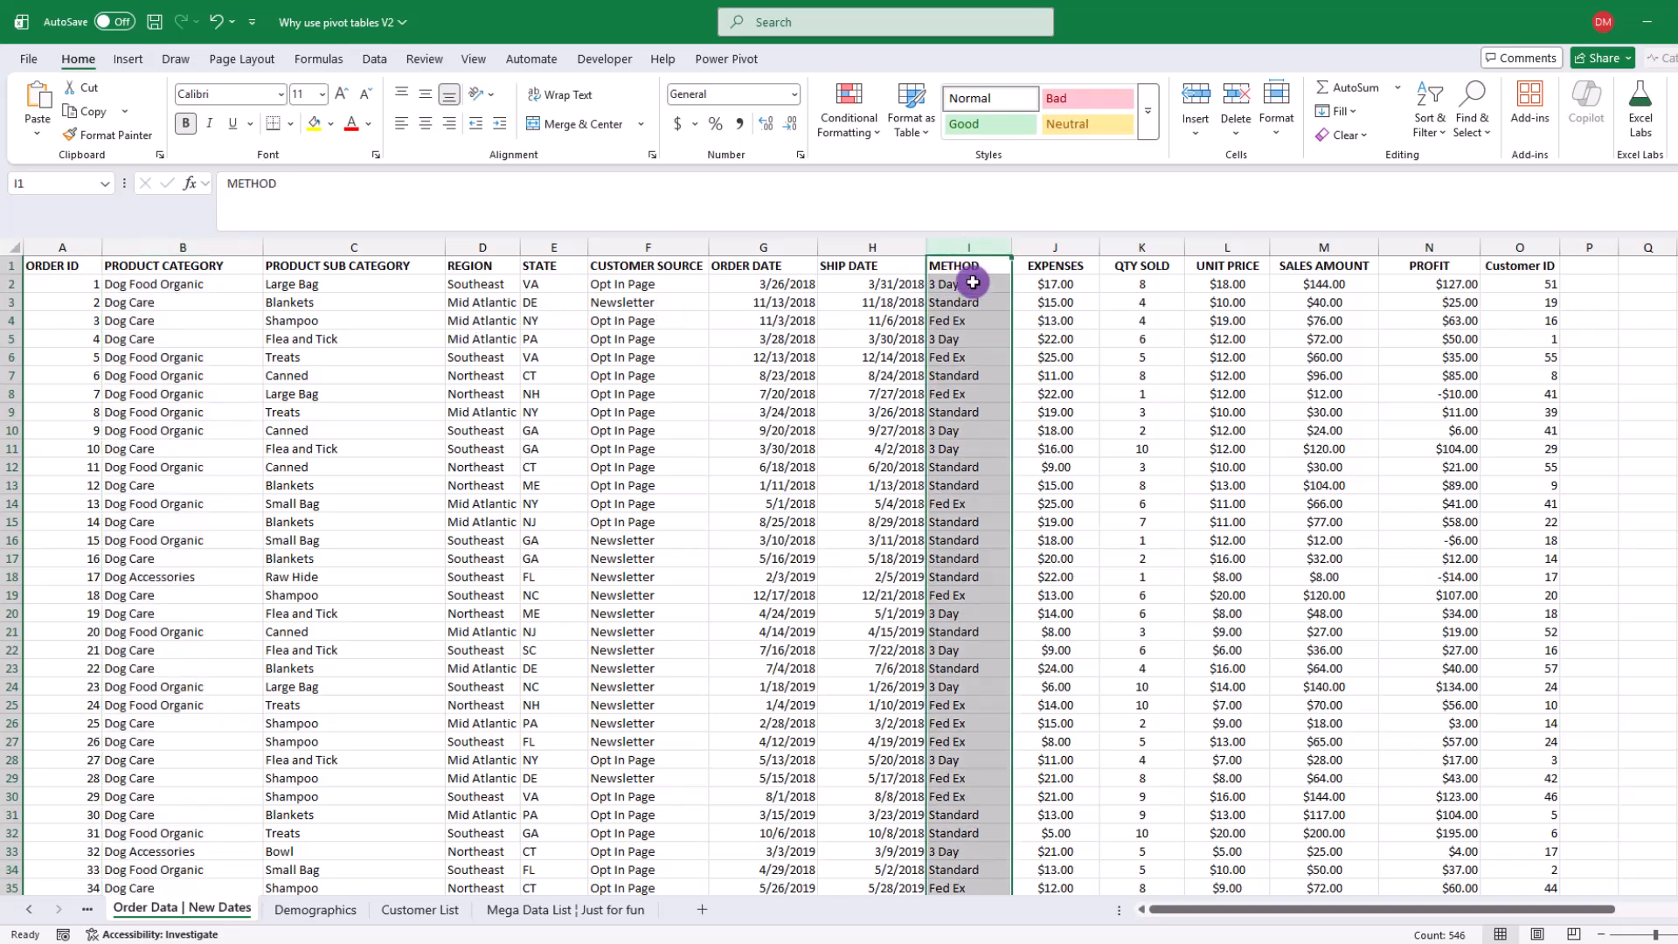
click(1072, 247)
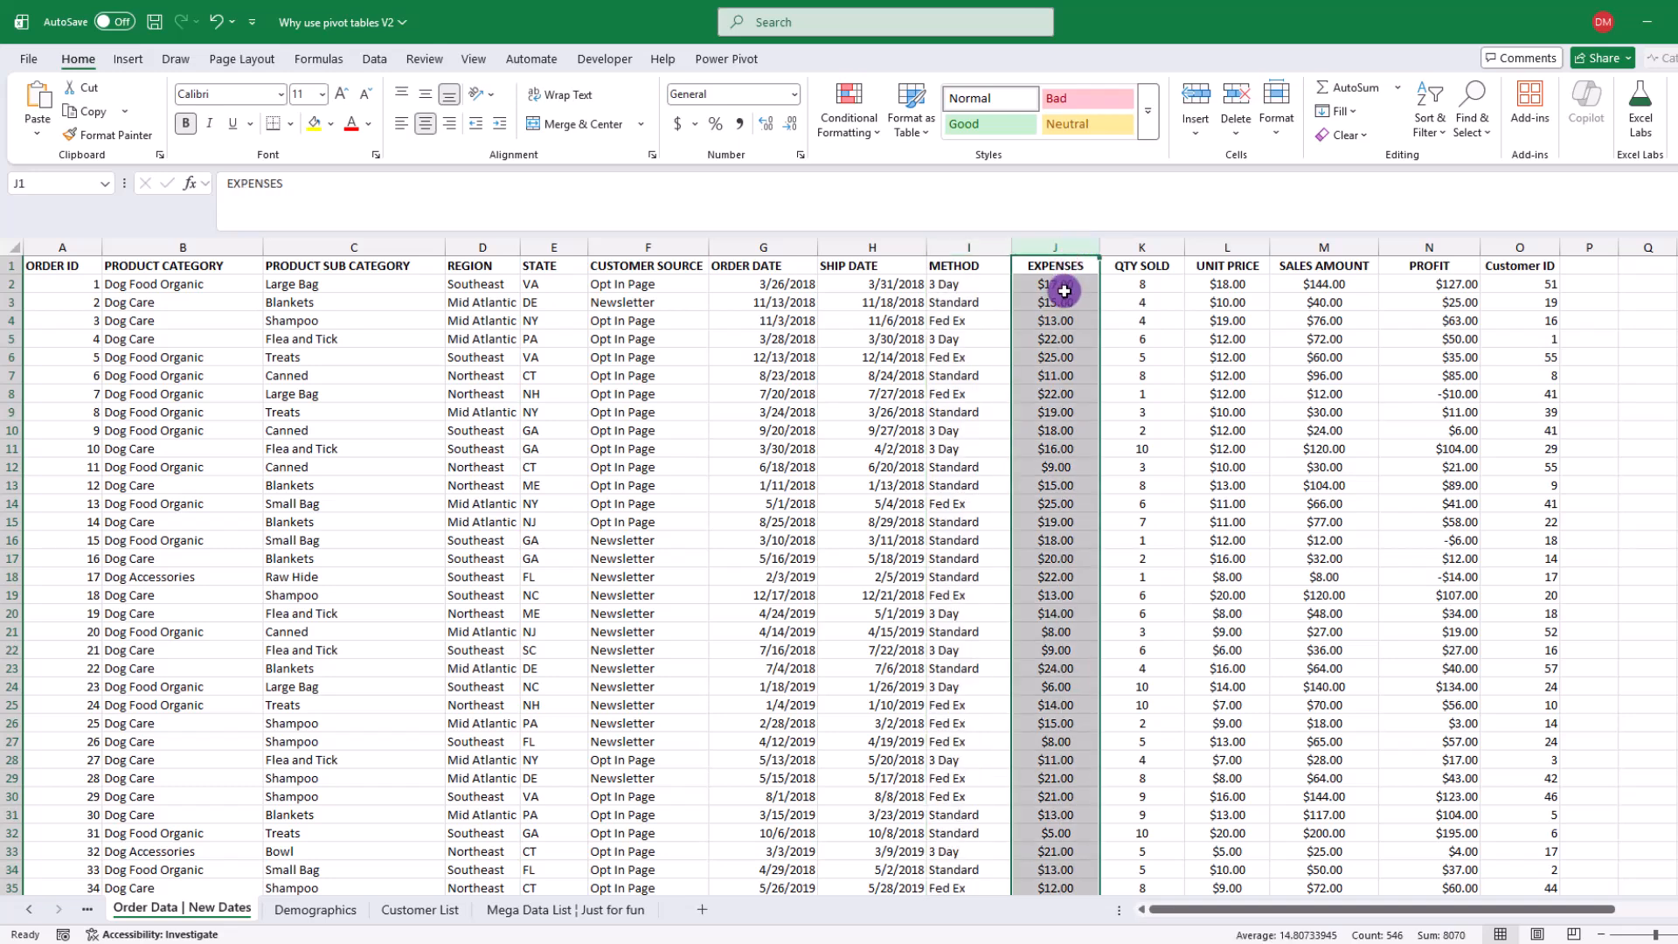
click(562, 245)
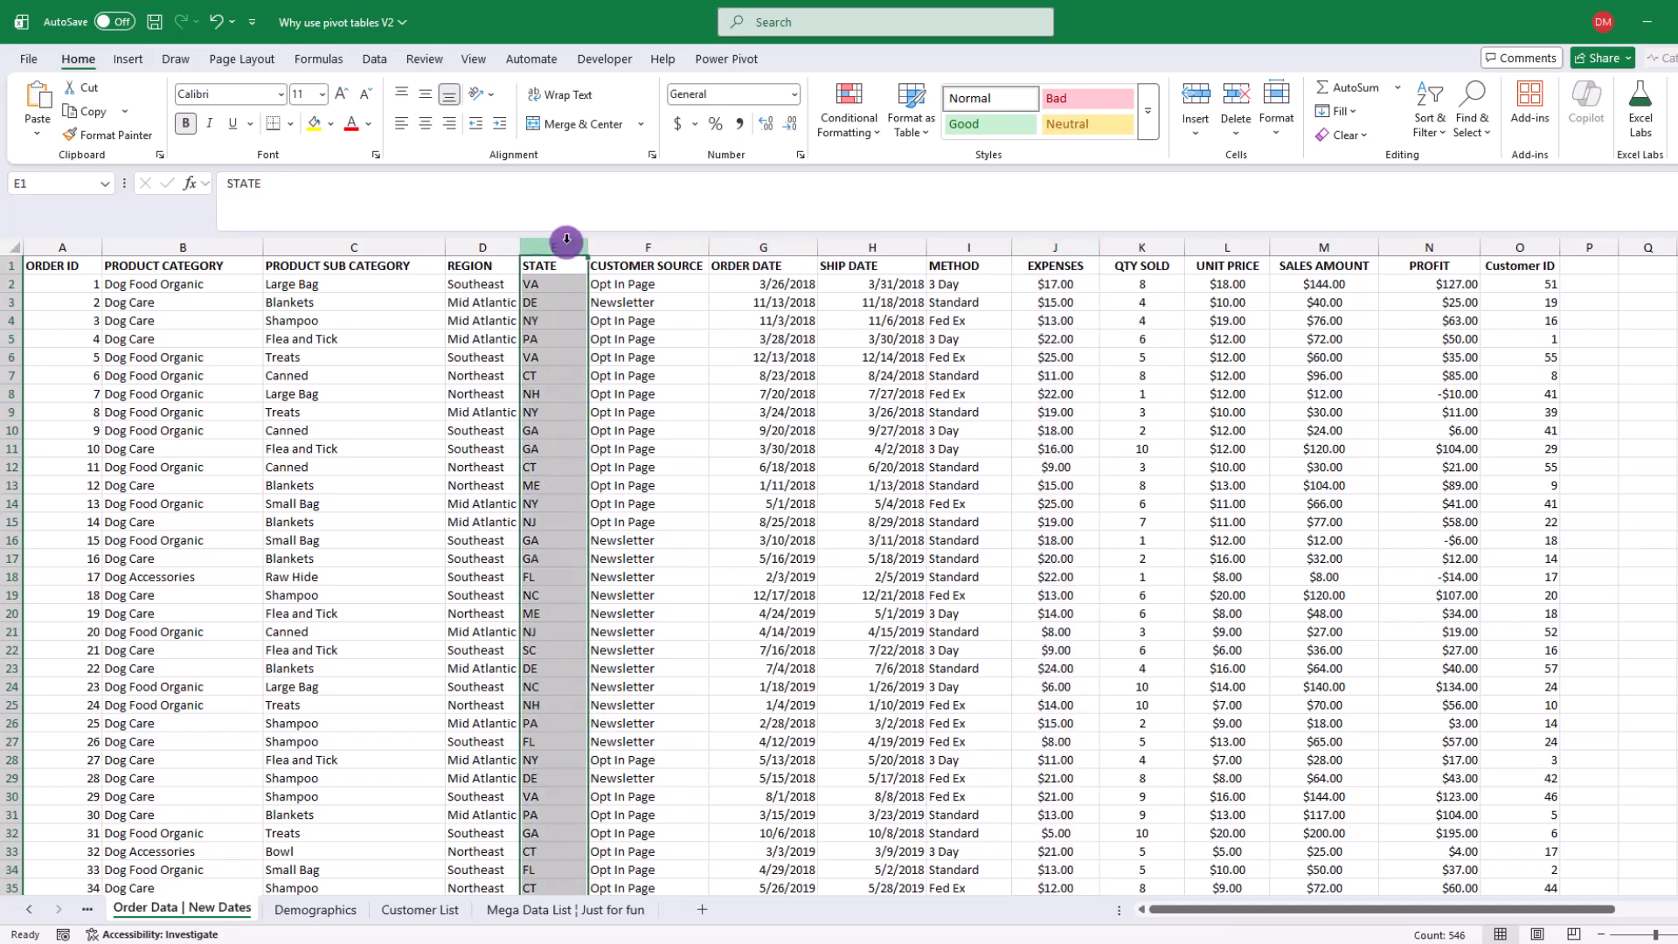
click(558, 309)
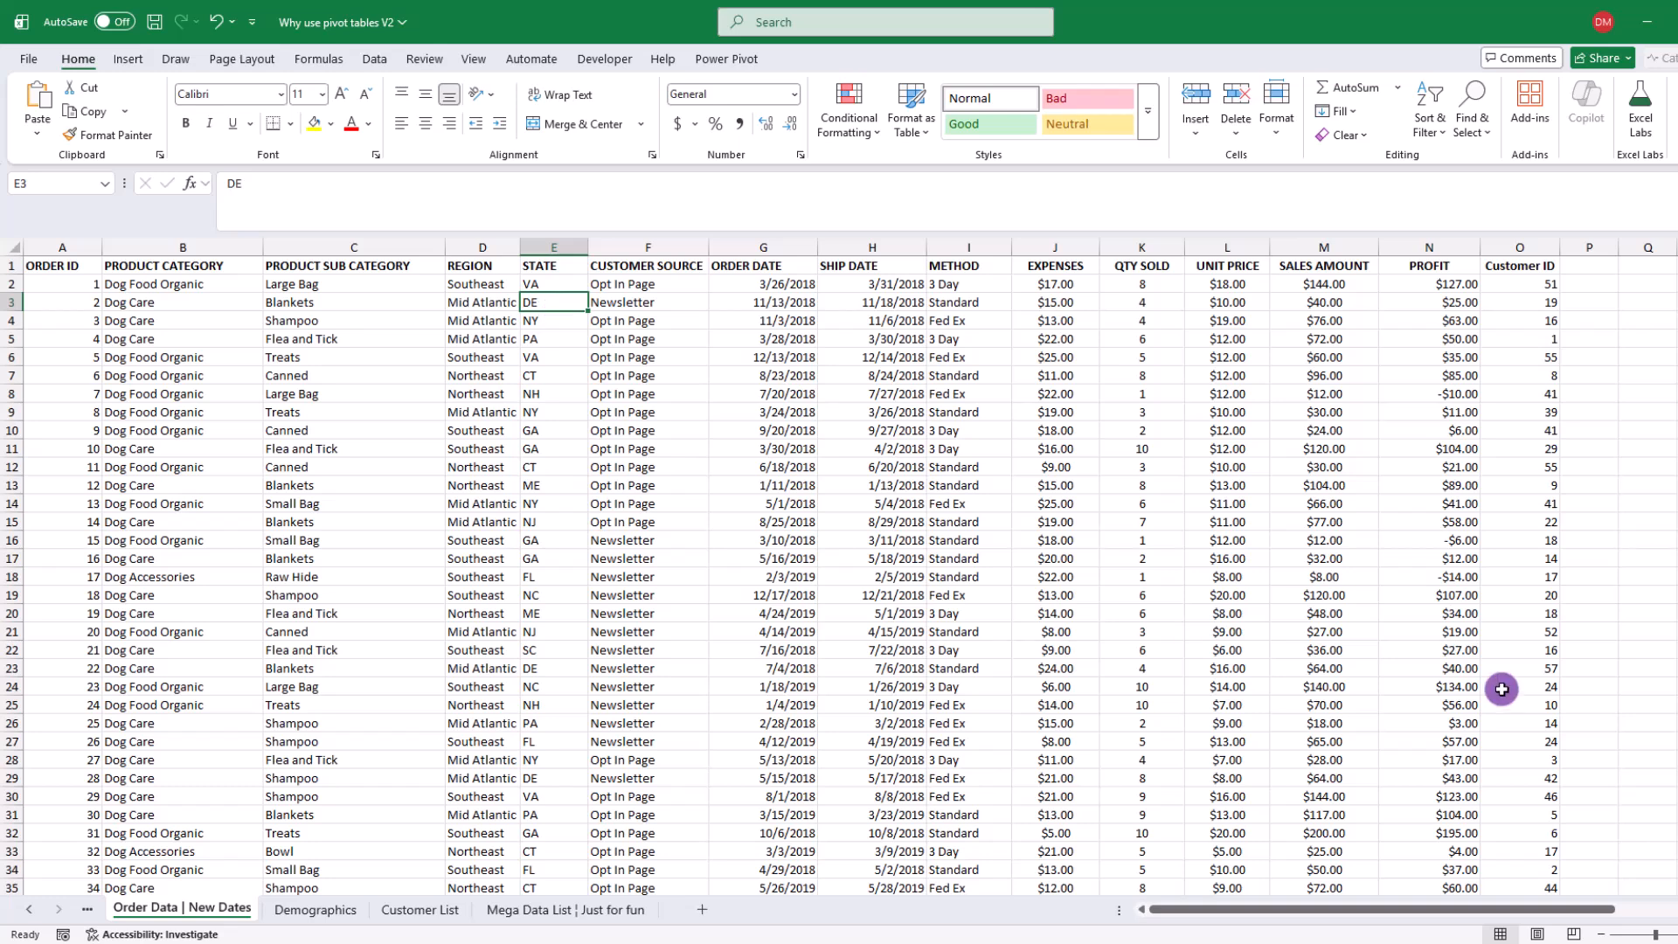
Inspect individual amounts in the small product-by-region table beside the order data
drag(1373, 913, 1599, 912)
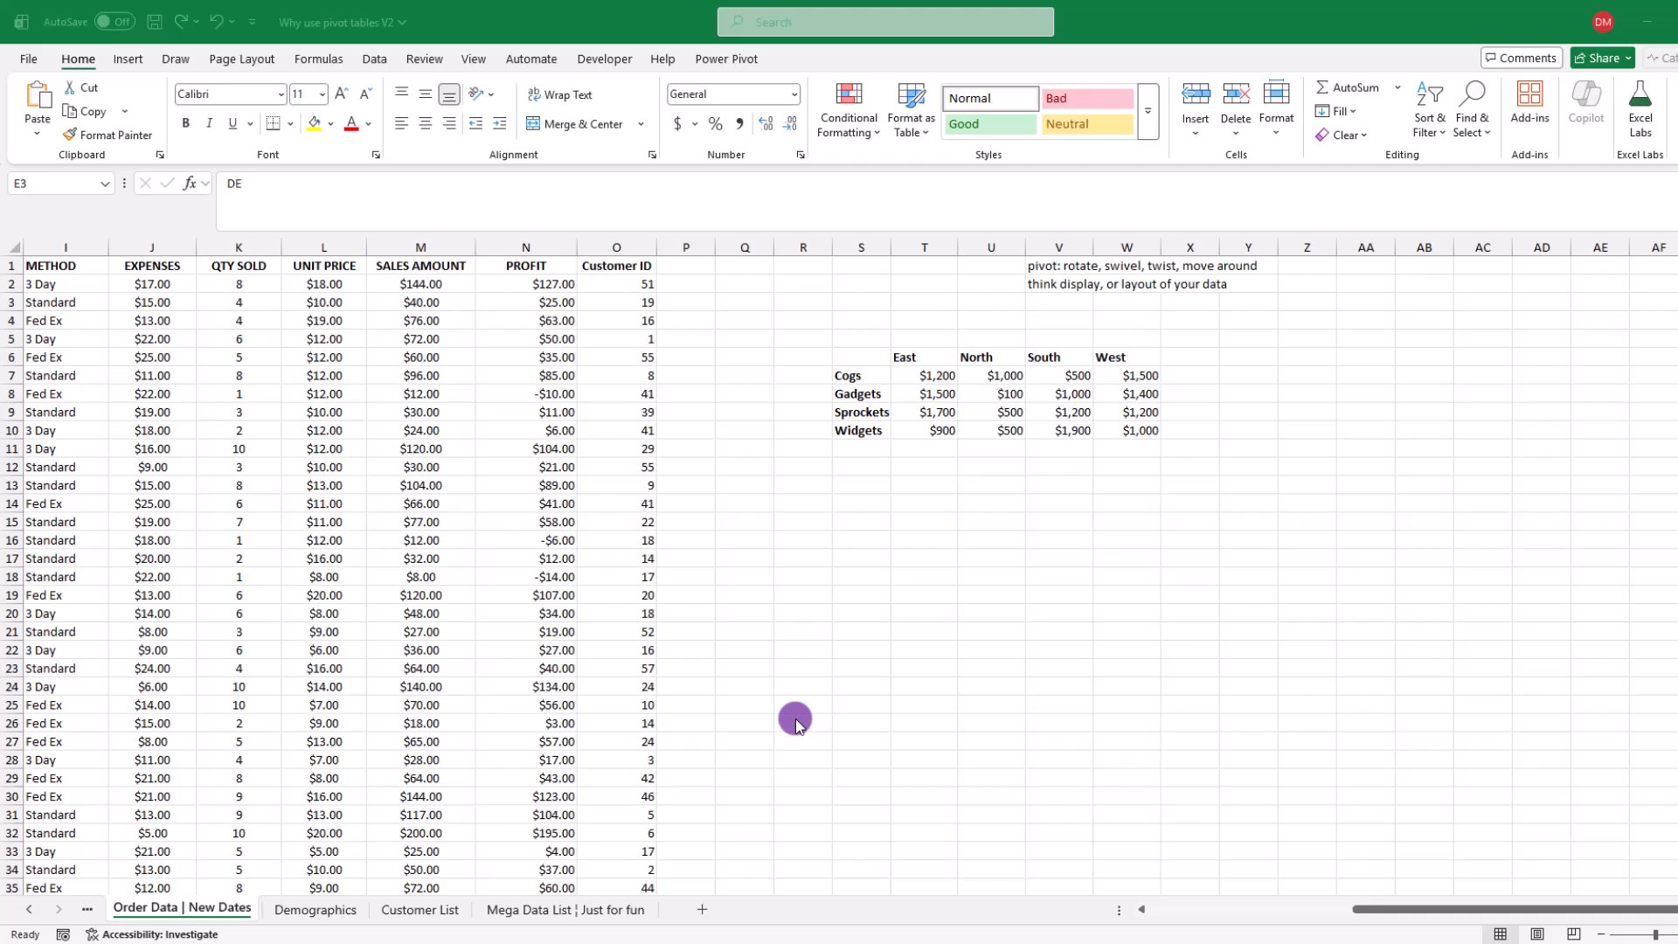
click(967, 558)
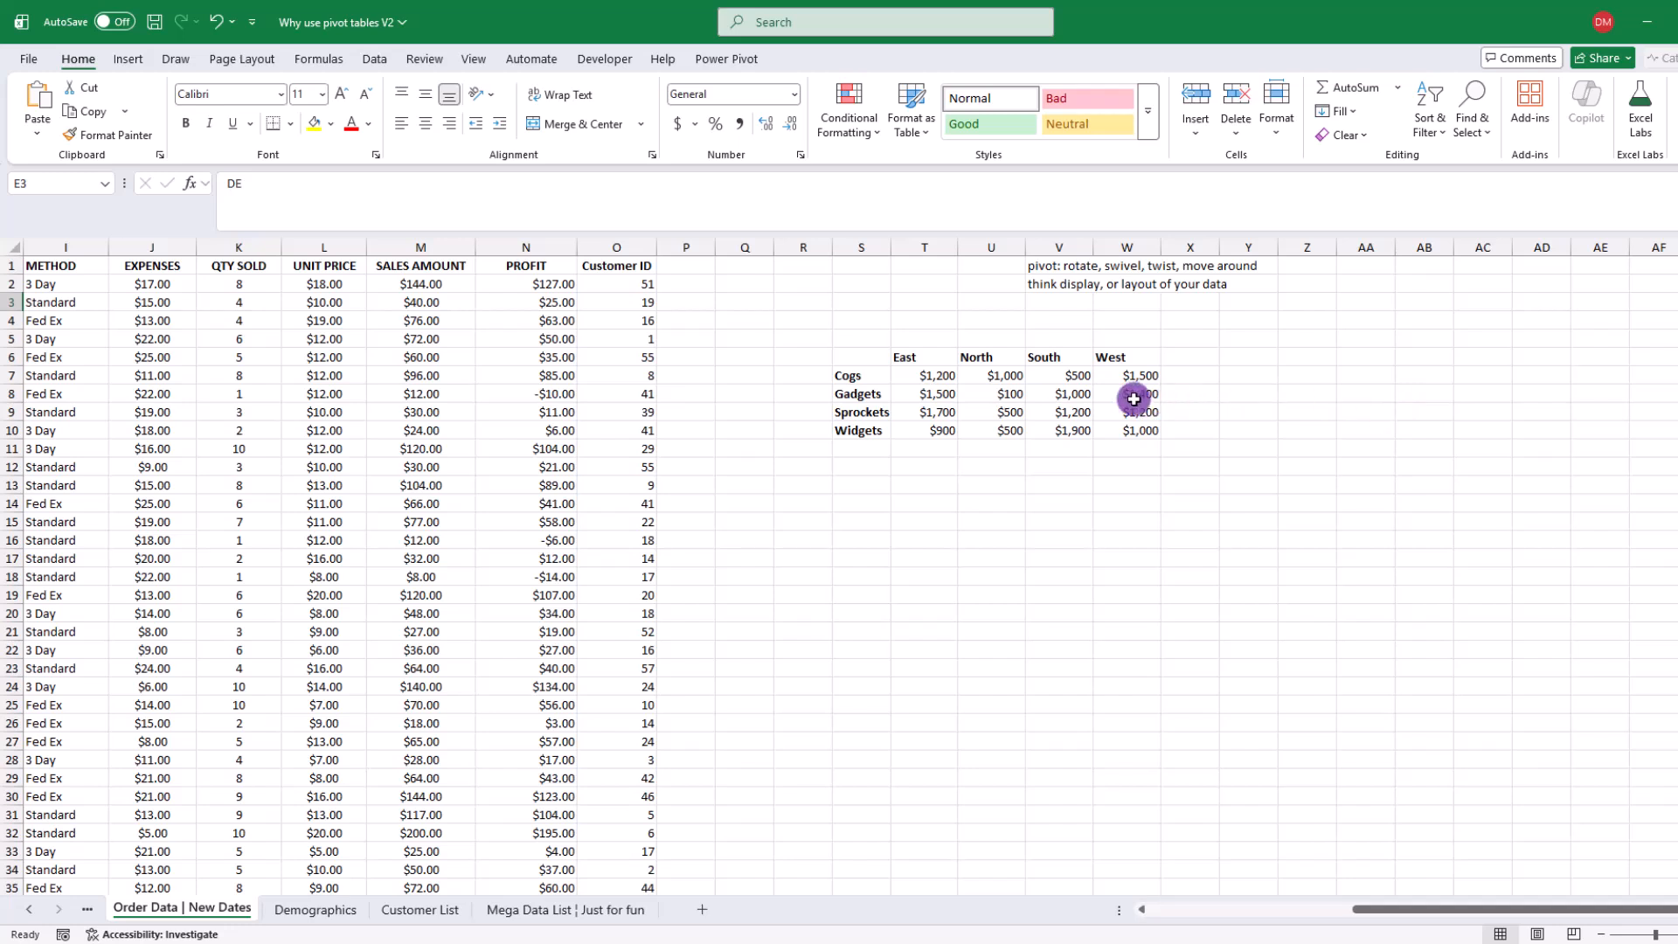
click(1073, 393)
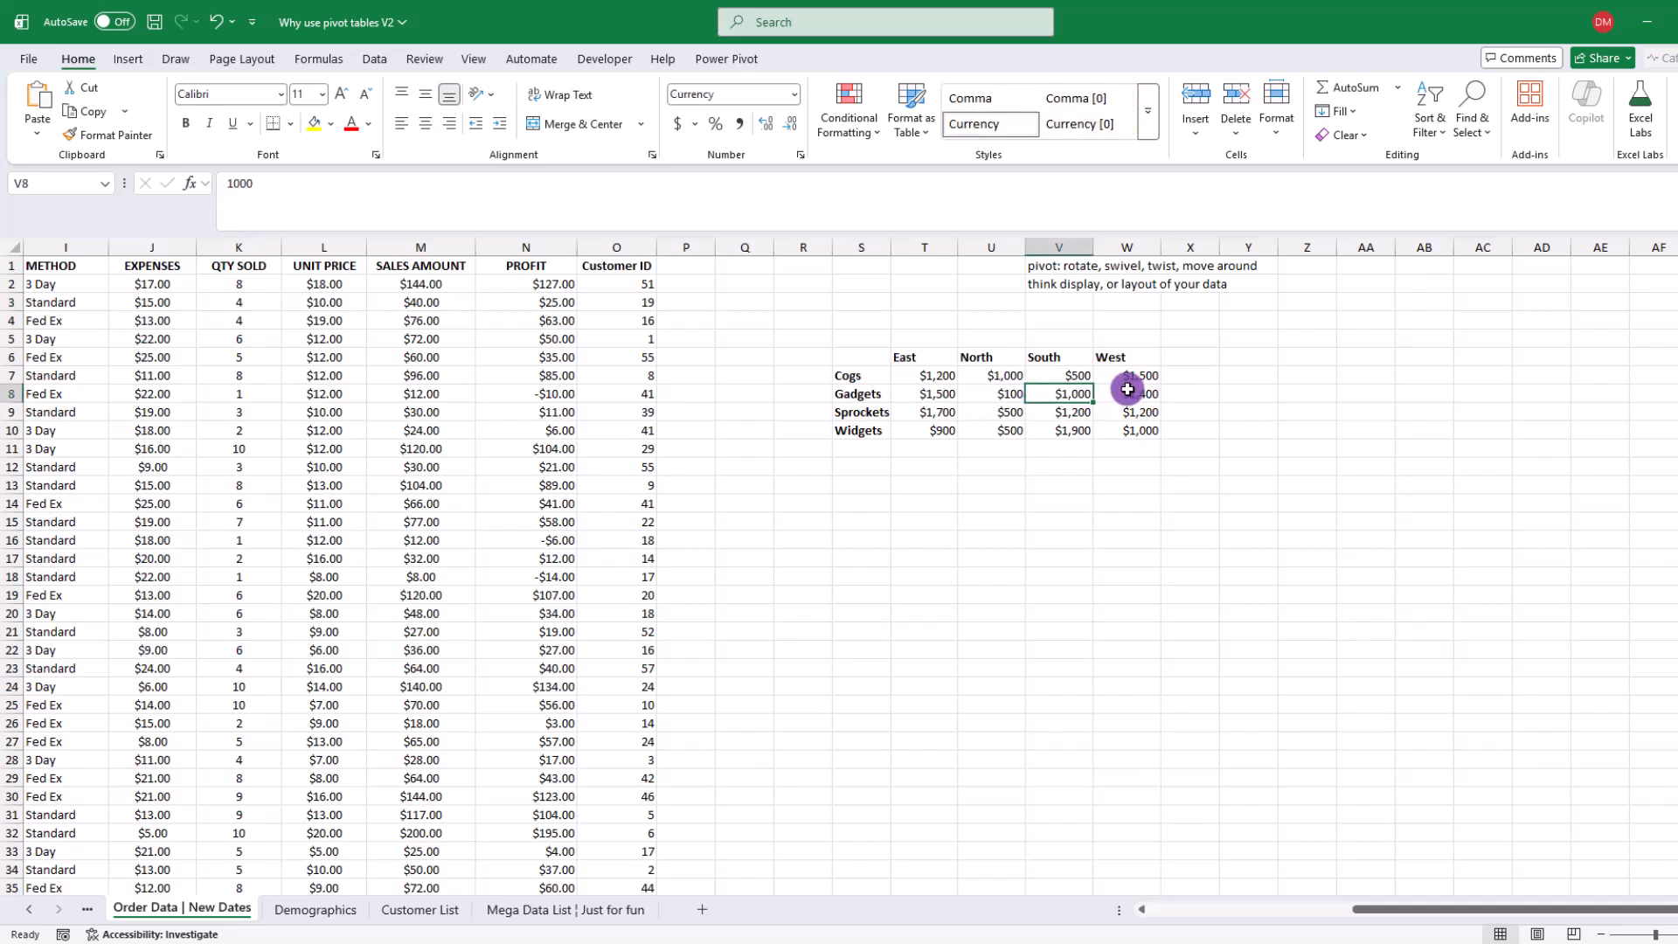
click(1139, 429)
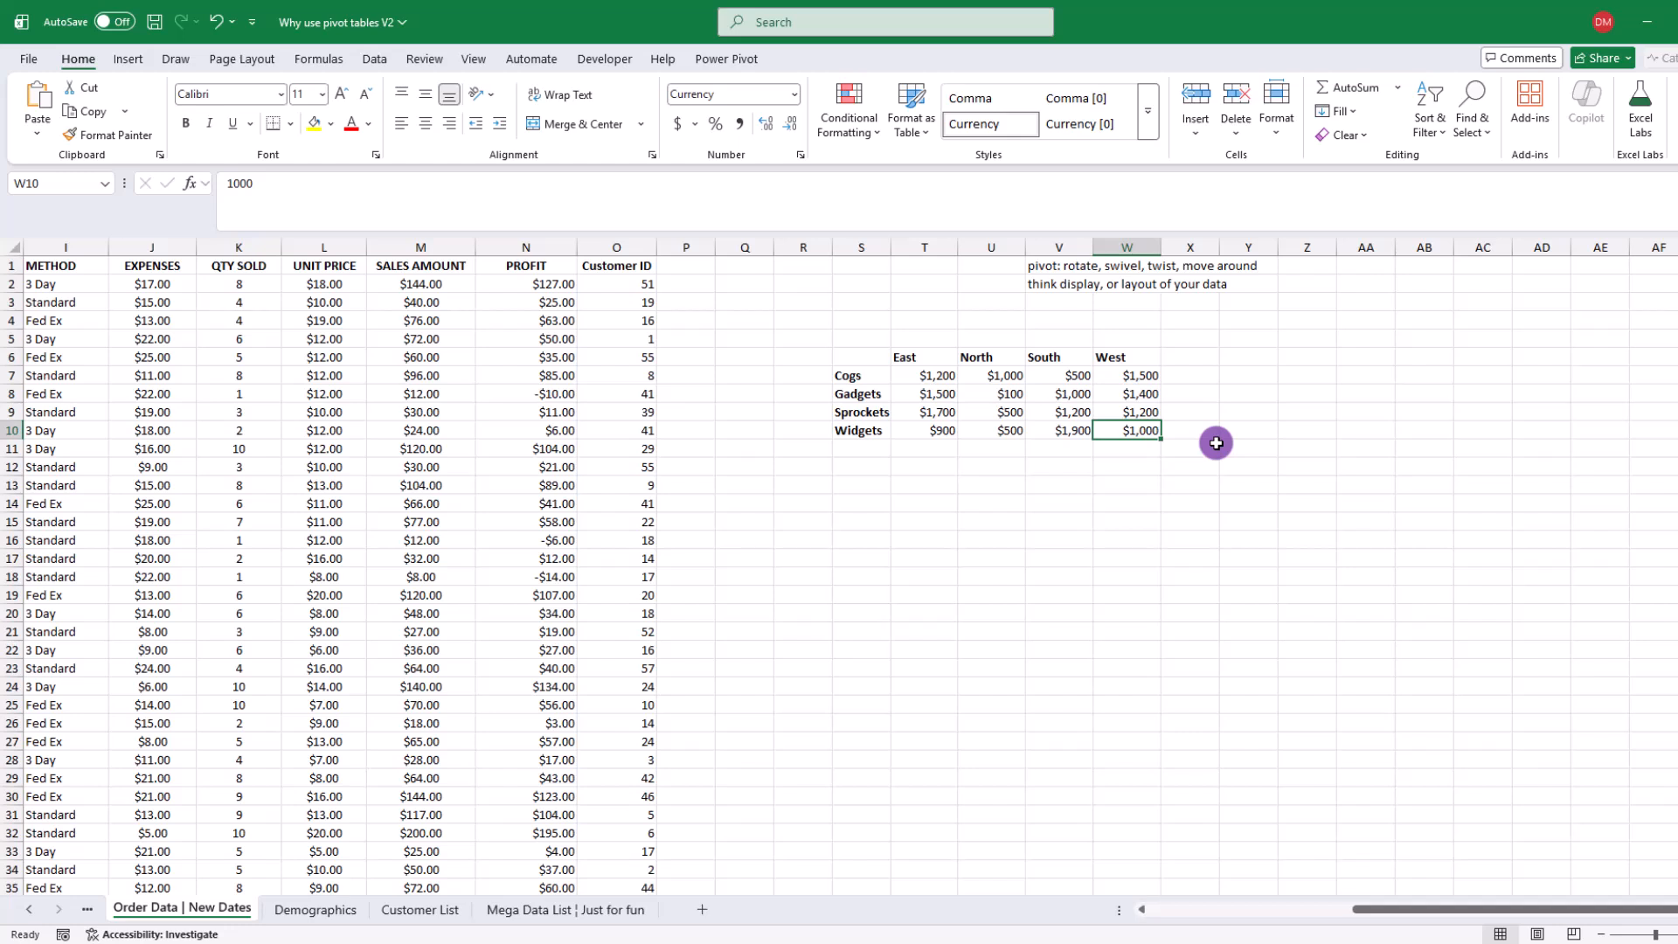
click(929, 375)
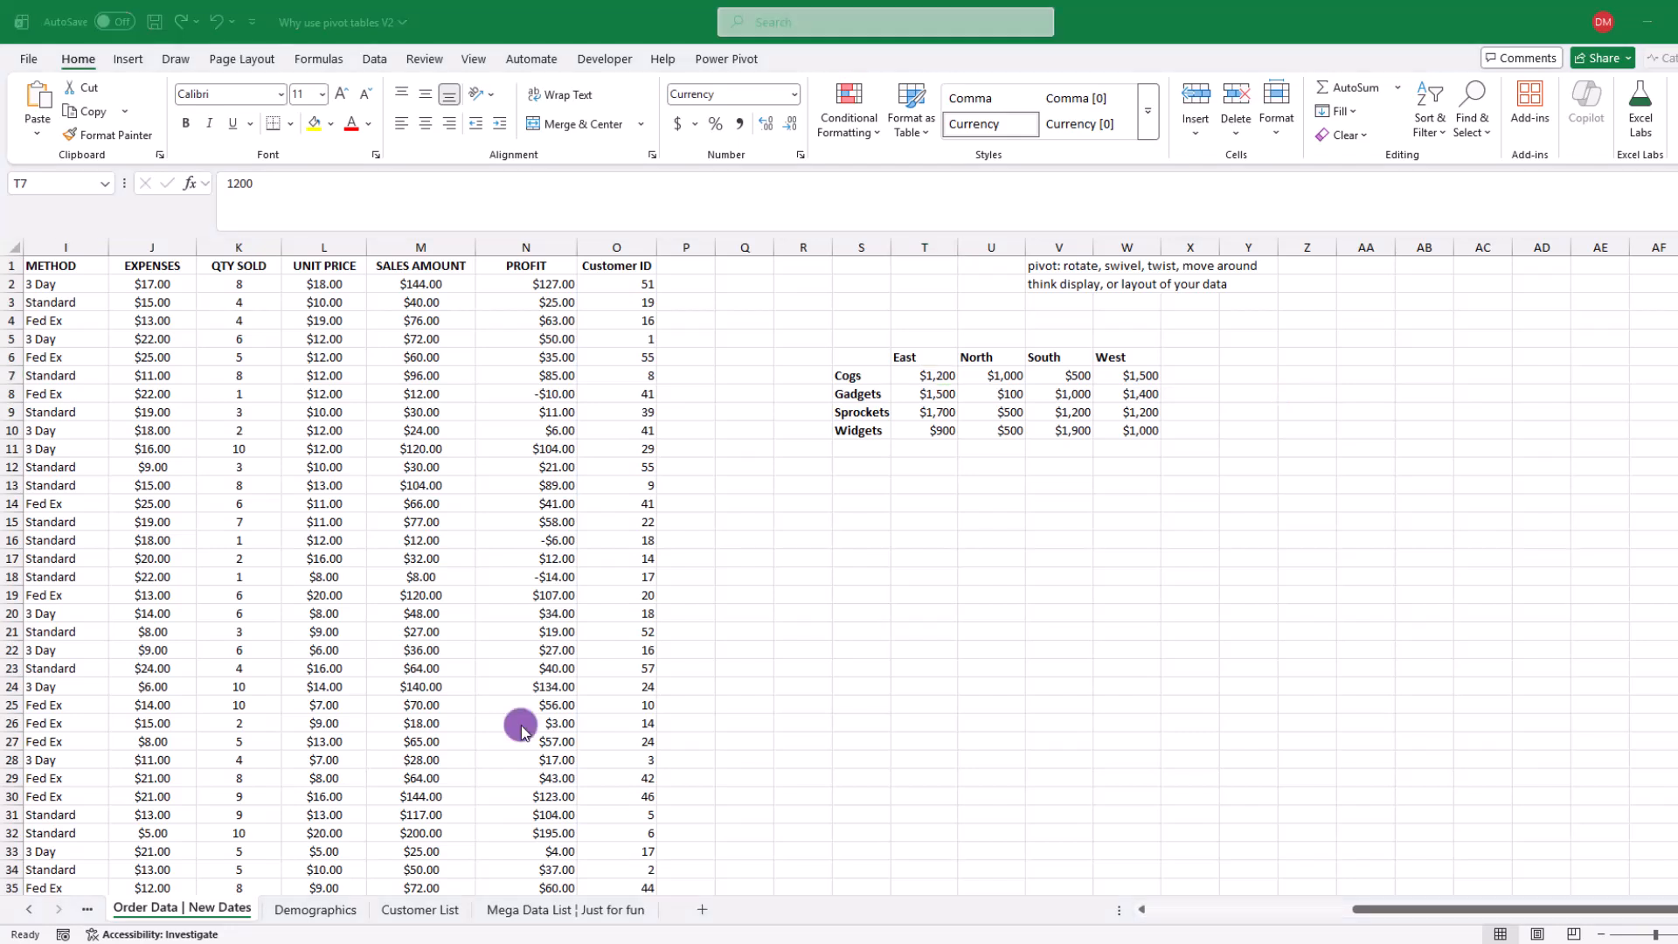
Examine the layout of the whole product-by-region table in S6:W10, including its row and column headings
click(830, 290)
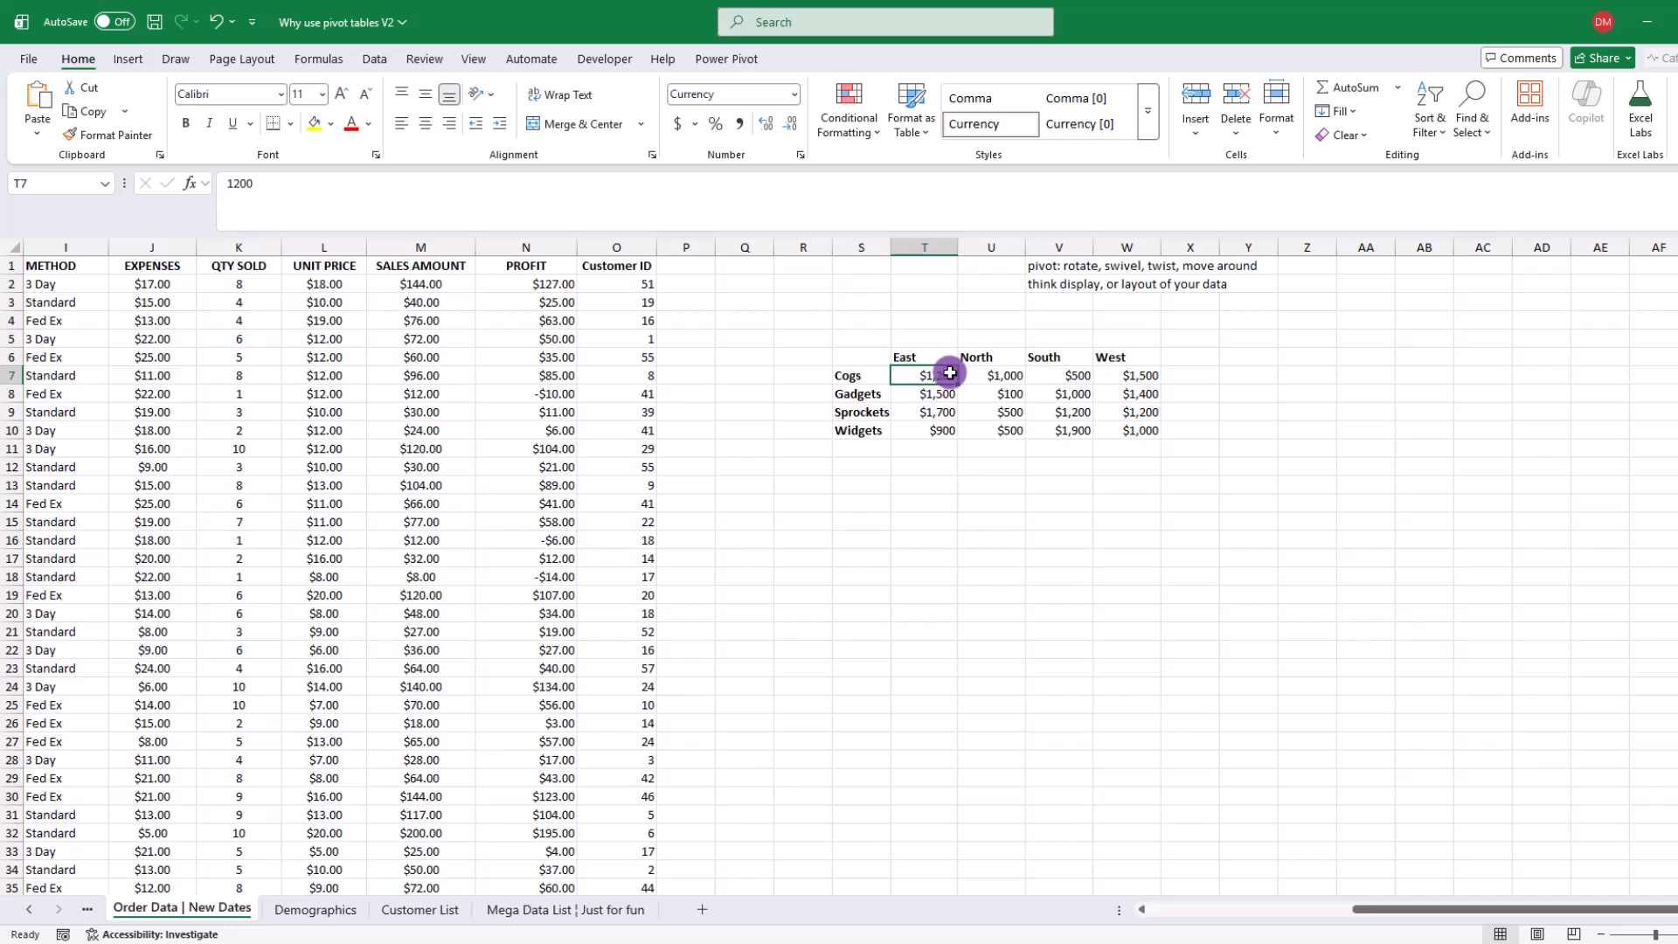
drag(846, 354, 1189, 440)
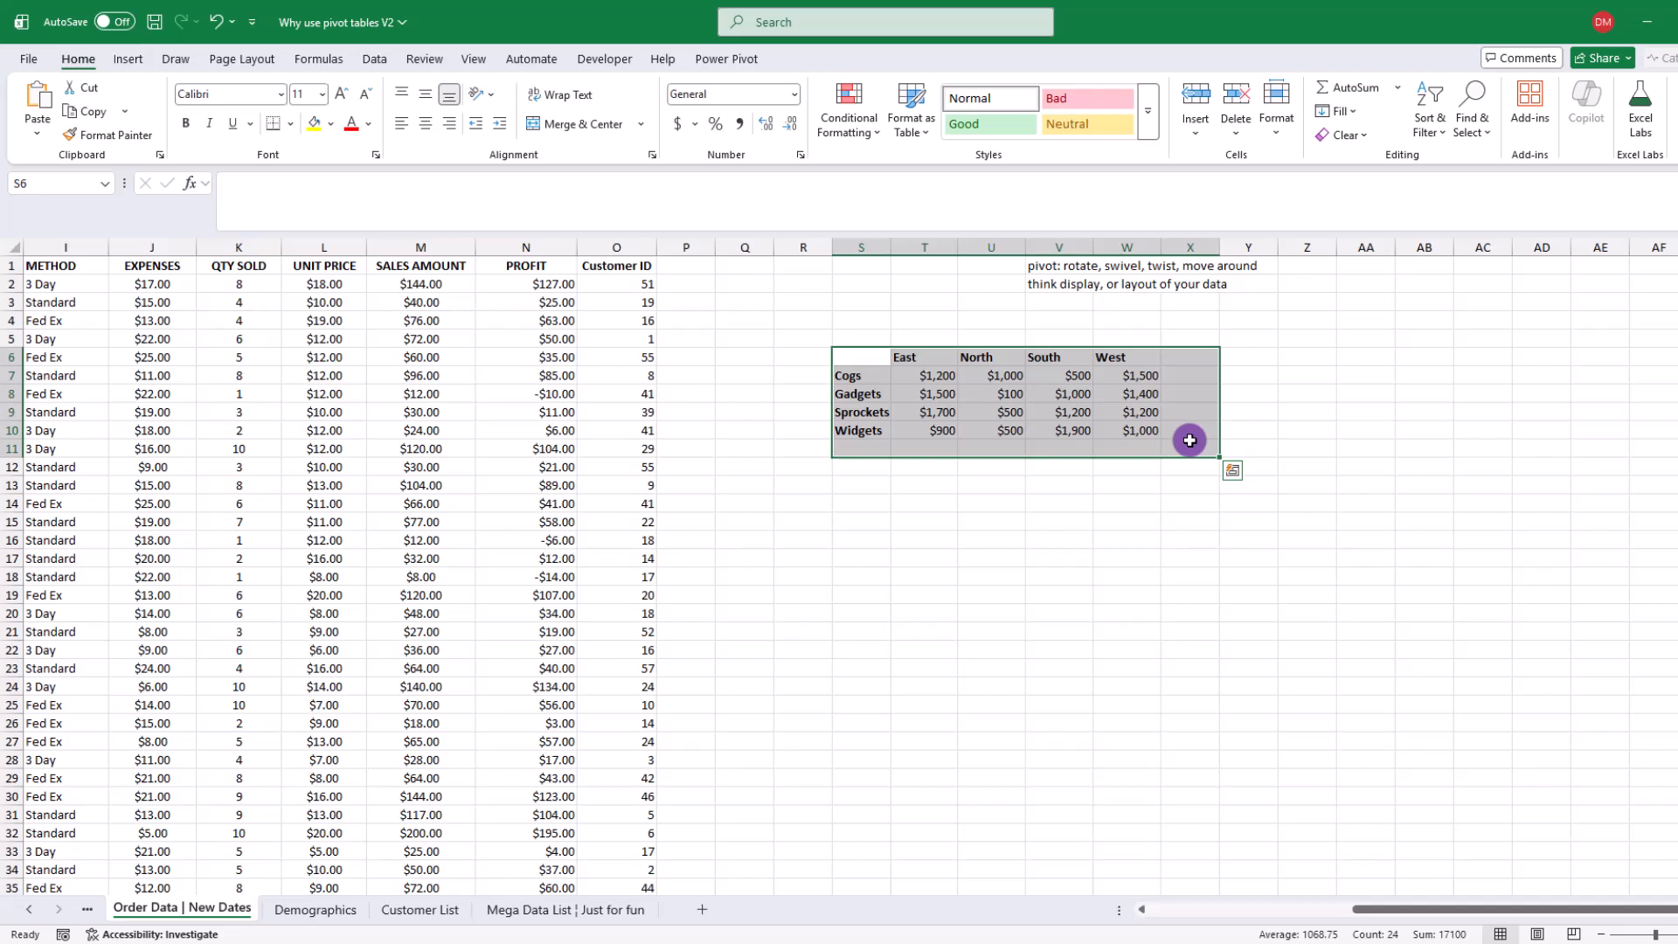
click(1055, 505)
drag(863, 357, 1193, 438)
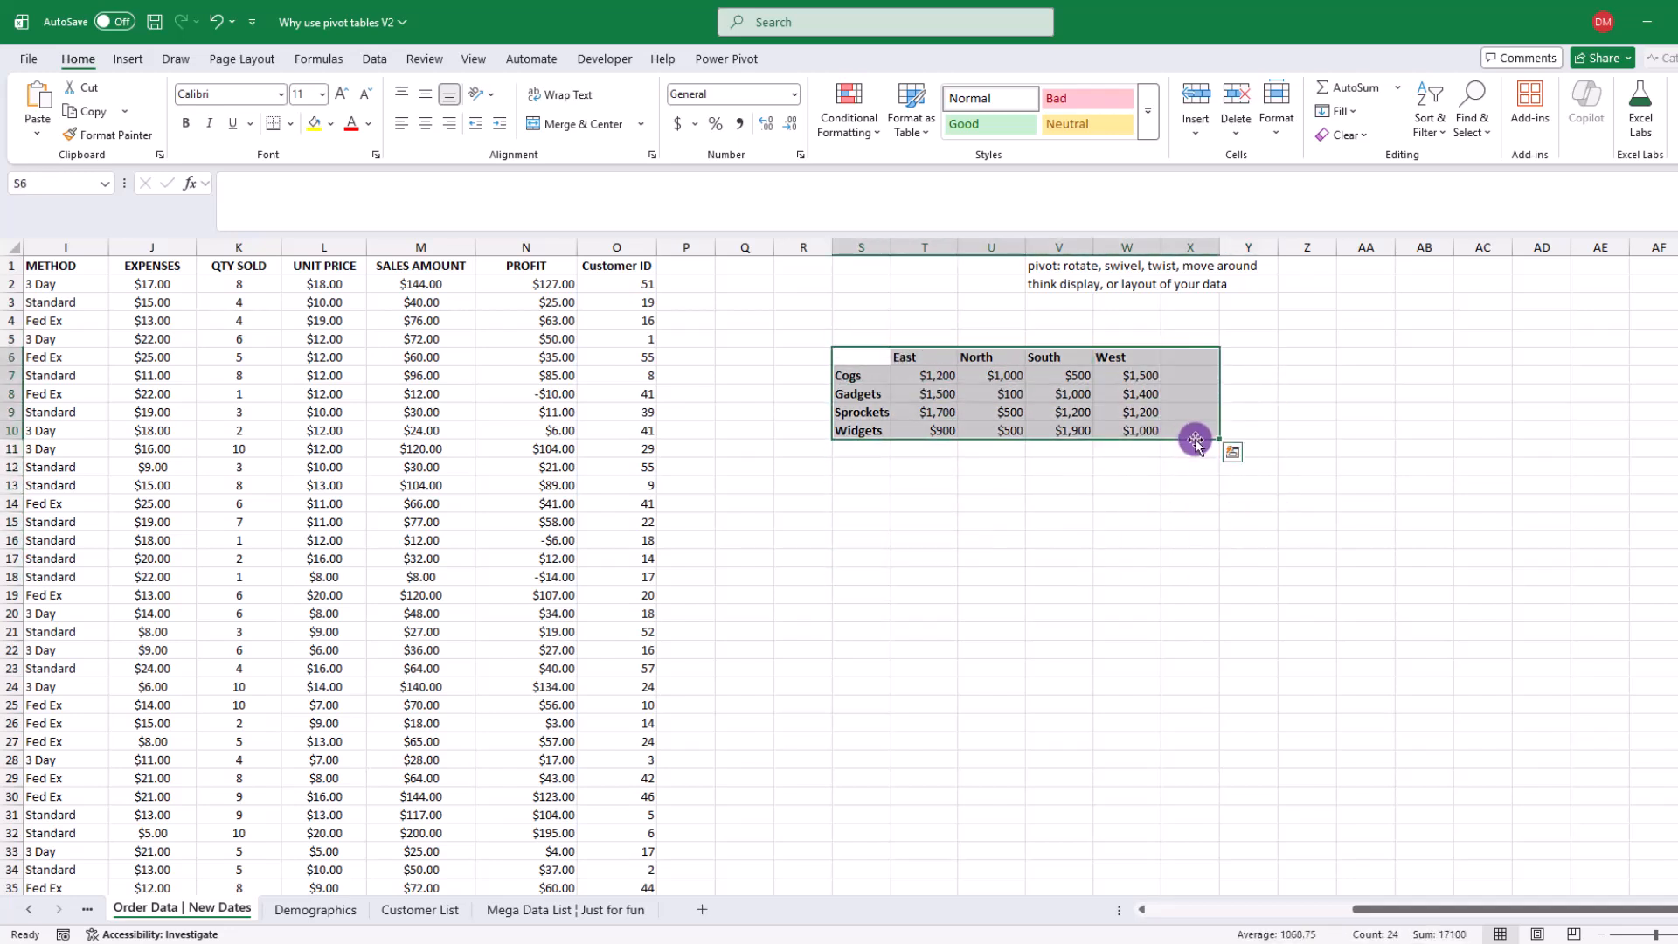
click(982, 522)
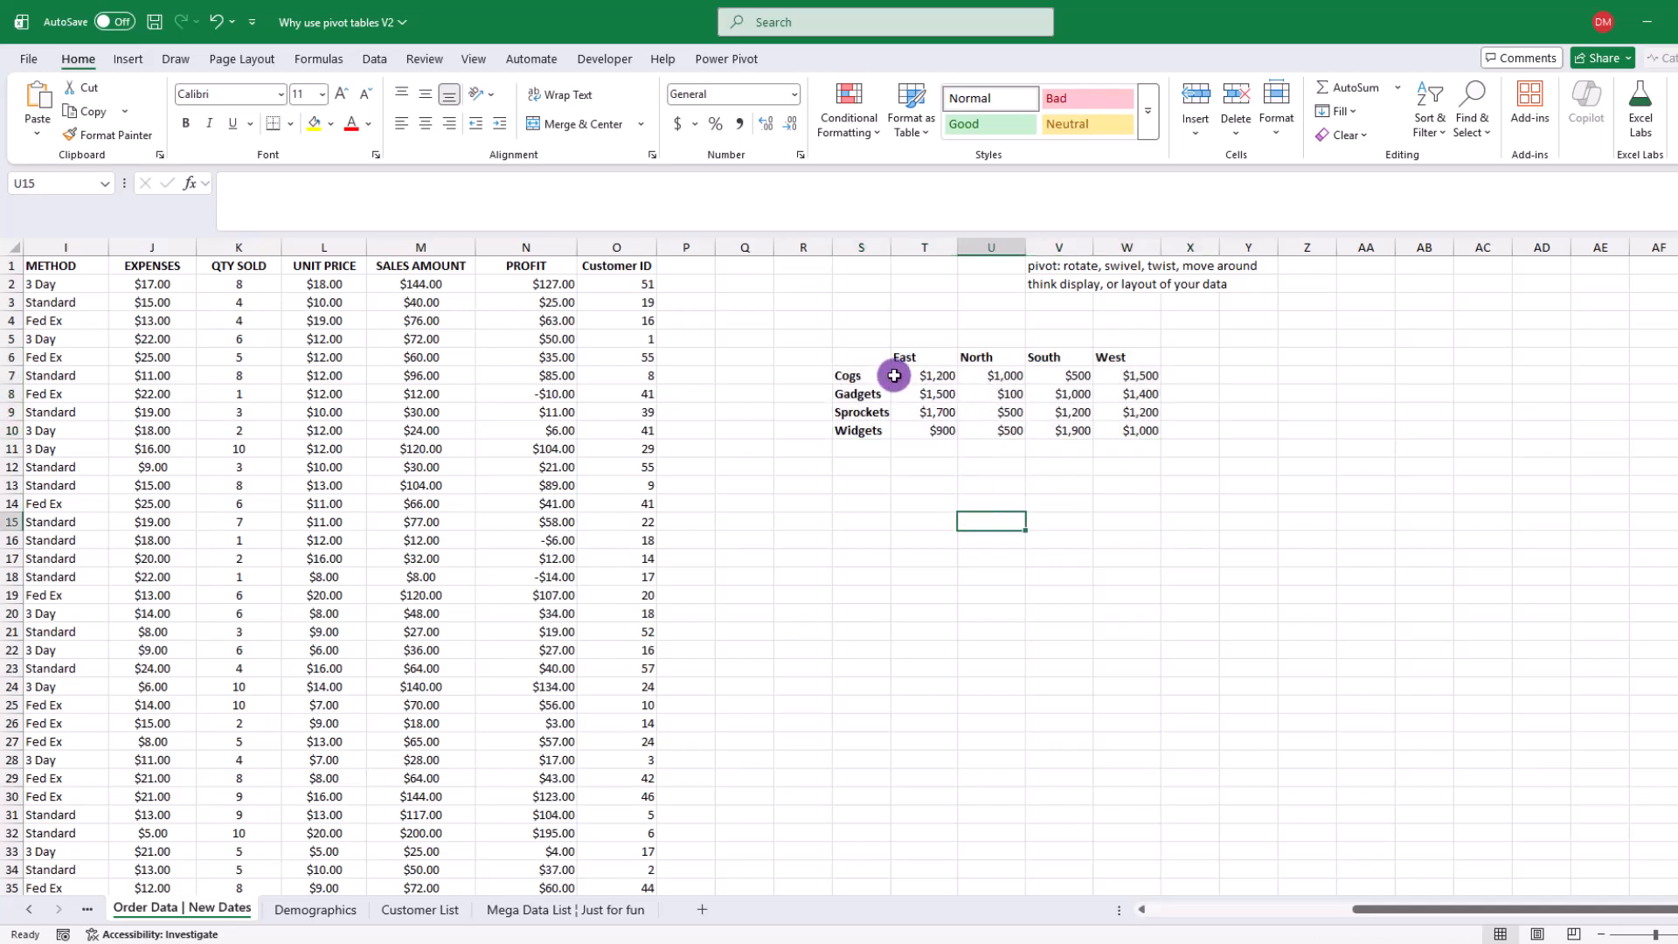
drag(844, 351, 1152, 435)
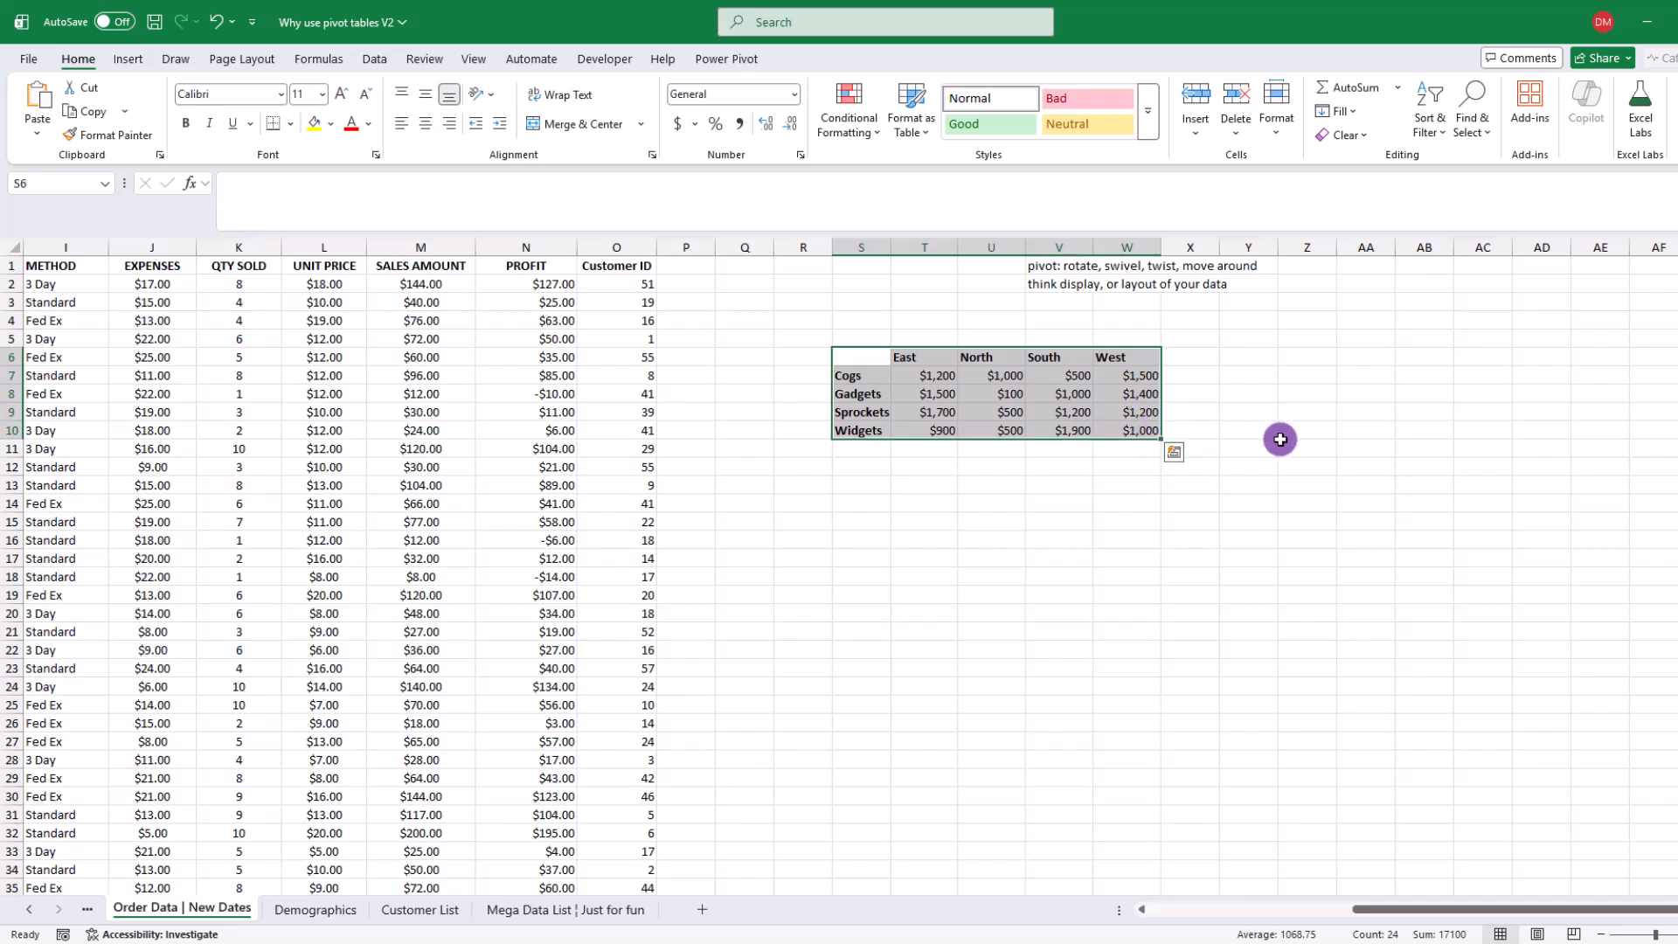
click(1280, 440)
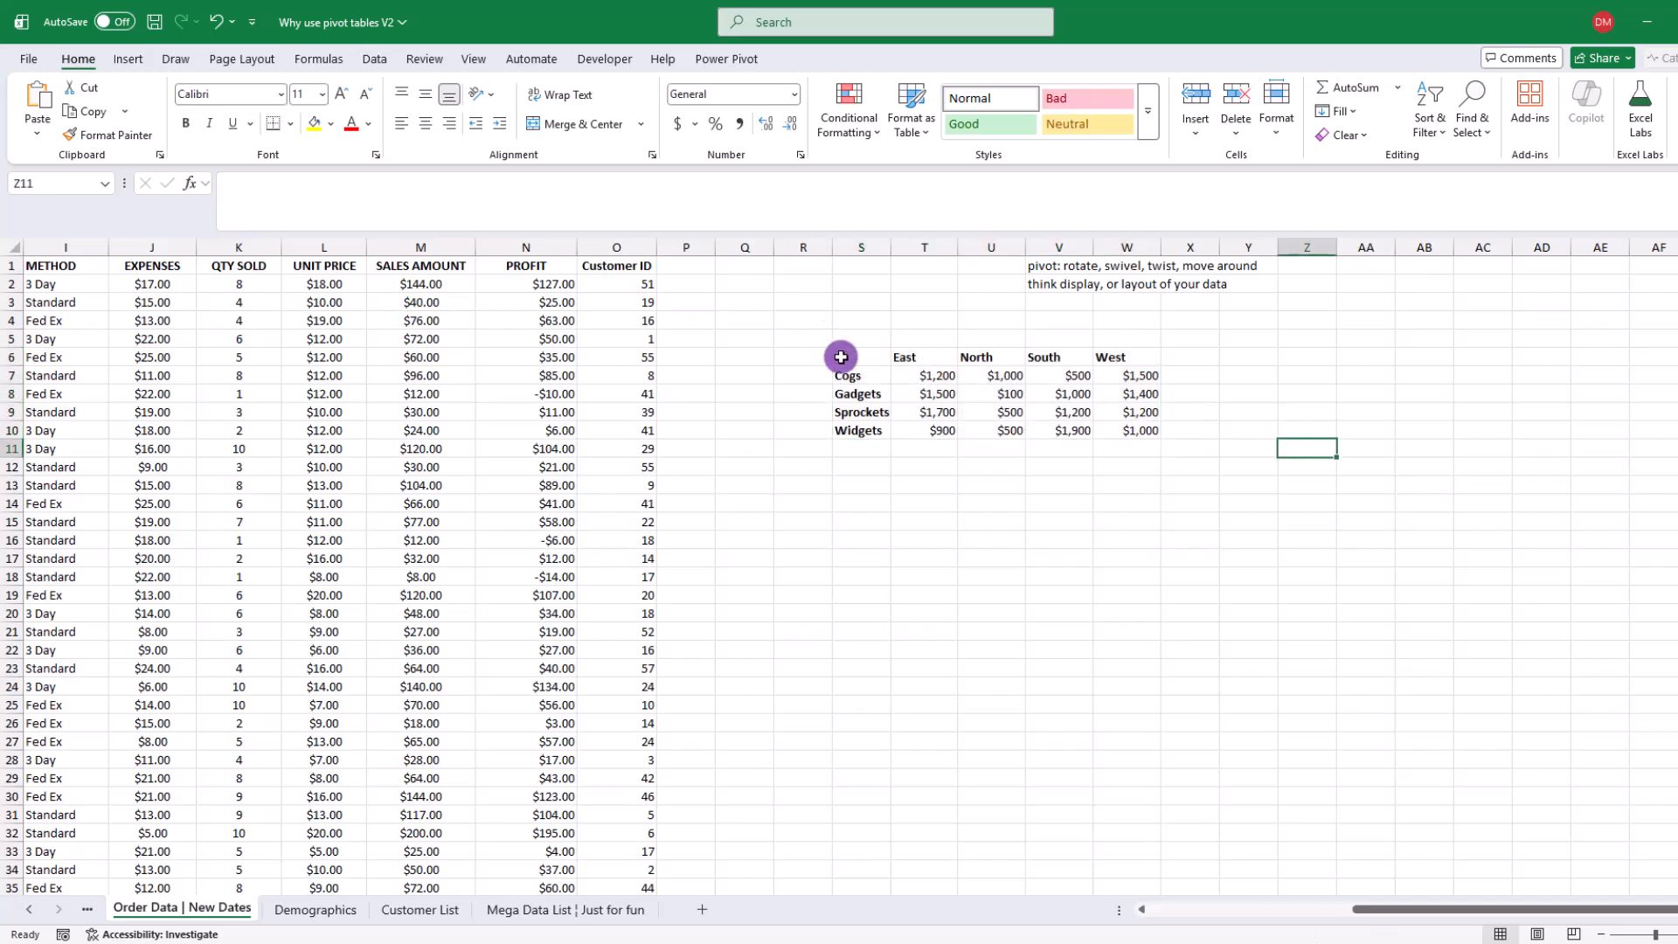
drag(841, 357, 1149, 433)
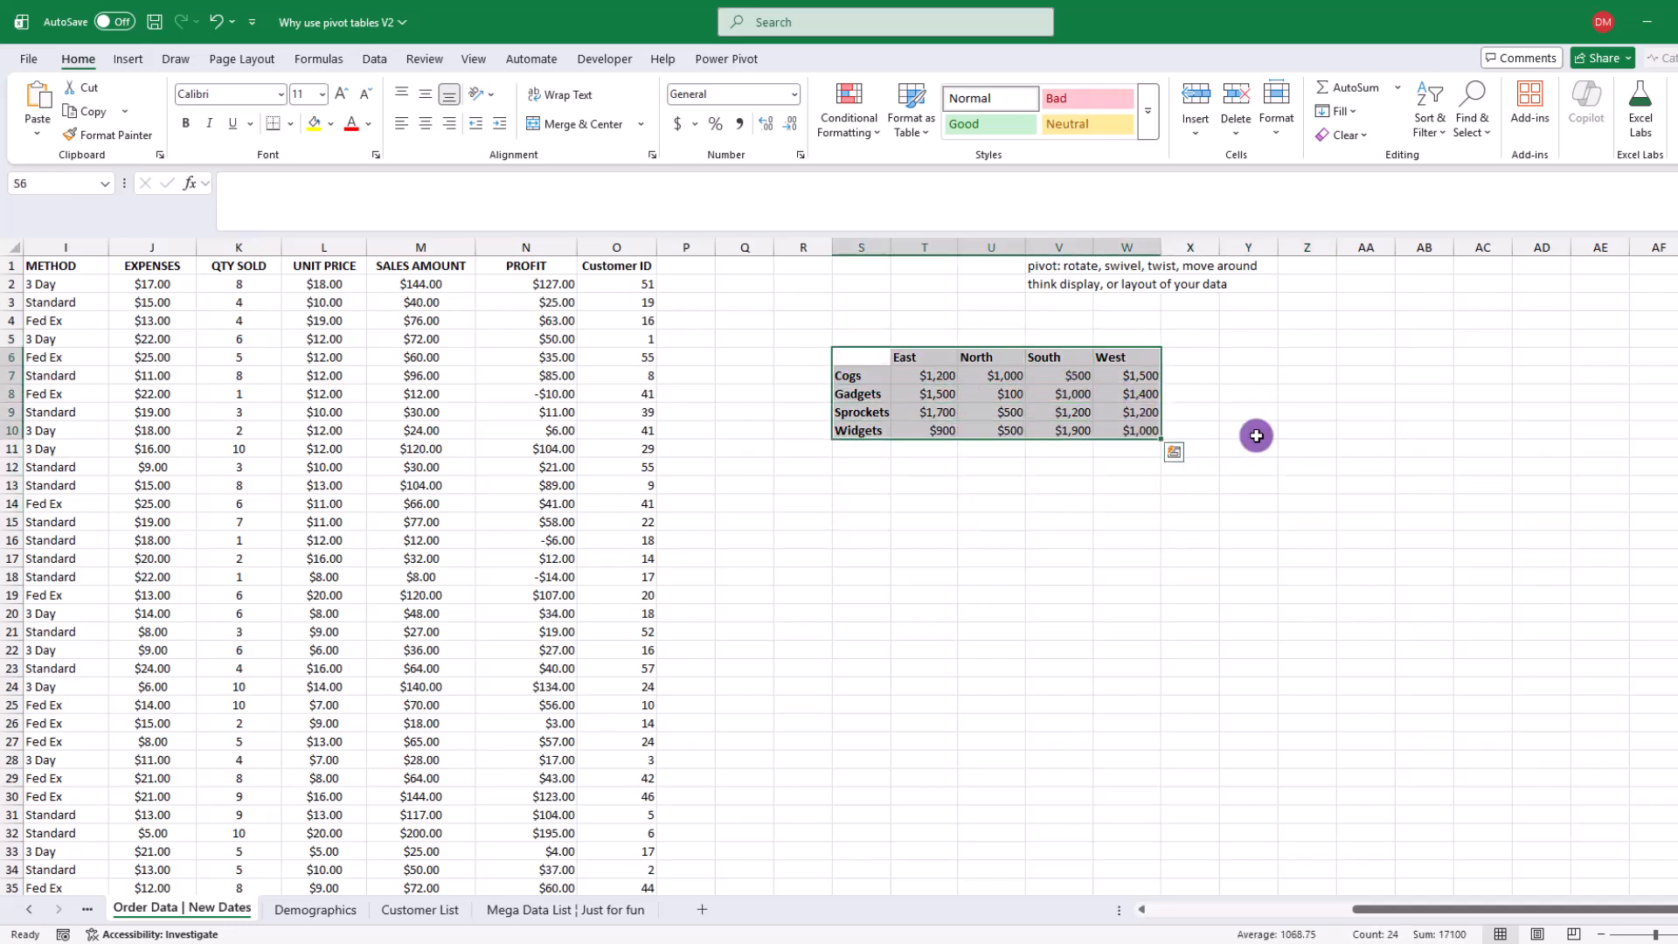
click(1257, 437)
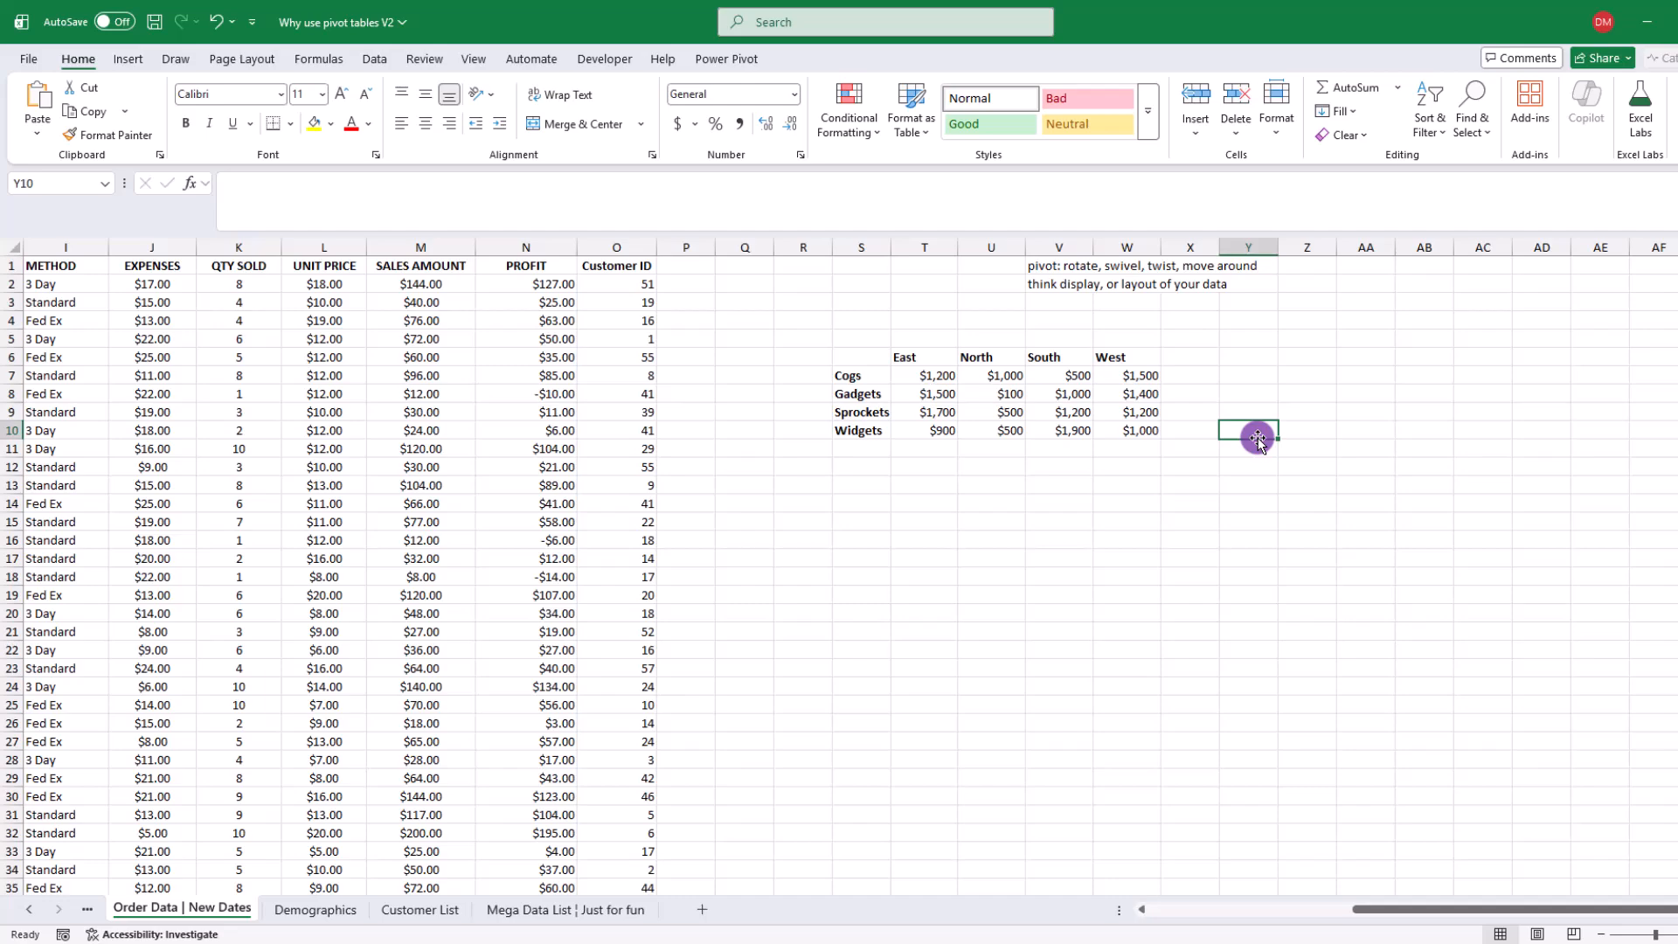
Return to the order data and examine single order records across all columns, in rows 9 and 6
drag(1399, 910, 1150, 918)
click(271, 535)
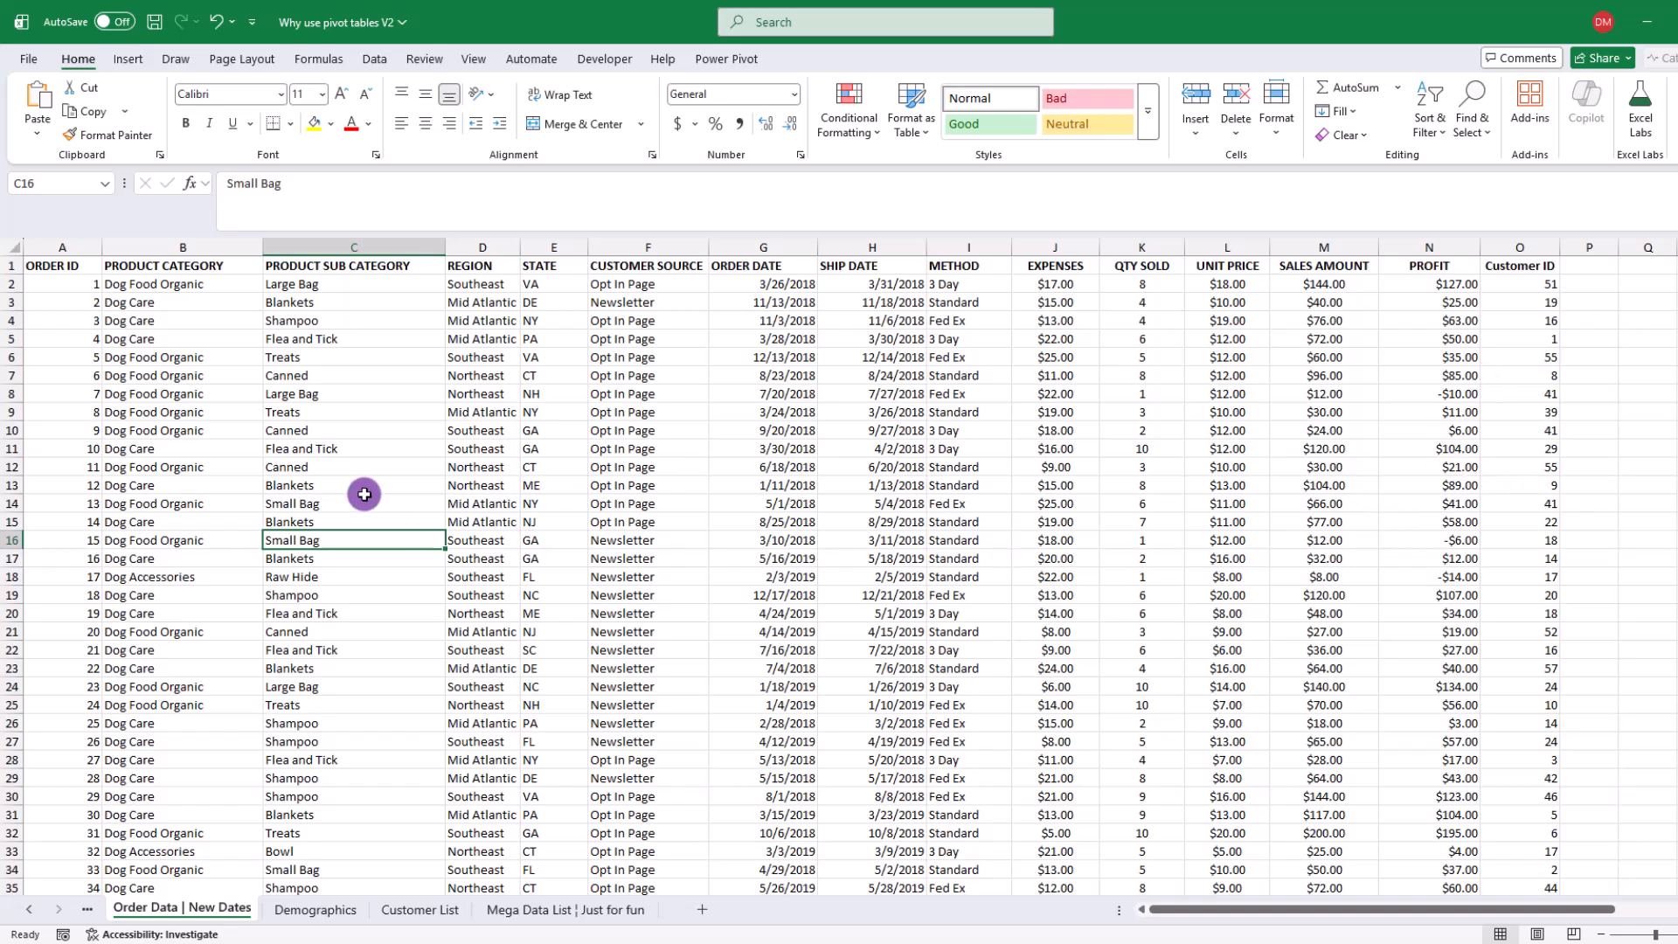
drag(84, 412, 1506, 412)
click(1242, 518)
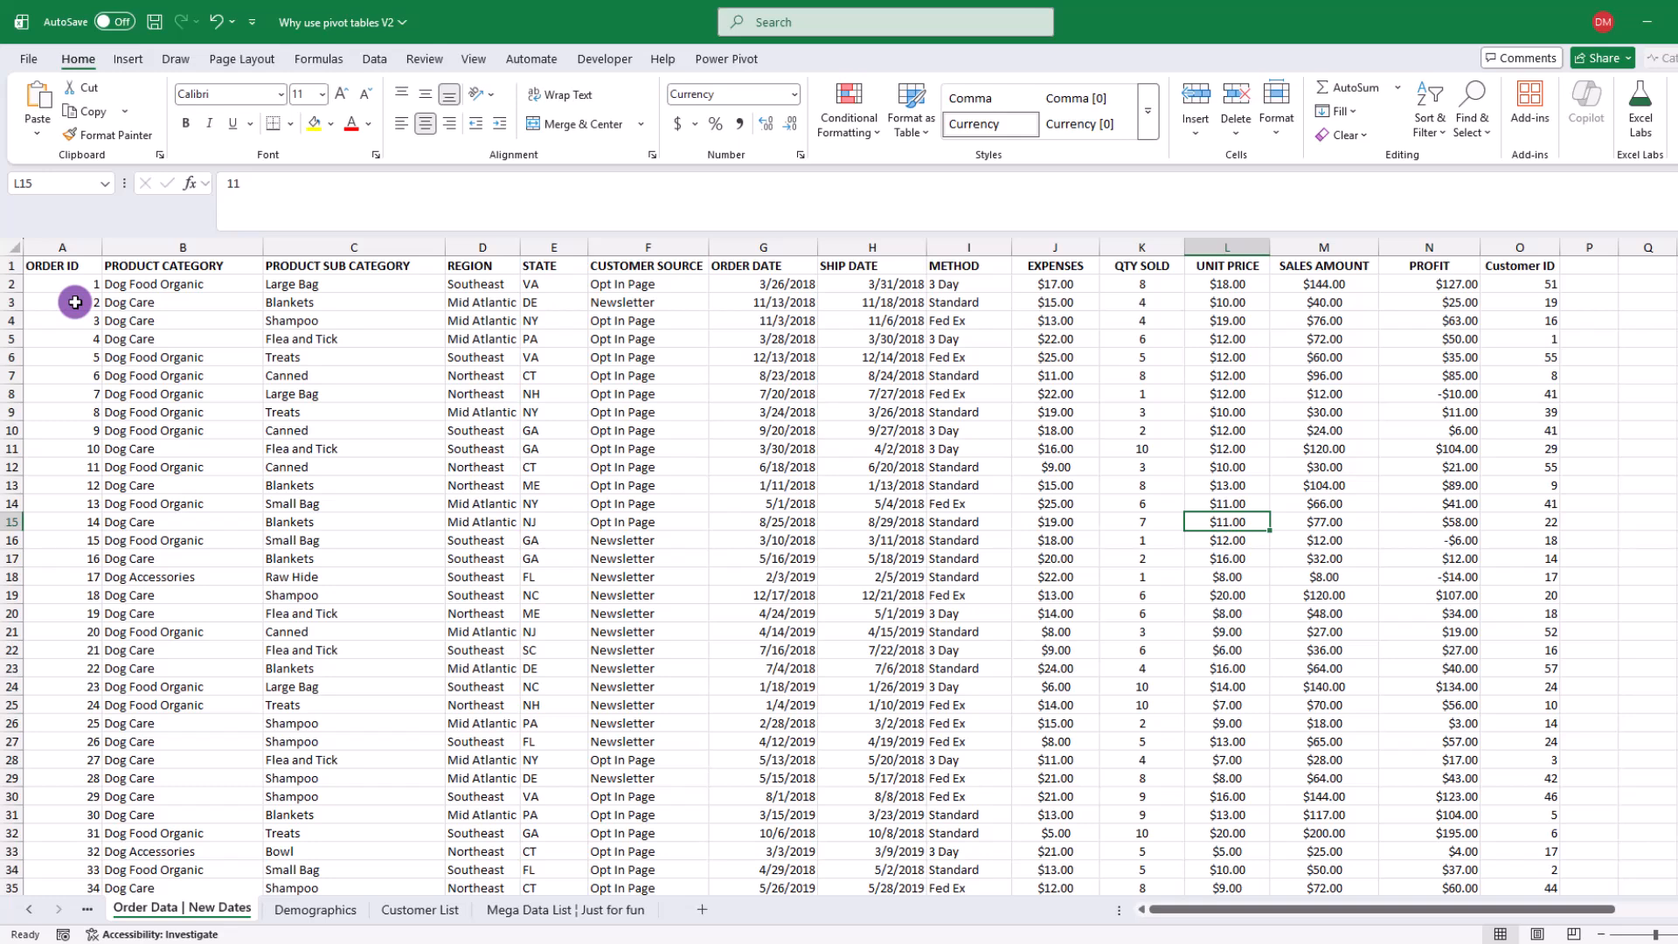
drag(61, 356, 1501, 359)
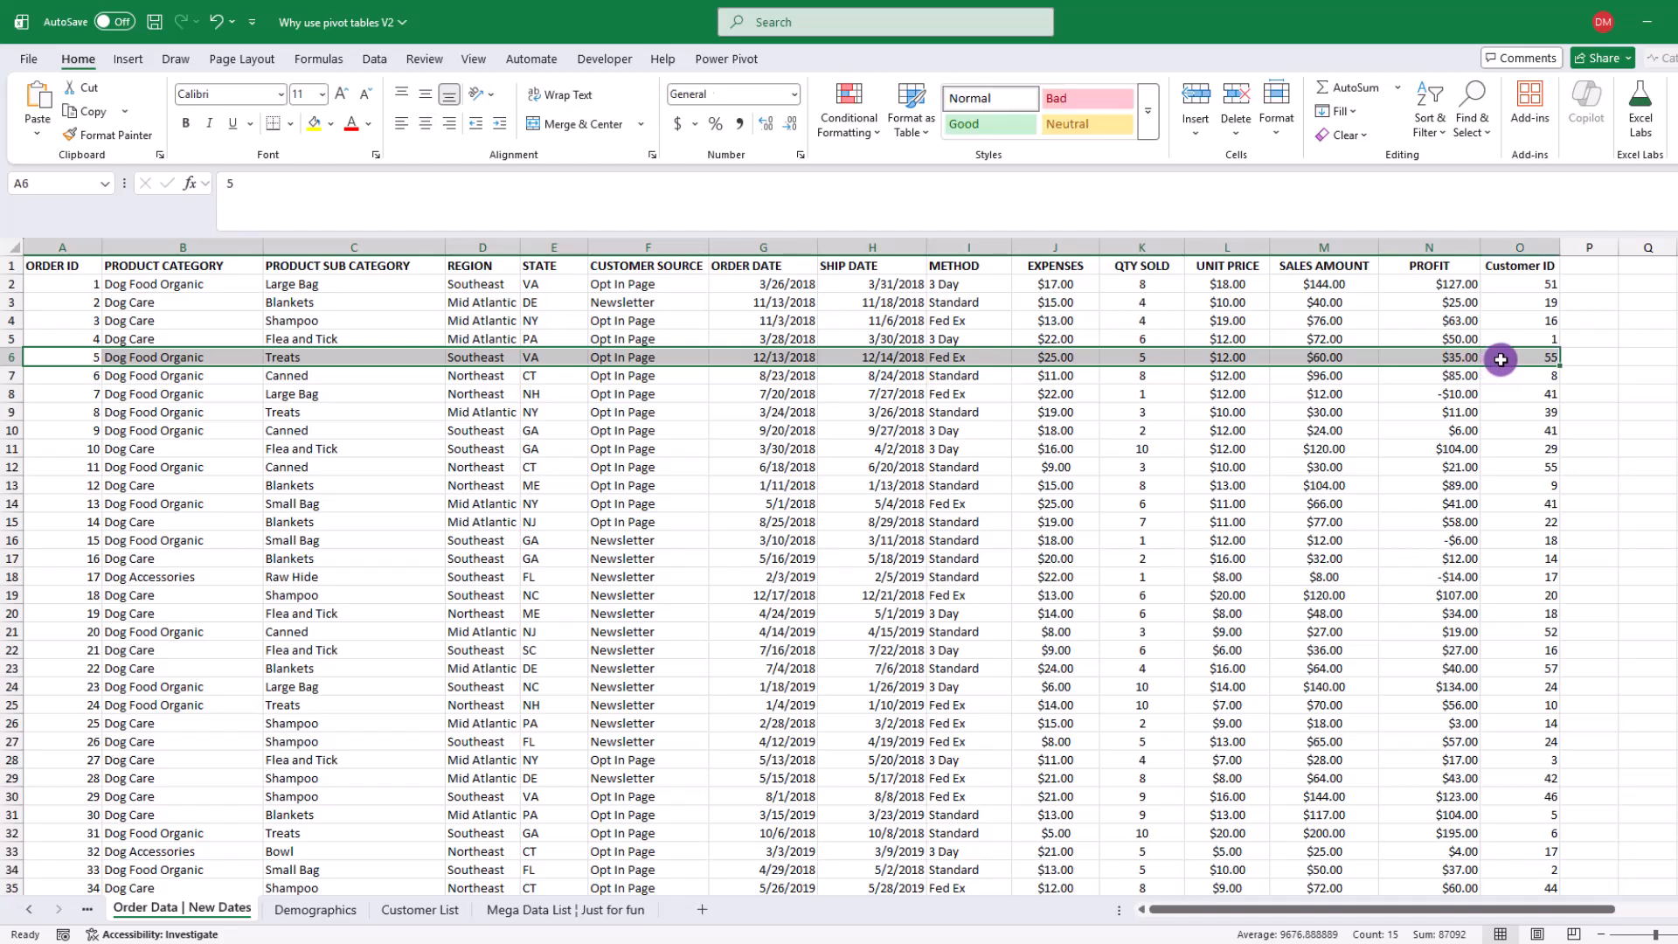
Look through the order records down to about row 92 and return to the first rows
click(1079, 523)
scroll(1089, 536, down, 17)
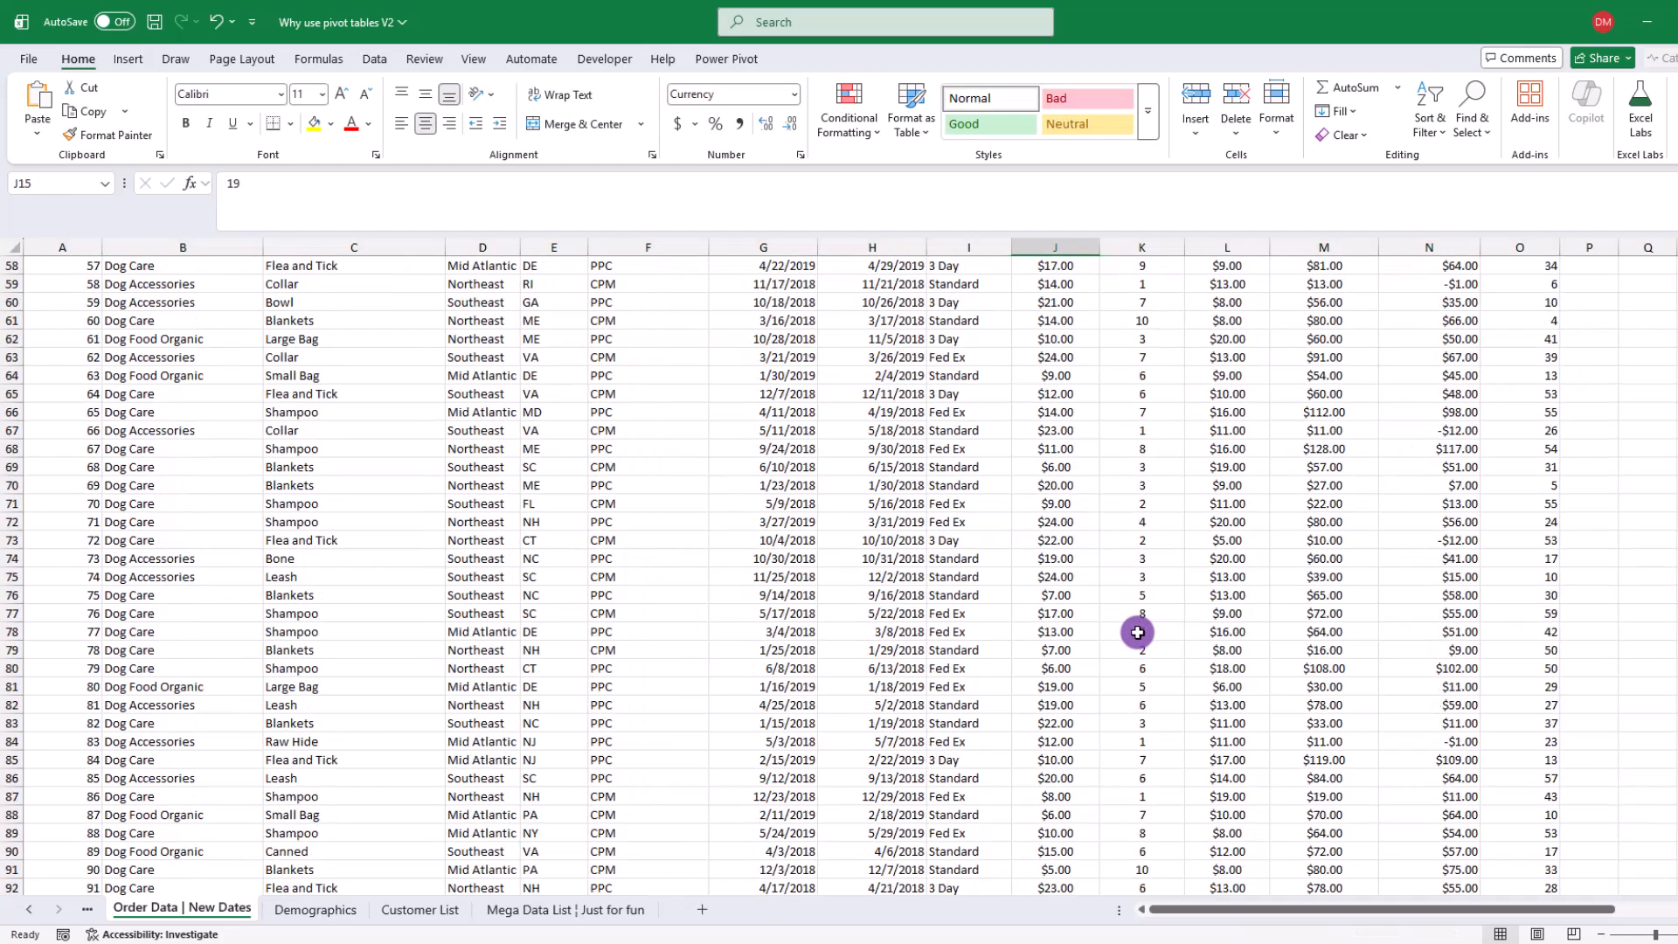
scroll(1131, 647, up, 17)
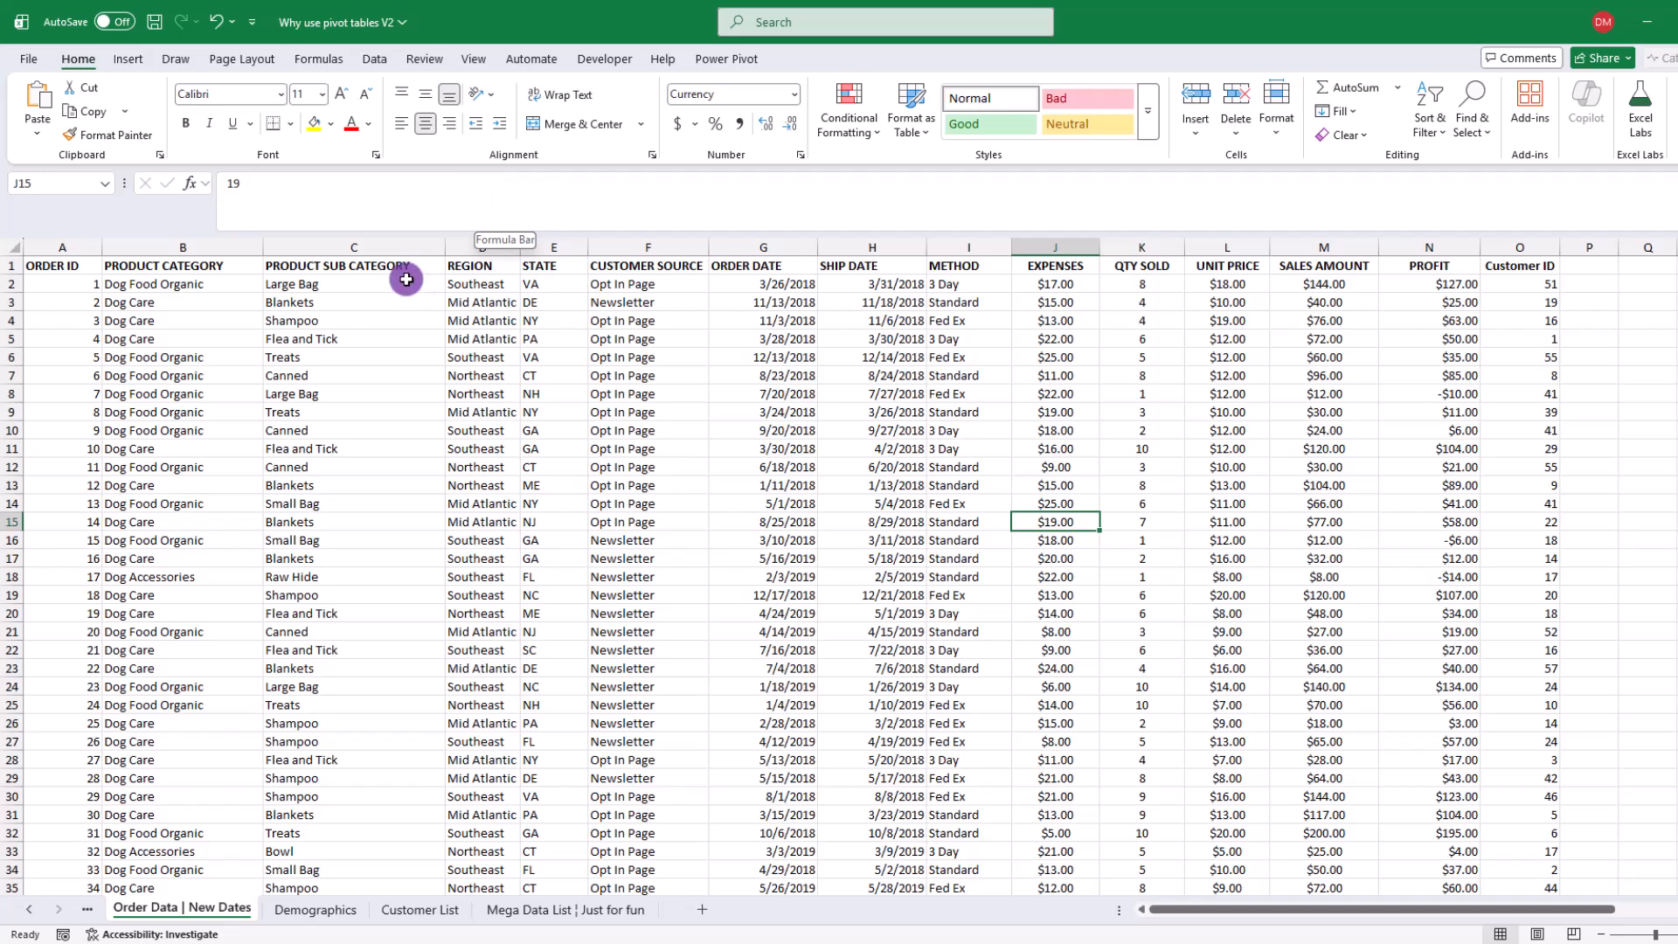
Compare the PRODUCT CATEGORY column with the PRODUCT SUB CATEGORY column
click(165, 247)
click(360, 248)
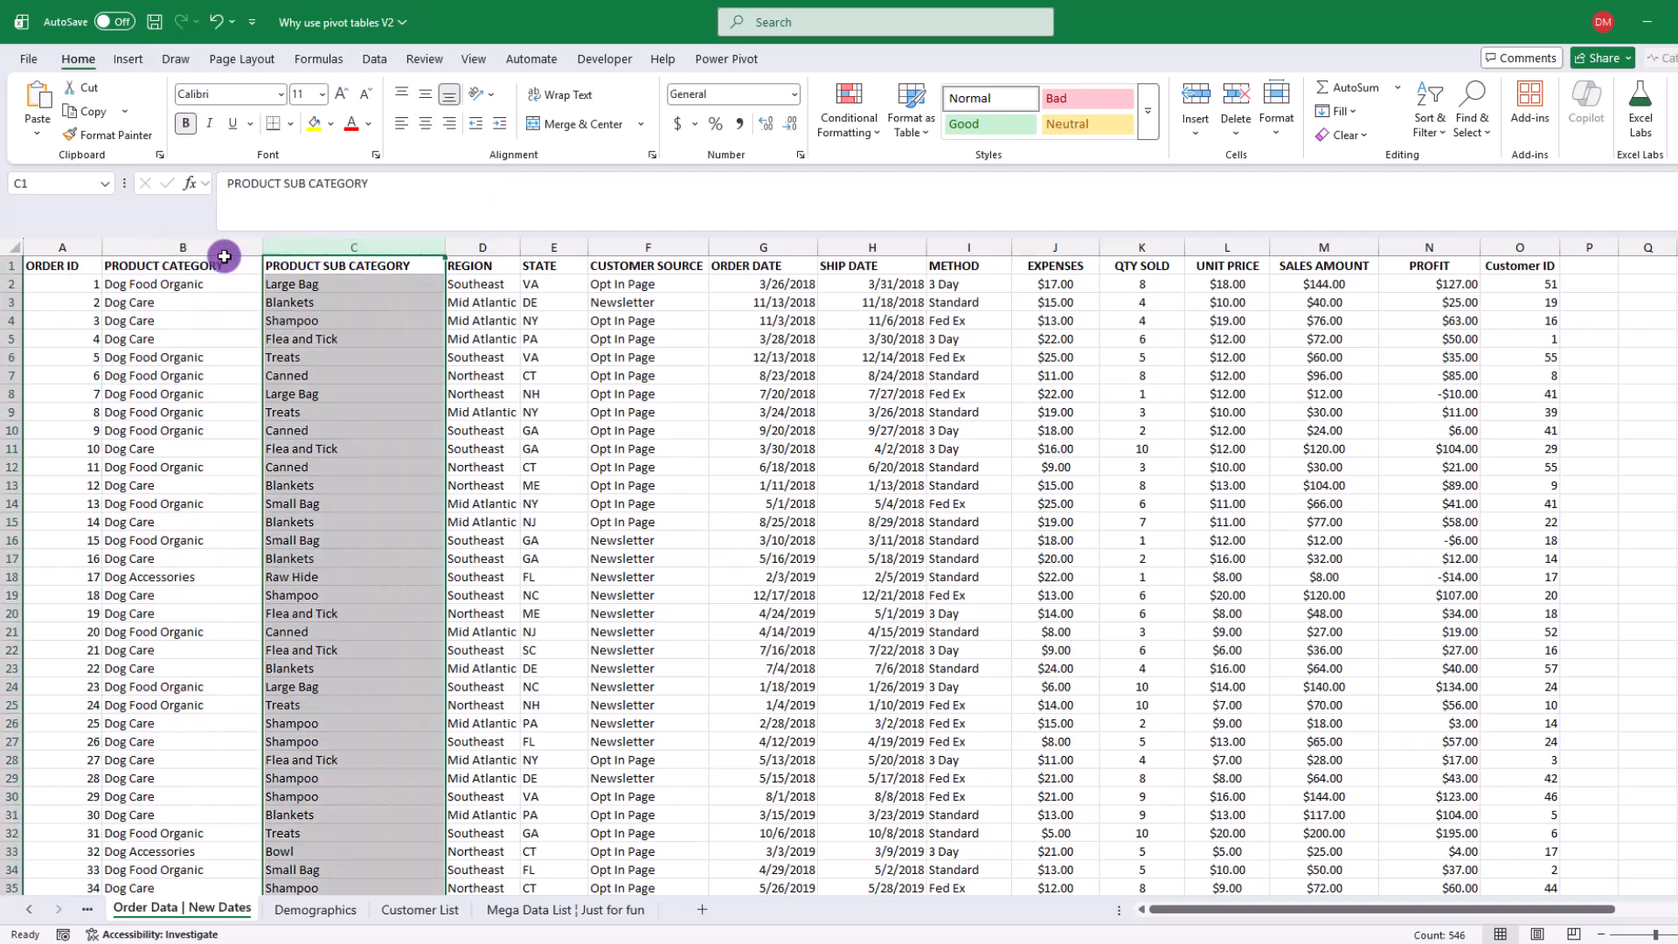
click(187, 247)
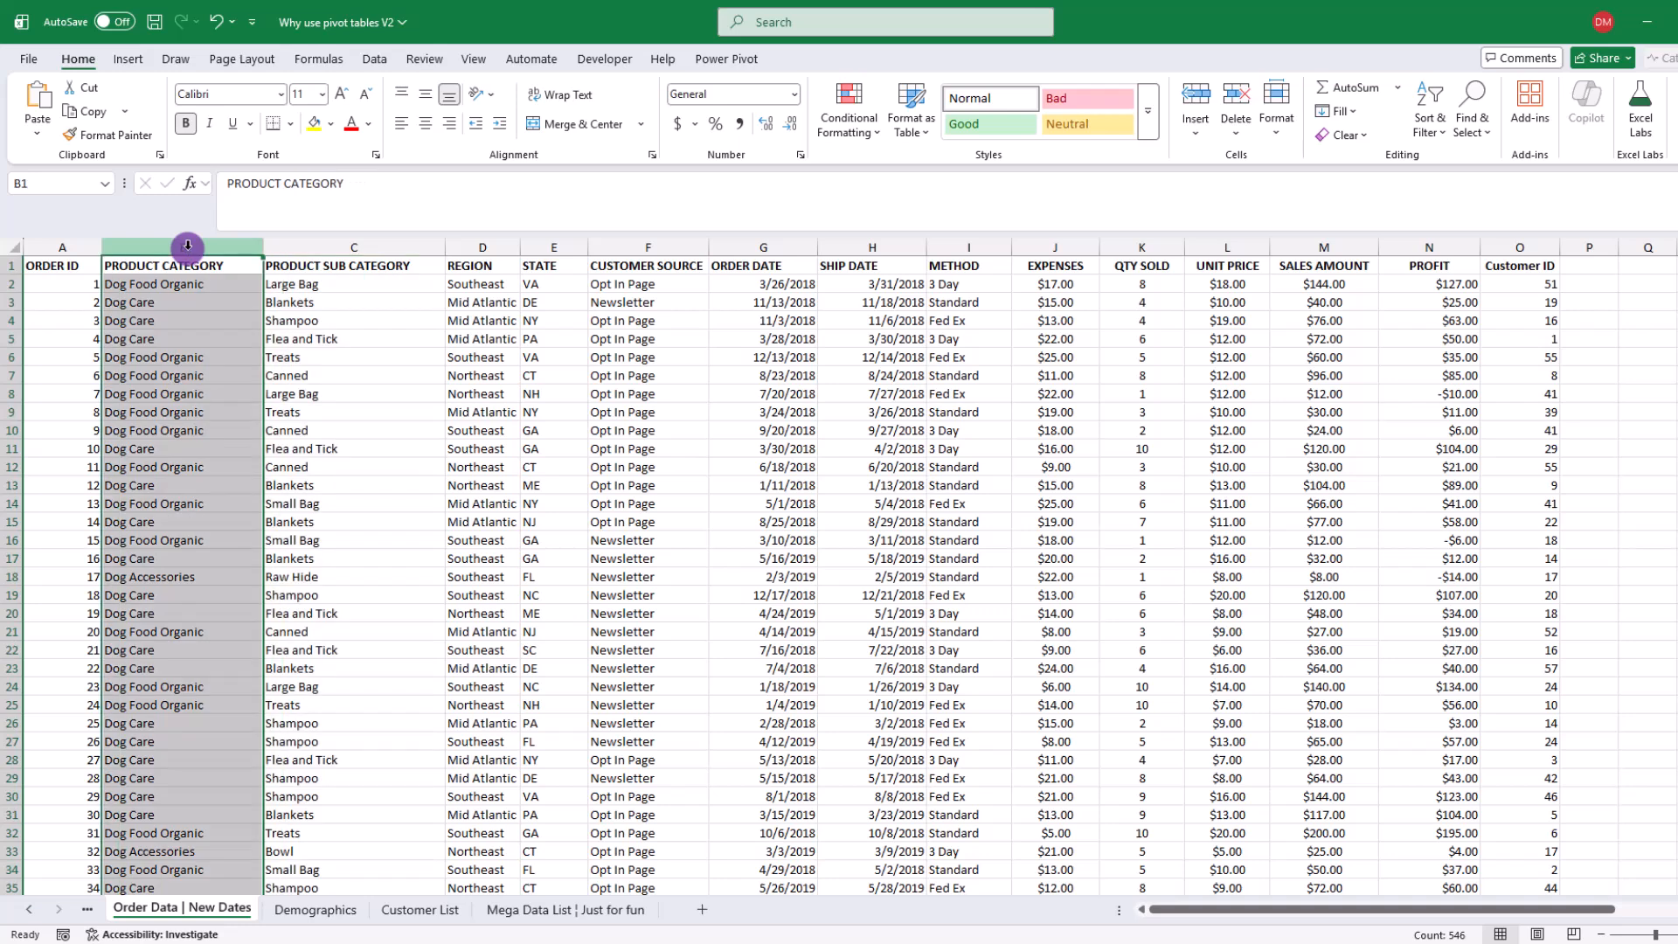
click(196, 299)
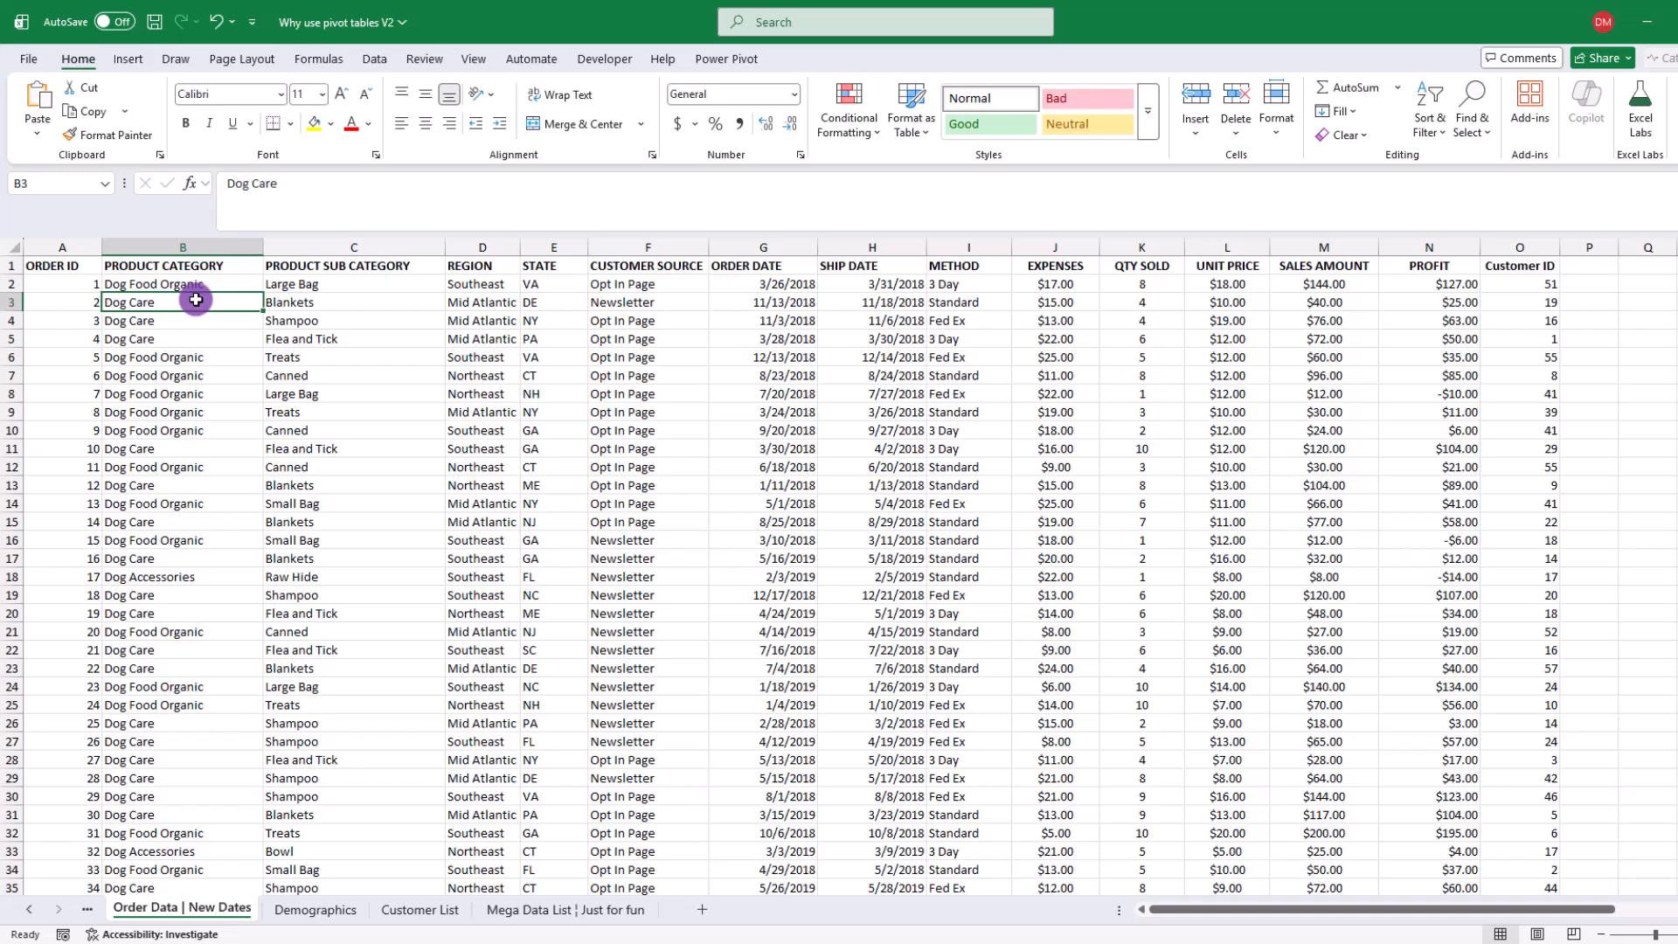
click(222, 246)
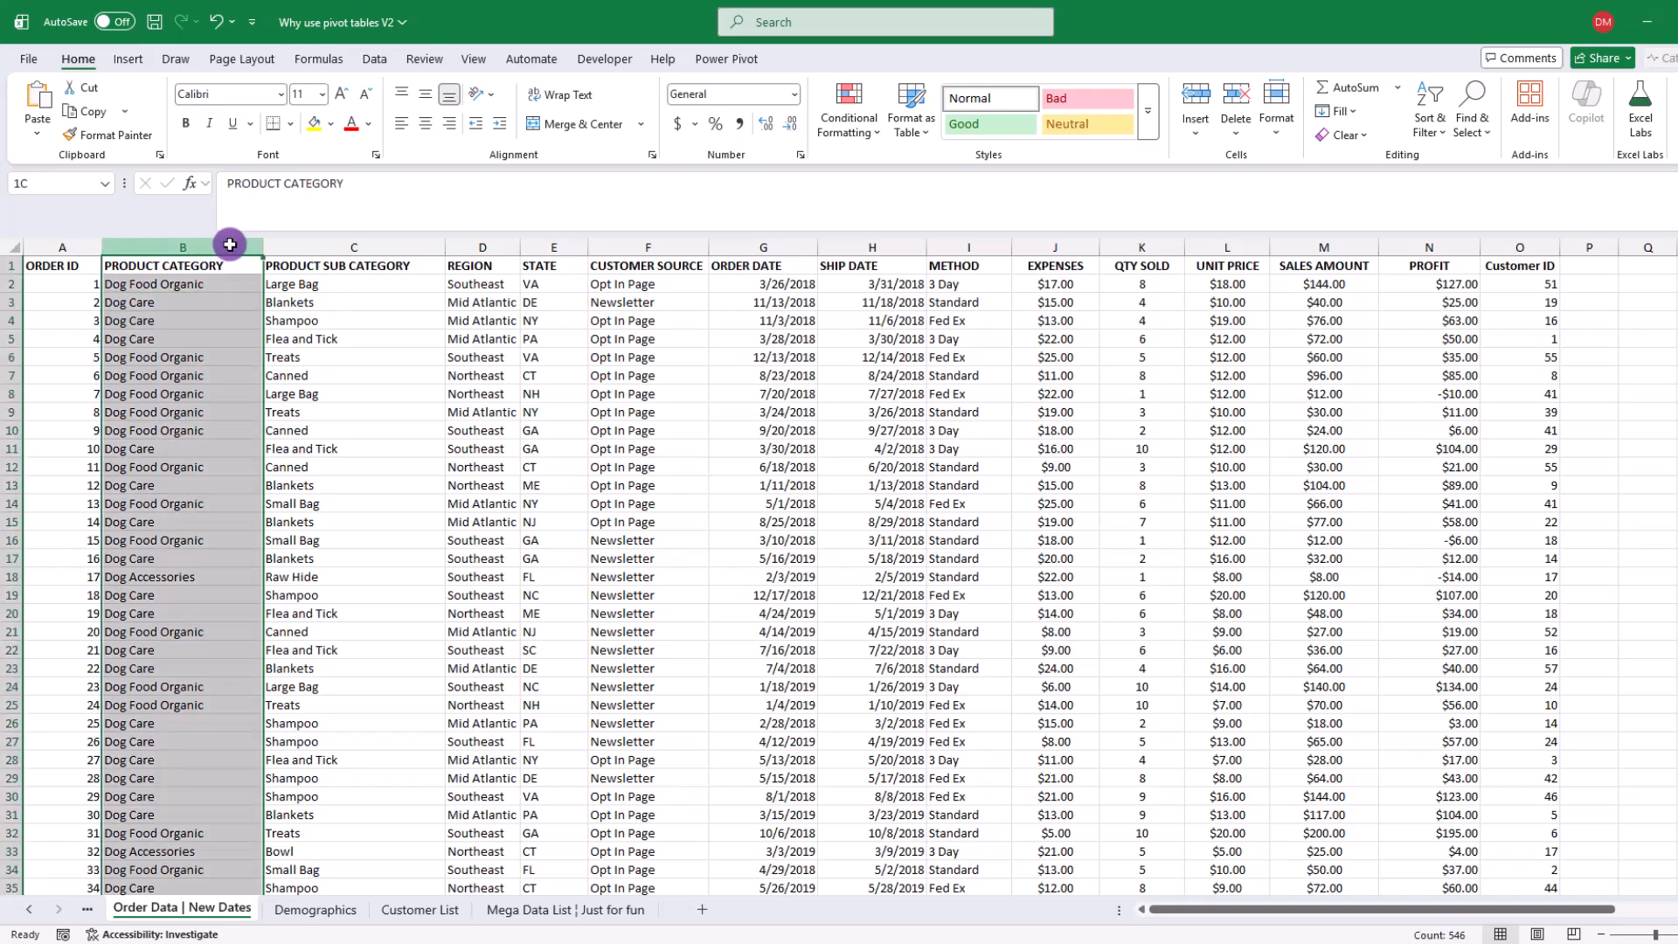
click(361, 242)
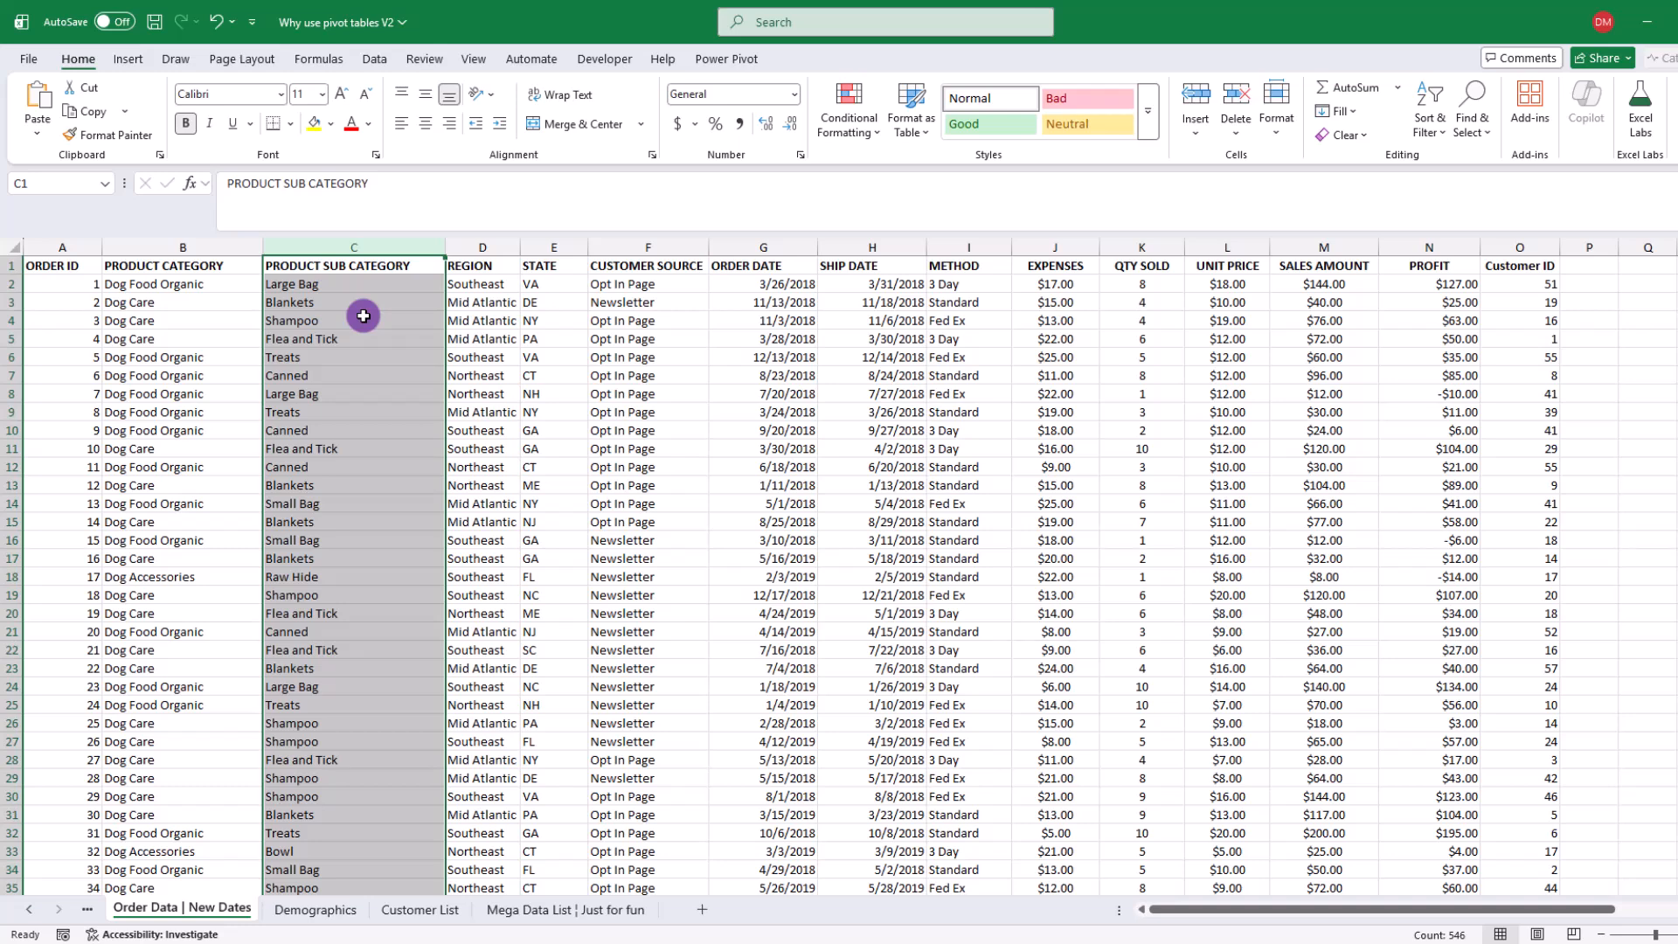
Examine the REGION, STATE and CUSTOMER SOURCE columns of the order data
click(486, 358)
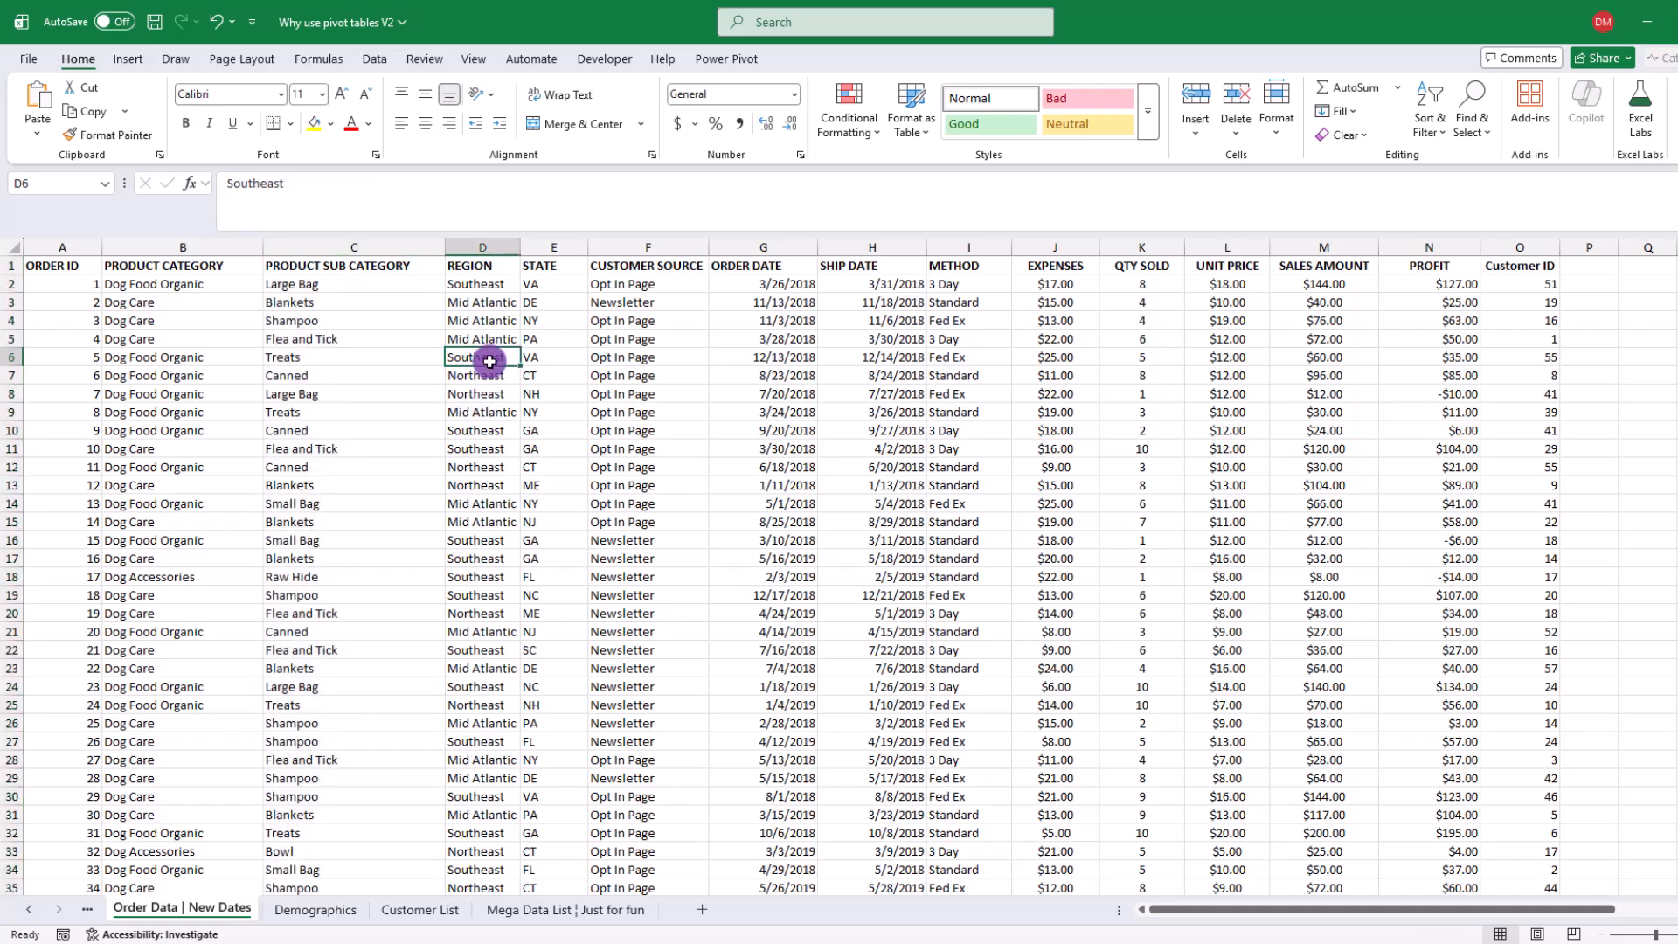
click(562, 243)
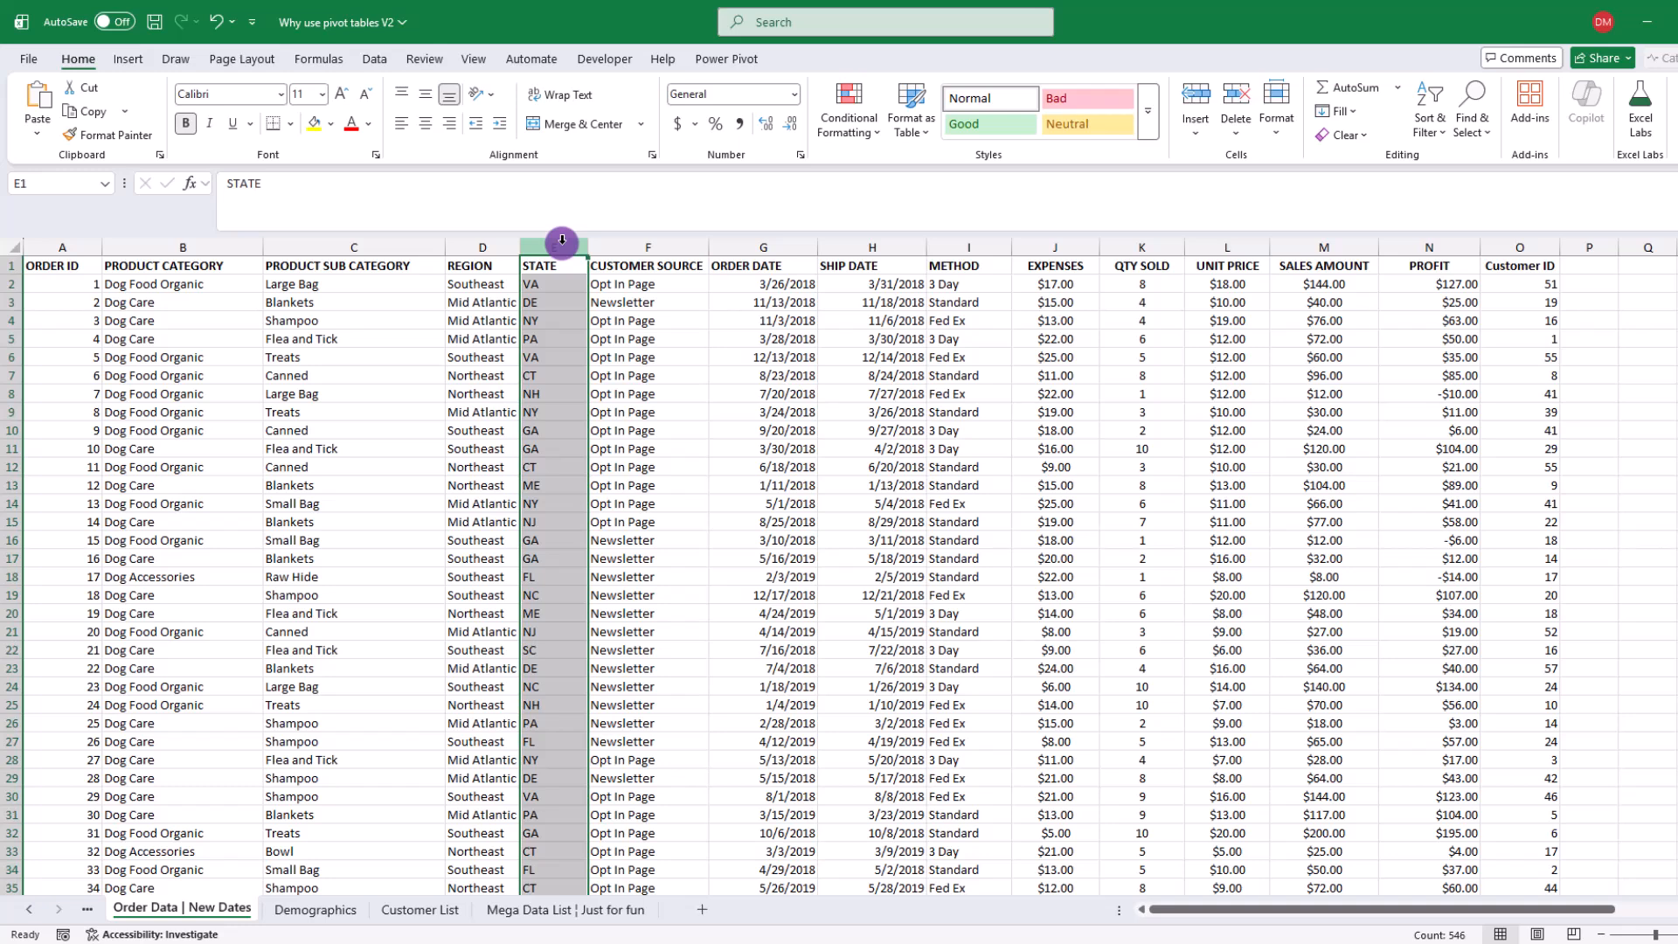
click(477, 246)
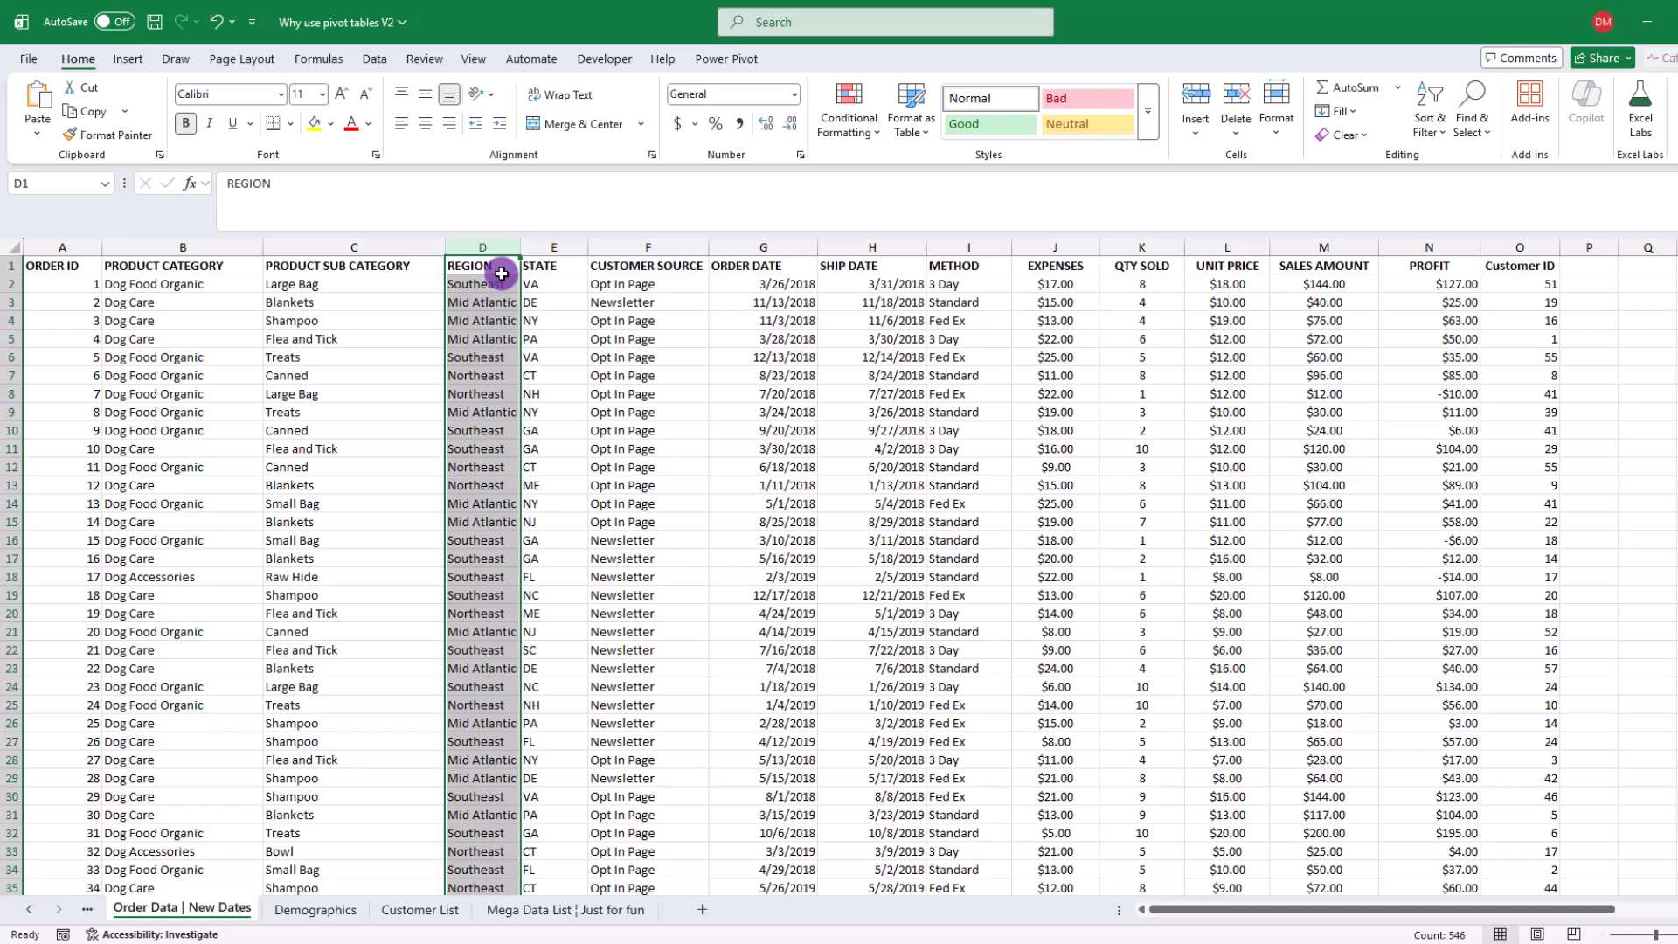
click(666, 247)
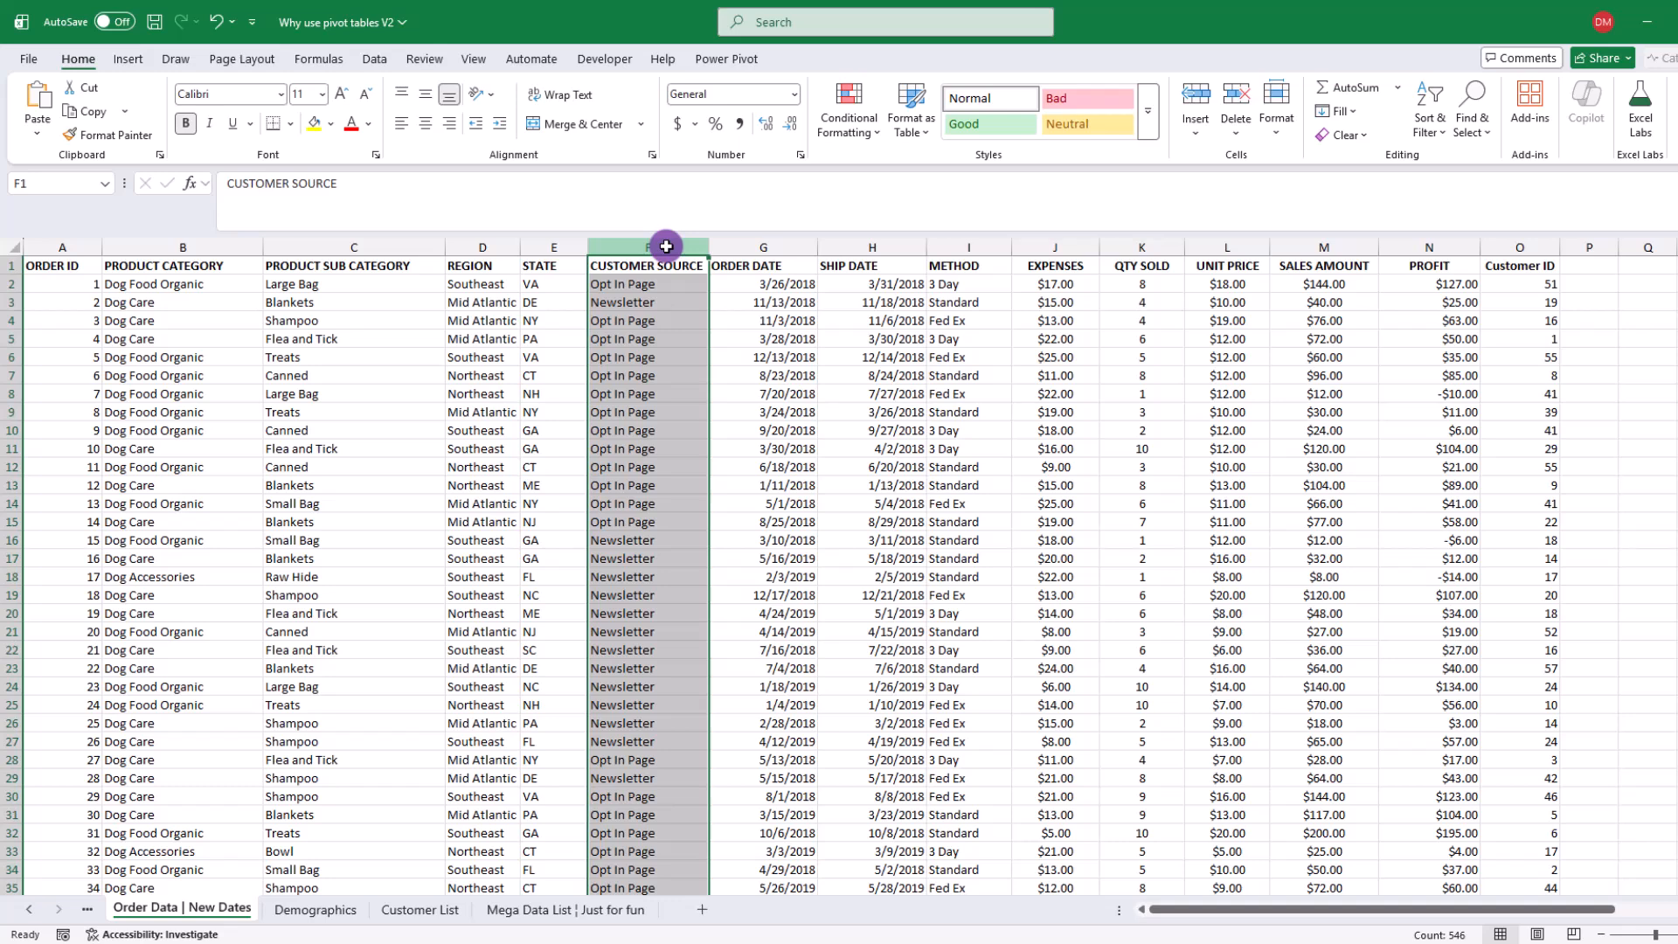
click(651, 478)
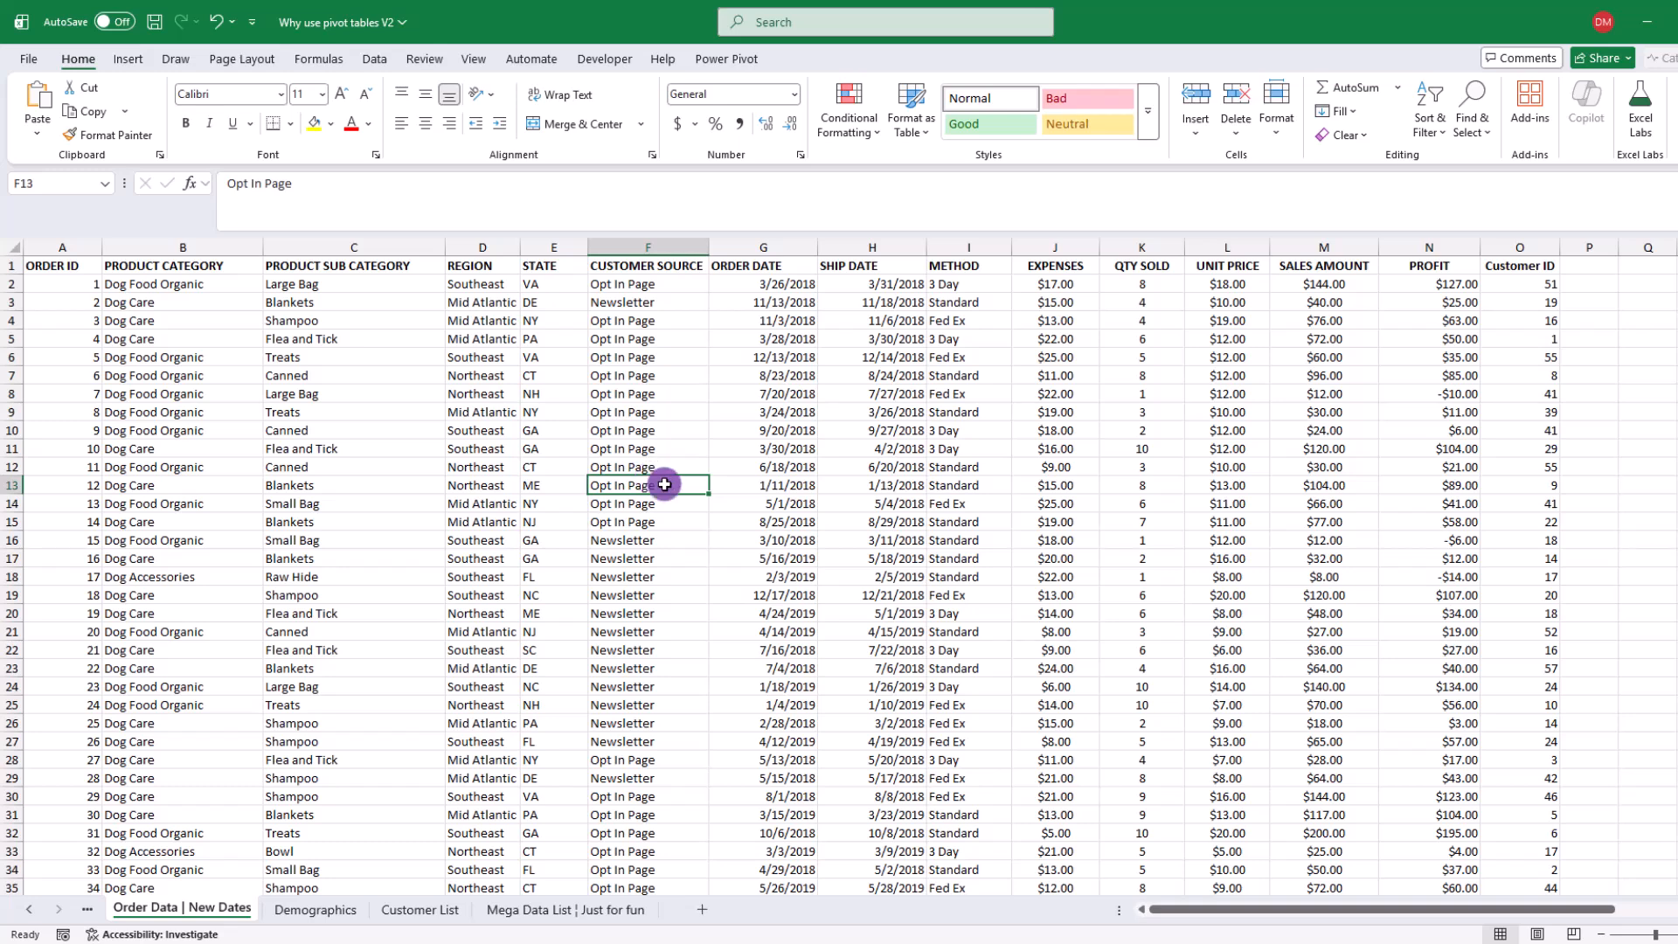
Examine the ORDER DATE and SHIP DATE columns together, followed by the METHOD column
drag(768, 245, 884, 246)
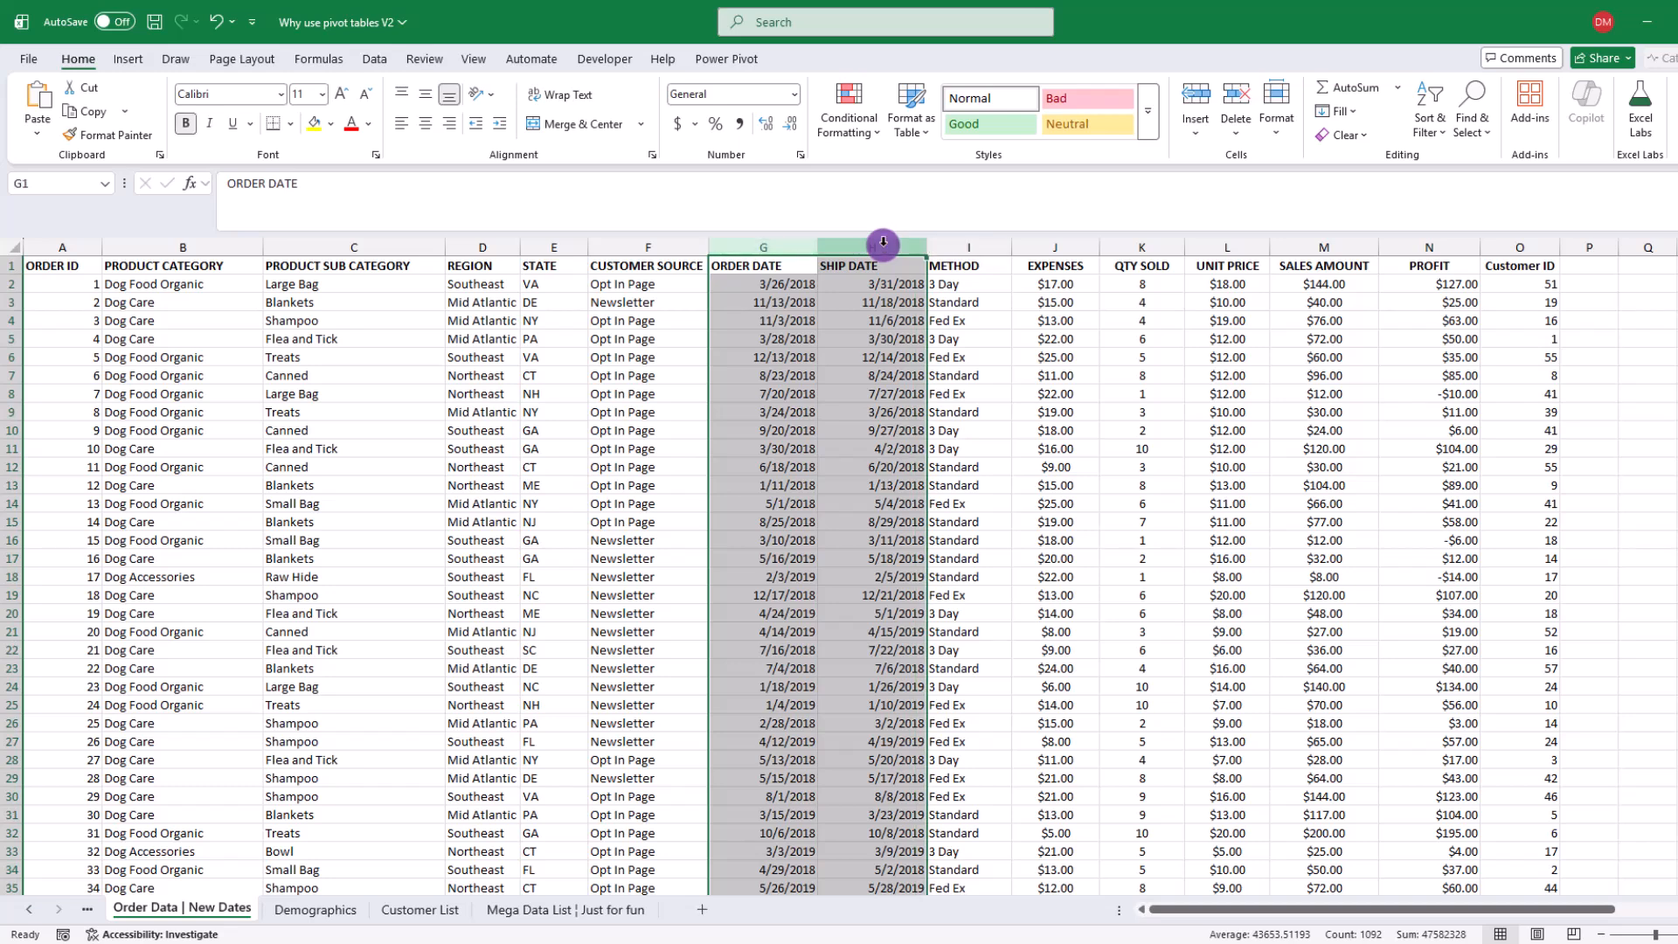
click(782, 318)
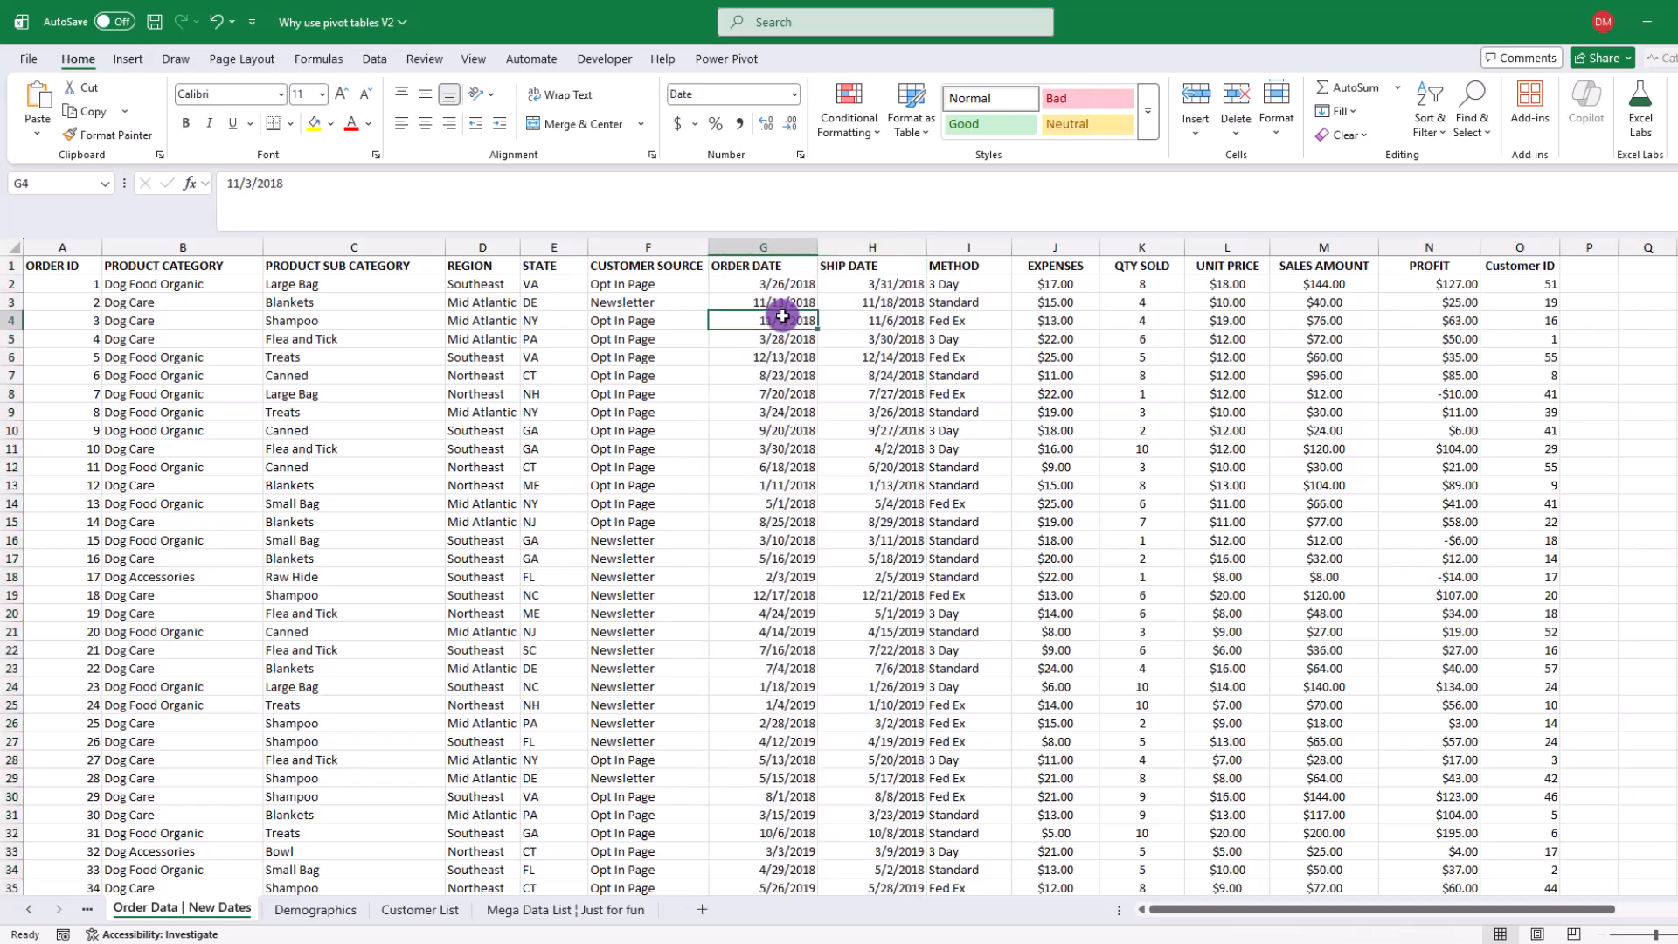
click(996, 244)
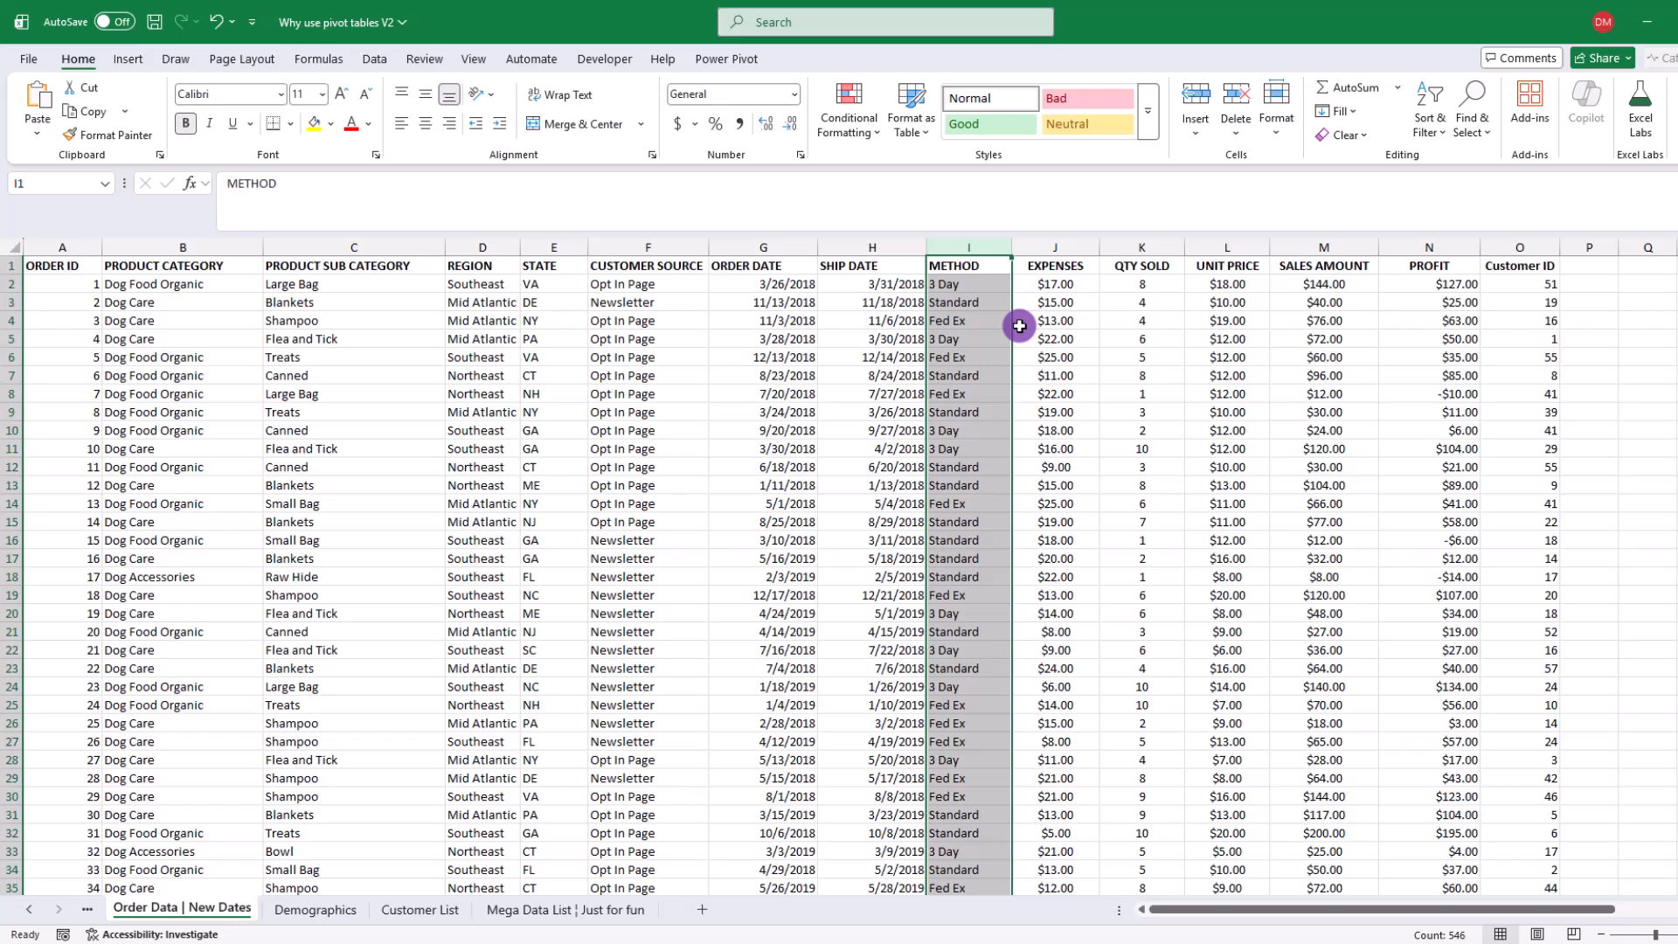
Examine the block of numeric columns from EXPENSES through PROFIT
click(1052, 320)
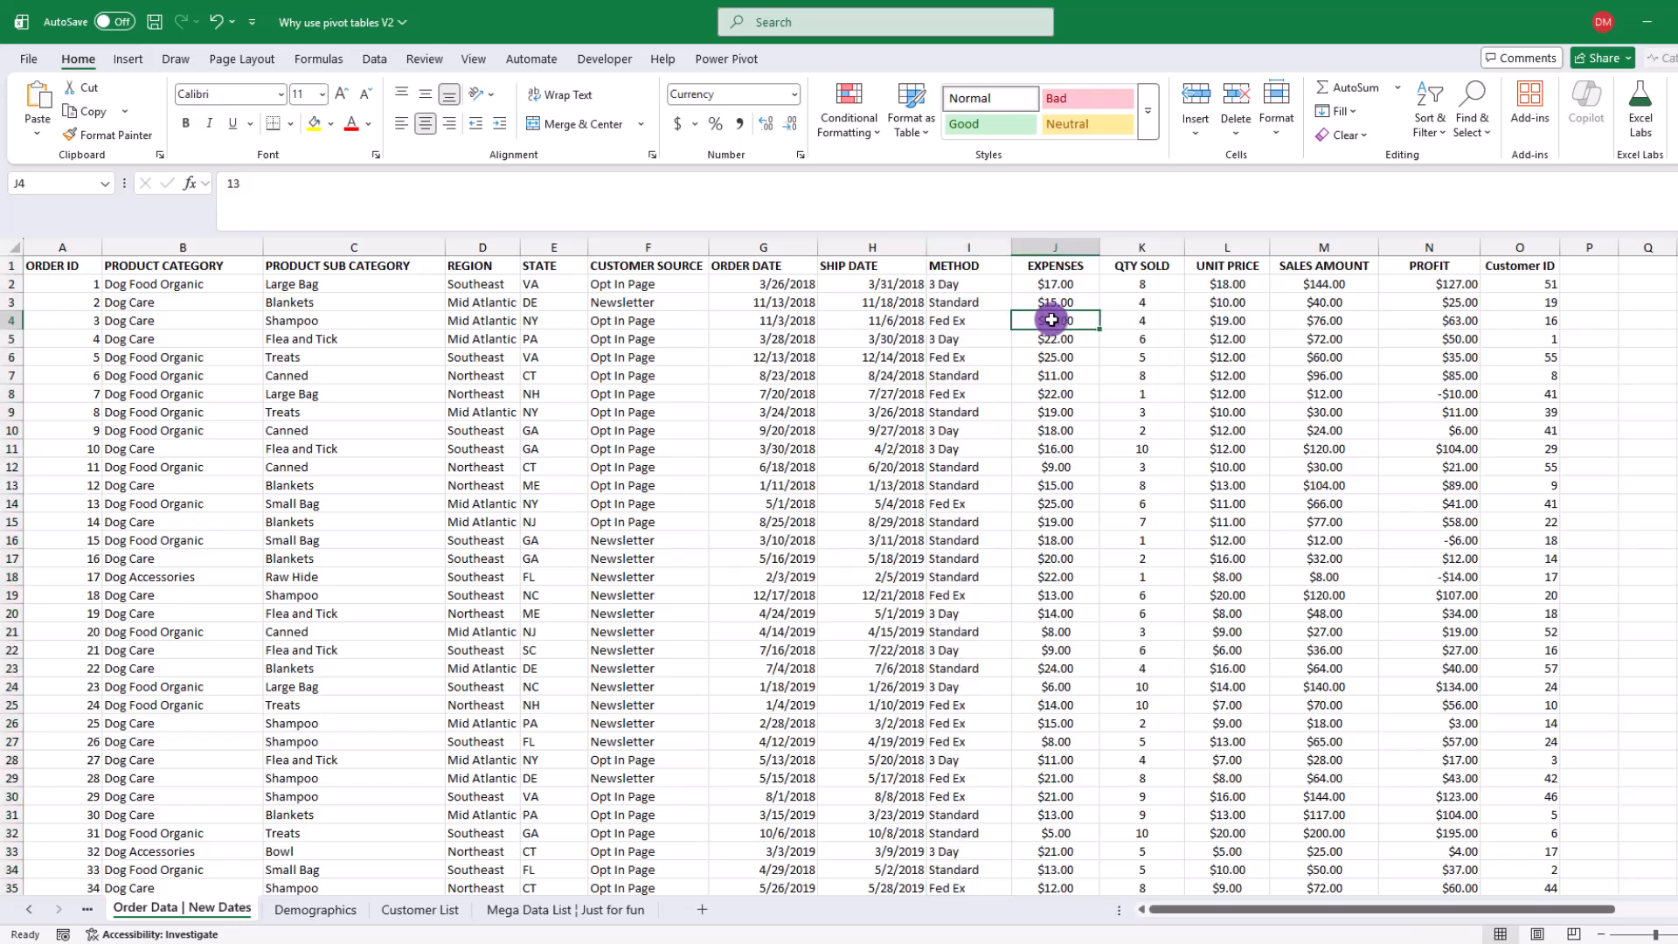
drag(1075, 246, 1453, 242)
click(1385, 344)
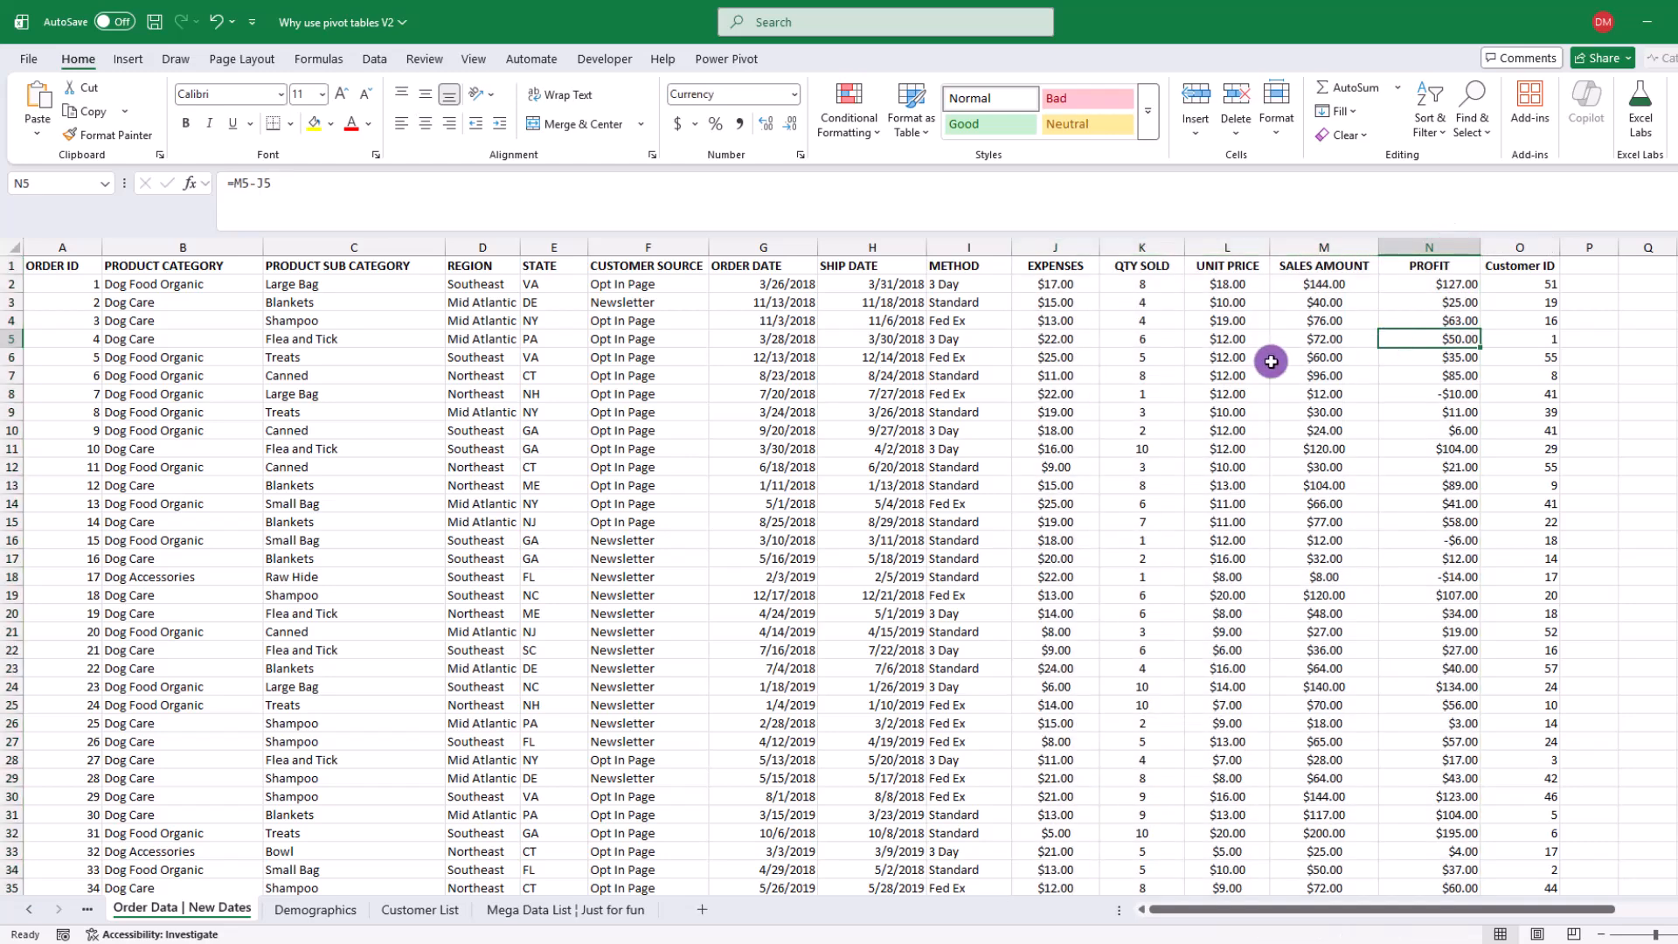
Inspect the first order's expenses, quantity sold, unit price, sales amount and profit cells in row 2, including their formulas
click(1040, 282)
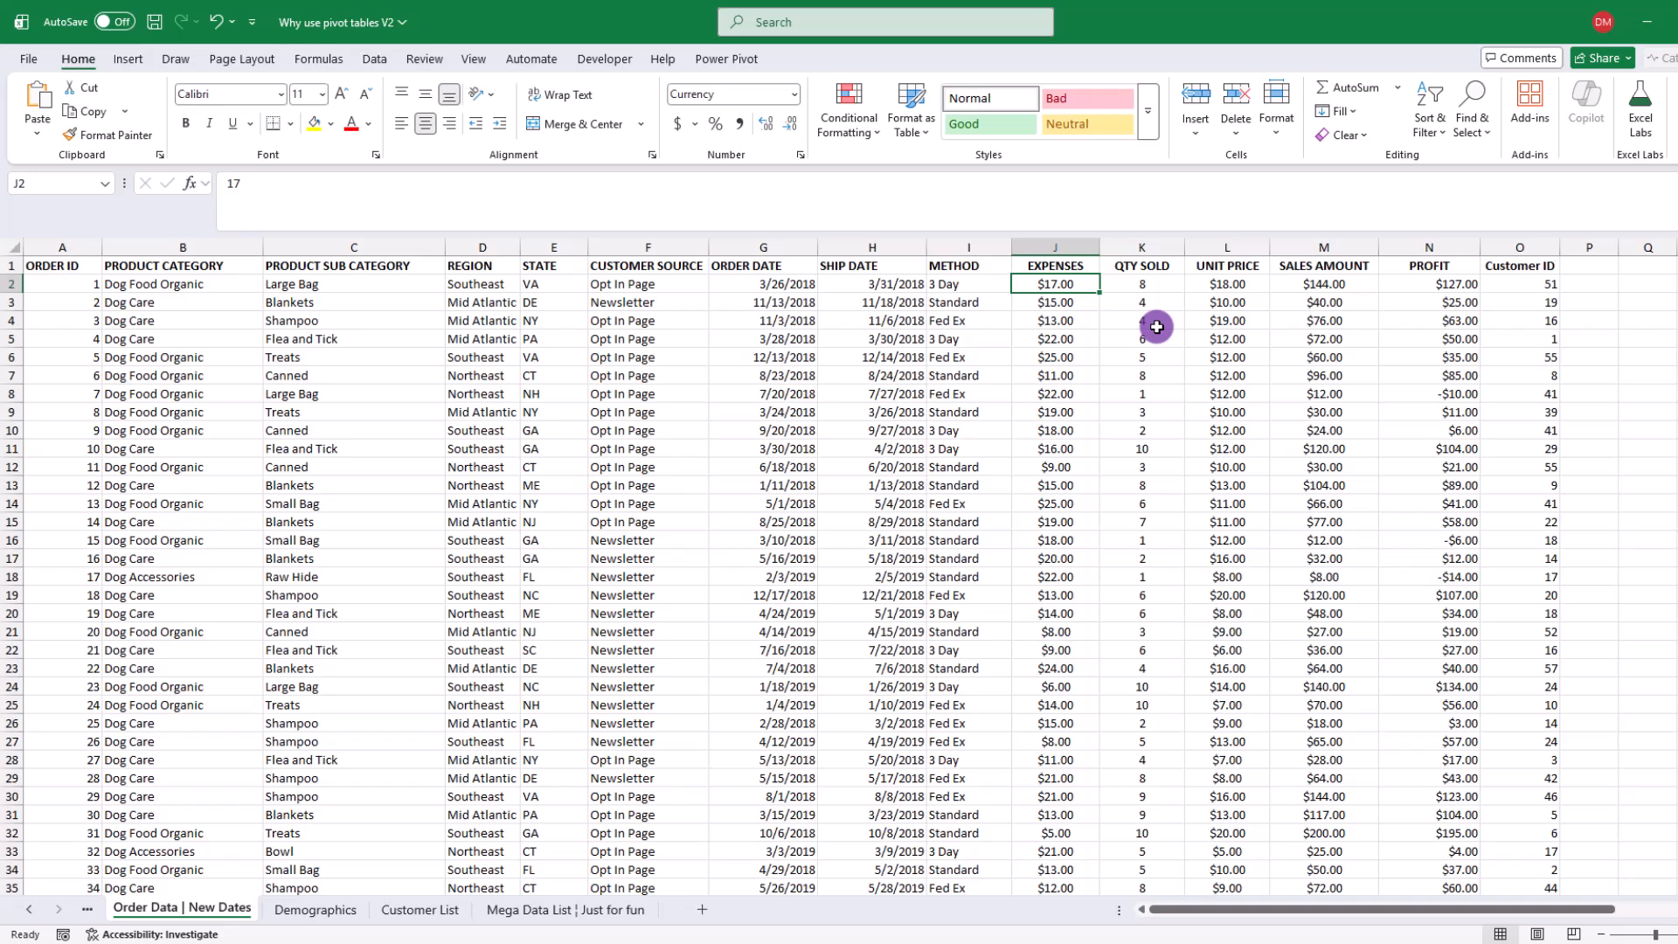
click(1145, 286)
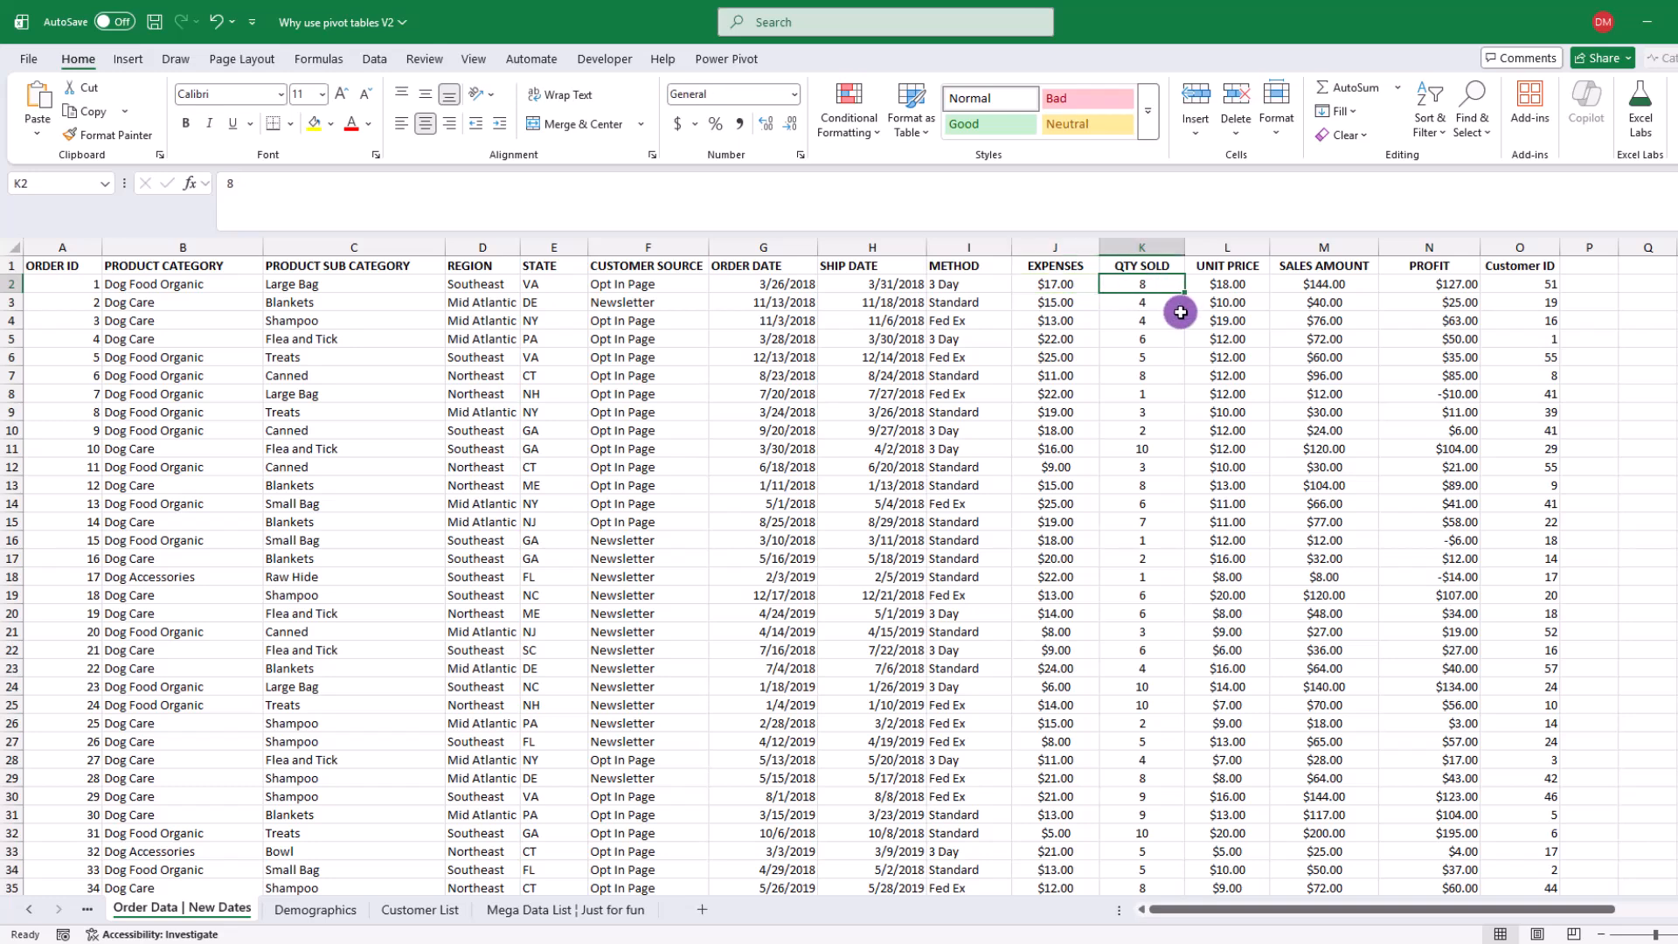
click(1230, 282)
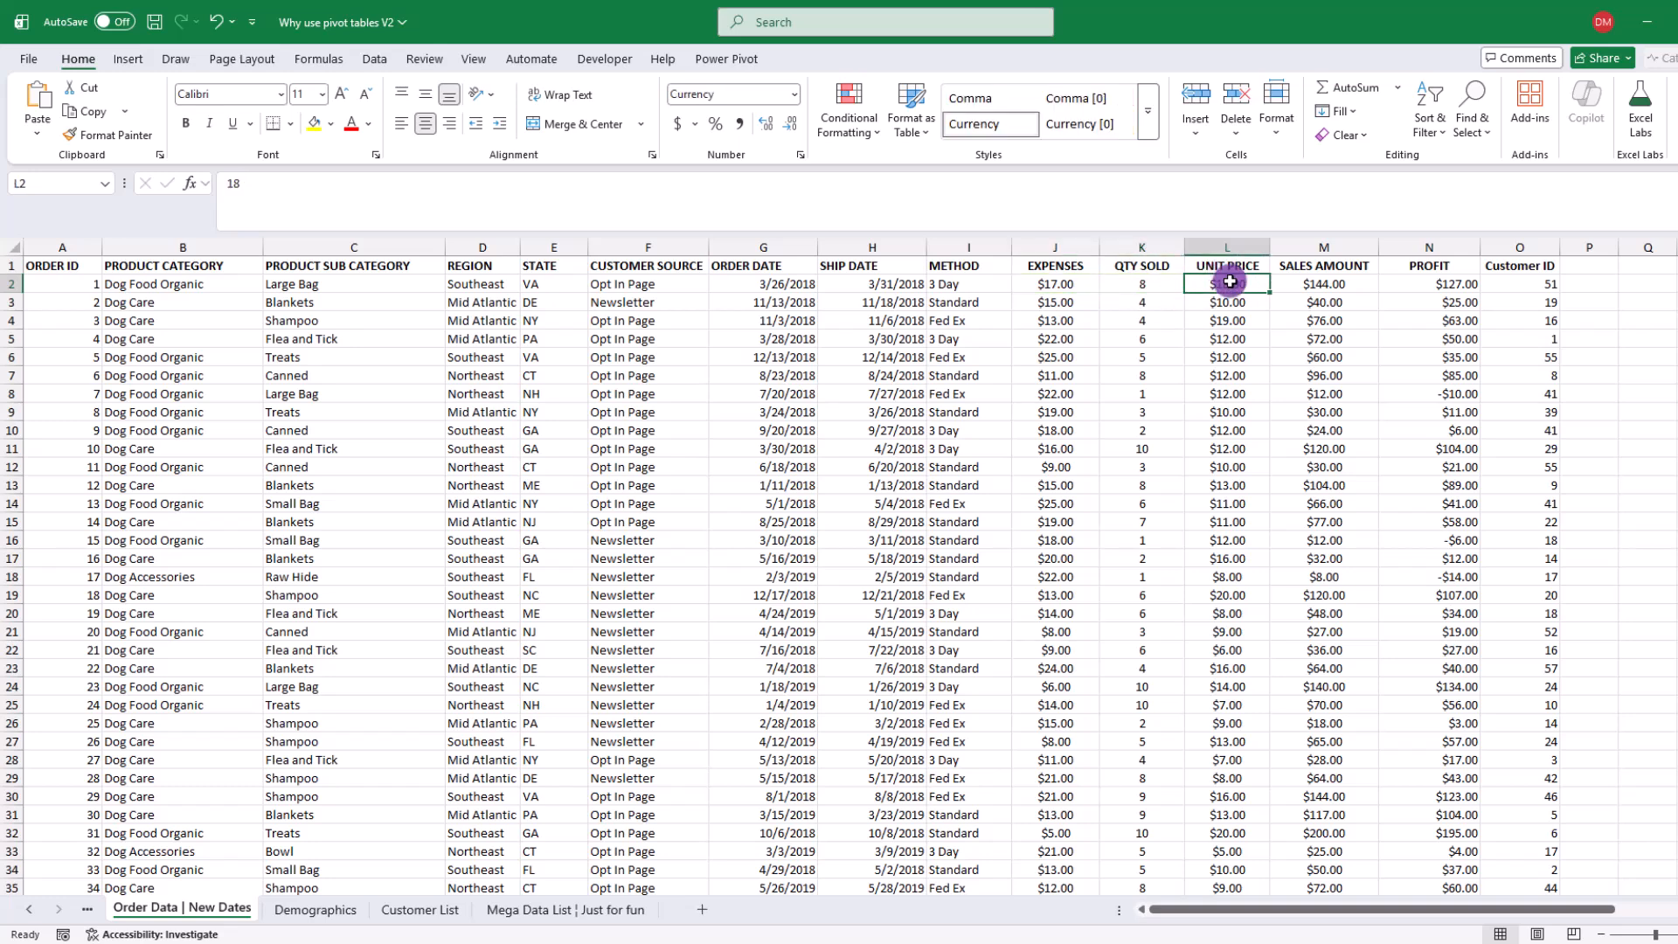
click(1341, 287)
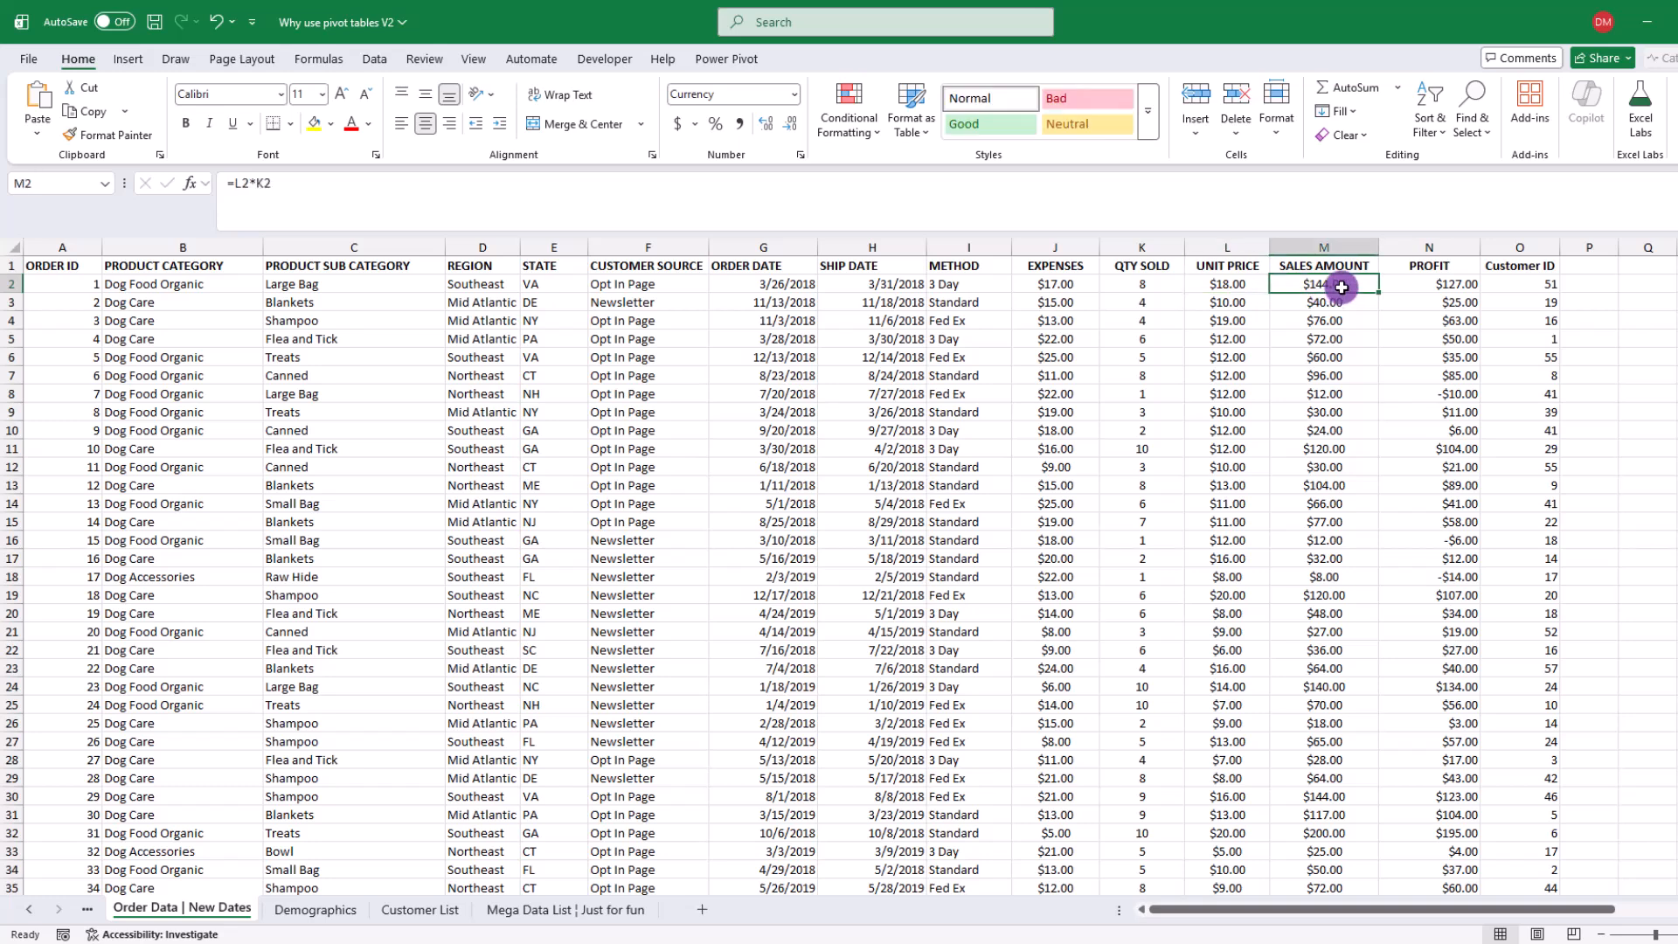
click(1454, 285)
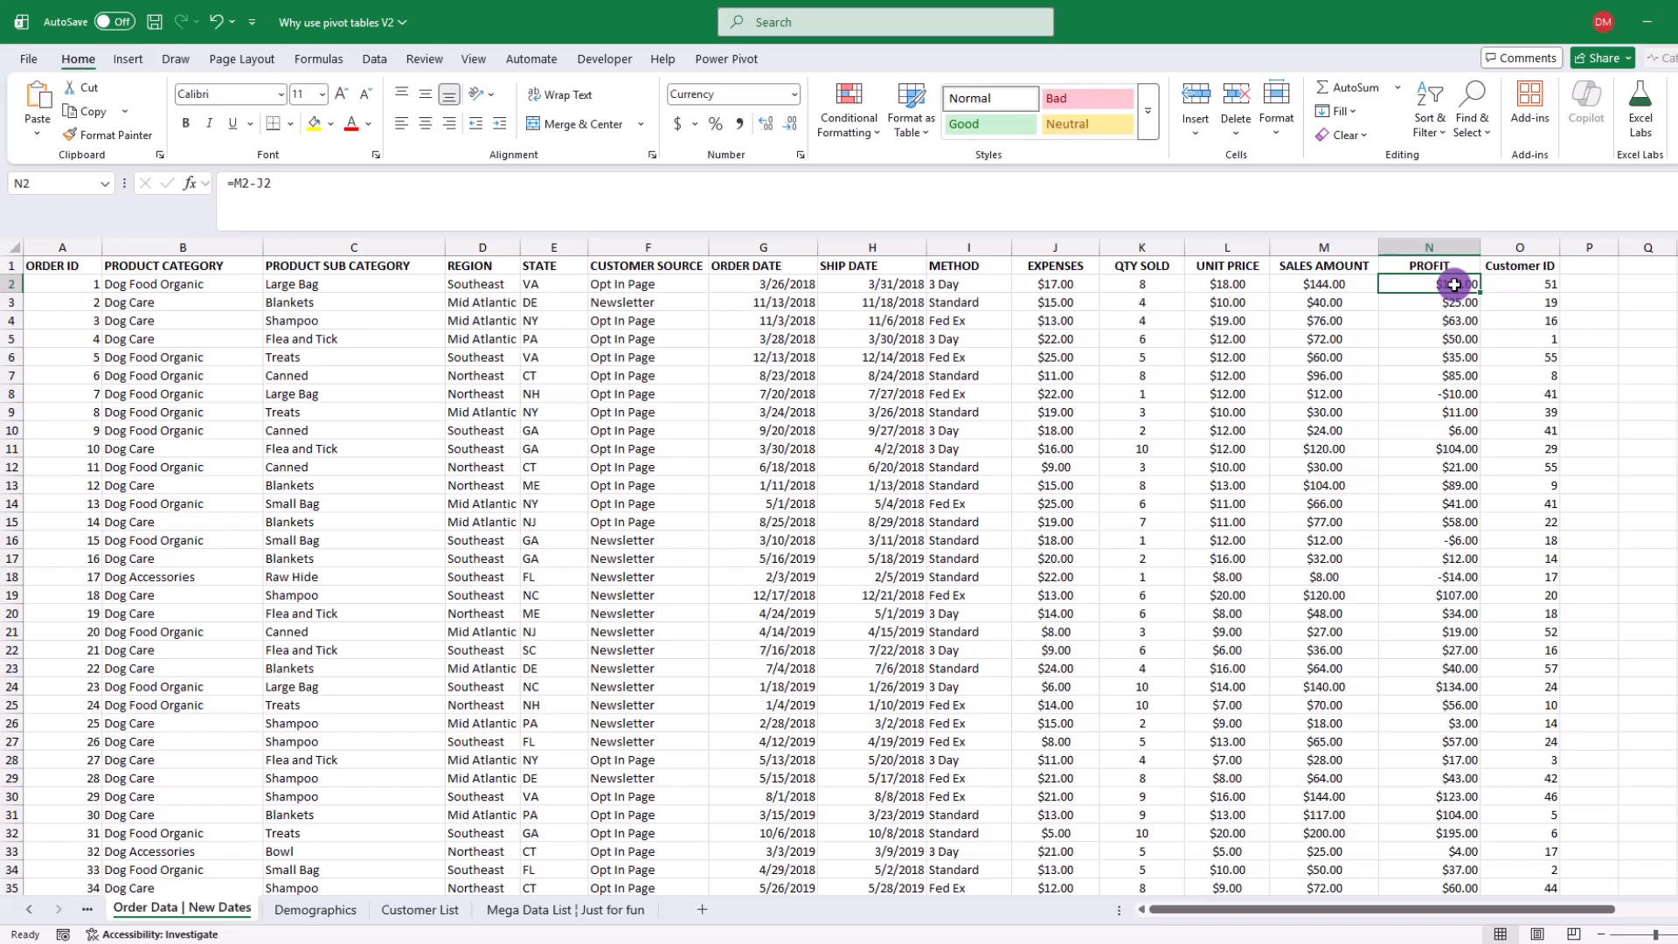
Examine the SALES AMOUNT column in relation to the REGION and PRODUCT SUB CATEGORY columns
click(489, 349)
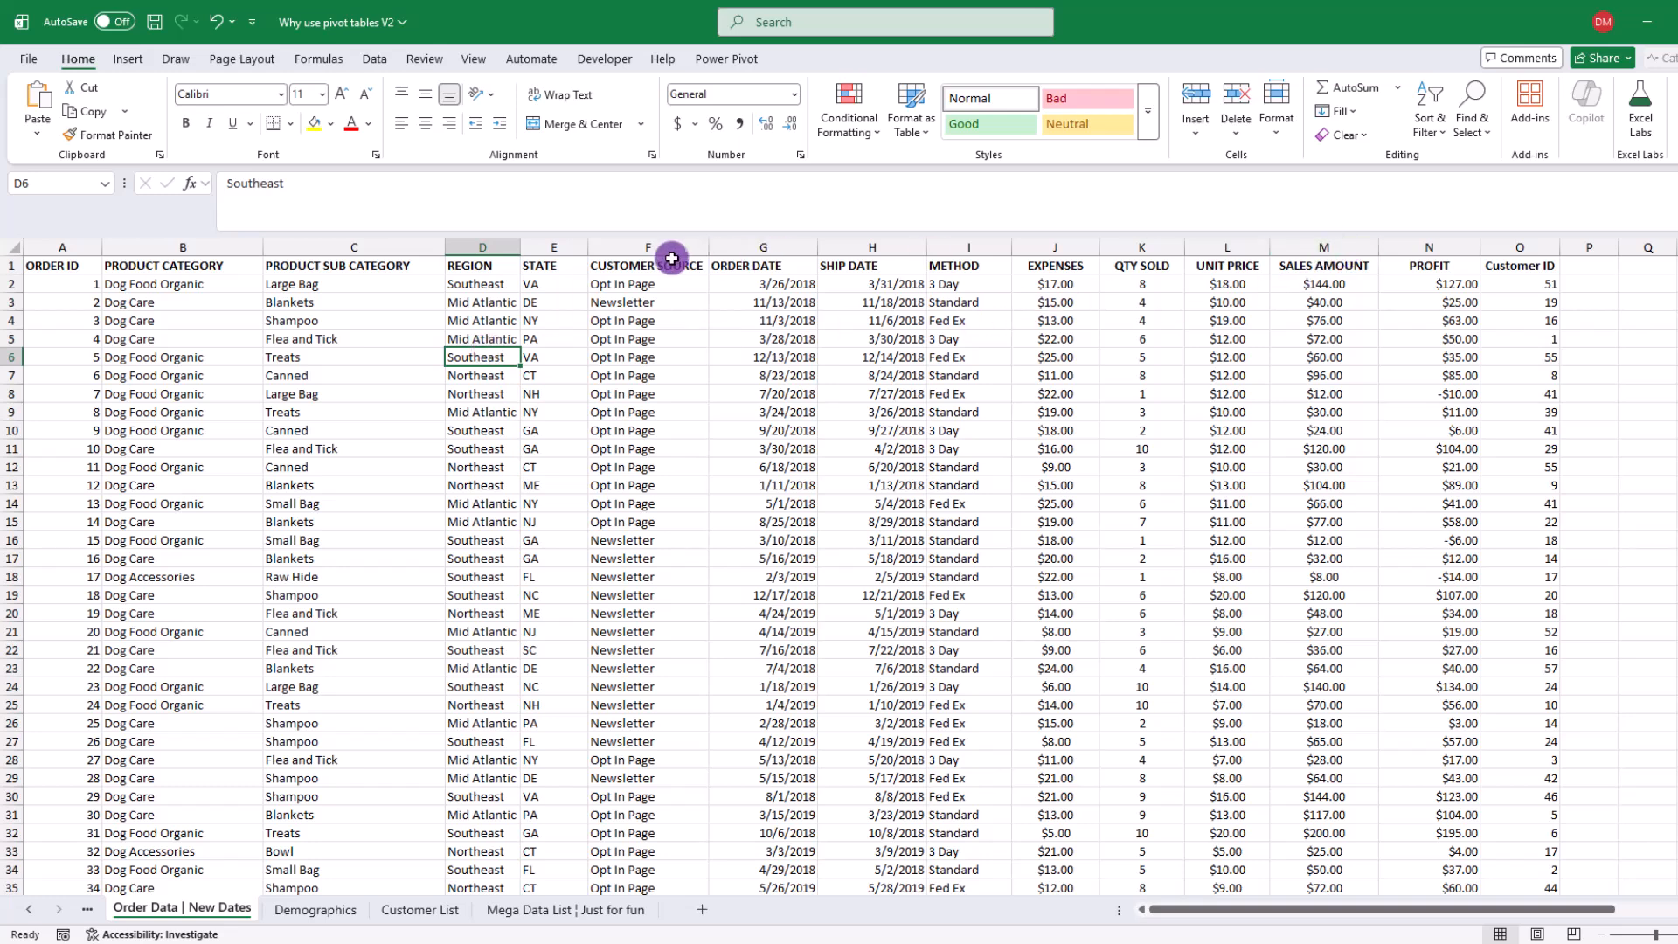
click(1319, 247)
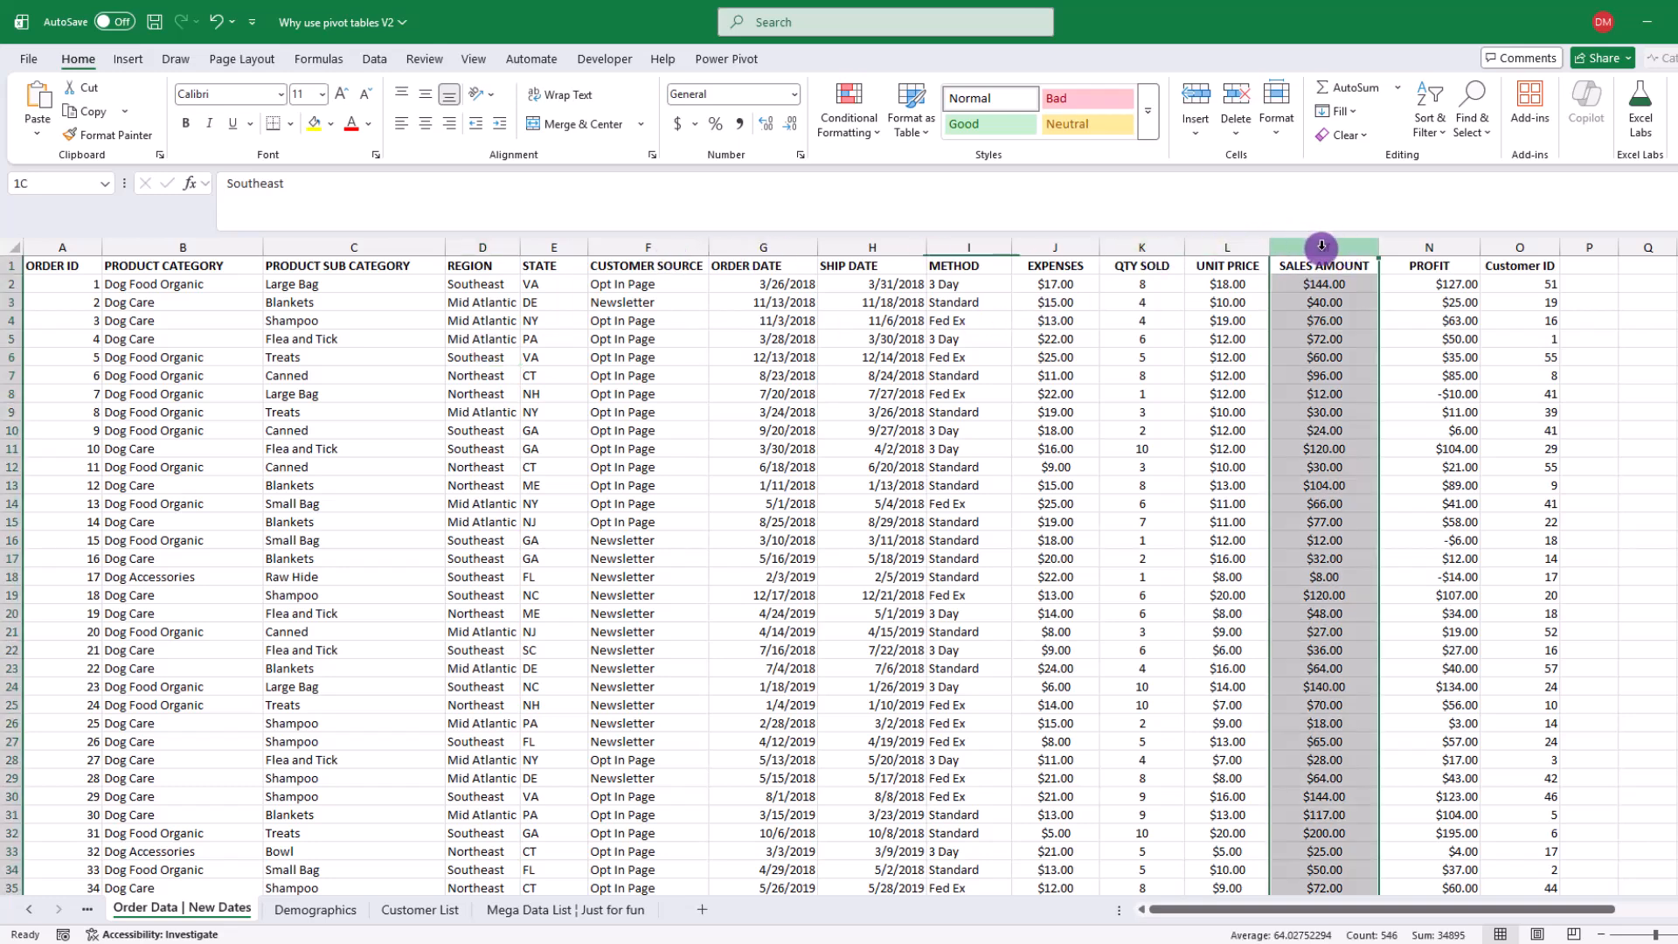
click(505, 246)
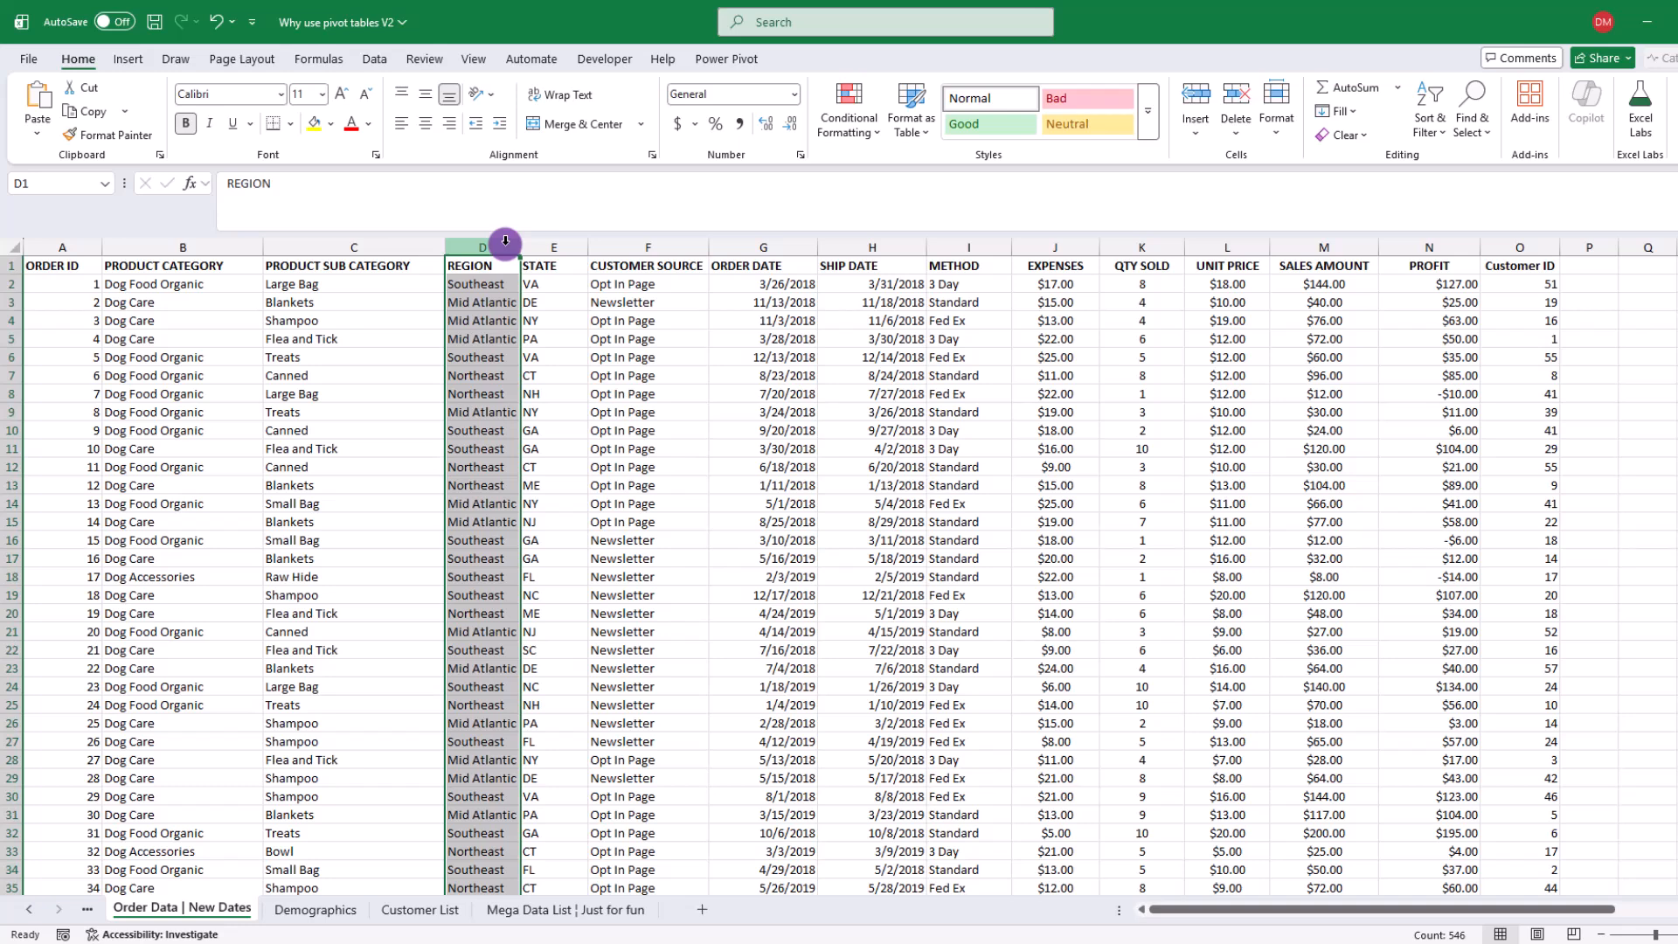
click(1324, 247)
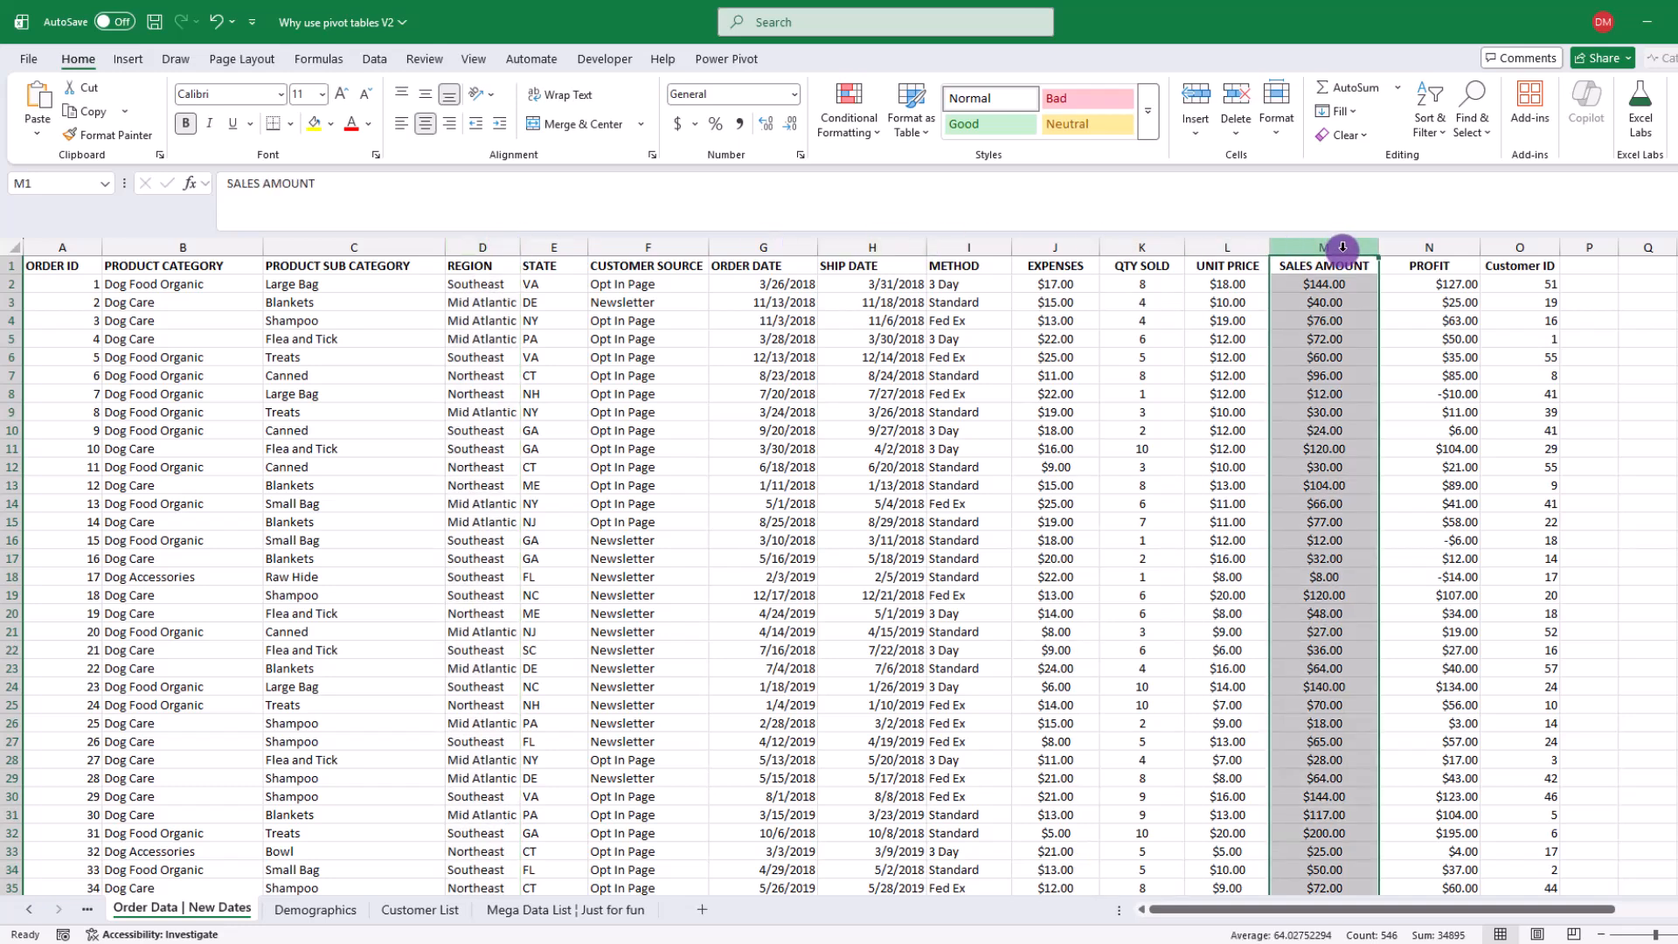
click(354, 245)
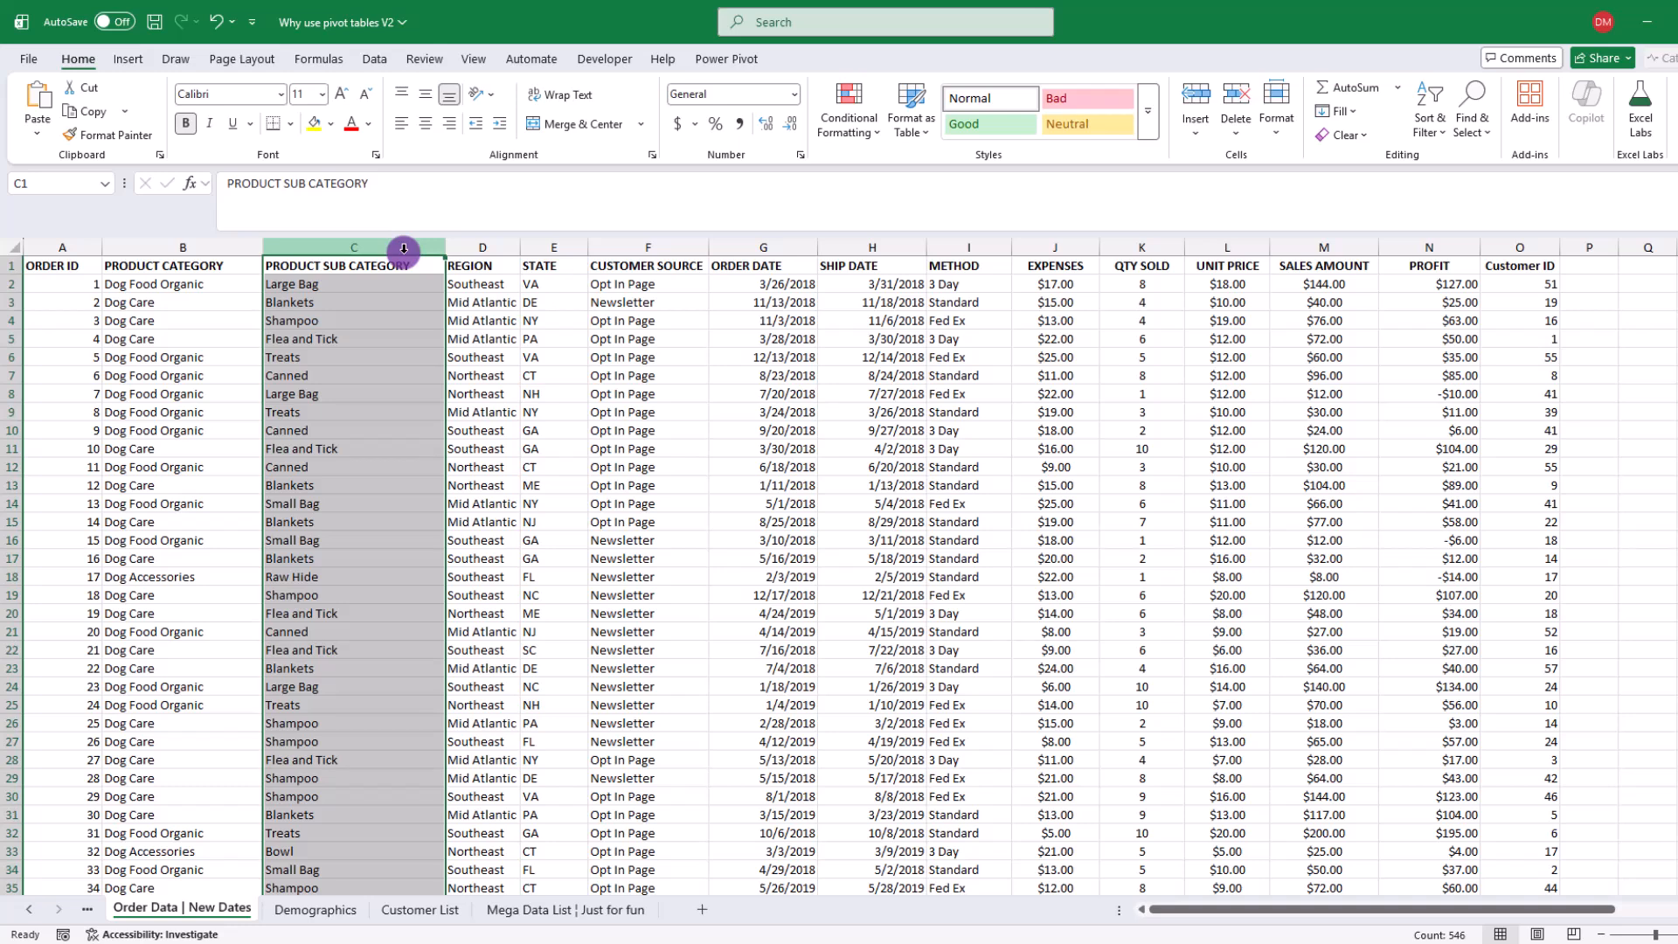
click(482, 284)
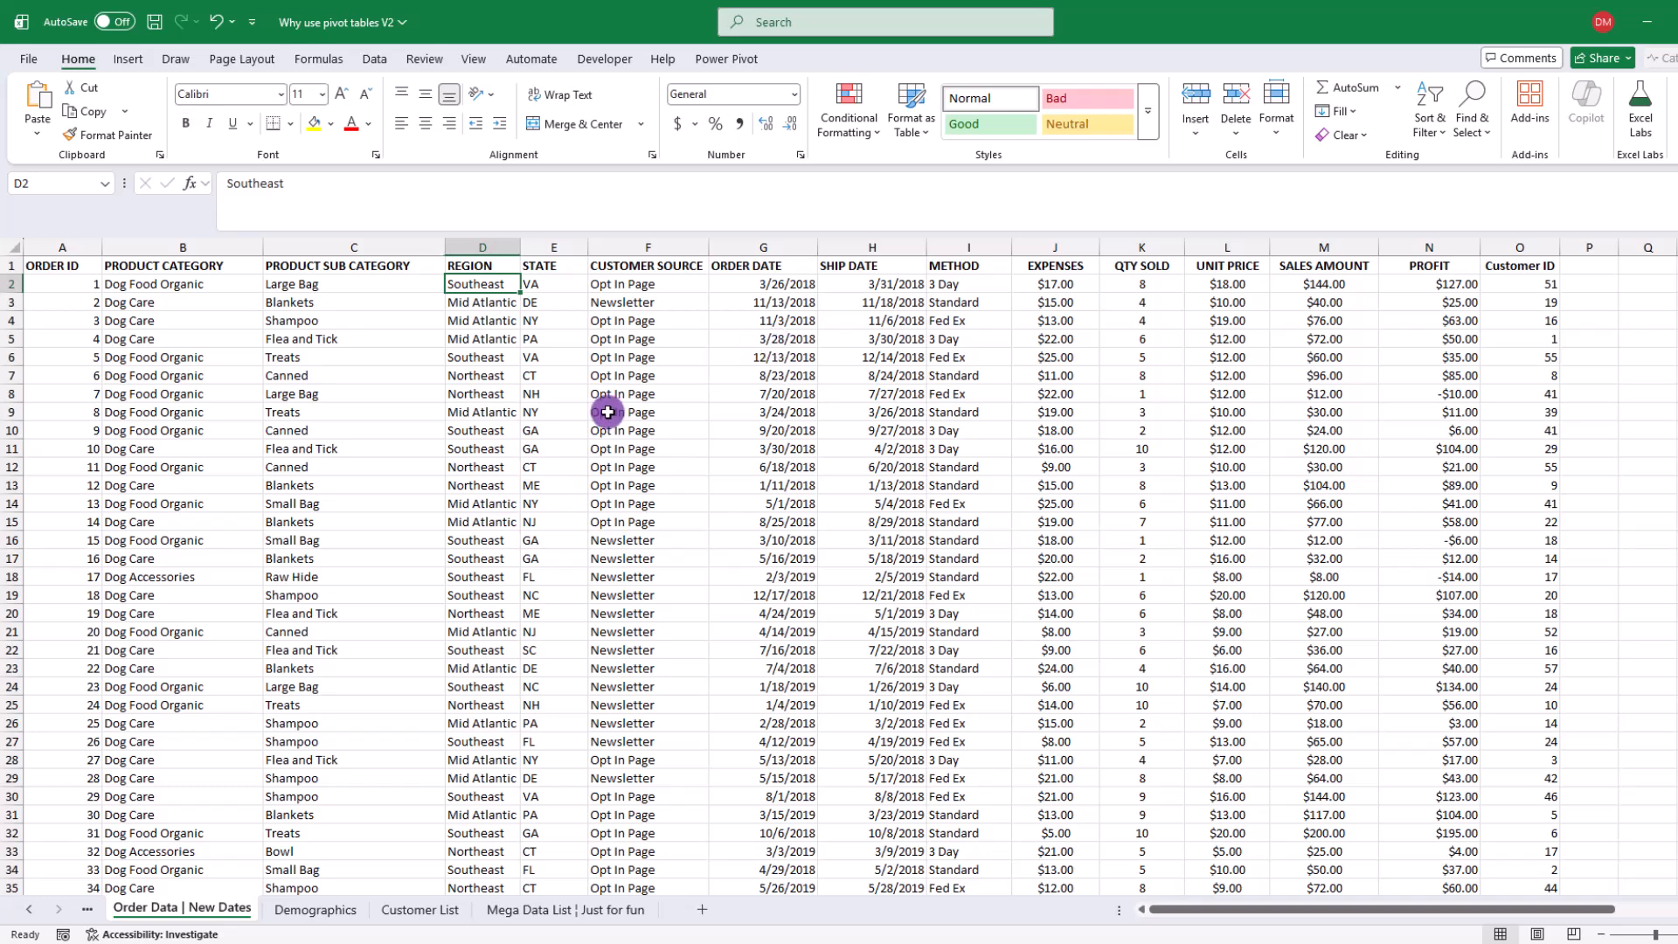
click(717, 469)
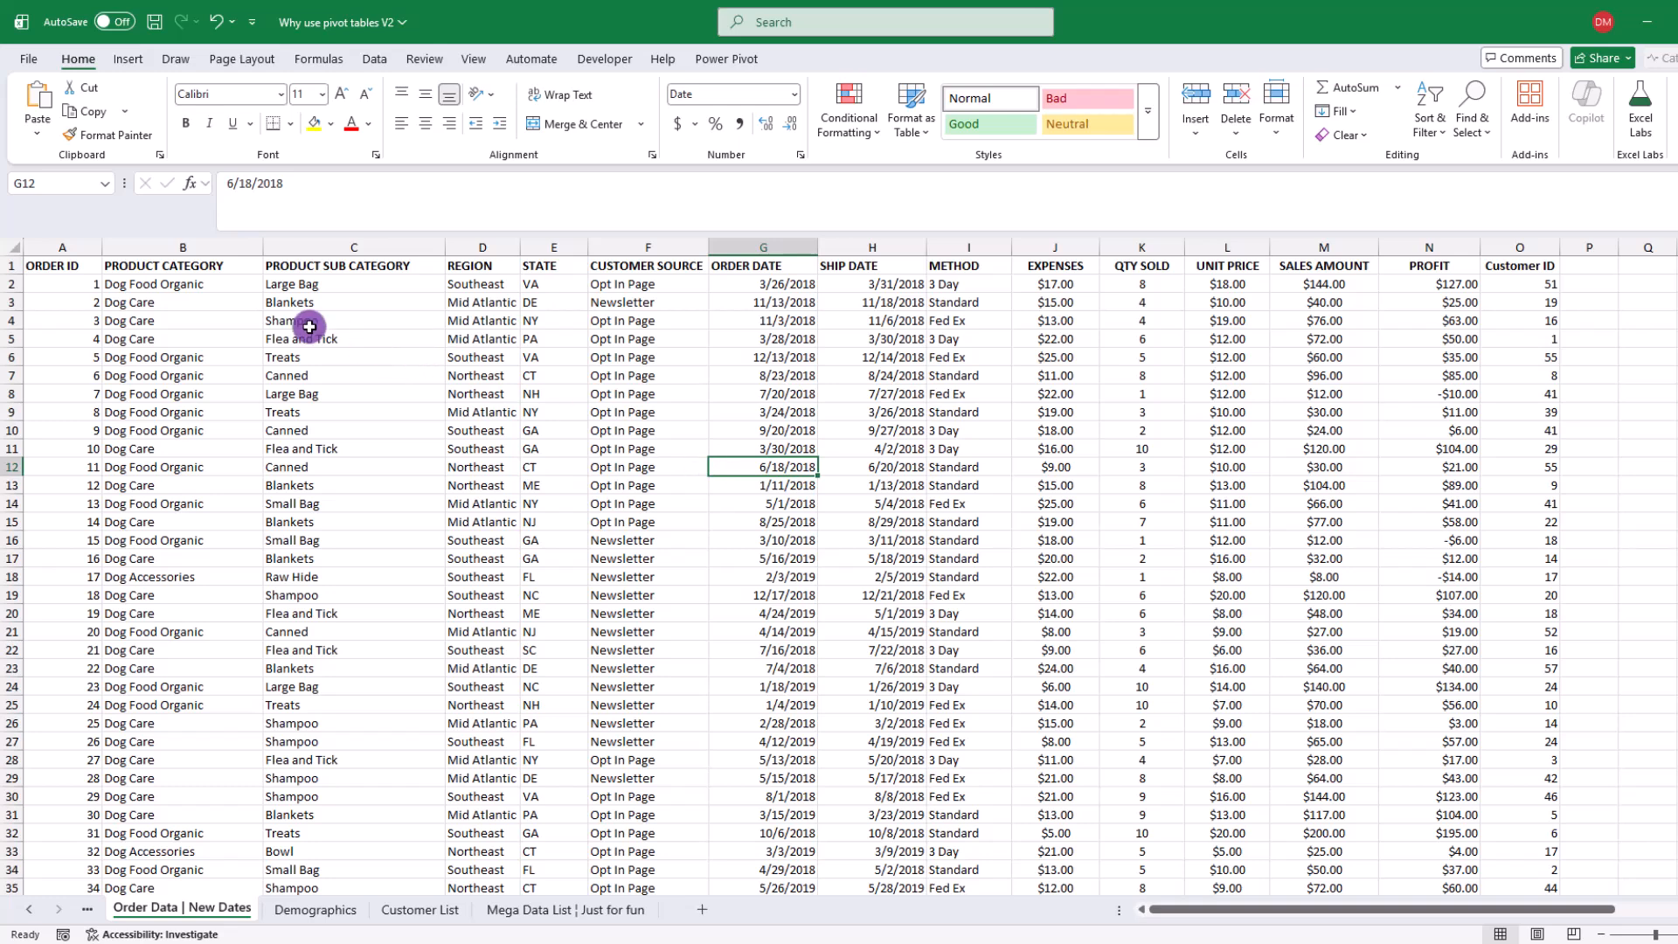
Review the complete row of field headings from ORDER ID to Customer ID in A1:O1
drag(73, 264, 1477, 265)
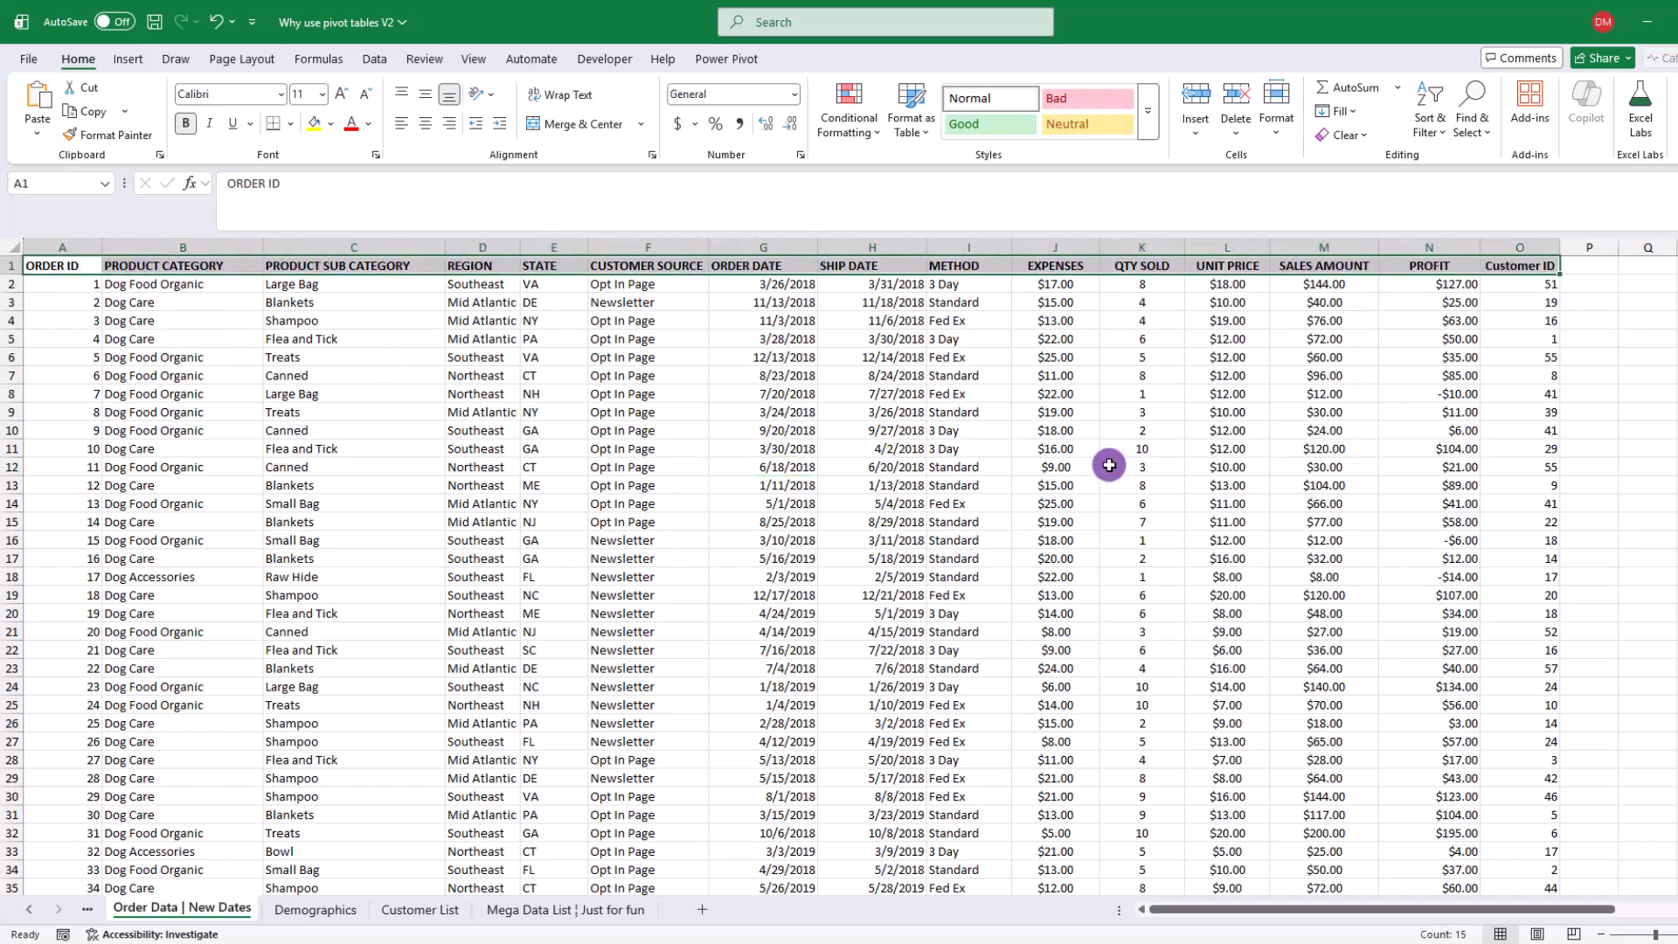
click(1057, 482)
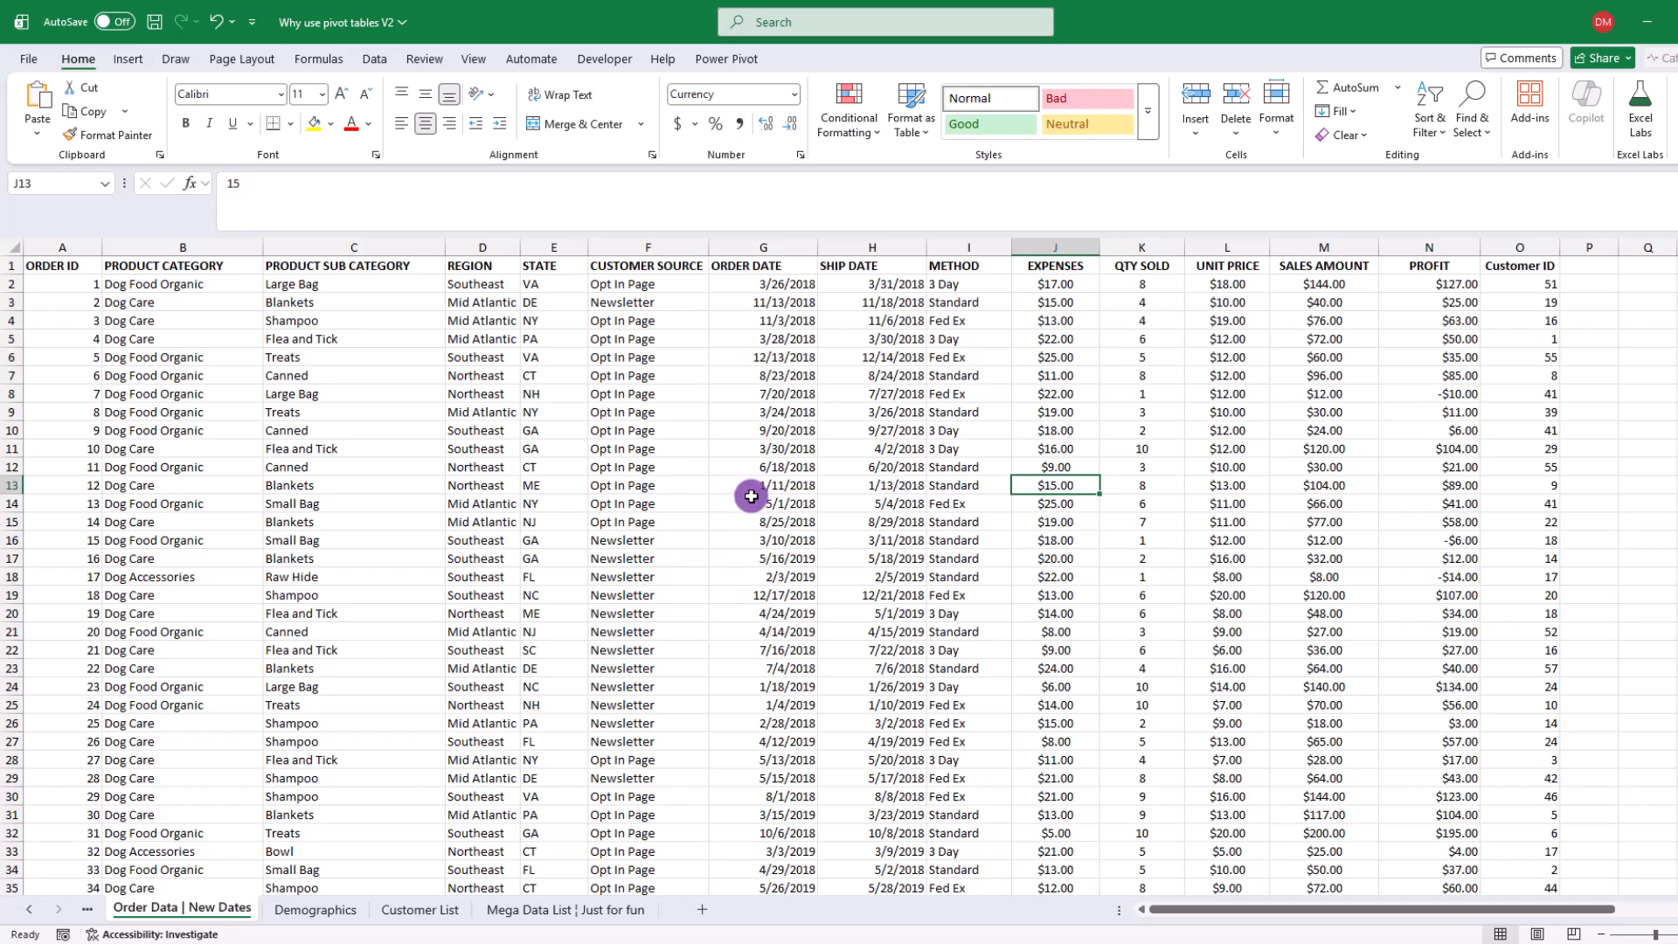
drag(73, 265, 1512, 263)
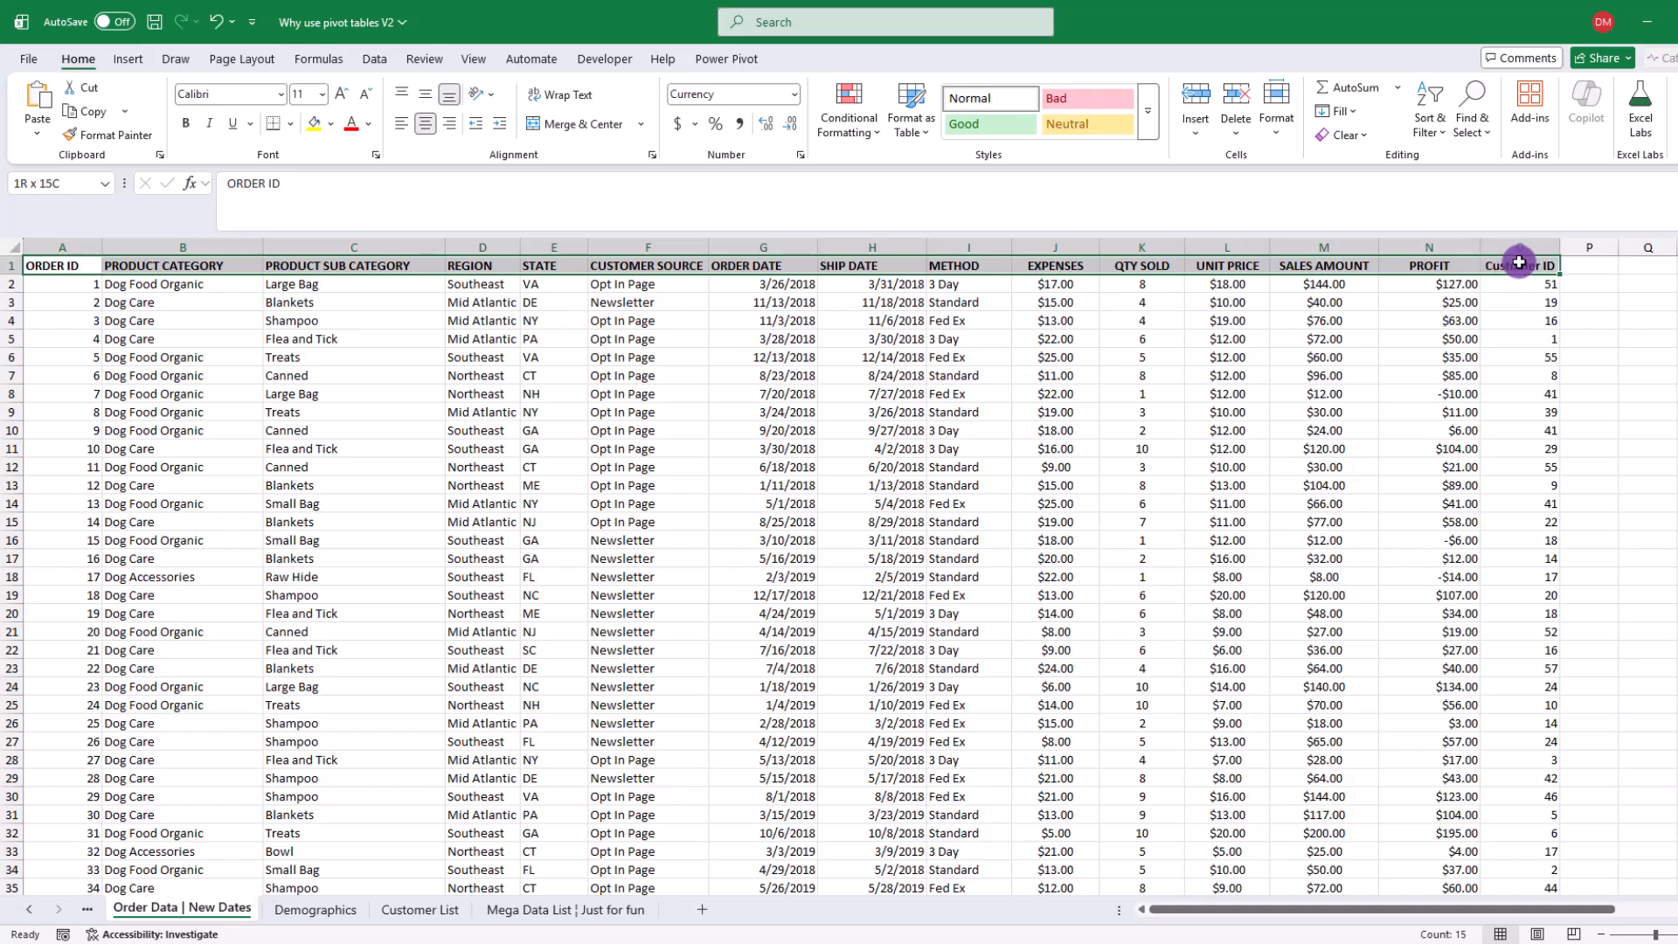
click(1246, 394)
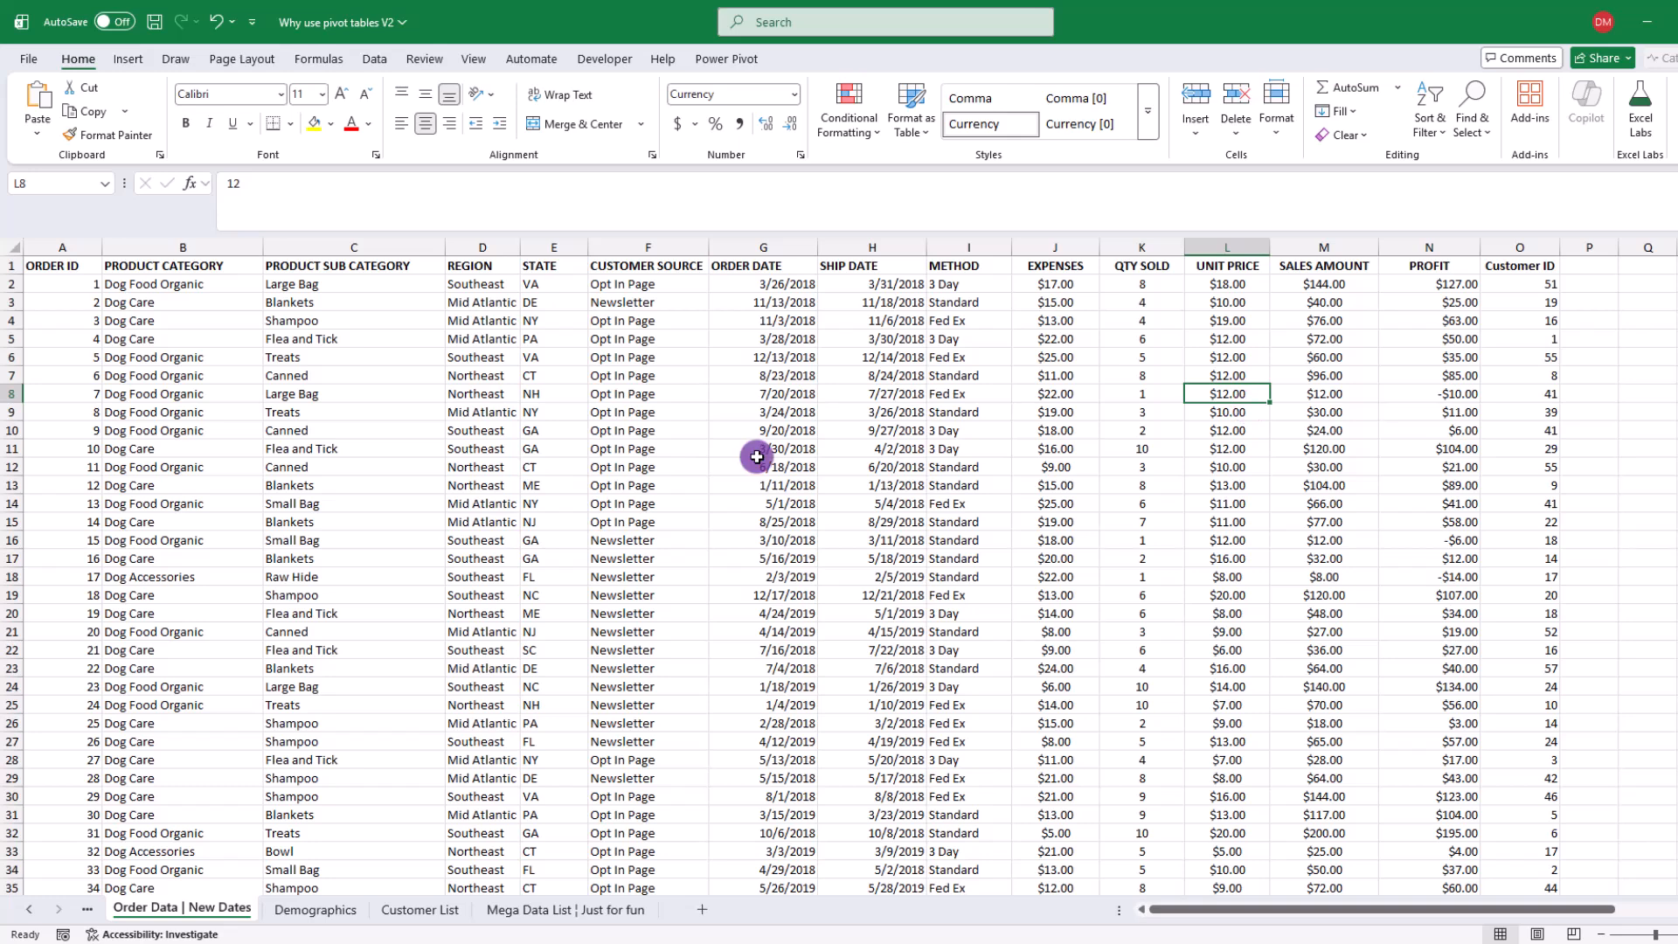
drag(65, 262, 1521, 266)
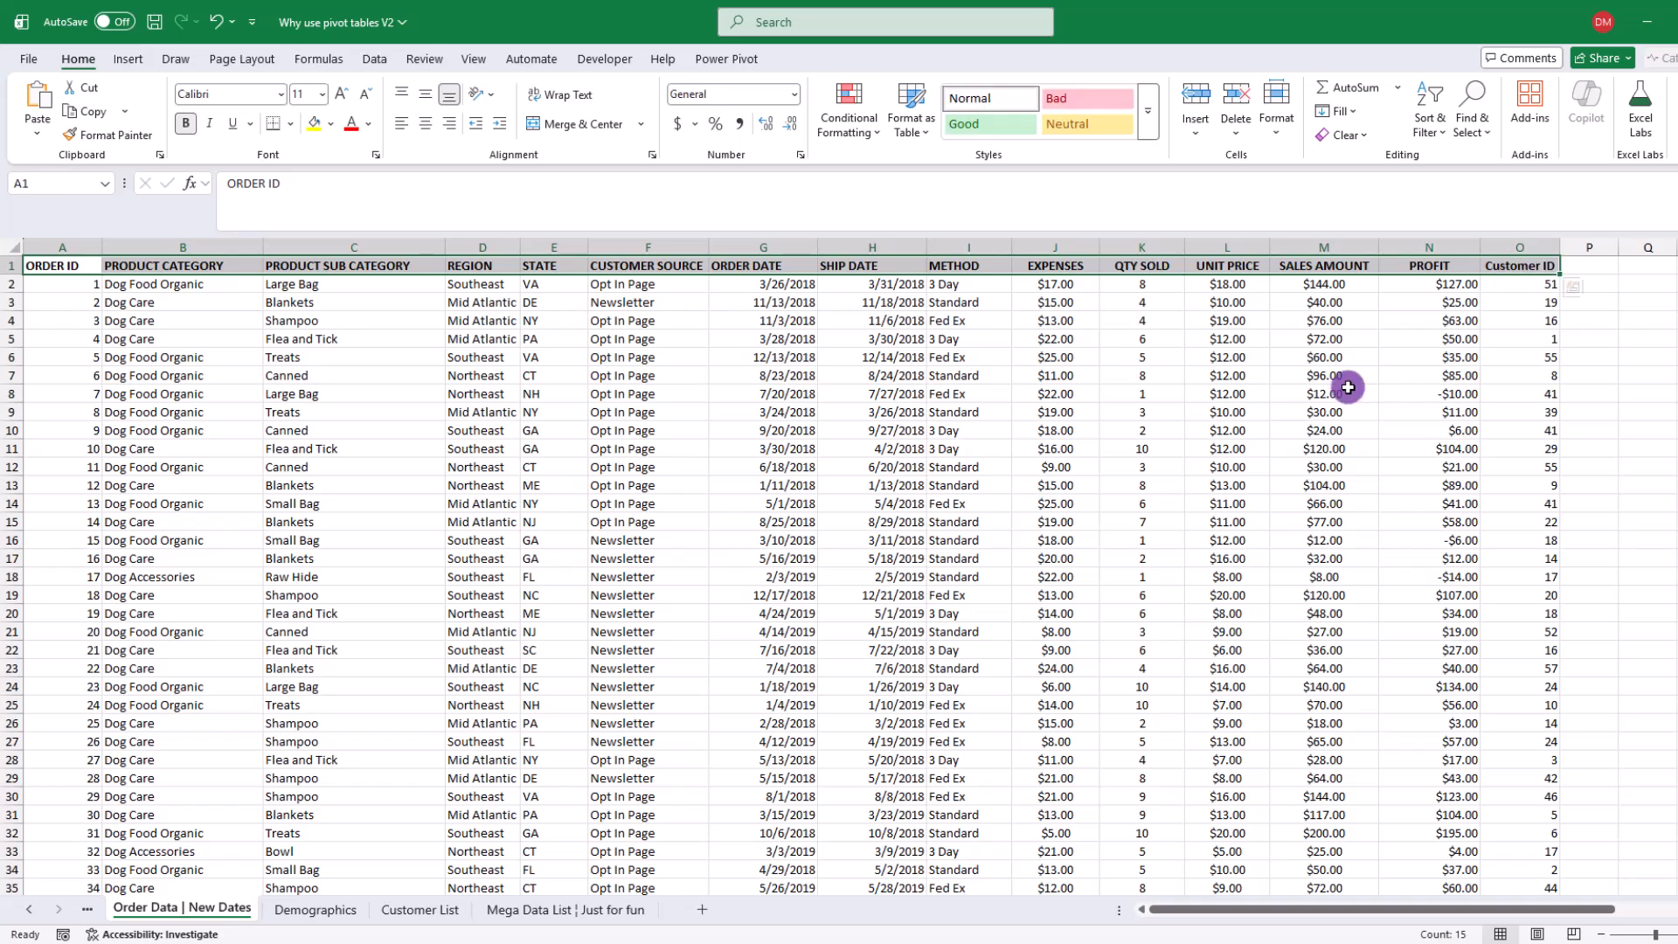
click(1227, 431)
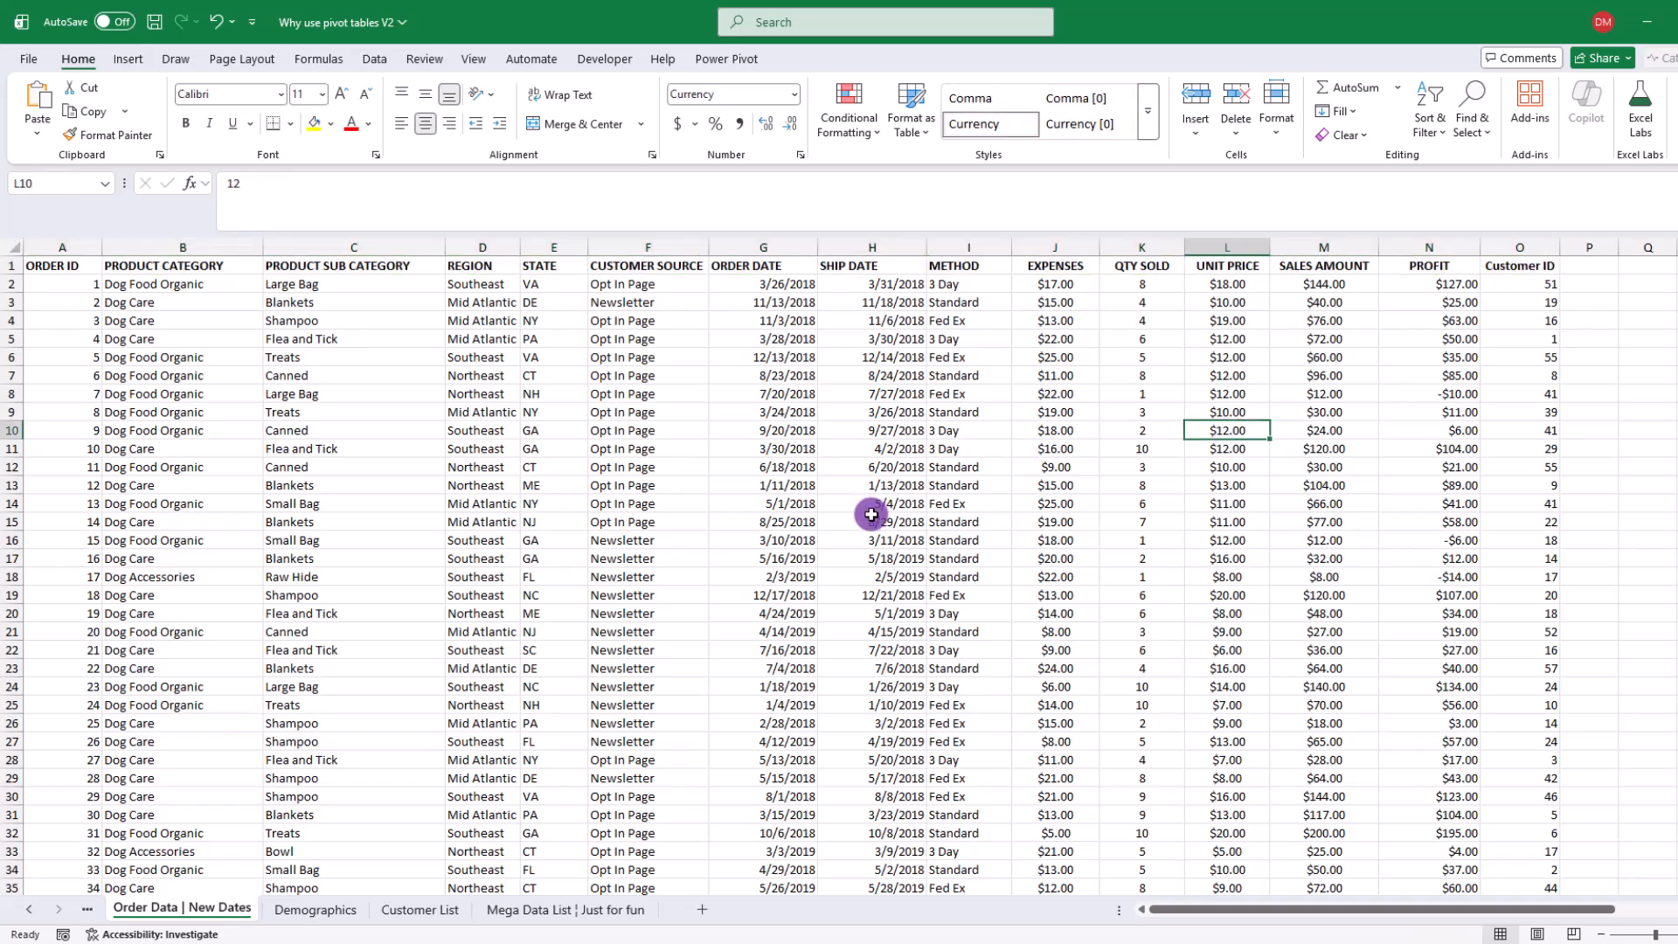
Recheck the order data's field headings across A1:O1 as the fields available for summarizing the records
scroll(865, 550, down, 1)
scroll(871, 555, up, 1)
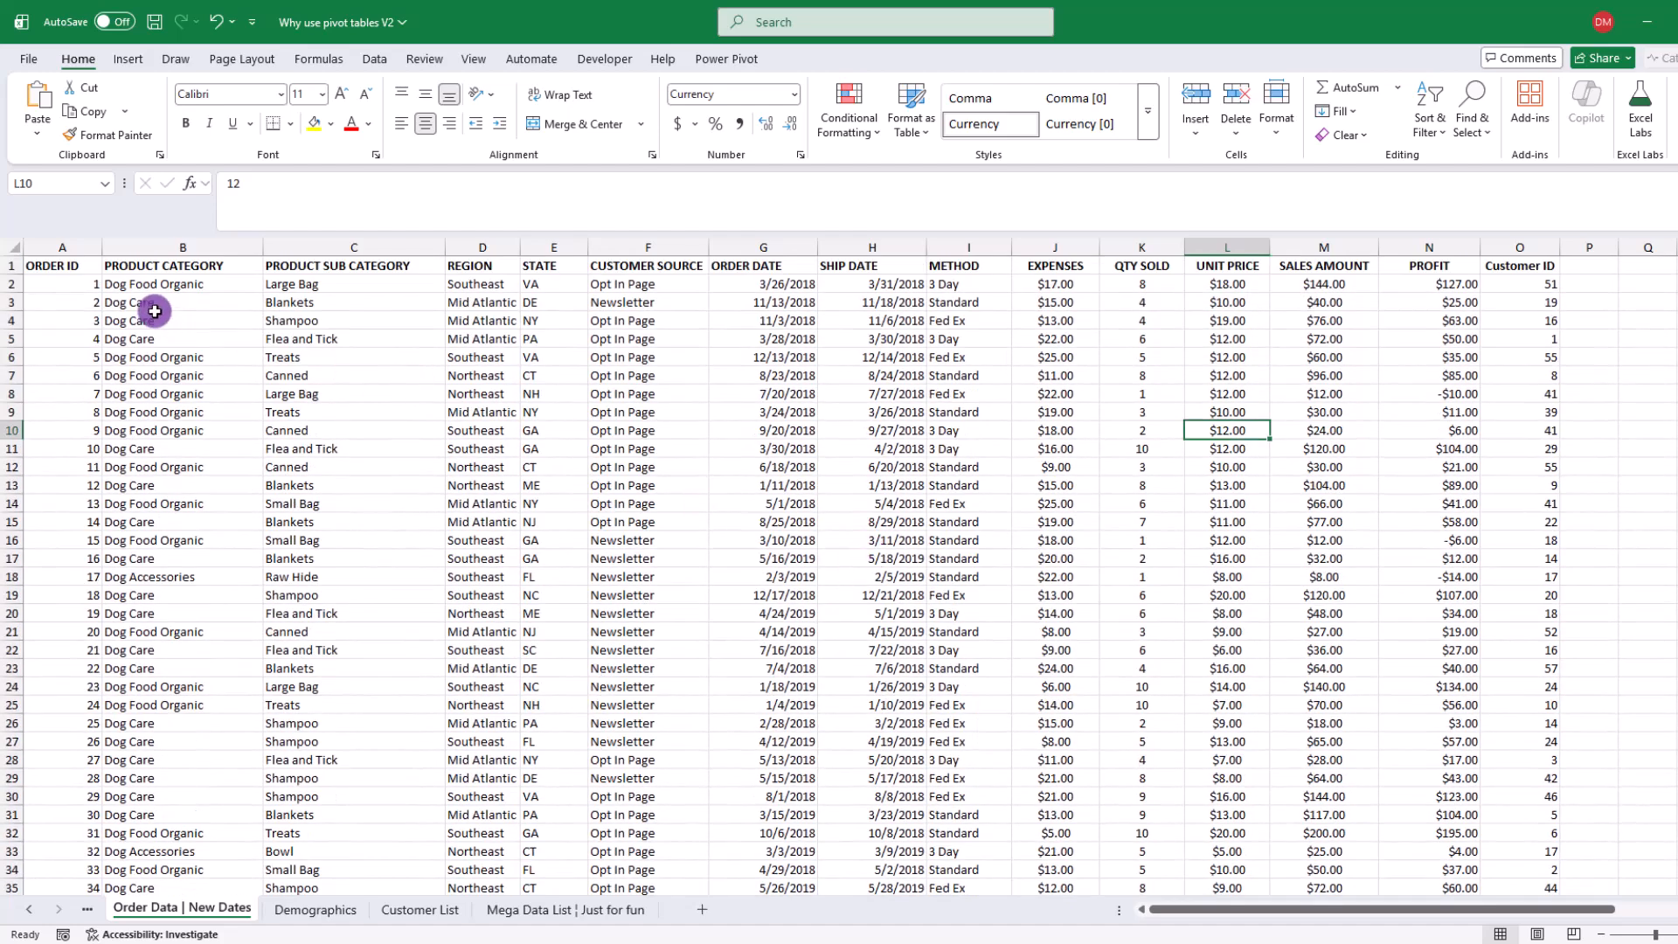
drag(59, 265, 1521, 263)
click(924, 411)
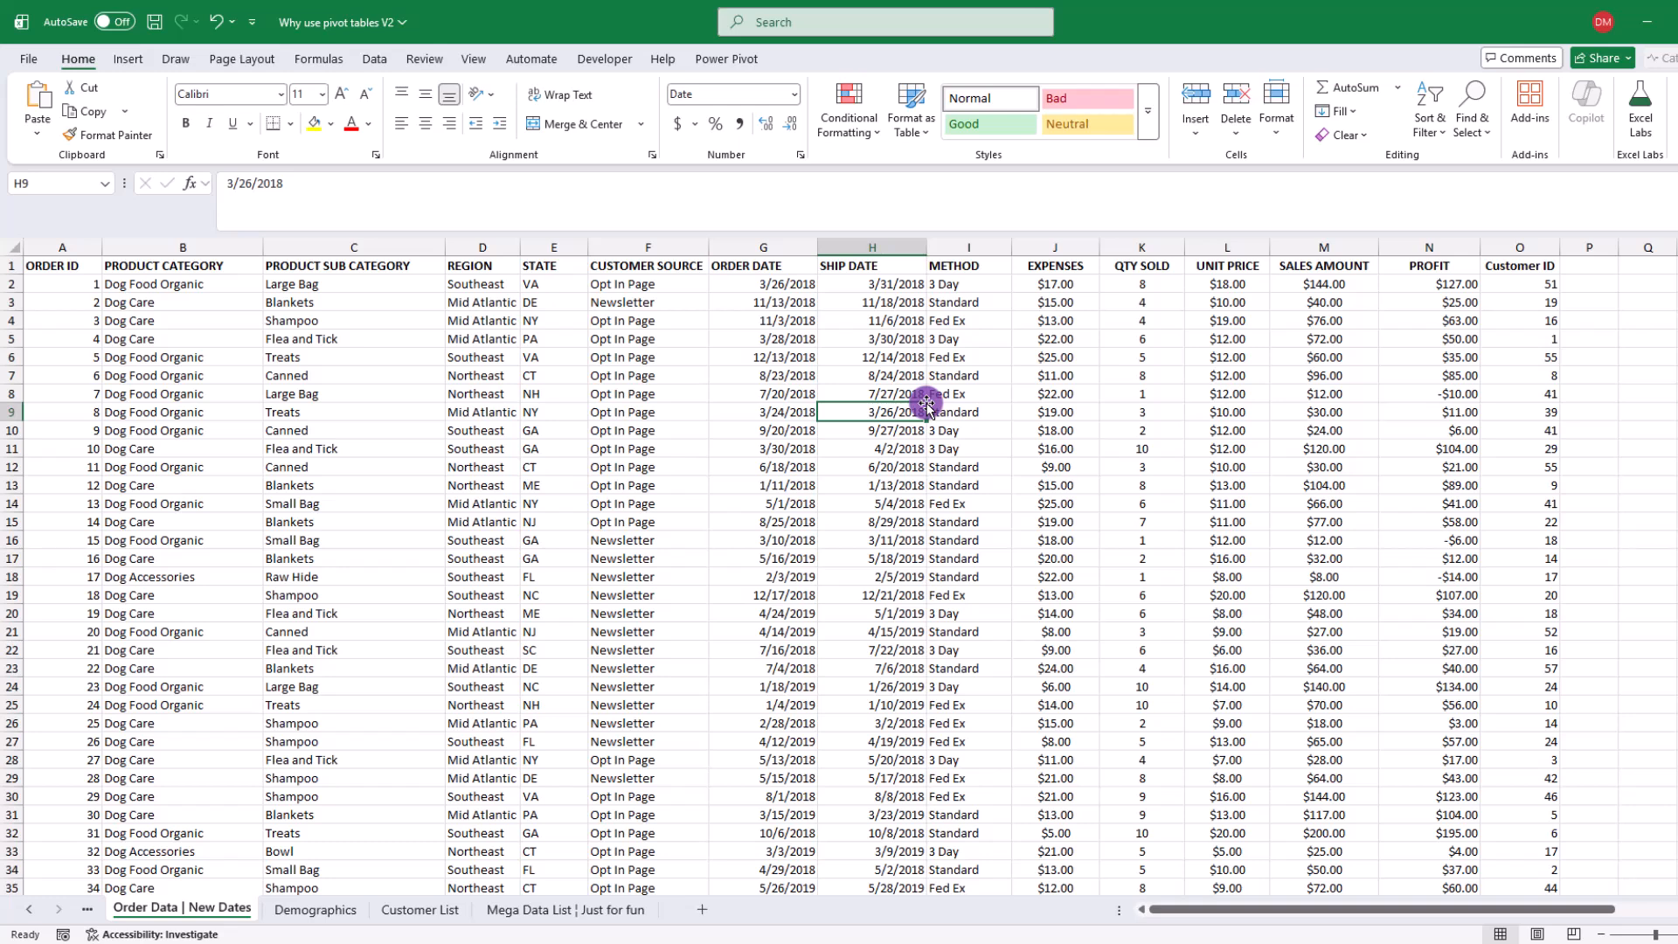
drag(79, 269, 1549, 264)
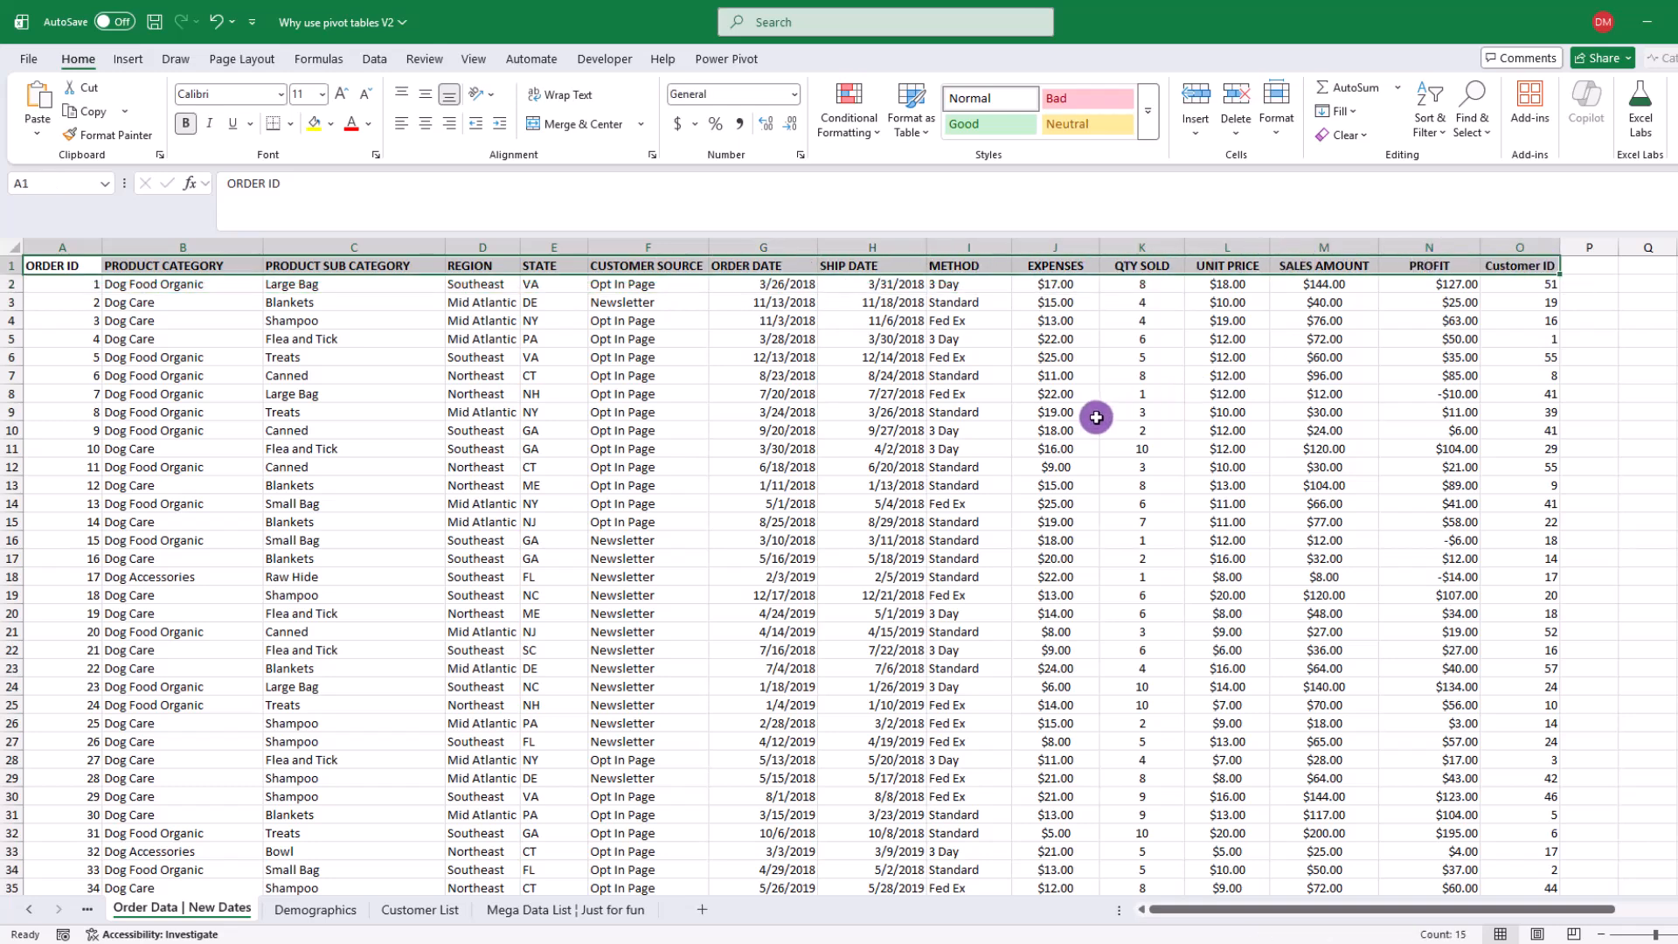
click(906, 451)
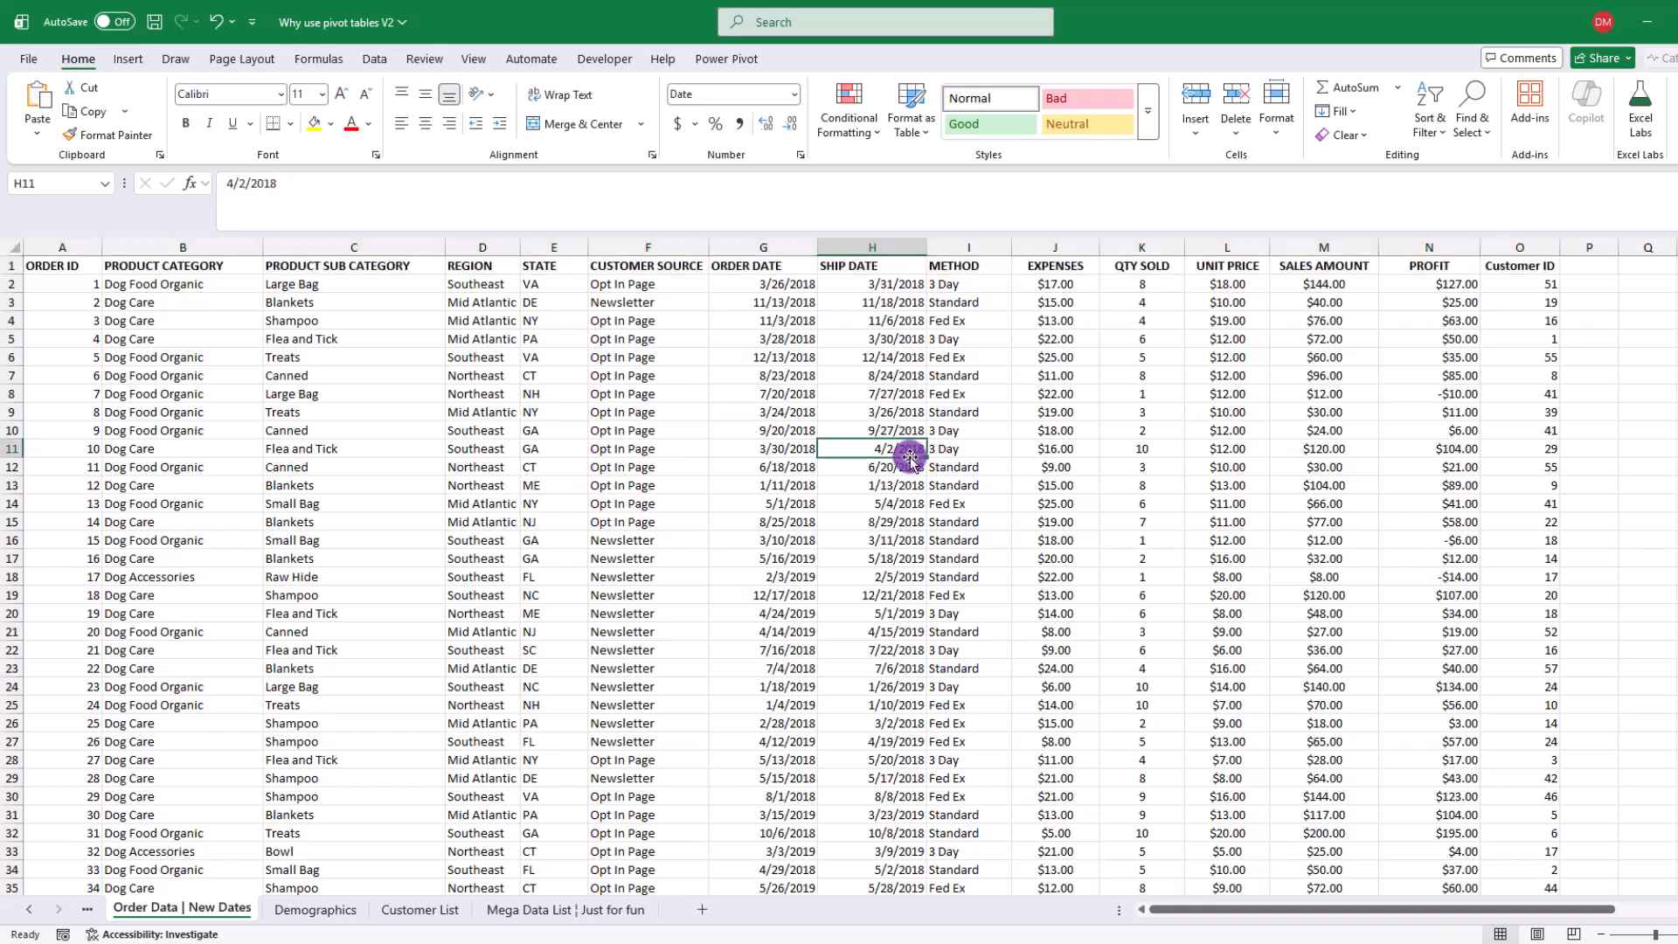
drag(61, 265, 1502, 265)
click(969, 412)
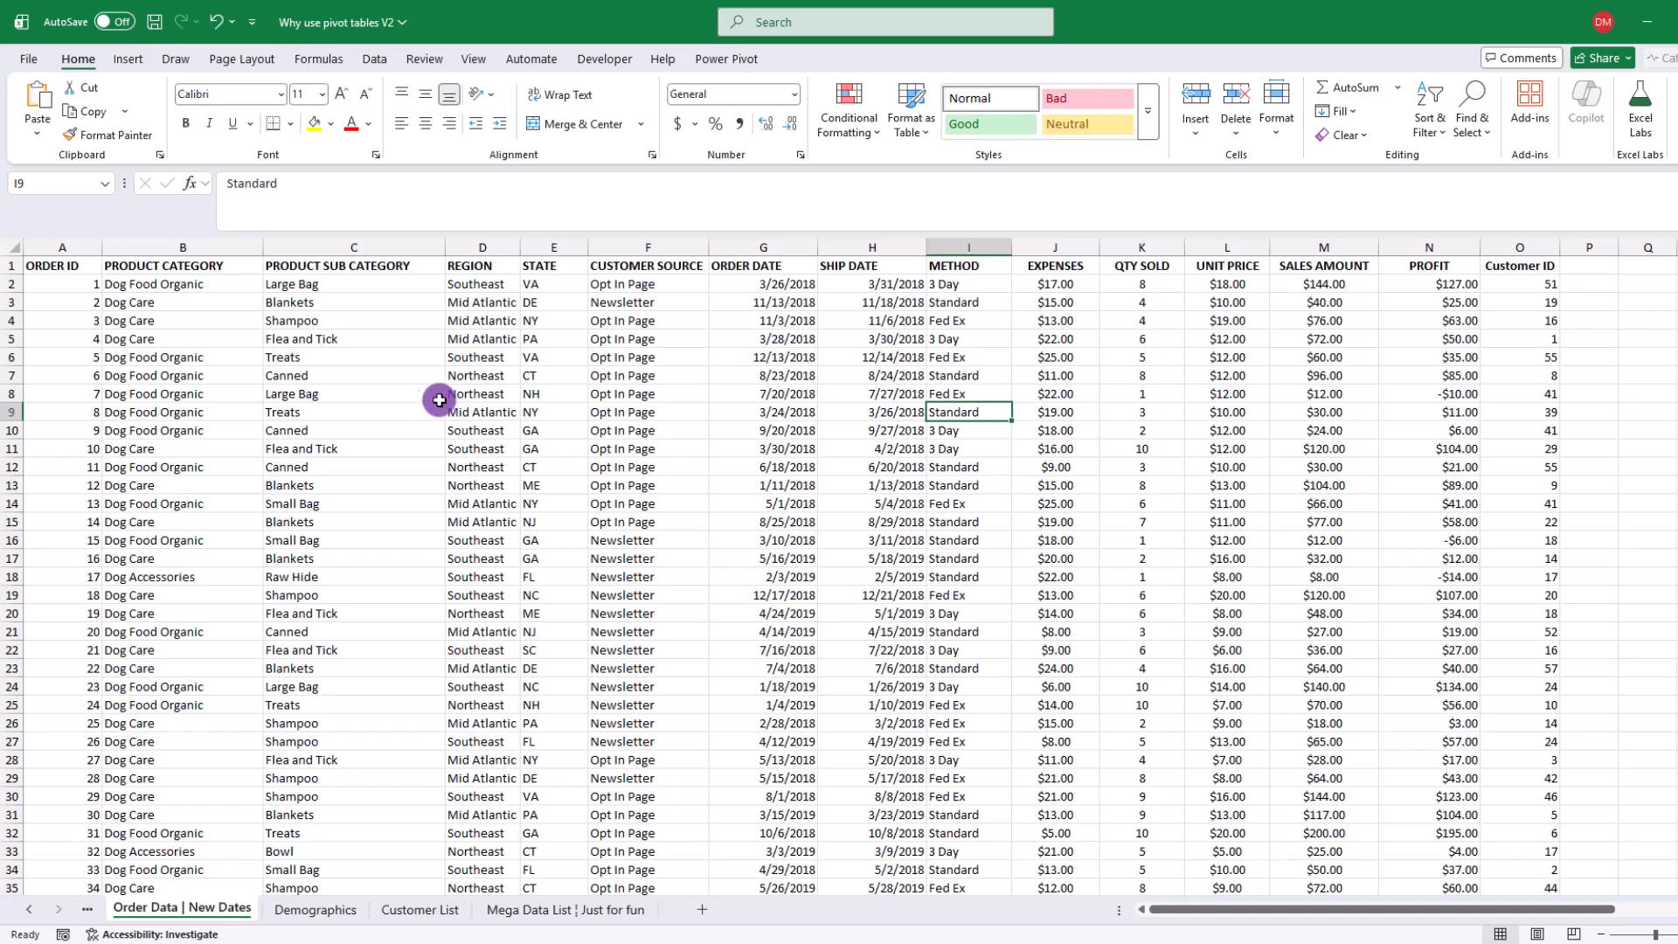
Create a pivot table on a new worksheet from the Order Data | New Dates range A1:O546
click(128, 59)
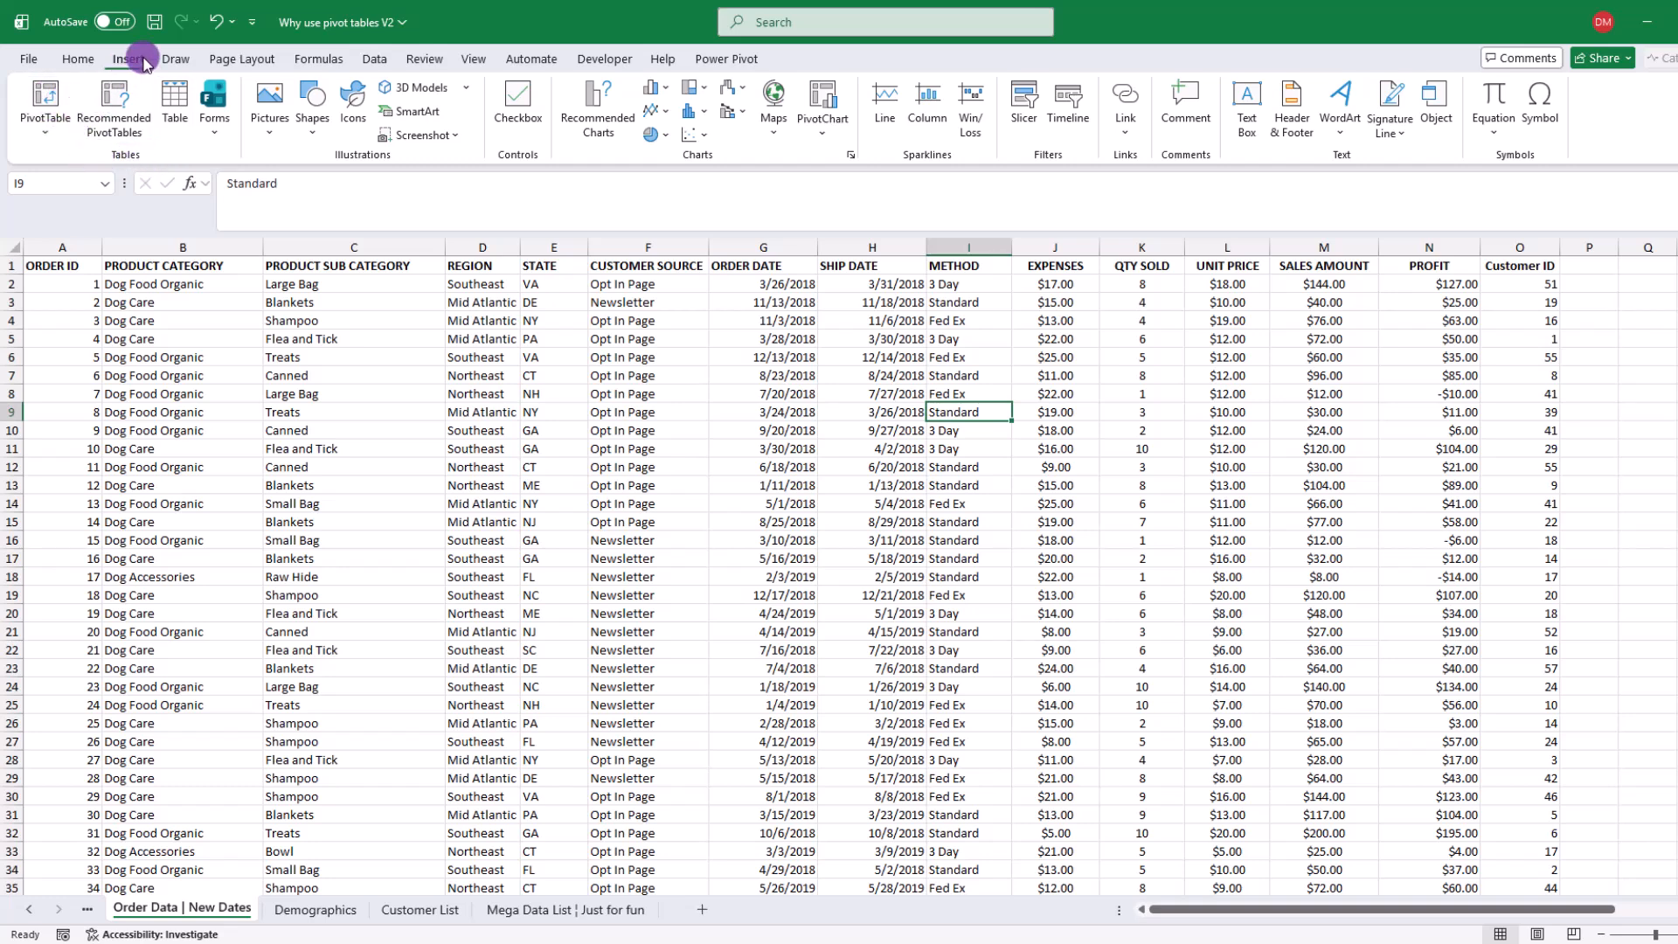
click(48, 103)
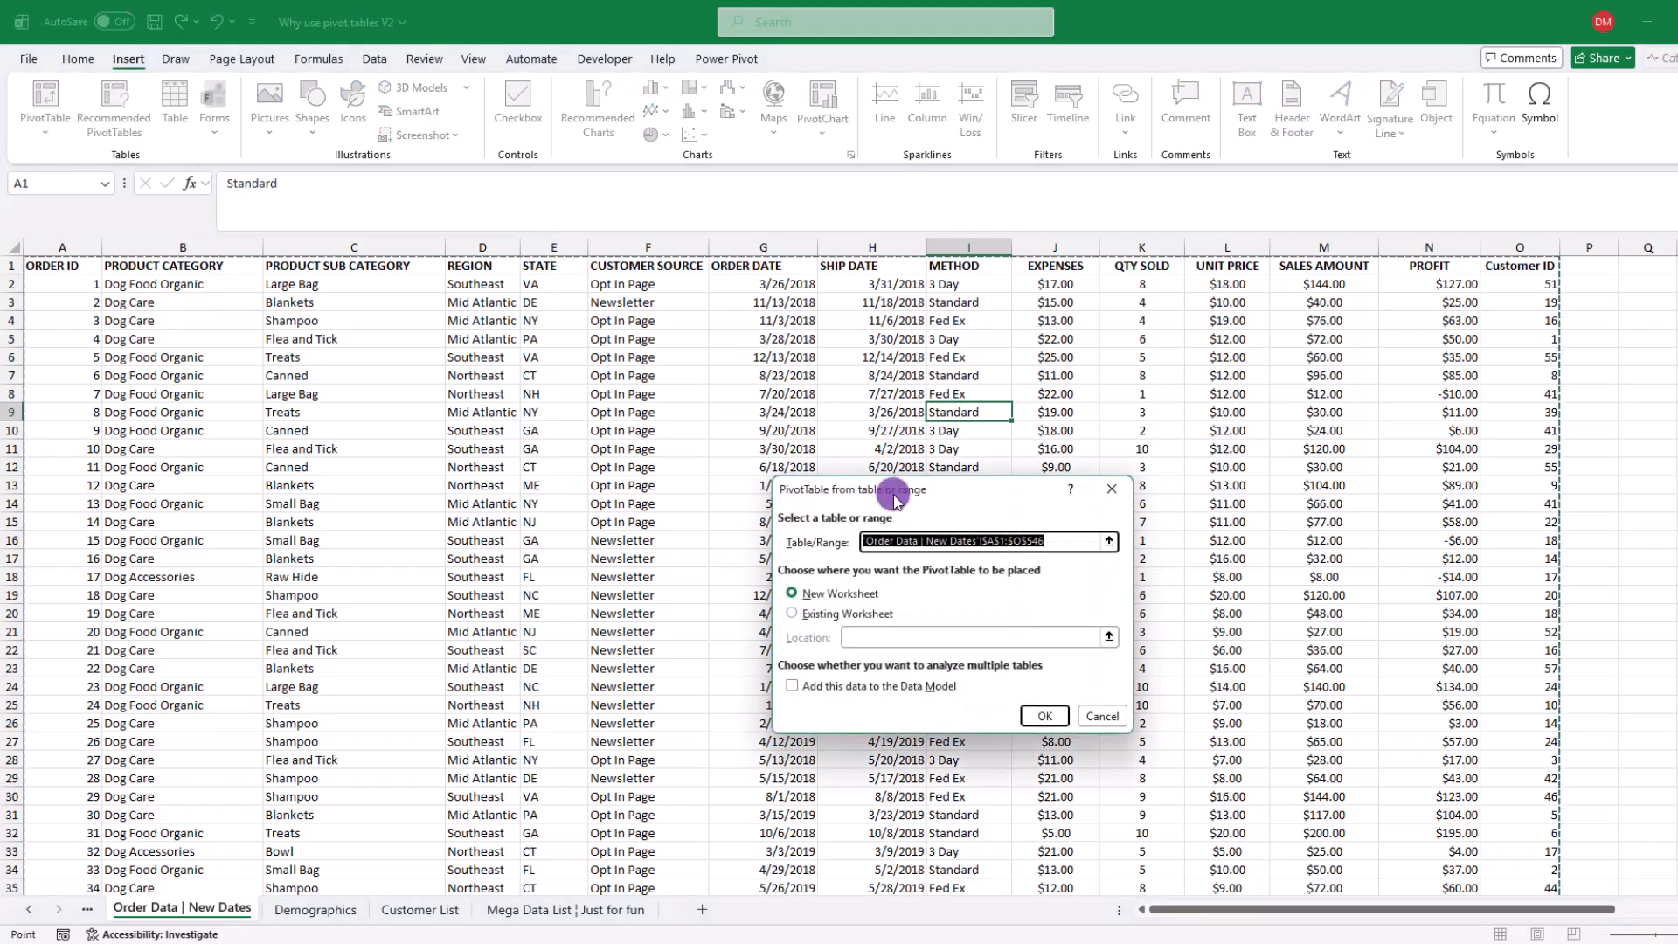
drag(934, 486, 700, 371)
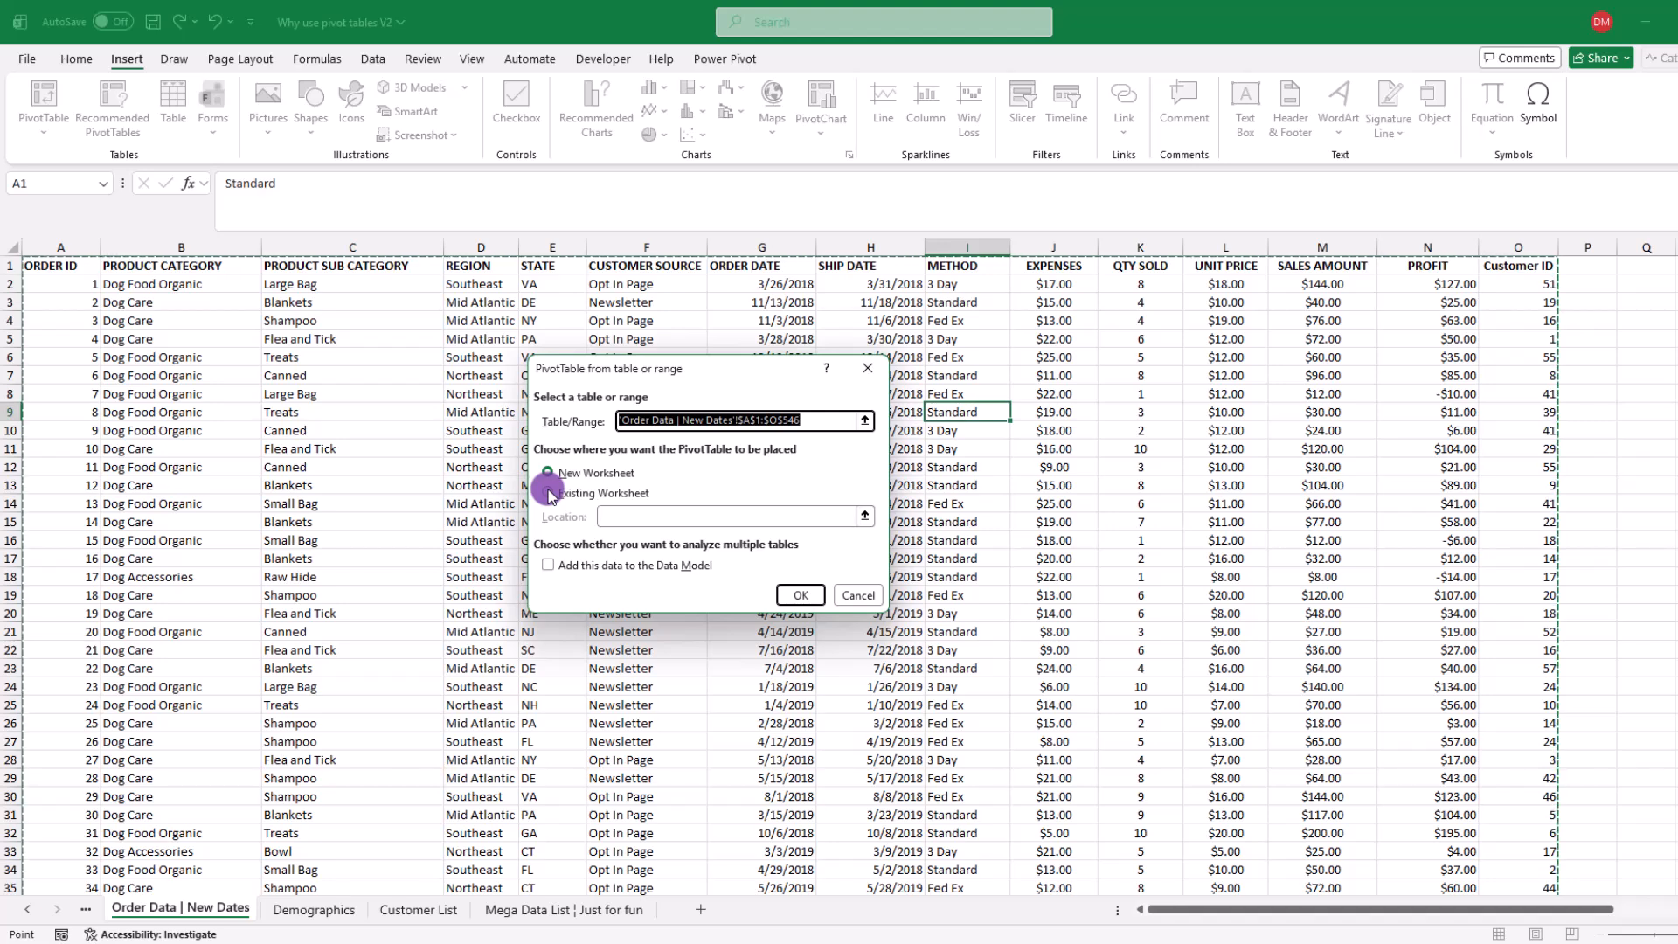
click(796, 602)
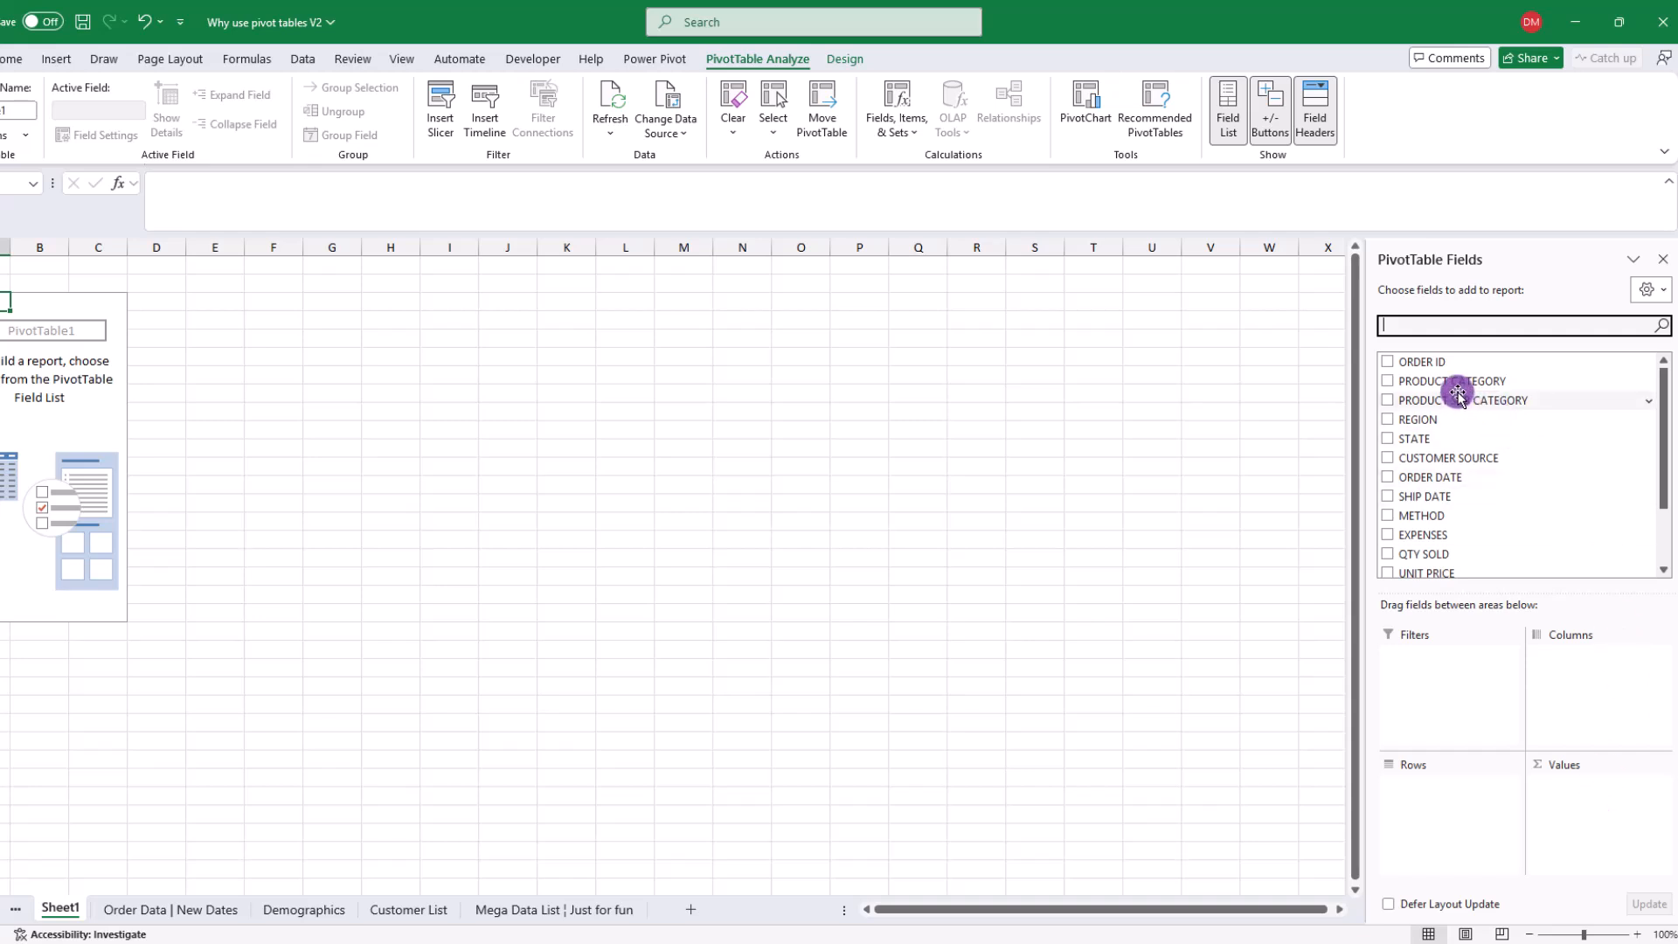
drag(1458, 395, 1577, 611)
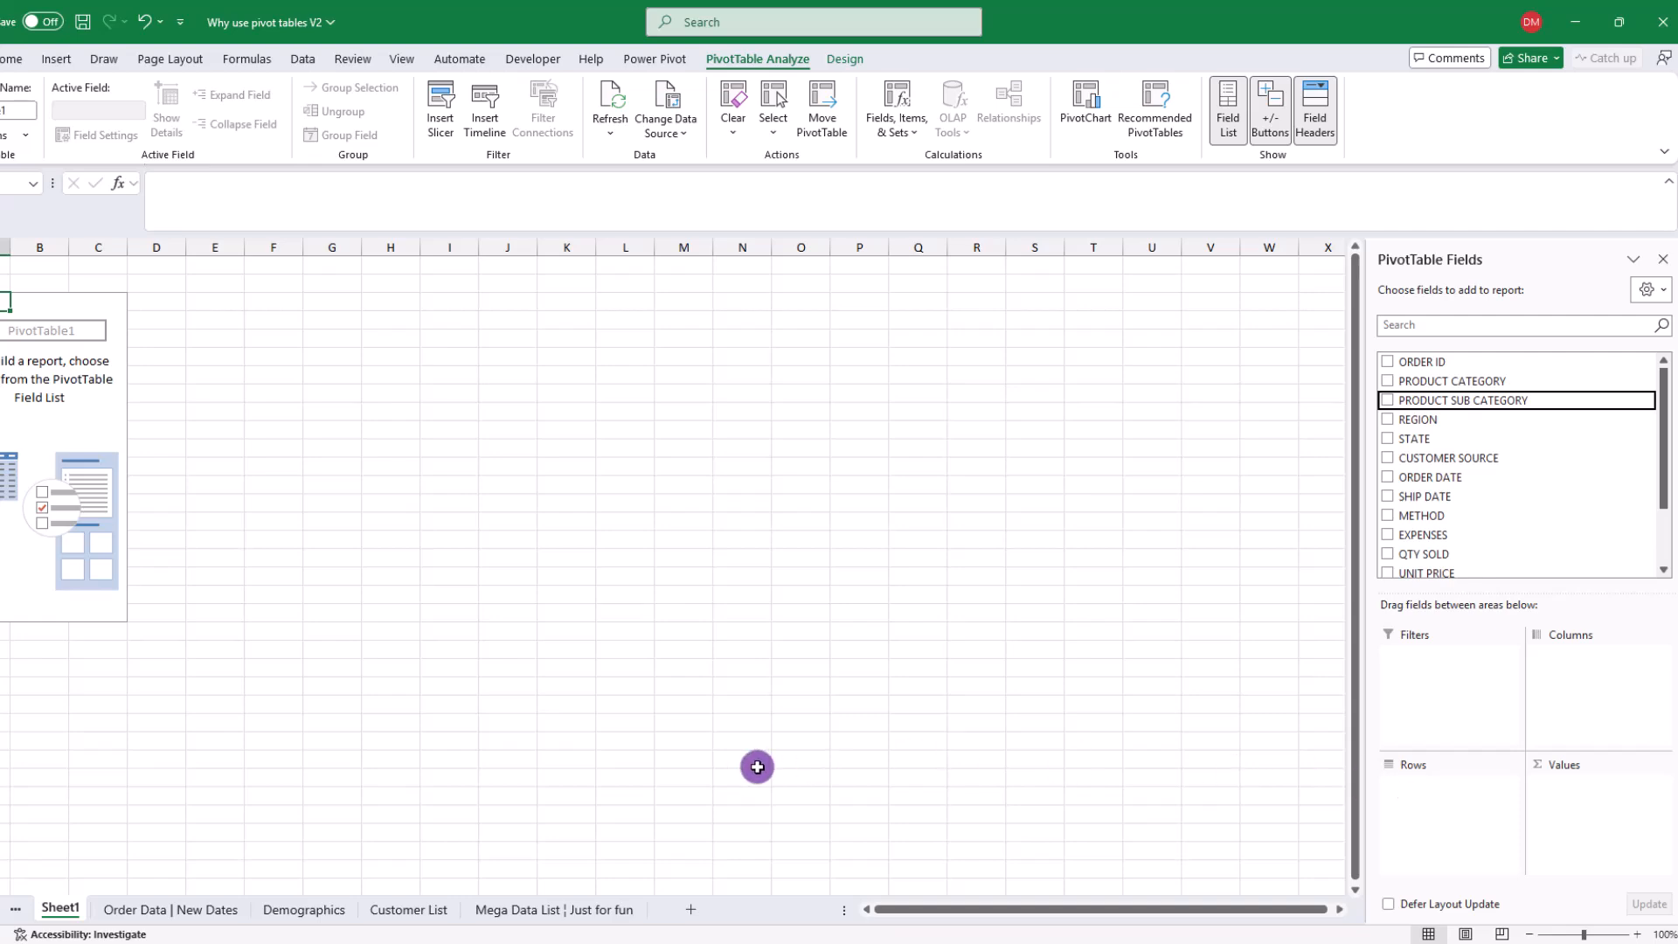
Examine the repeating values in the order data's PRODUCT CATEGORY, PRODUCT SUB CATEGORY and REGION columns, then return to the blank pivot table
click(191, 913)
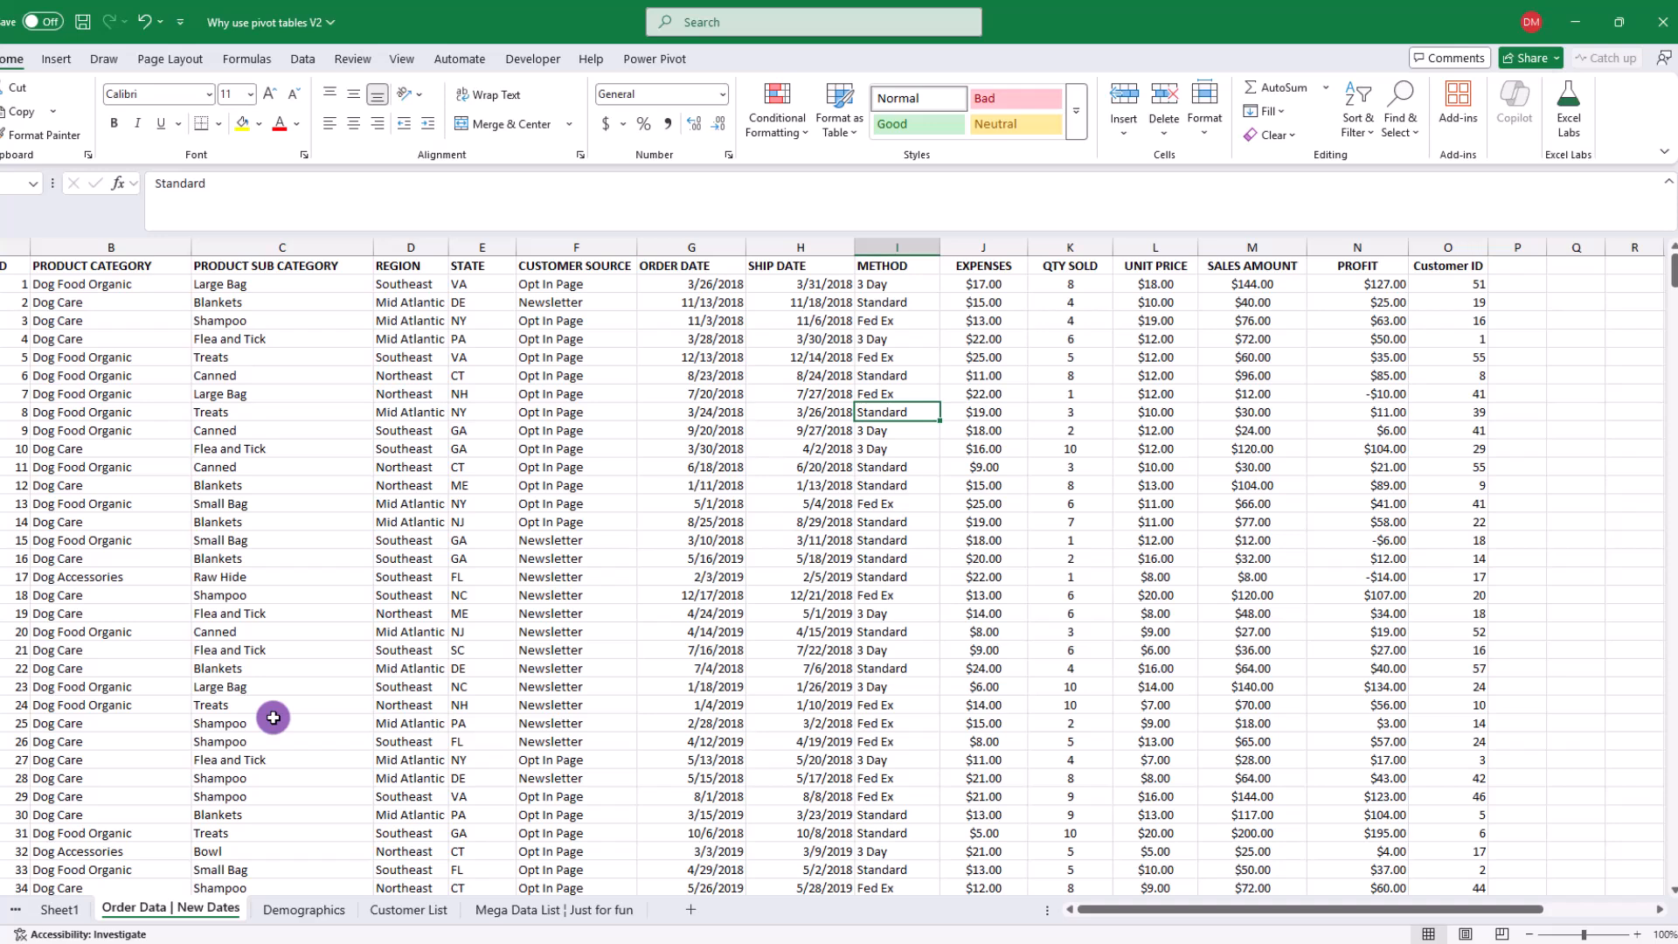
drag(105, 284, 76, 704)
drag(294, 303, 289, 704)
drag(407, 320, 384, 739)
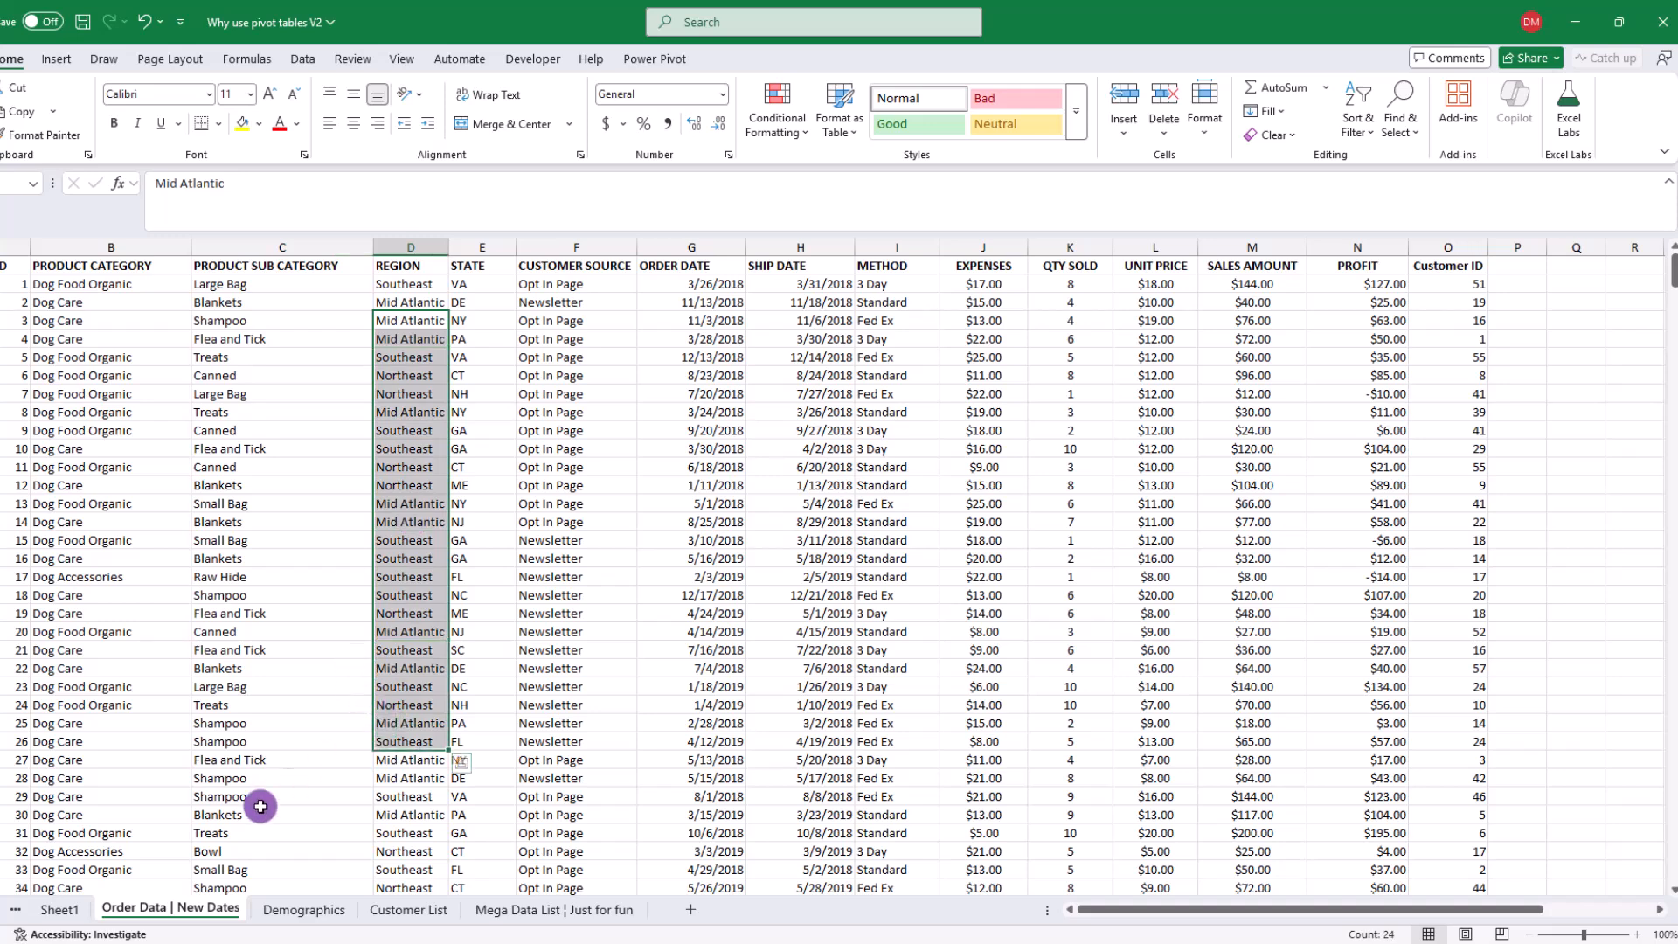
click(63, 909)
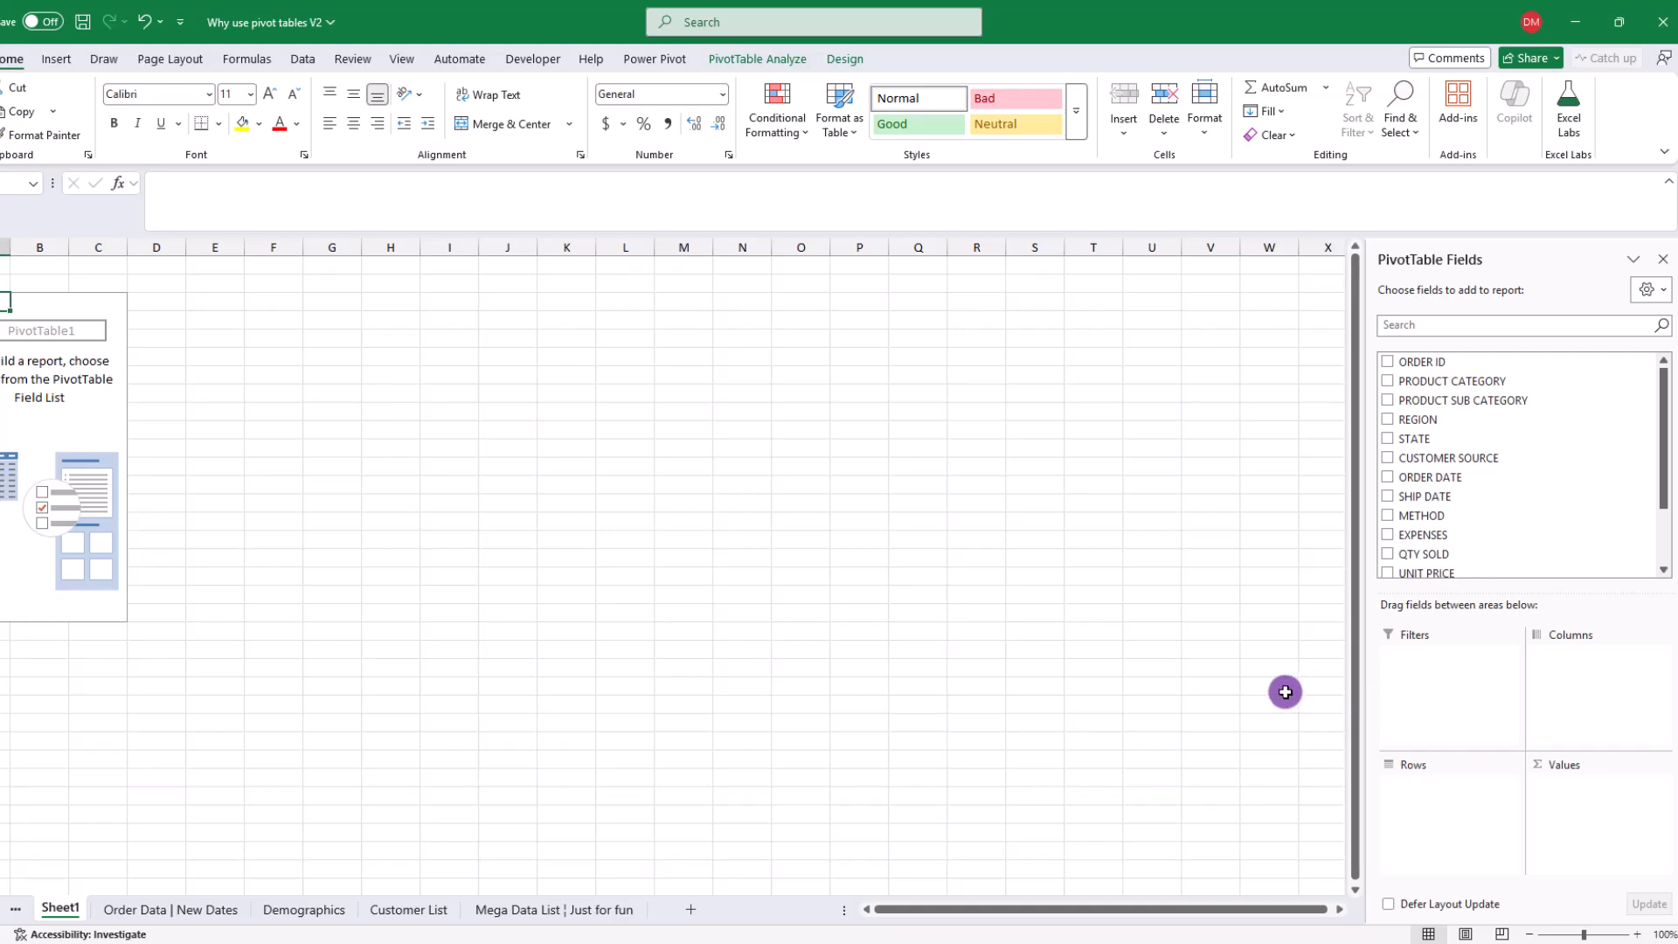
Examine the order data's numeric columns one by one: EXPENSES, QTY SOLD, UNIT PRICE, SALES AMOUNT and PROFIT
click(195, 907)
click(958, 449)
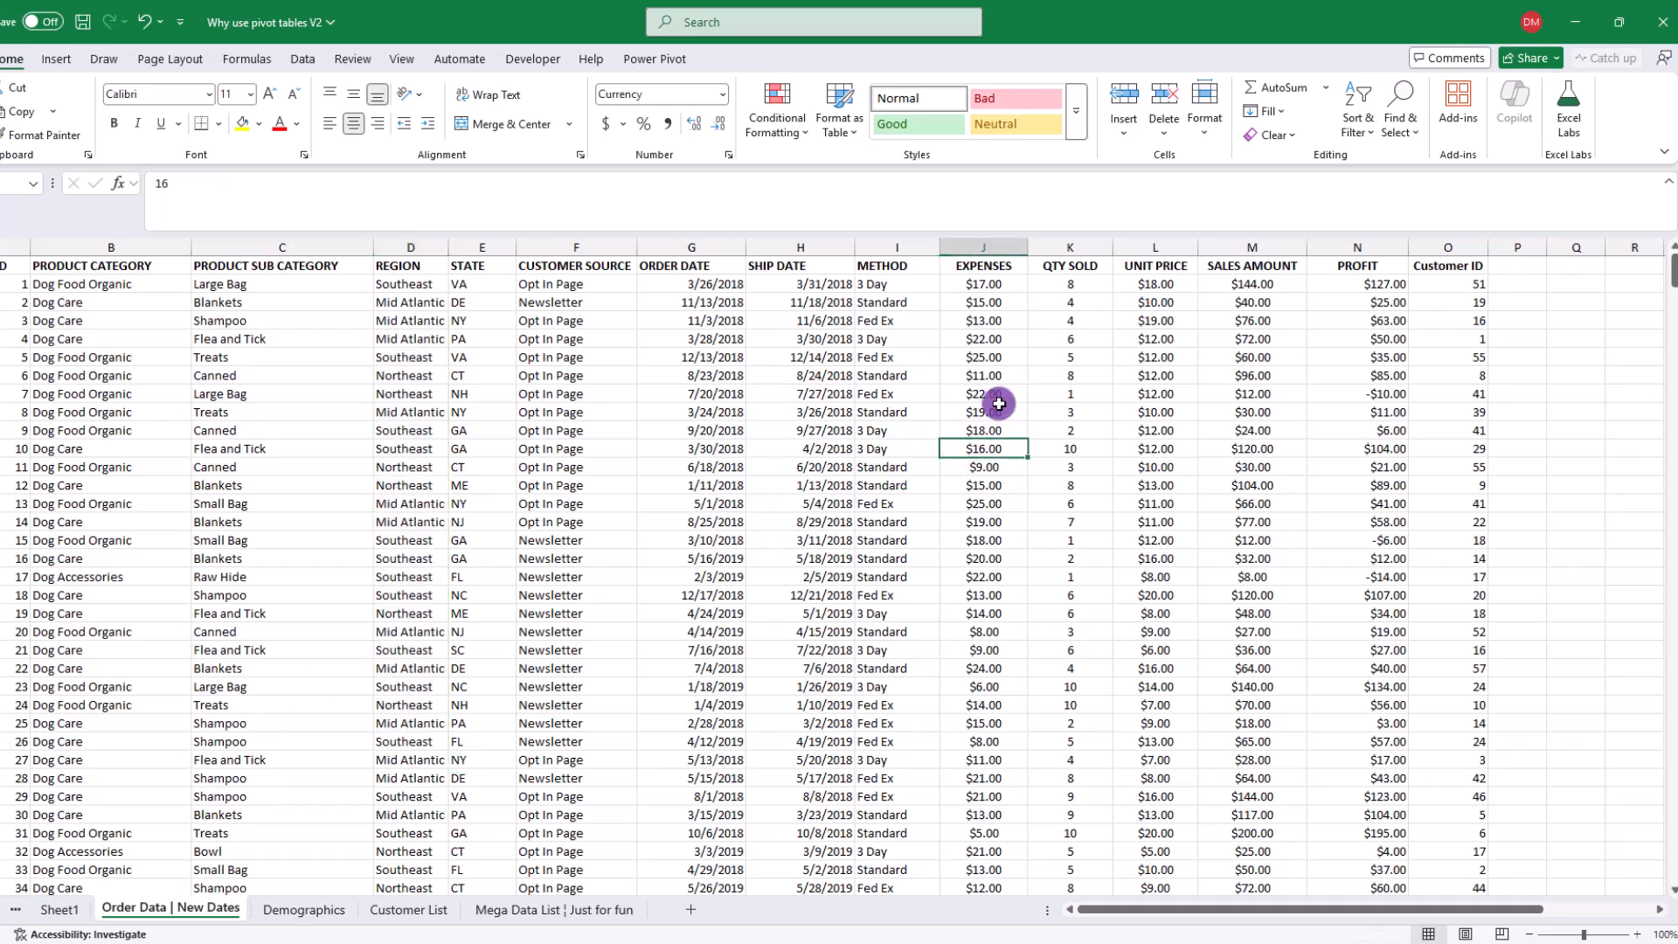
click(985, 247)
click(1069, 245)
click(1176, 246)
click(1250, 246)
click(1372, 268)
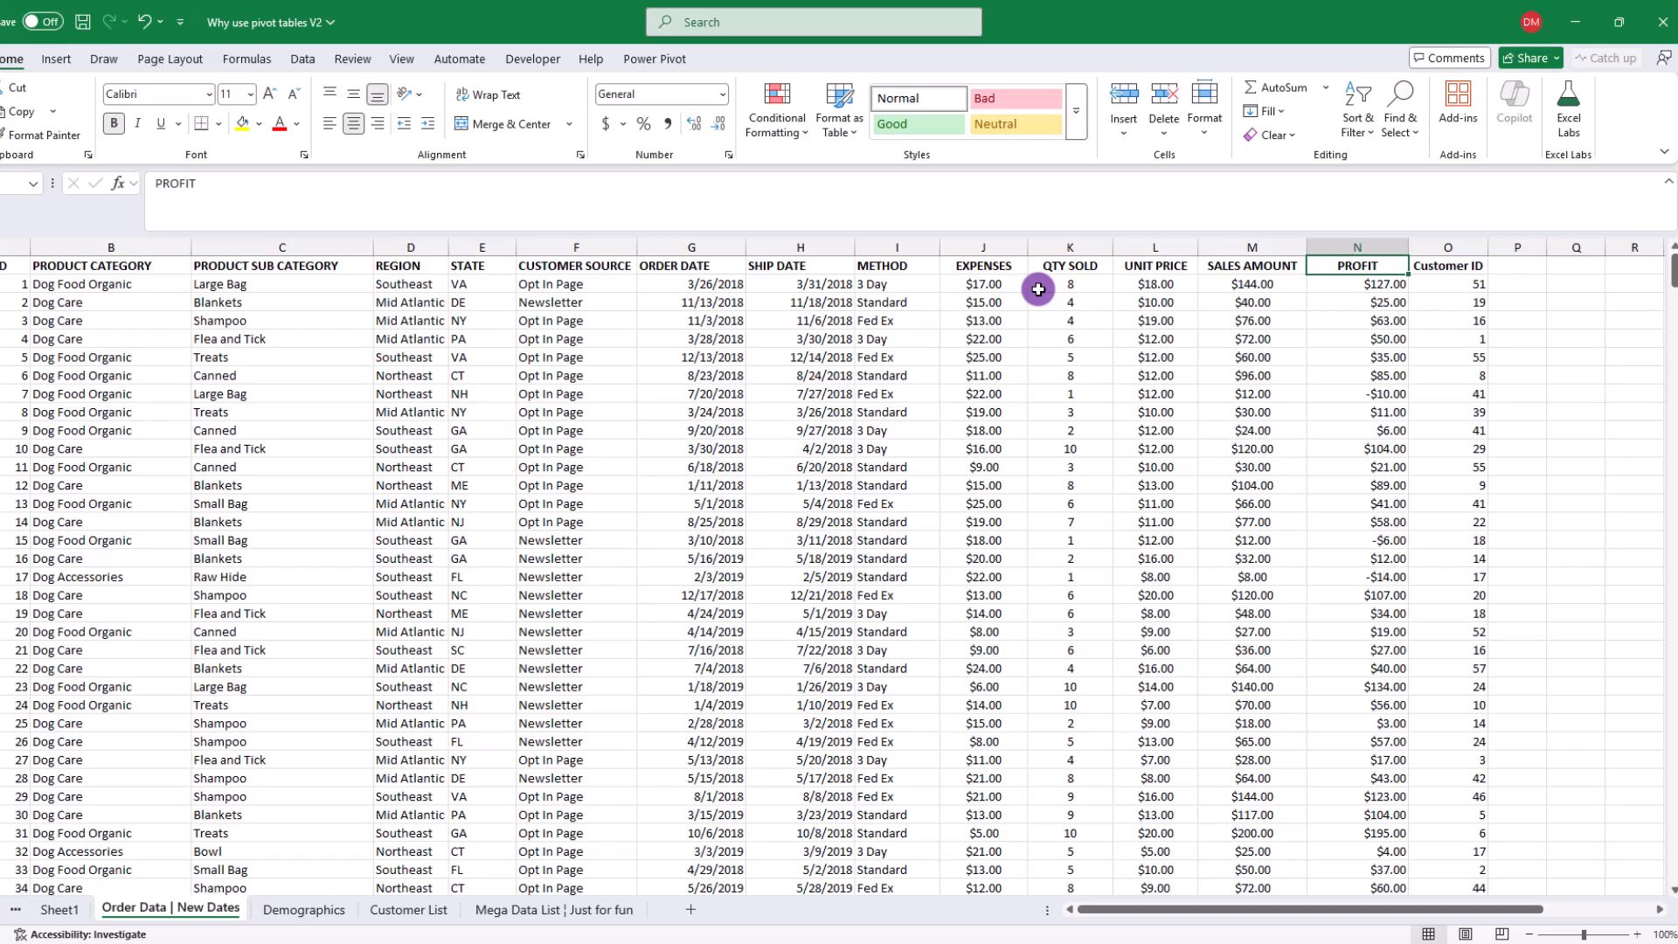
Add the REGION field to the Rows area of the Sheet1 pivot table and check its row labels
click(60, 912)
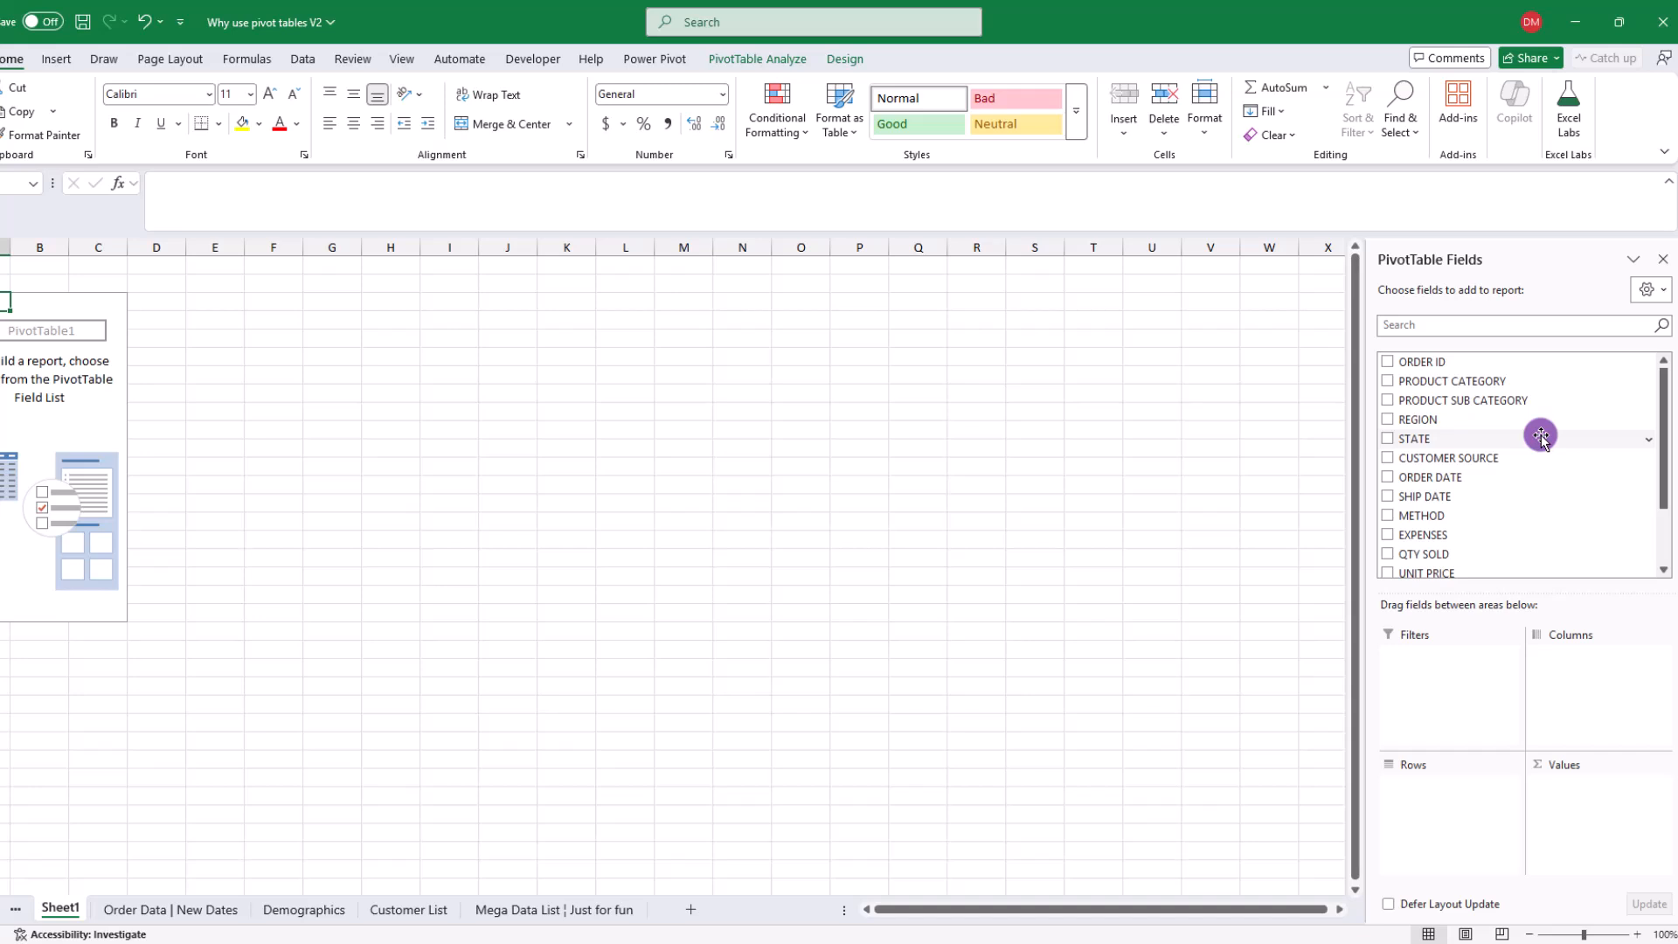
drag(1531, 435, 1460, 810)
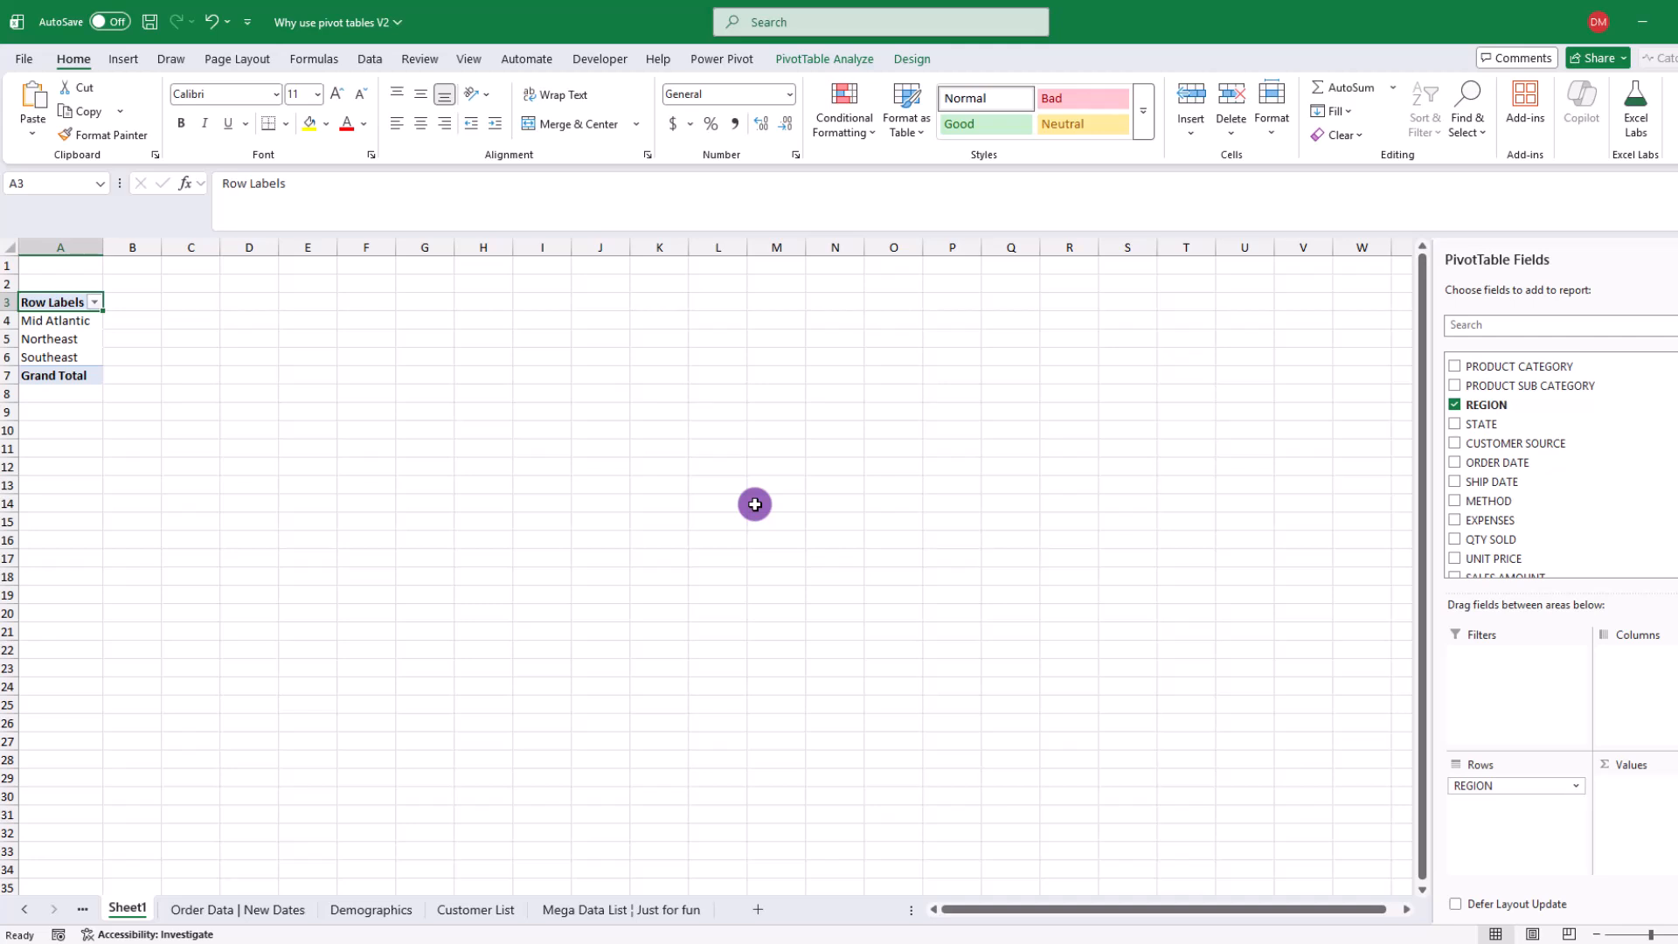
drag(61, 304, 66, 356)
click(70, 320)
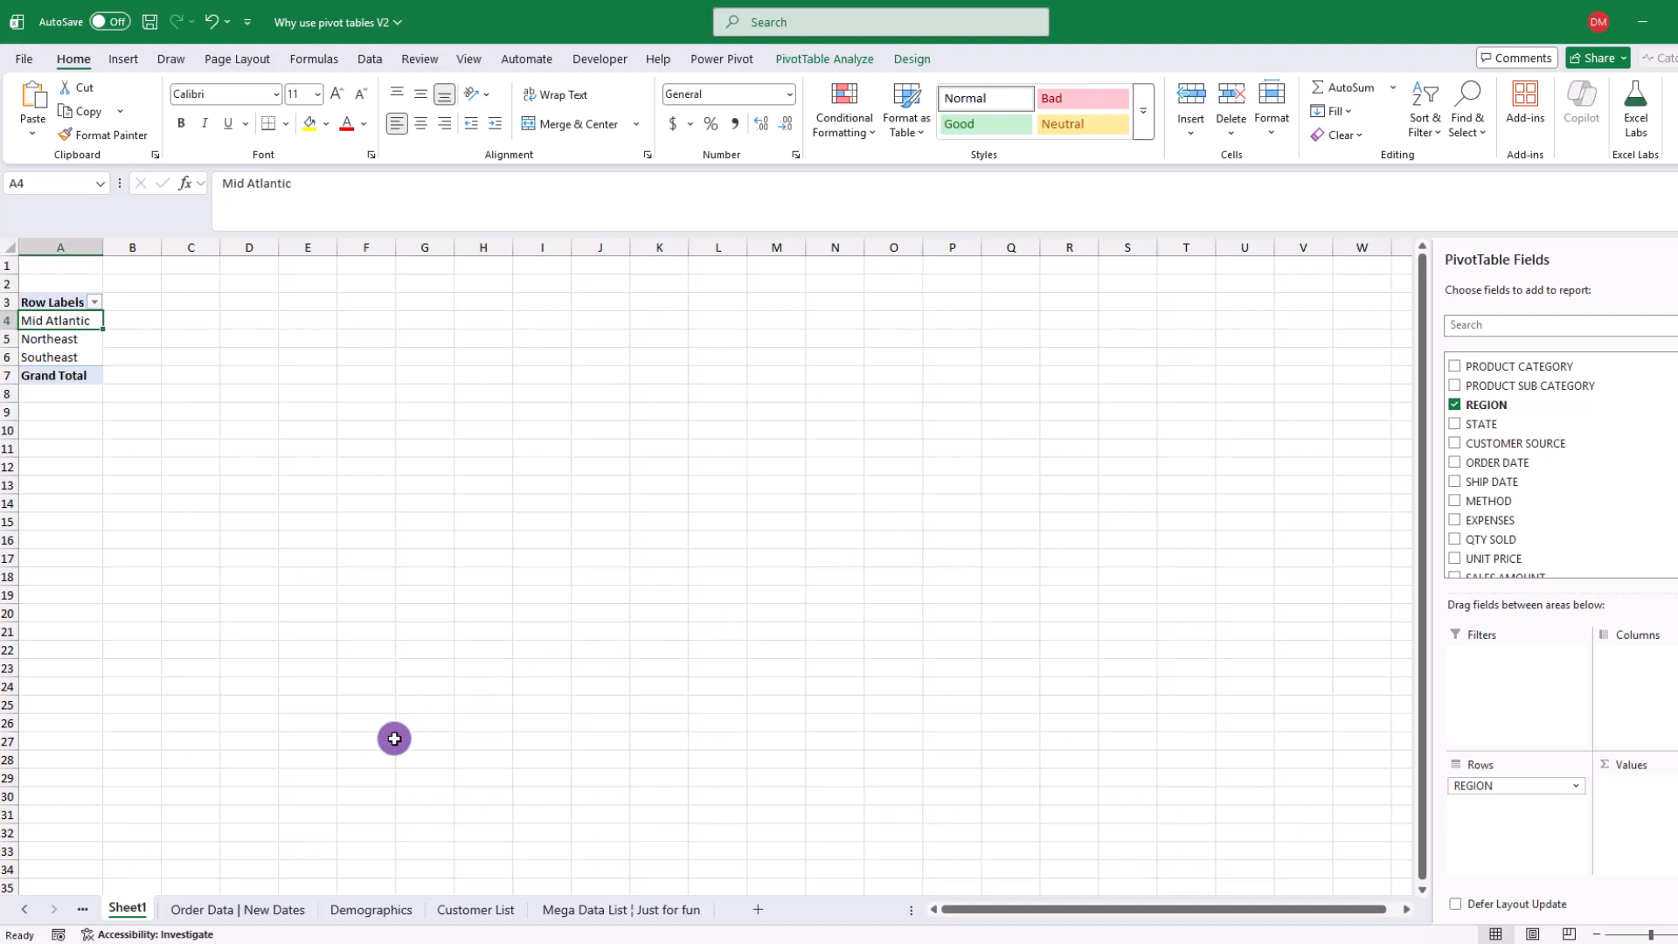
Compare the repeated region names in the order data's REGION column with the region labels in the pivot table
click(250, 909)
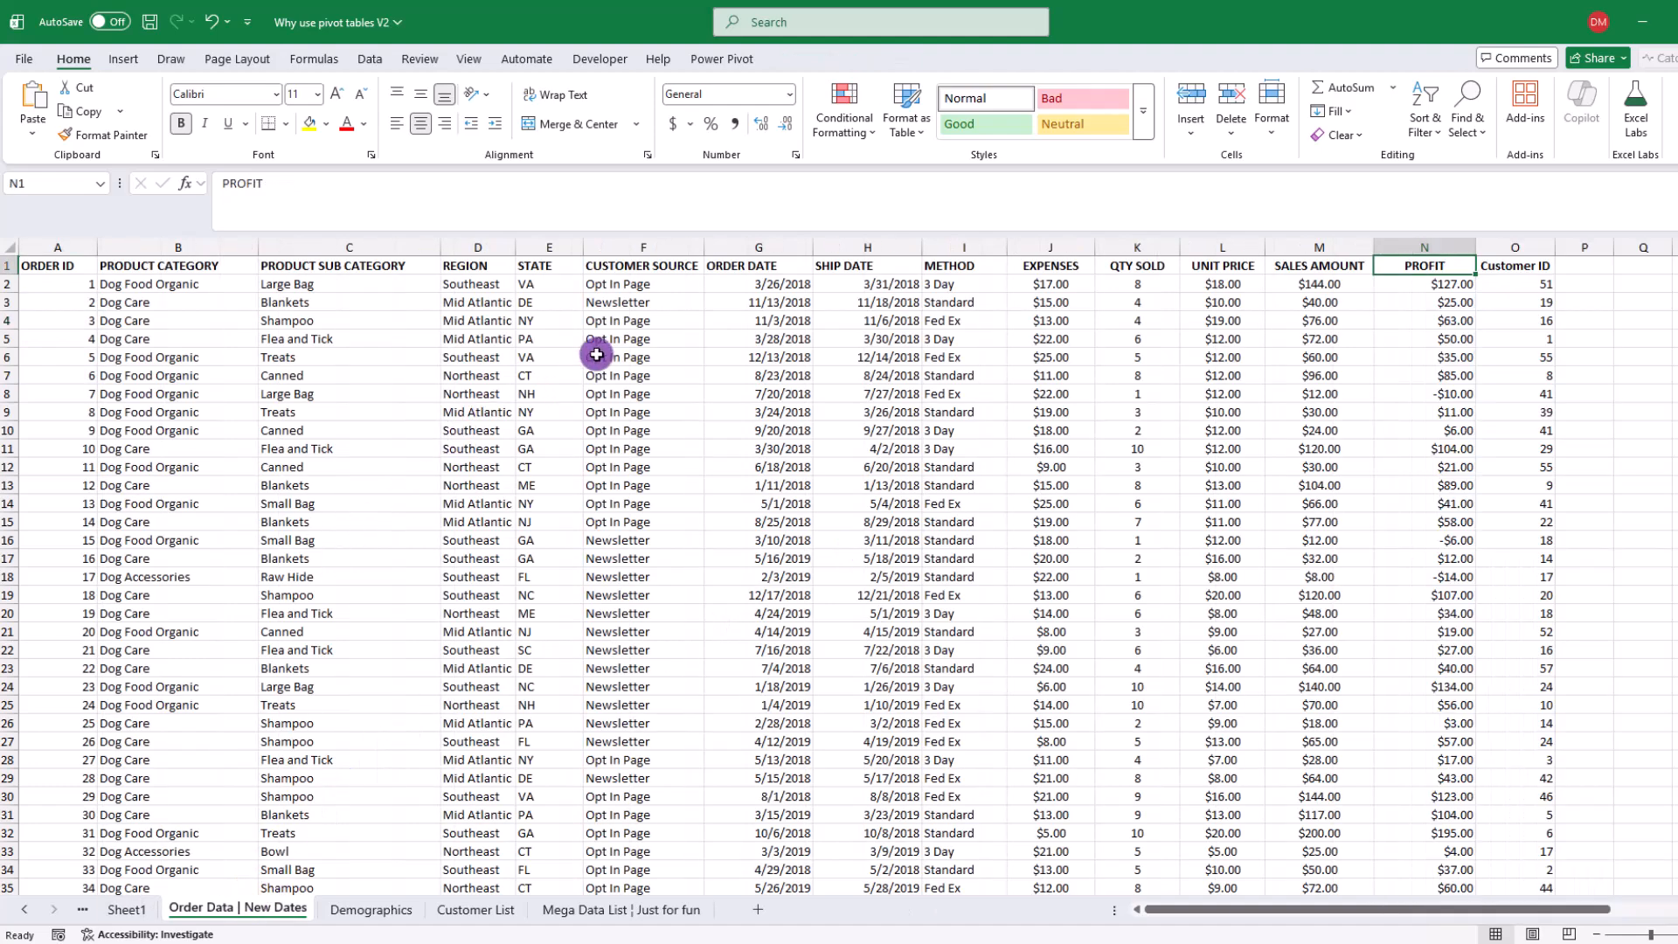
click(480, 248)
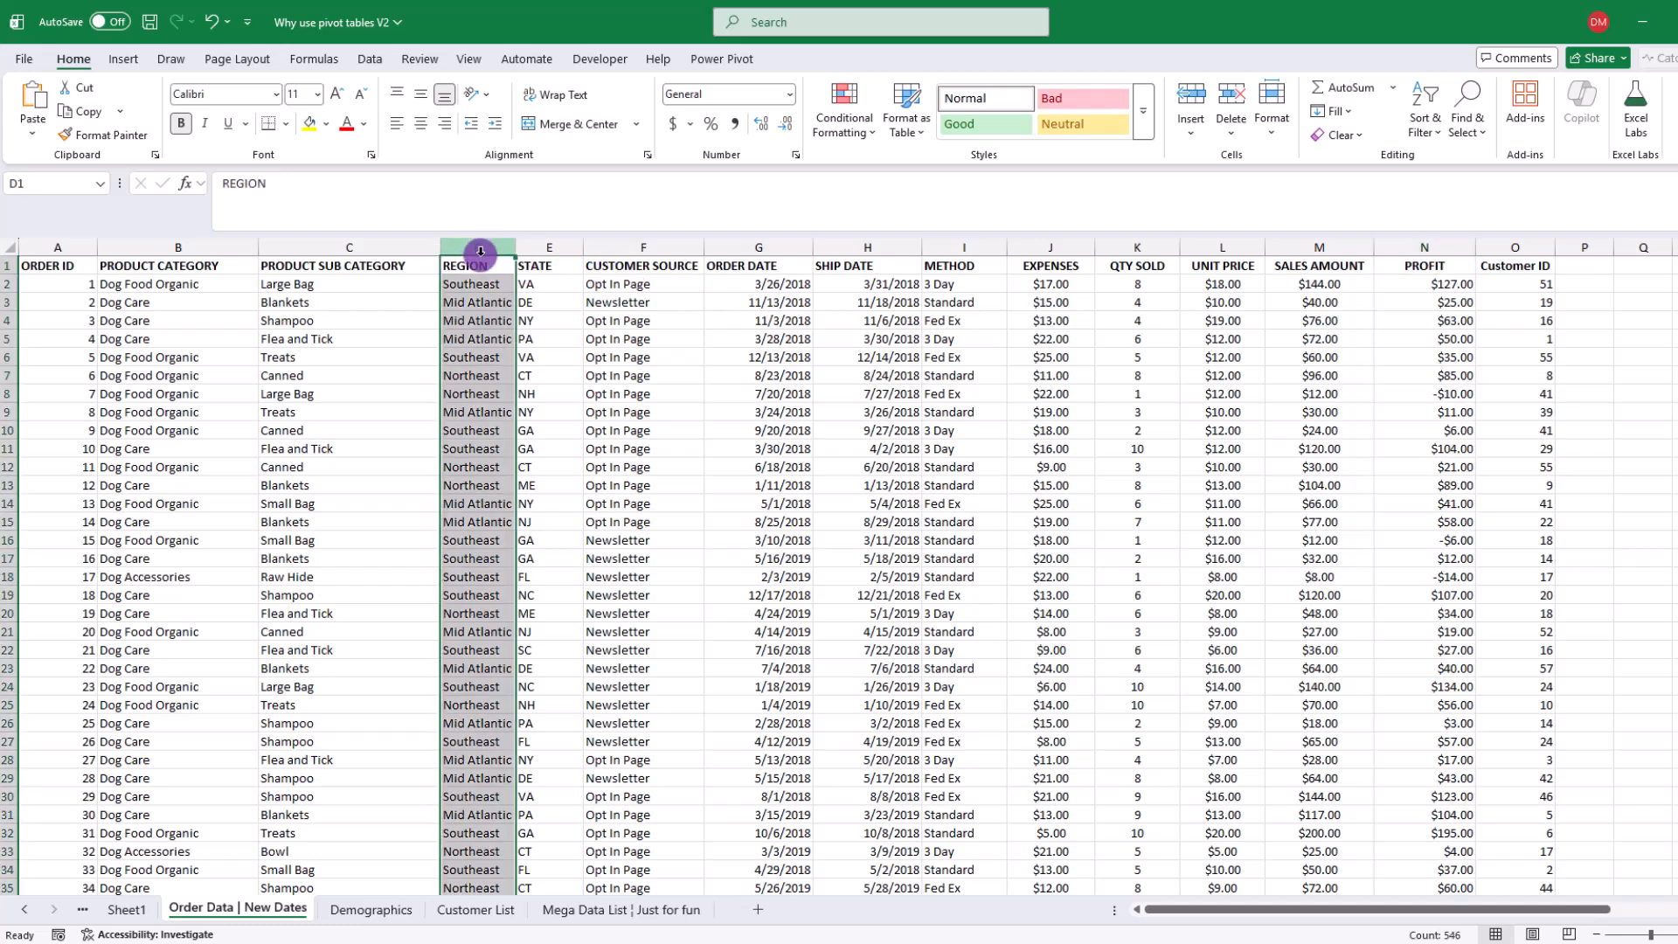
click(466, 313)
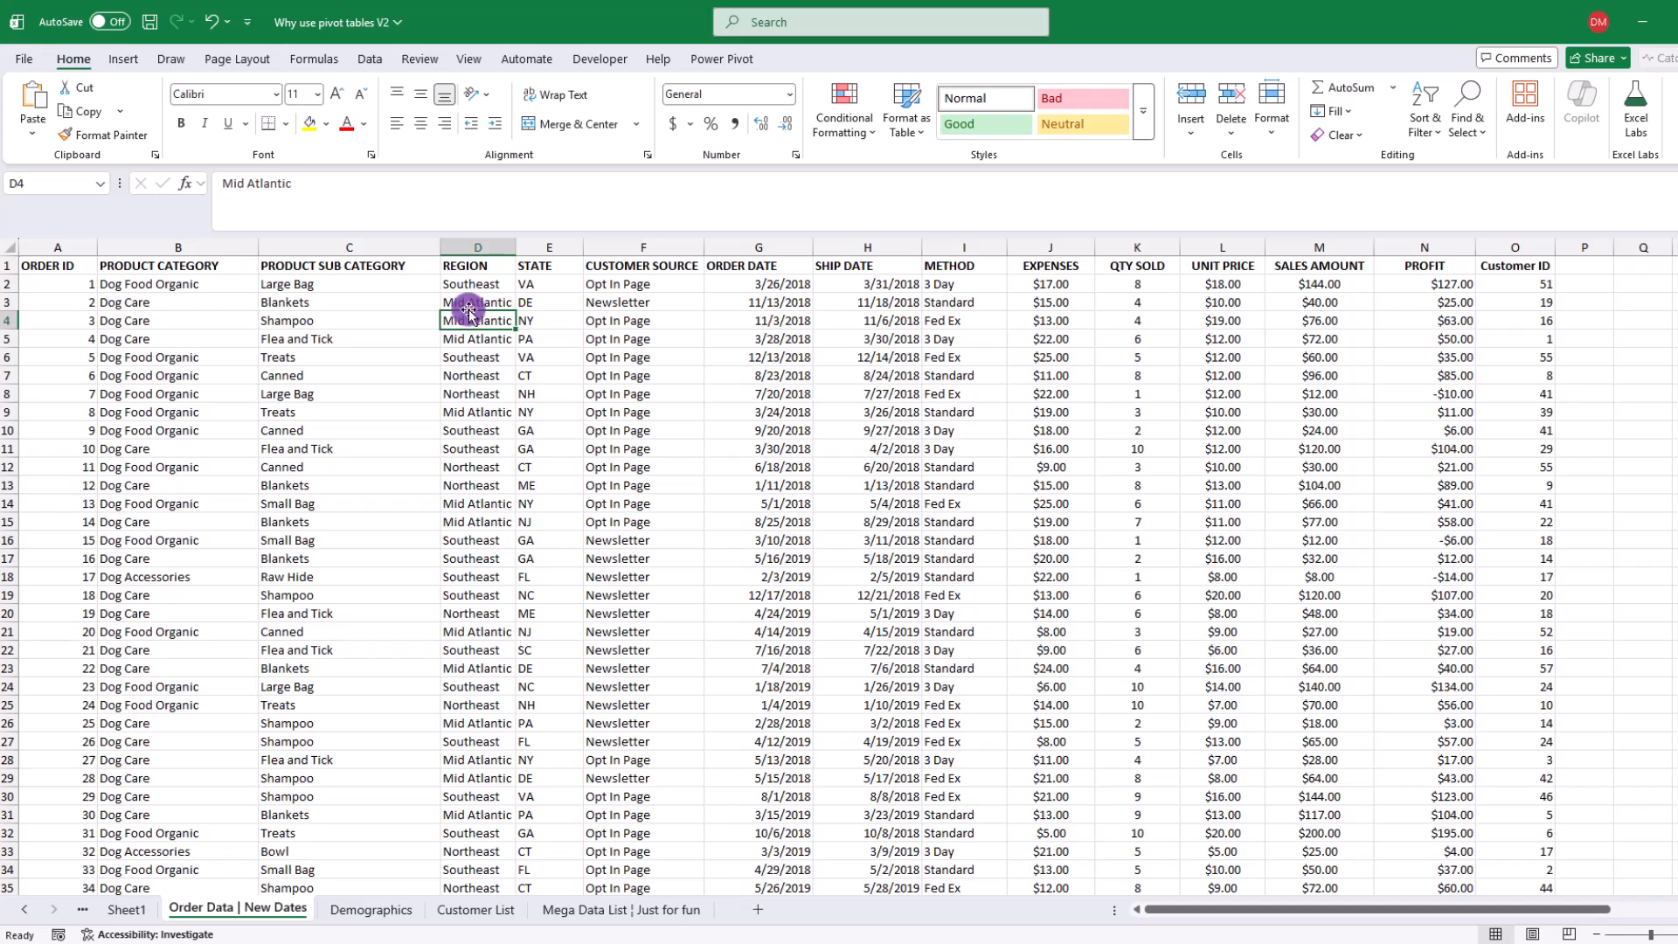
drag(475, 299, 479, 339)
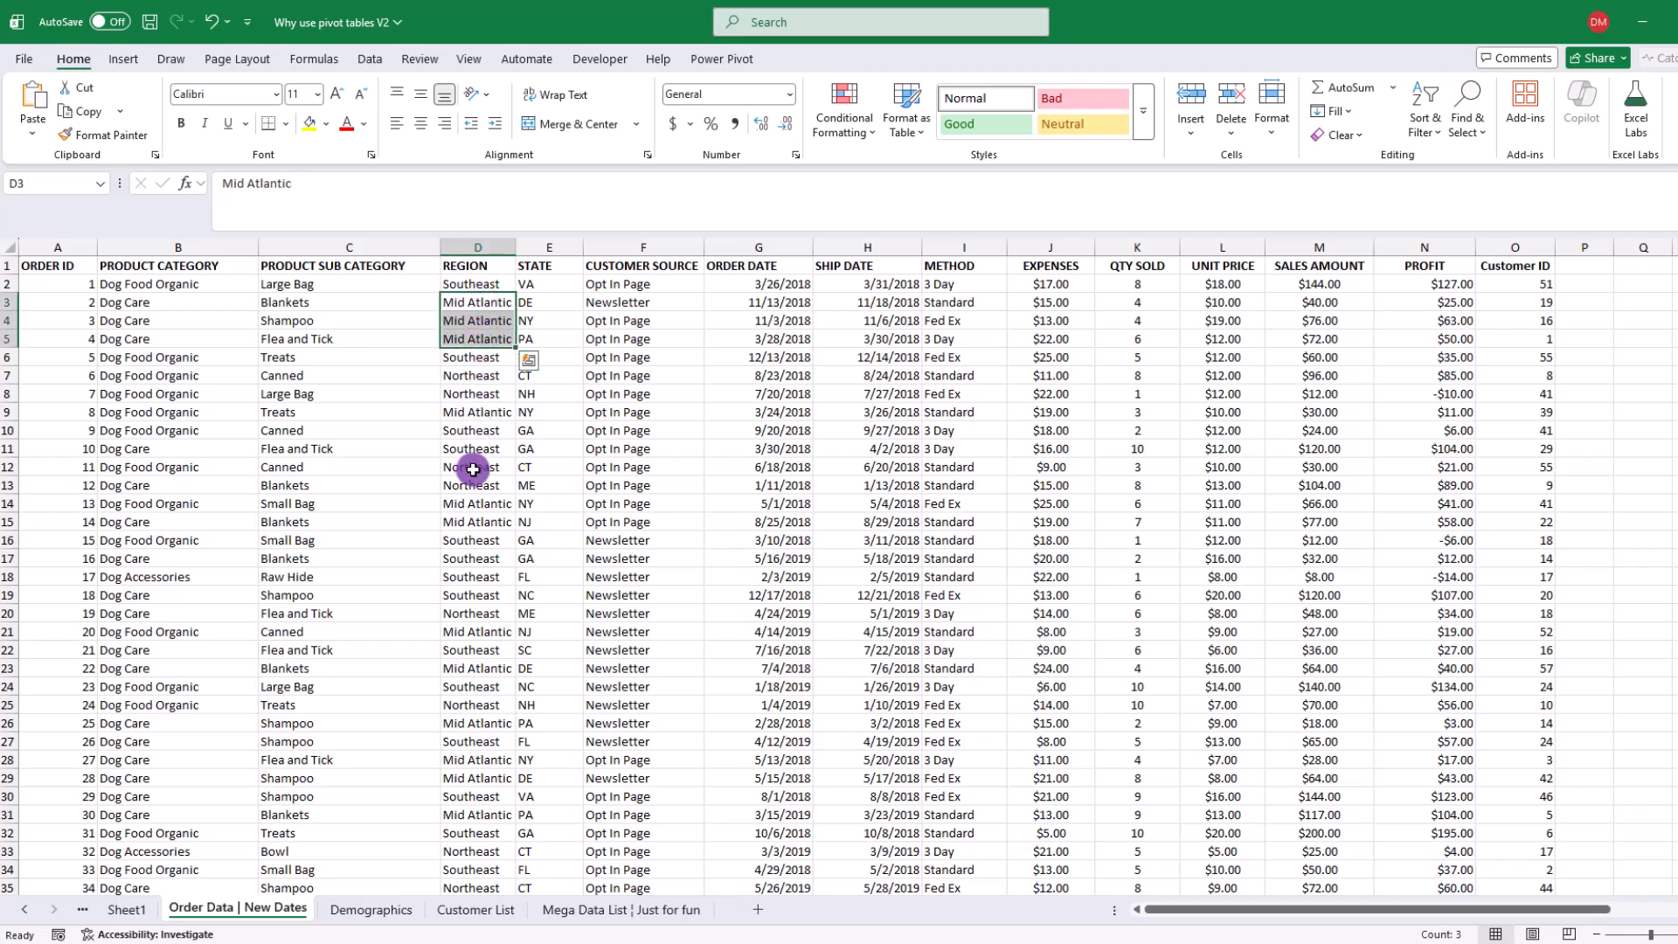
drag(480, 279, 472, 741)
click(465, 502)
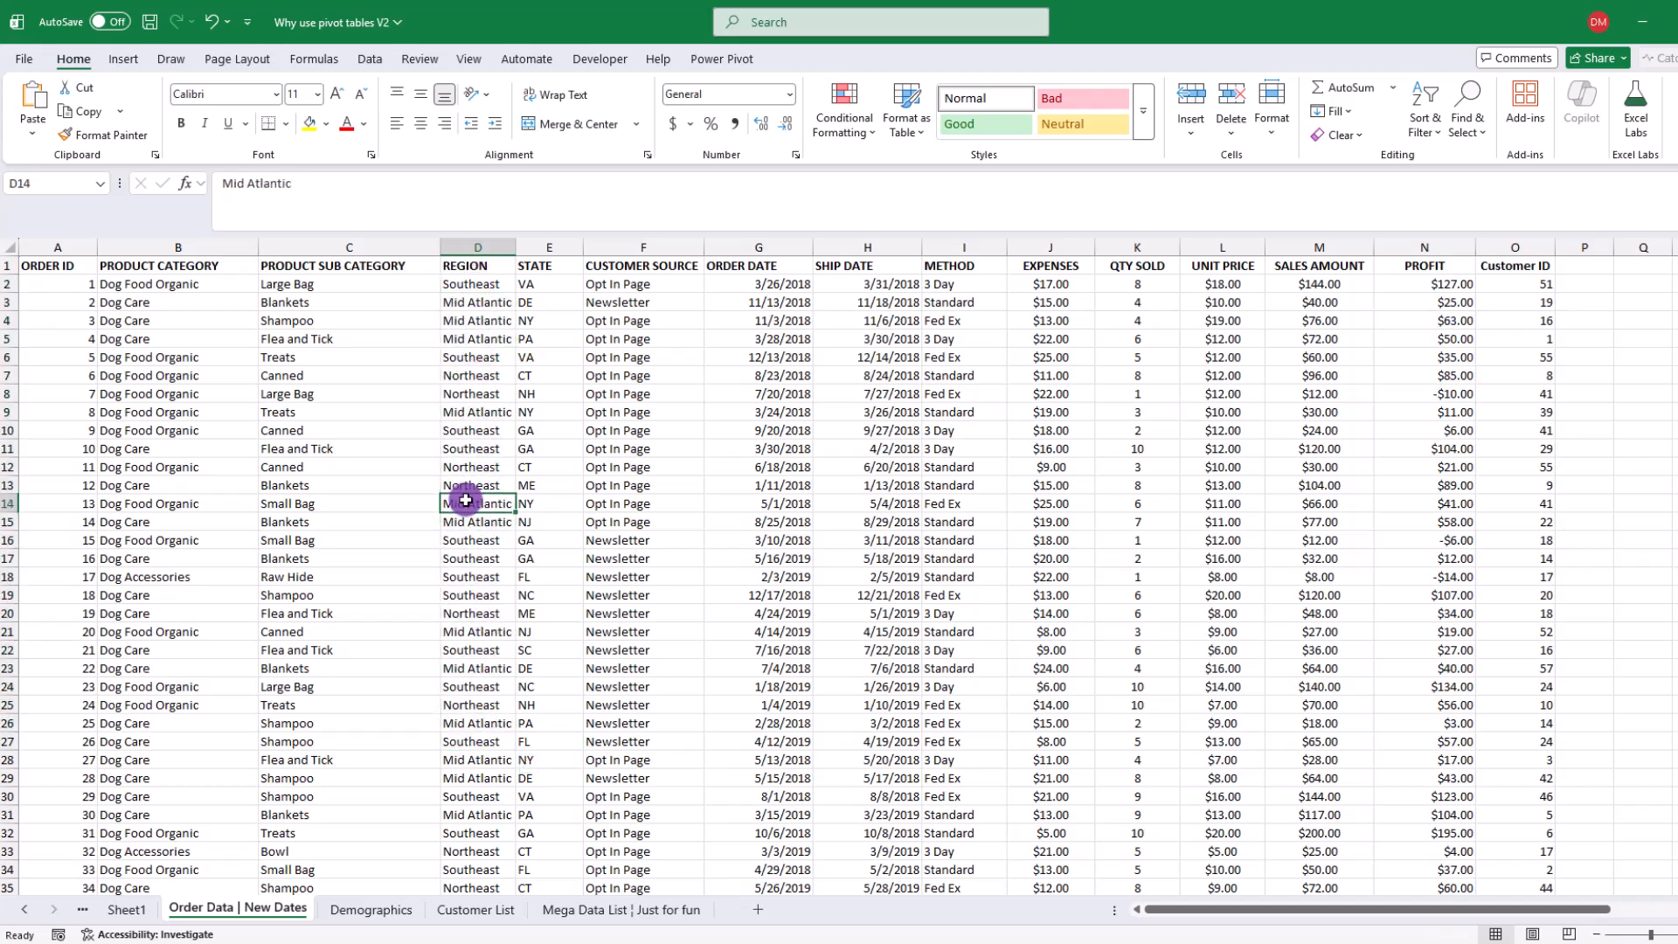
click(127, 909)
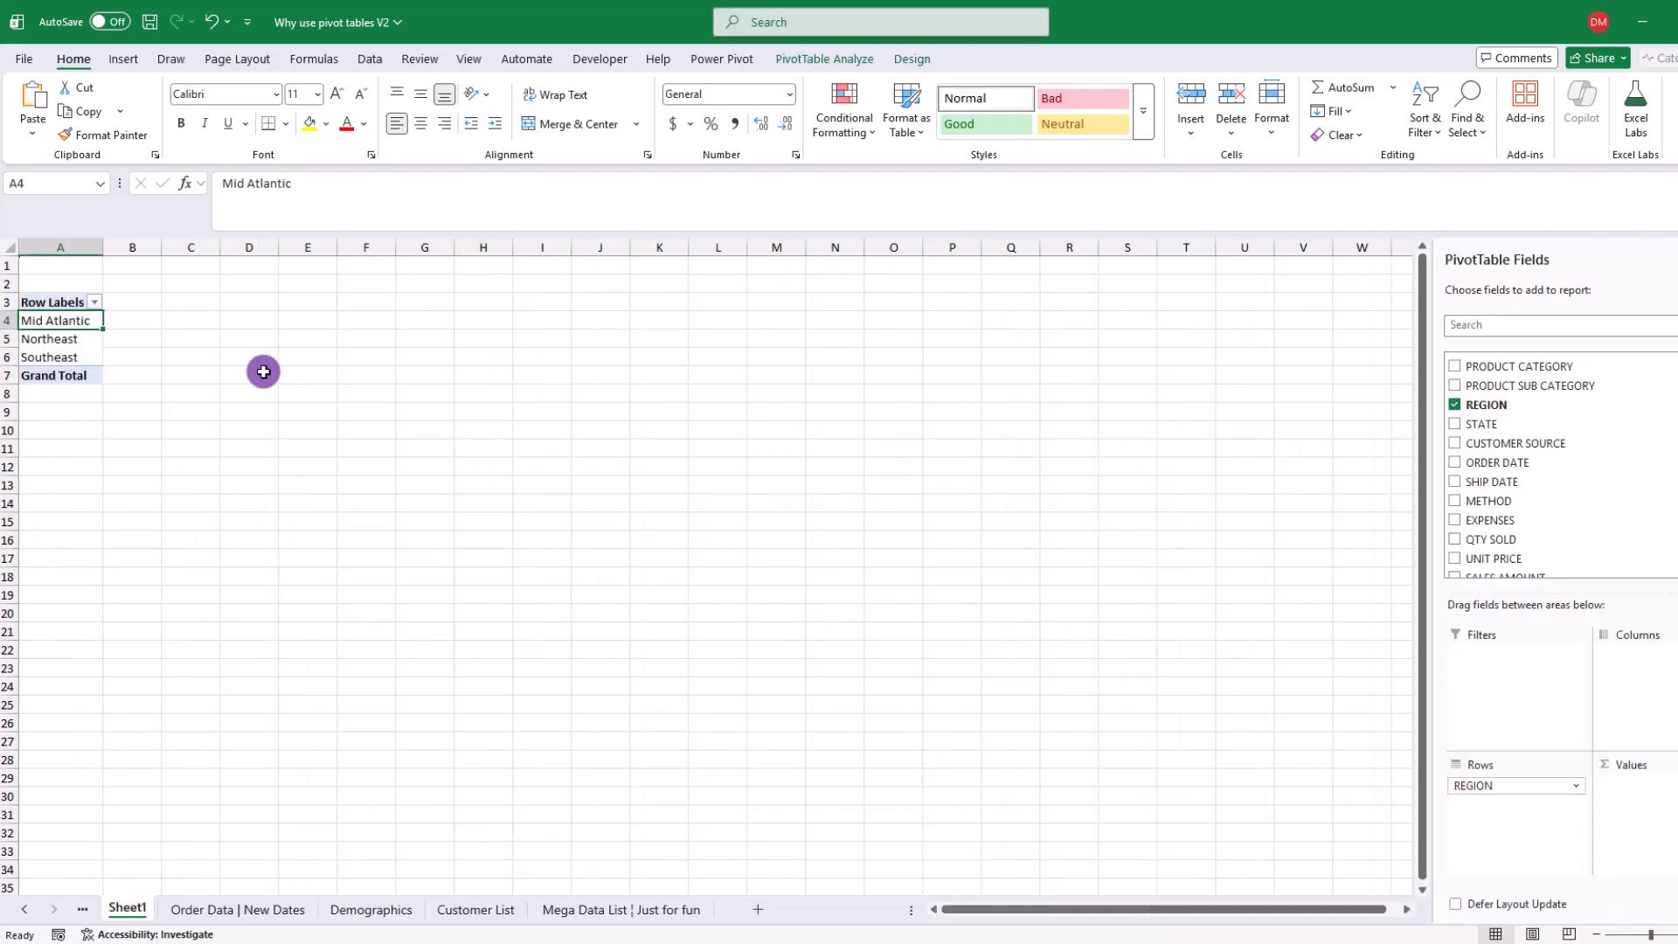
drag(75, 322, 71, 356)
click(74, 323)
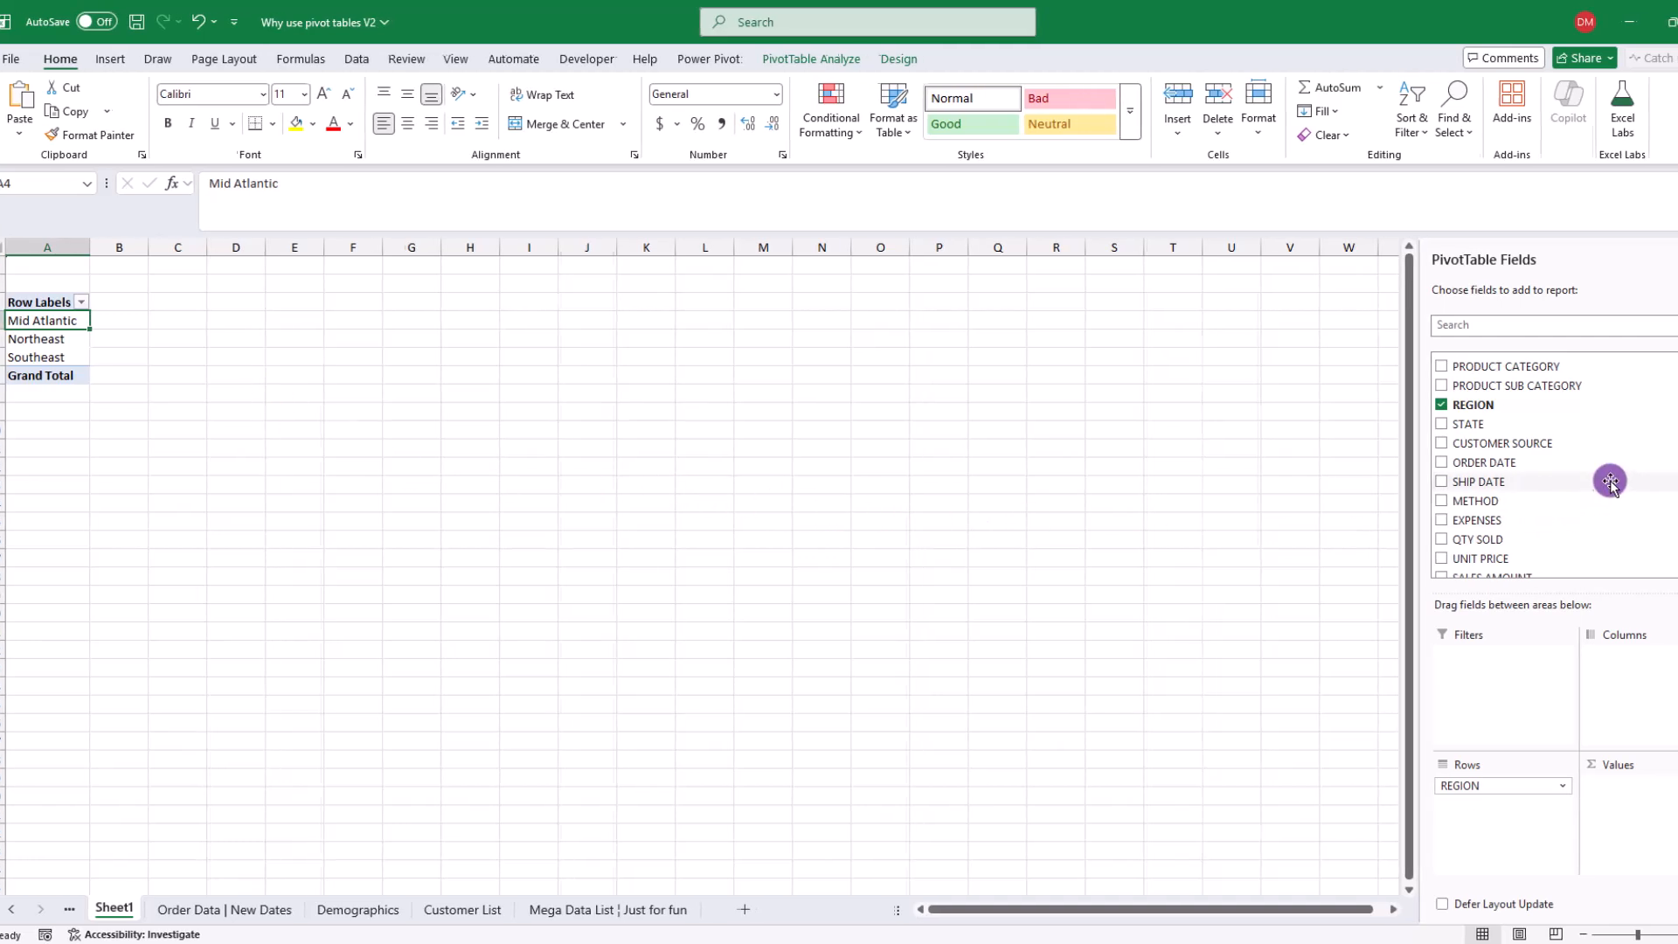
Add the SALES AMOUNT field to the pivot table's Values area and check the summed amounts by region
scroll(1559, 481, down, 1)
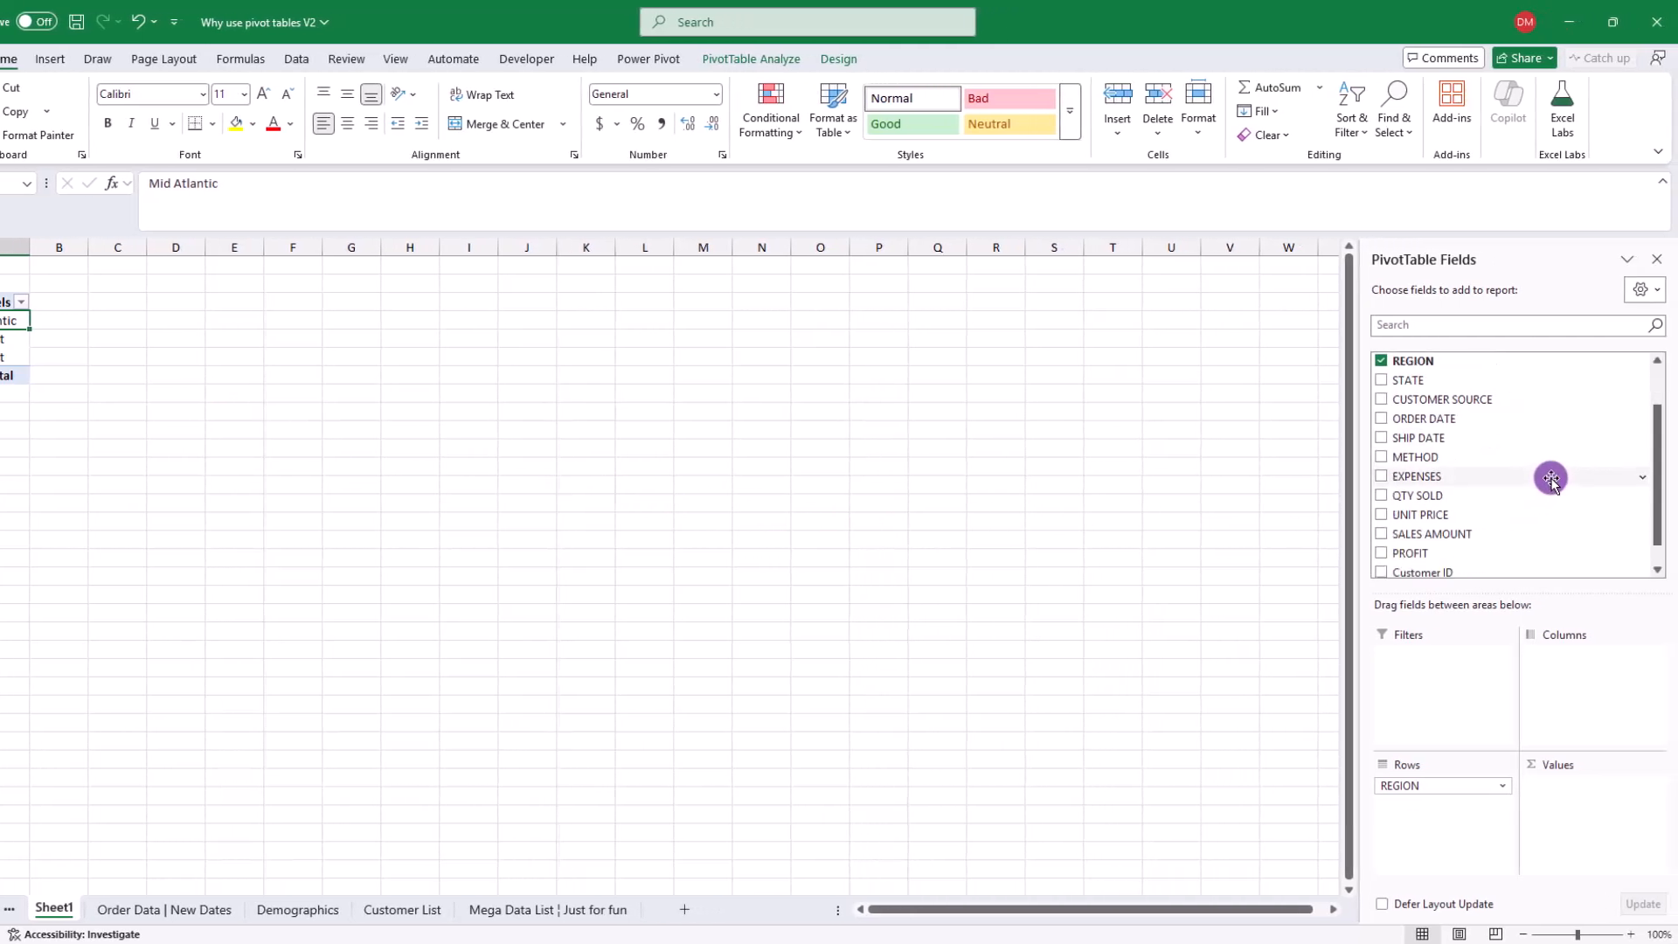
drag(1415, 534, 1596, 817)
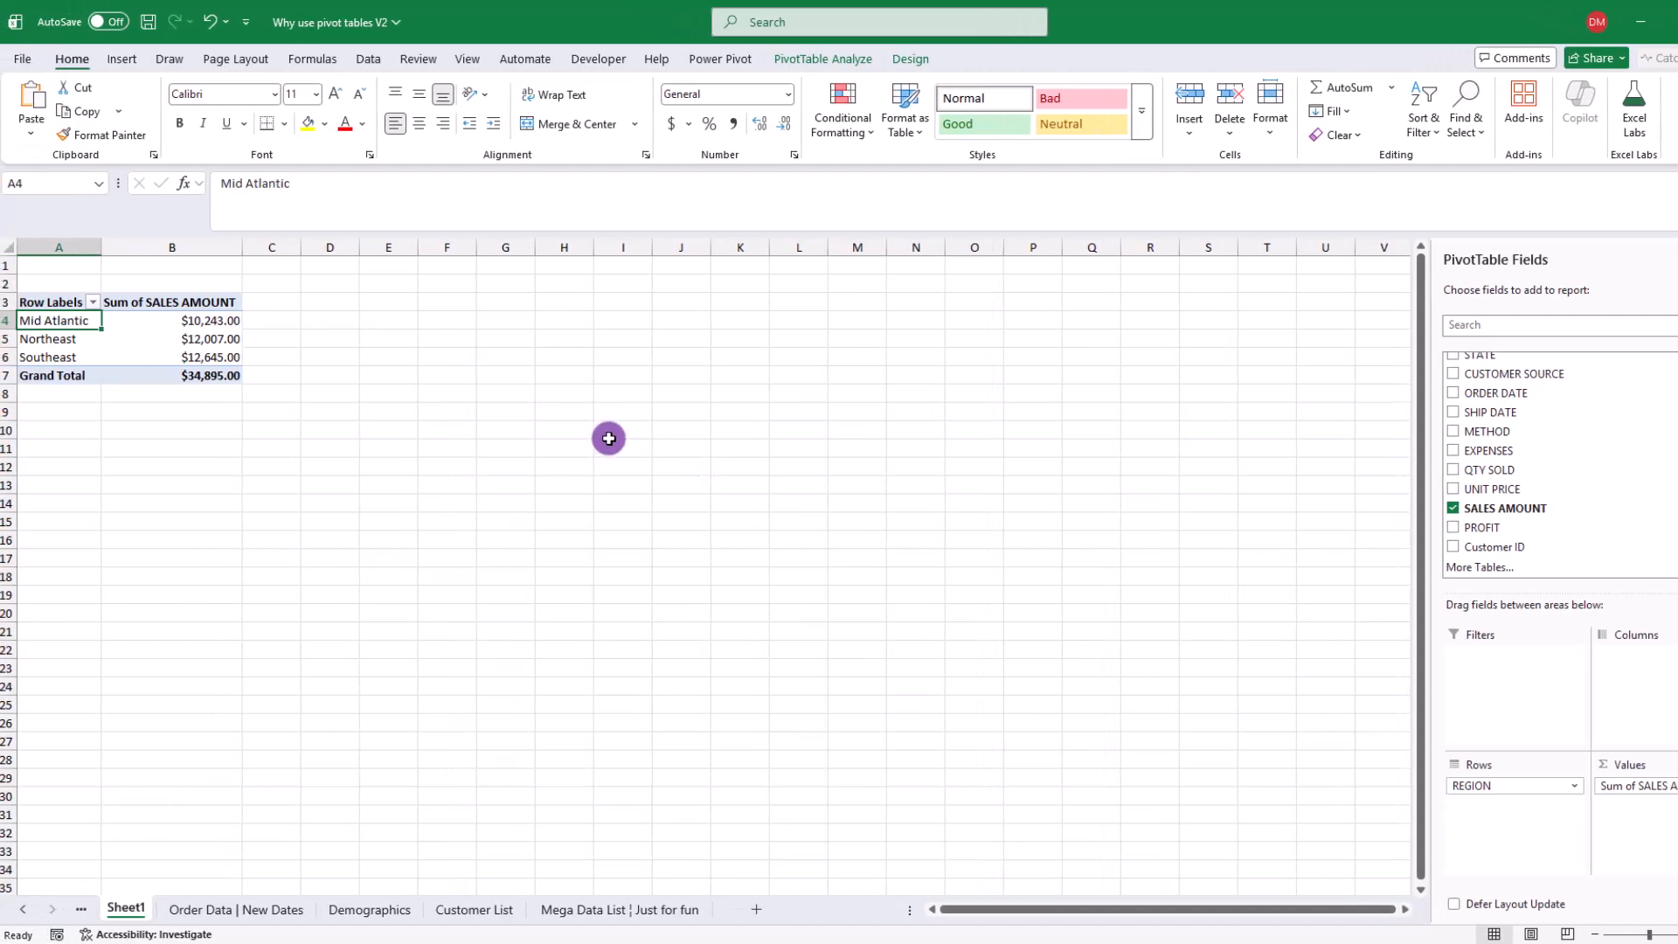
drag(221, 323, 210, 356)
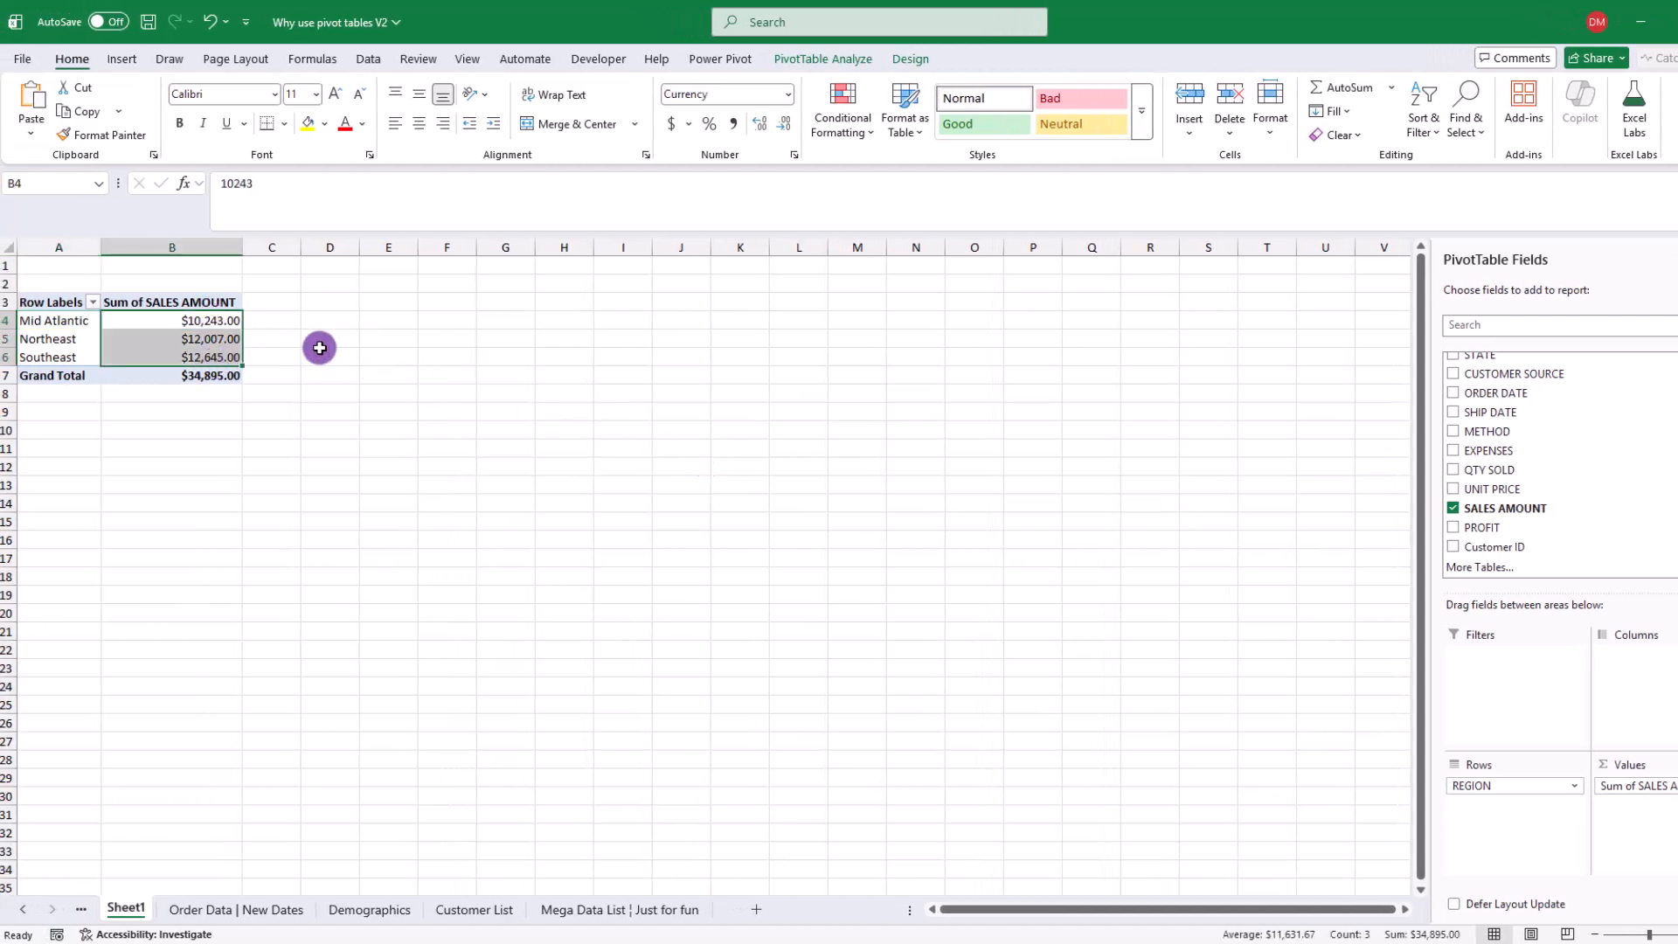
click(202, 316)
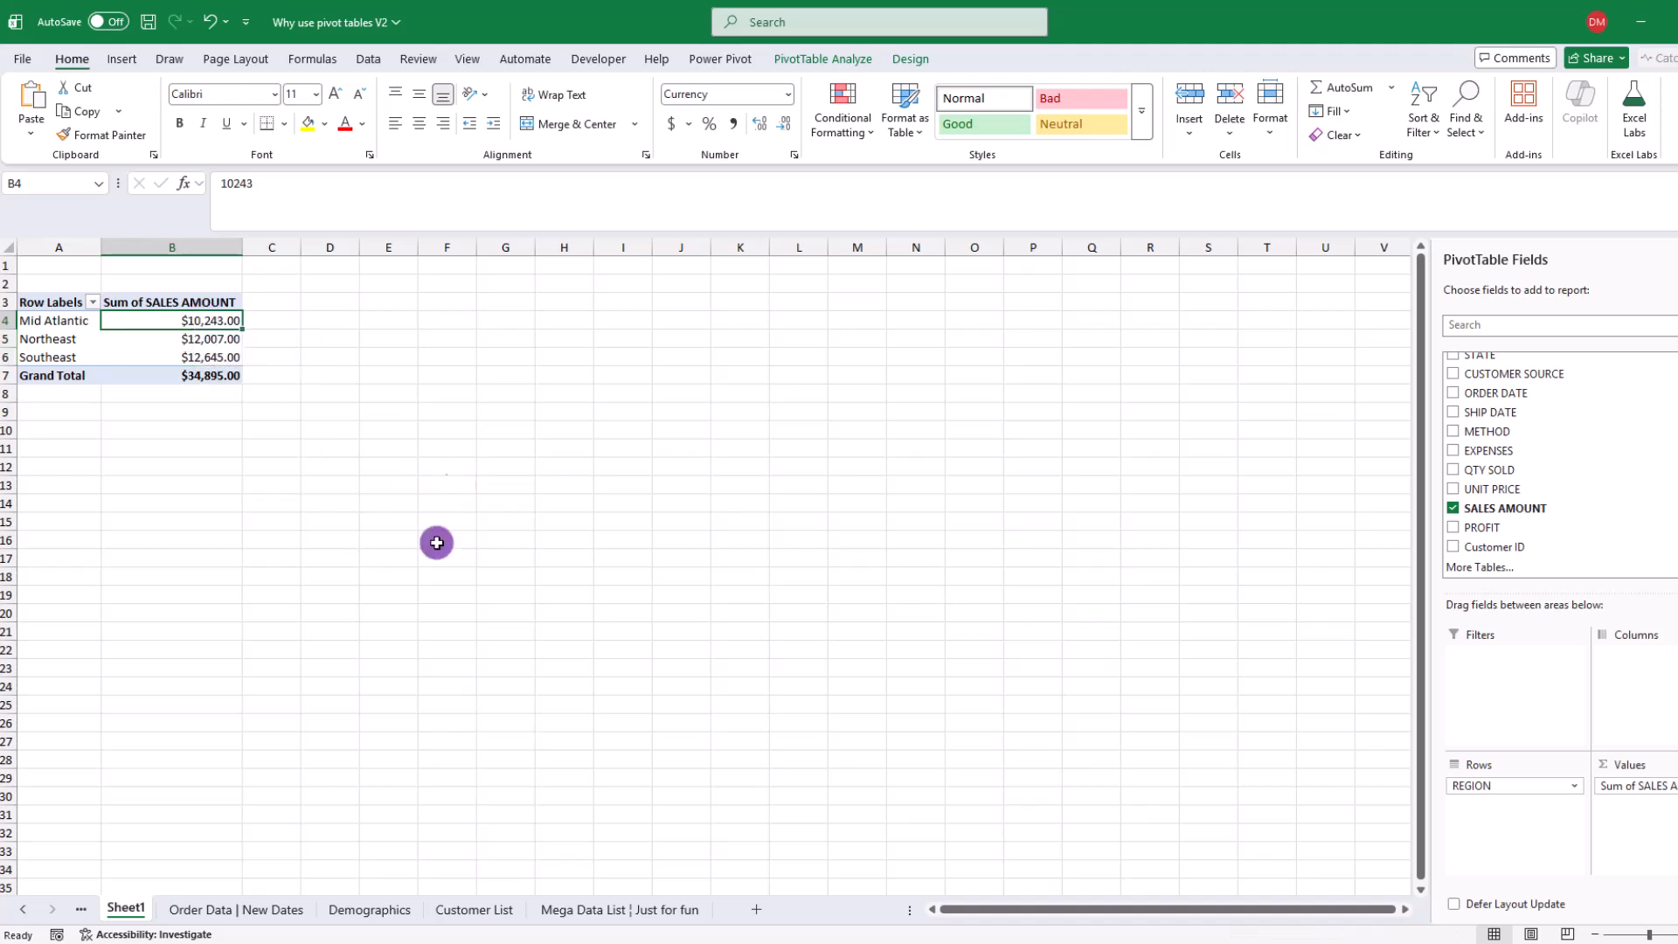
Examine the Mid Atlantic entries in the order data's REGION column together with values in the SALES AMOUNT column
click(283, 909)
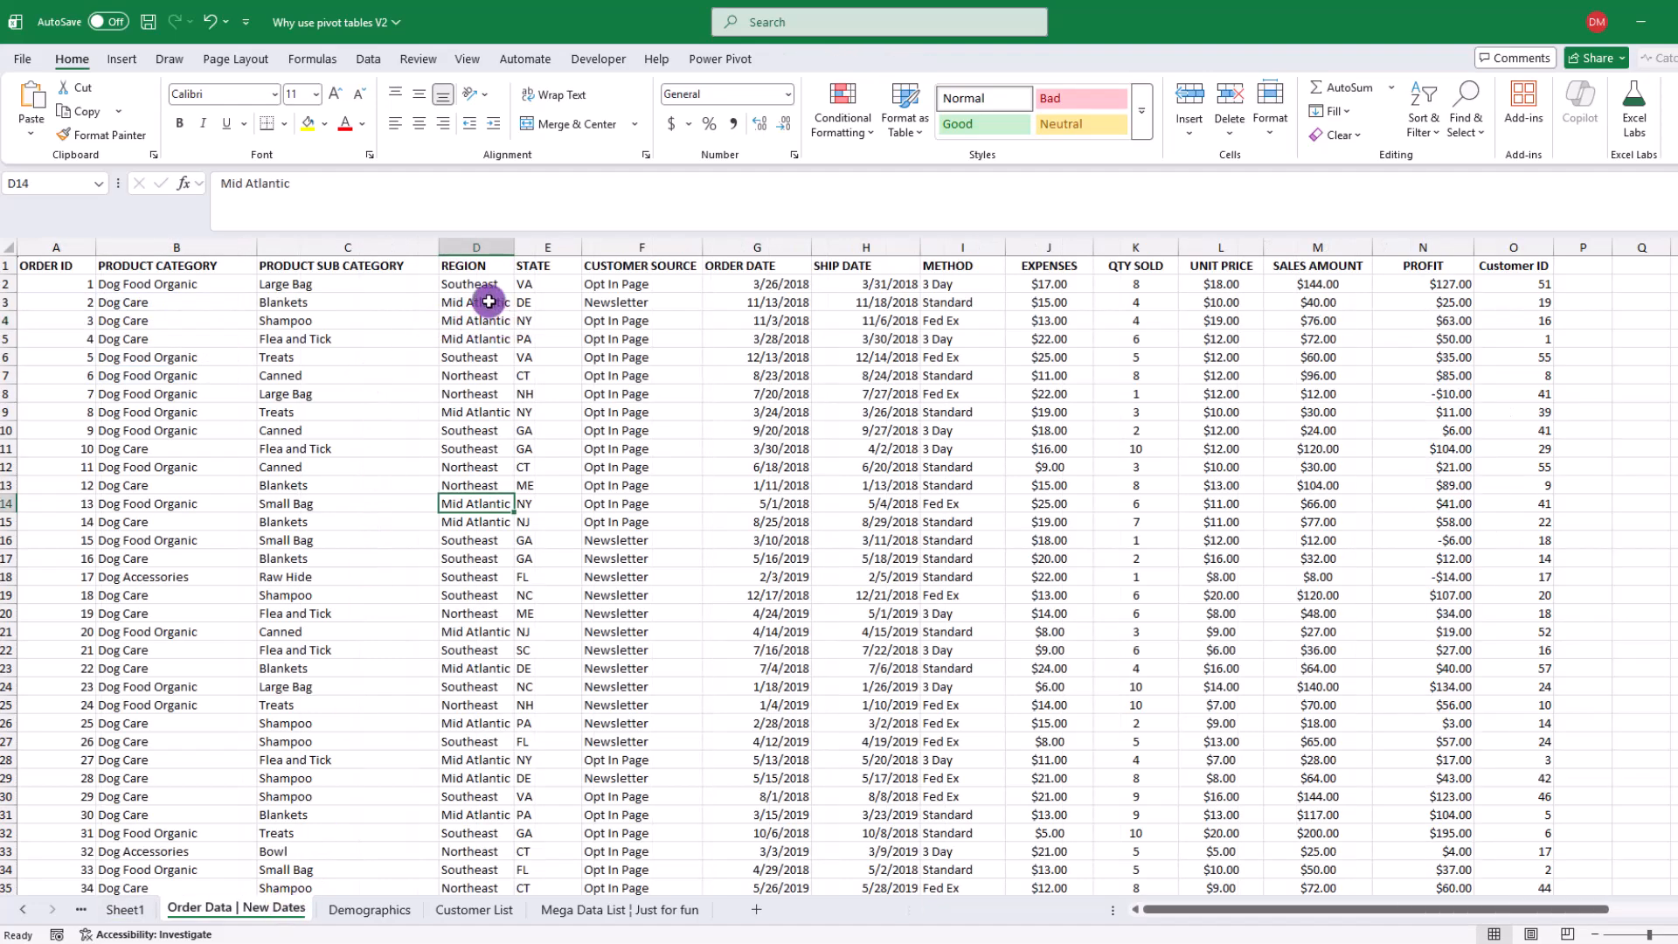
drag(481, 303, 479, 342)
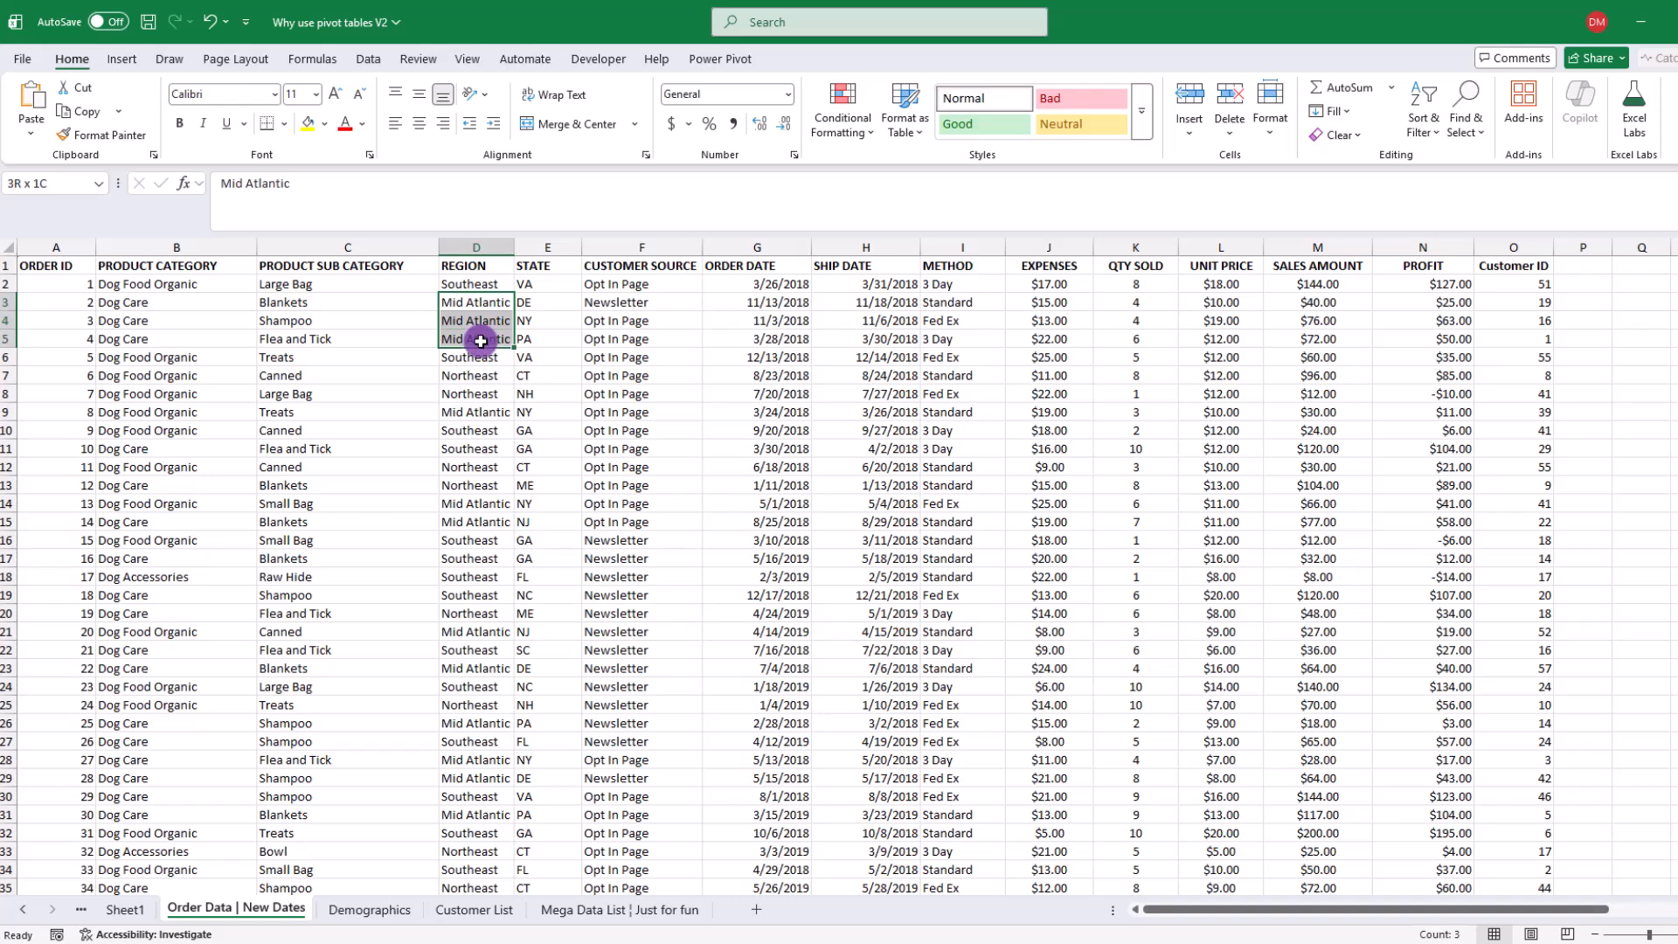
click(479, 418)
drag(483, 503, 483, 523)
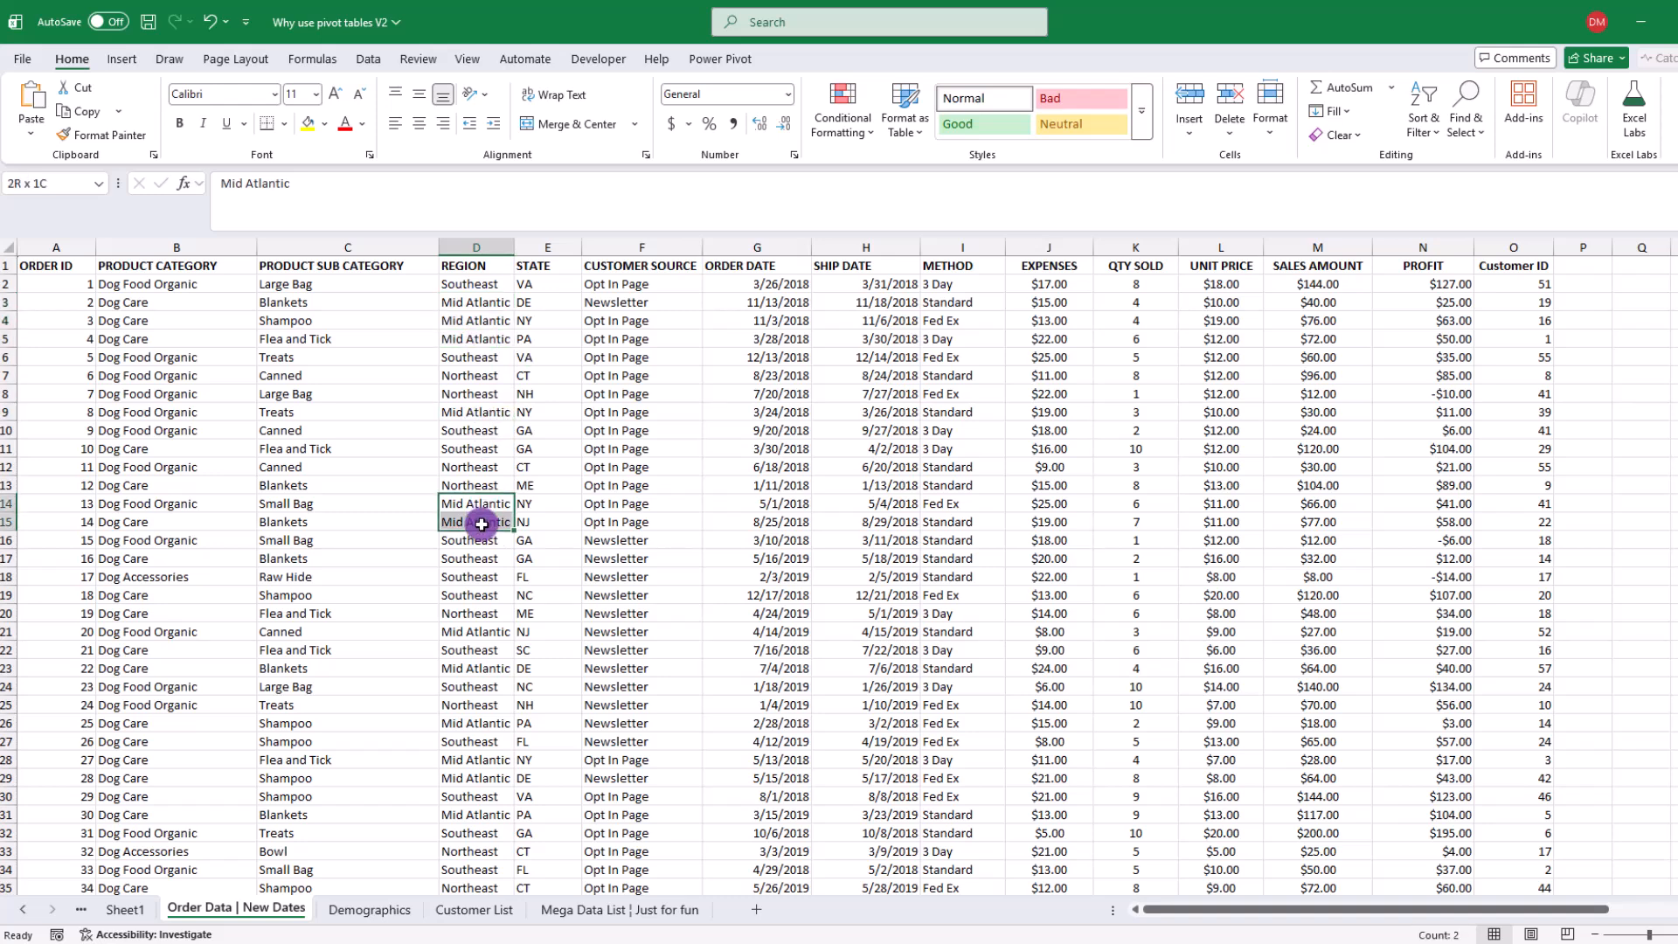
click(479, 631)
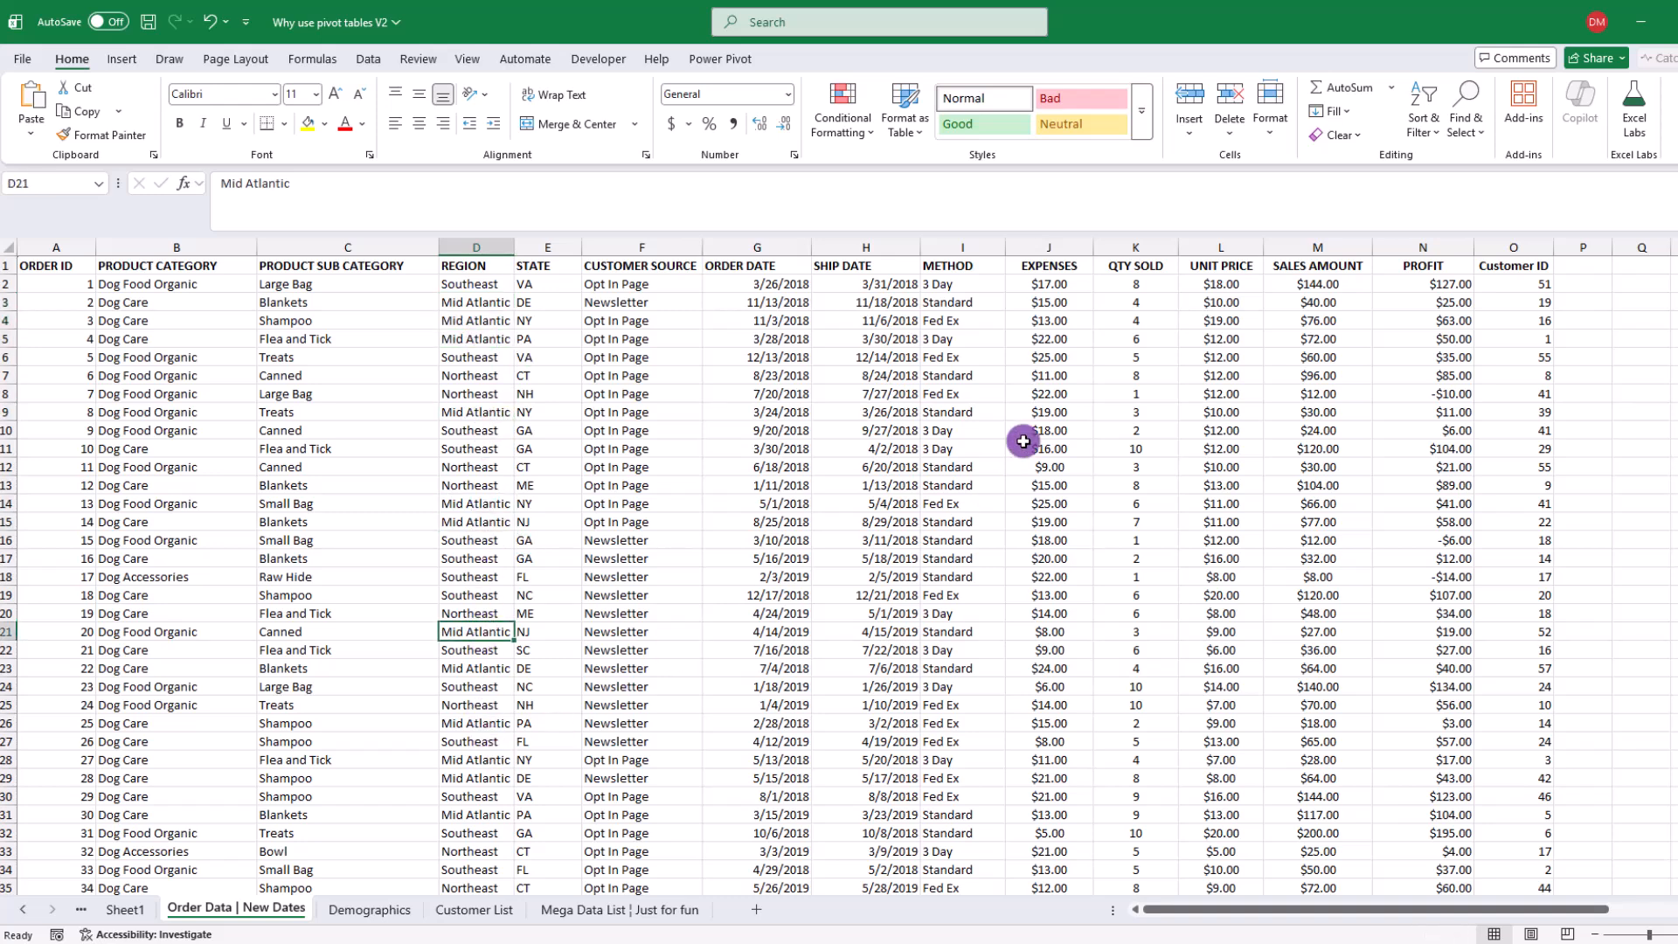
drag(479, 303, 481, 340)
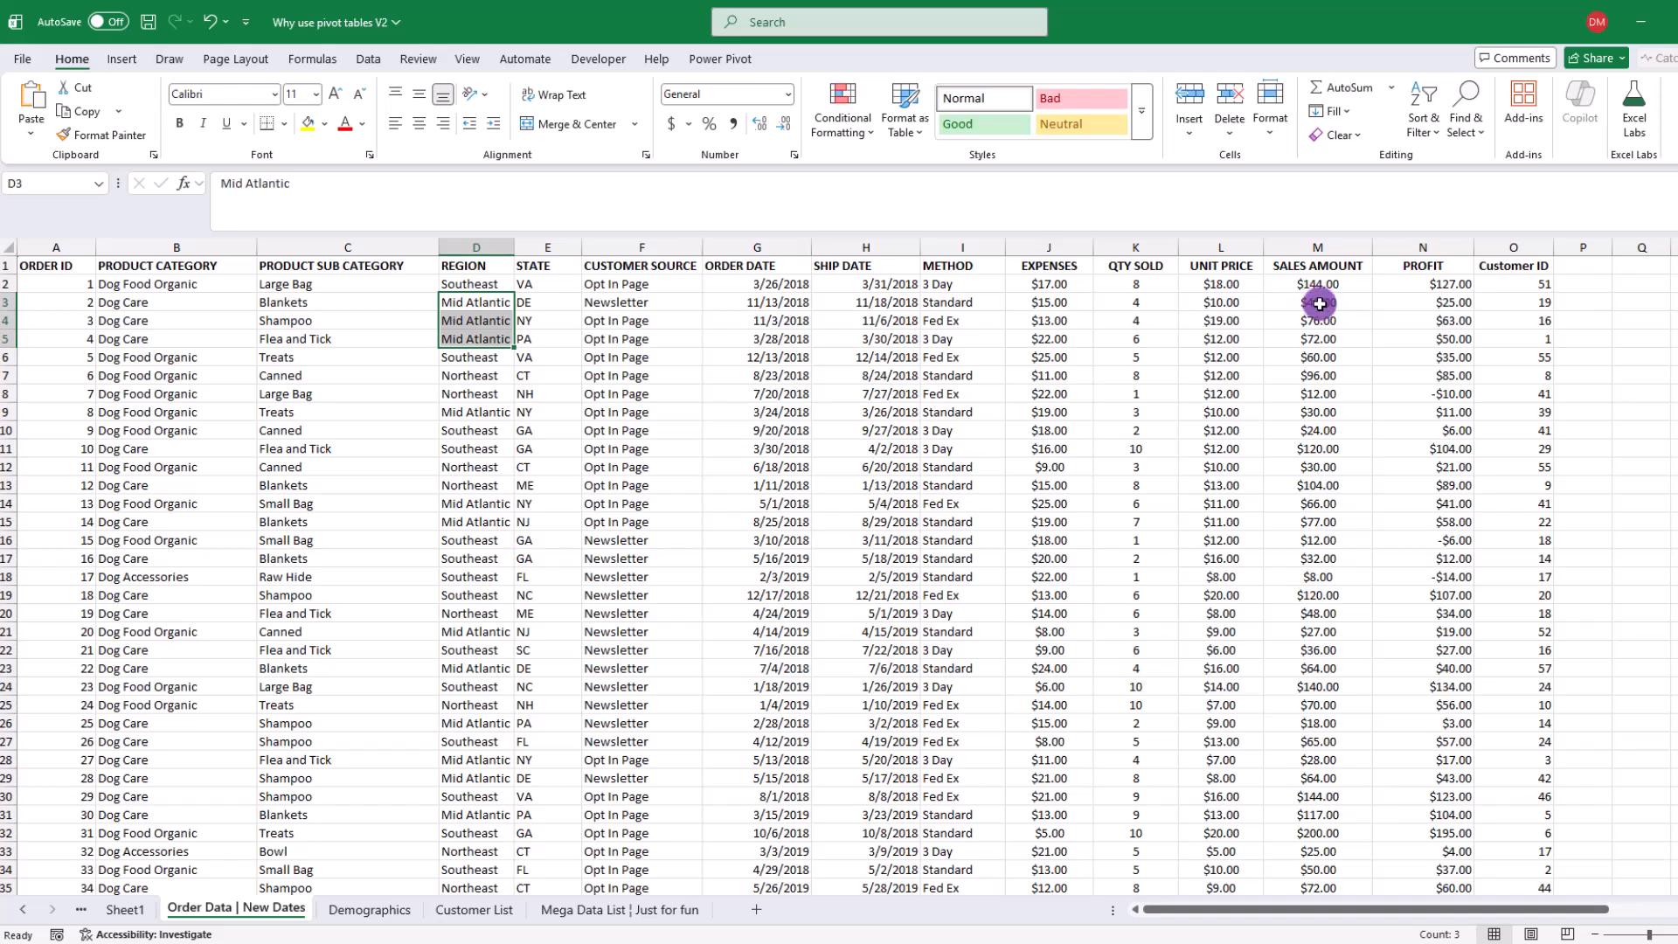
drag(1320, 304, 1319, 337)
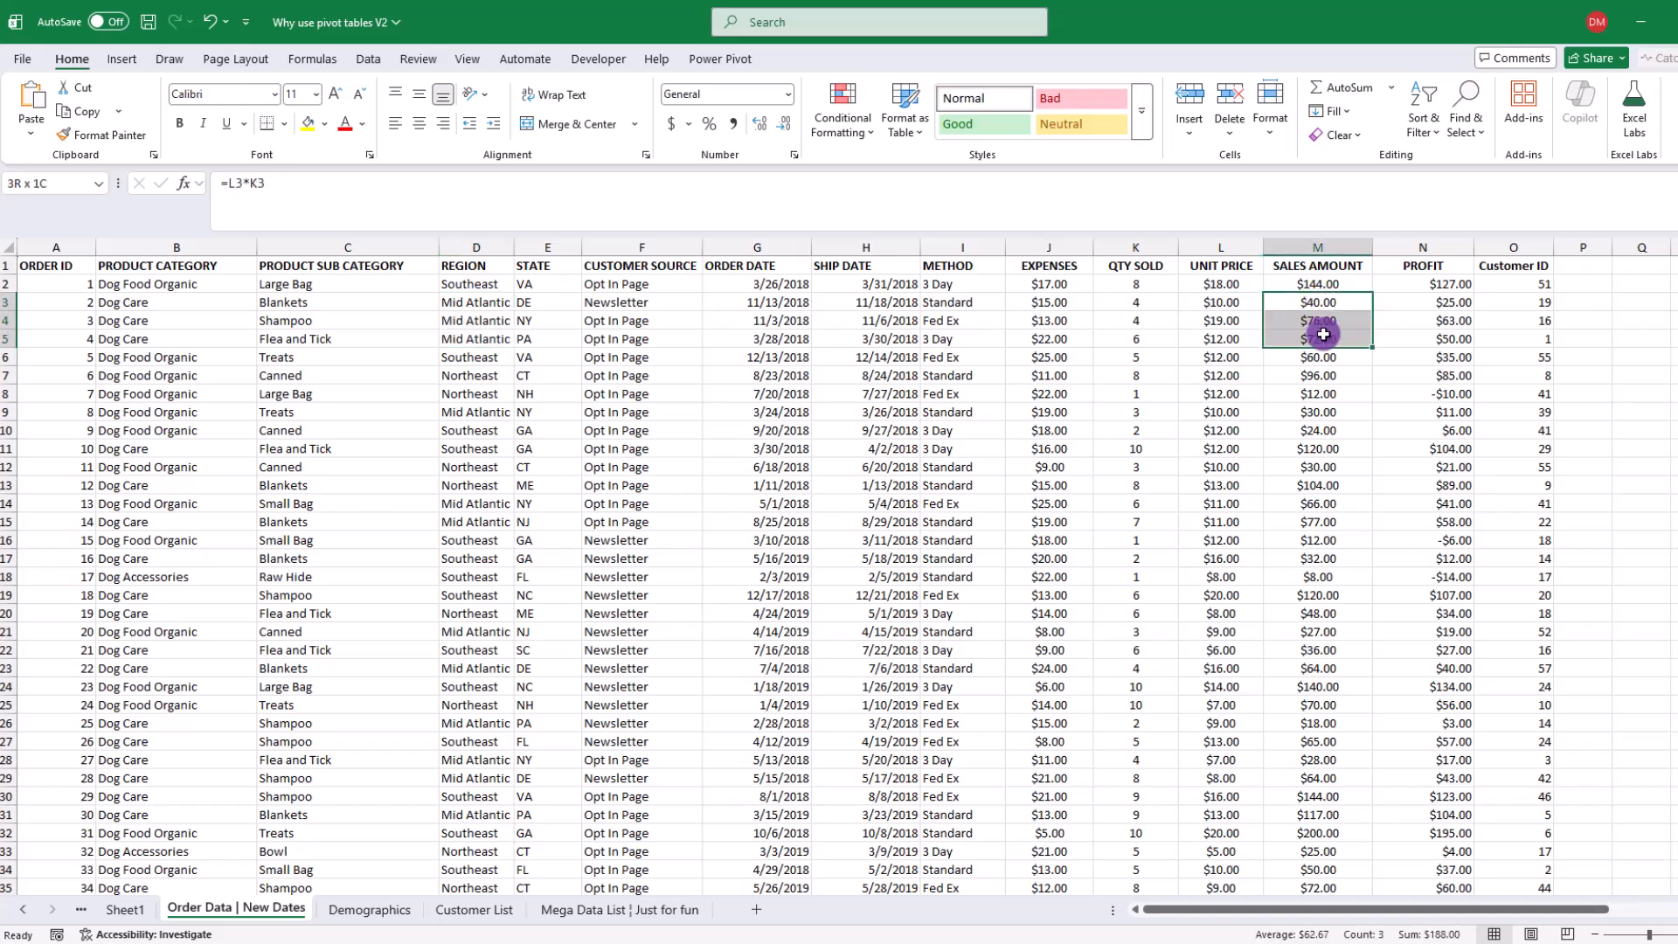
click(1319, 466)
drag(1320, 540, 1318, 569)
click(1345, 669)
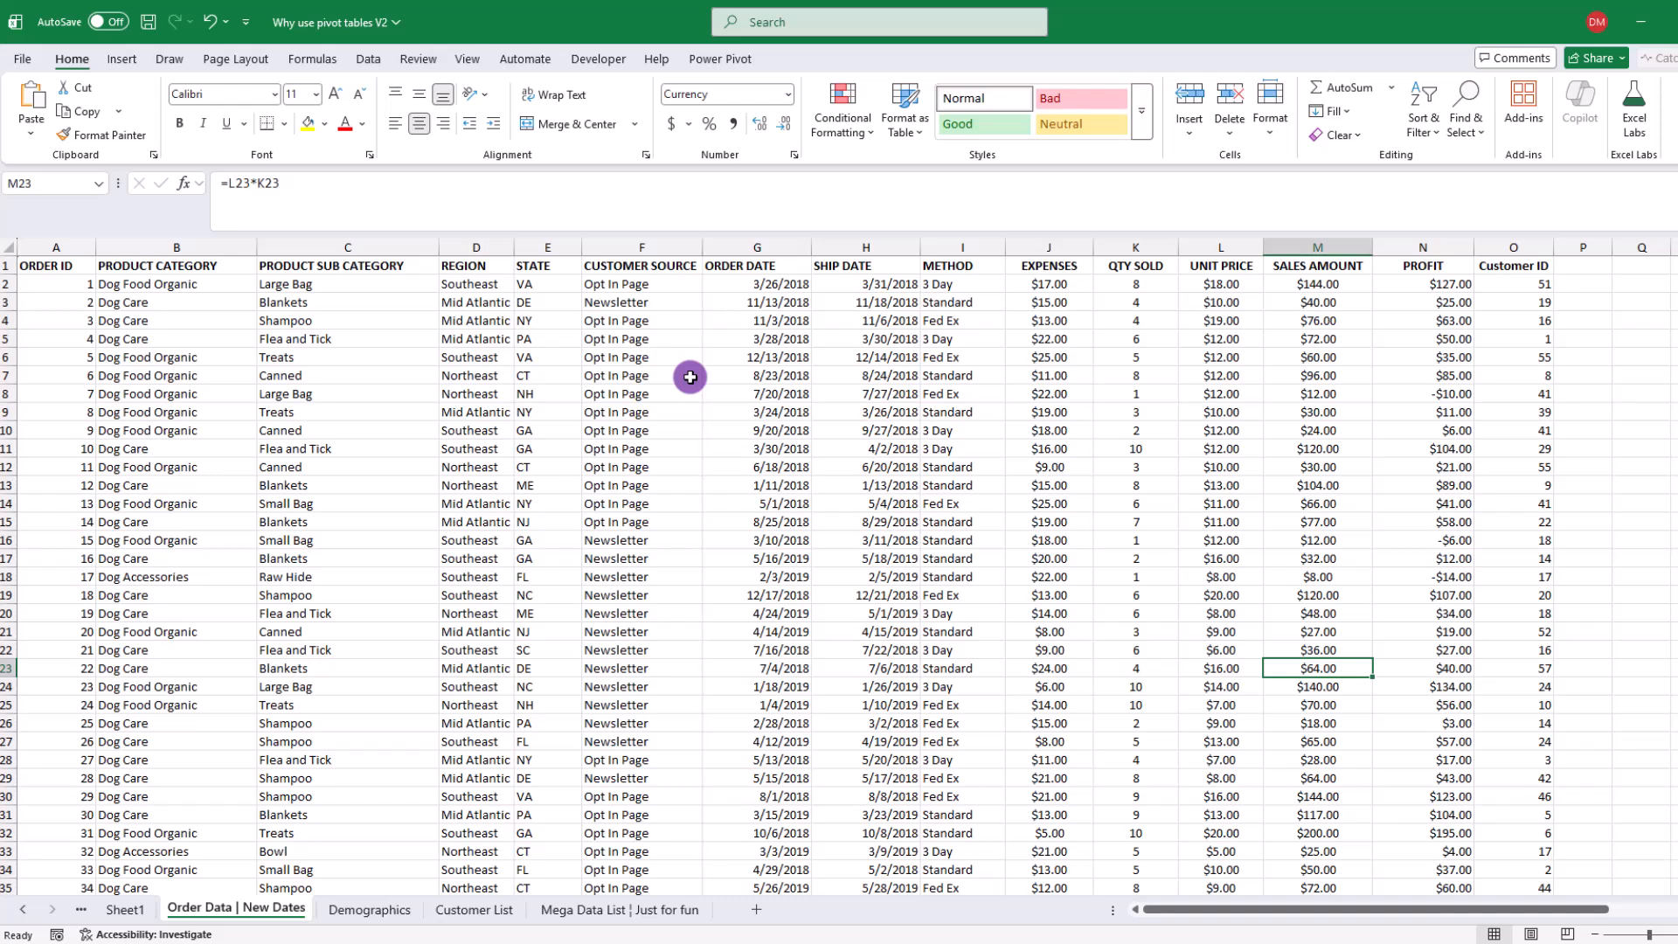
Review the Sheet1 pivot table's summed sales amounts for Northeast, Southeast and Mid Atlantic
click(125, 908)
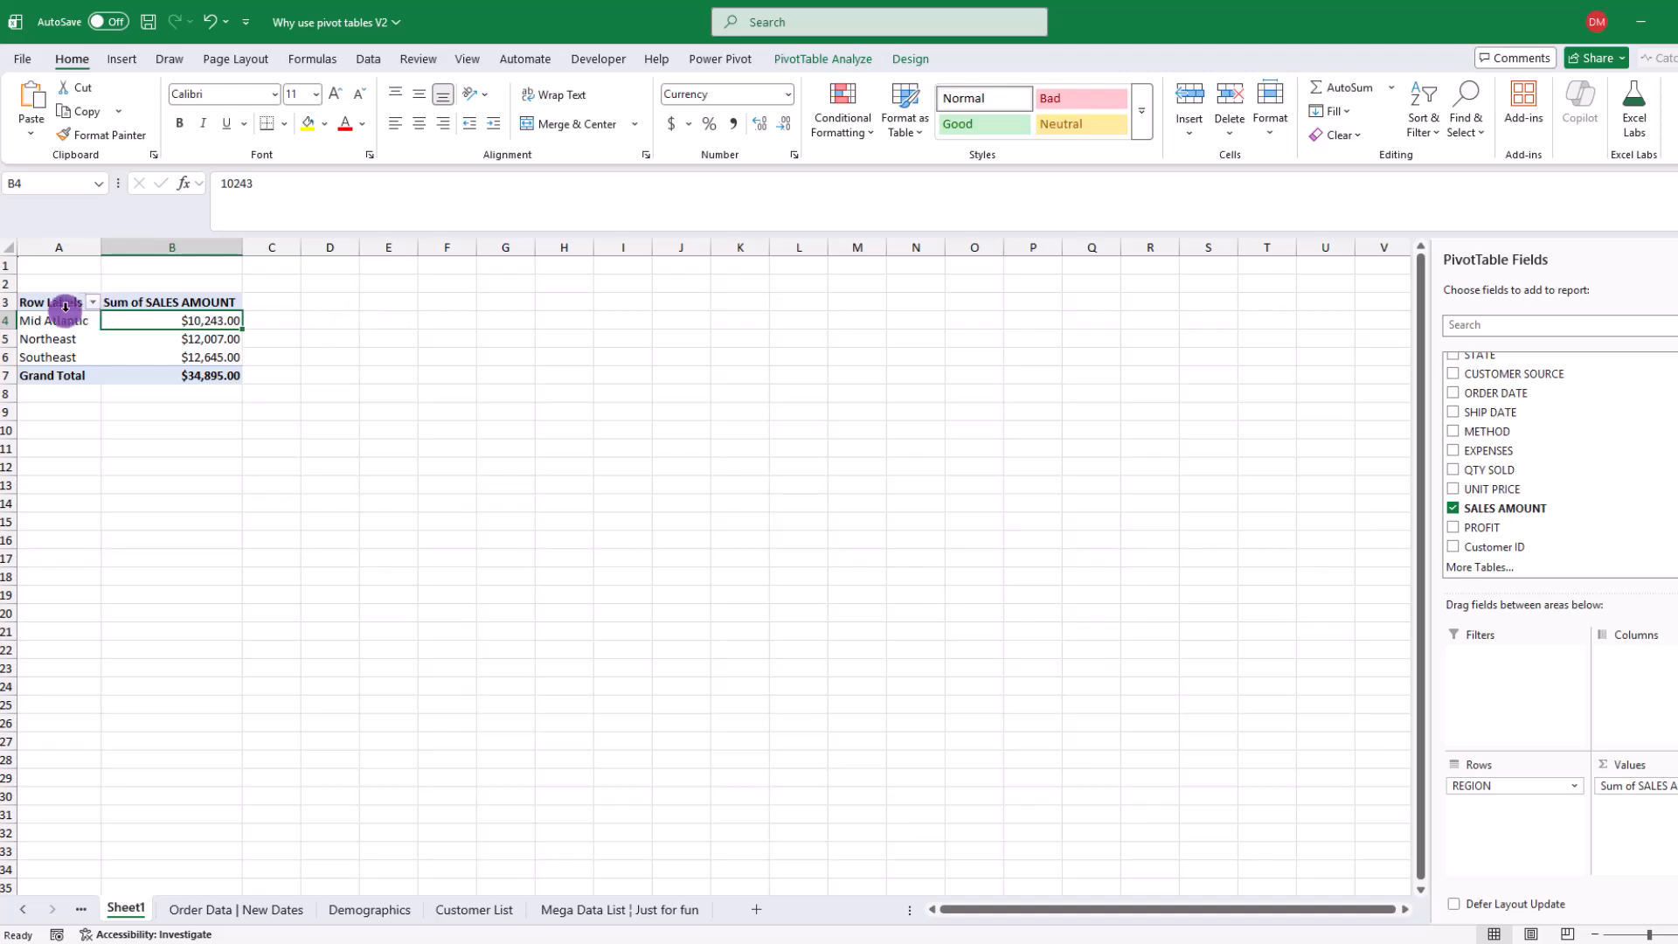
mouse_move(58, 323)
mouse_down()
mouse_move(169, 320)
mouse_move(206, 341)
mouse_move(74, 341)
mouse_up()
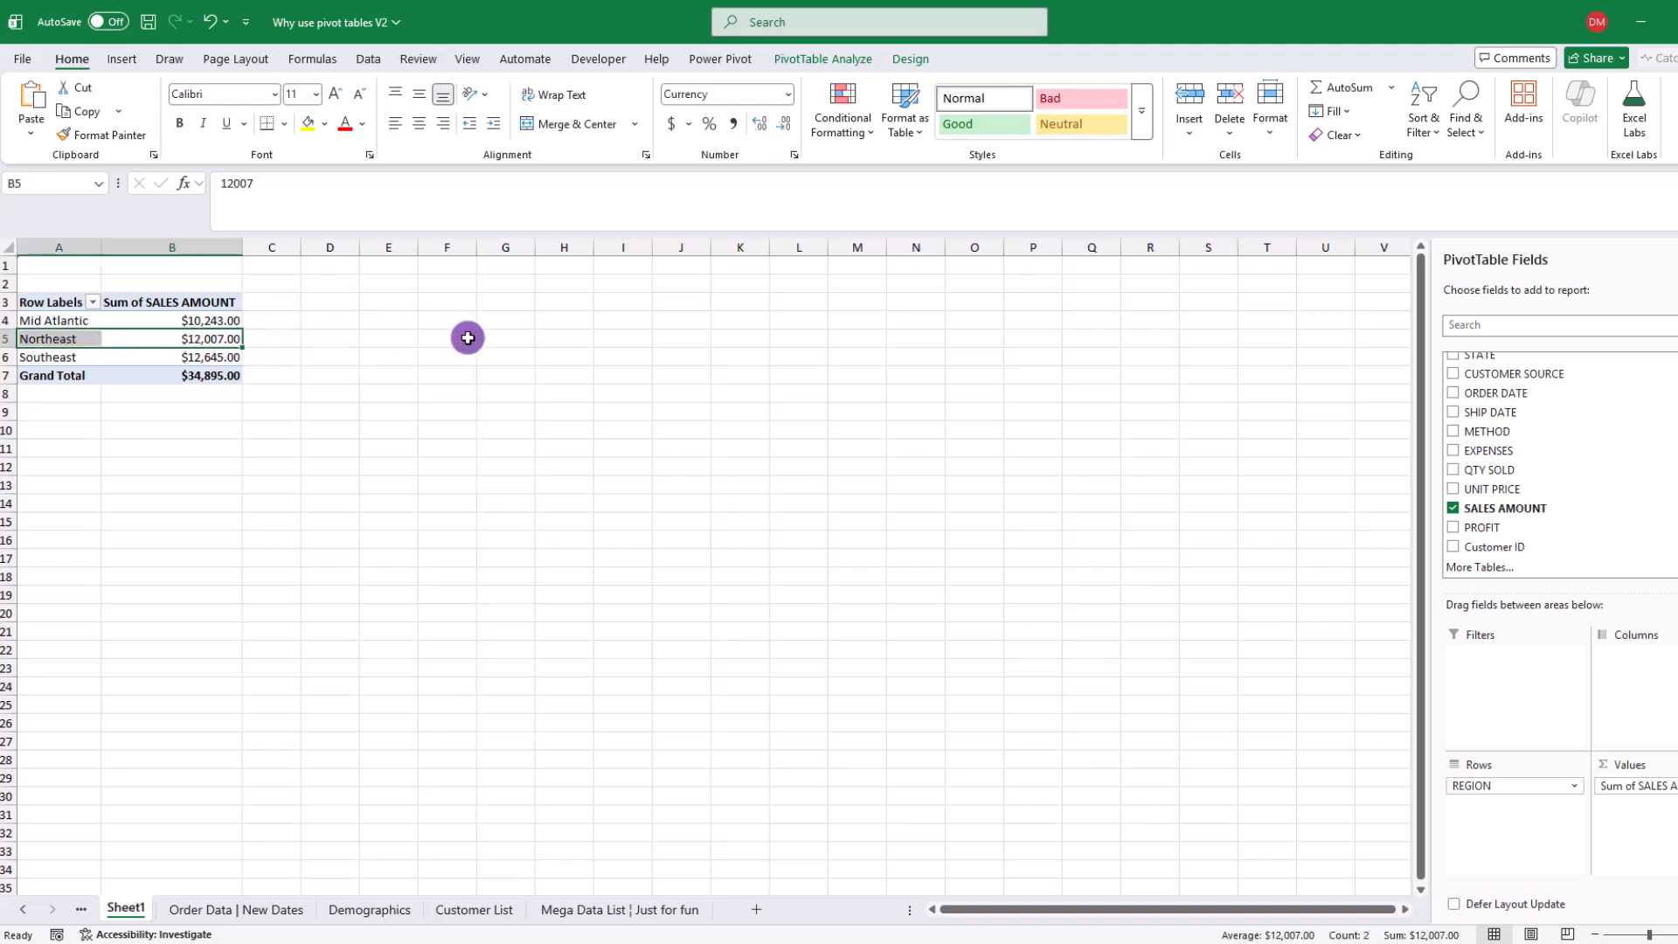
click(209, 356)
drag(209, 355, 102, 356)
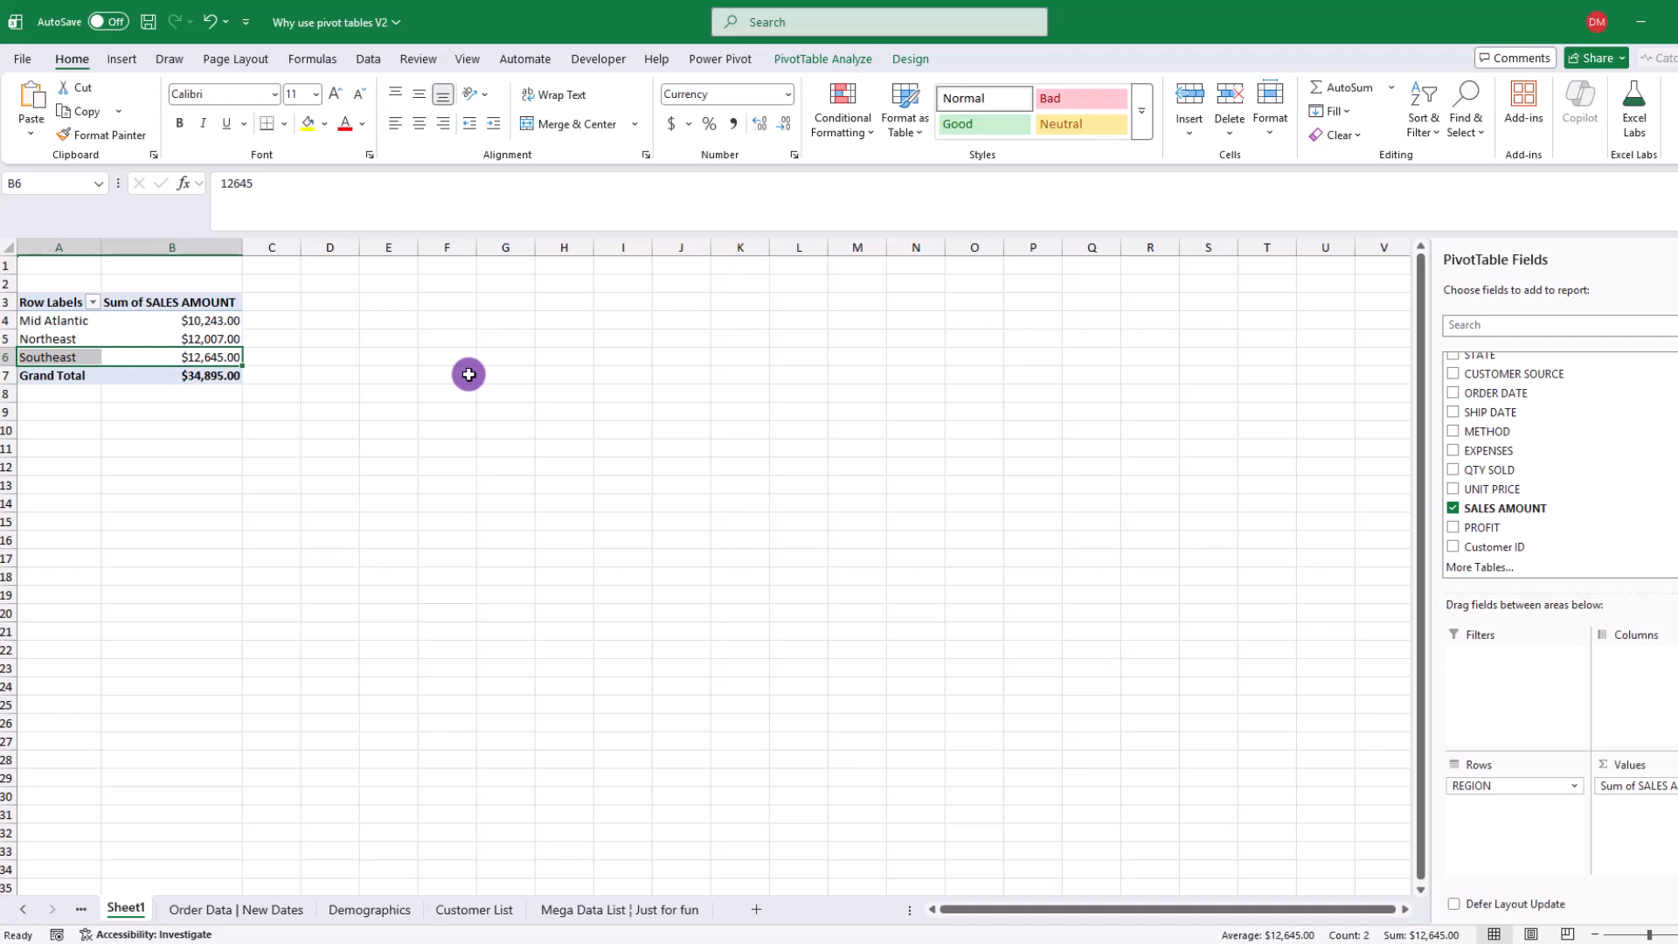
click(232, 320)
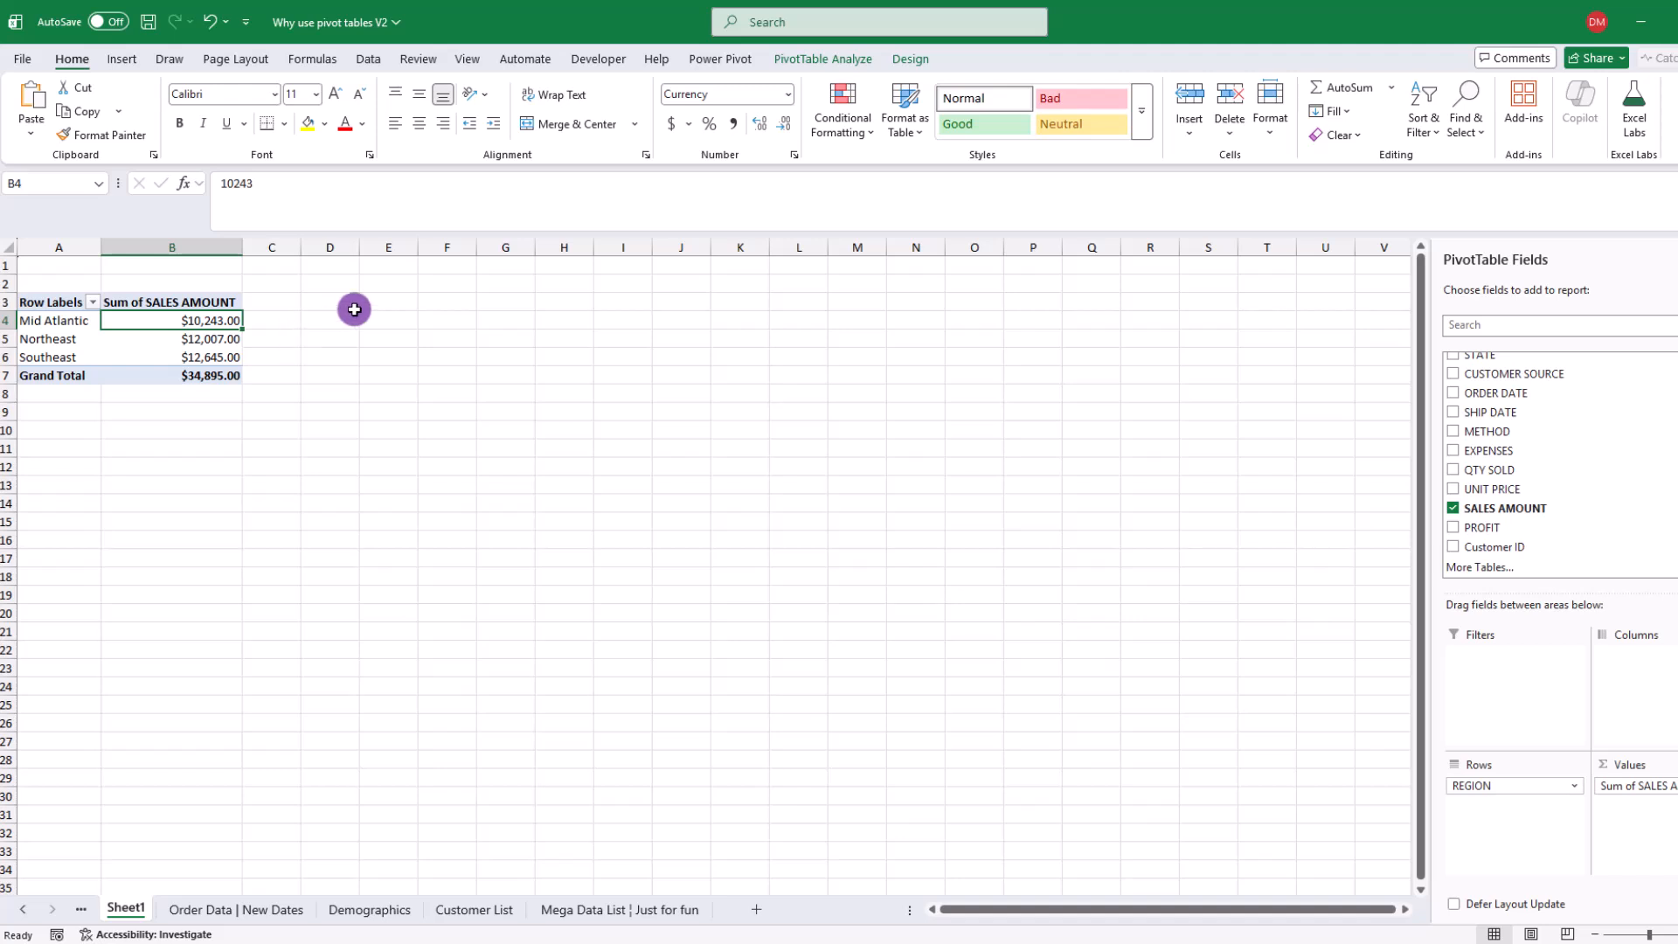
Clear all fields from the region pivot table on Sheet1 and select the empty report's first cell, A3
click(839, 61)
click(799, 131)
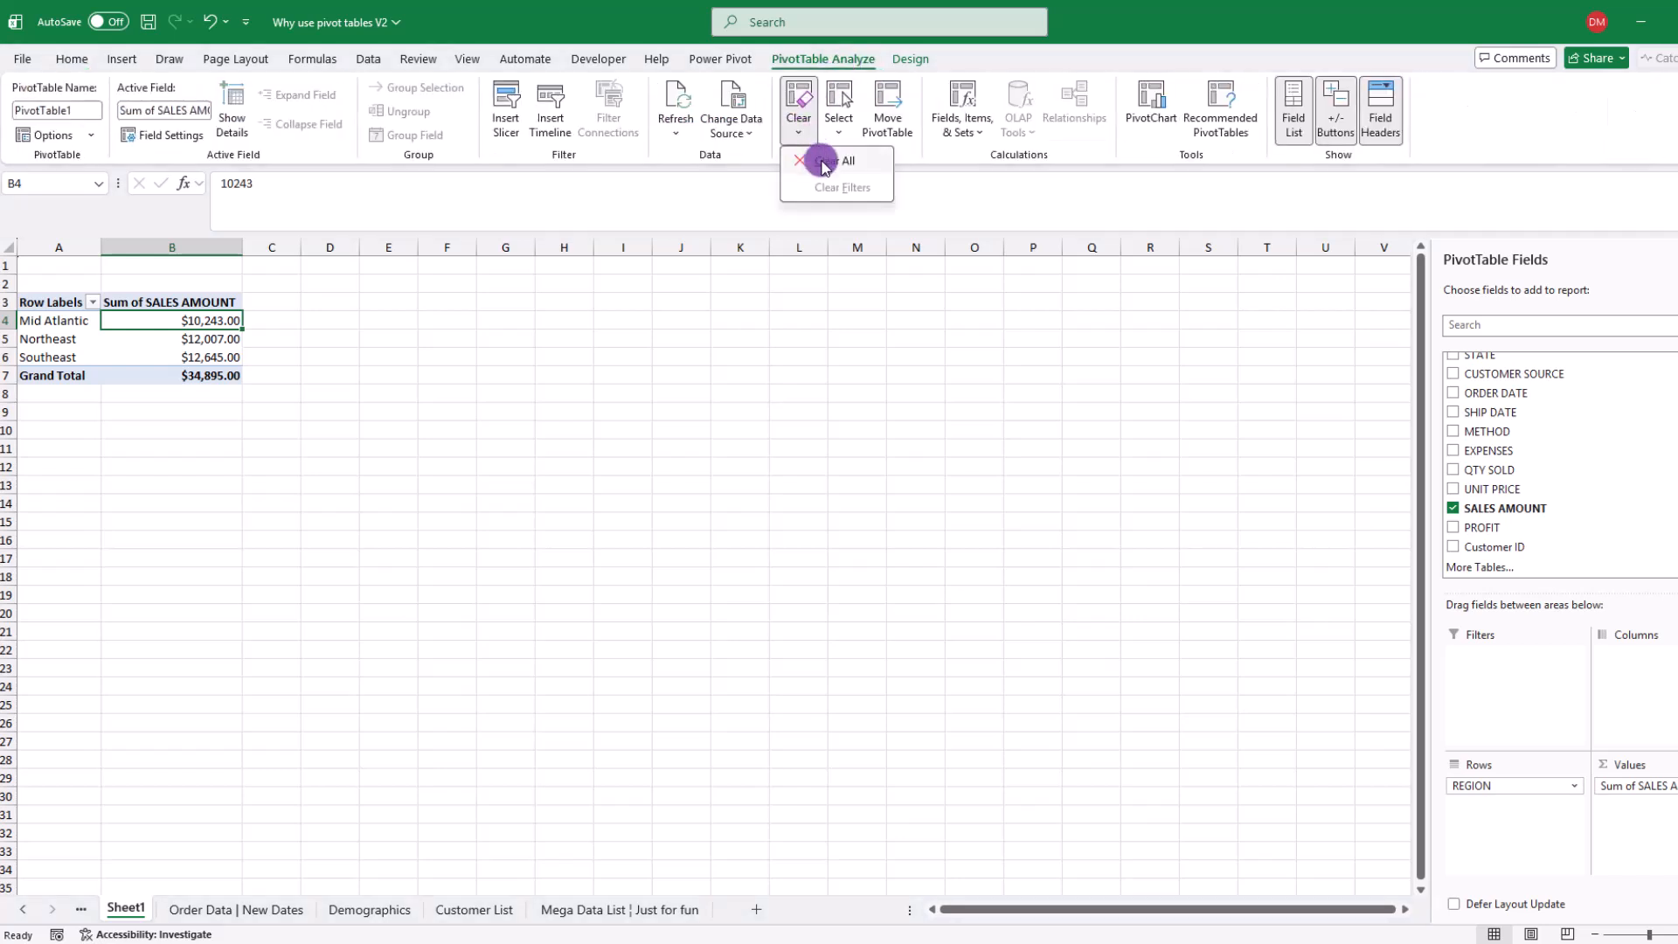
click(822, 162)
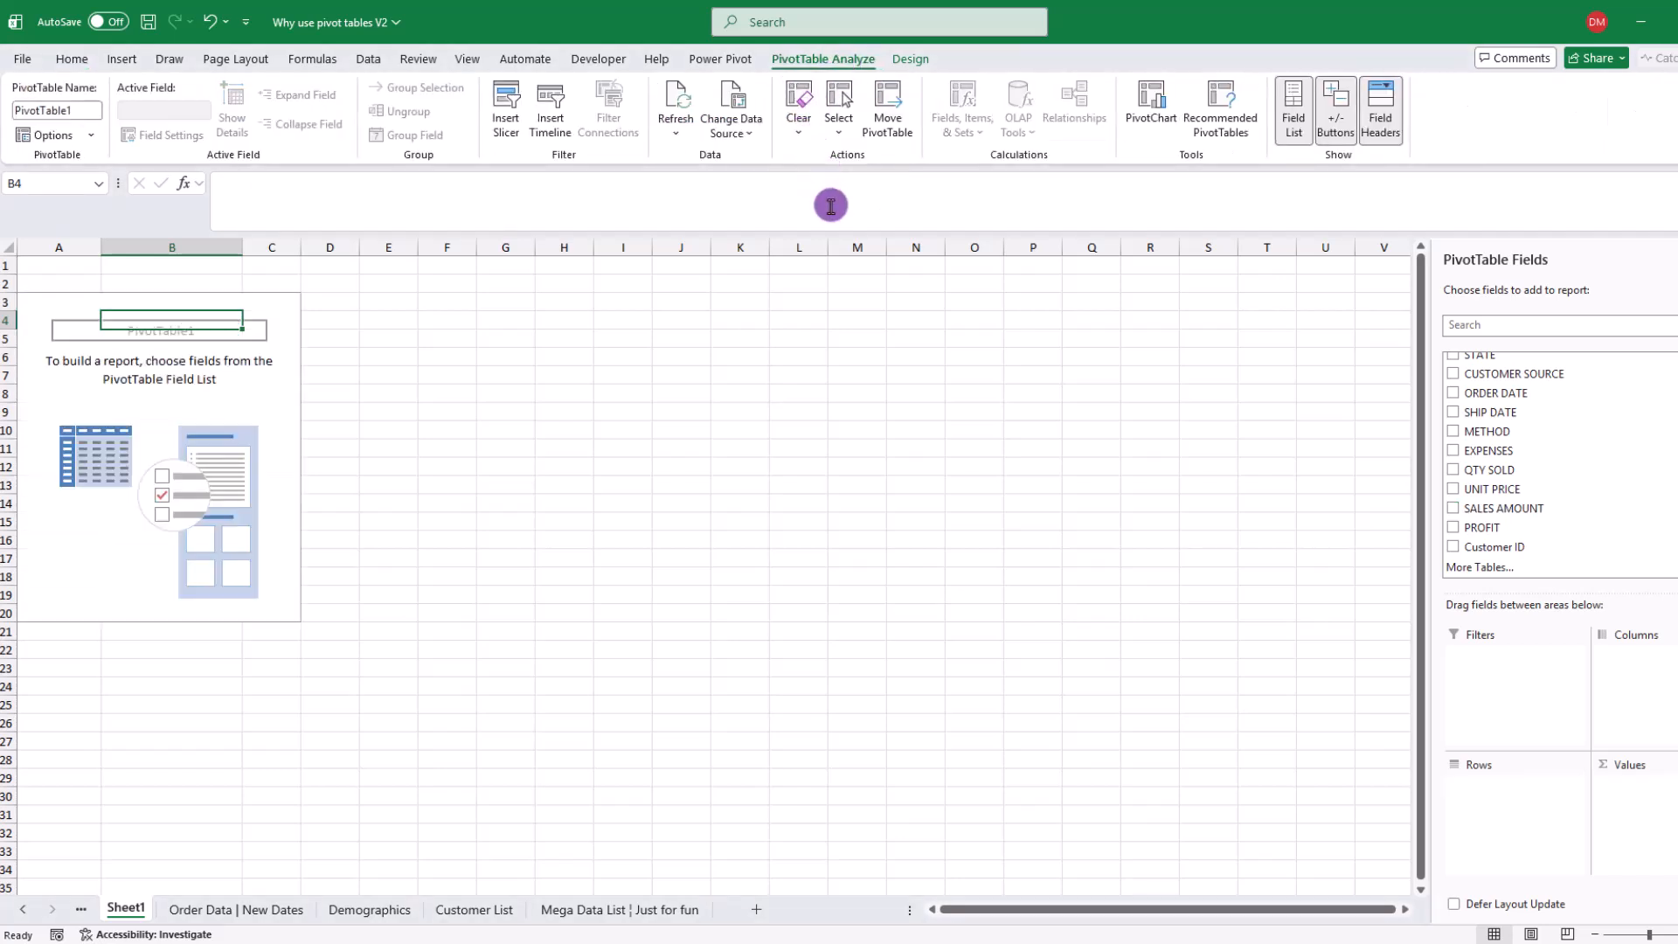
click(49, 305)
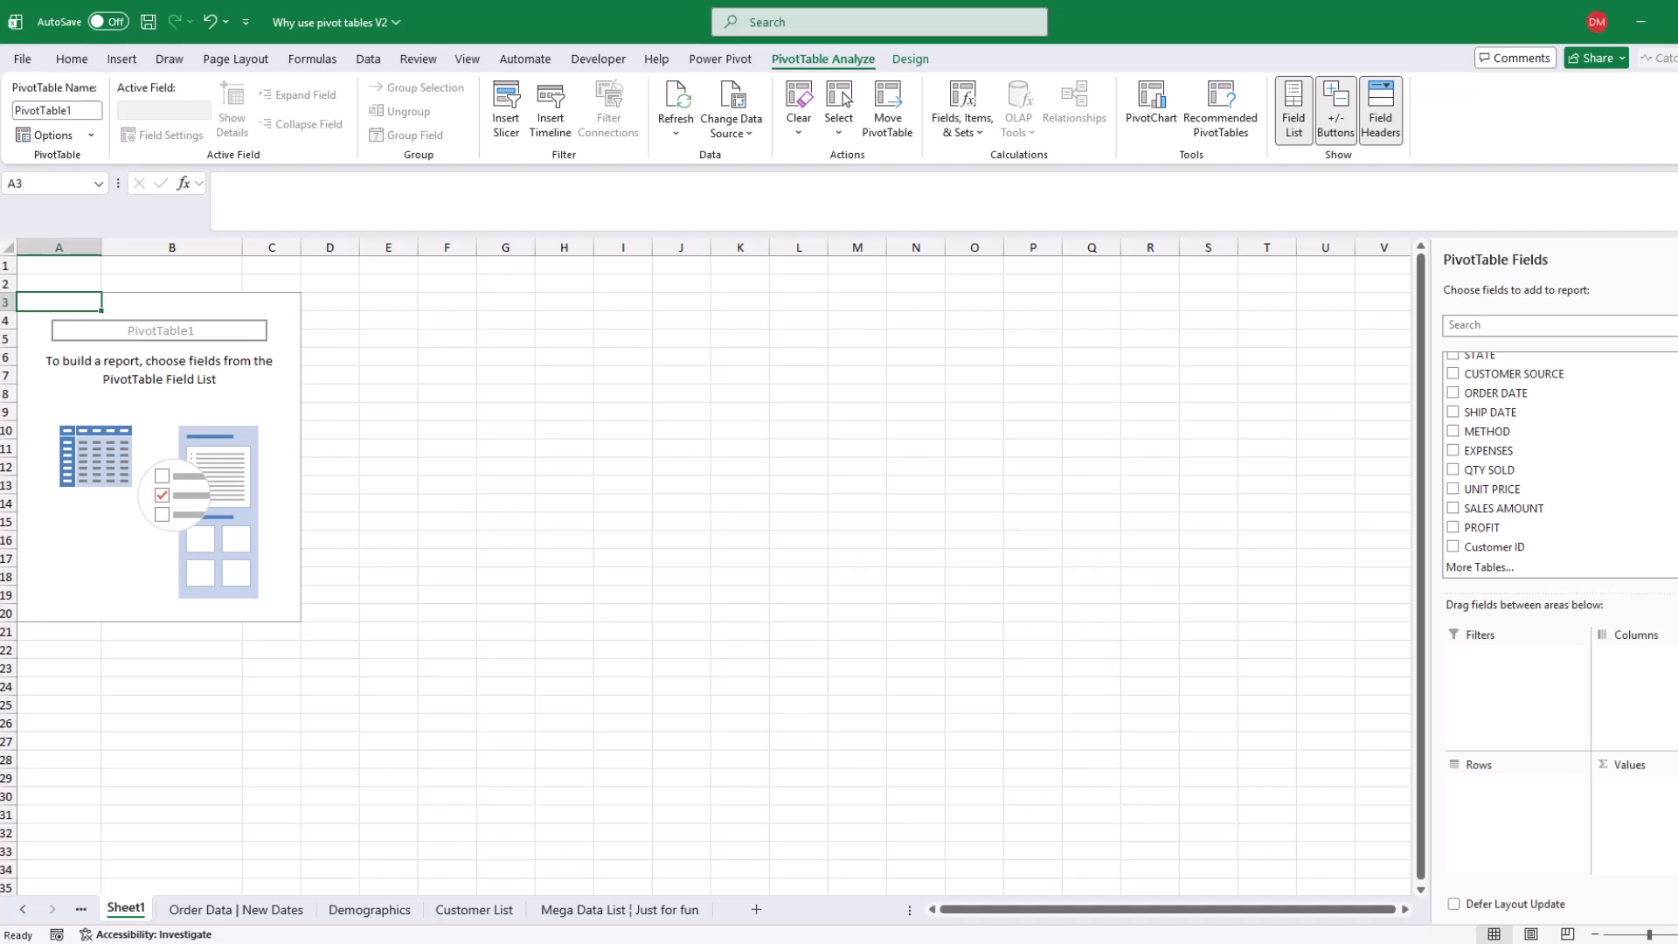
Add PRODUCT SUB CATEGORY to the pivot table's Rows area and SALES AMOUNT to its Values area
scroll(1560, 463, up, 2)
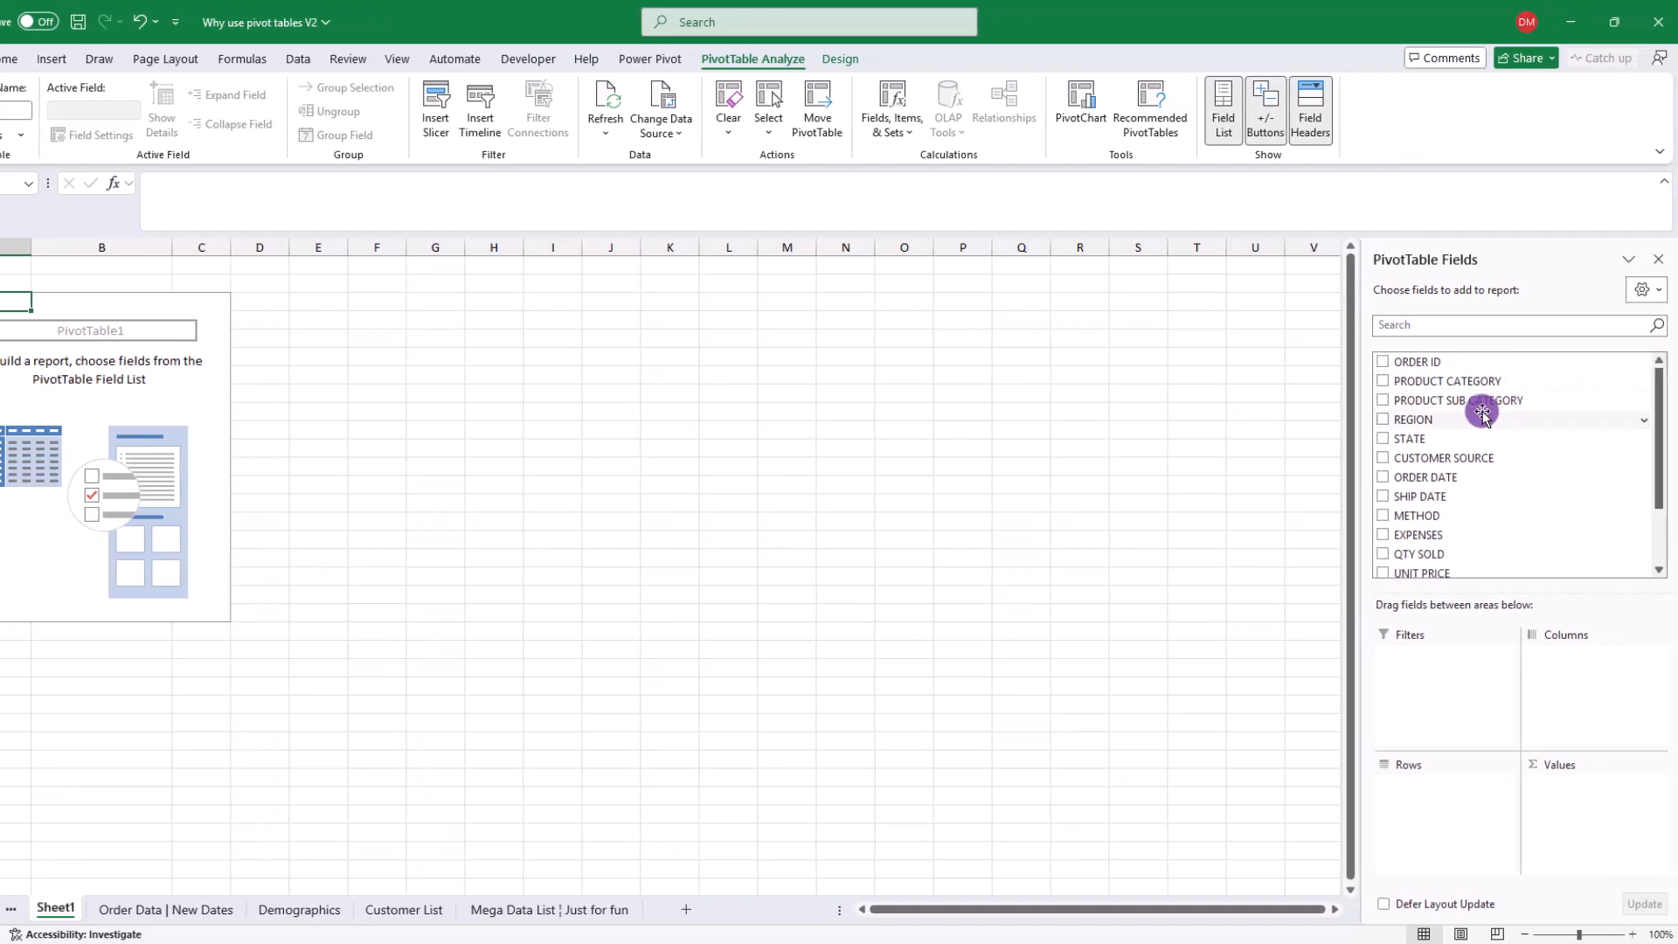
drag(1475, 402, 1450, 809)
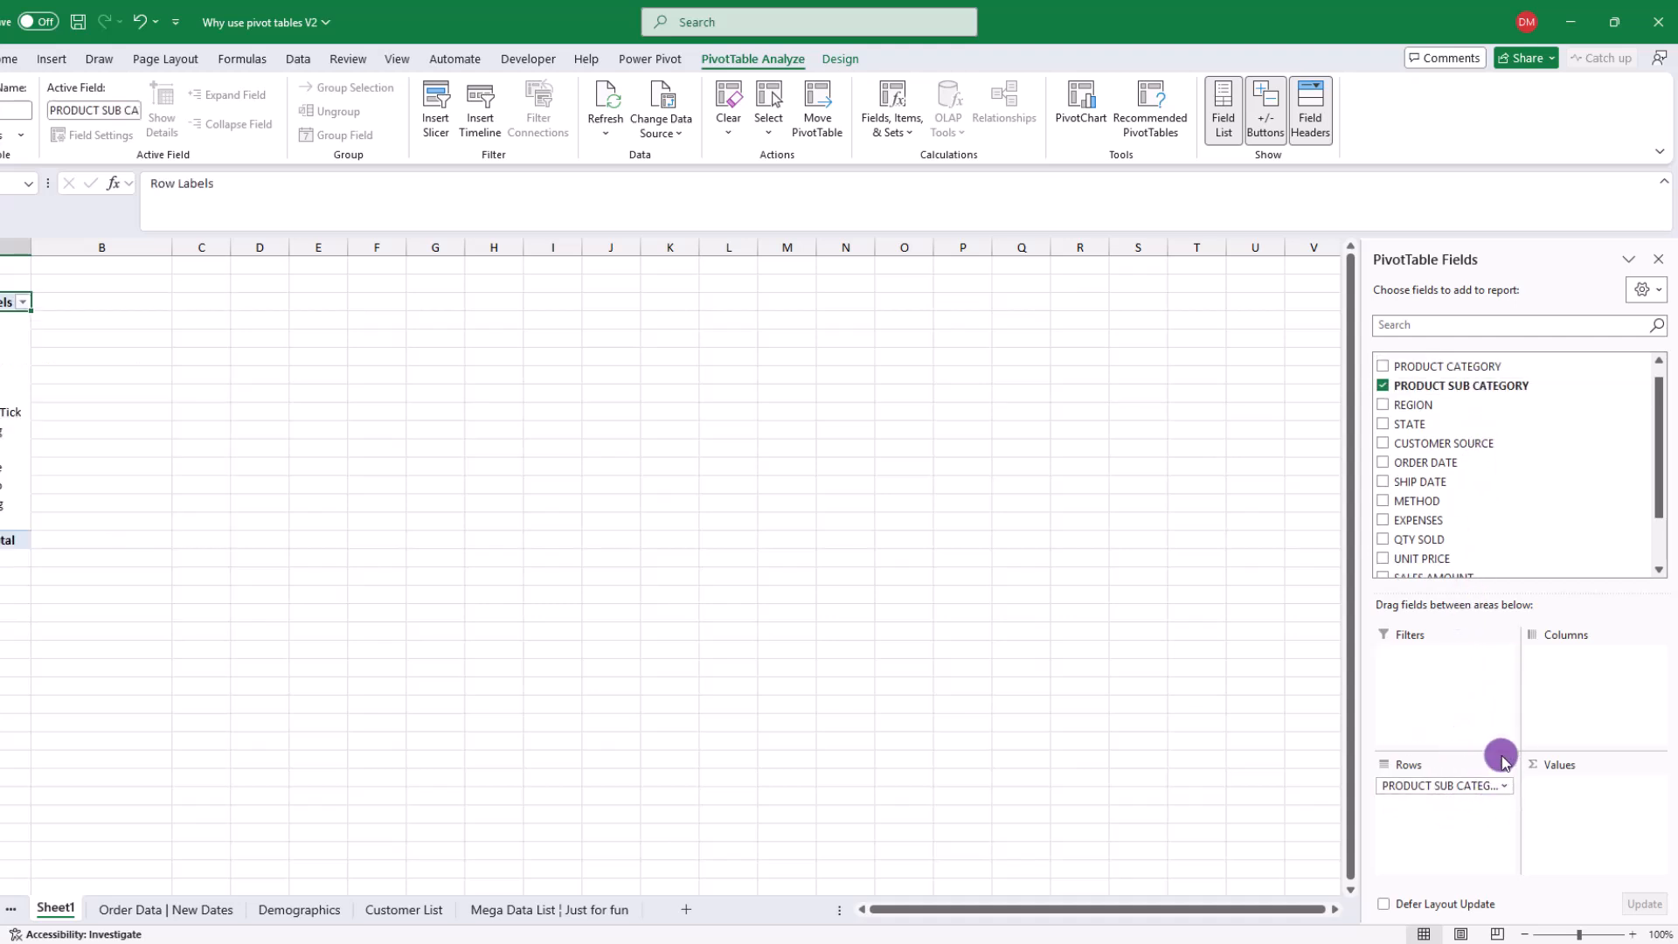
scroll(1486, 539, down, 2)
drag(1408, 507, 1591, 797)
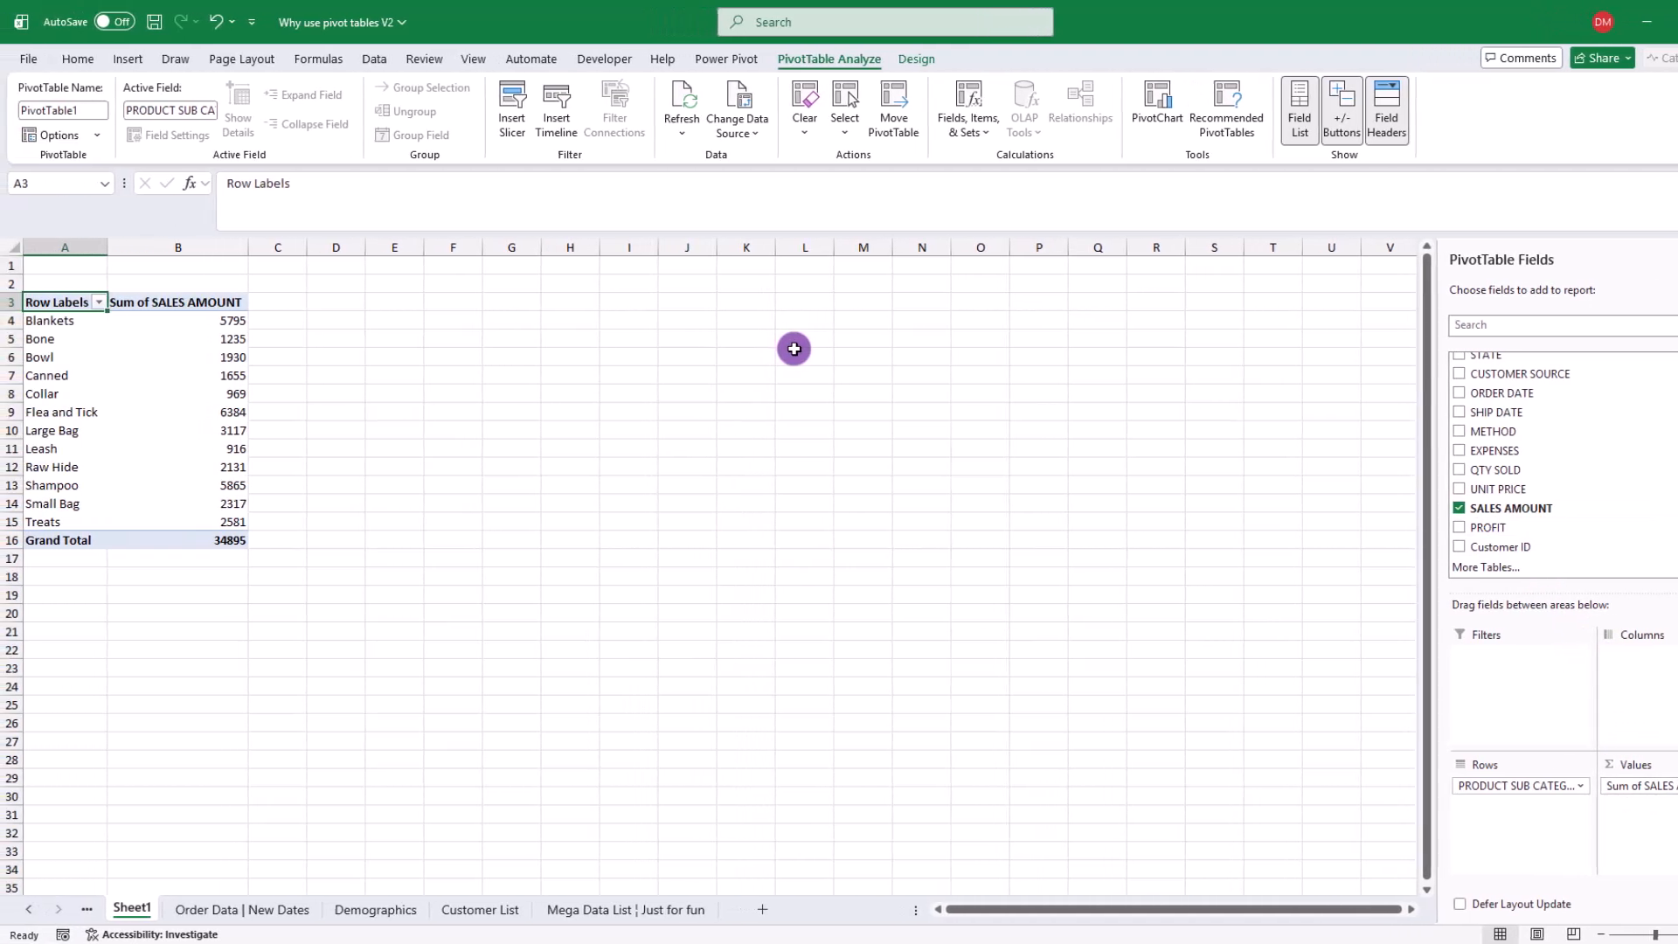
key(Down)
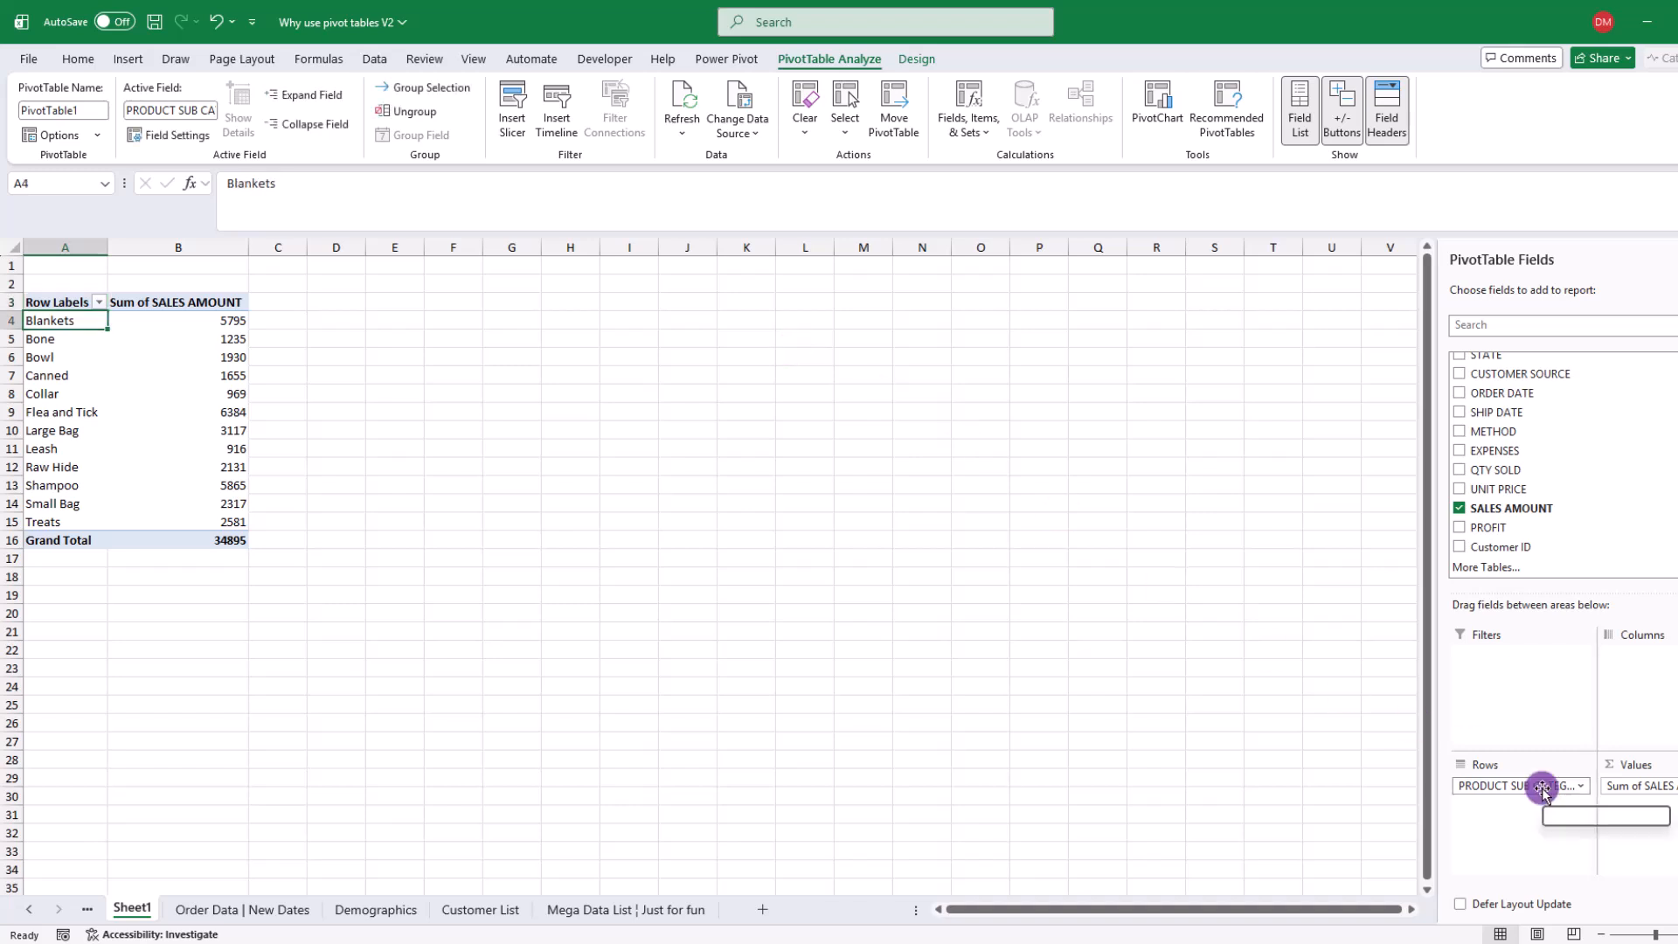
drag(1535, 404, 1513, 778)
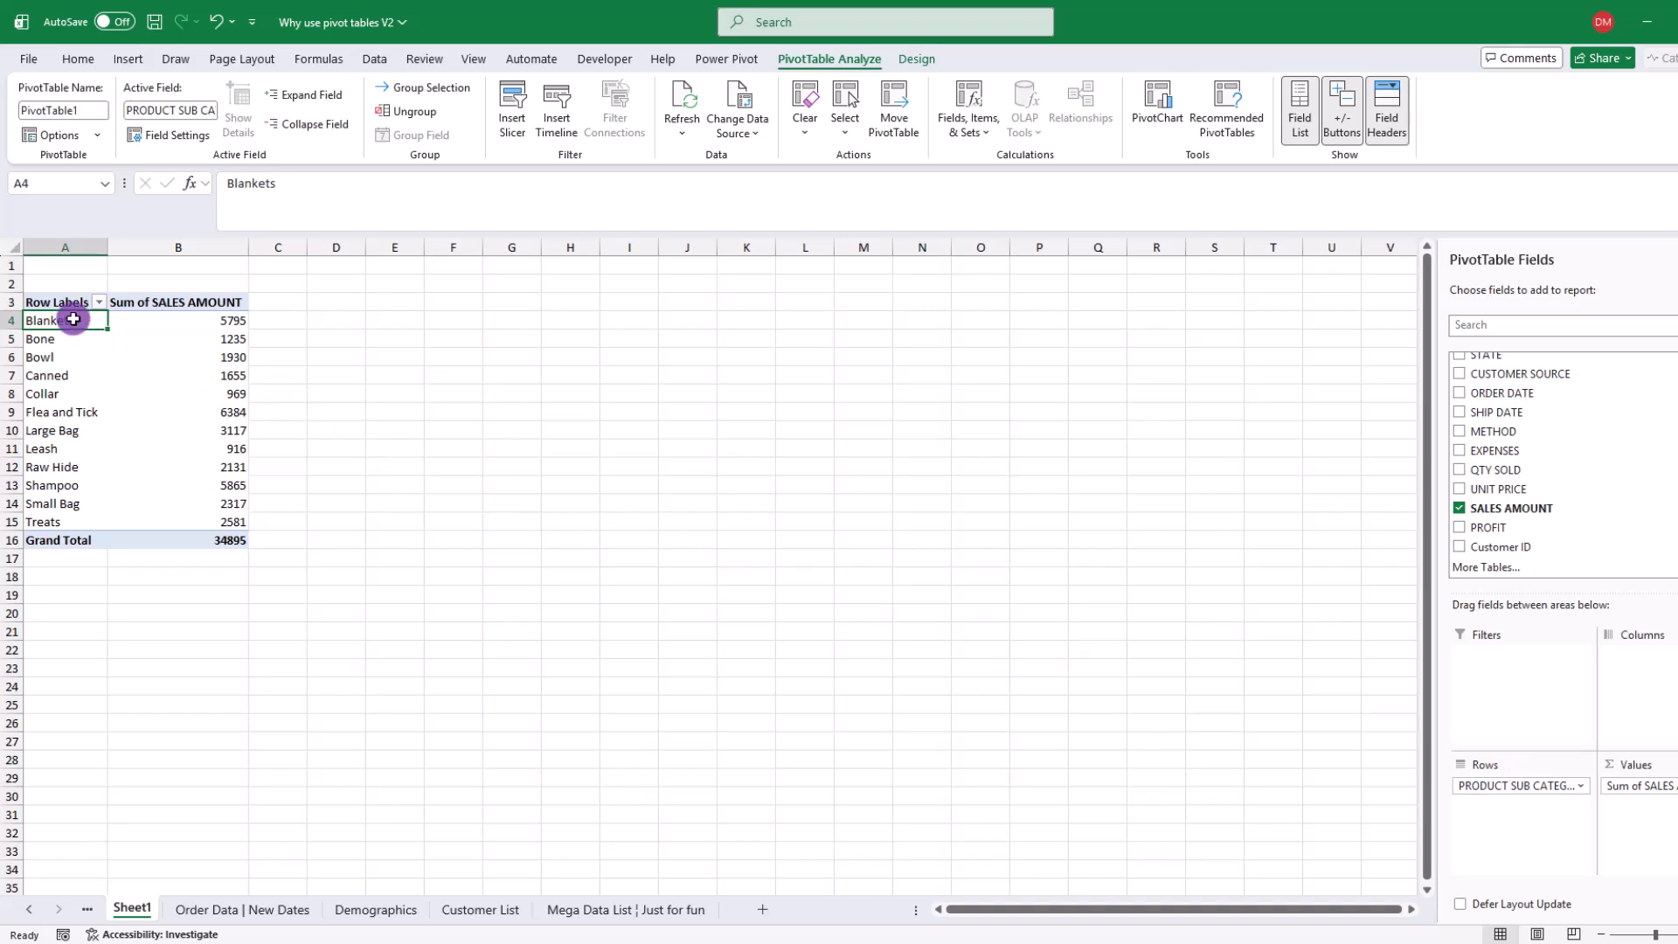
Compare the pivot table's product sub category labels with the repeated entries in the order data's PRODUCT SUB CATEGORY column
drag(74, 321, 61, 523)
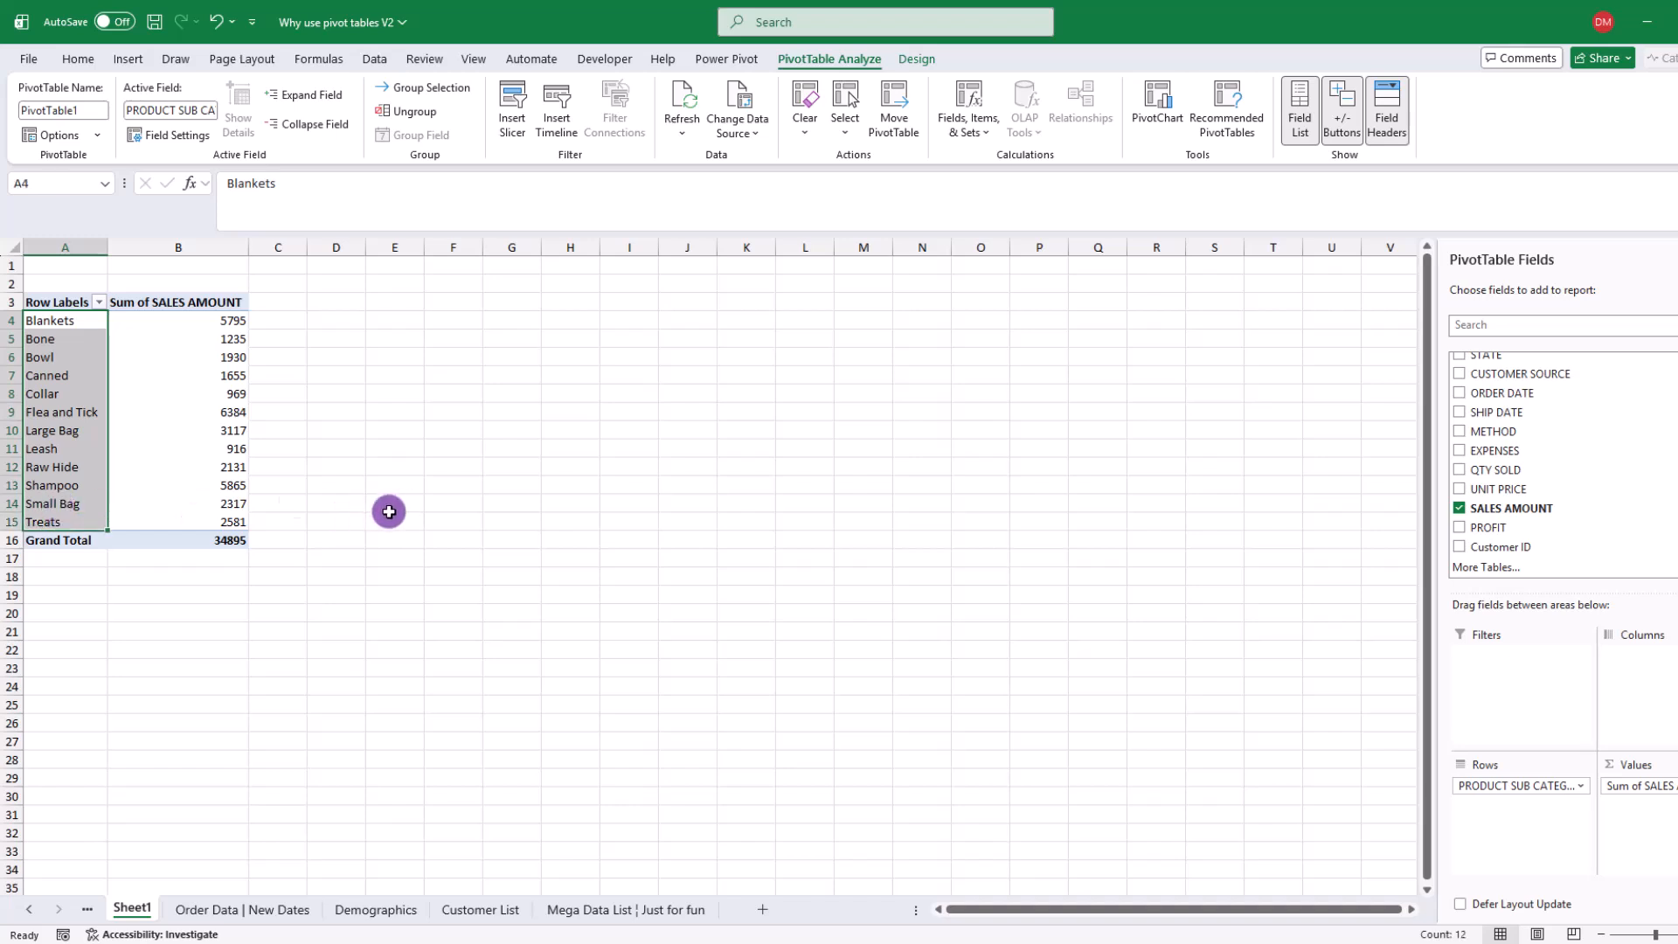
click(73, 319)
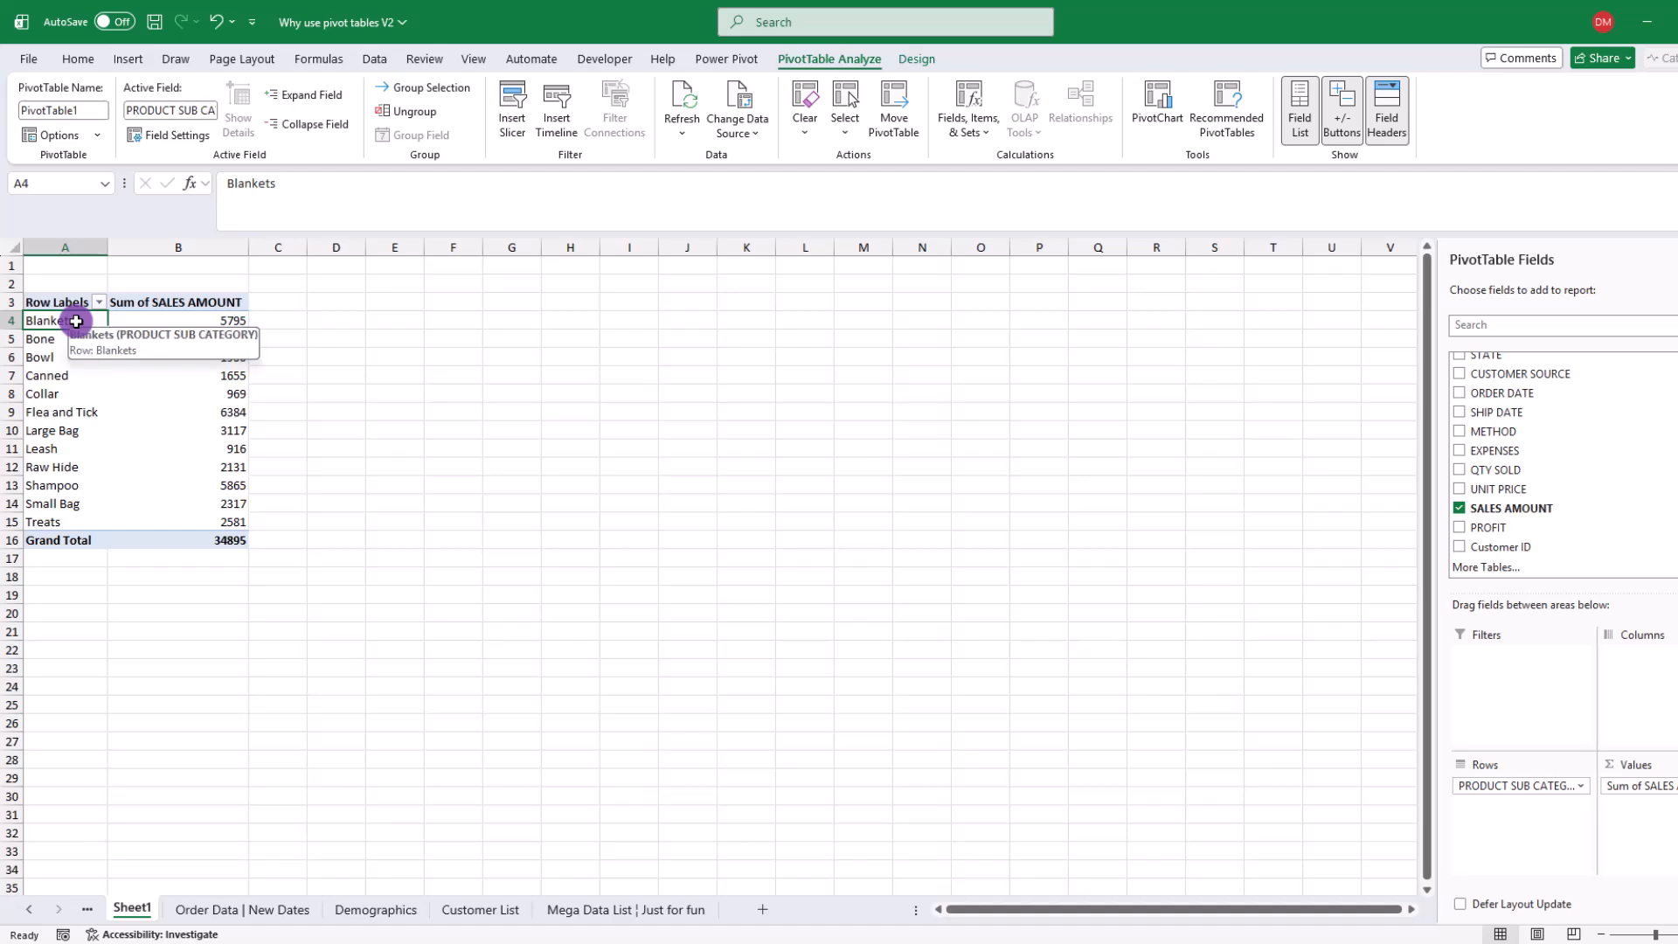
click(267, 909)
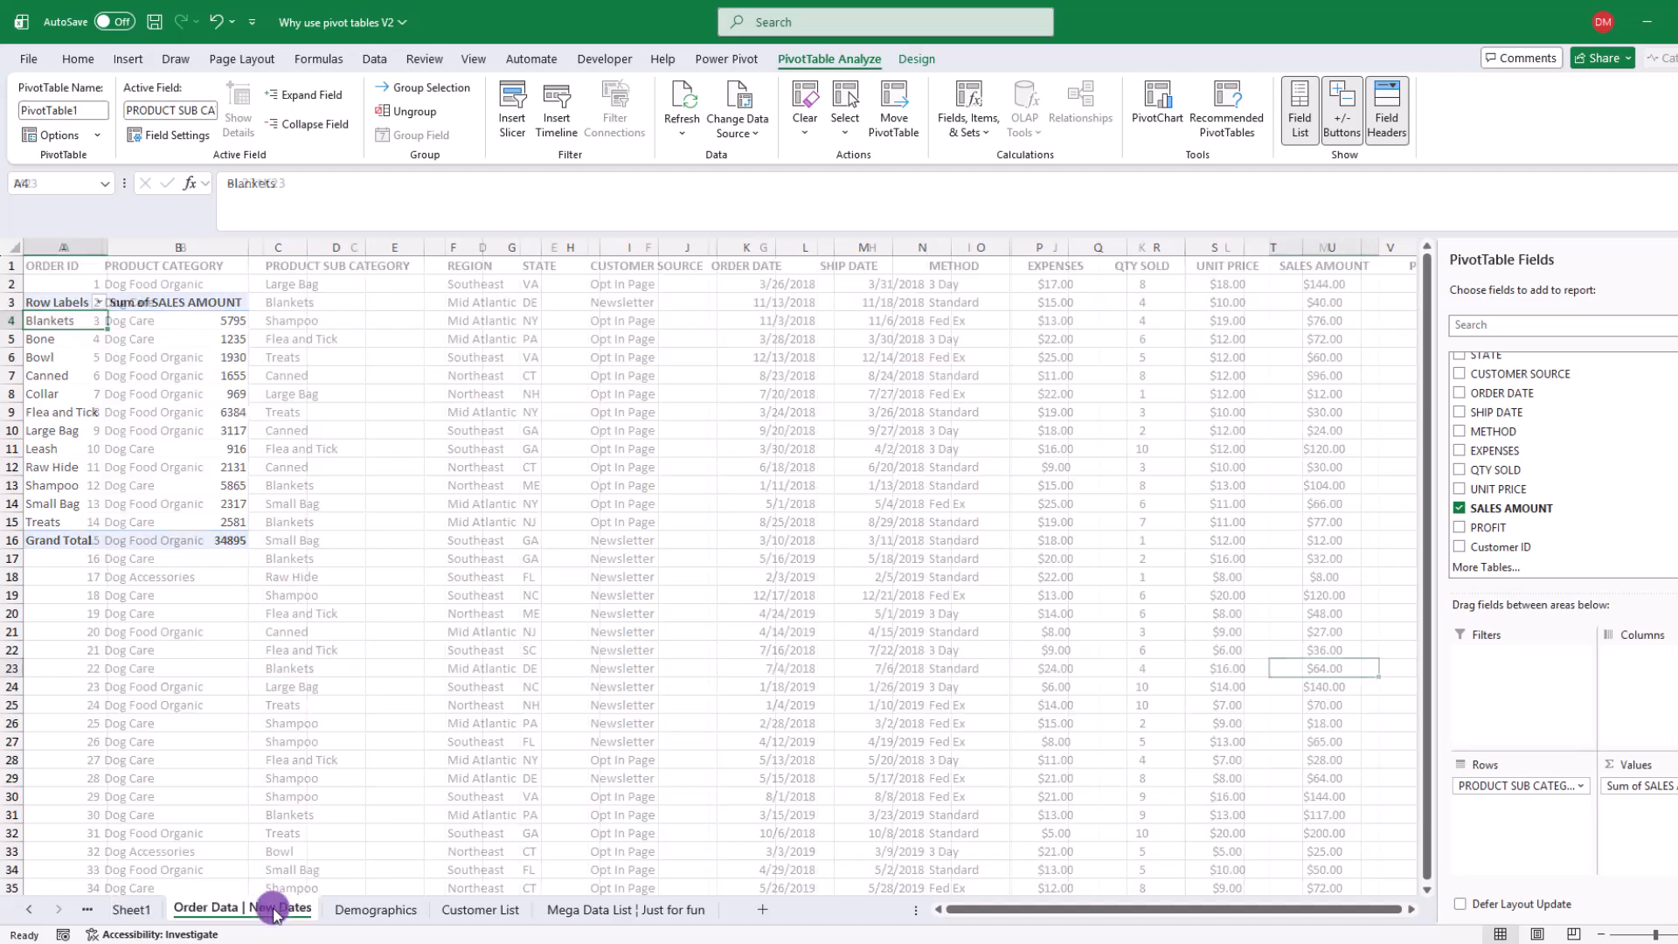
click(294, 303)
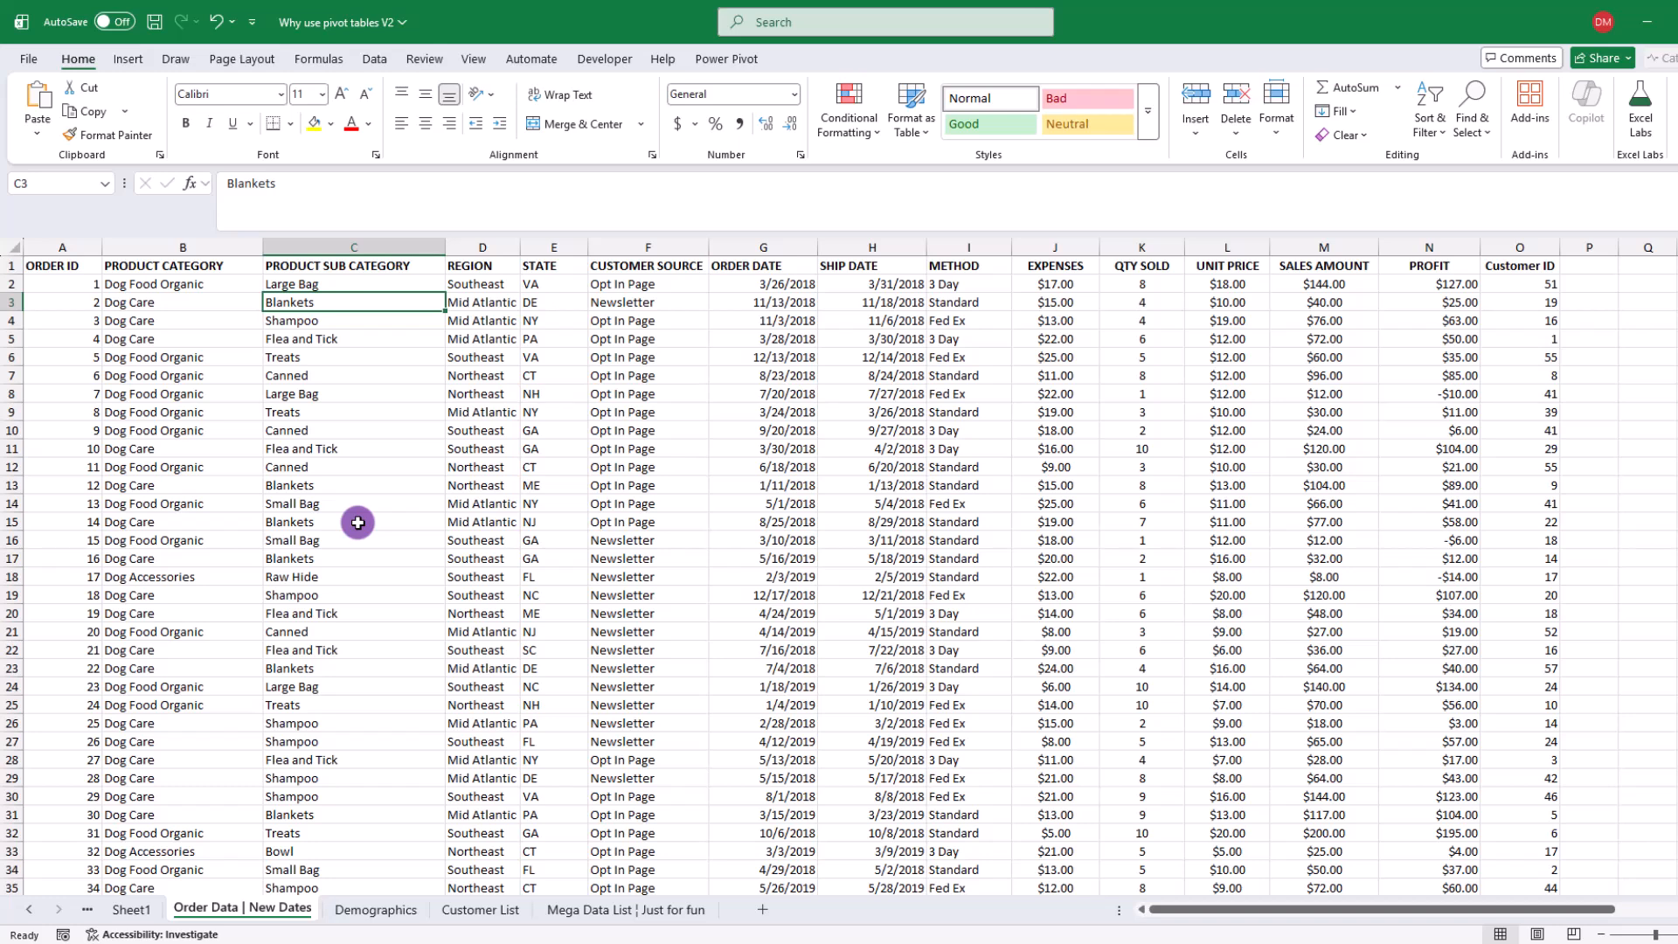
drag(357, 284, 335, 760)
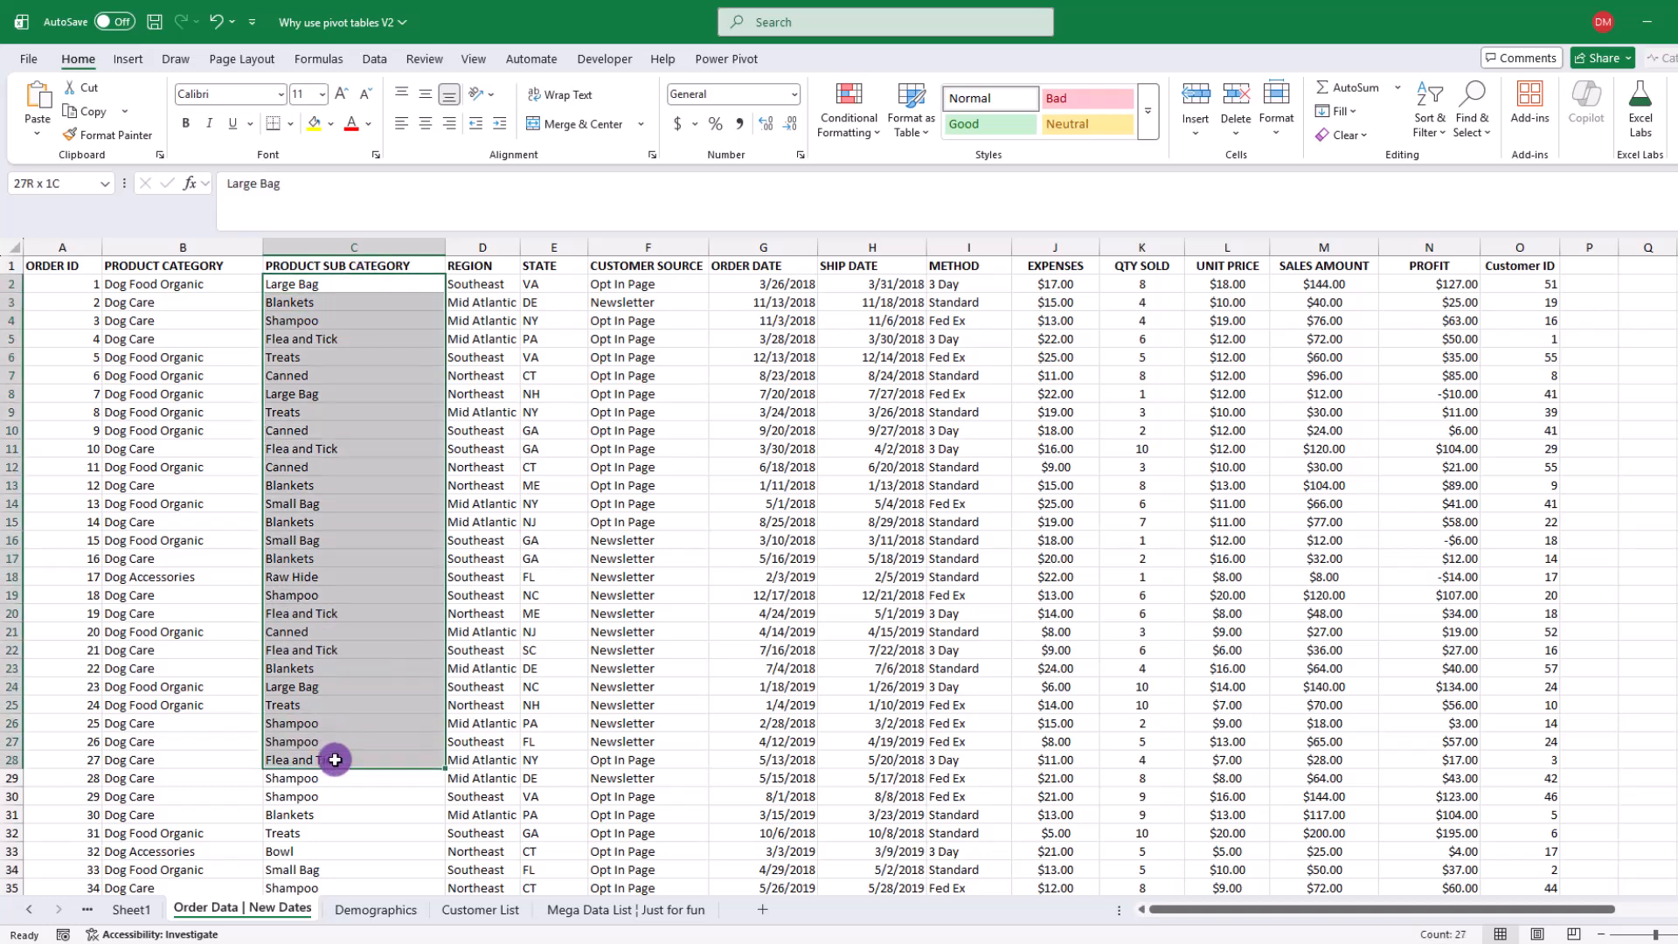
click(131, 909)
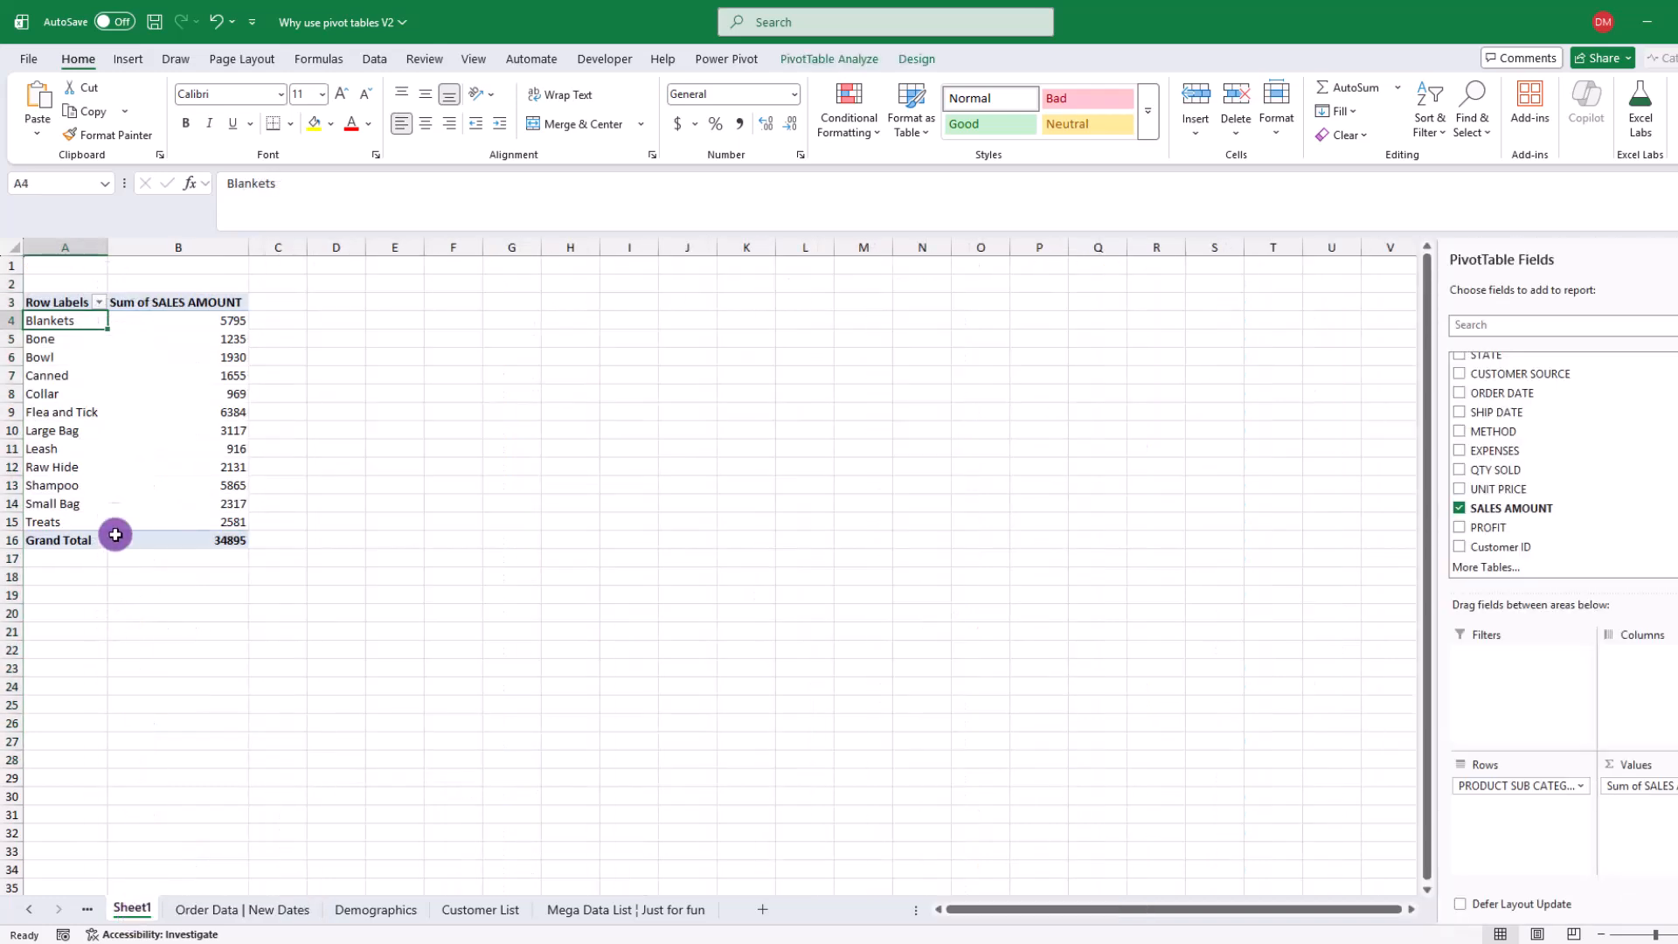
drag(71, 323, 71, 525)
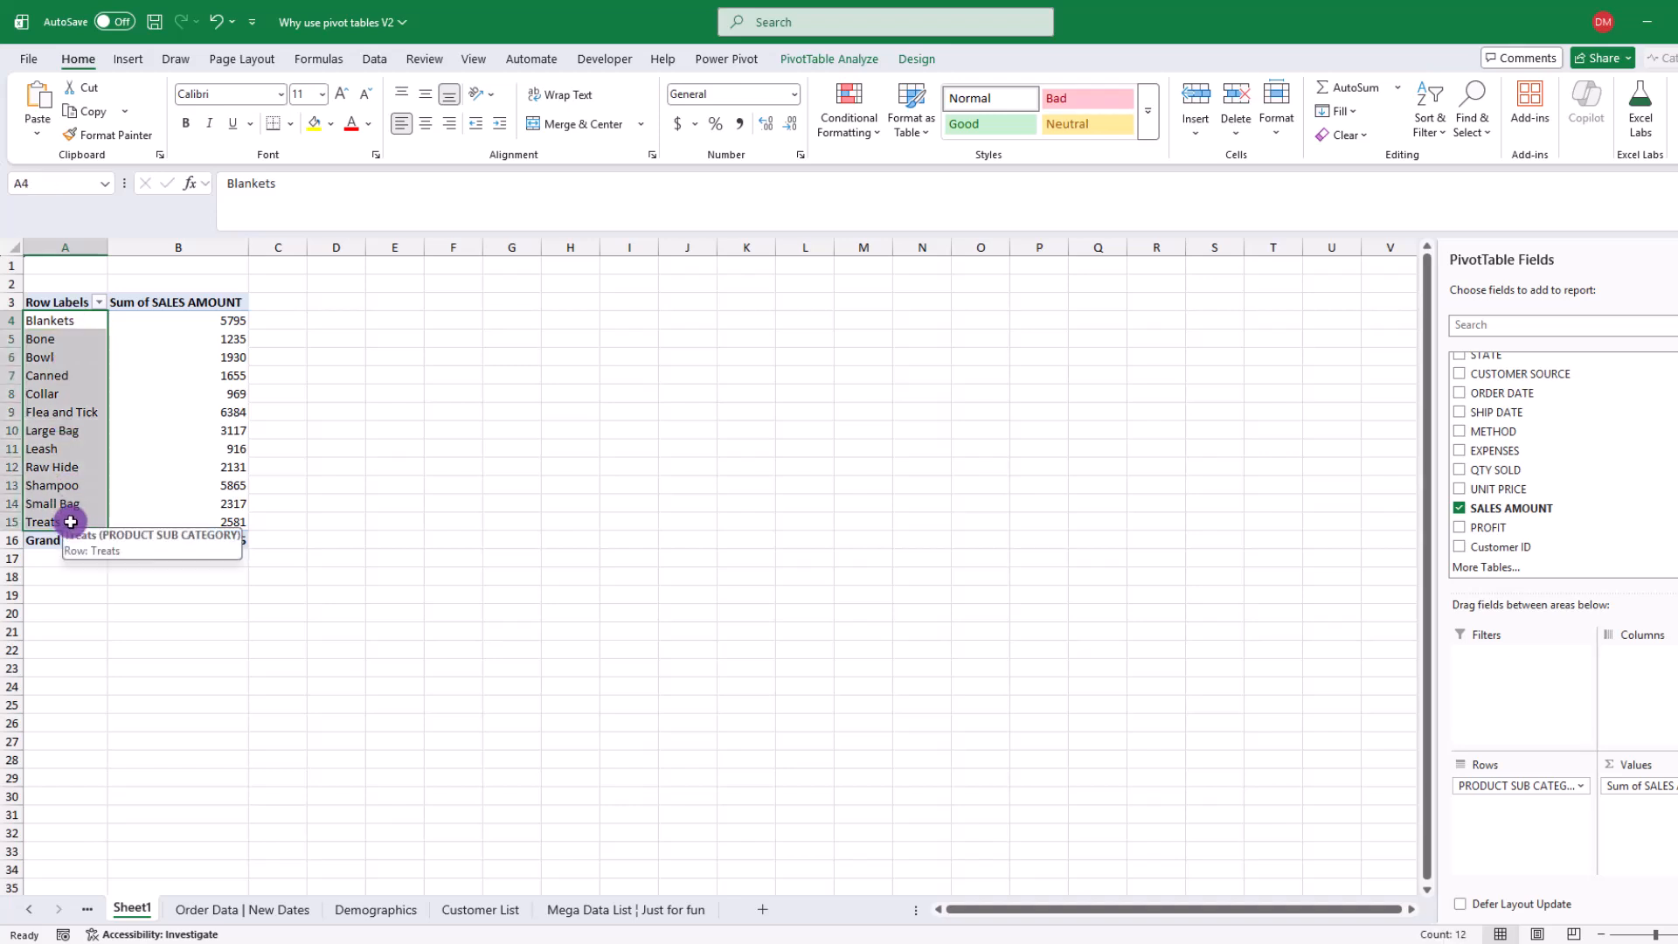
click(234, 321)
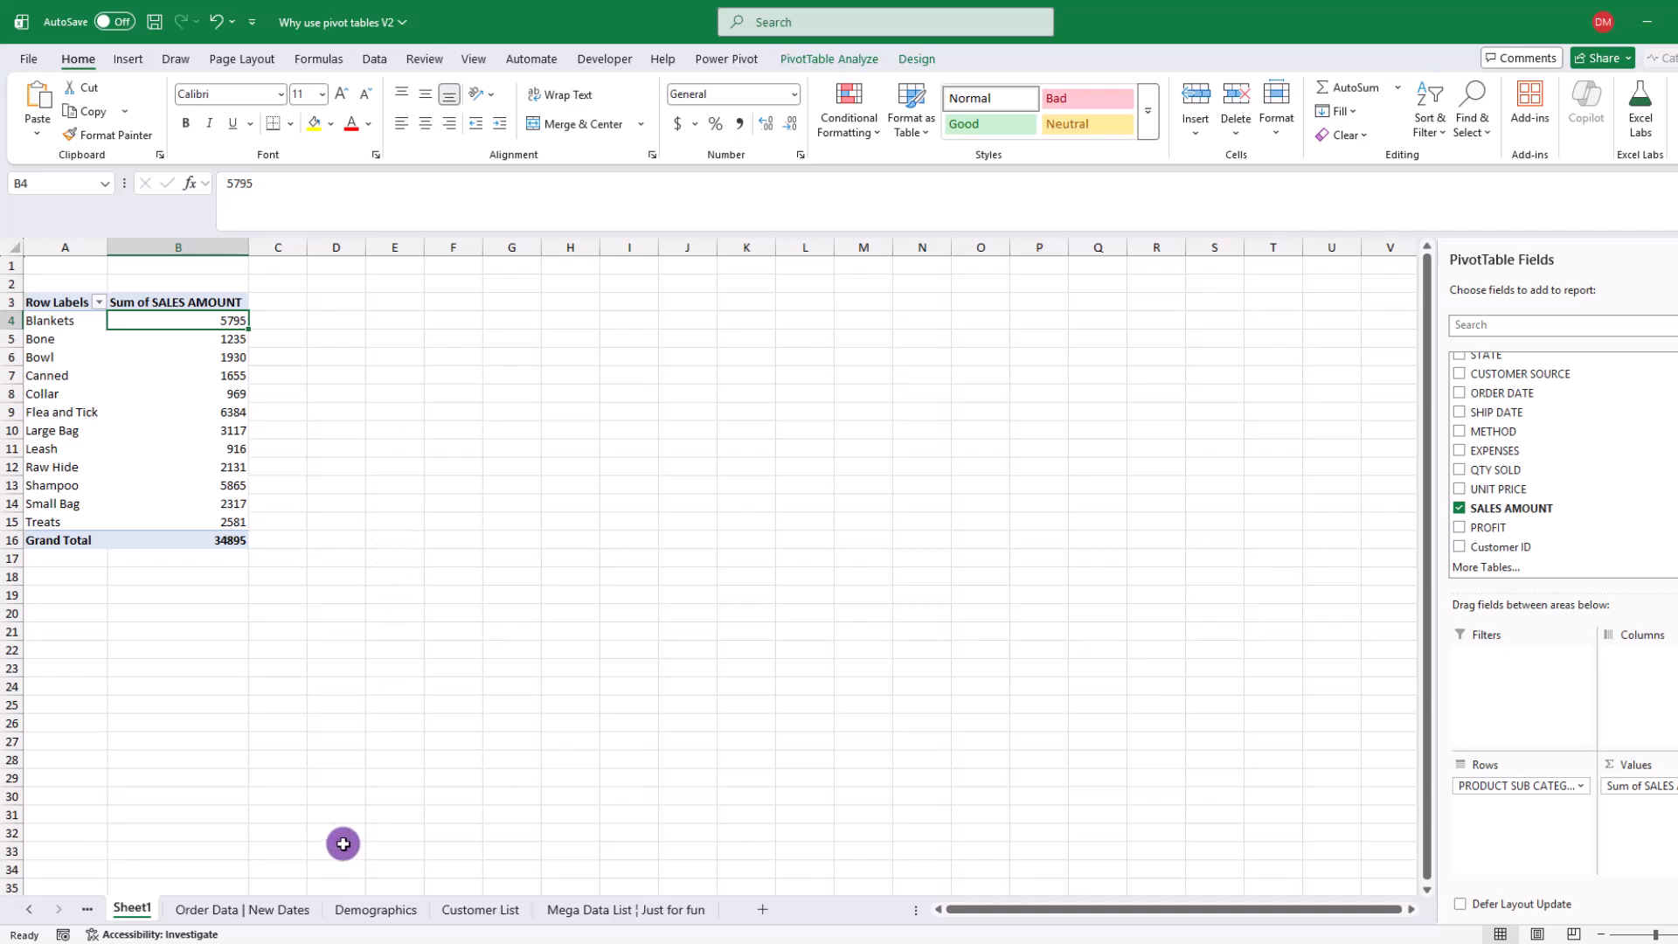
Trace individual Blankets records in the order data across to their SALES AMOUNT values in rows 3, 13 and 17
click(278, 915)
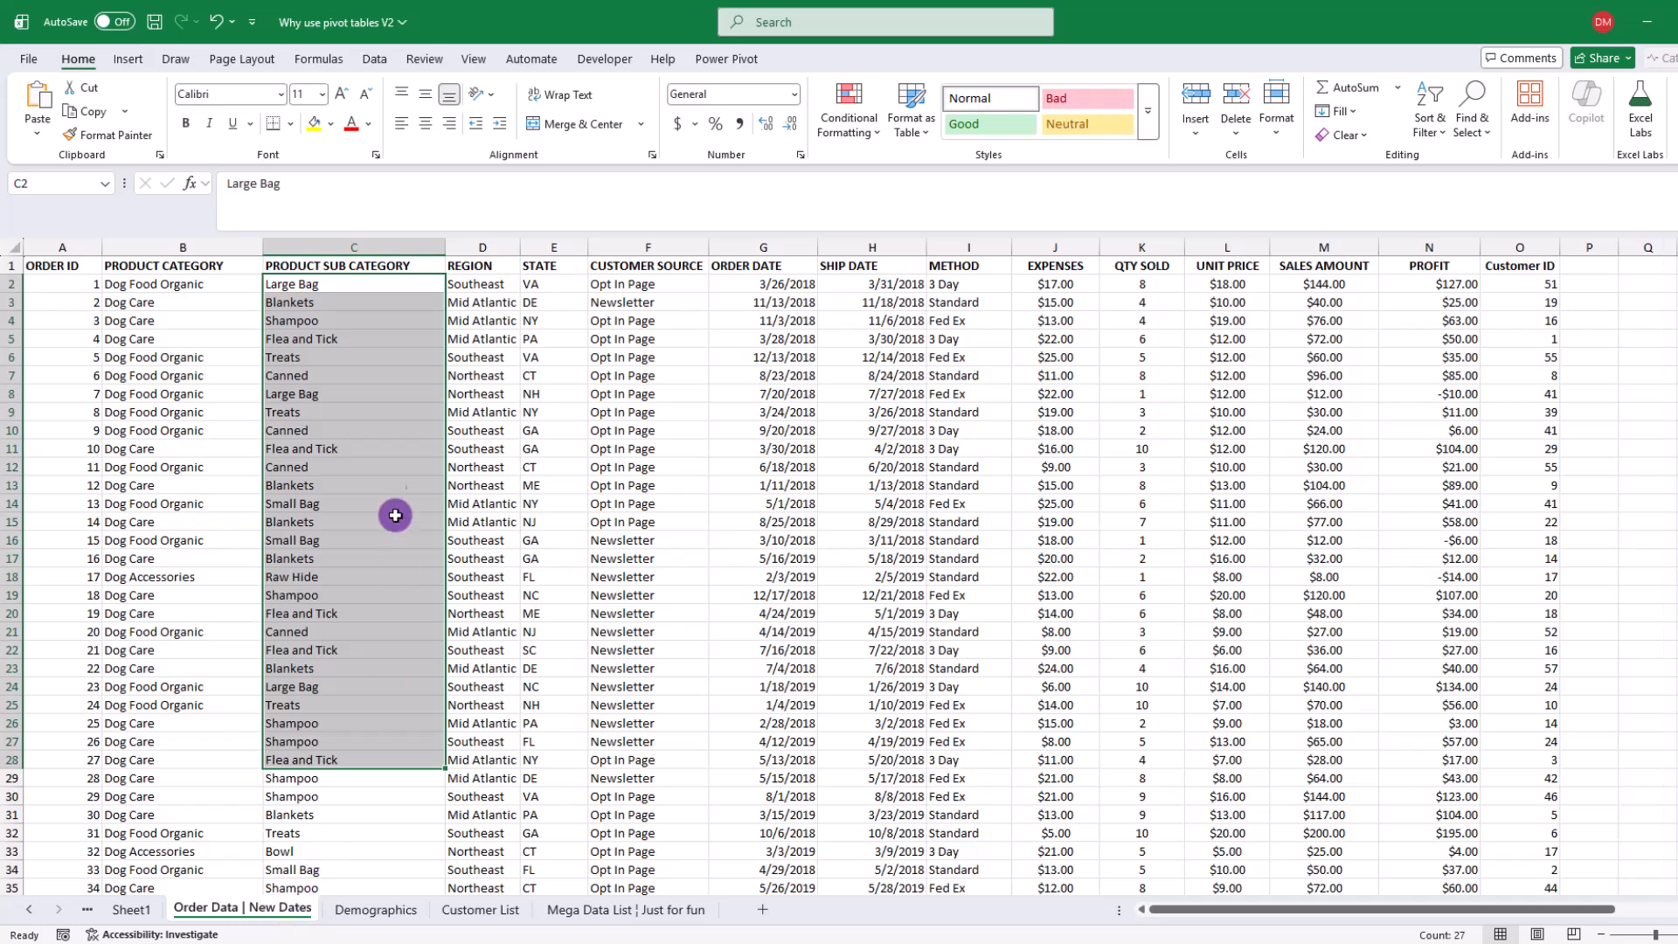
click(385, 374)
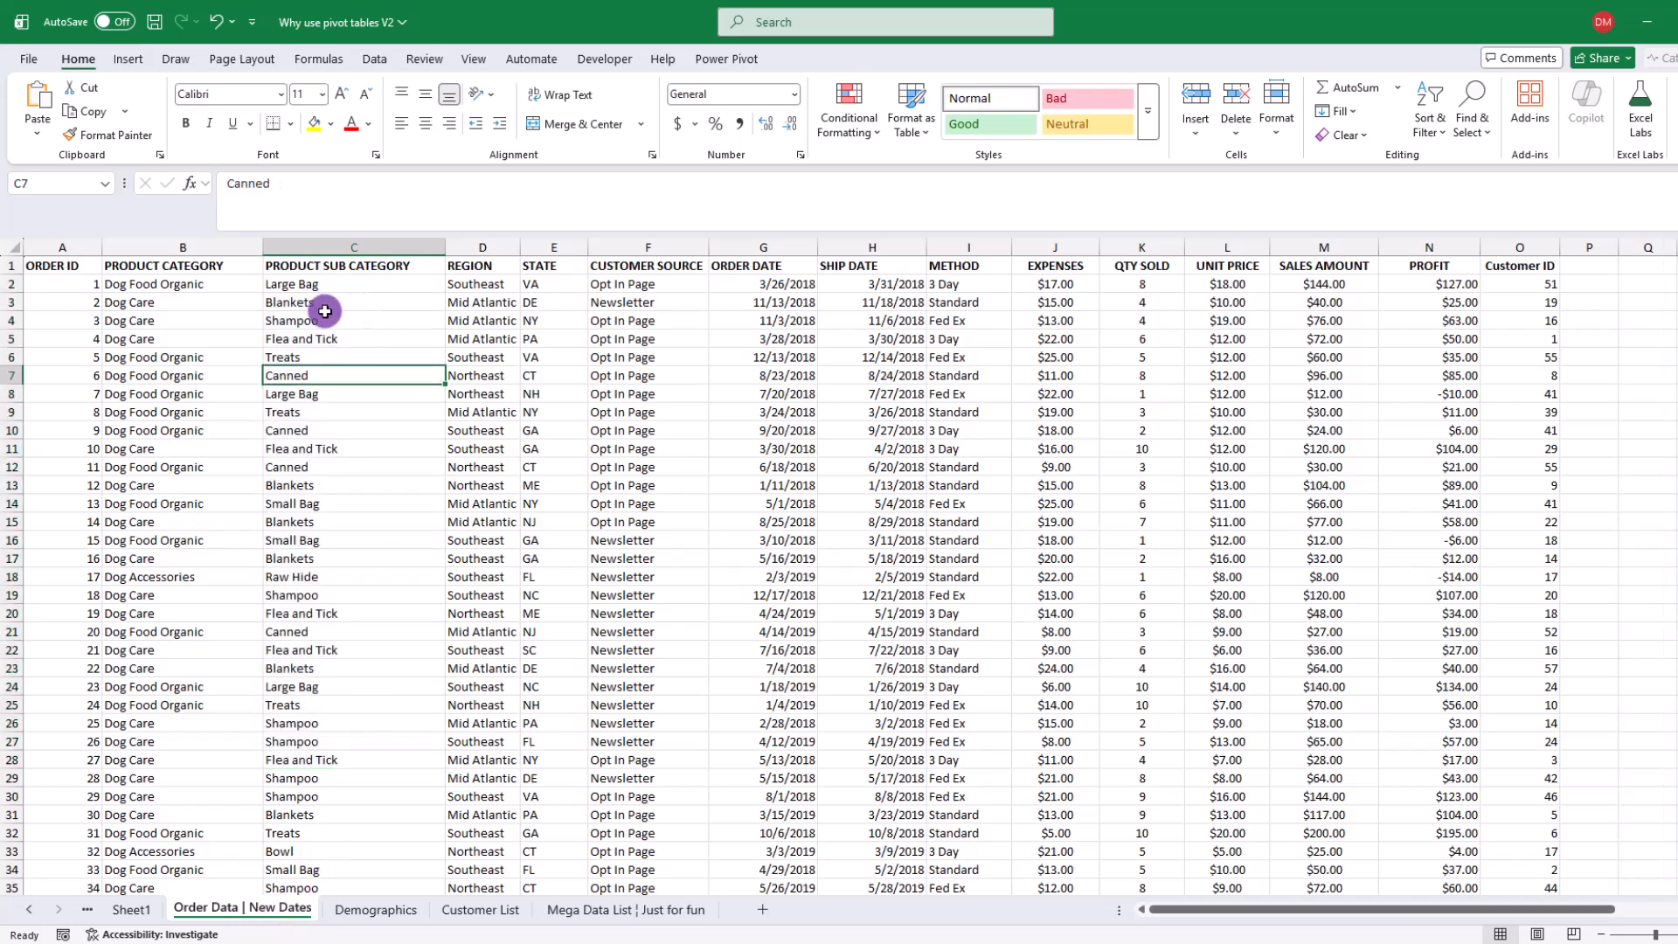
drag(325, 308, 1324, 301)
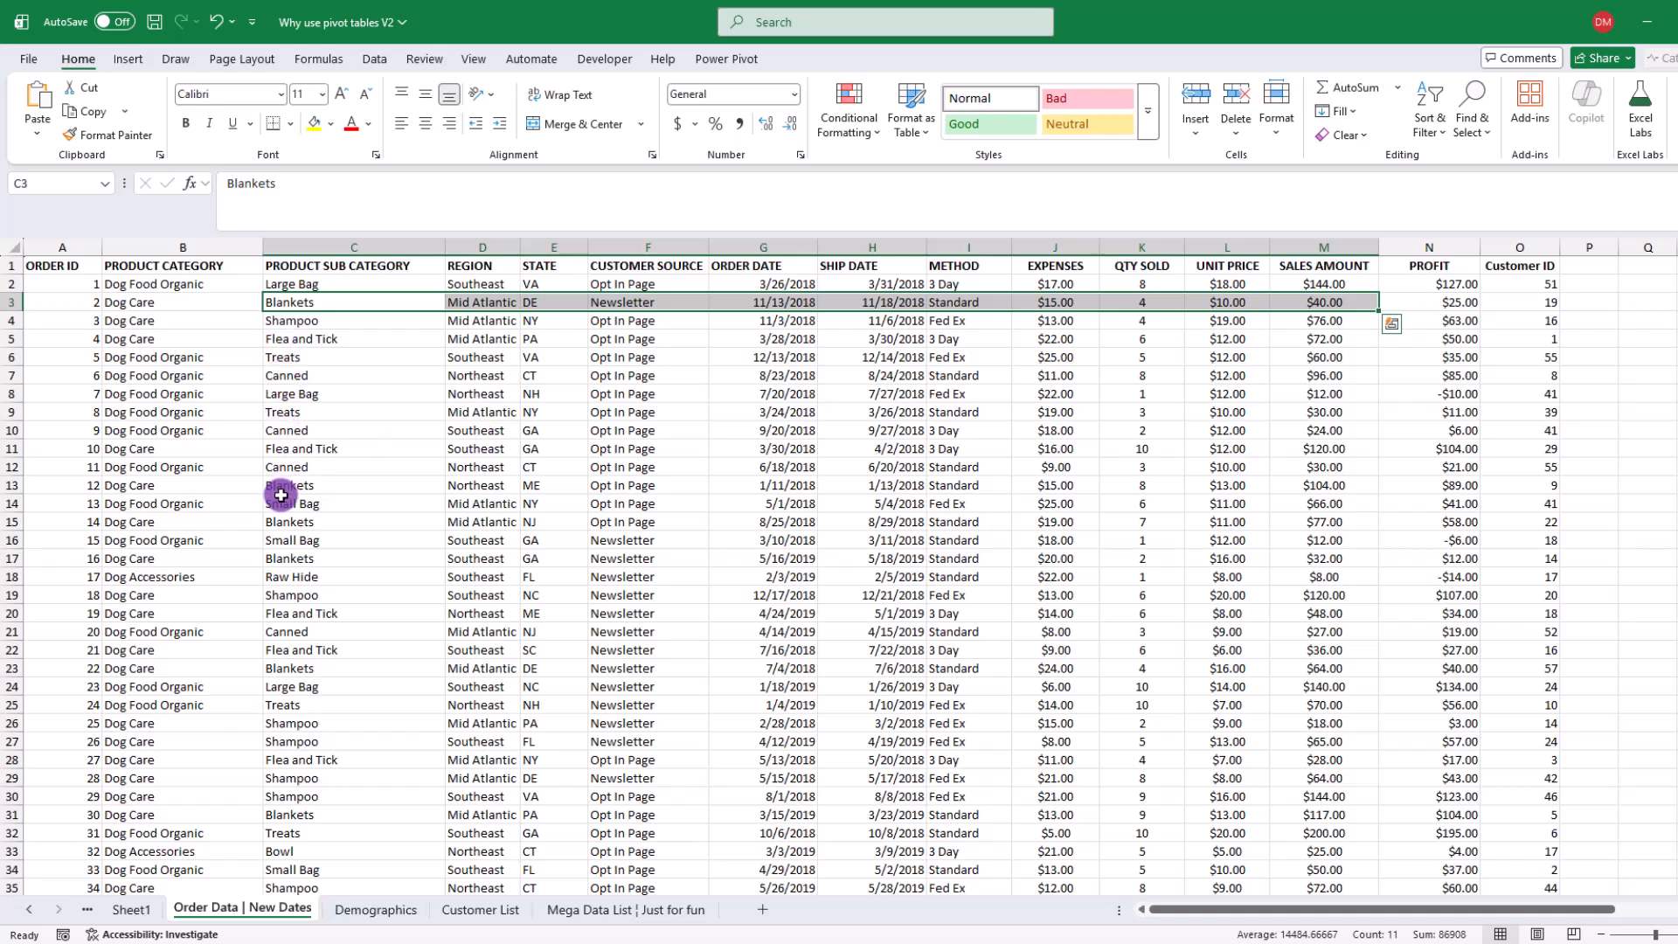
click(399, 485)
drag(398, 486, 1315, 486)
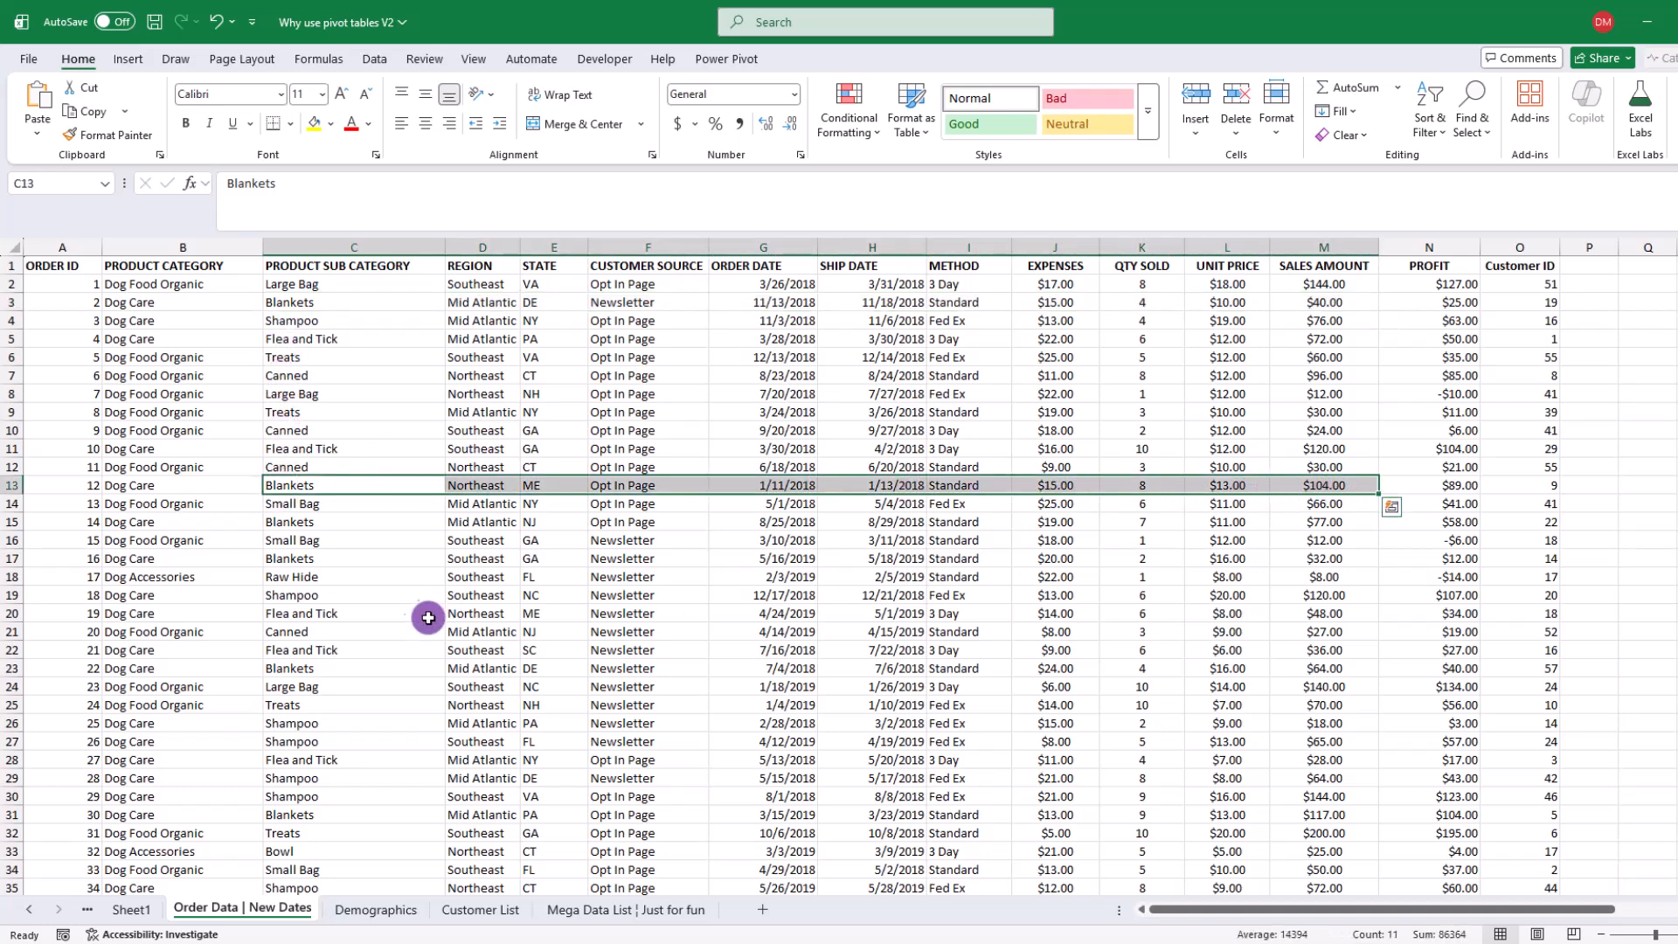
drag(269, 553, 1284, 562)
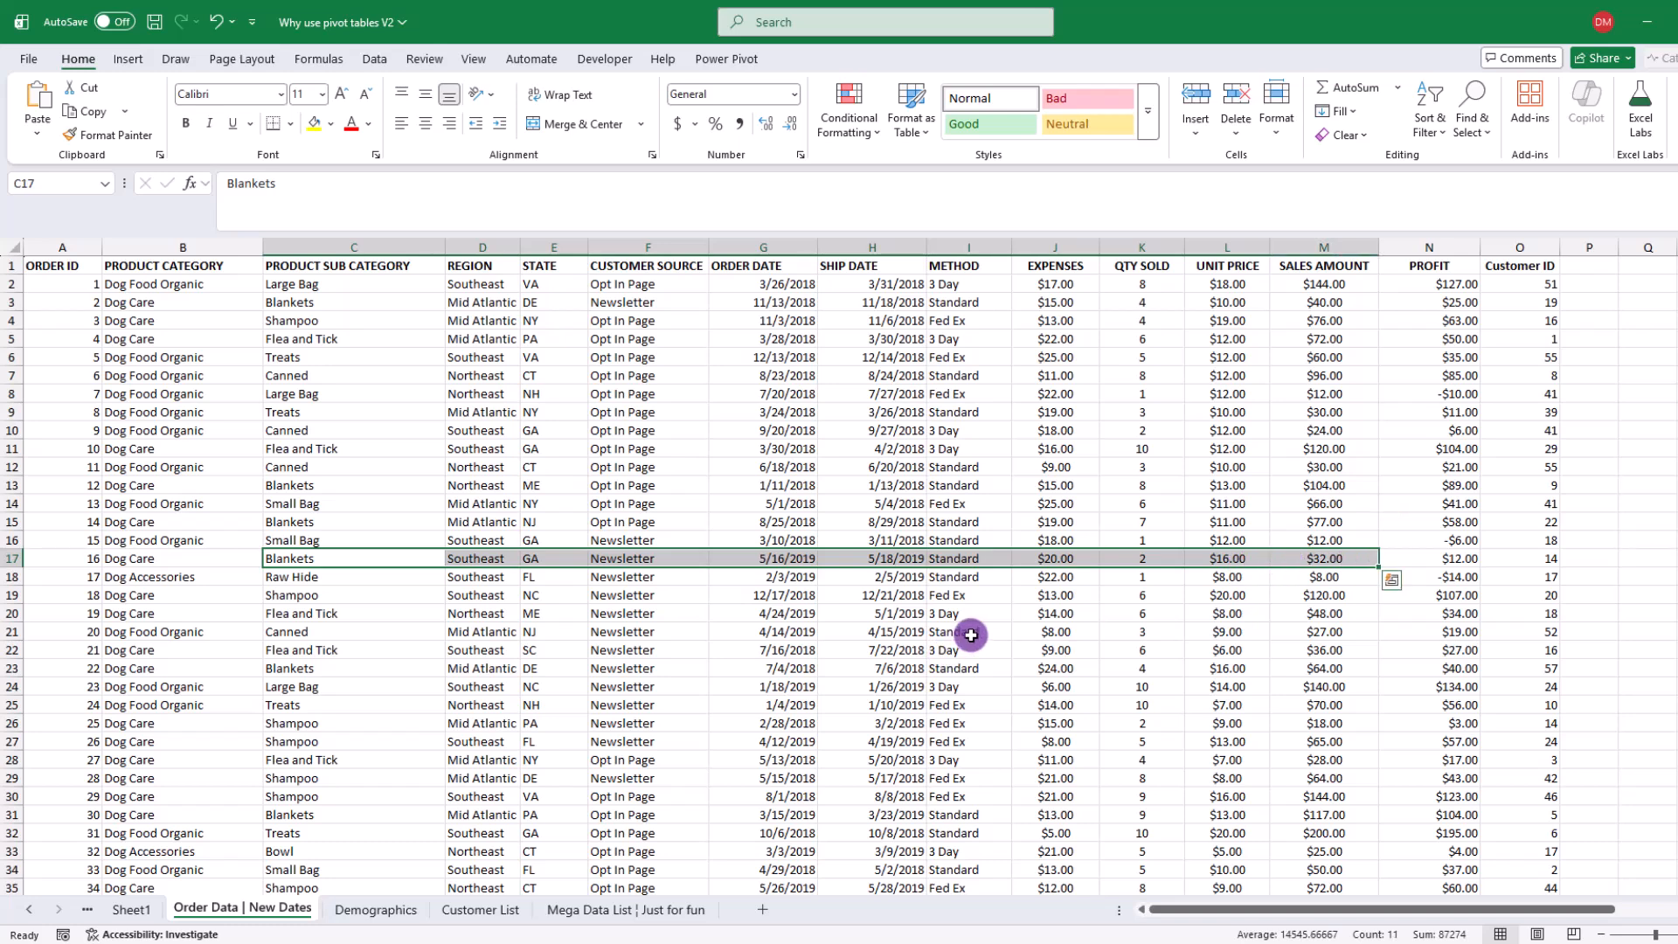
click(1328, 556)
click(1312, 316)
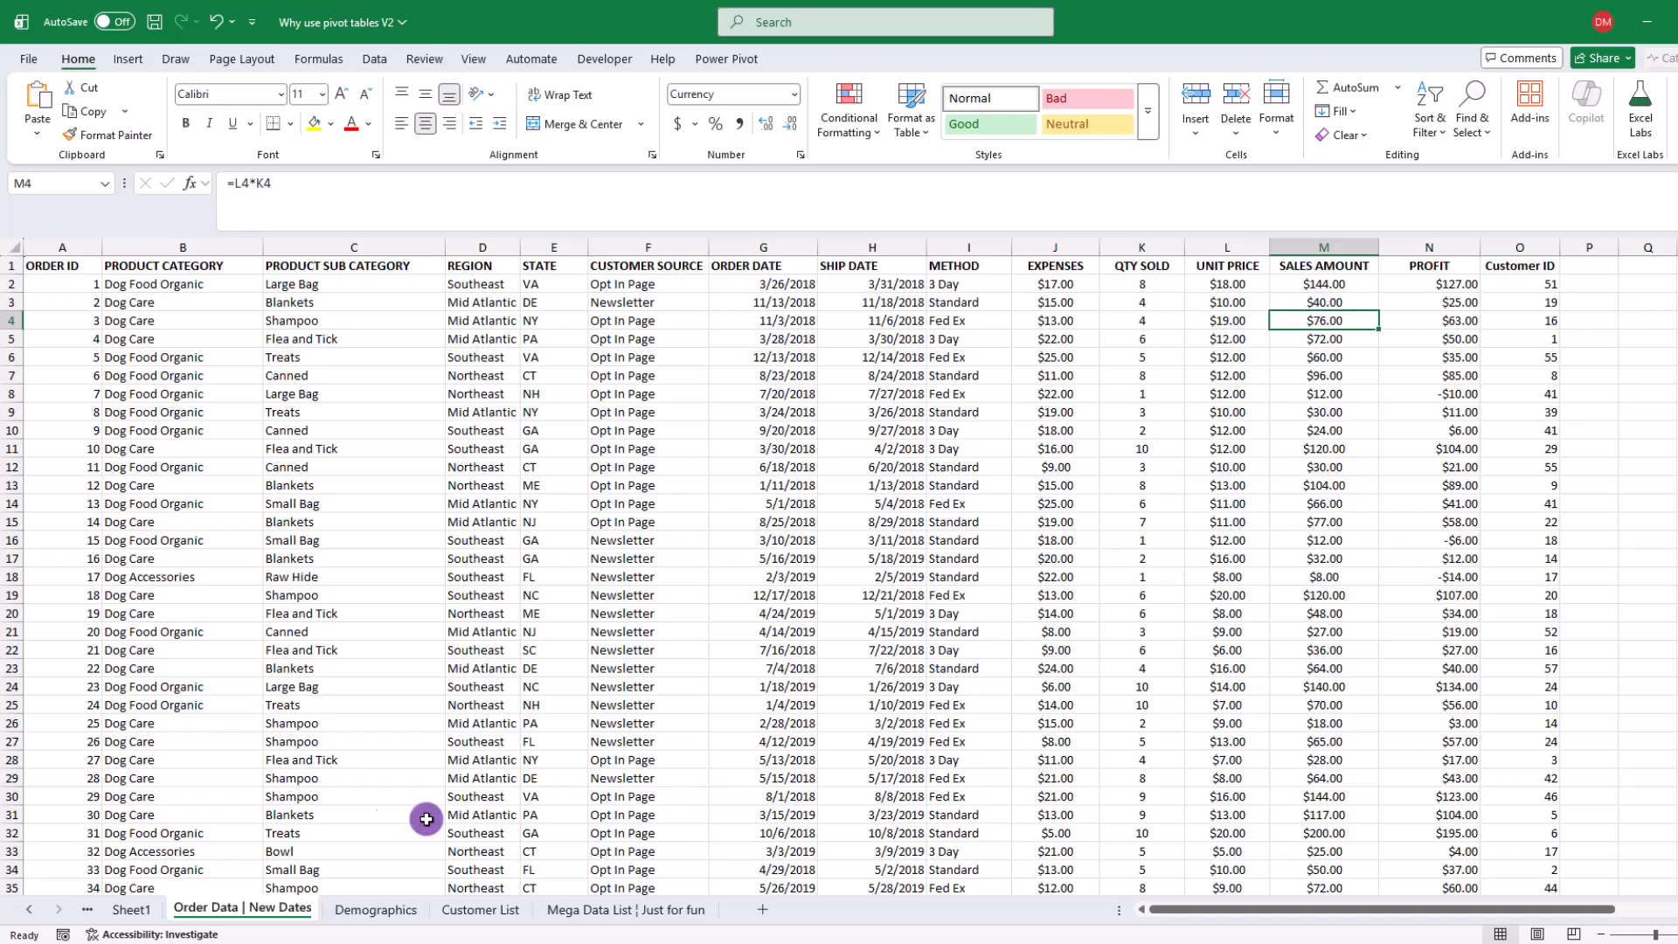
Clear all fields from the Sheet1 pivot table and lay it out with PRODUCT SUB CATEGORY in Rows and REGION in Columns
click(133, 909)
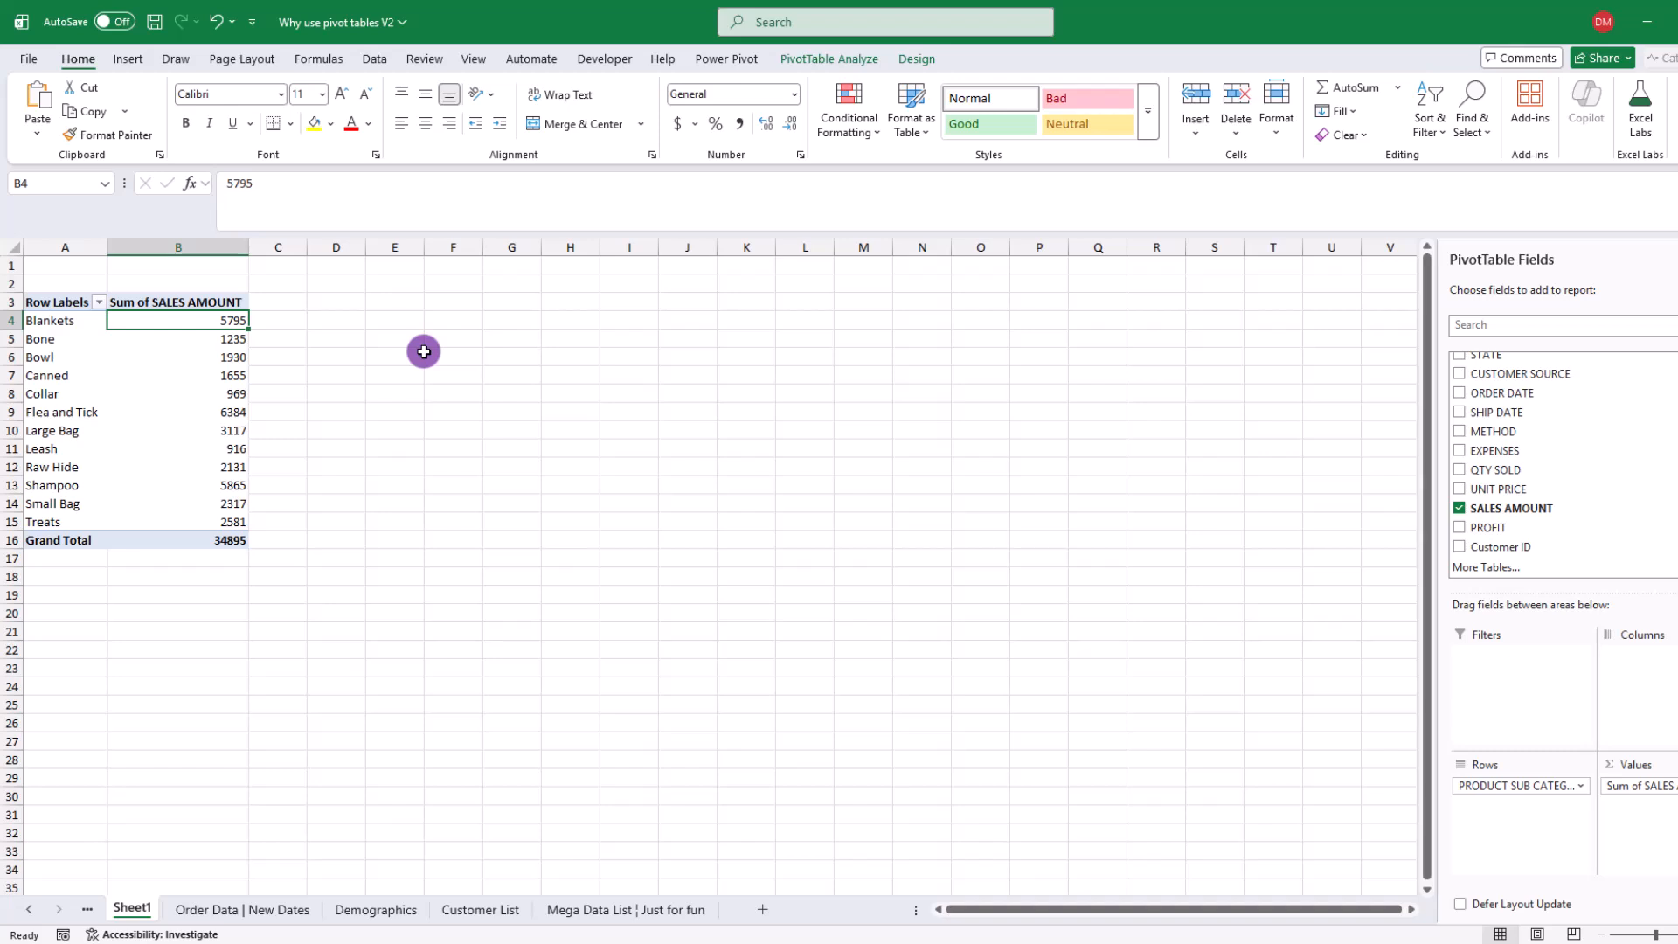
click(852, 73)
click(805, 127)
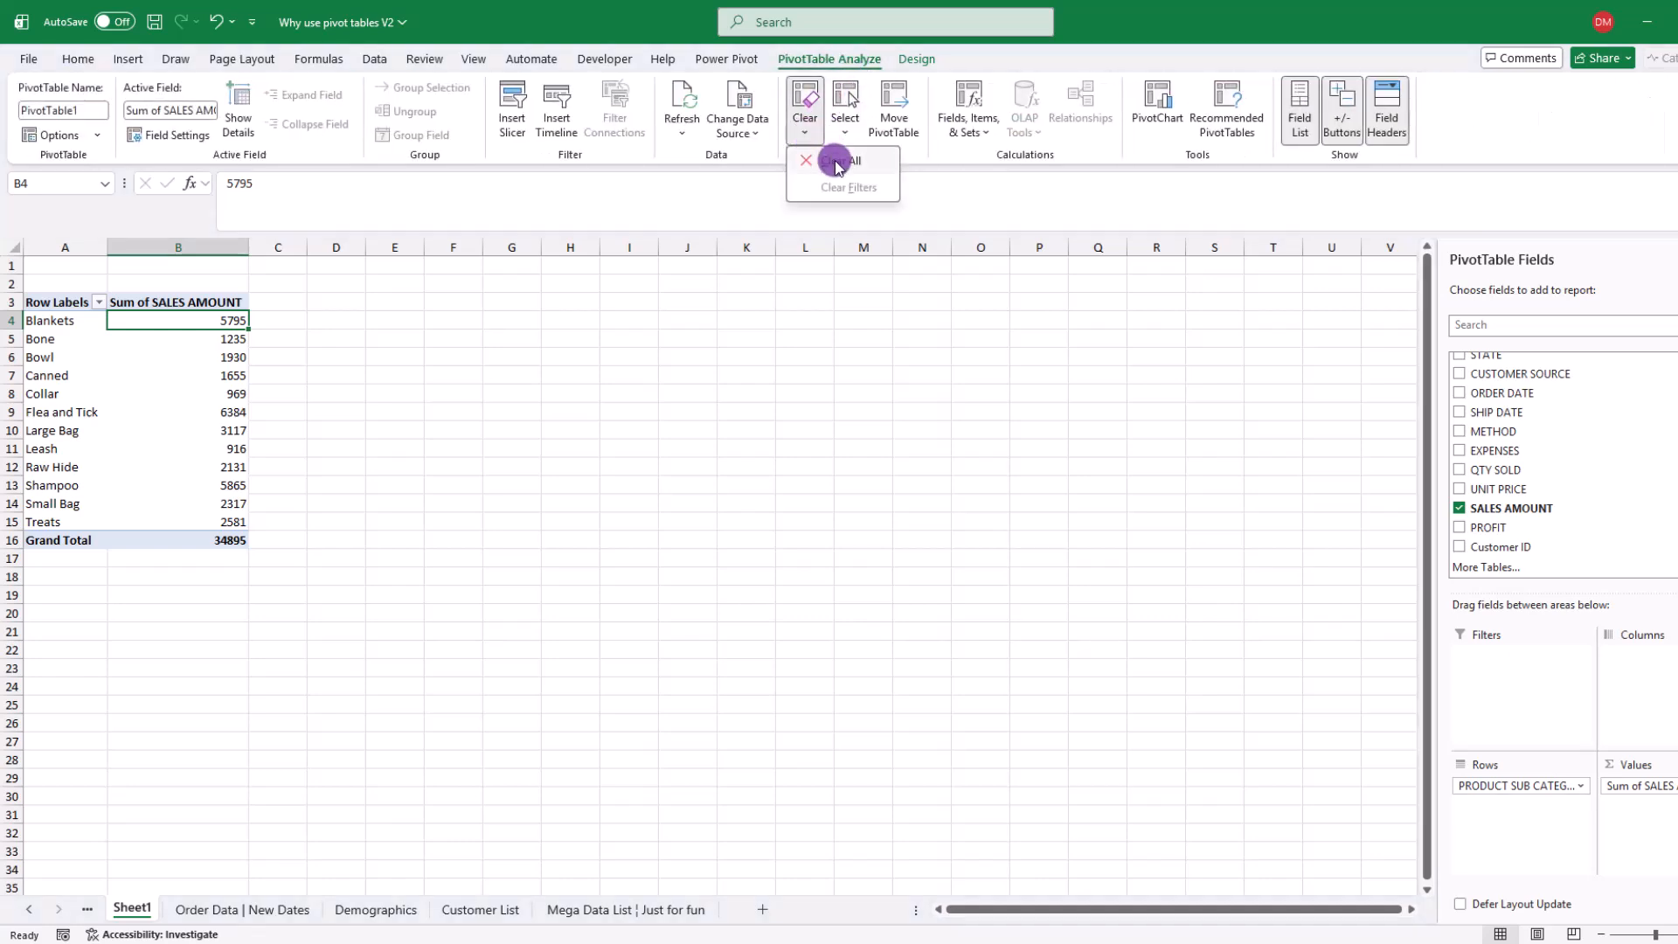
click(837, 164)
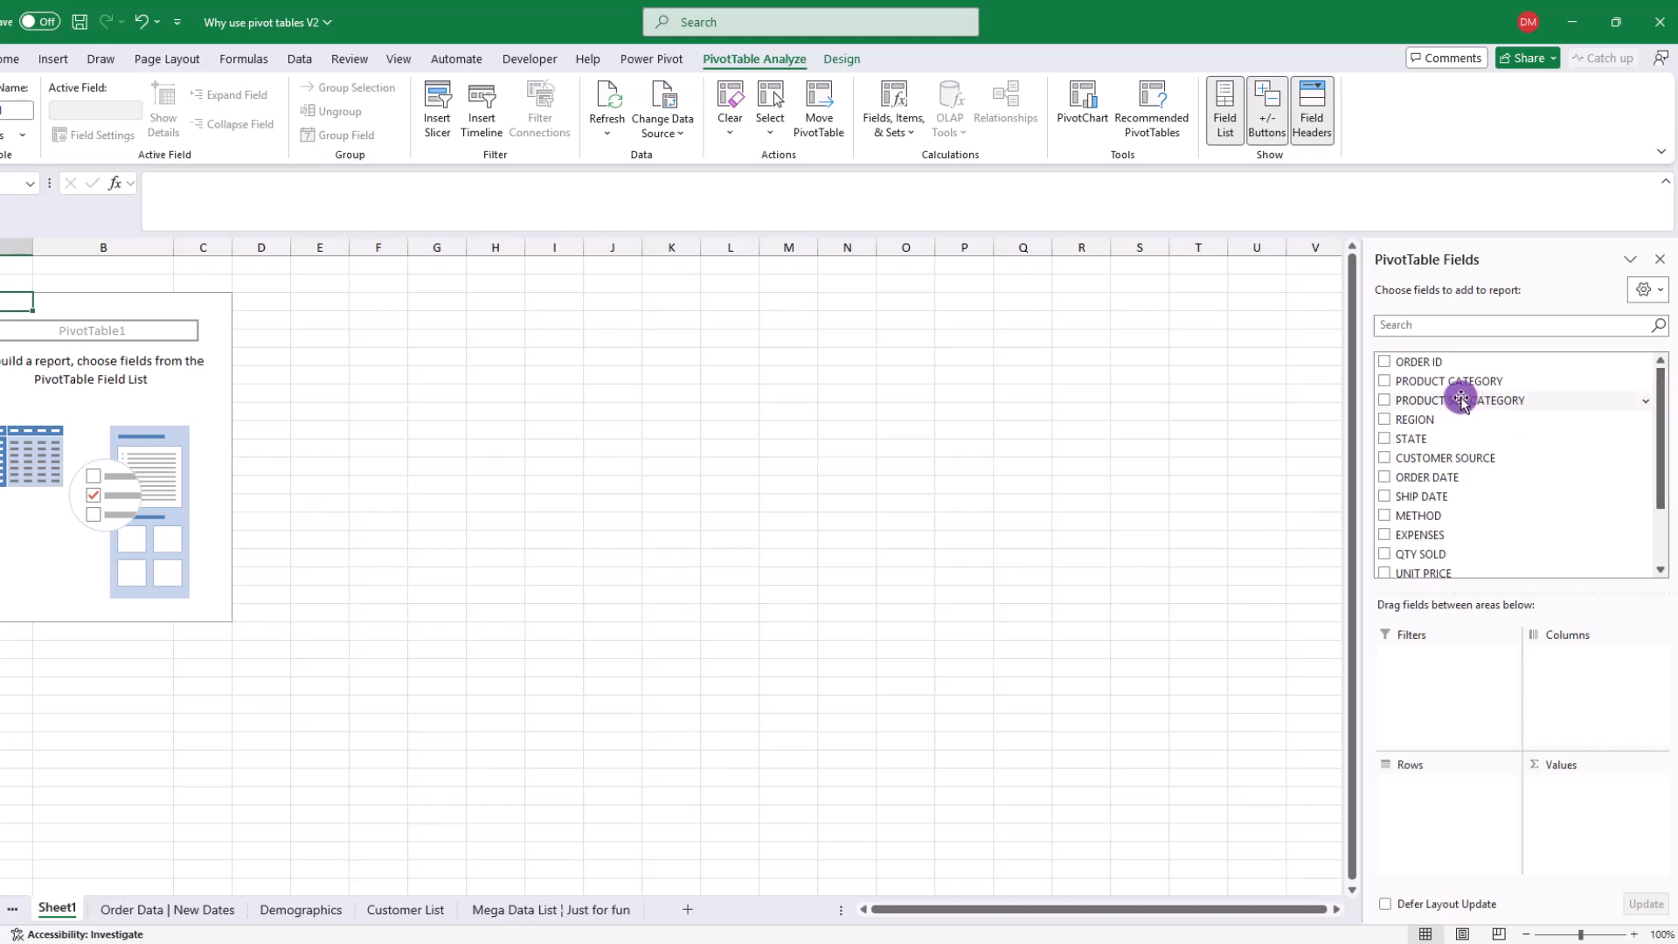
drag(1460, 396, 1464, 812)
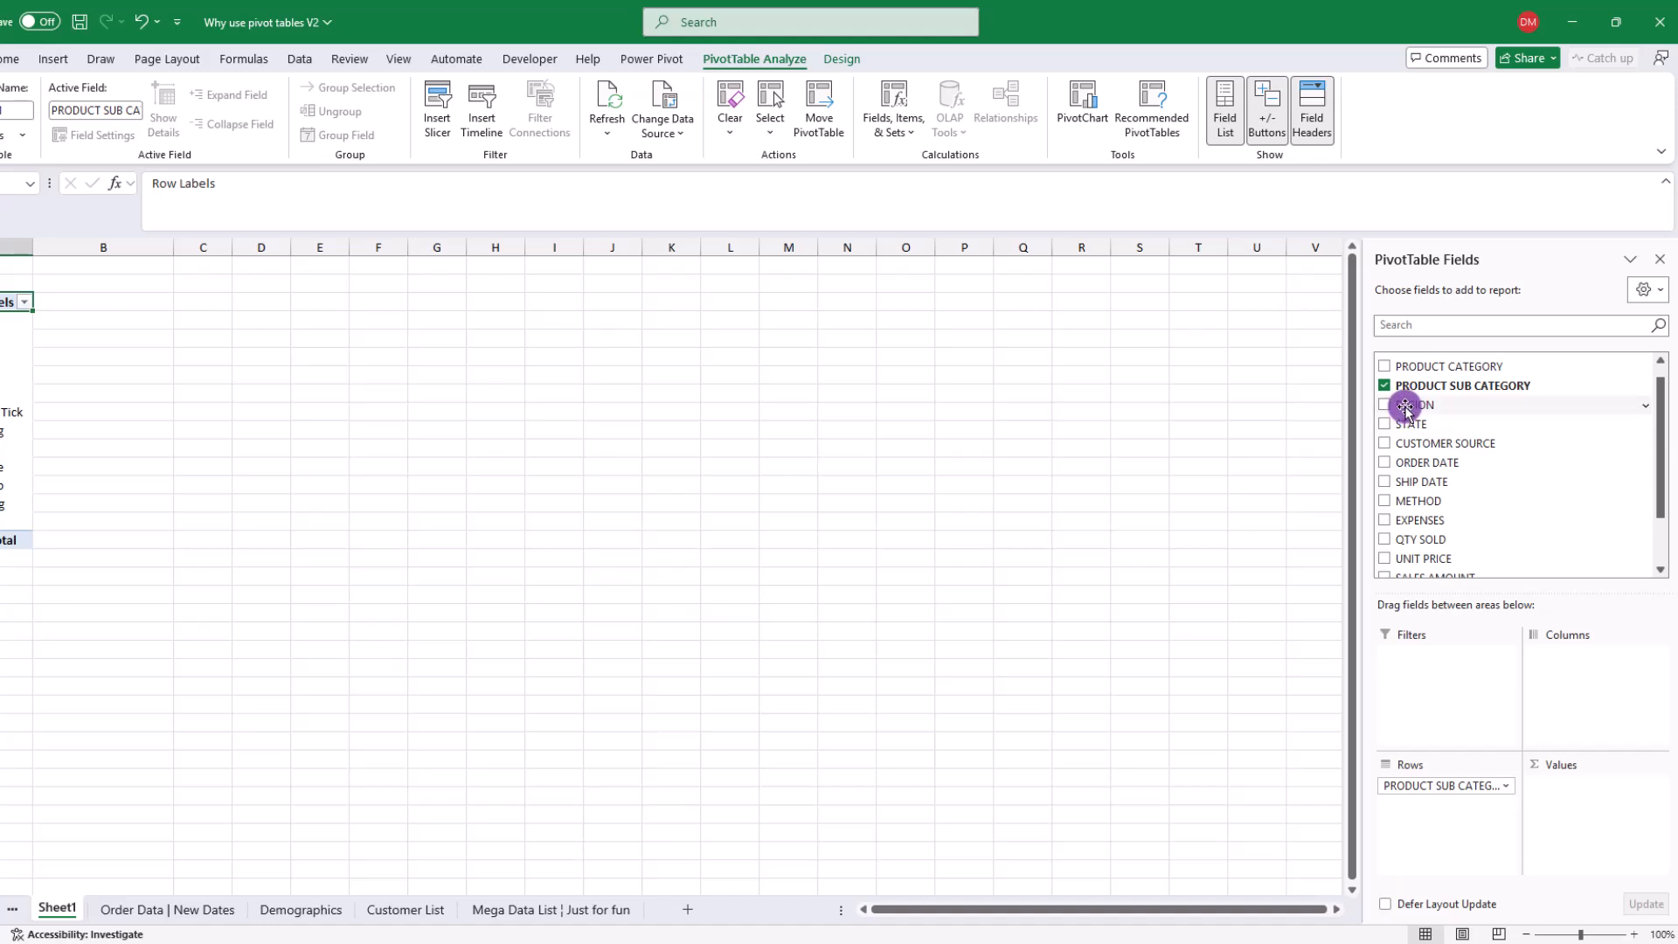
drag(1404, 407, 1596, 667)
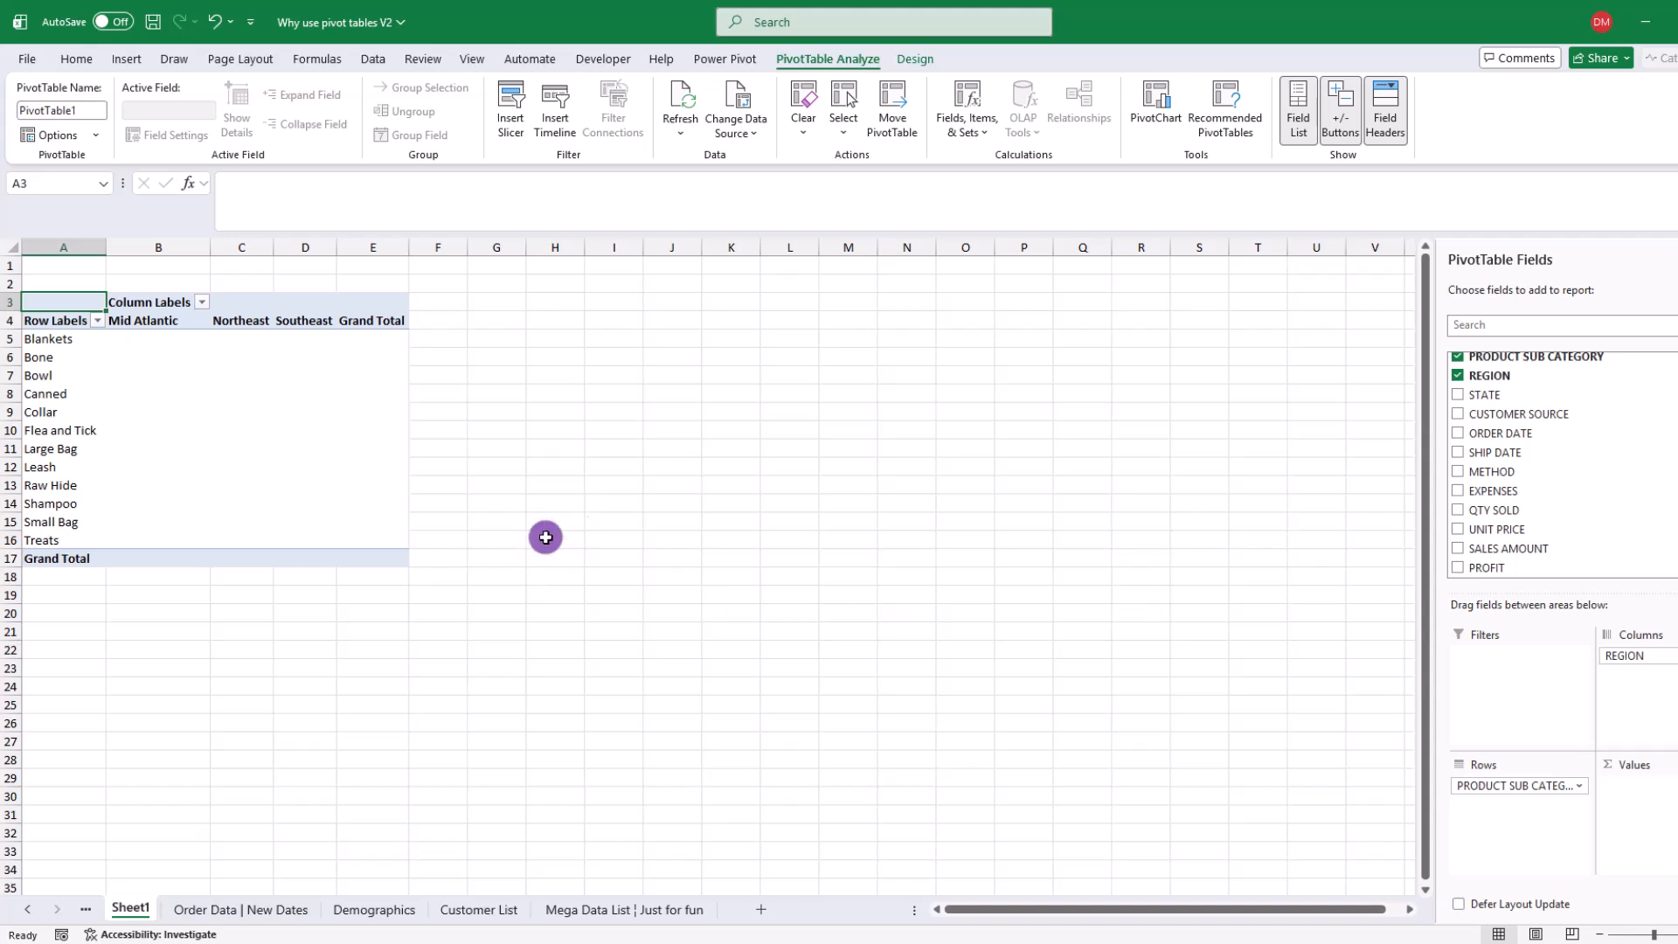
Examine how the sub category row labels and the region column labels intersect in the pivot table, starting with Blankets and Mid Atlantic
click(50, 330)
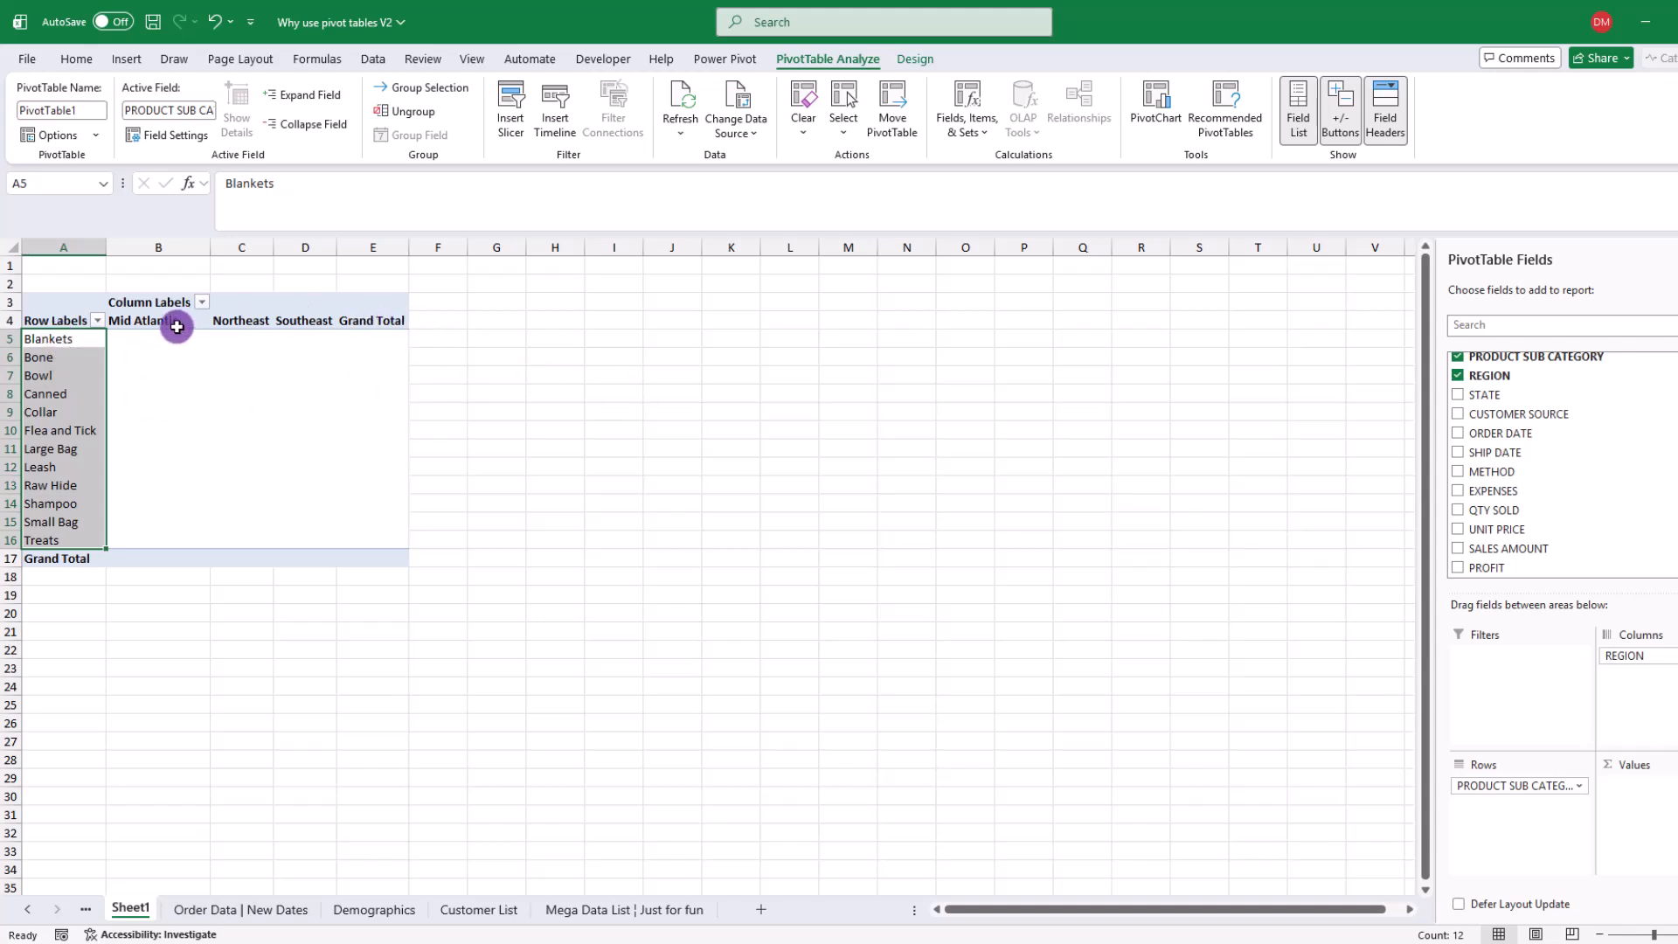
click(162, 321)
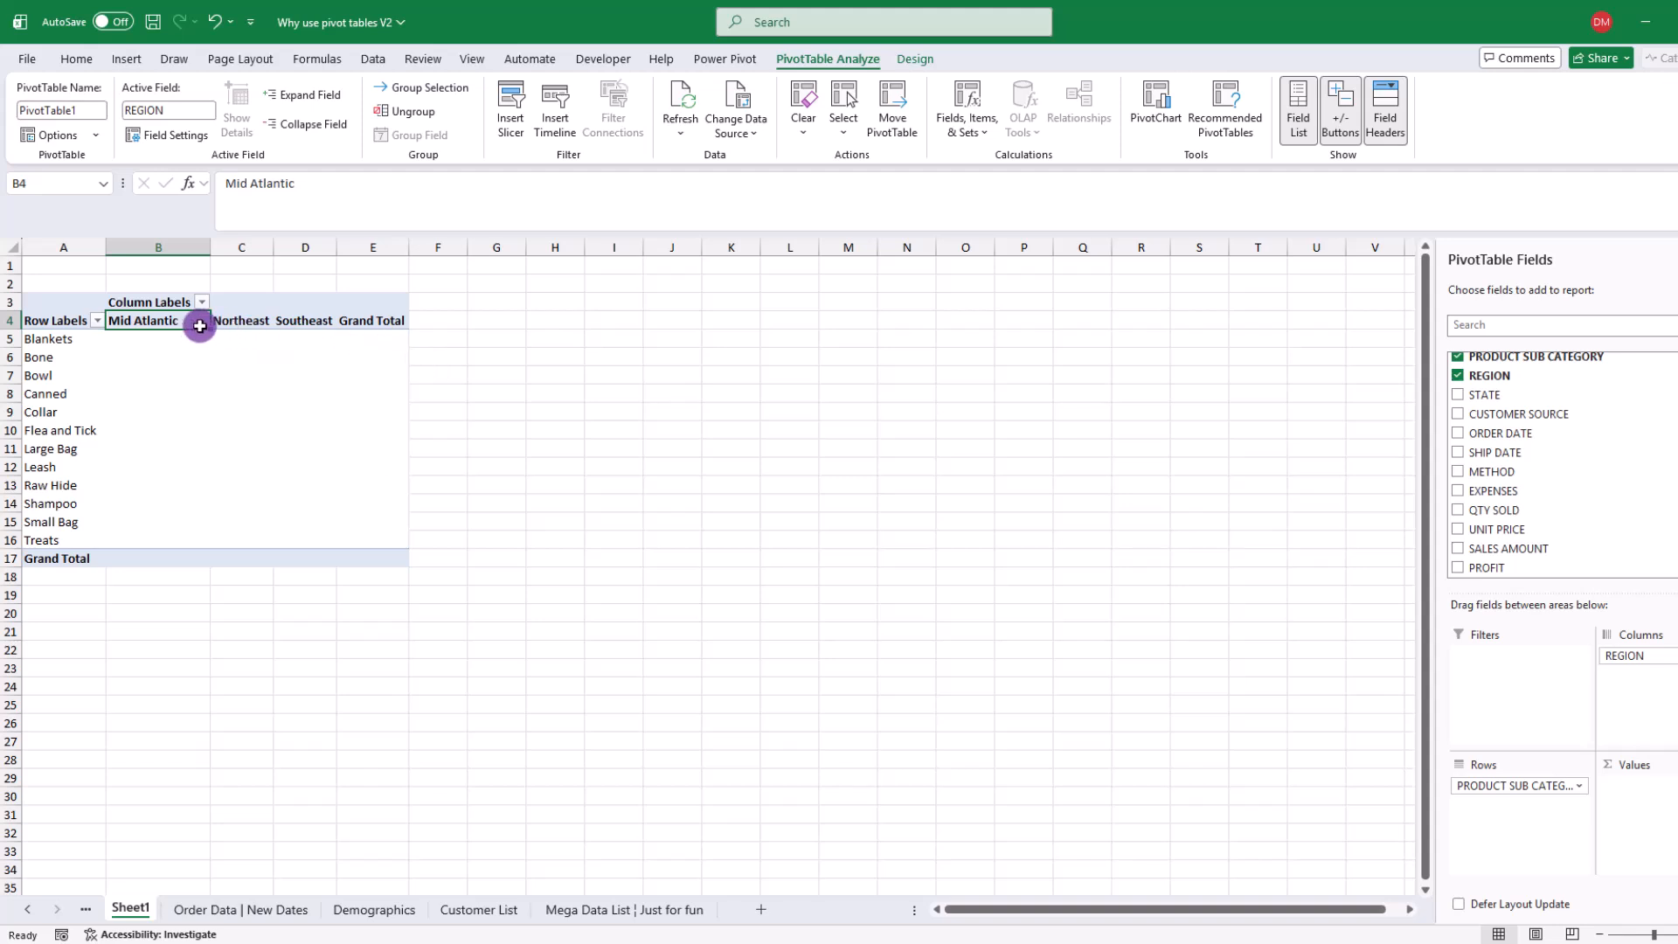
drag(157, 320, 326, 325)
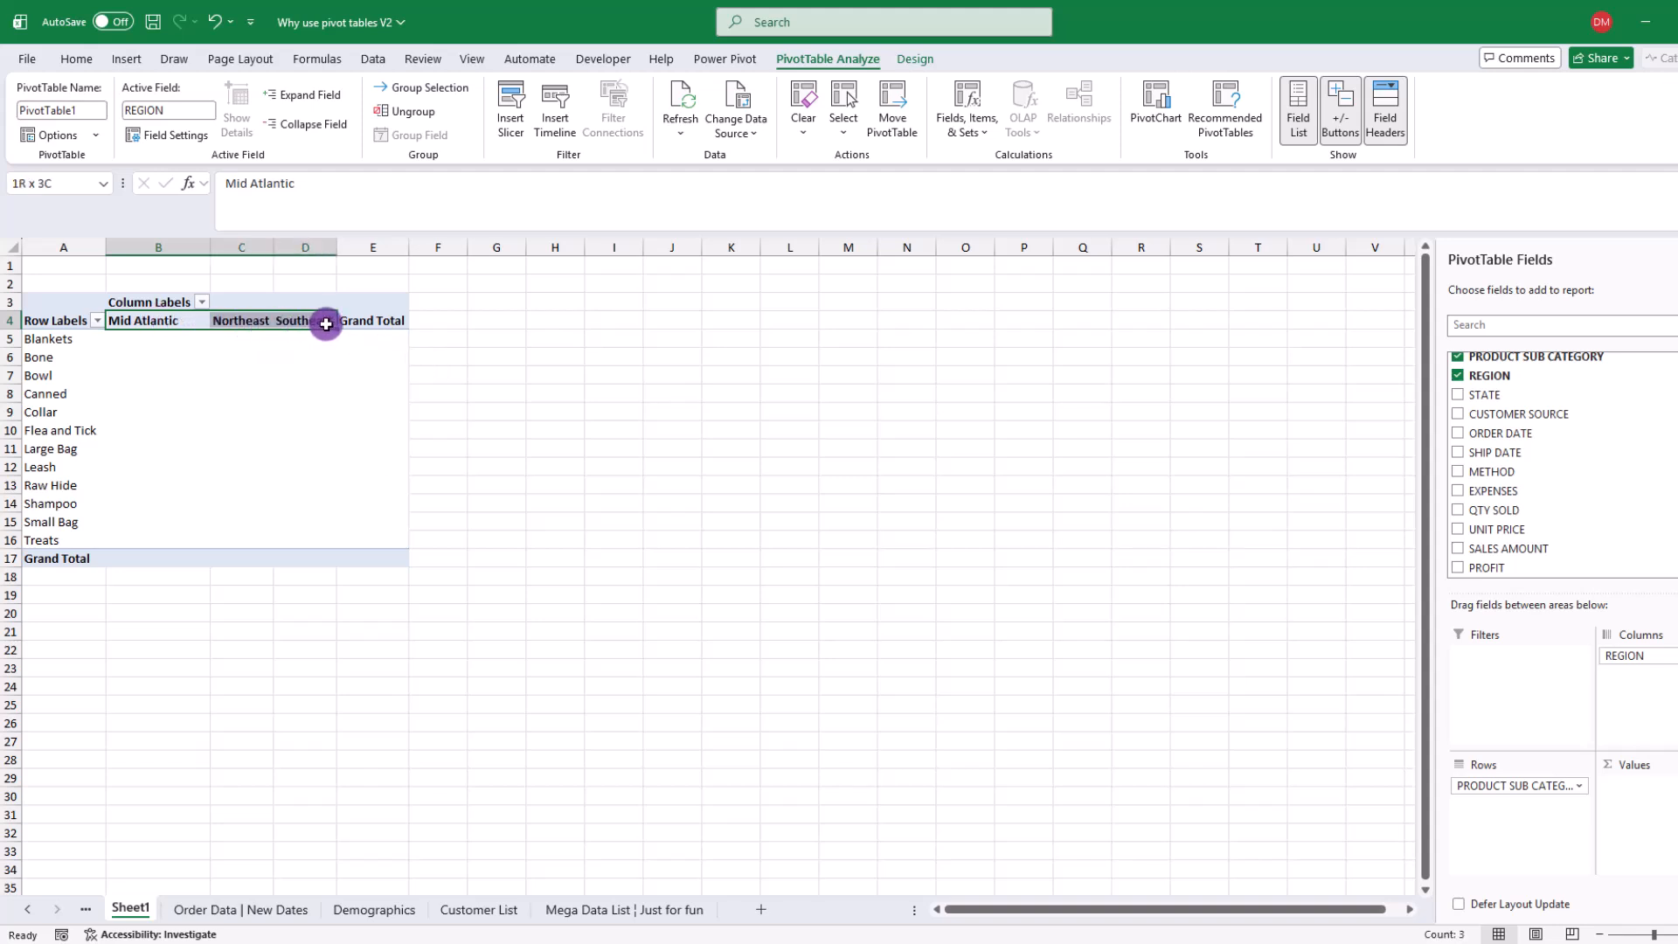
click(164, 341)
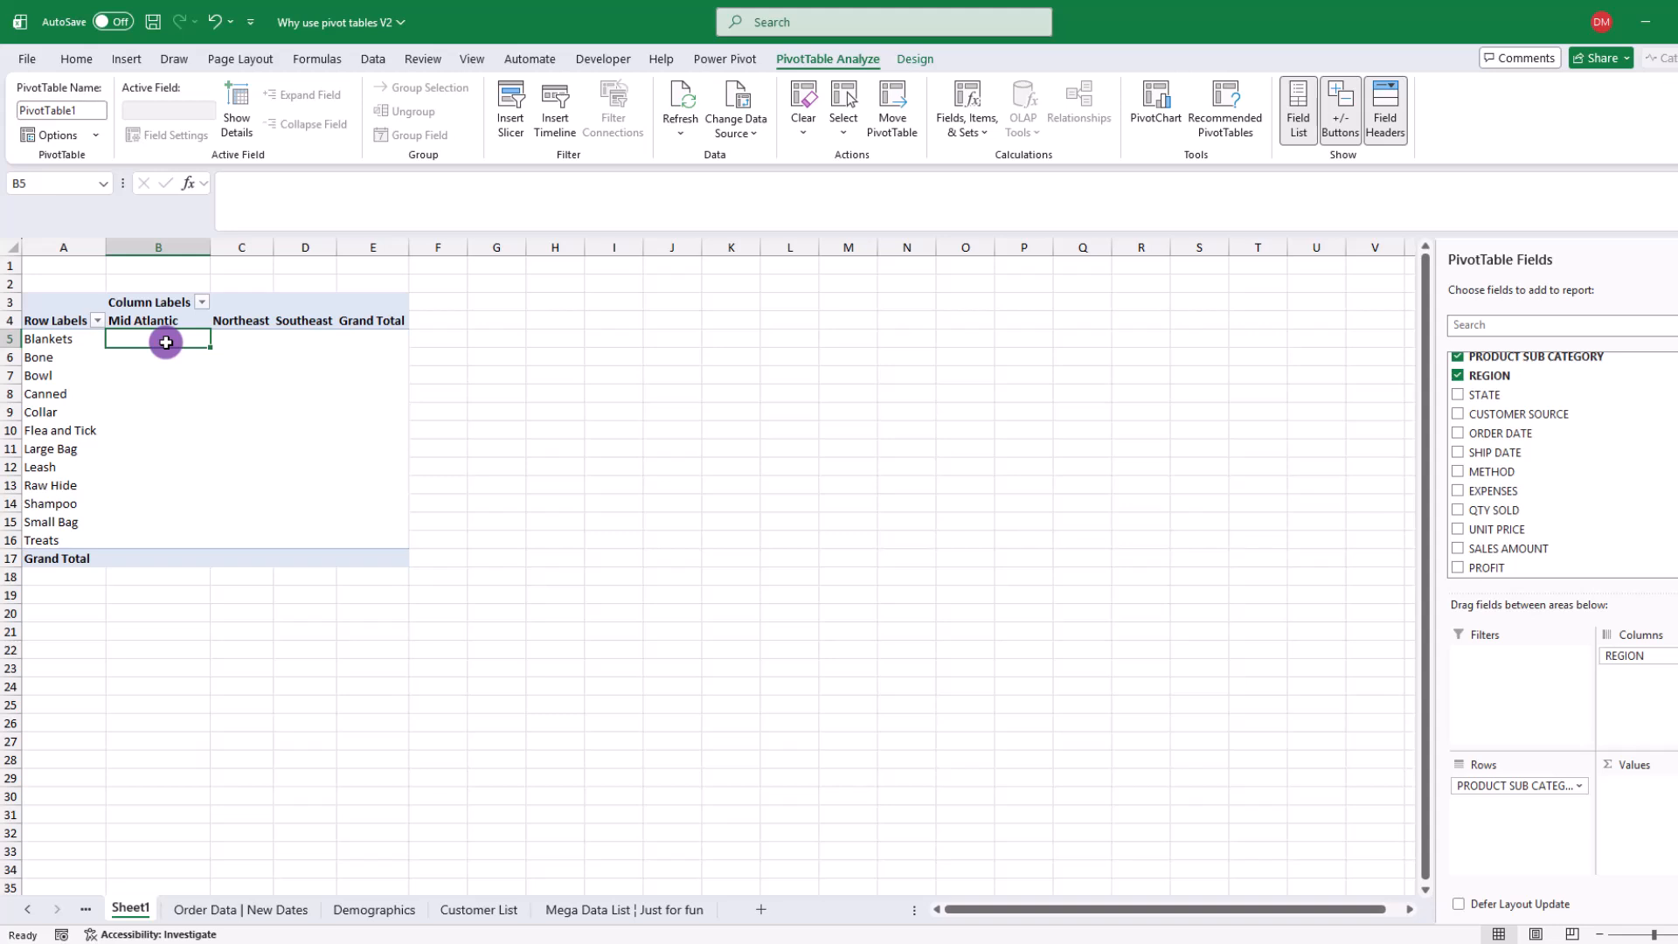
drag(55, 339, 48, 539)
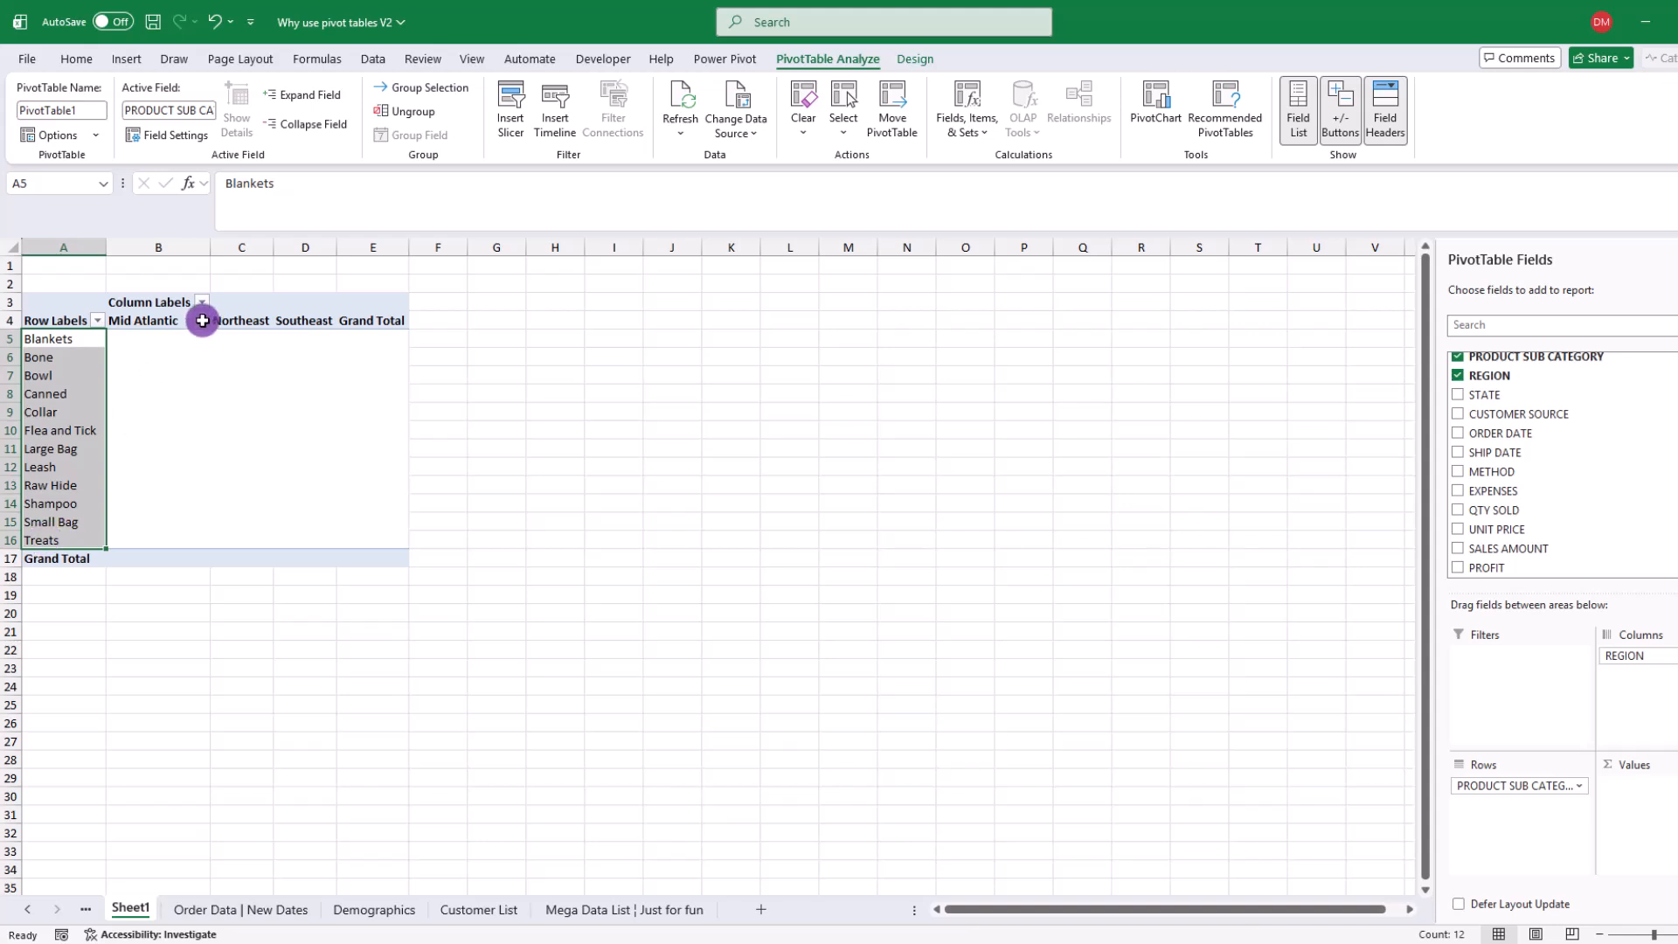
drag(163, 324, 375, 325)
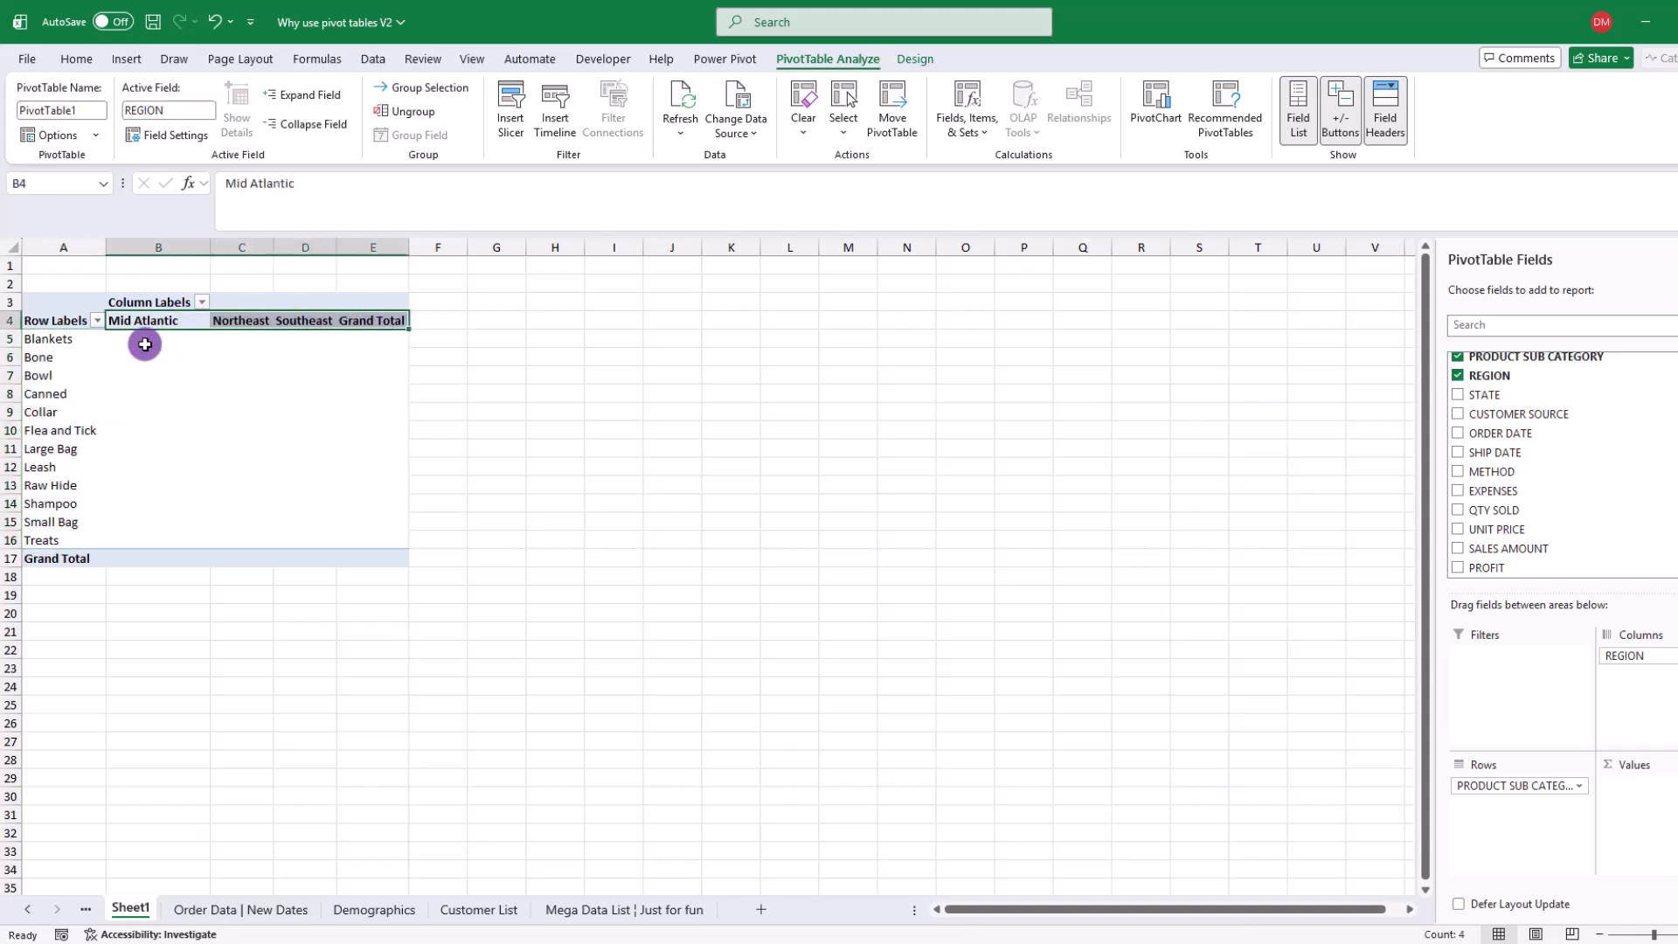
Add SALES AMOUNT to the pivot table's Values area and check the Treats–Southeast and Blankets–Mid Atlantic intersections
click(146, 343)
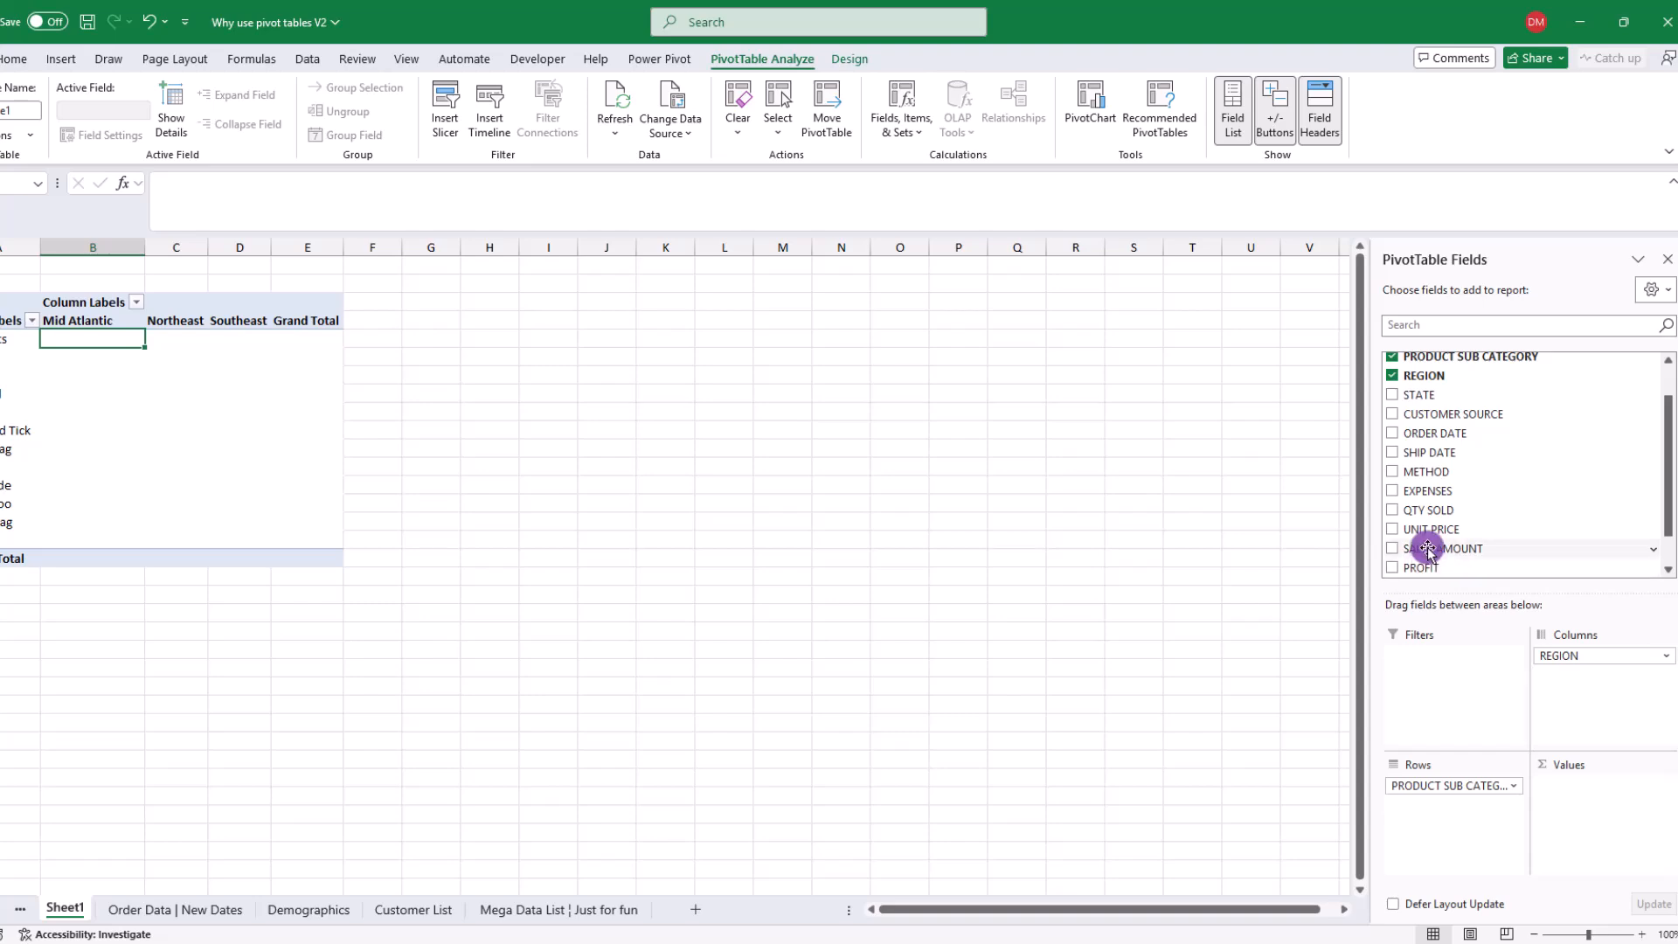
drag(1425, 548, 1623, 806)
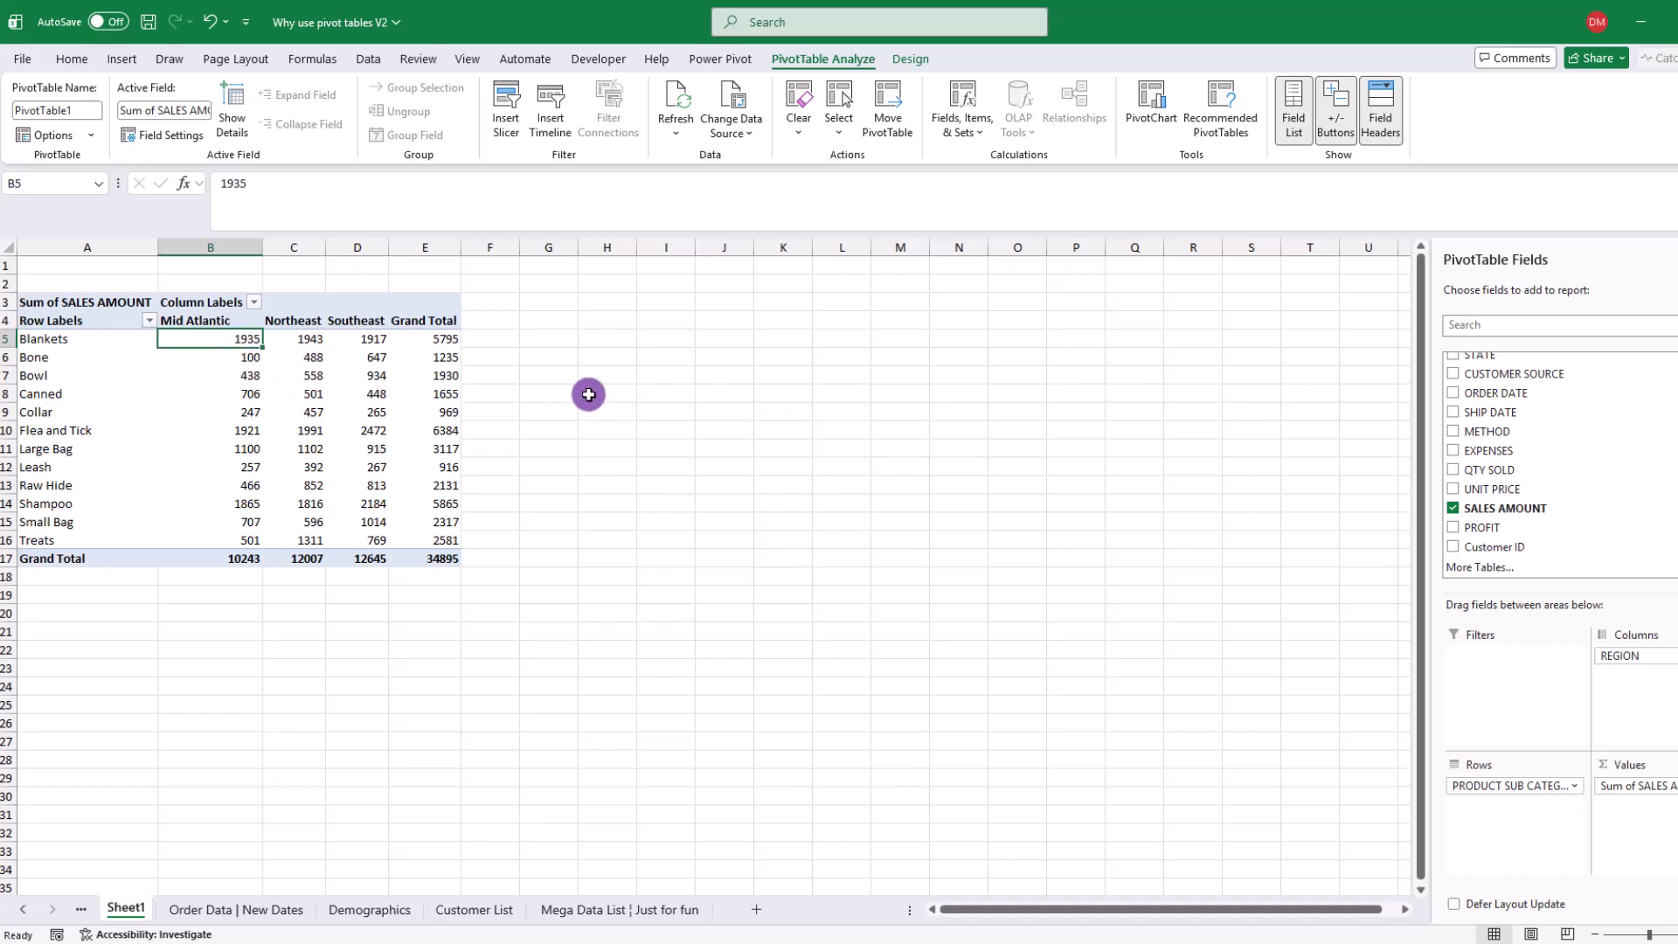
click(372, 540)
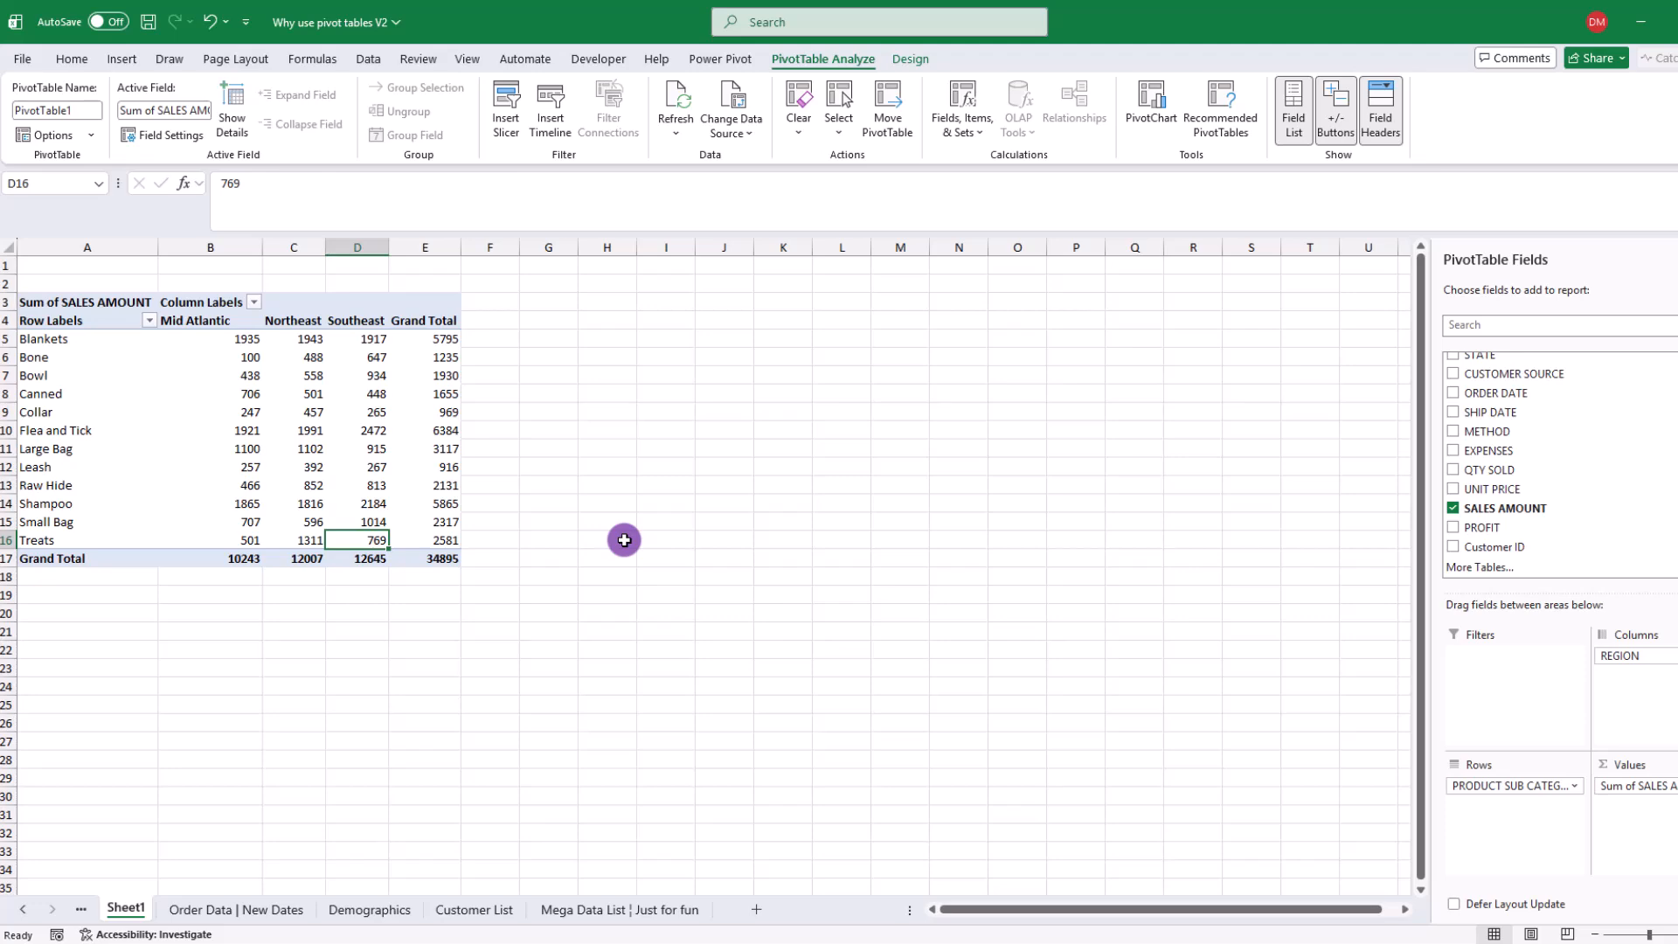
click(255, 338)
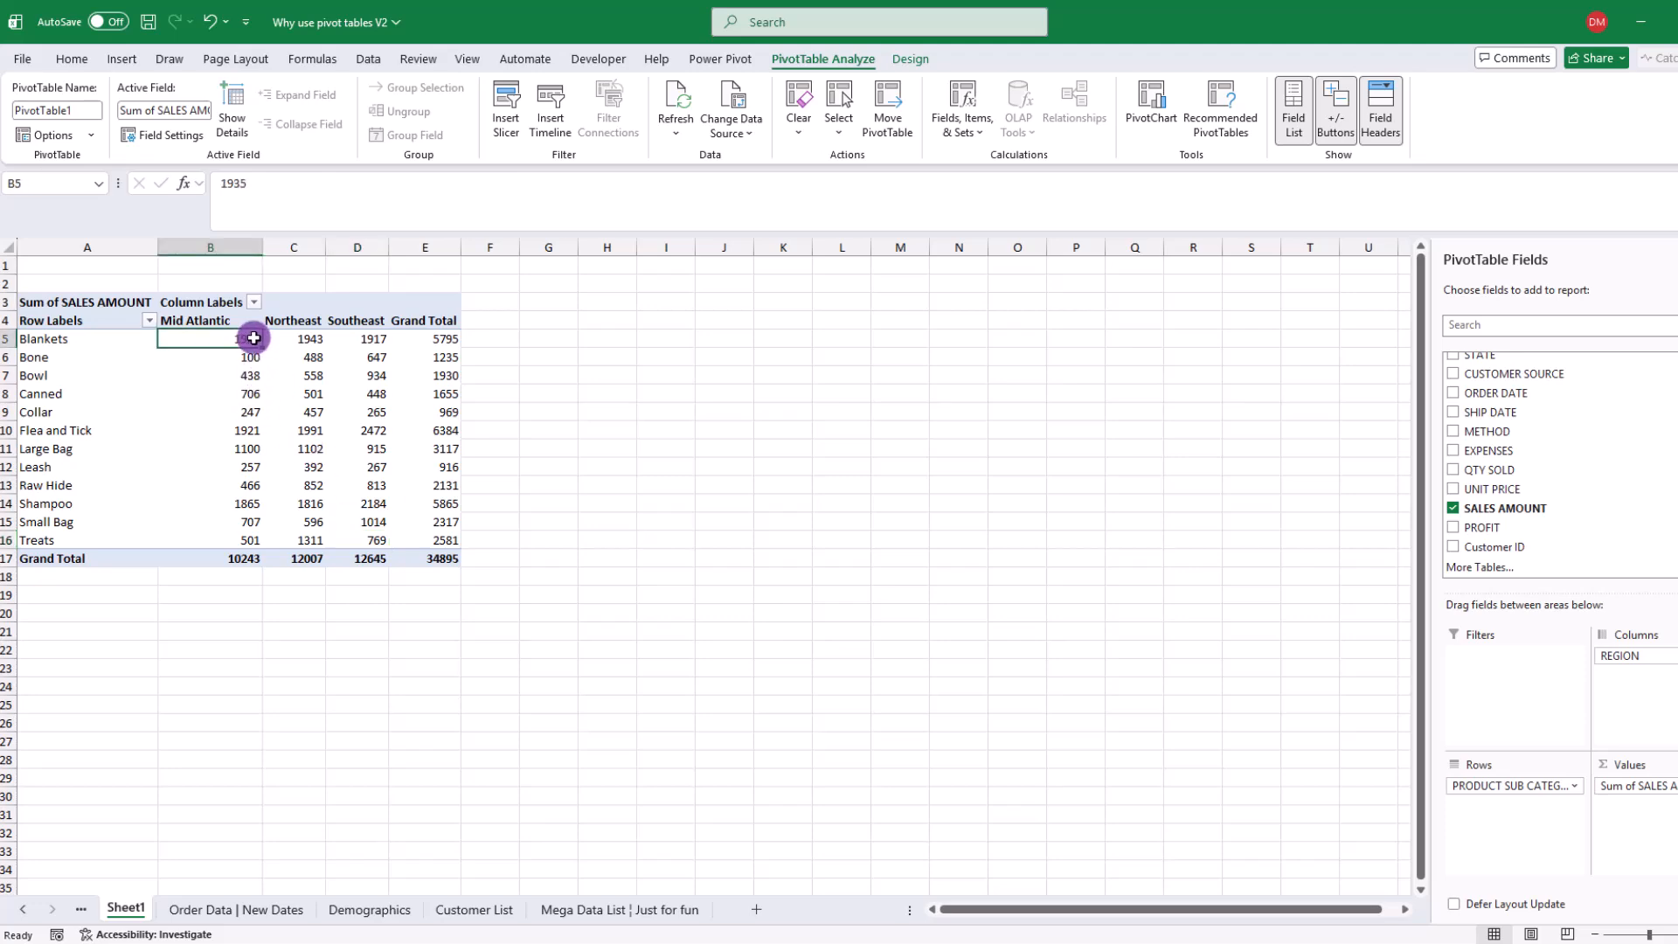
Match the Blankets sub category with its region in rows 3, 13, 17, 23 and 31 of the order data
click(271, 911)
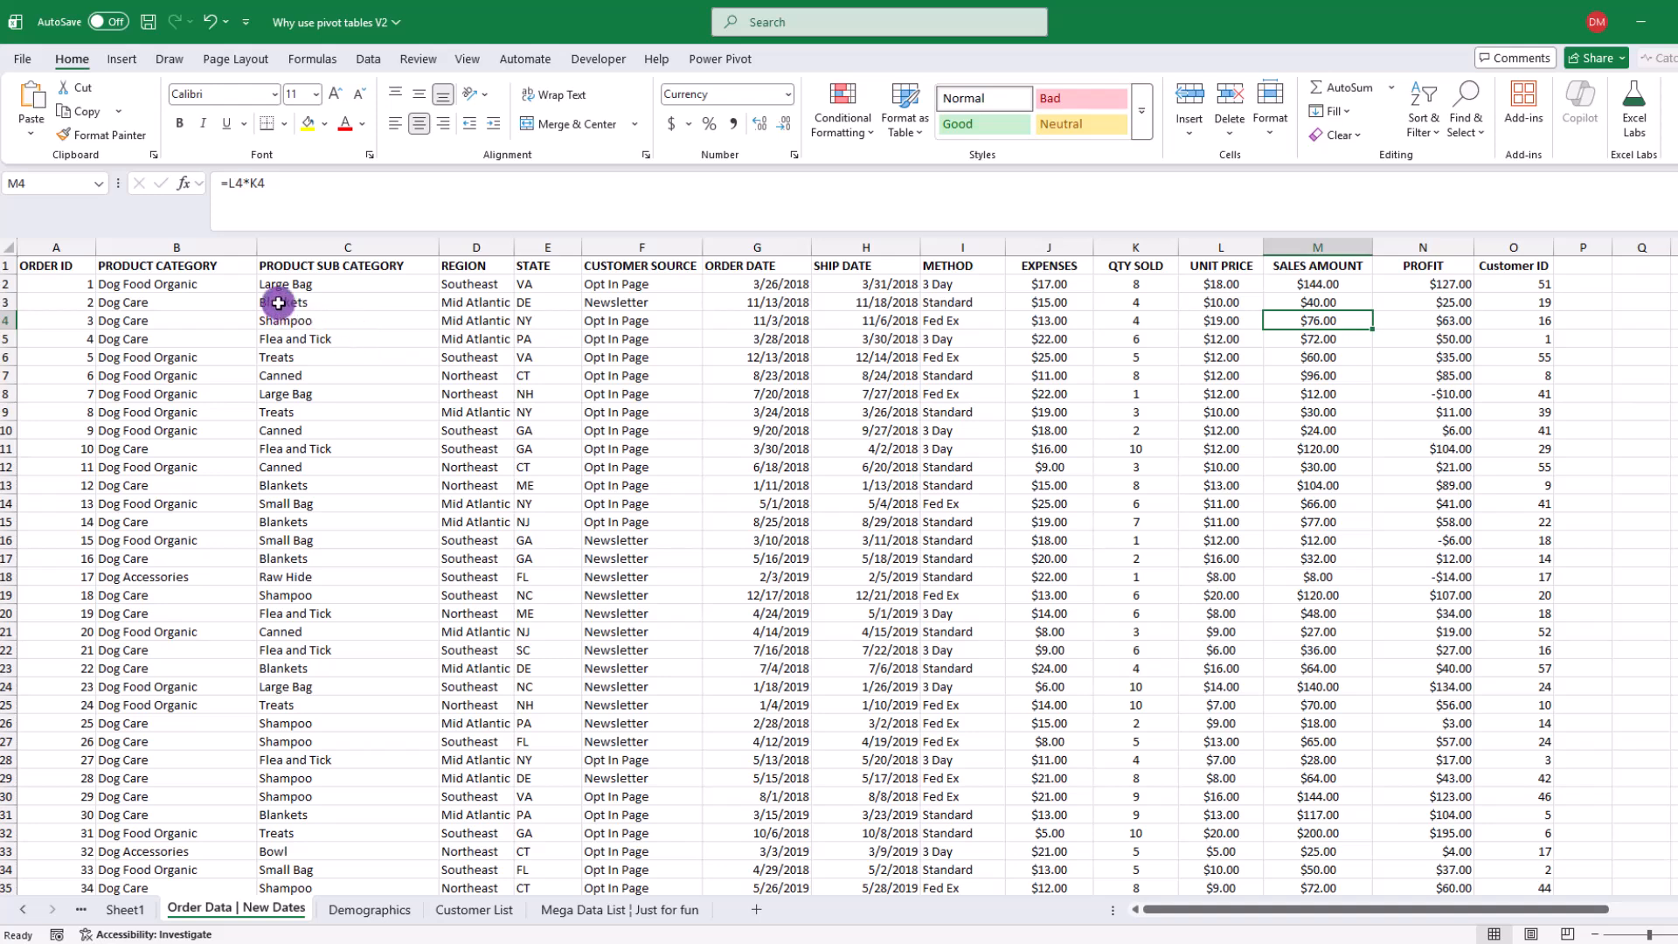
drag(277, 303, 459, 302)
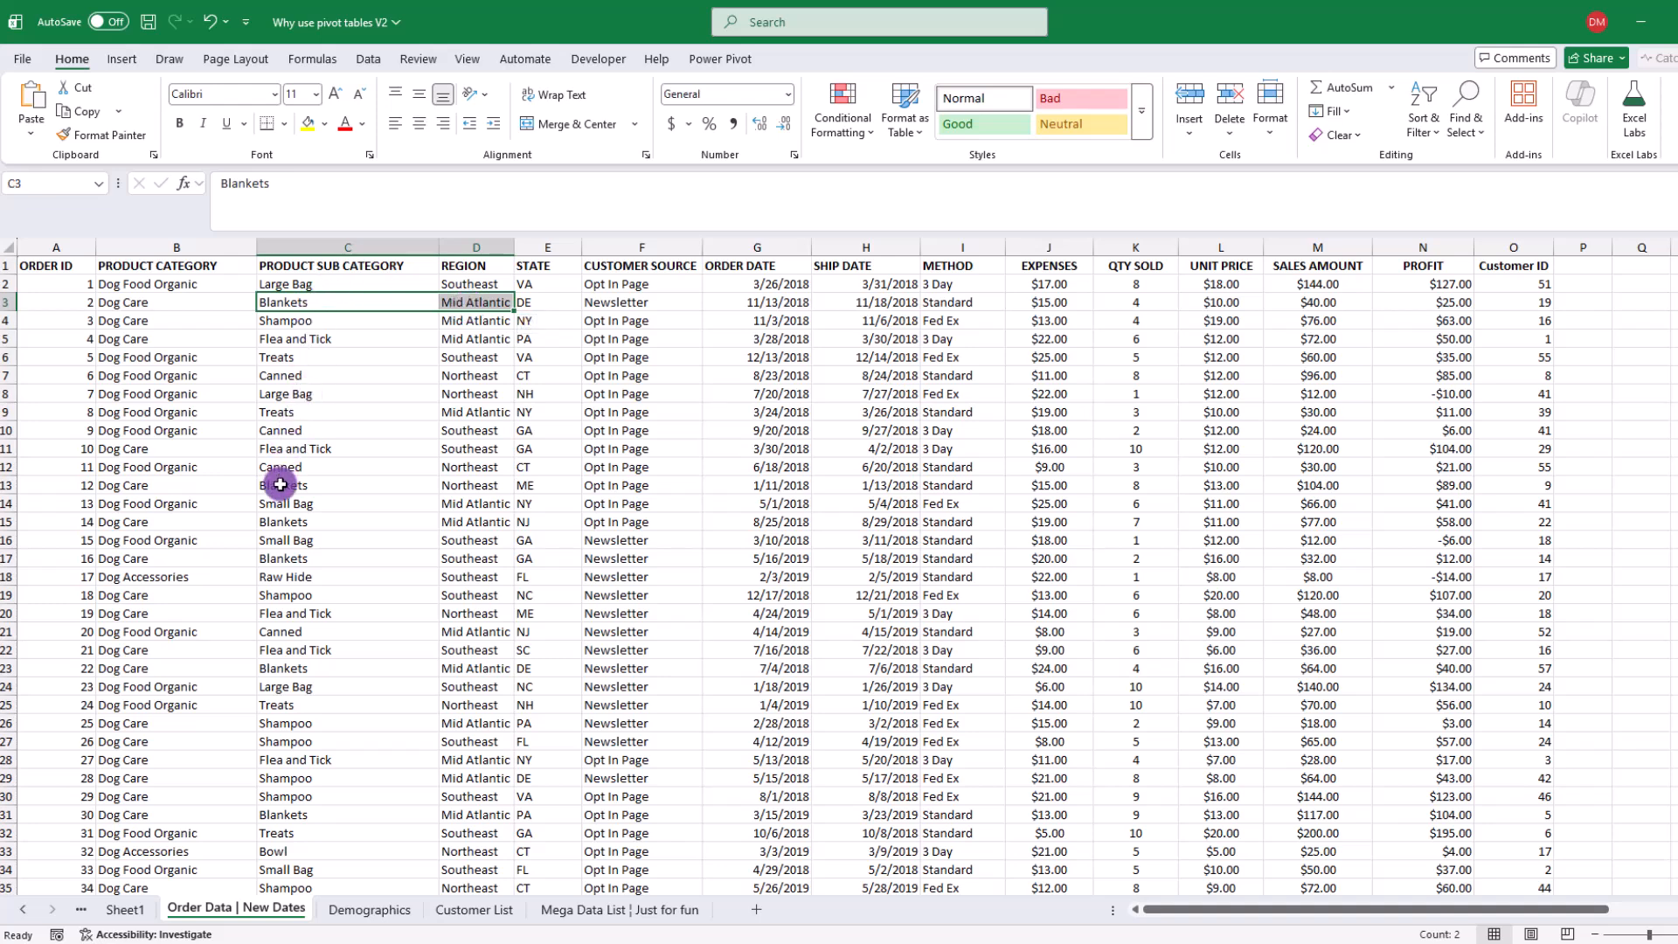
drag(276, 485, 450, 485)
drag(266, 558, 479, 561)
drag(307, 673, 480, 678)
drag(280, 813, 472, 815)
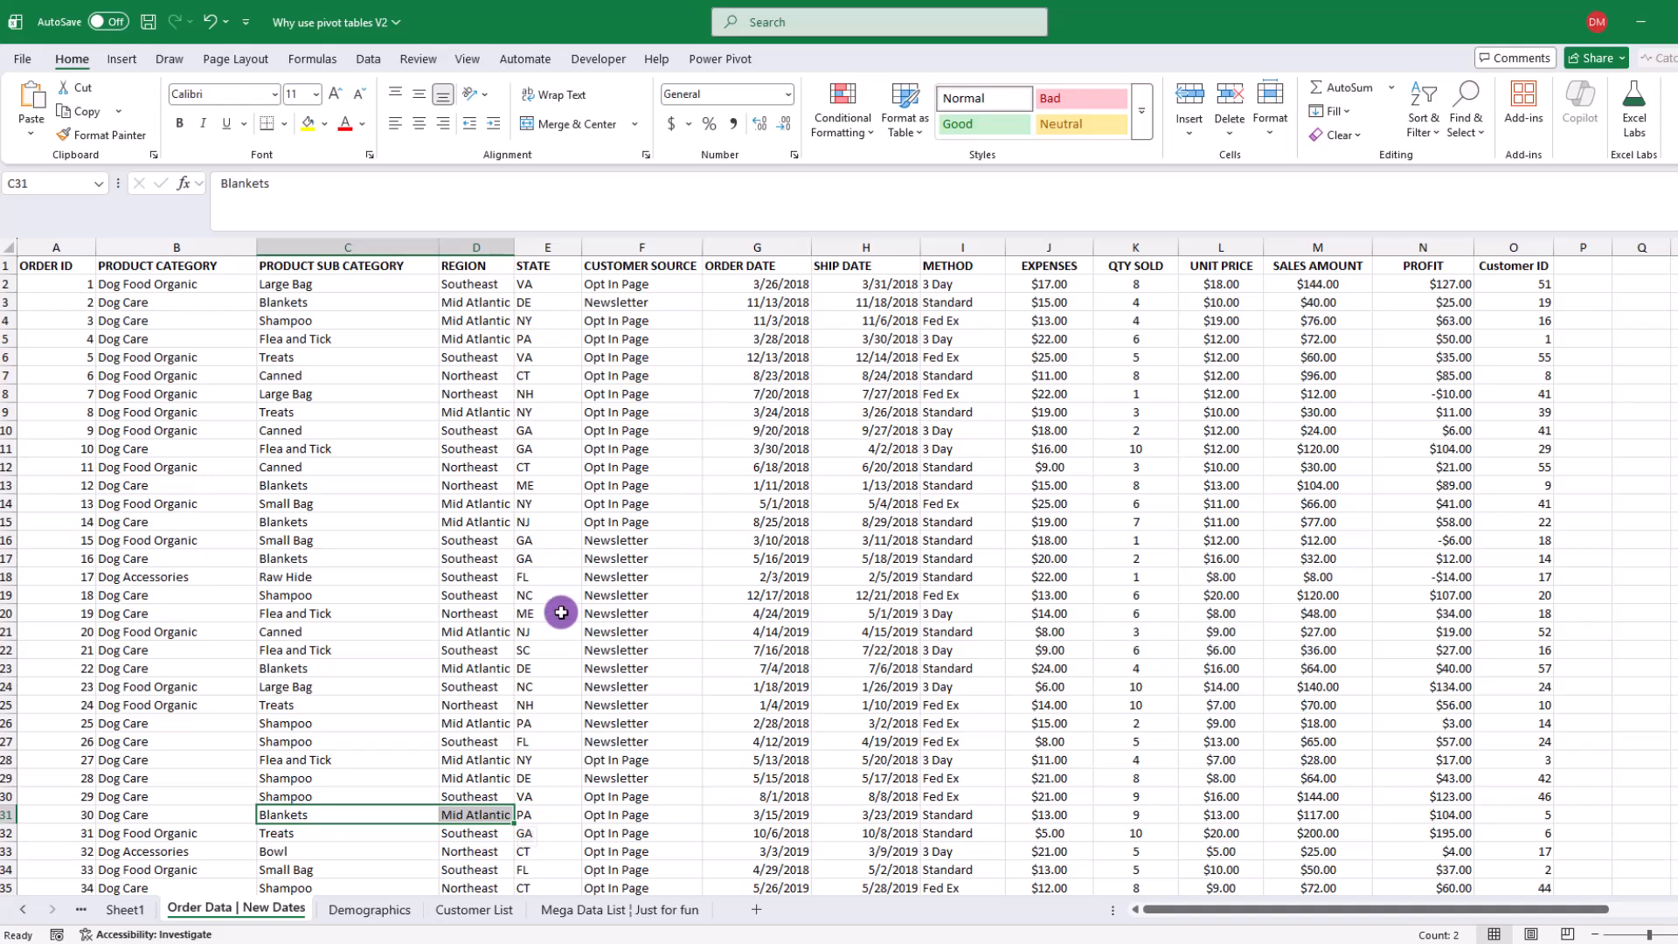
Inspect individual entries in the order data's SALES AMOUNT column from row 3 down to row 23
click(1313, 300)
click(1318, 411)
click(1320, 540)
click(1319, 667)
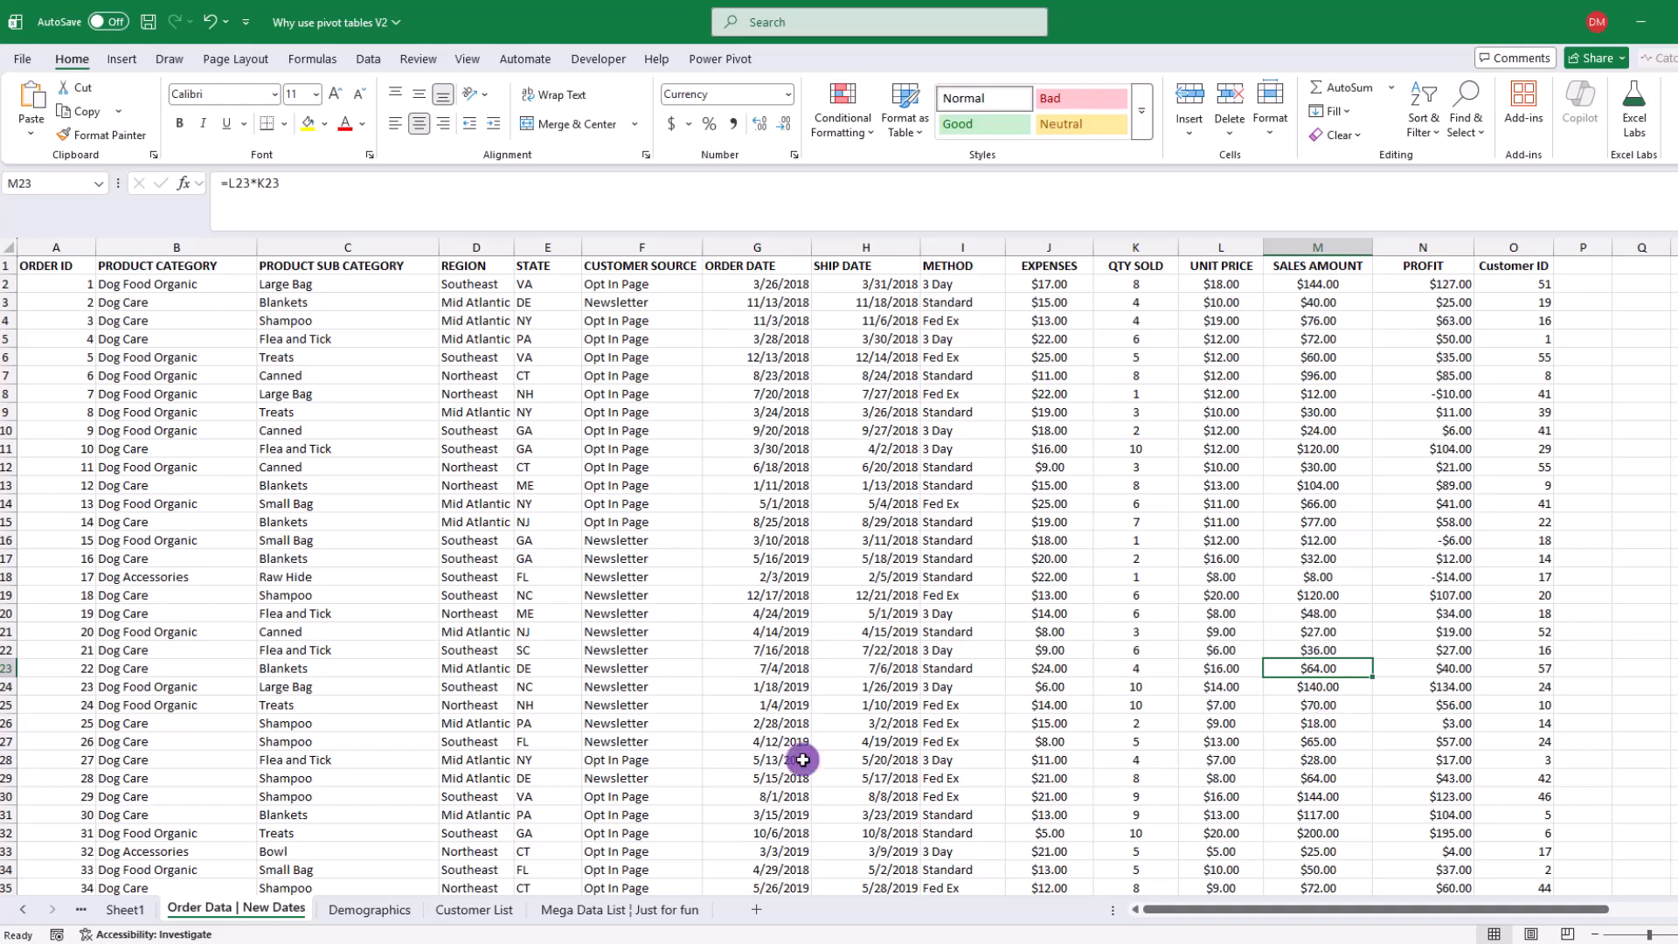
Return to the Sheet1 pivot table and review the Treats–Southeast and Blankets–Mid Atlantic totals
click(125, 909)
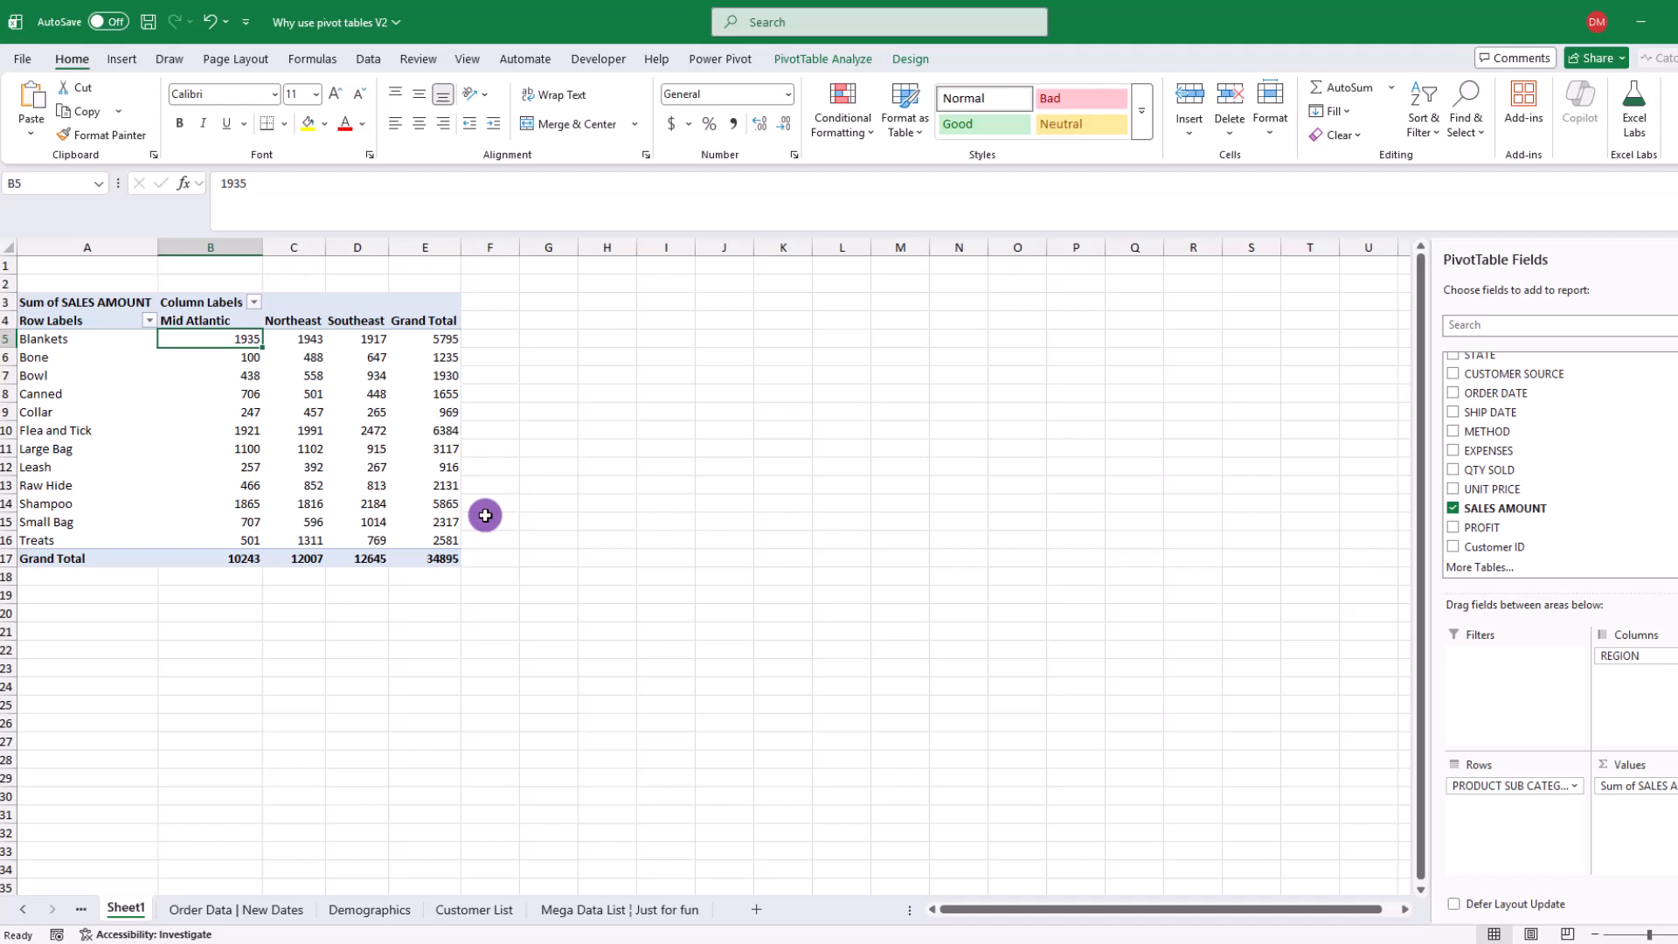
click(383, 539)
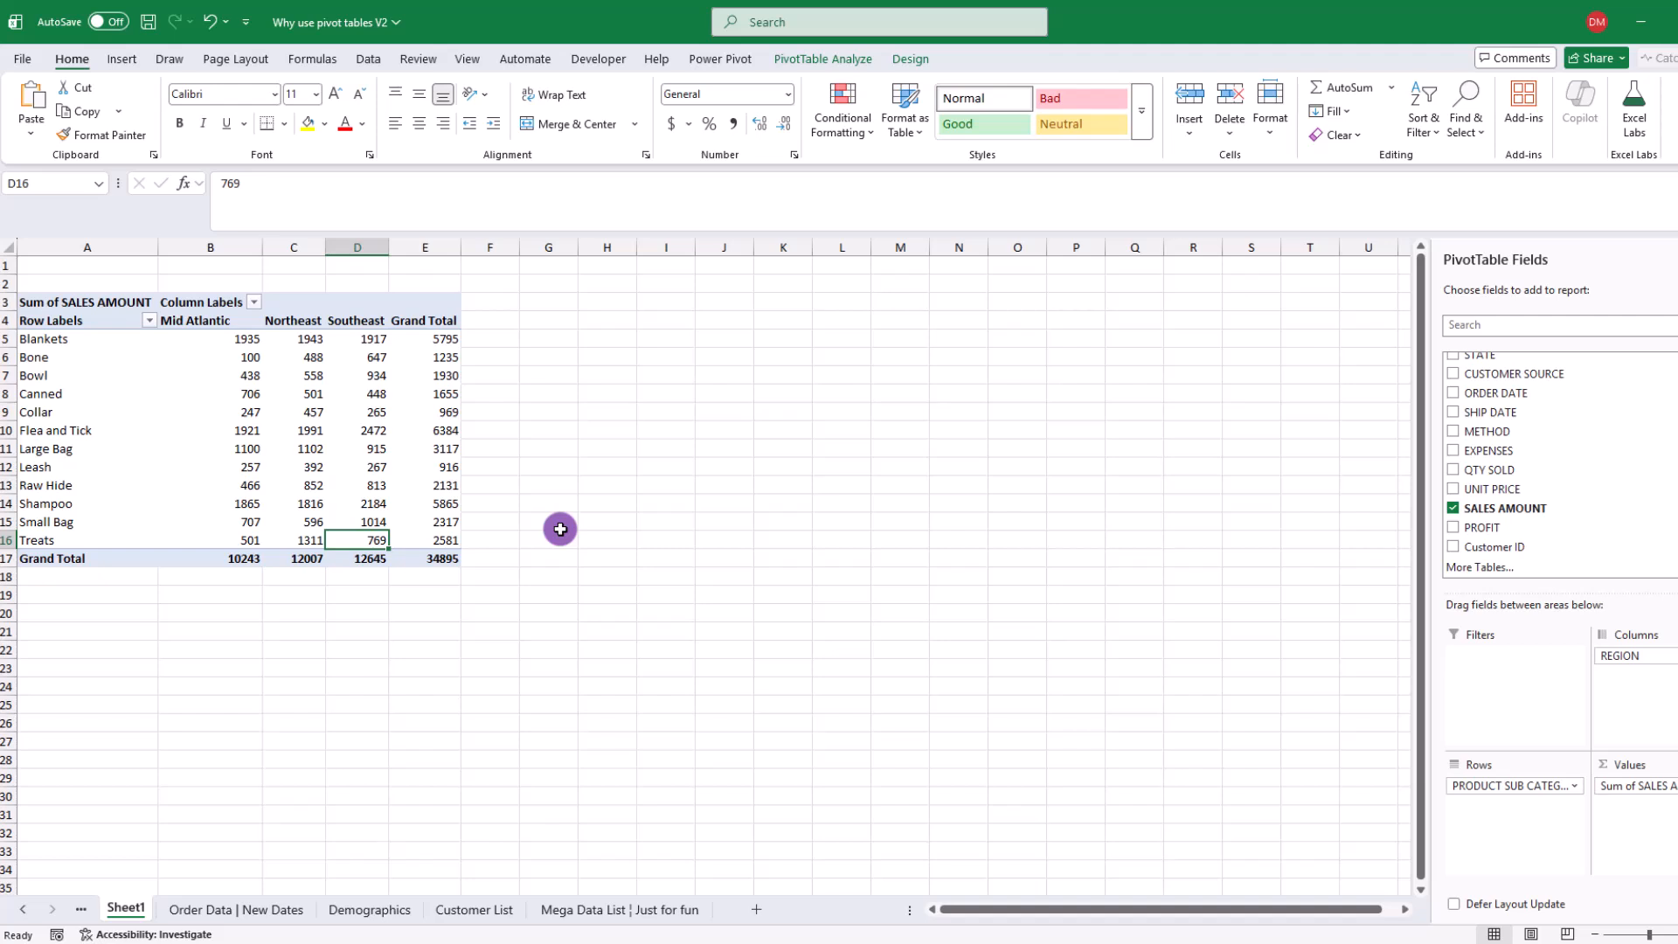
click(229, 340)
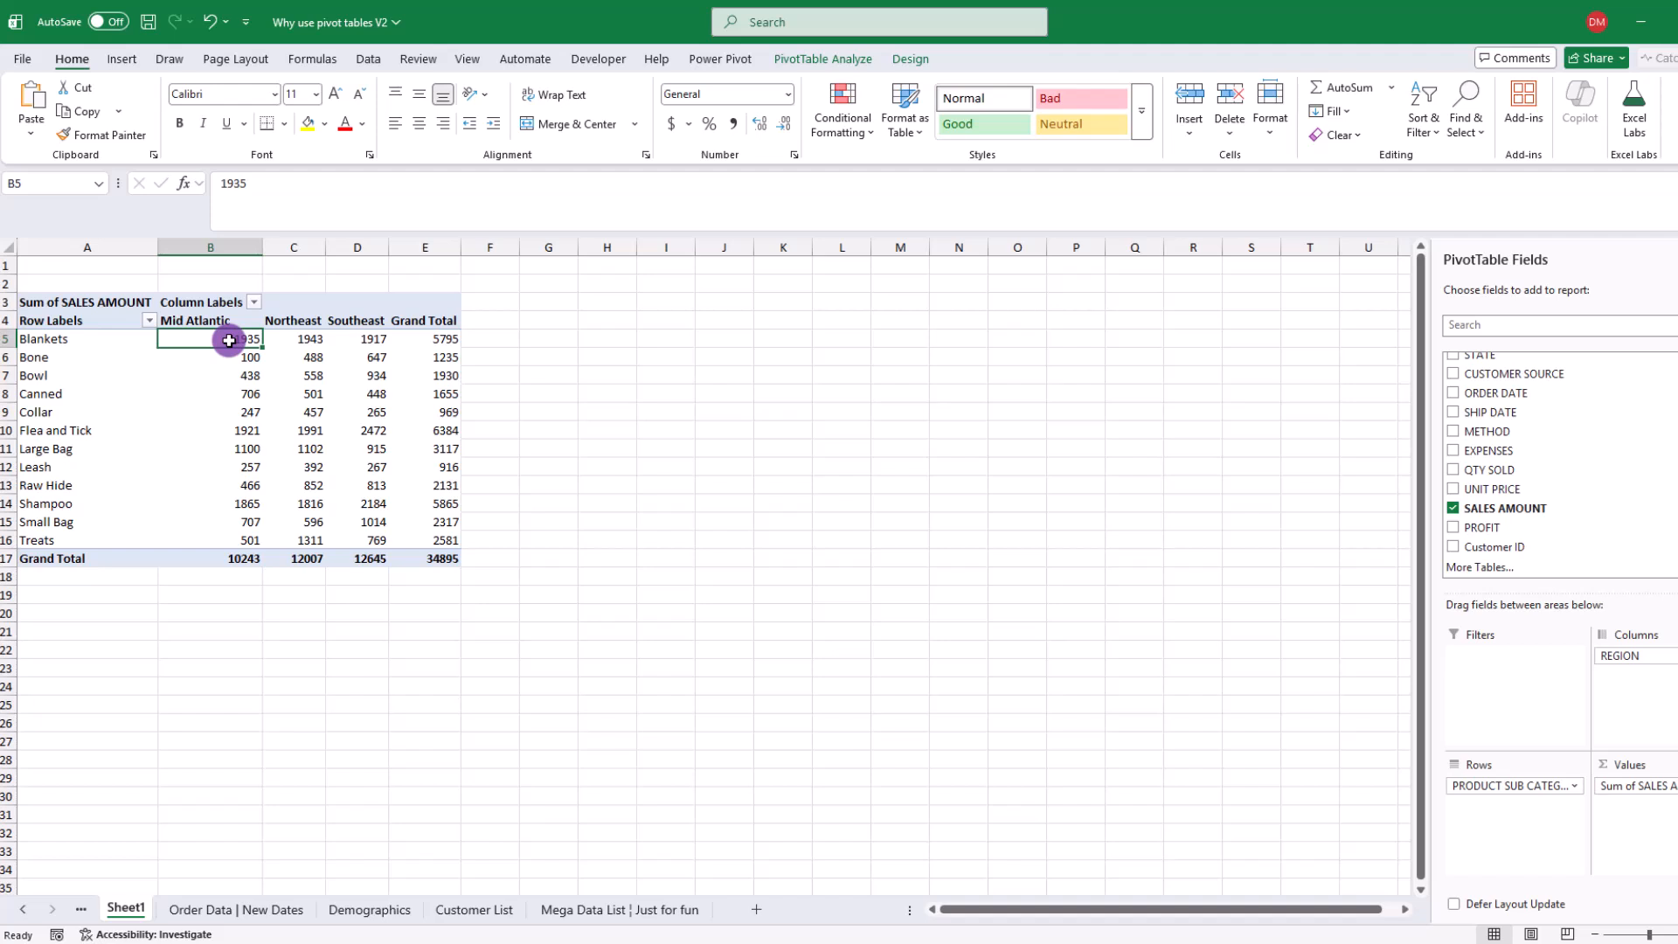
mouse_move(229, 340)
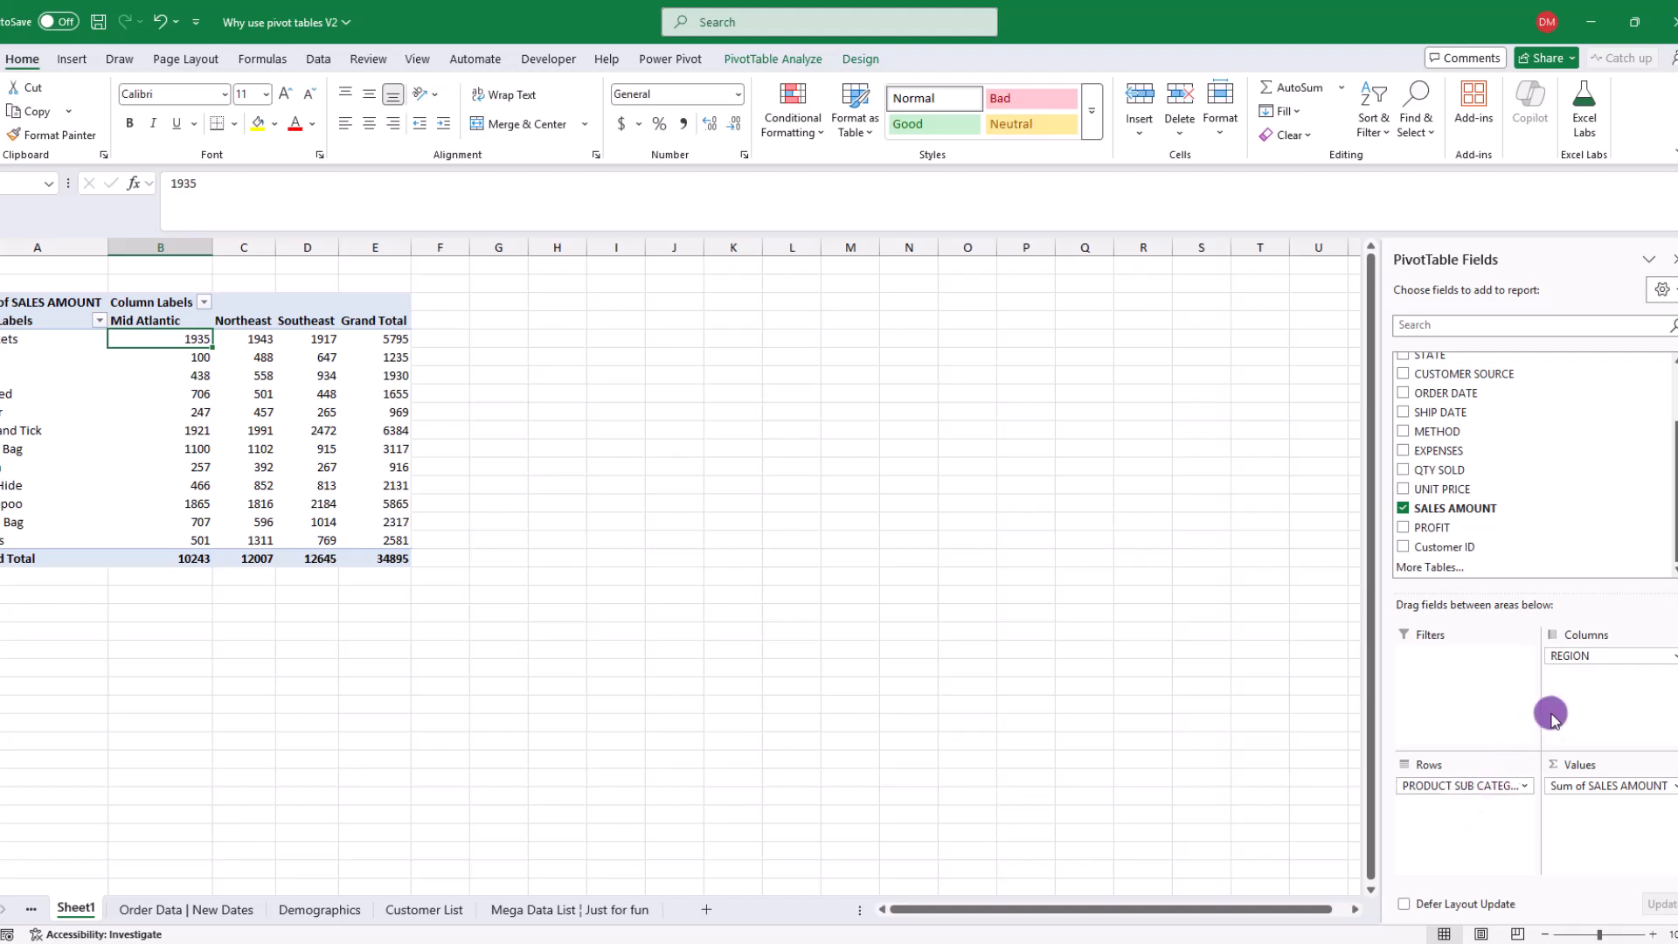
Swap the pivot table layout to REGION in Rows and PRODUCT SUB CATEGORY in Columns, and inspect its labels and intersecting totals
mouse_move(1609, 658)
mouse_down()
mouse_move(1553, 773)
mouse_move(1471, 822)
mouse_move(1465, 760)
mouse_move(1611, 674)
mouse_up()
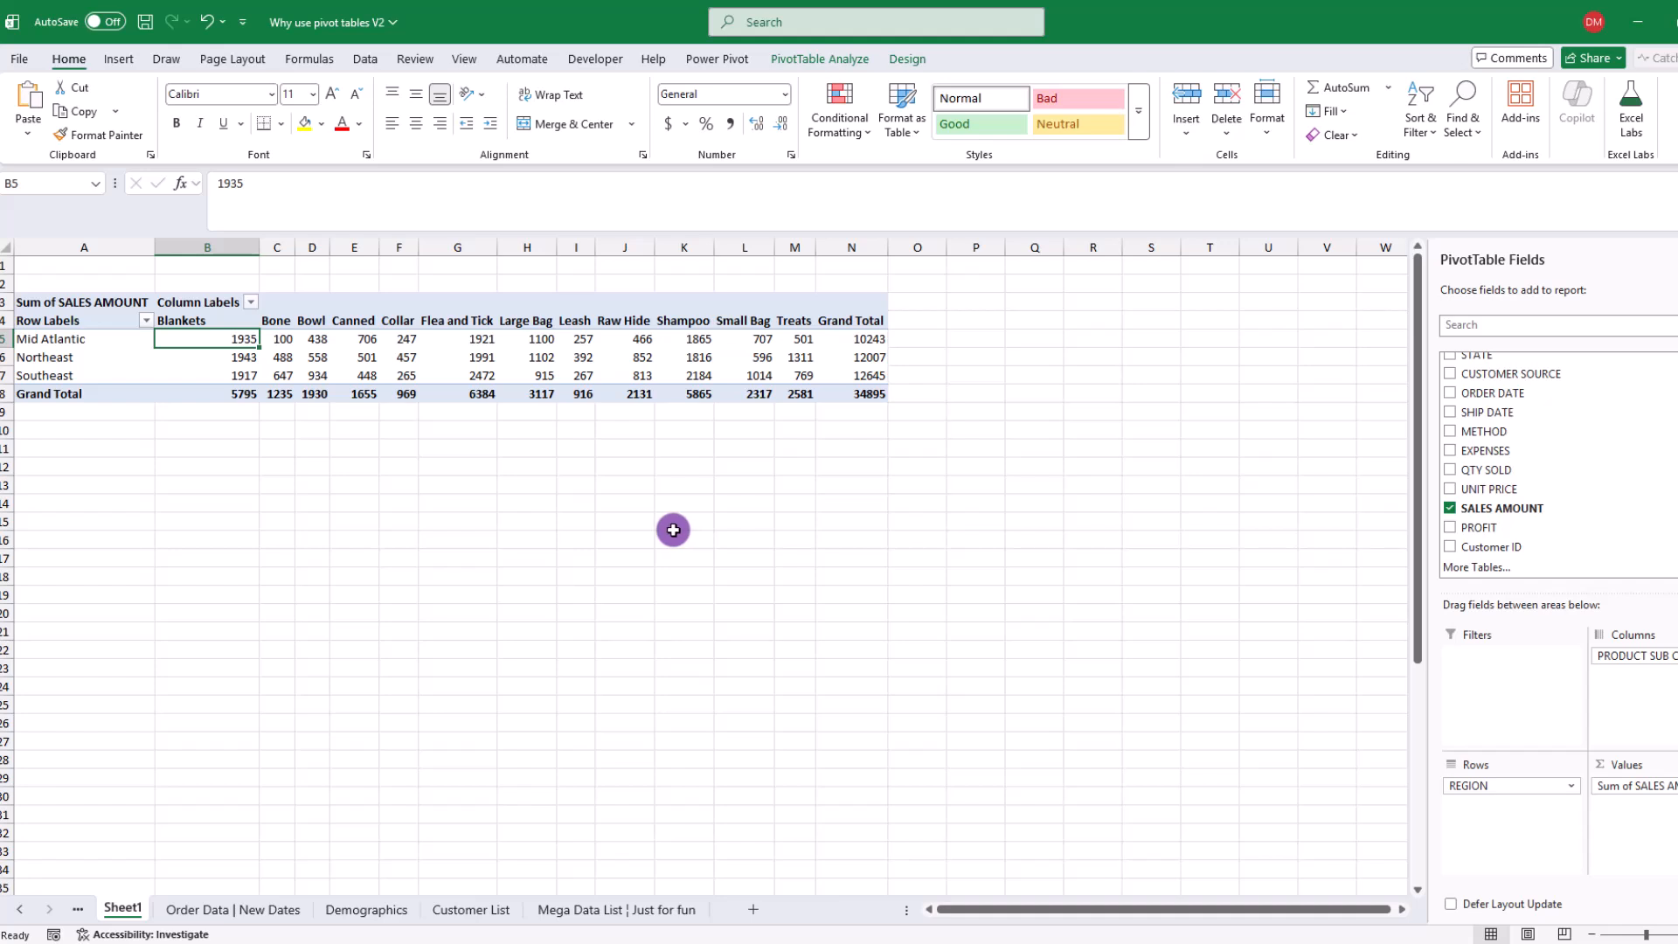
click(87, 337)
click(196, 320)
click(255, 340)
click(795, 354)
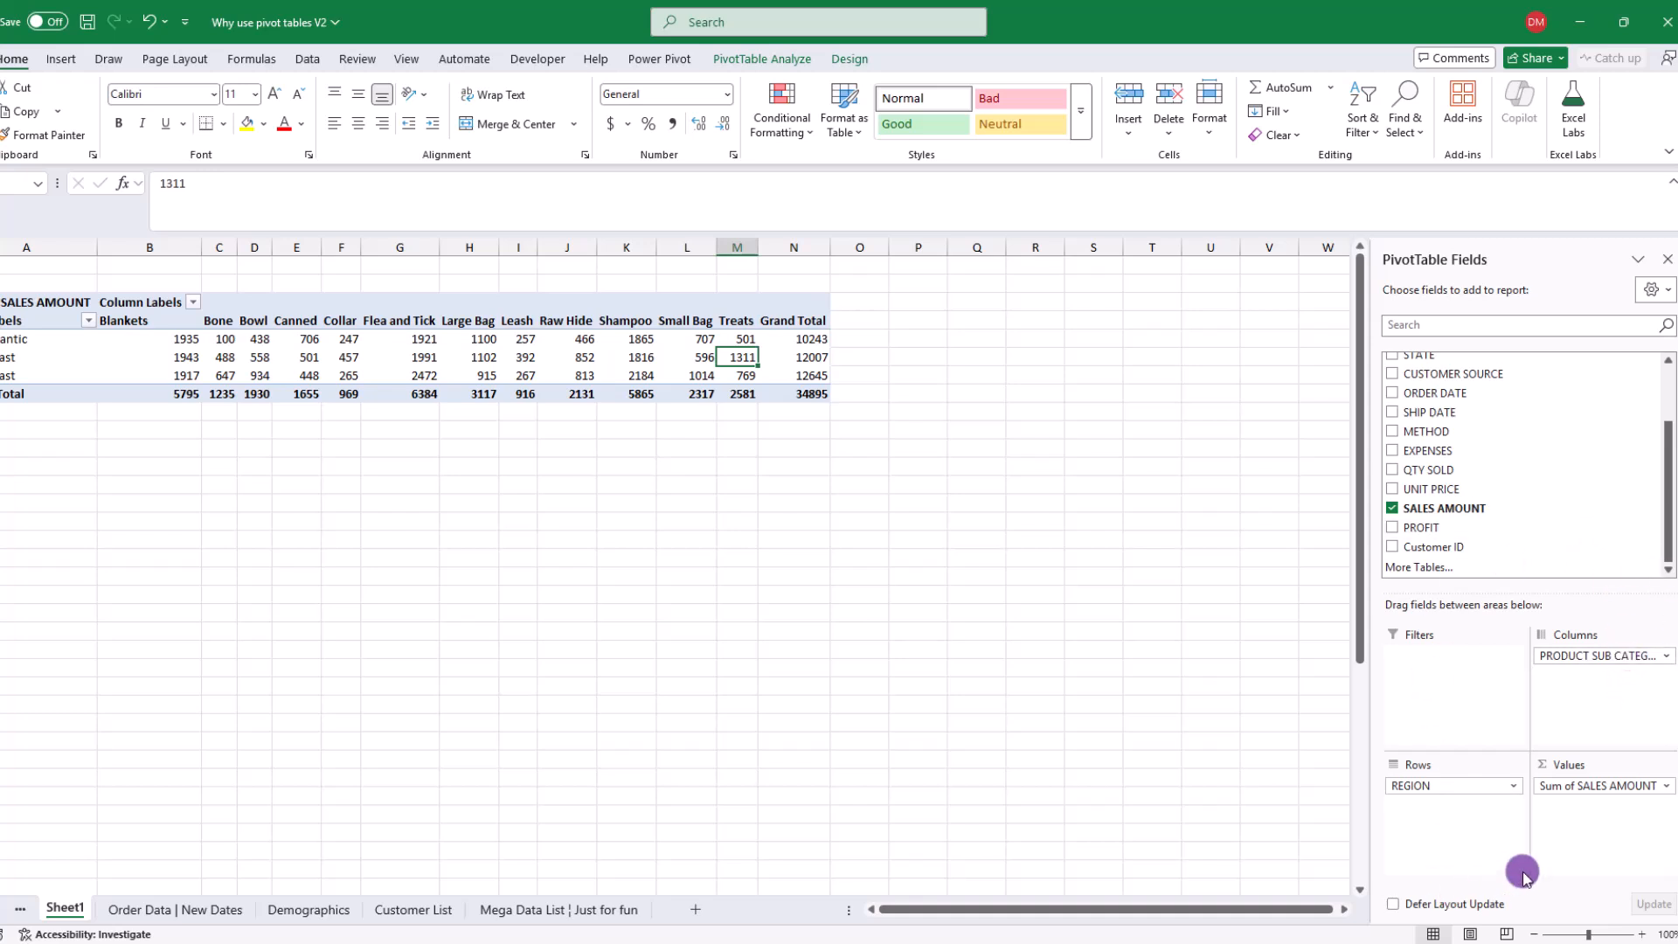
Switch the pivot table back to PRODUCT SUB CATEGORY in Rows and REGION in Columns
mouse_move(1621, 658)
mouse_down()
mouse_move(1474, 826)
mouse_move(1605, 664)
mouse_up()
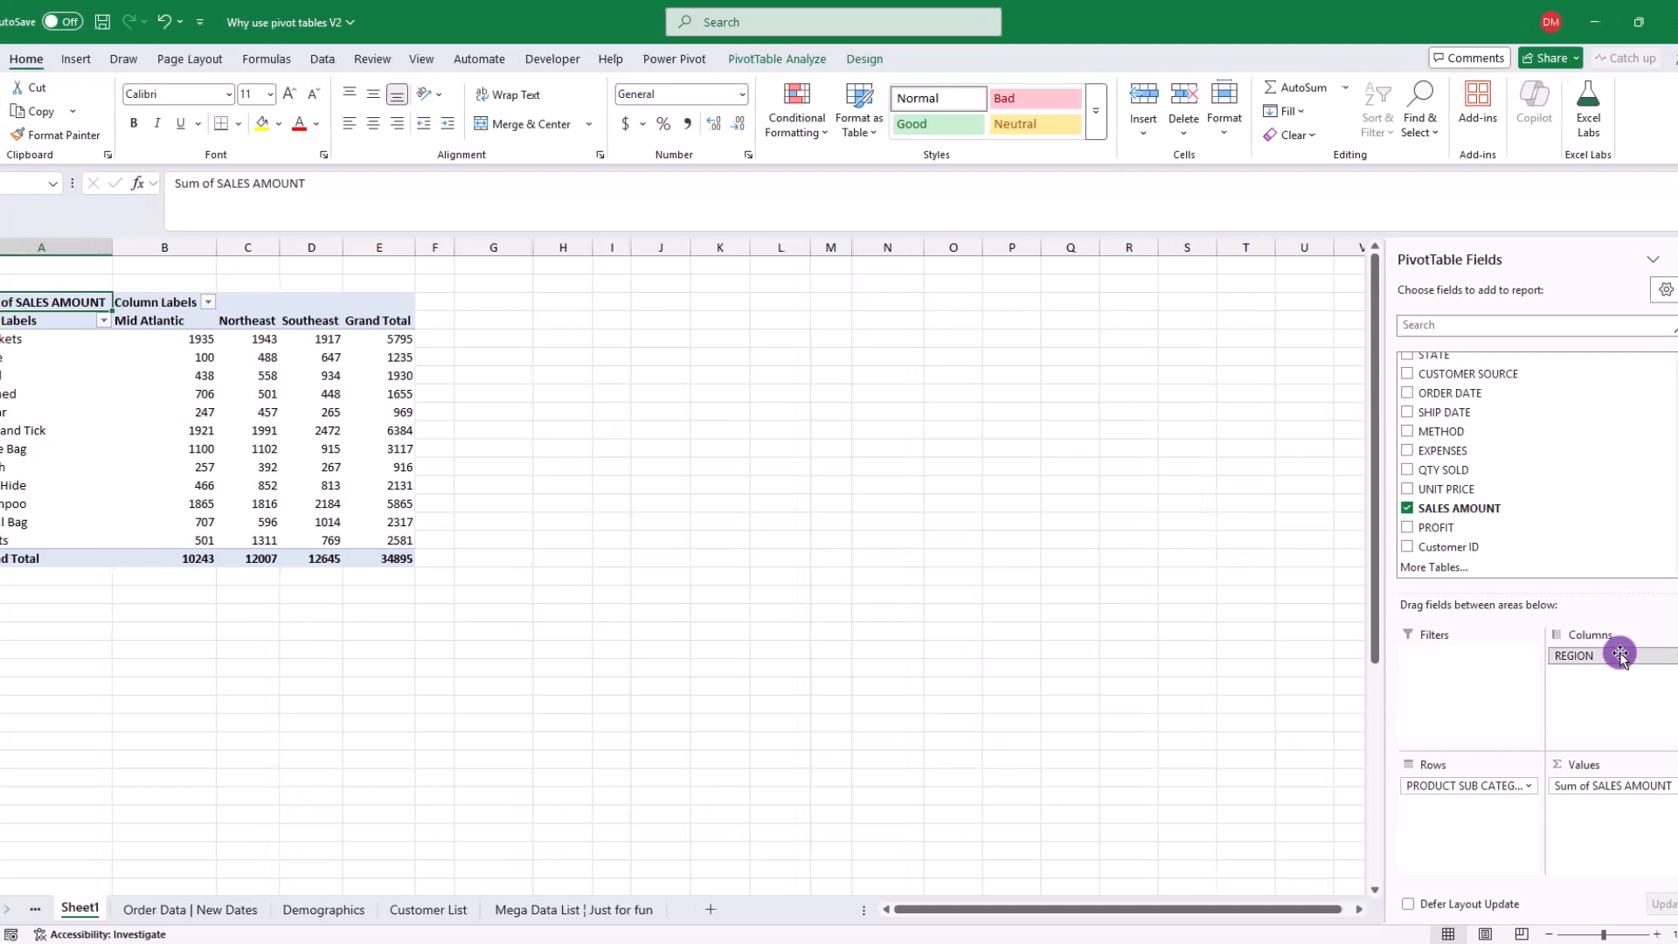
mouse_move(1631, 656)
mouse_down()
mouse_move(1476, 785)
mouse_move(1598, 657)
mouse_up()
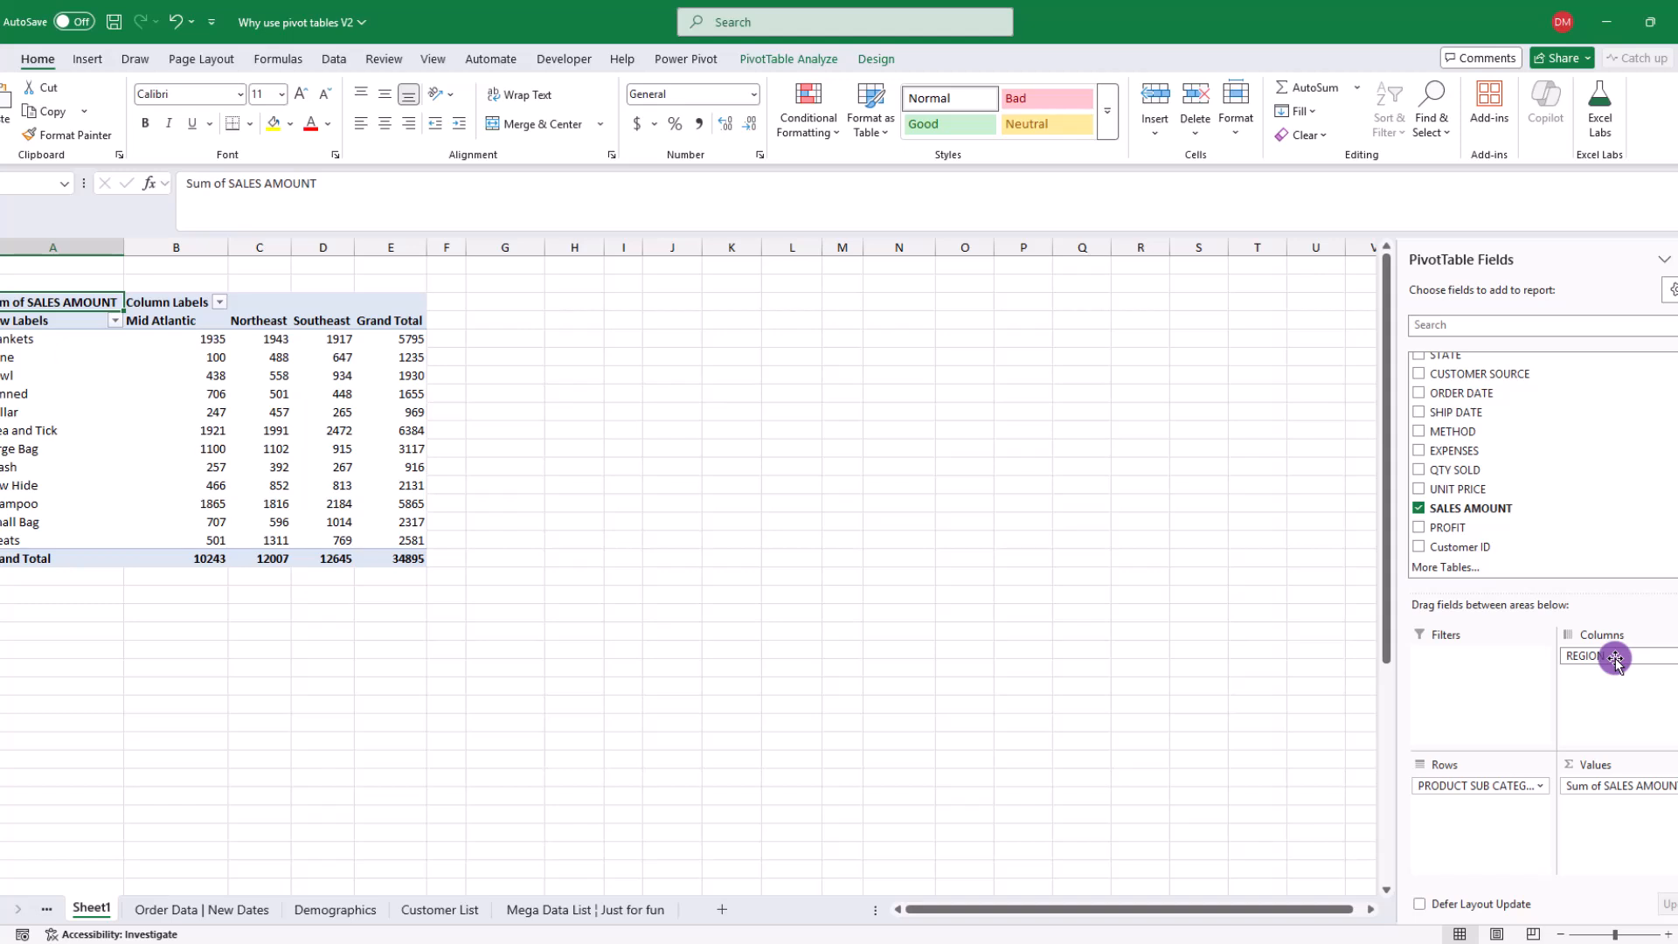
Try REGION in Rows both above and below PRODUCT SUB CATEGORY, and return it to the Columns area
drag(1612, 658, 1477, 782)
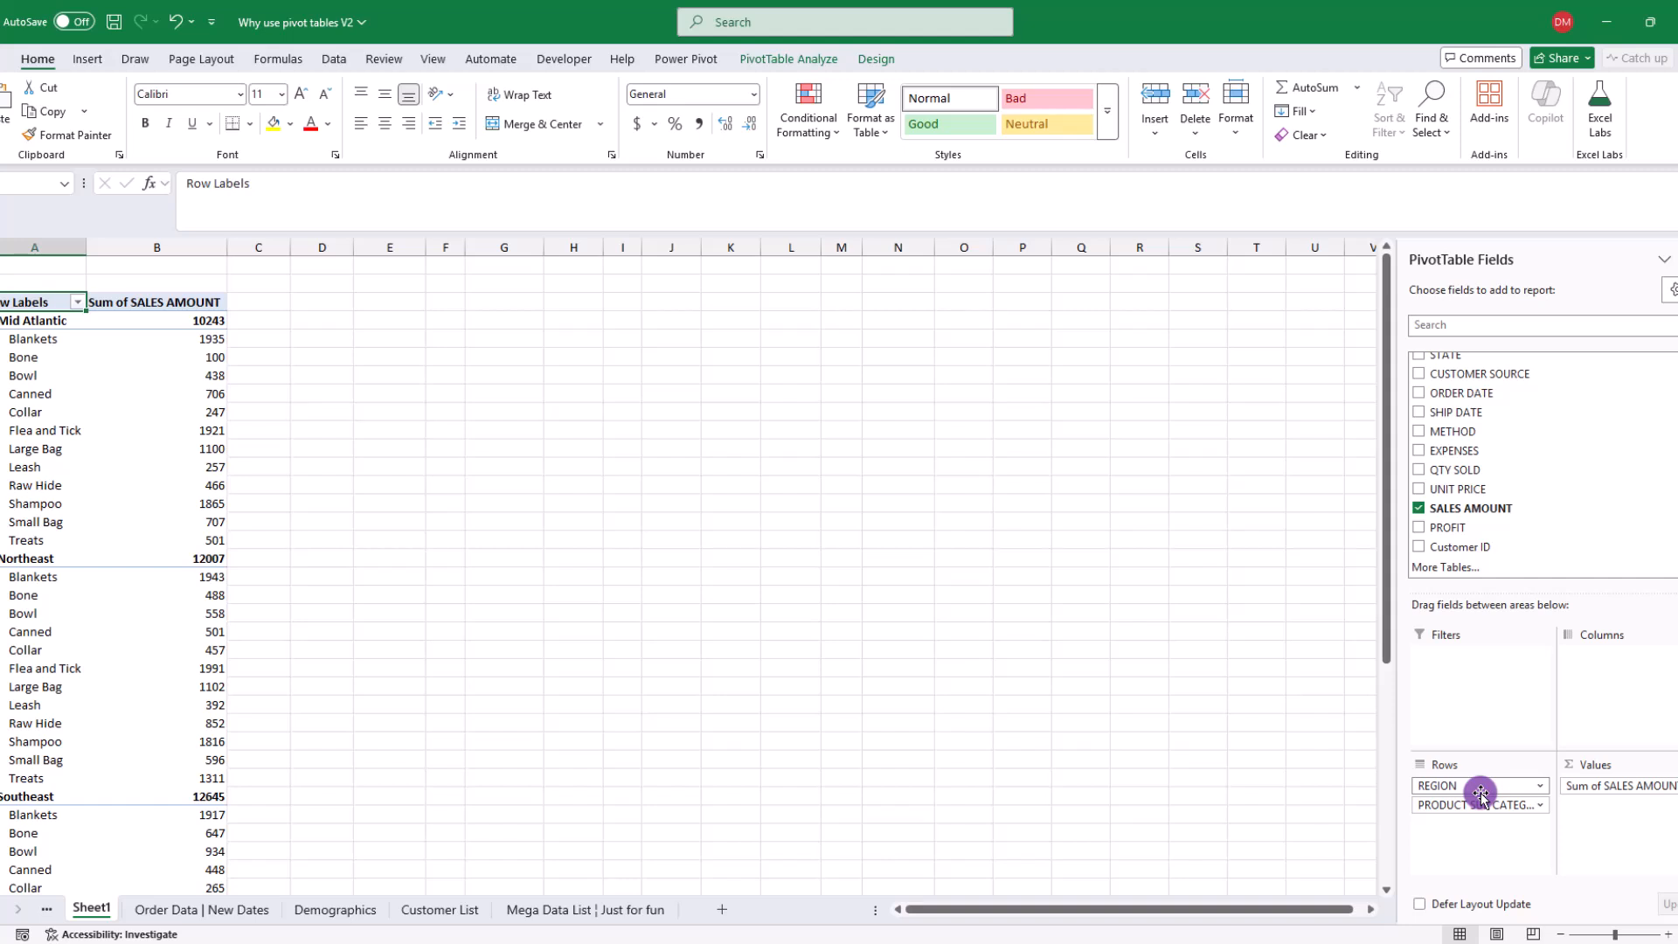
drag(1480, 794, 1494, 824)
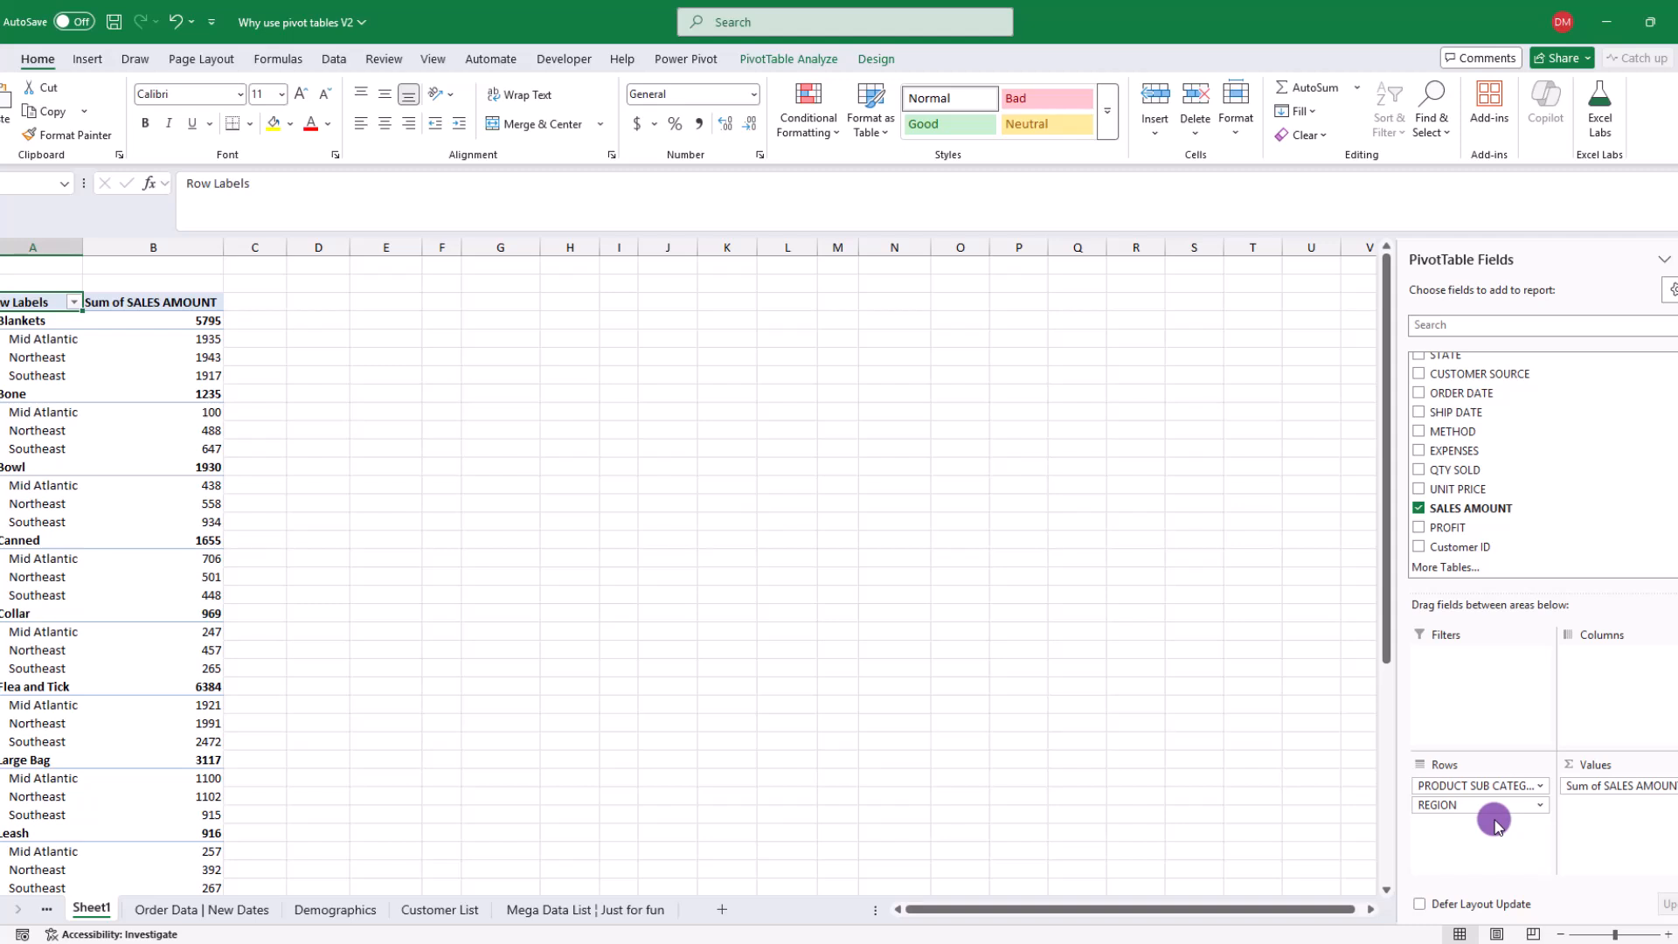
drag(1495, 805, 1629, 678)
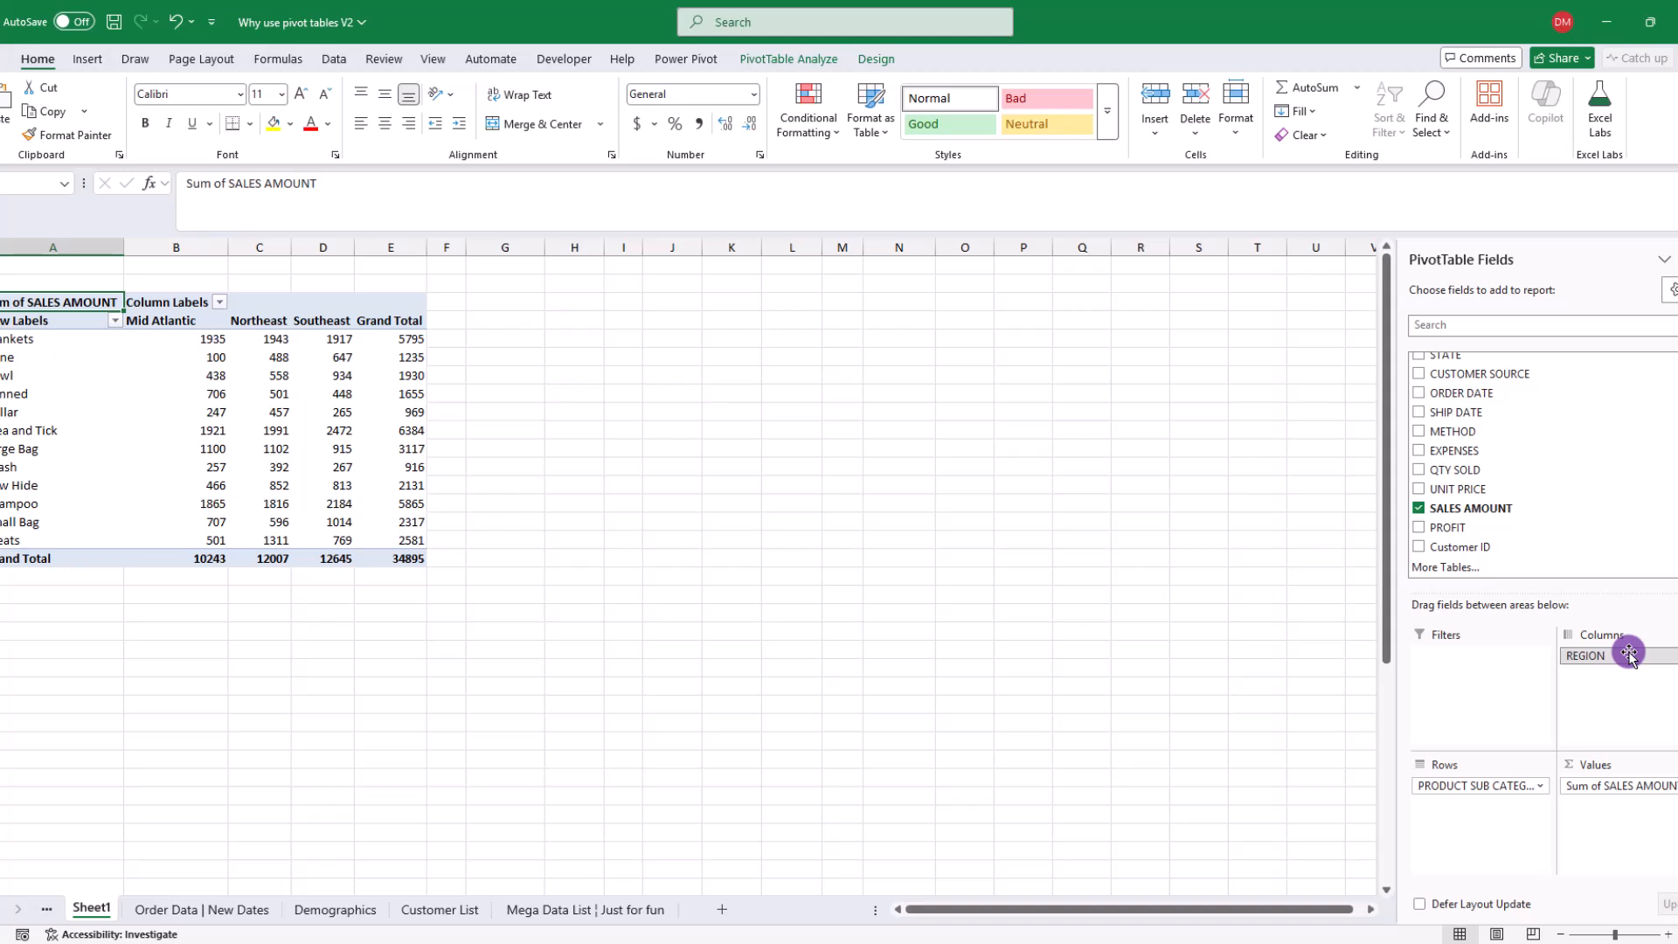
Move REGION into Rows above PRODUCT SUB CATEGORY and inspect the nested report from Mid Atlantic Blankets down to the Southeast group
drag(1629, 655, 1456, 783)
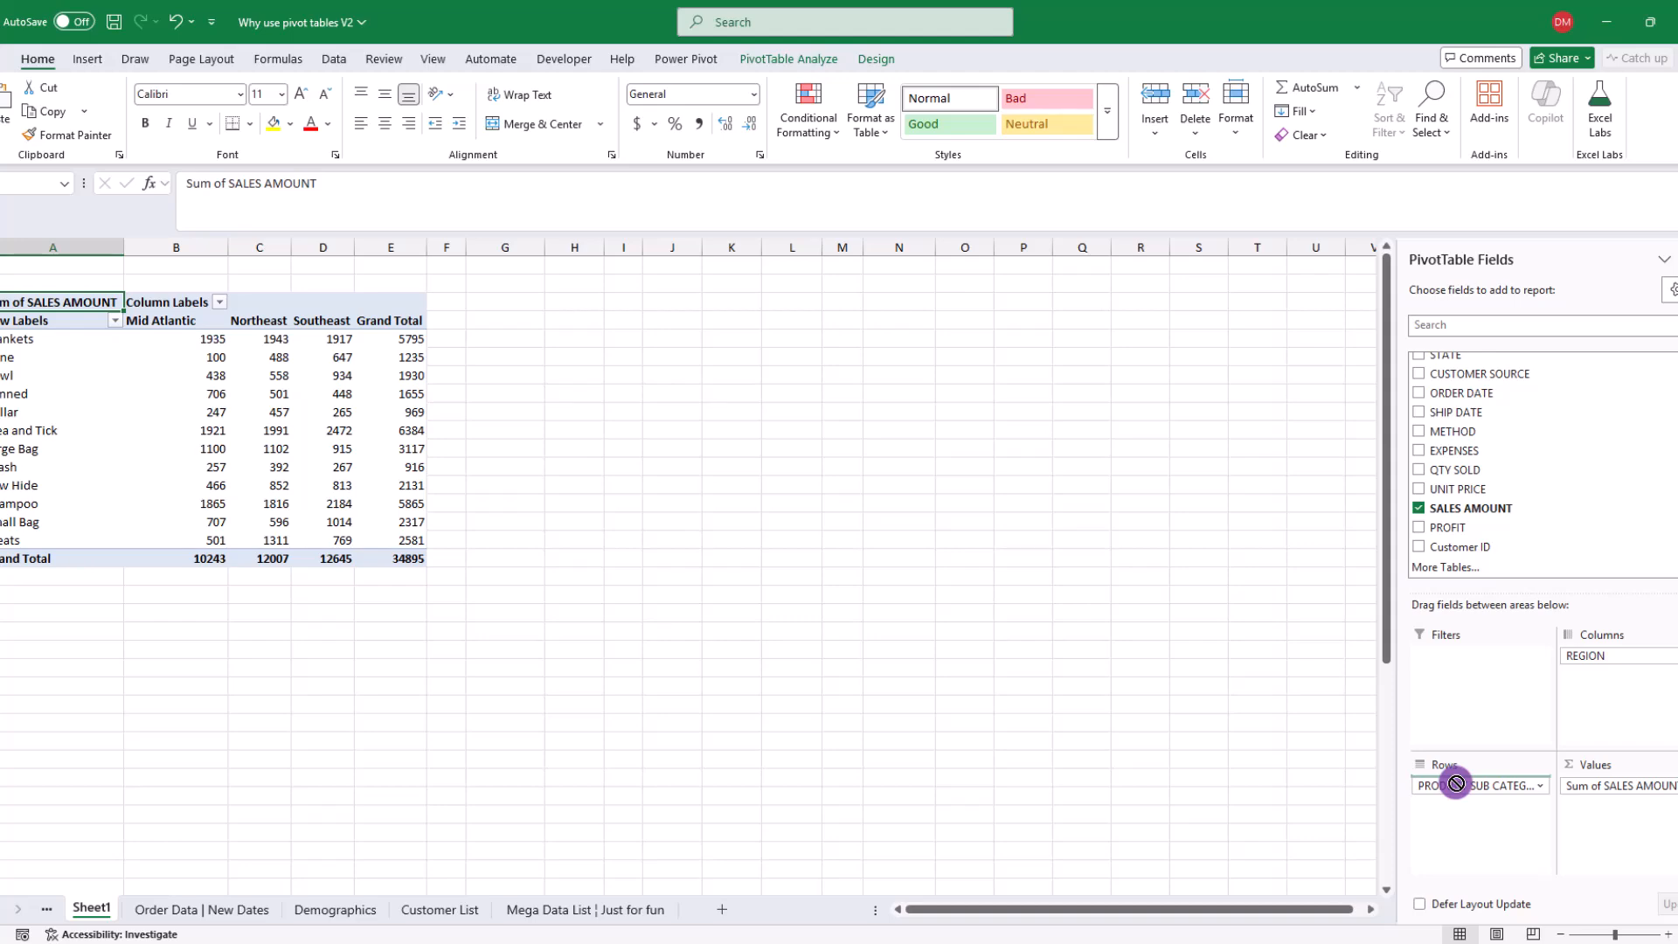
drag(1456, 783, 1456, 781)
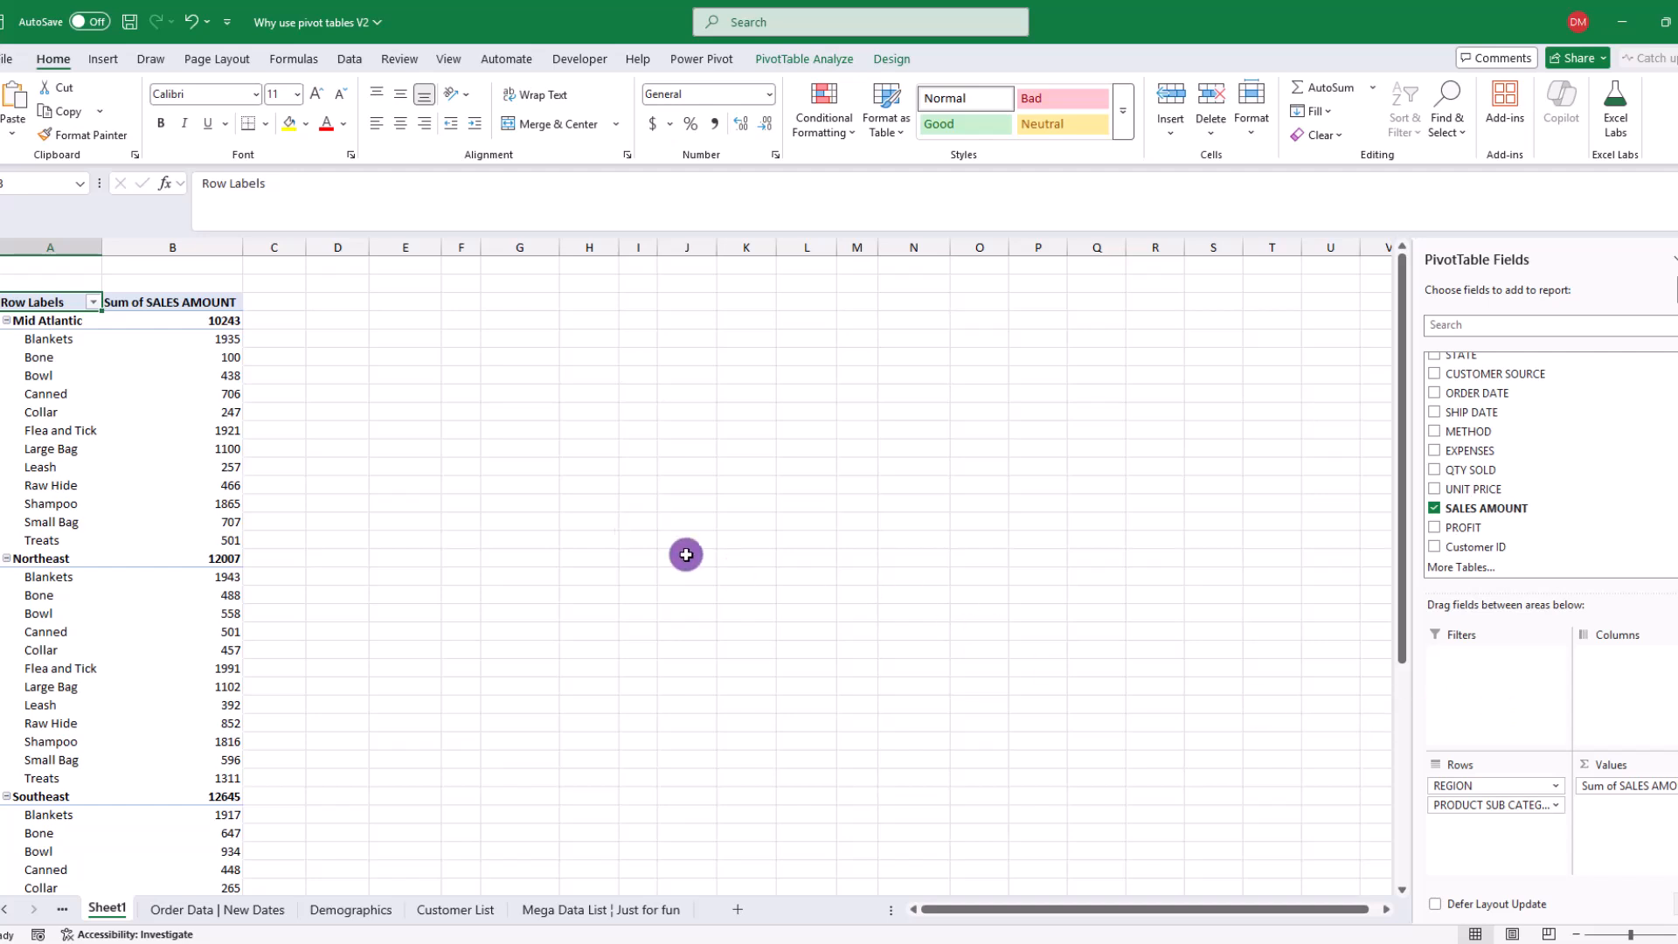
click(77, 340)
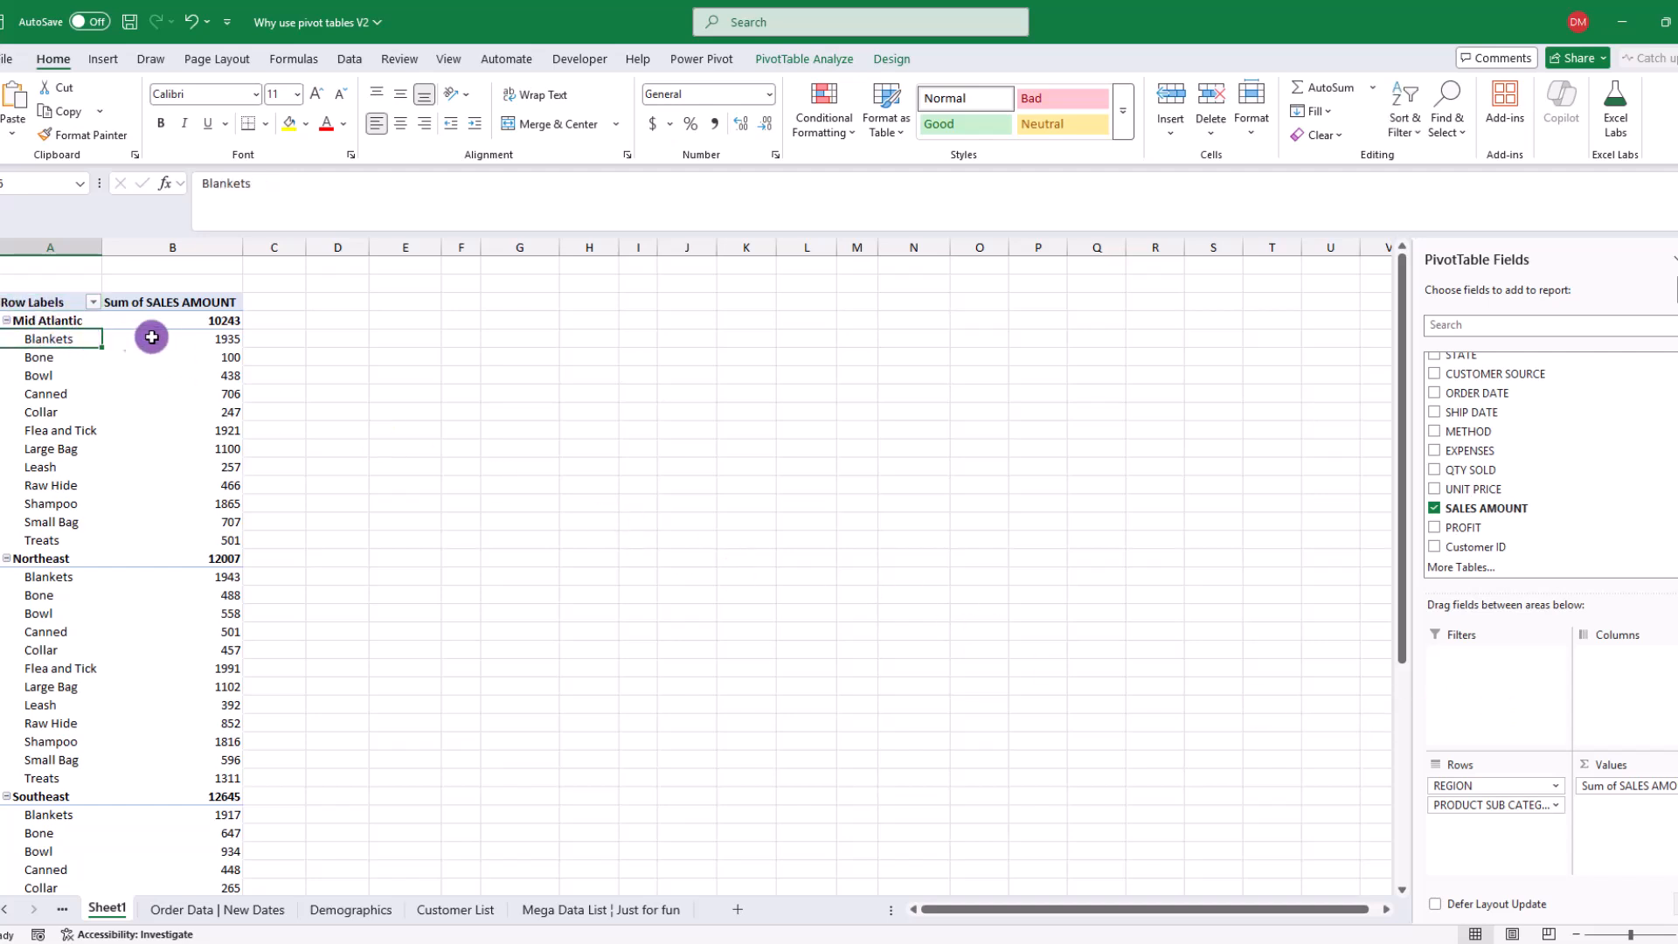
click(223, 338)
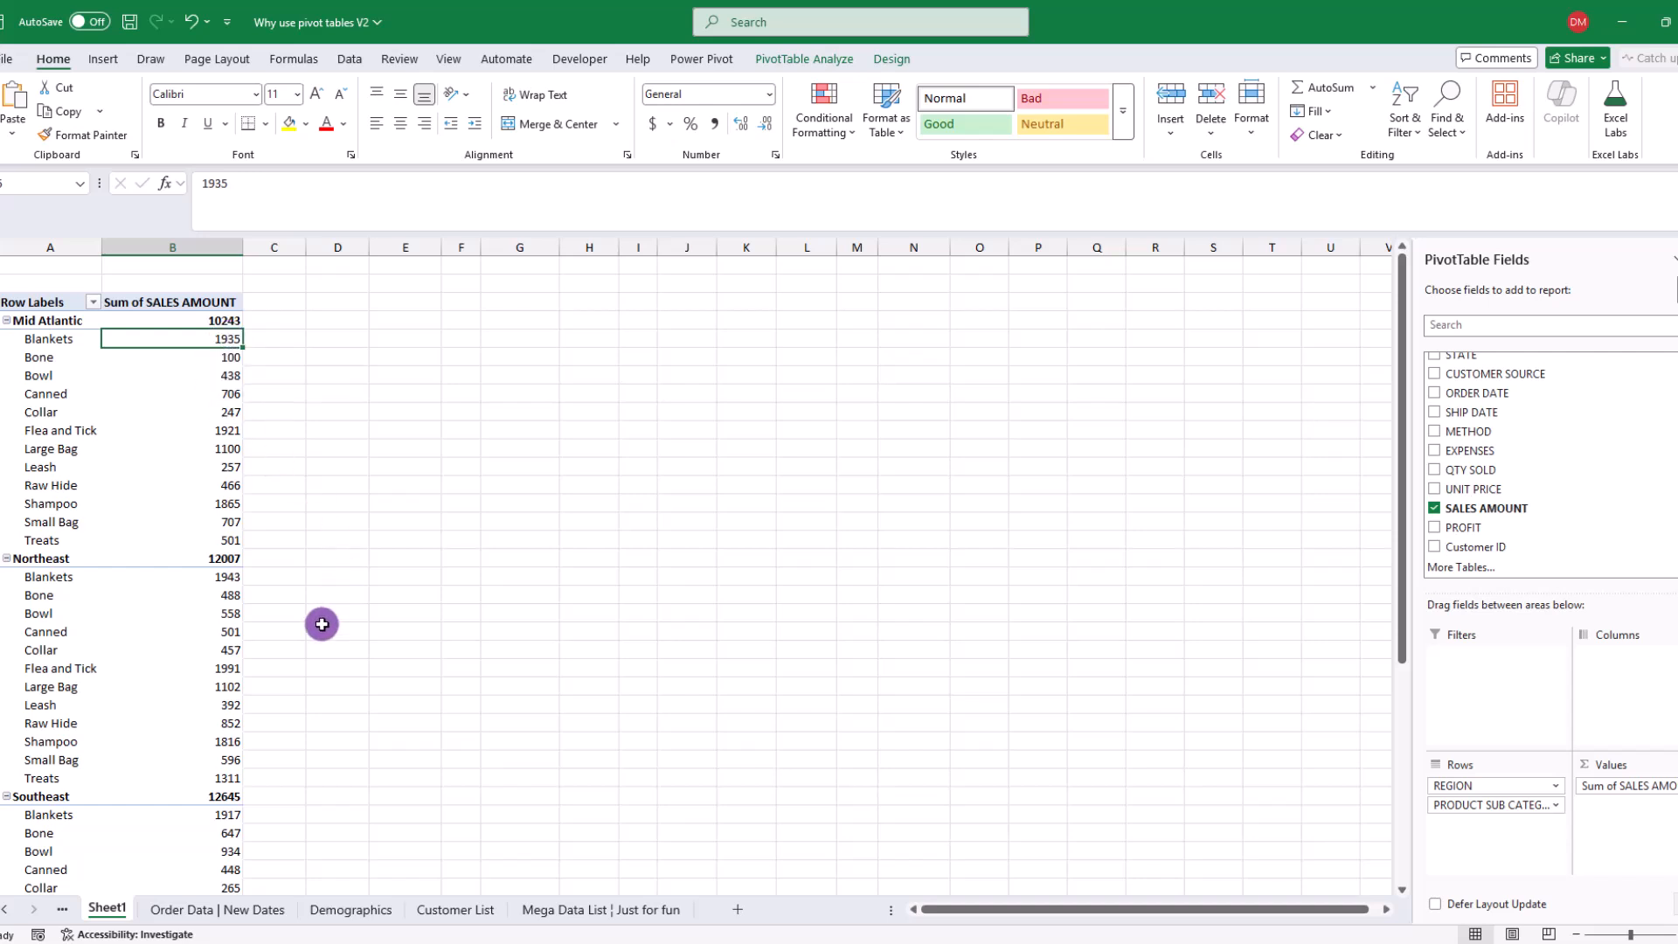
scroll(321, 621, down, 3)
click(55, 632)
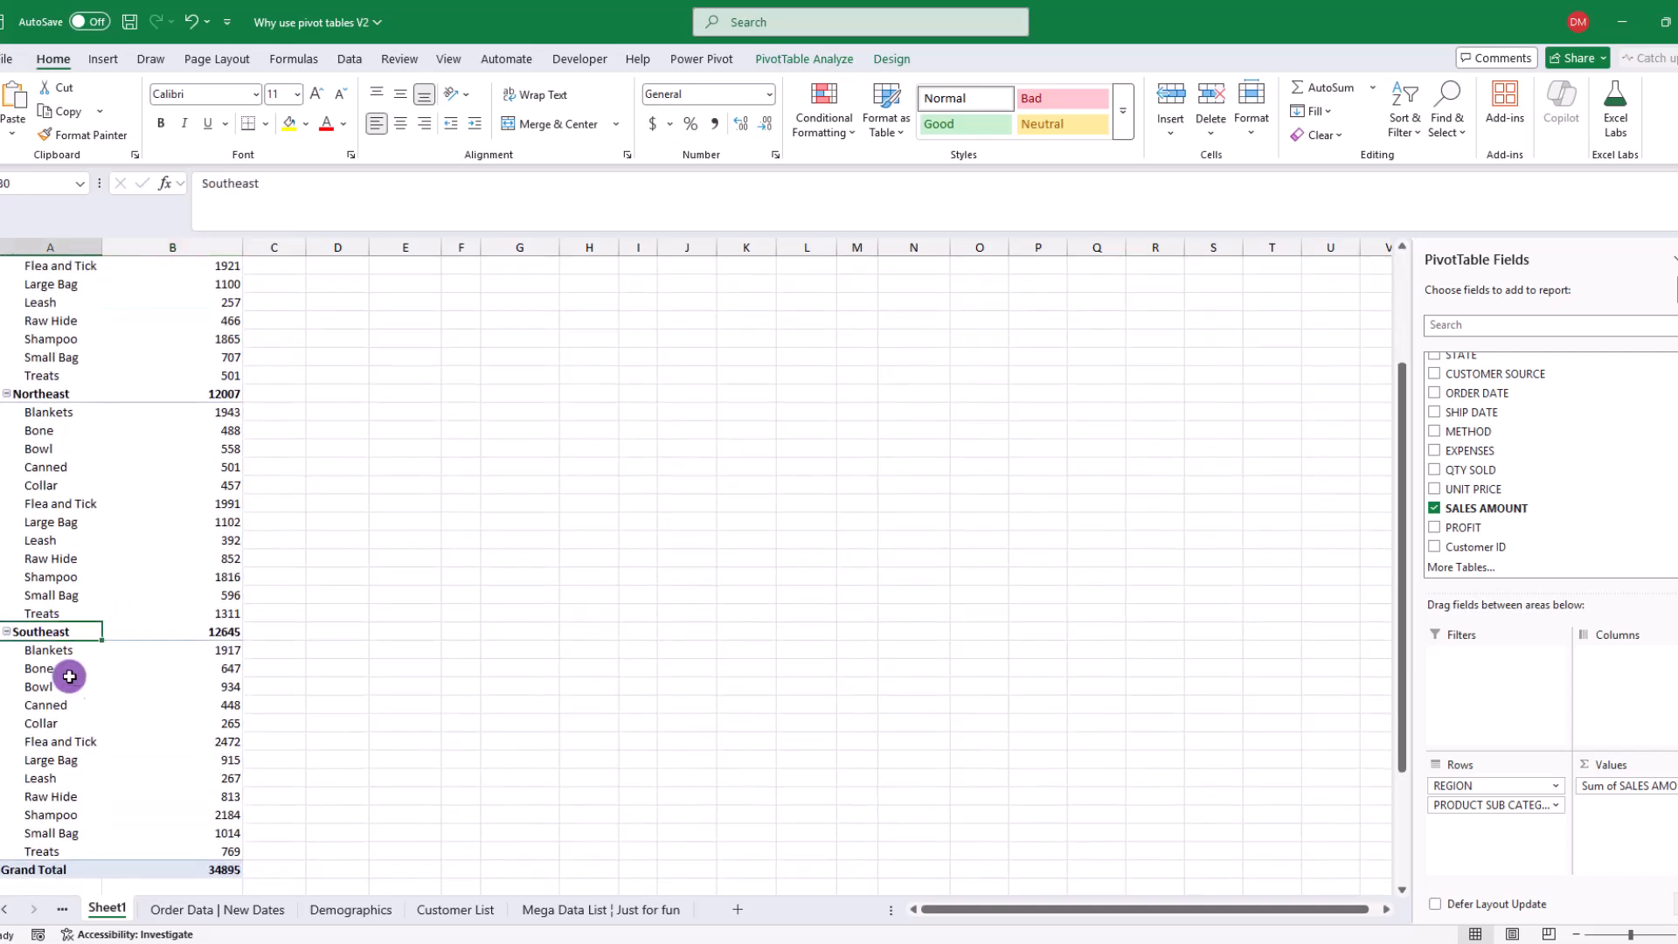
Inspect the Treats label and its total under Southeast, and return to the Mid Atlantic group at the start of the report
click(46, 851)
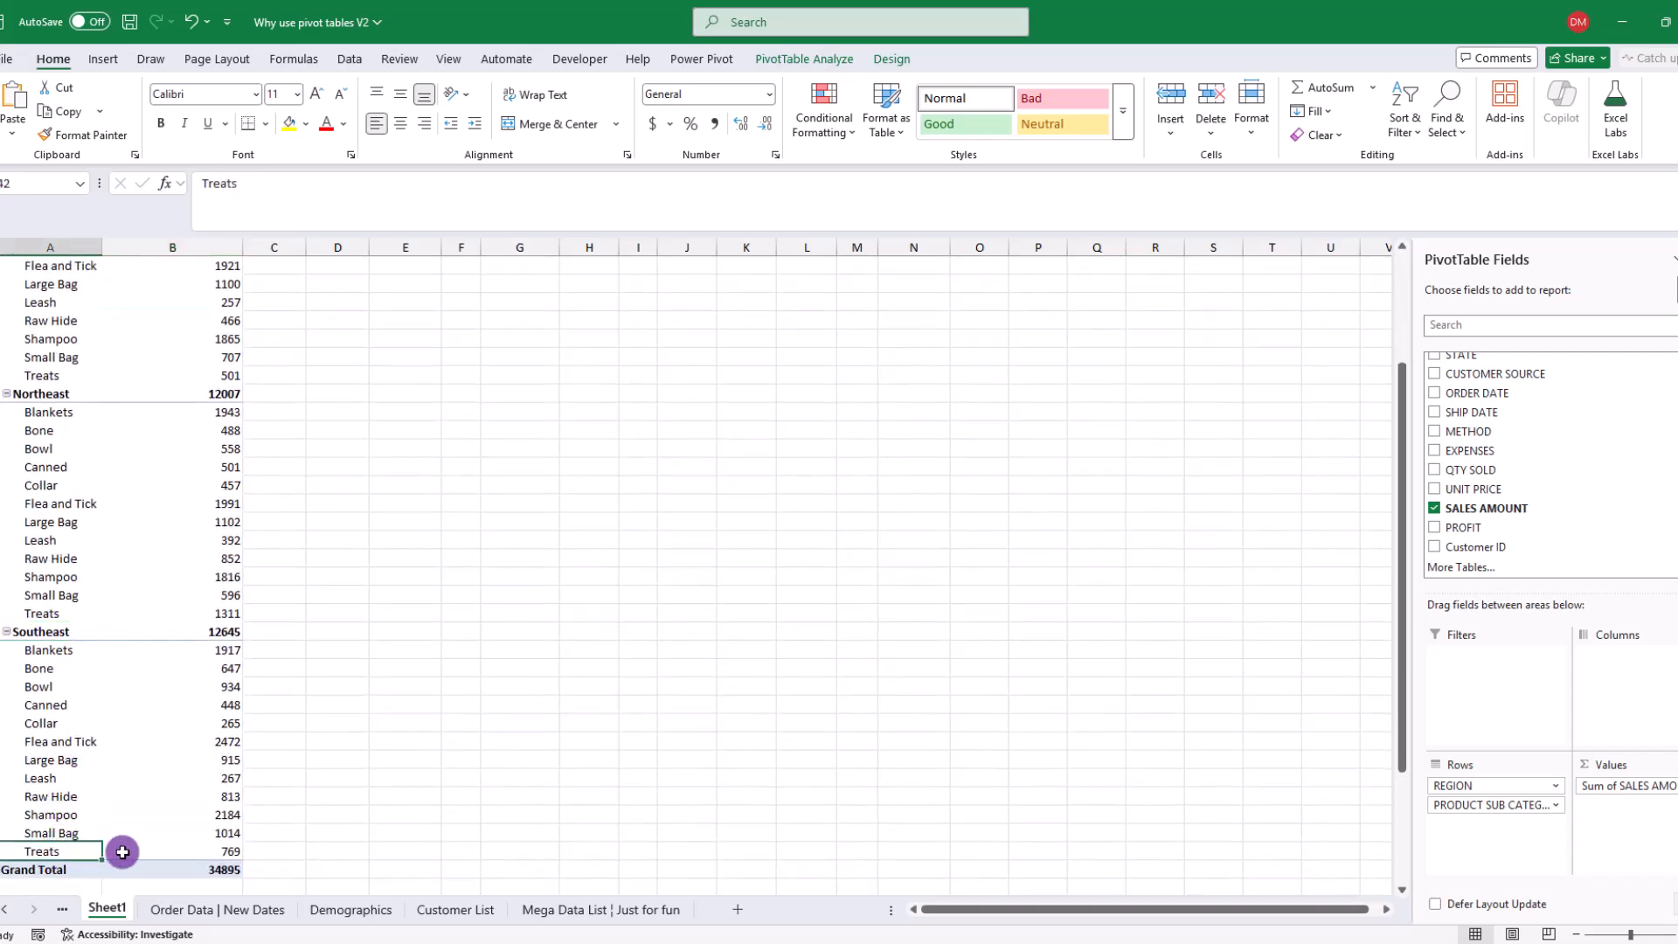
click(227, 852)
scroll(208, 603, up, 3)
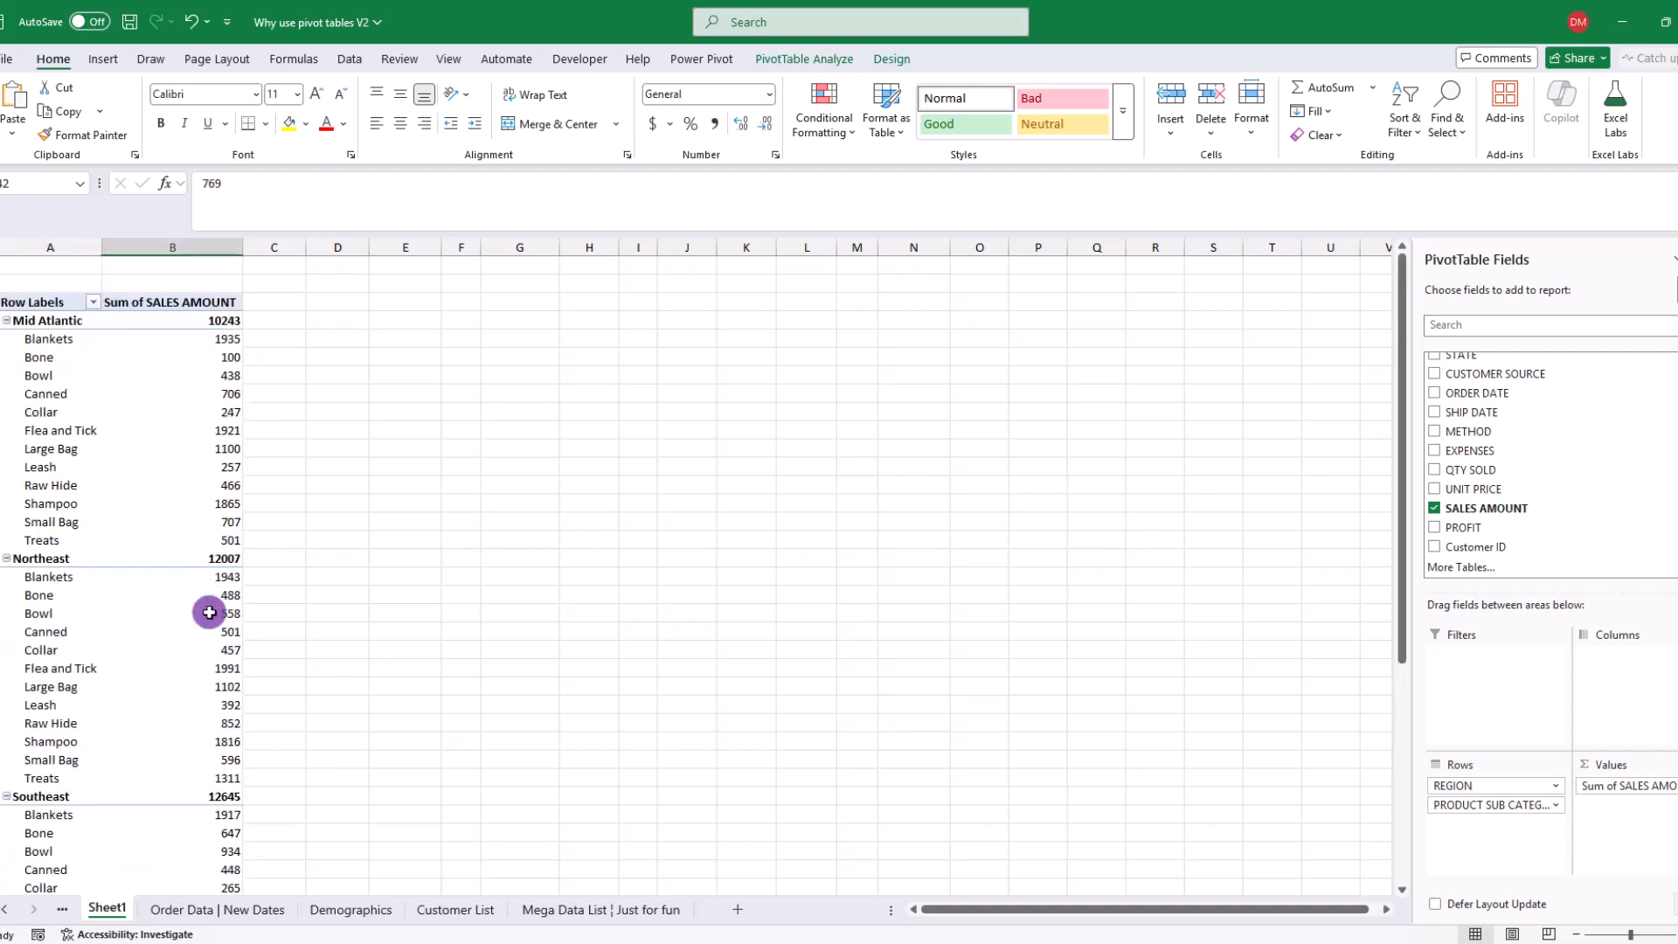
click(68, 321)
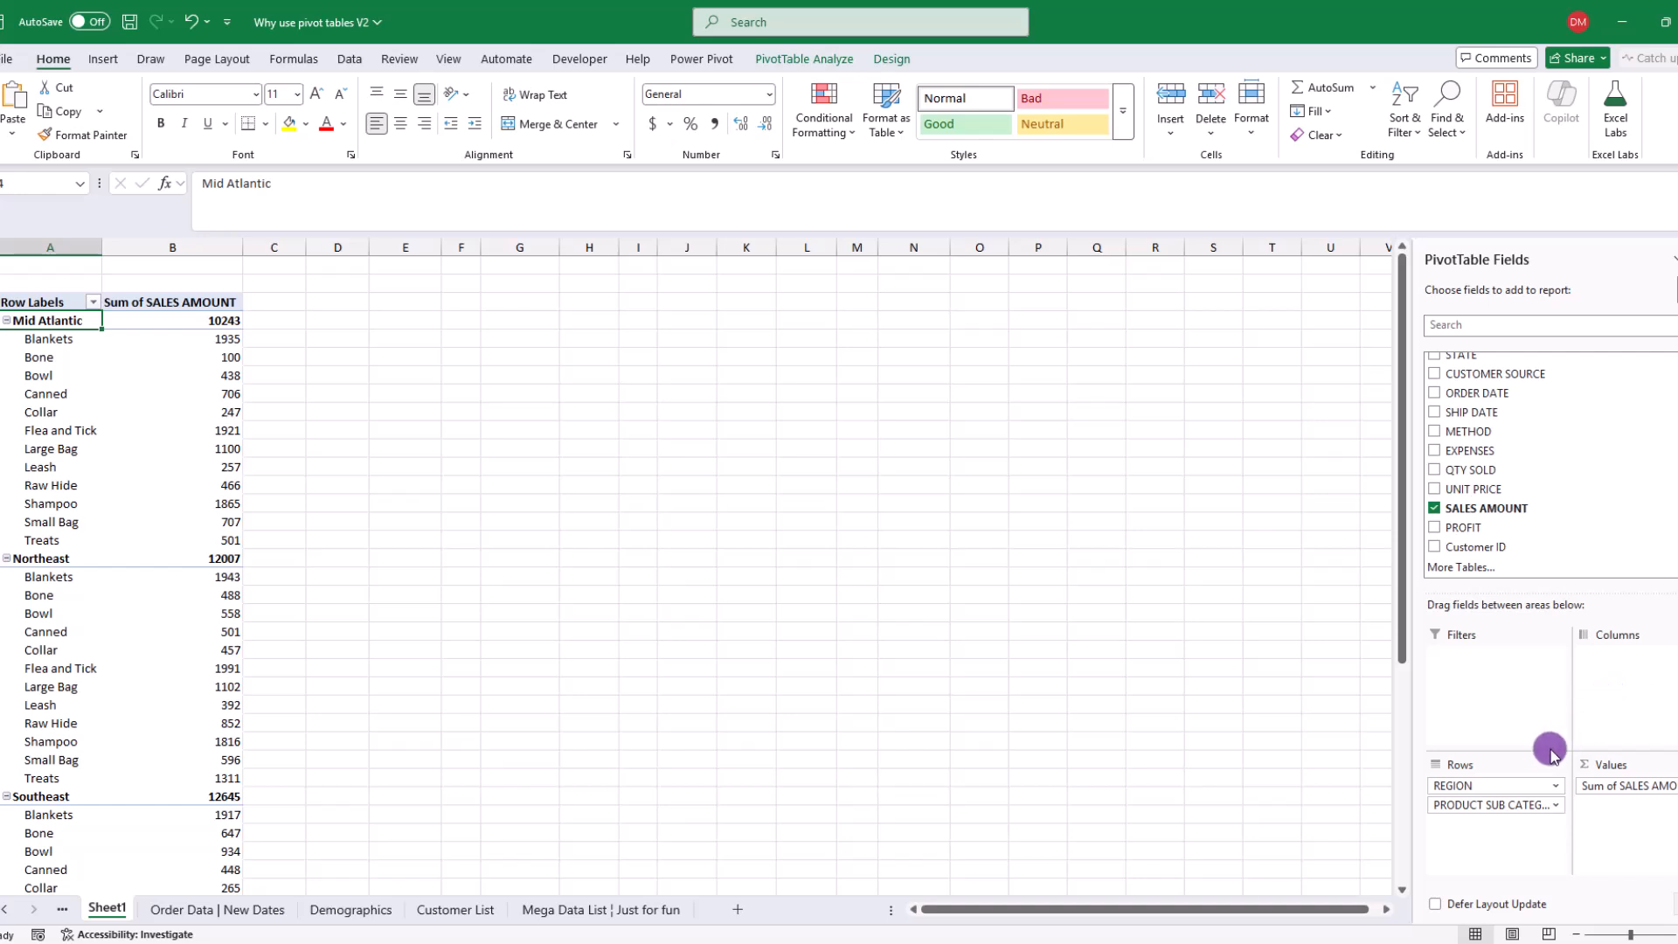
Move REGION below PRODUCT SUB CATEGORY within Rows and inspect the regional breakdown from the Blankets group down to the Treats group
drag(1498, 785, 1521, 837)
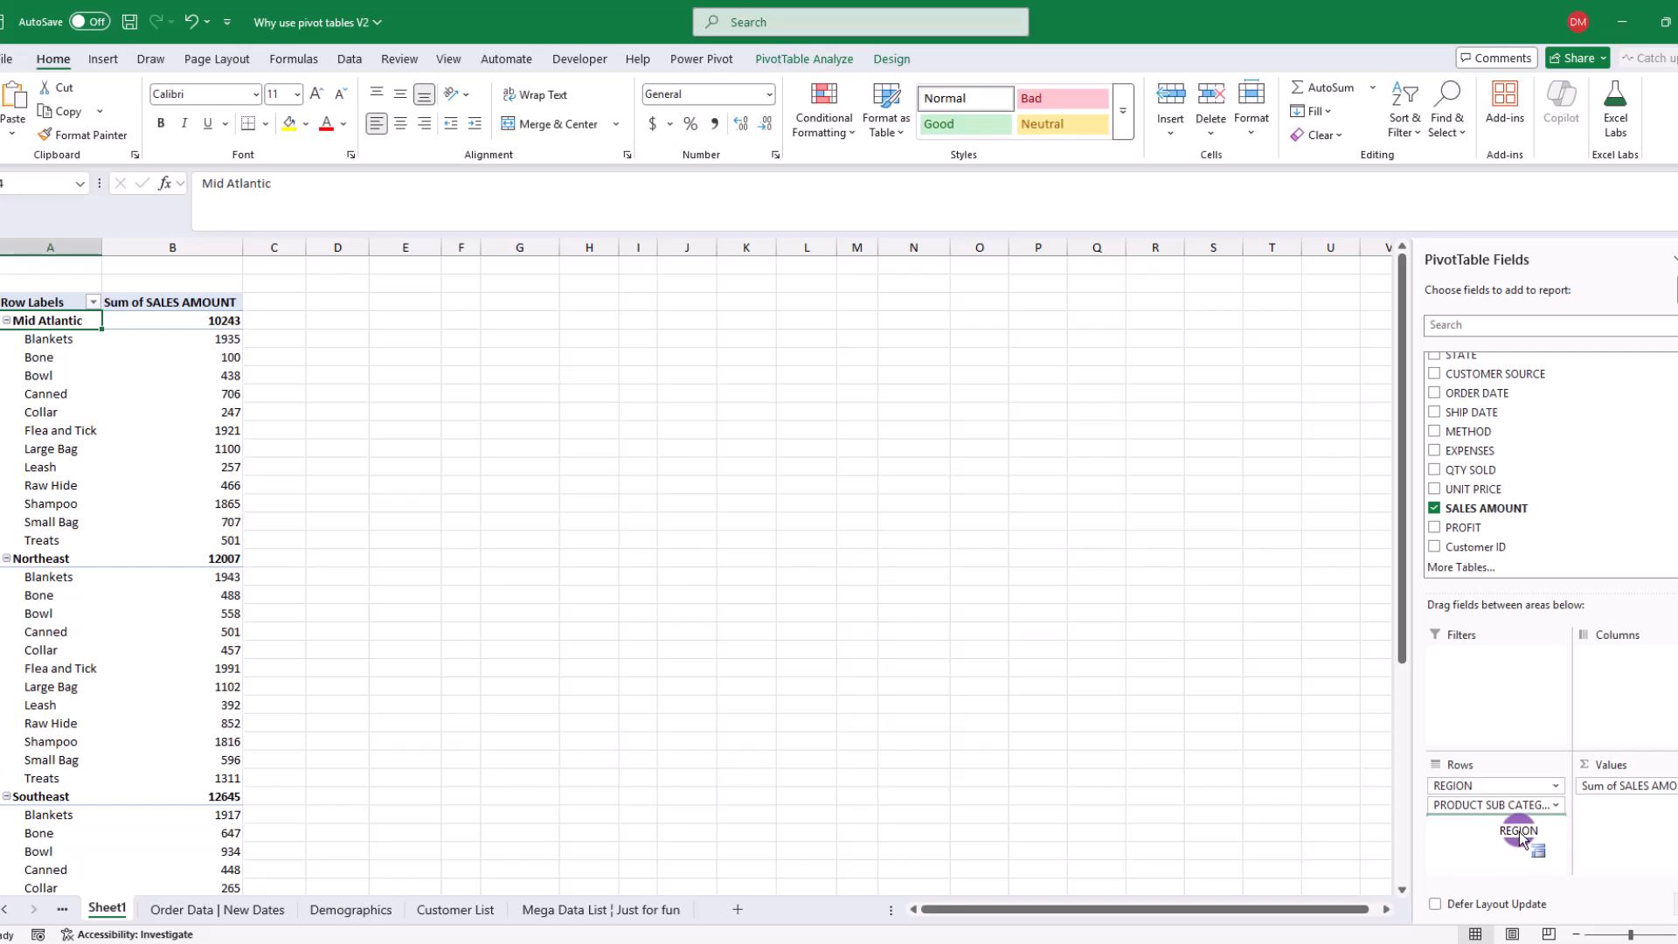
drag(1520, 837, 1521, 836)
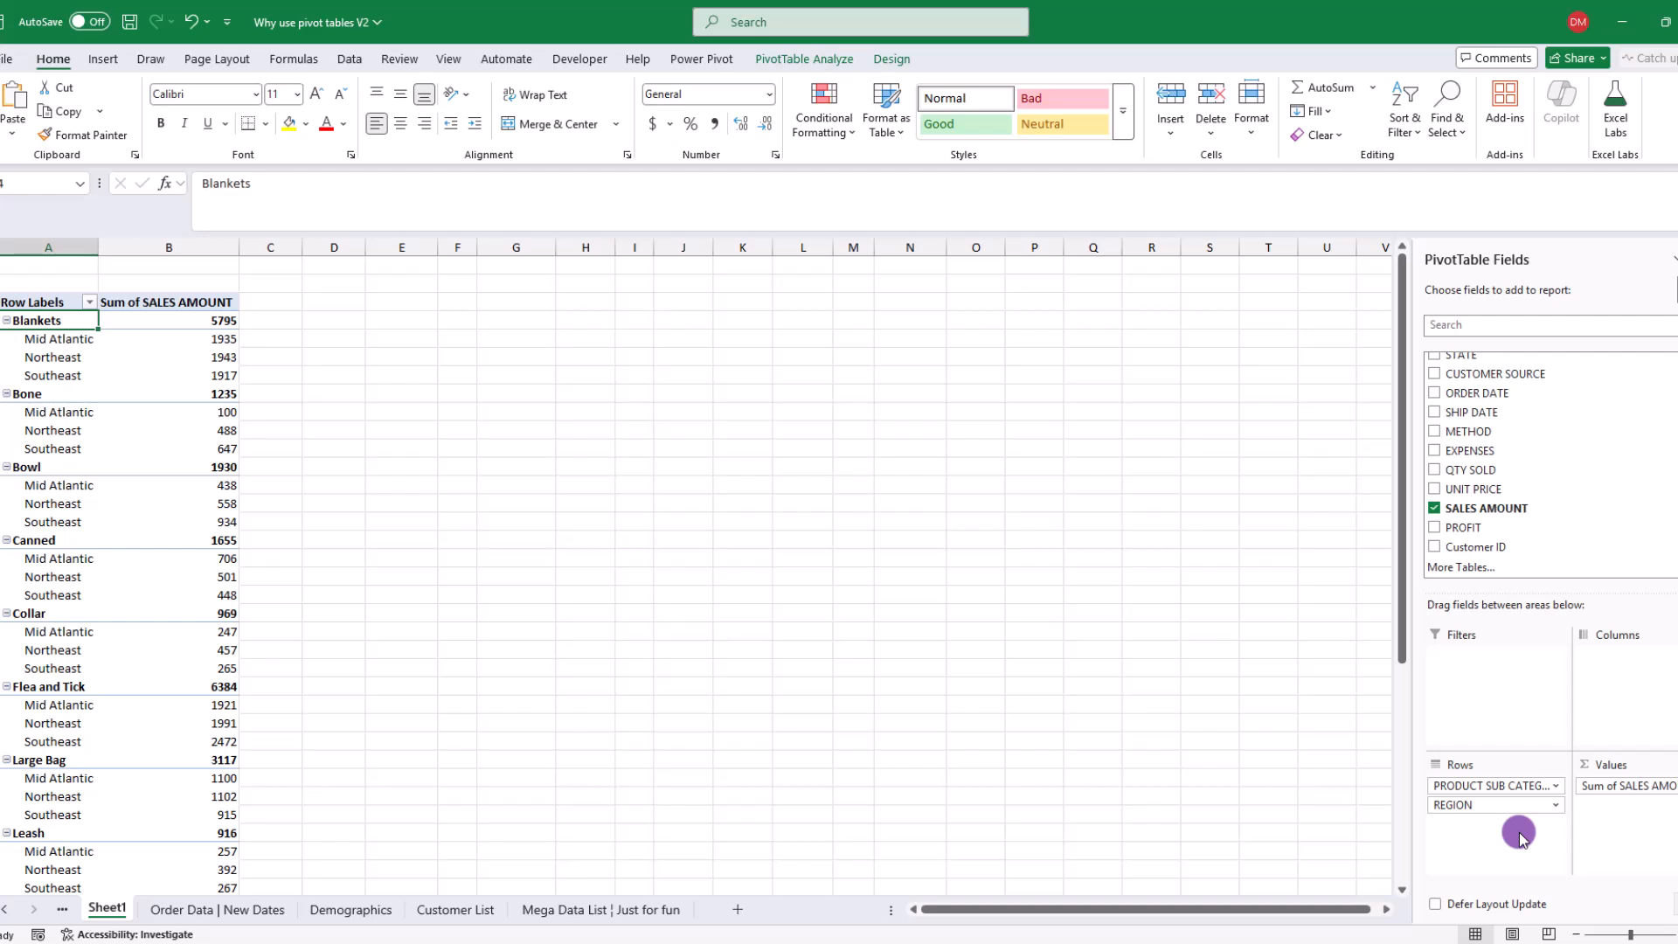
click(37, 316)
drag(54, 339, 194, 337)
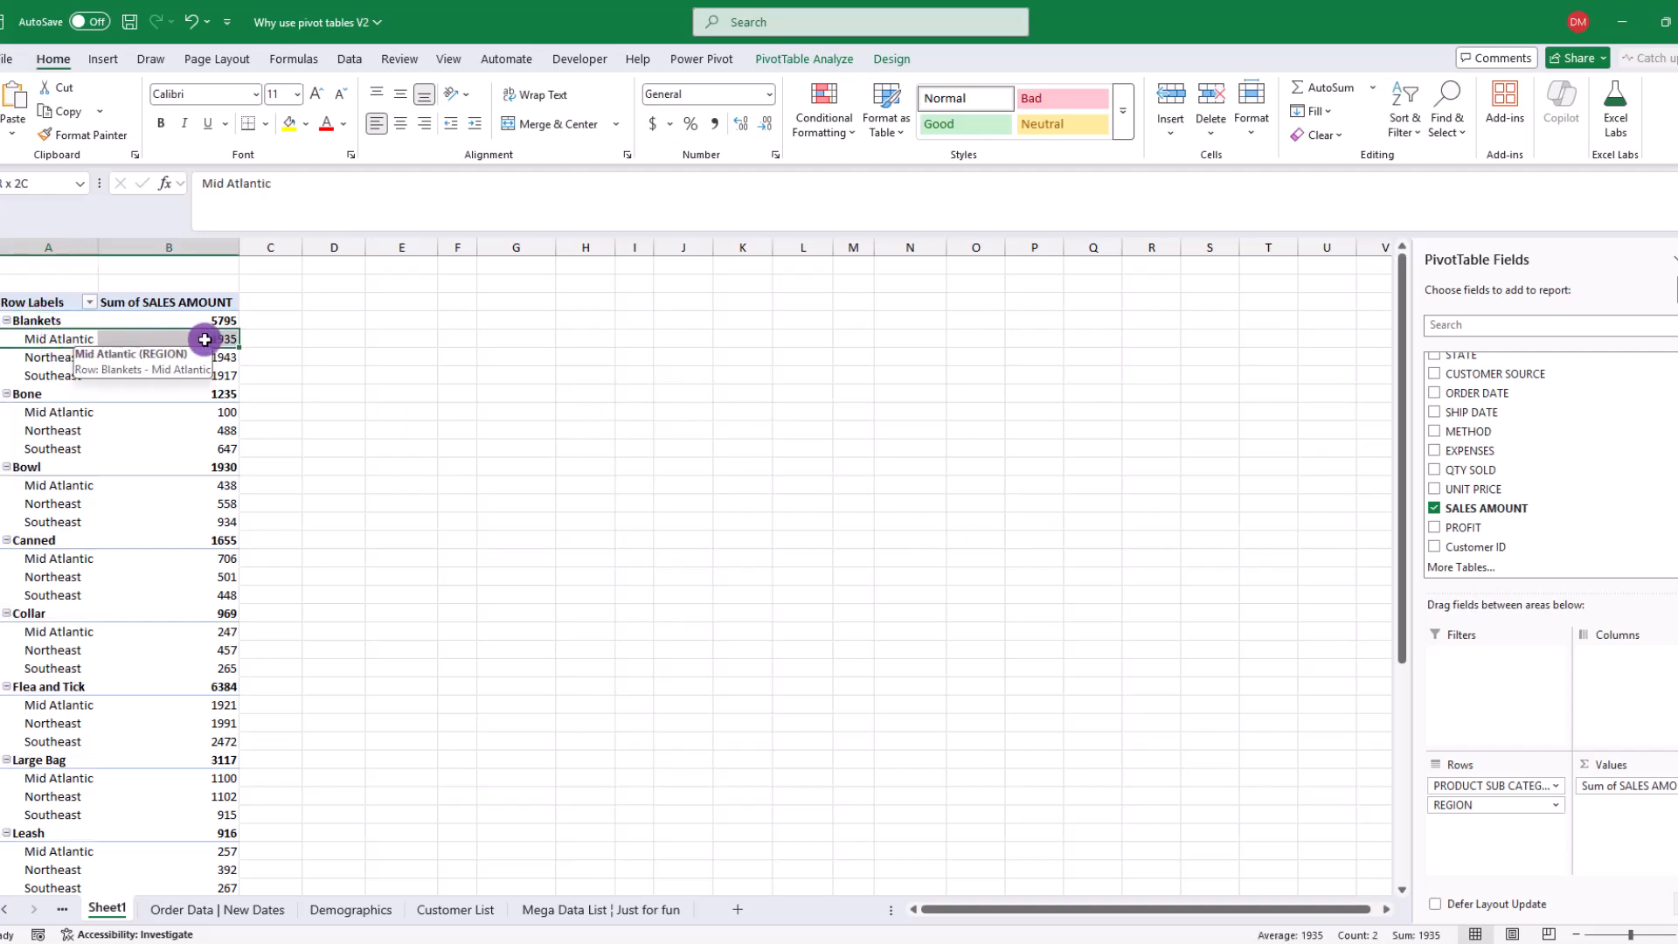
scroll(158, 783, down, 5)
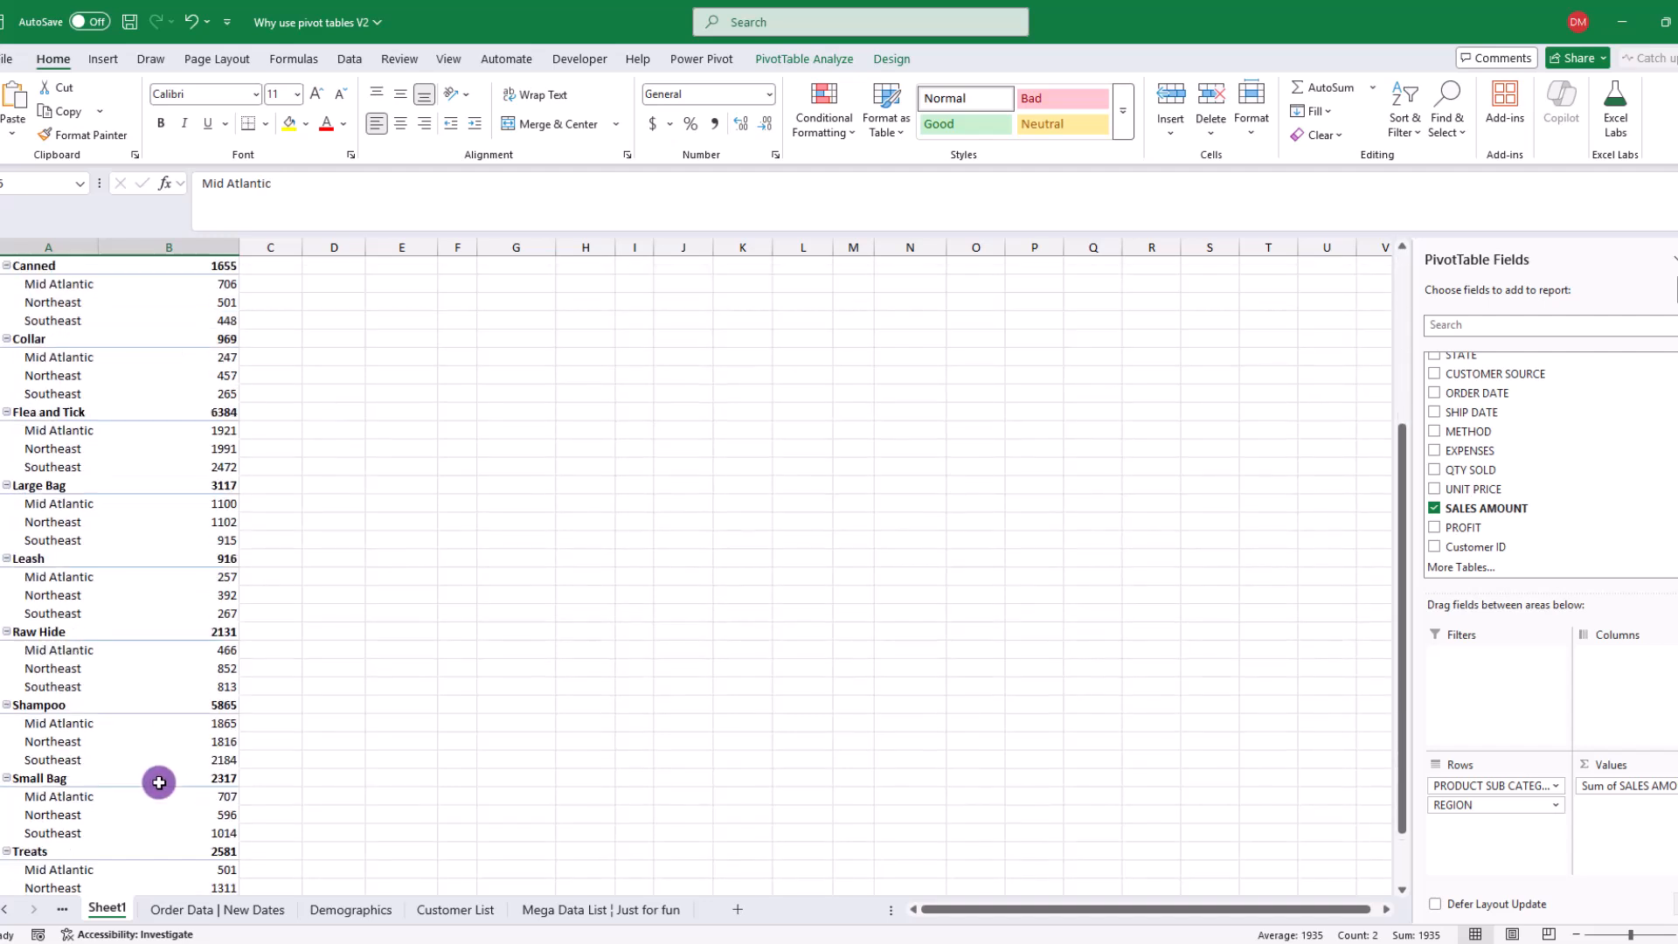
scroll(318, 722, down, 3)
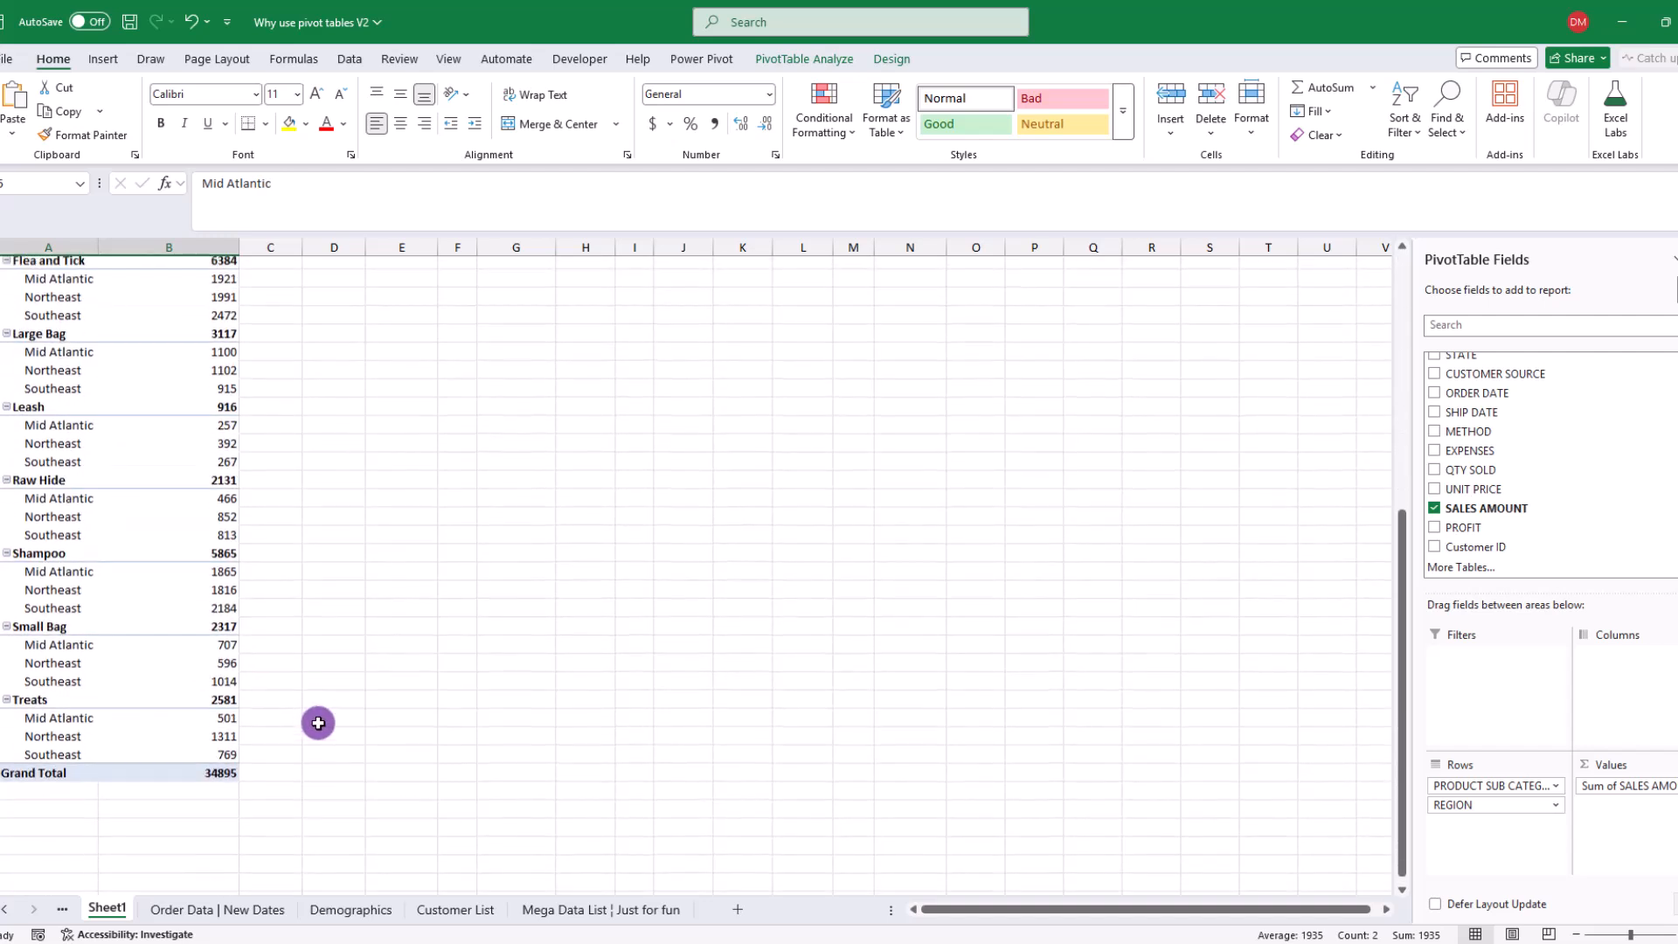
click(53, 690)
mouse_move(58, 742)
mouse_down()
mouse_move(233, 727)
mouse_move(86, 742)
mouse_up()
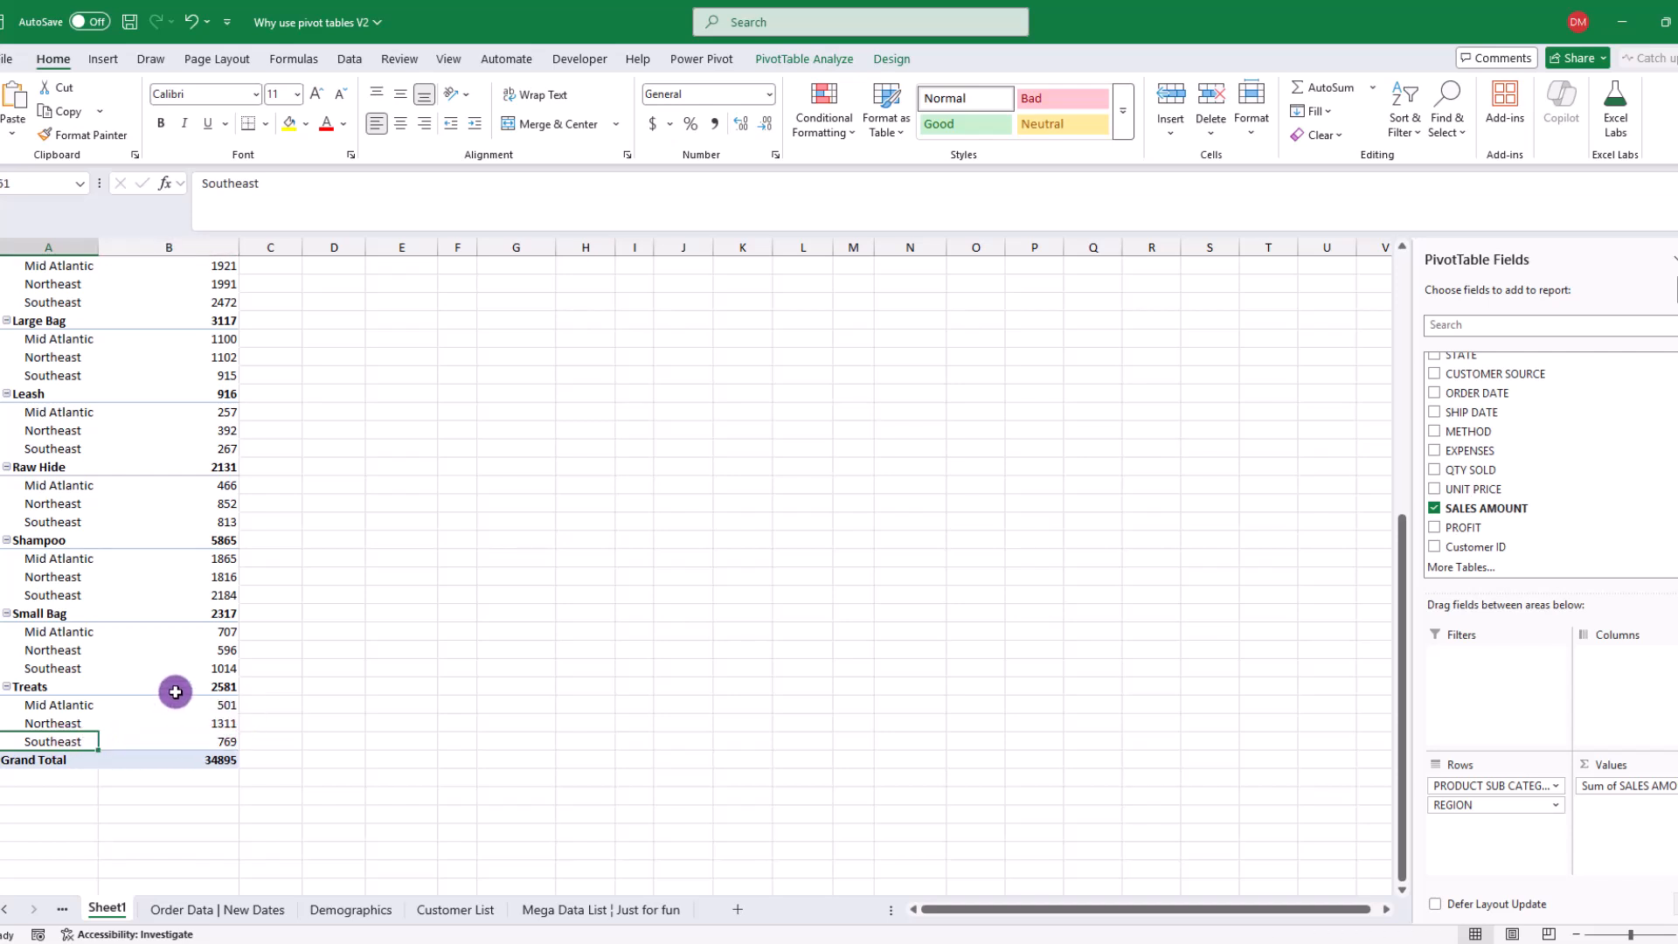
scroll(179, 691, up, 8)
mouse_move(179, 688)
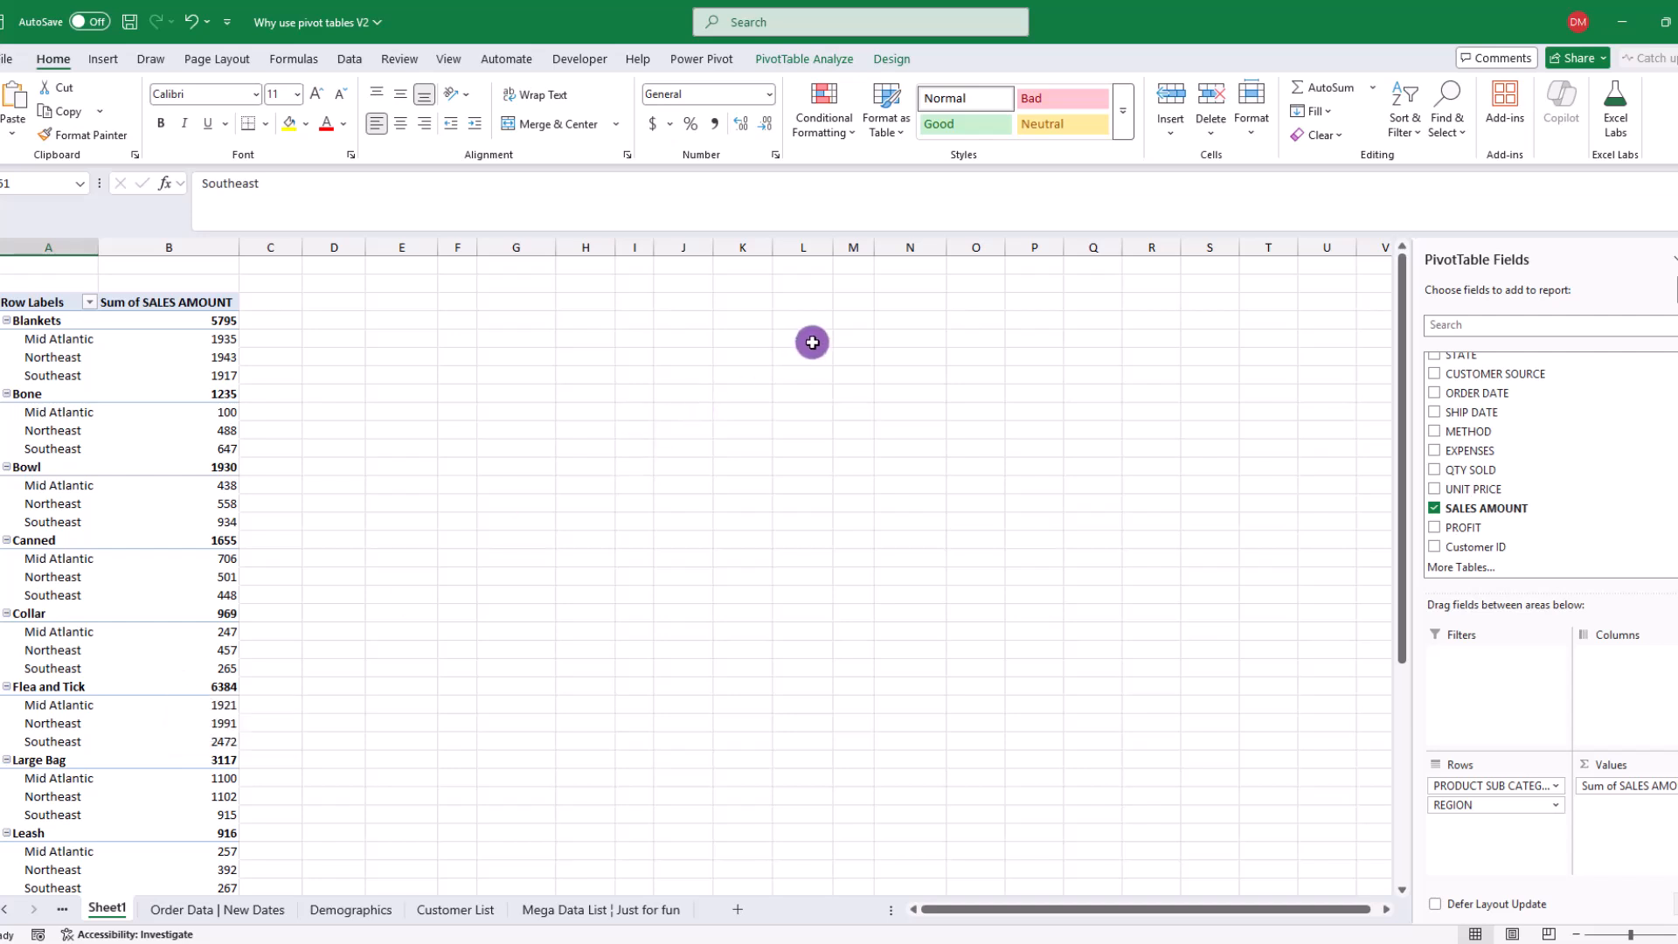
Clear all fields from the pivot table
click(824, 59)
click(783, 122)
click(821, 169)
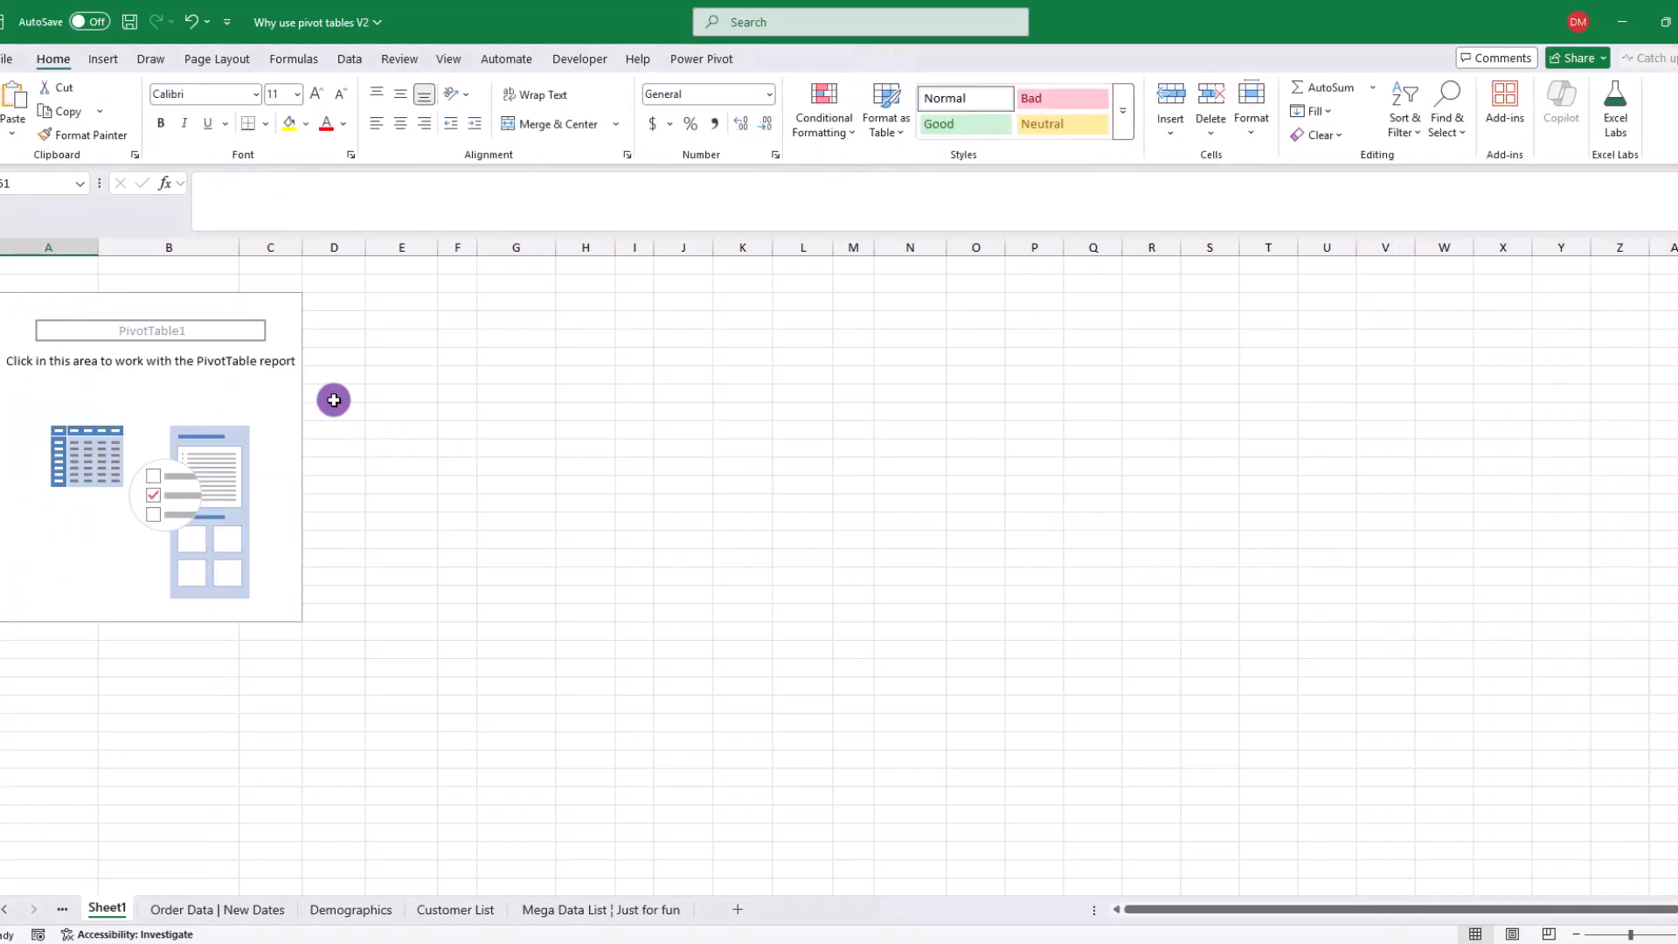
Build the report with PRODUCT SUB CATEGORY in Rows, REGION in Columns and the sum of SALES AMOUNT in Values
click(22, 298)
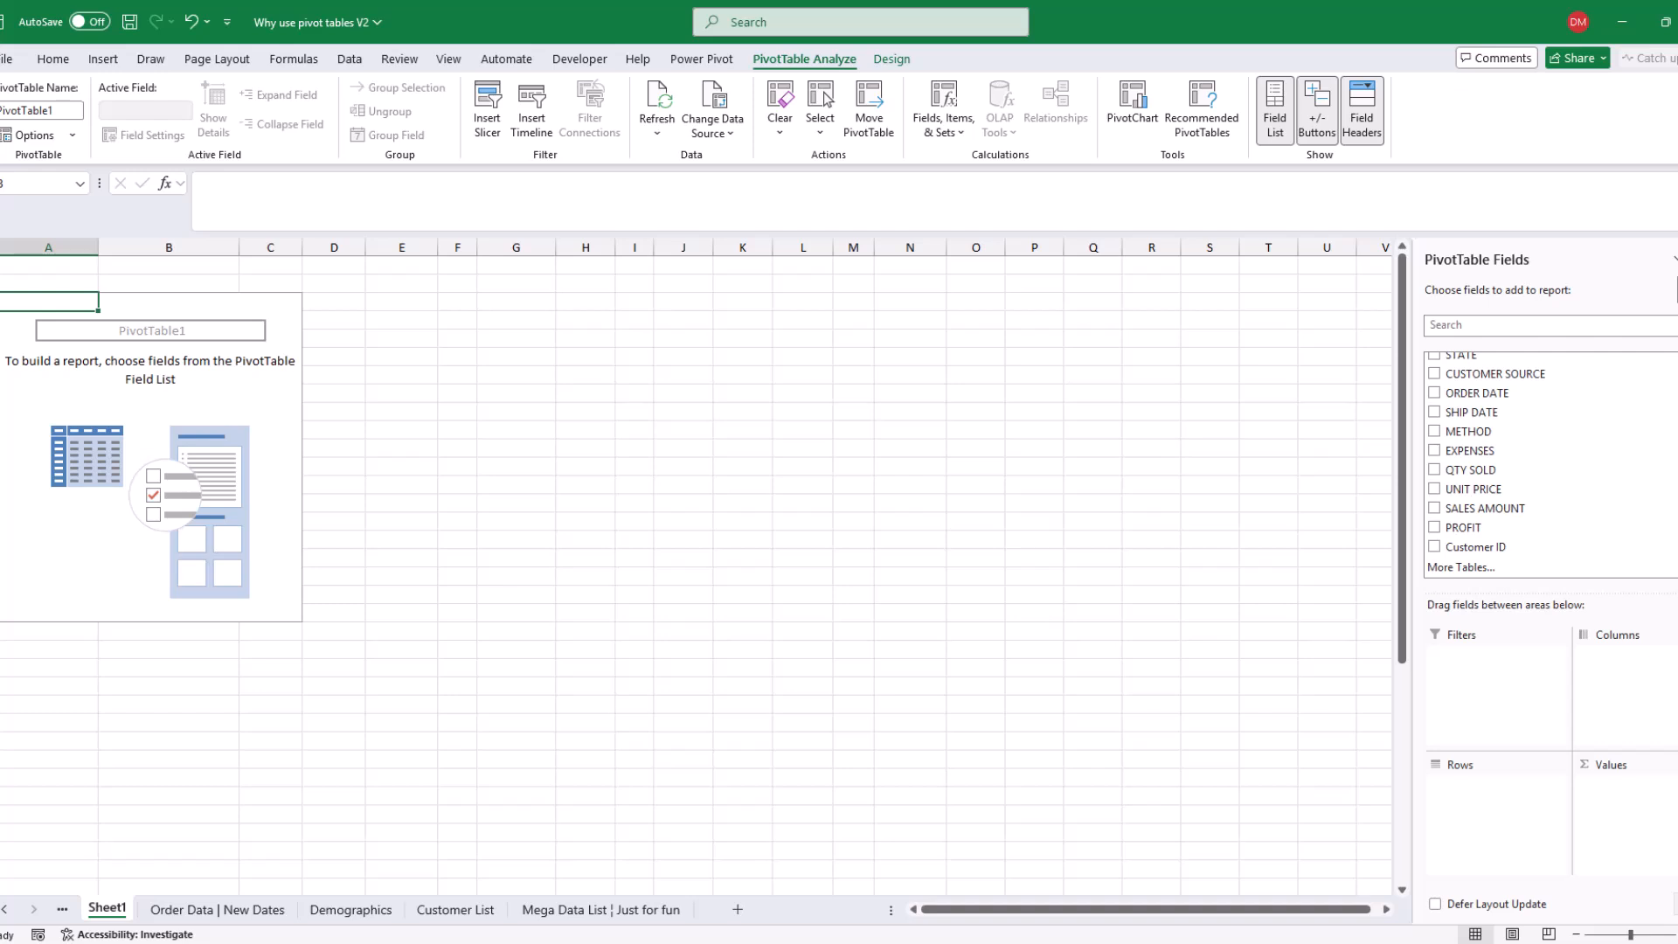
scroll(1547, 463, up, 3)
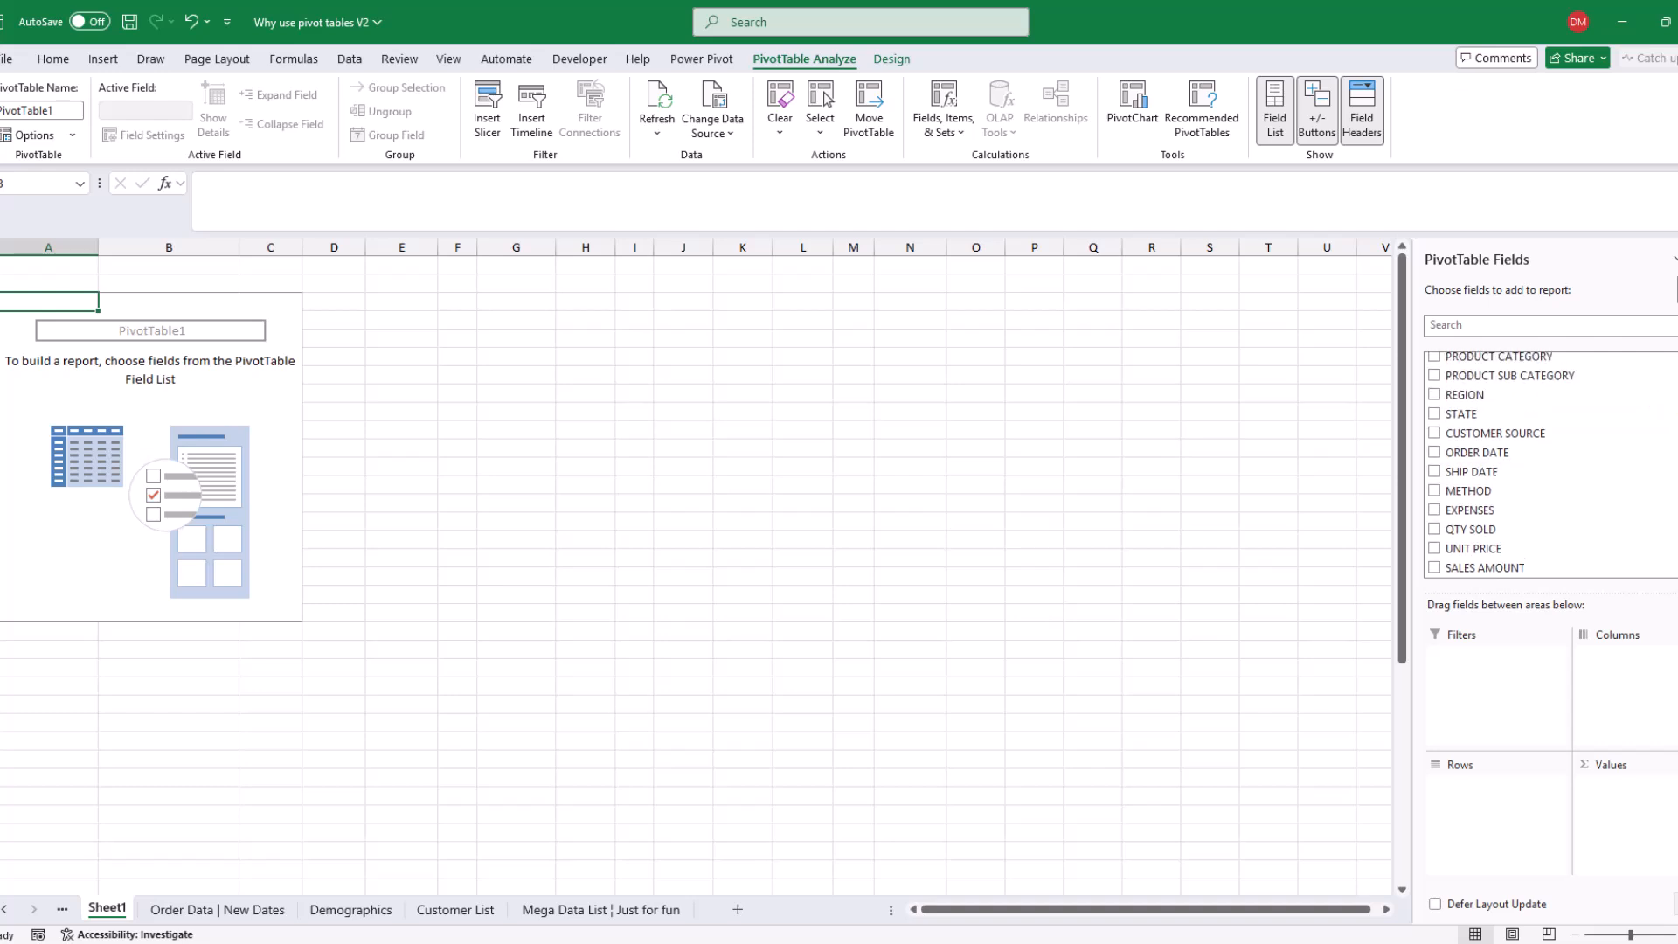
drag(1537, 398, 1508, 808)
drag(1480, 423, 1622, 674)
scroll(1577, 562, down, 1)
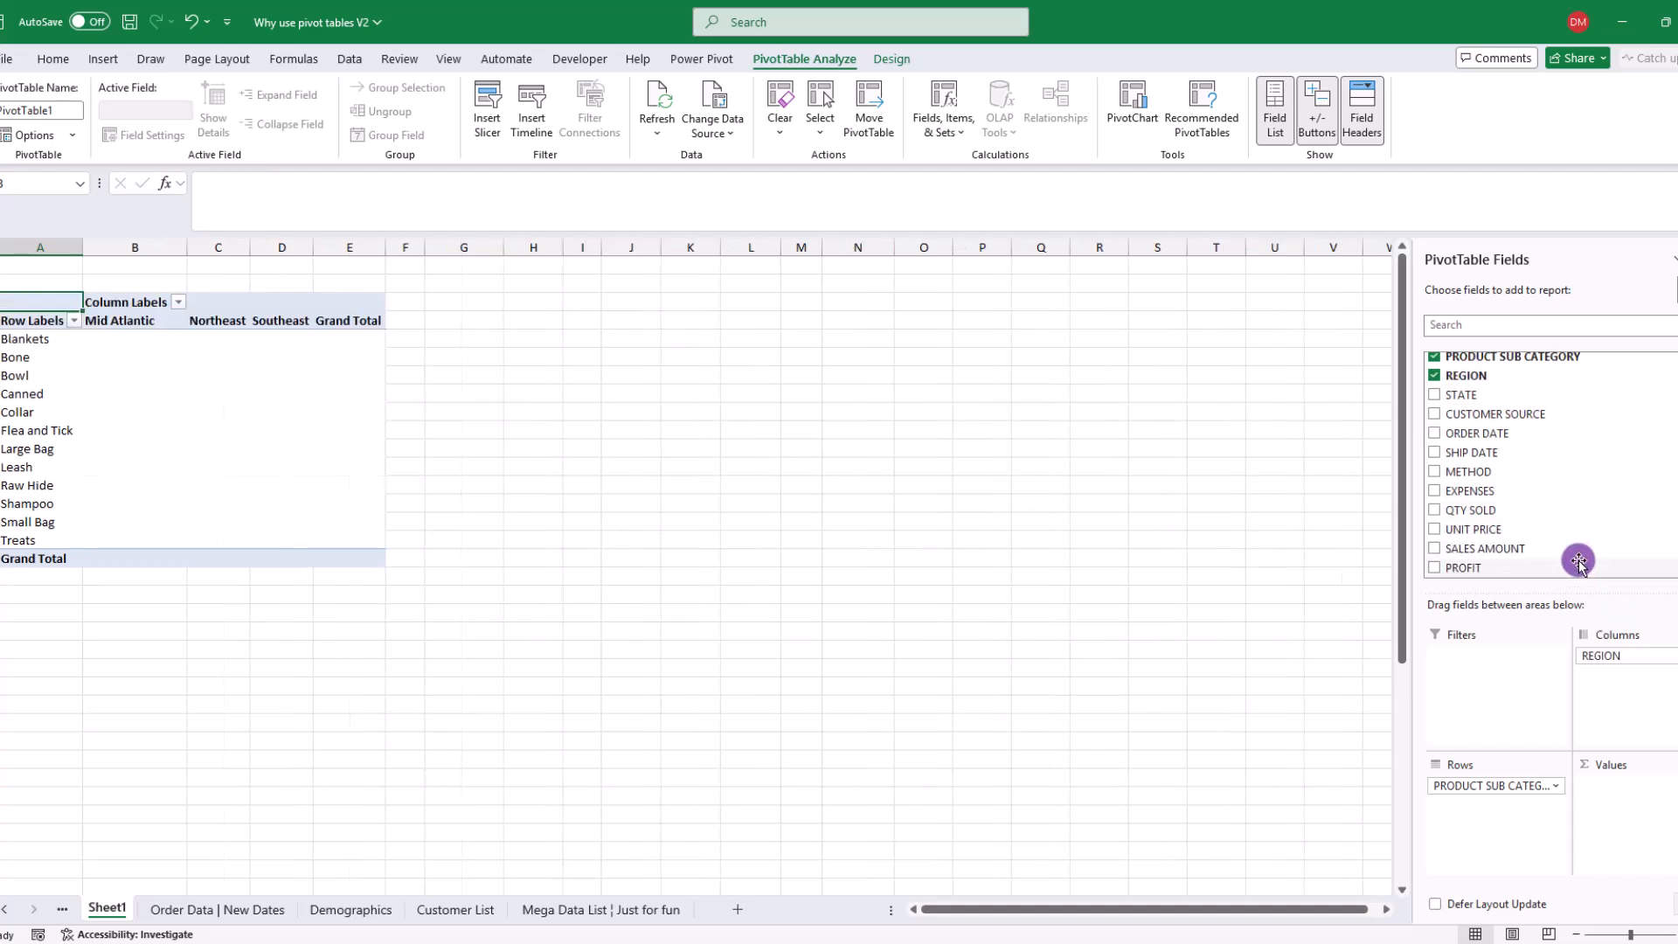
drag(1519, 557, 1652, 800)
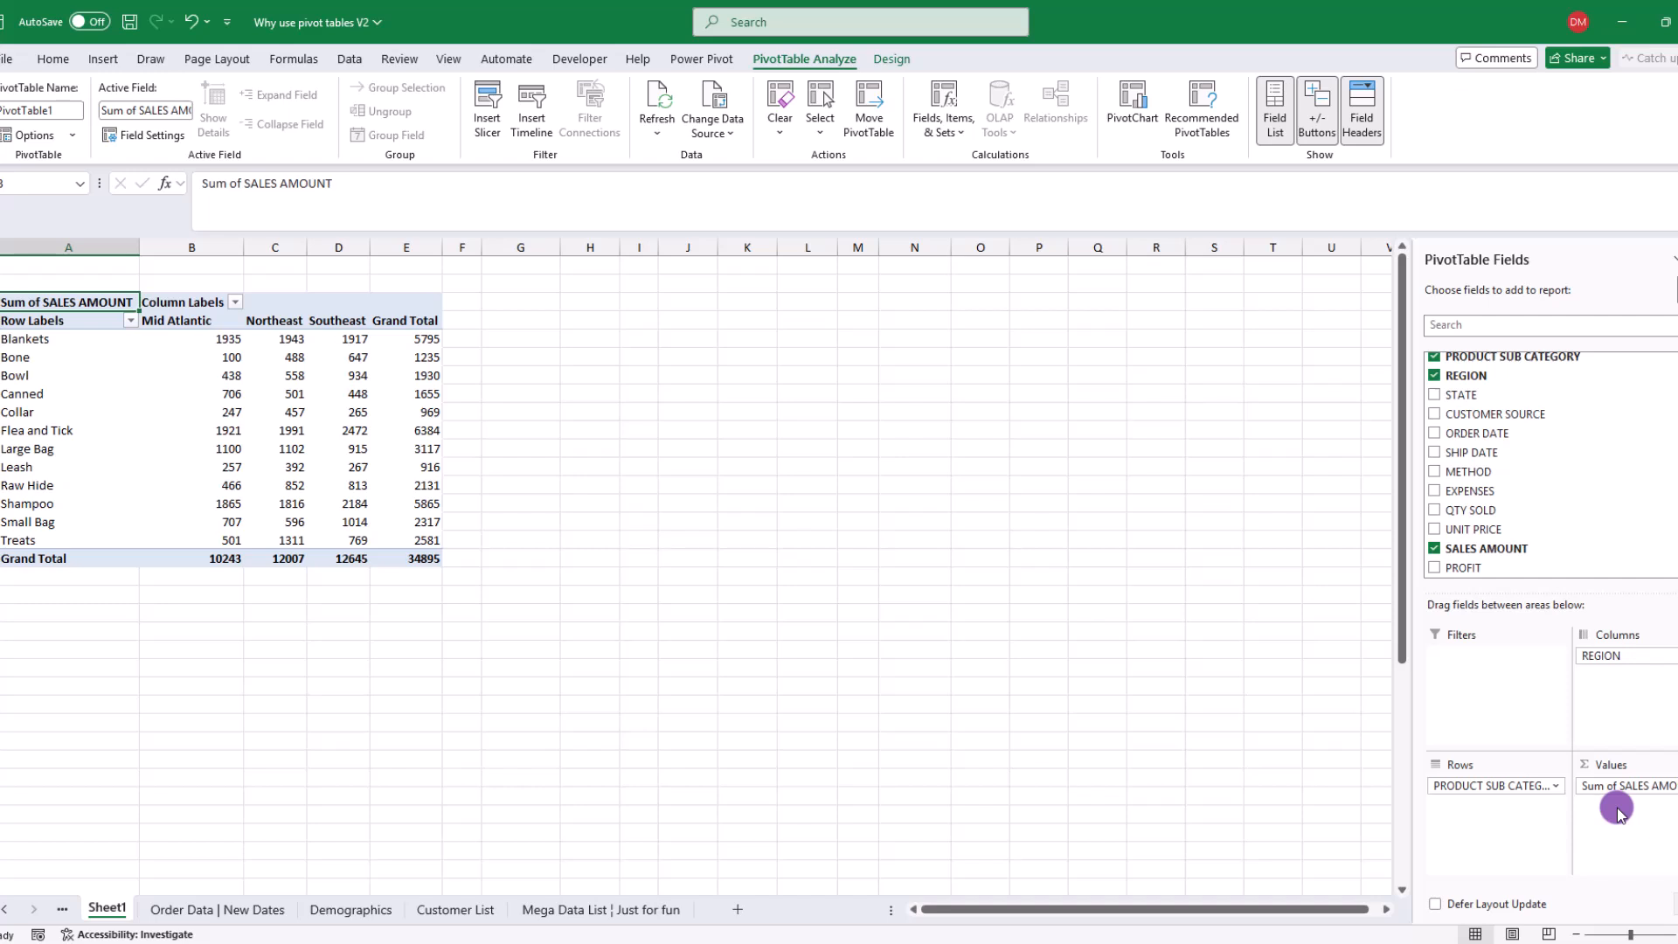
Swap REGION and PRODUCT SUB CATEGORY between Rows and Columns, and nest PRODUCT SUB CATEGORY under REGION in Rows
drag(1631, 655, 1647, 687)
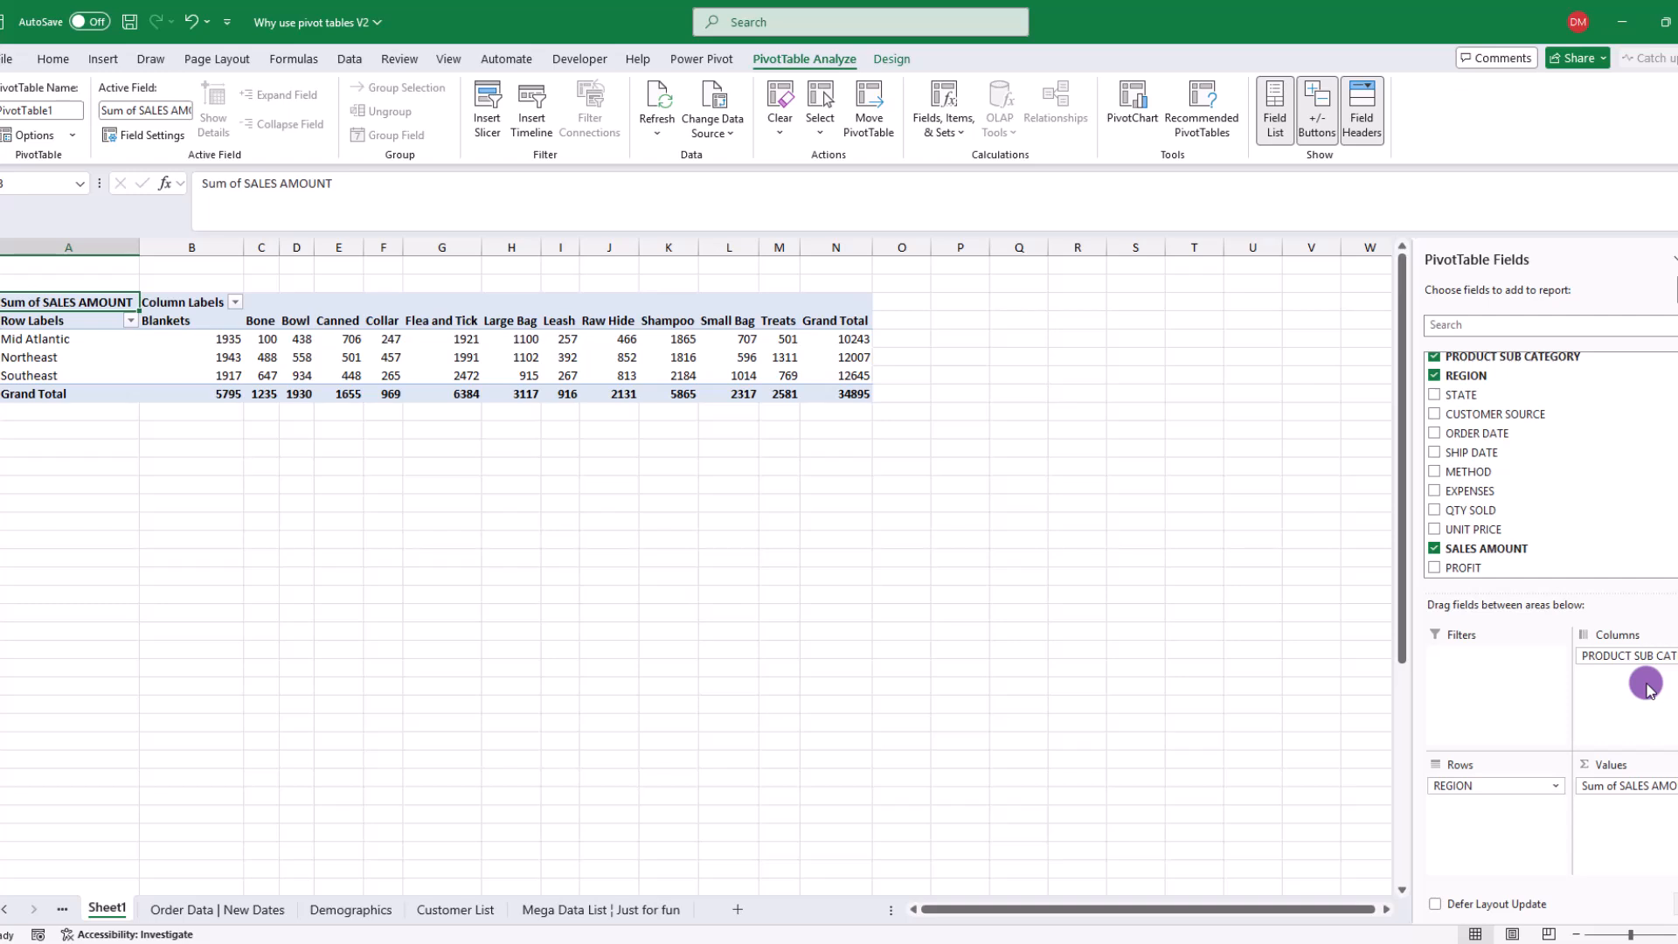
drag(1649, 651, 1488, 822)
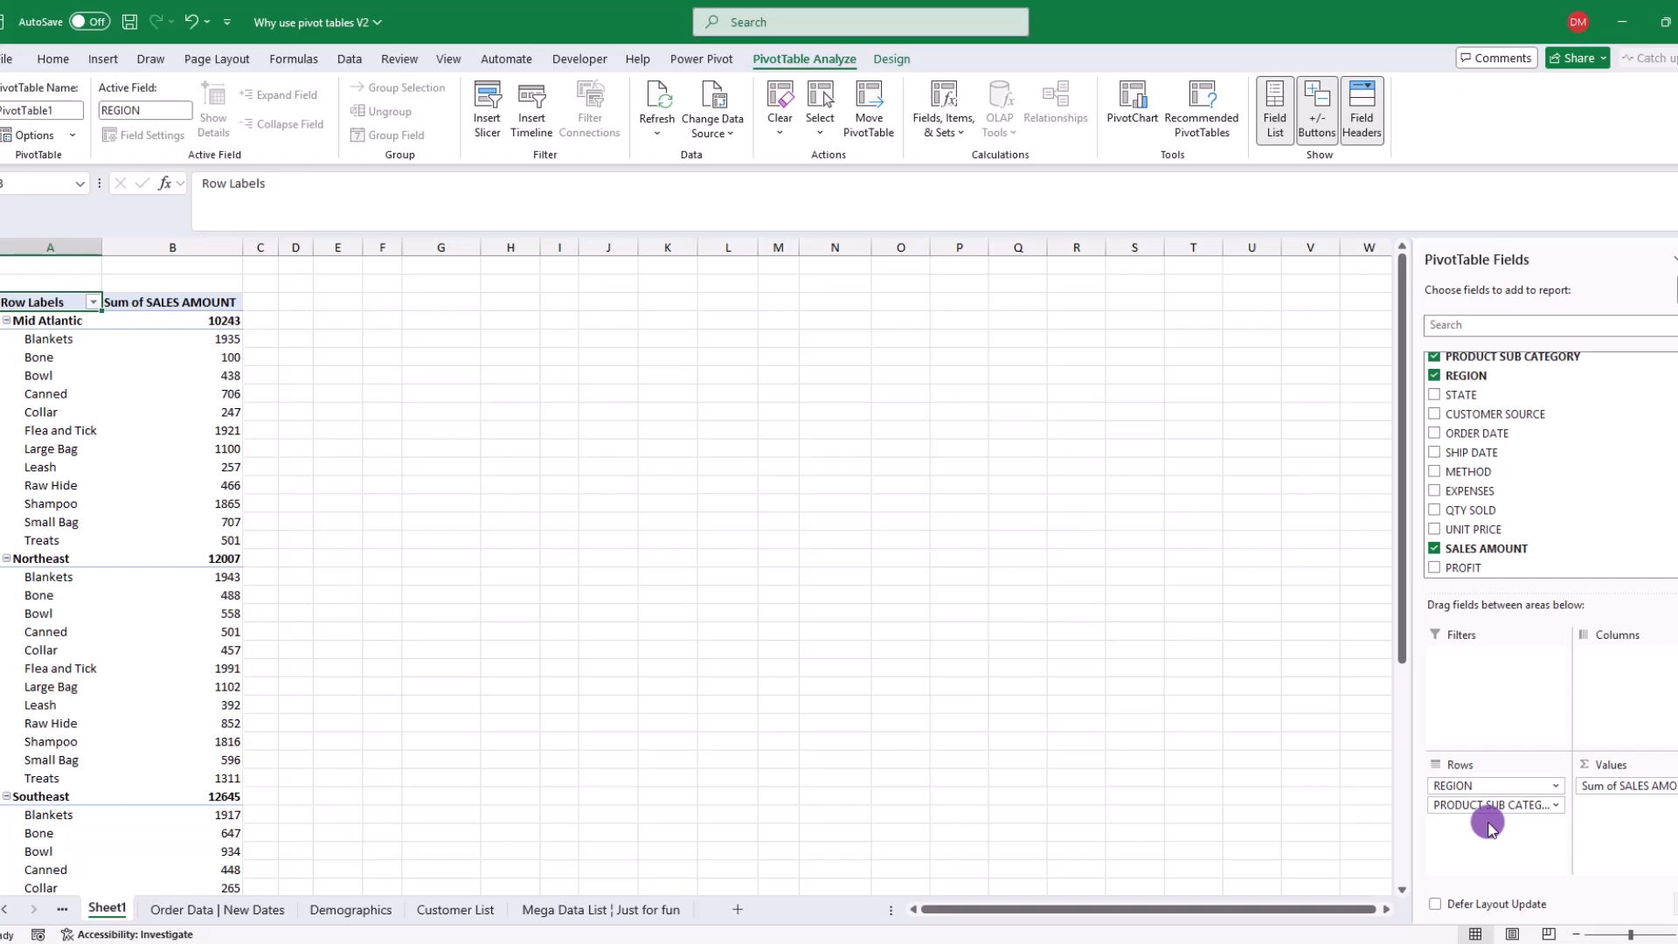
Try REGION nested under PRODUCT SUB CATEGORY in Rows, and return REGION to the Columns area
drag(1487, 786, 1486, 830)
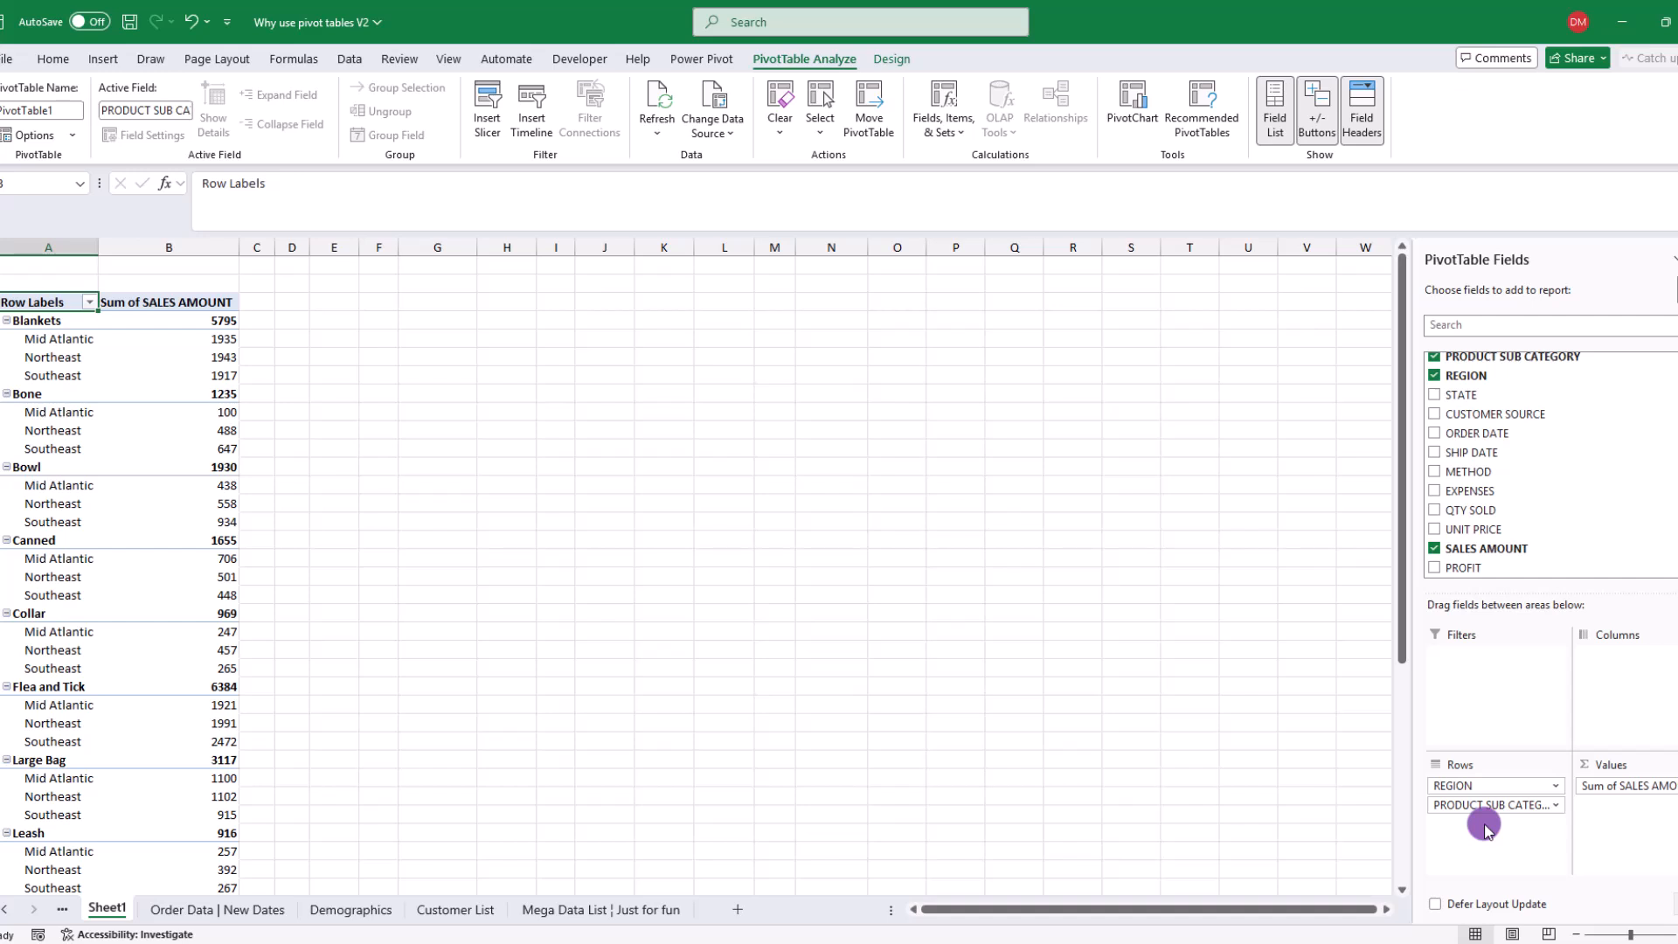
click(1476, 802)
click(1493, 836)
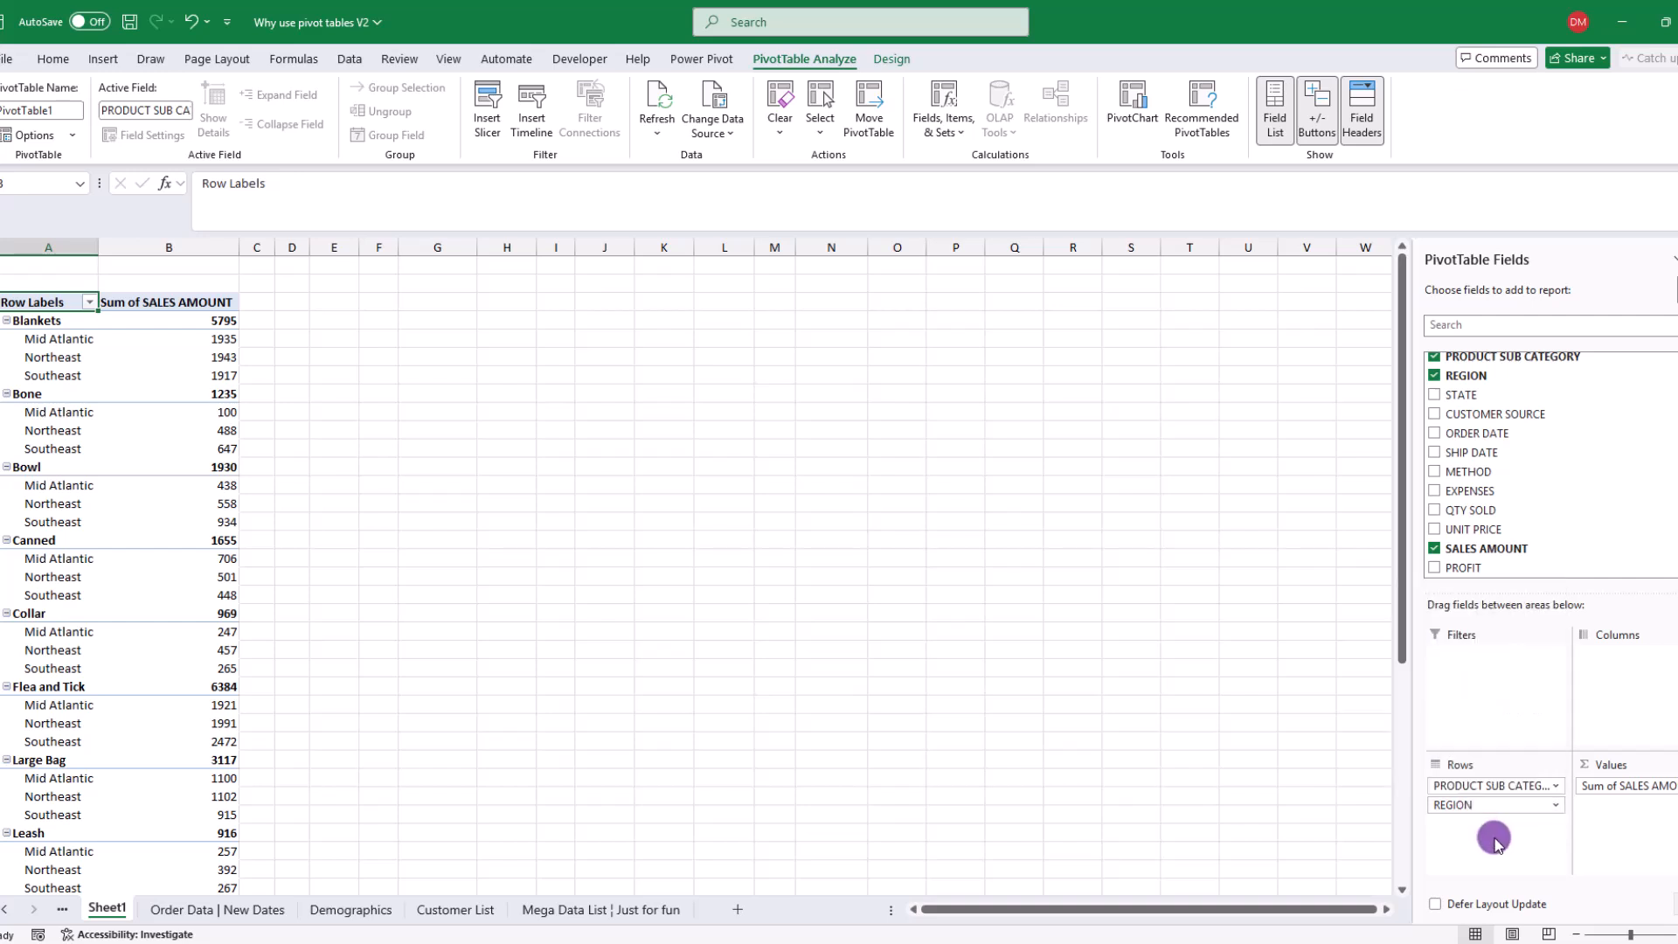
drag(1486, 806, 1637, 678)
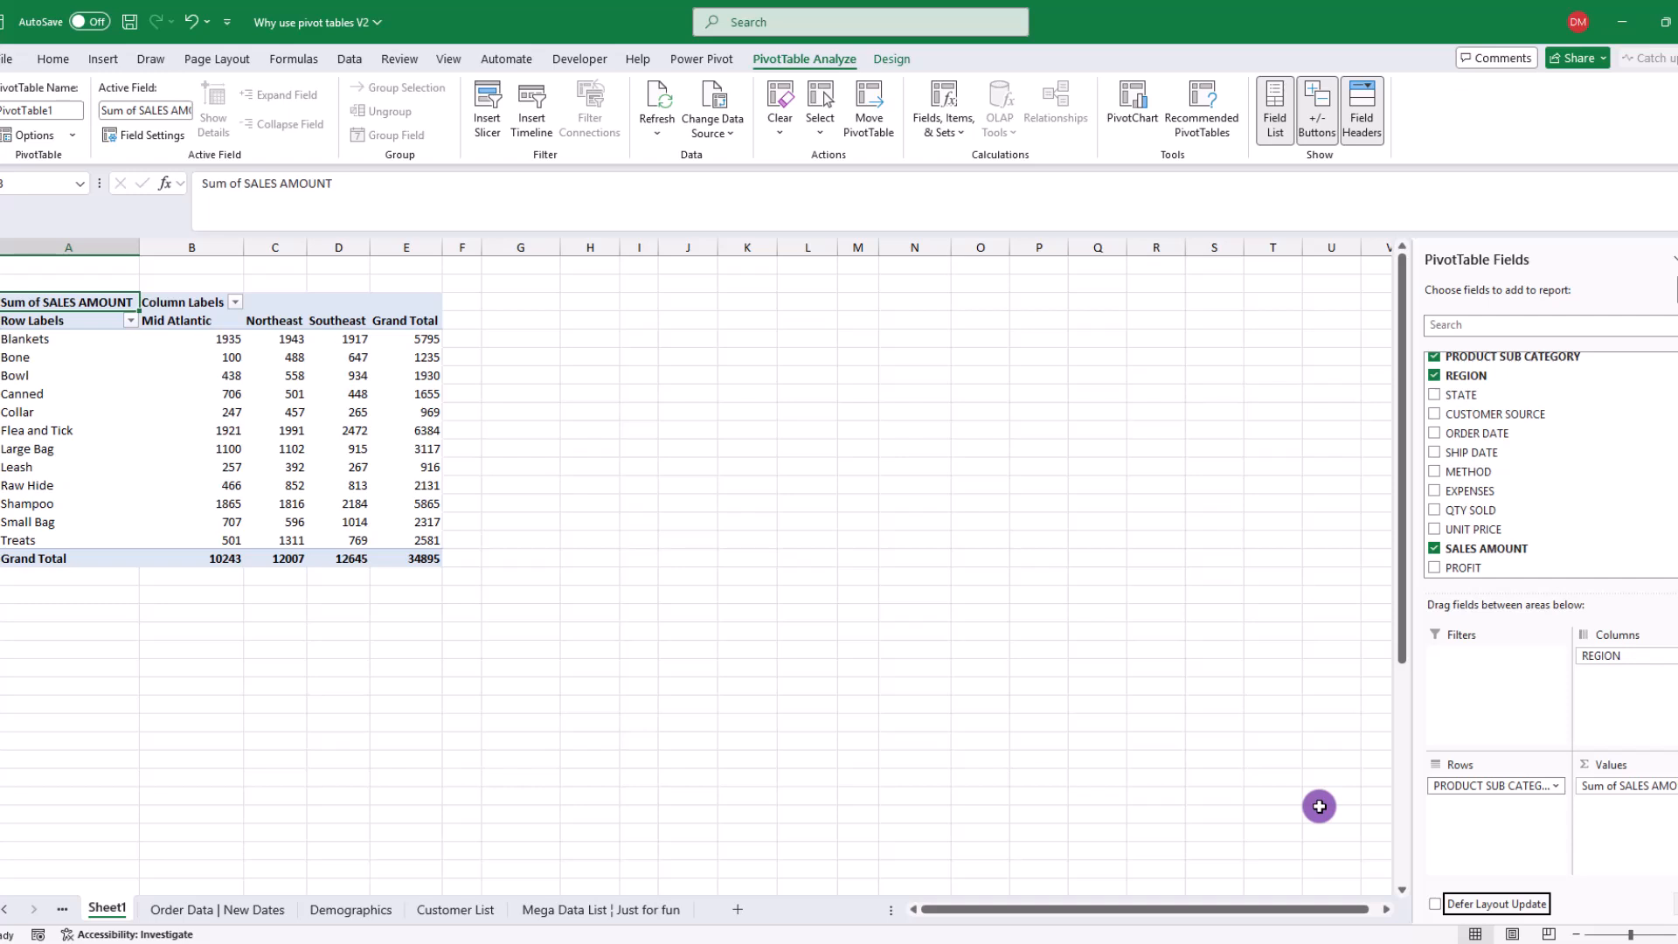
click(55, 339)
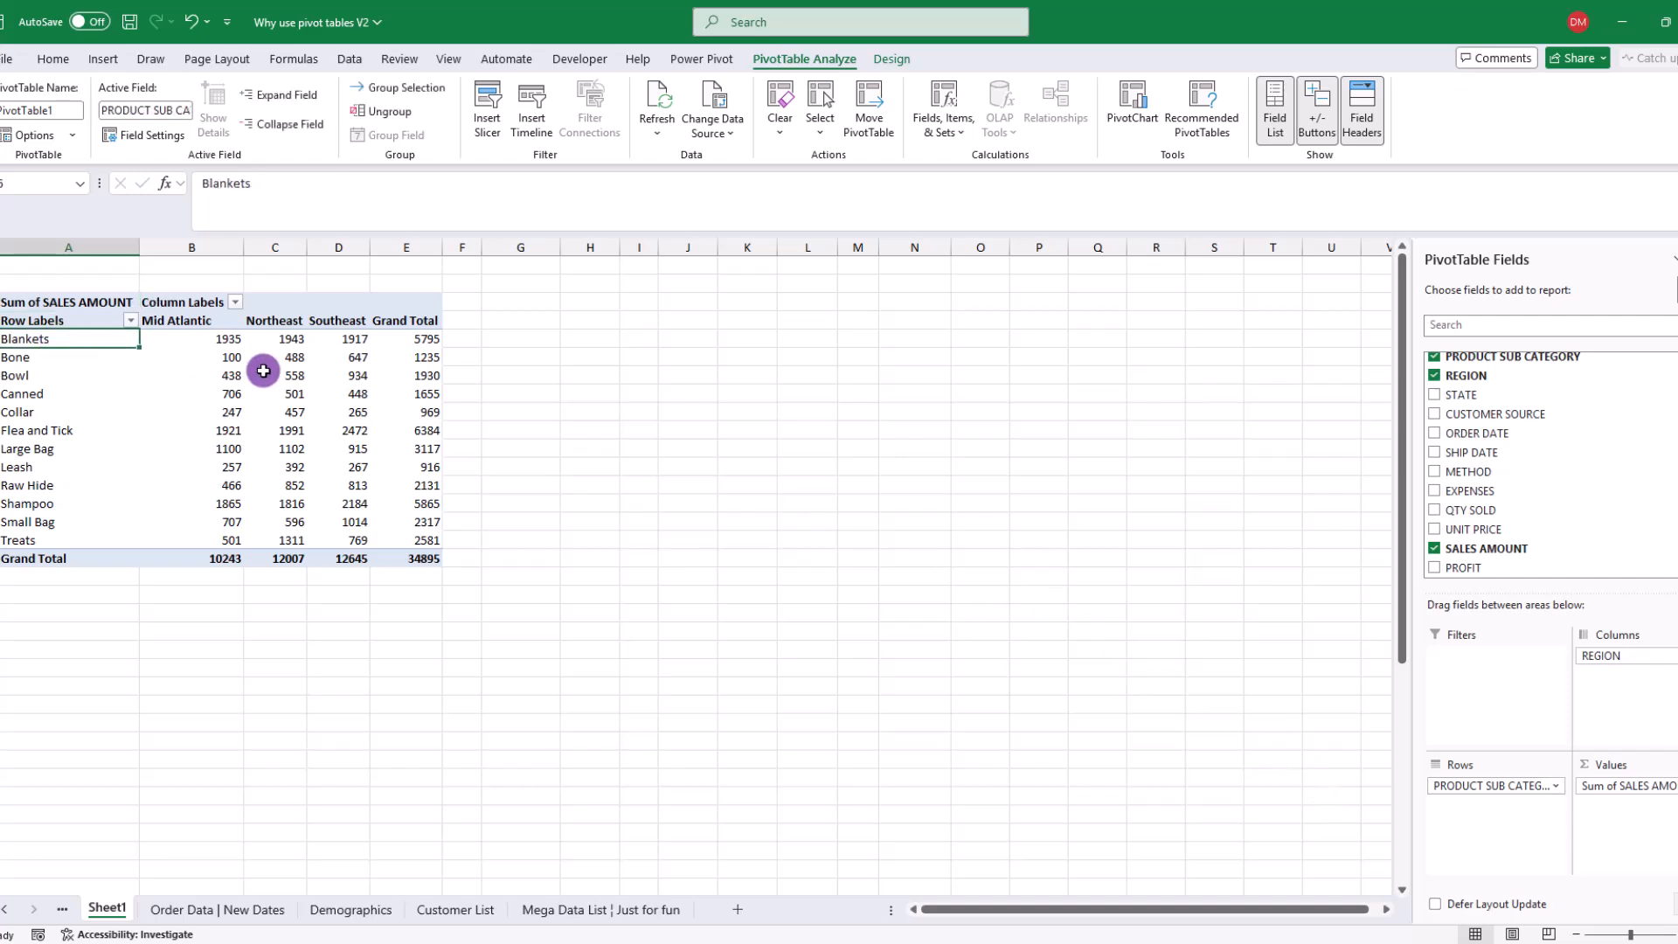
mouse_move(264, 371)
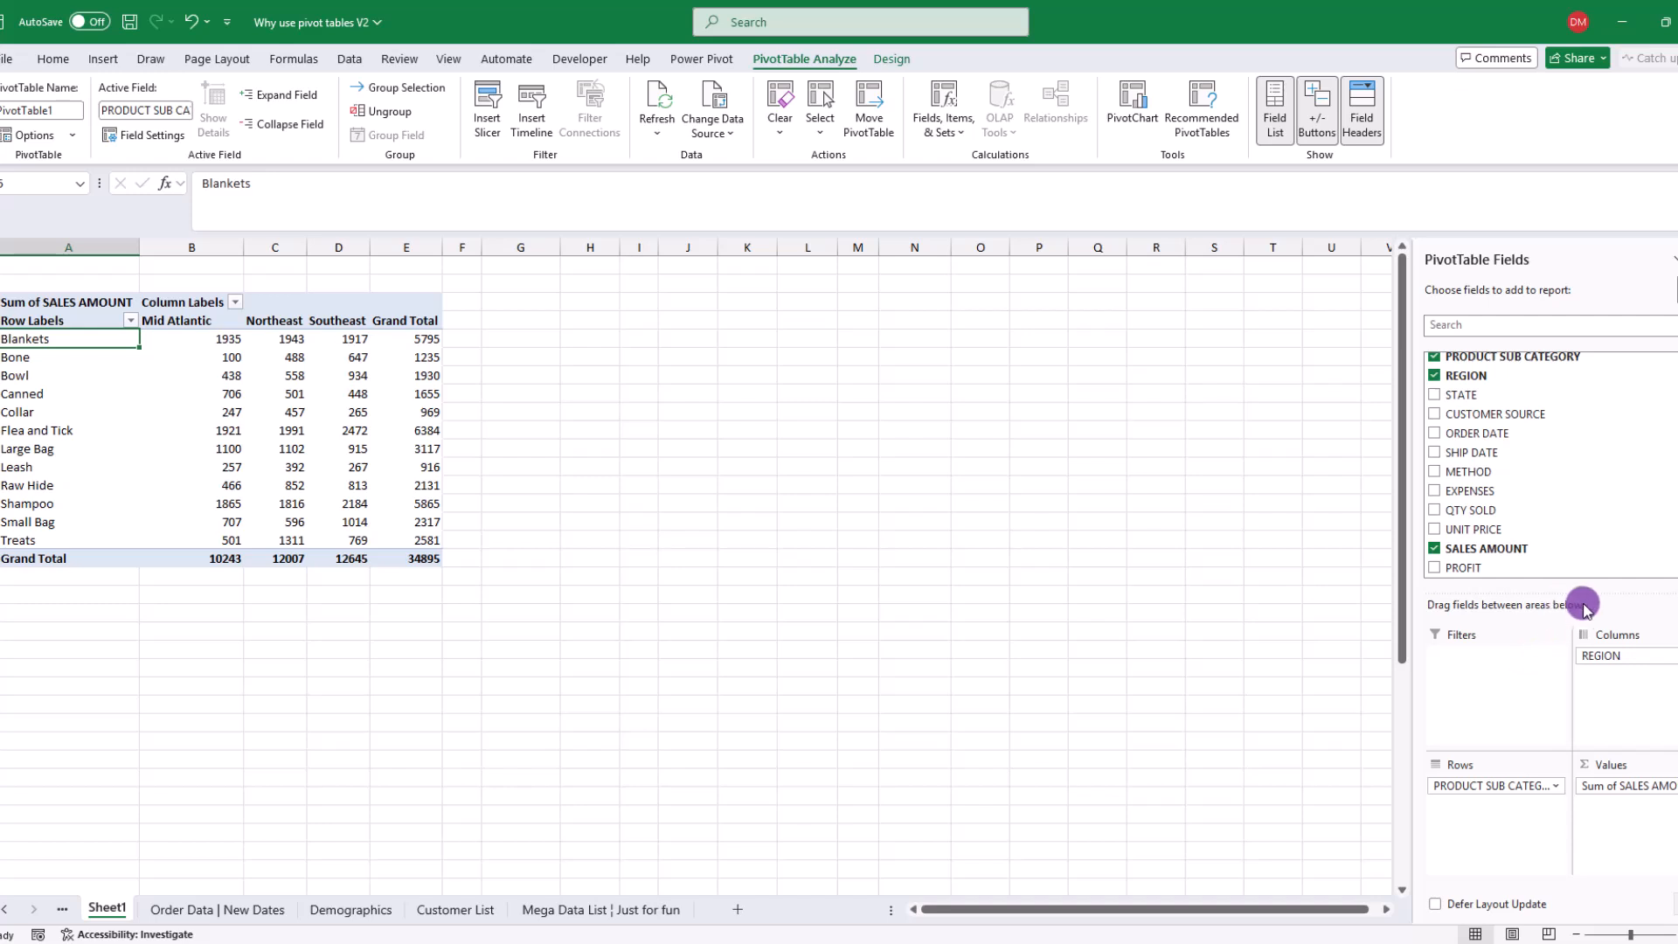
Clear the whole pivot table back to an empty report
click(779, 126)
click(811, 163)
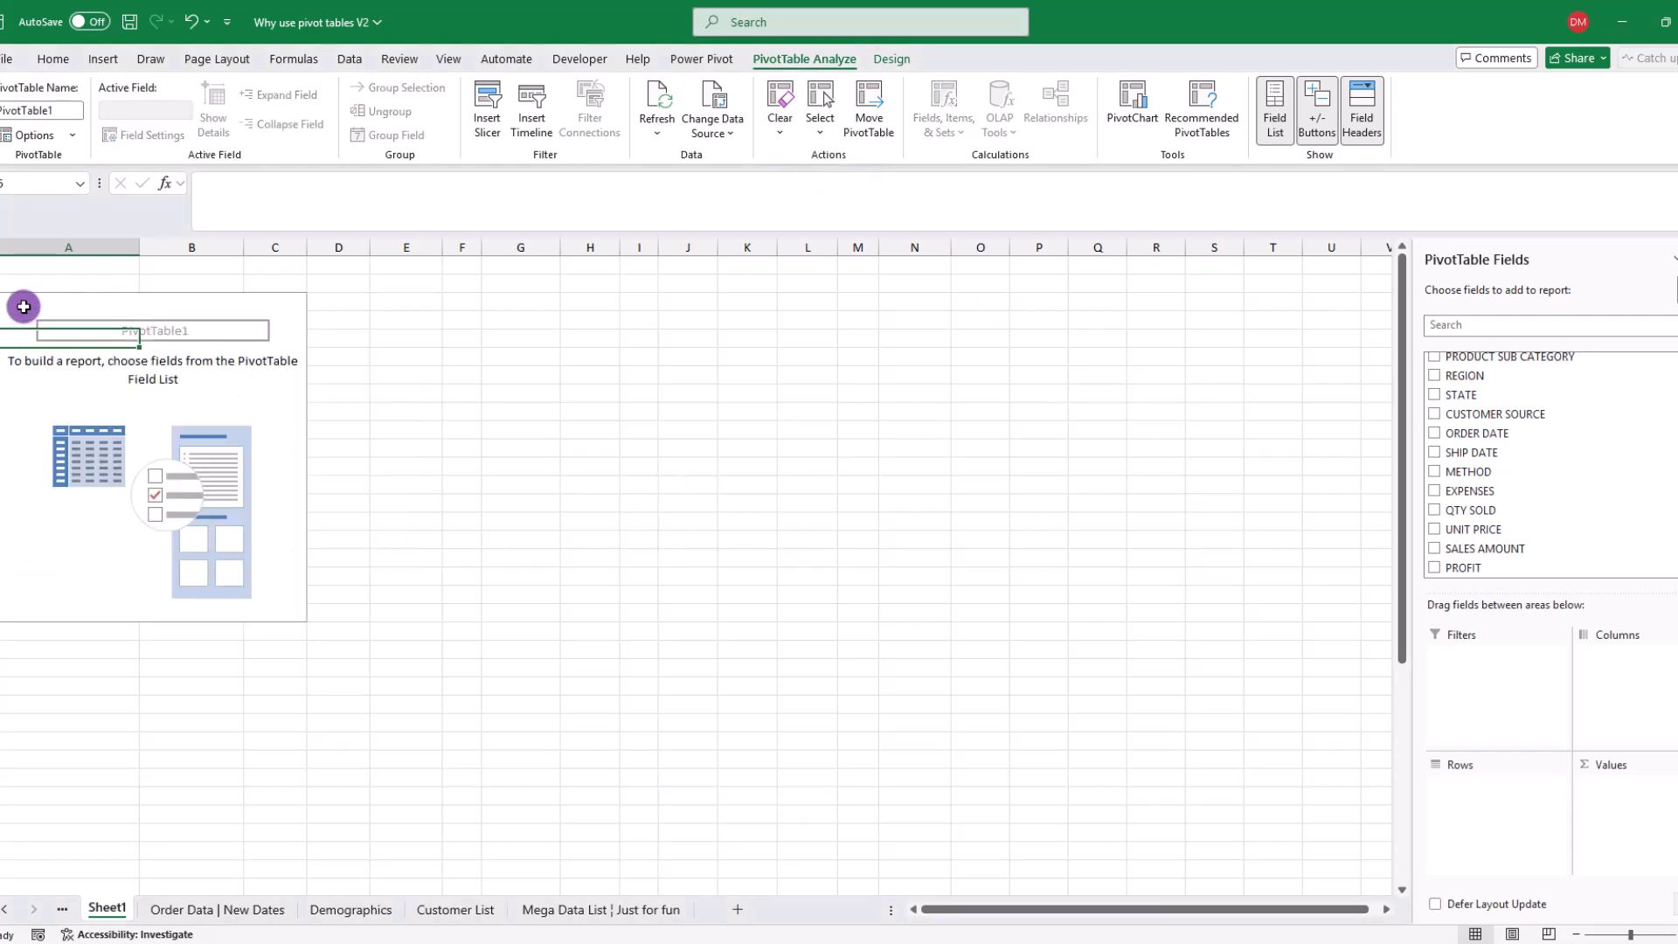
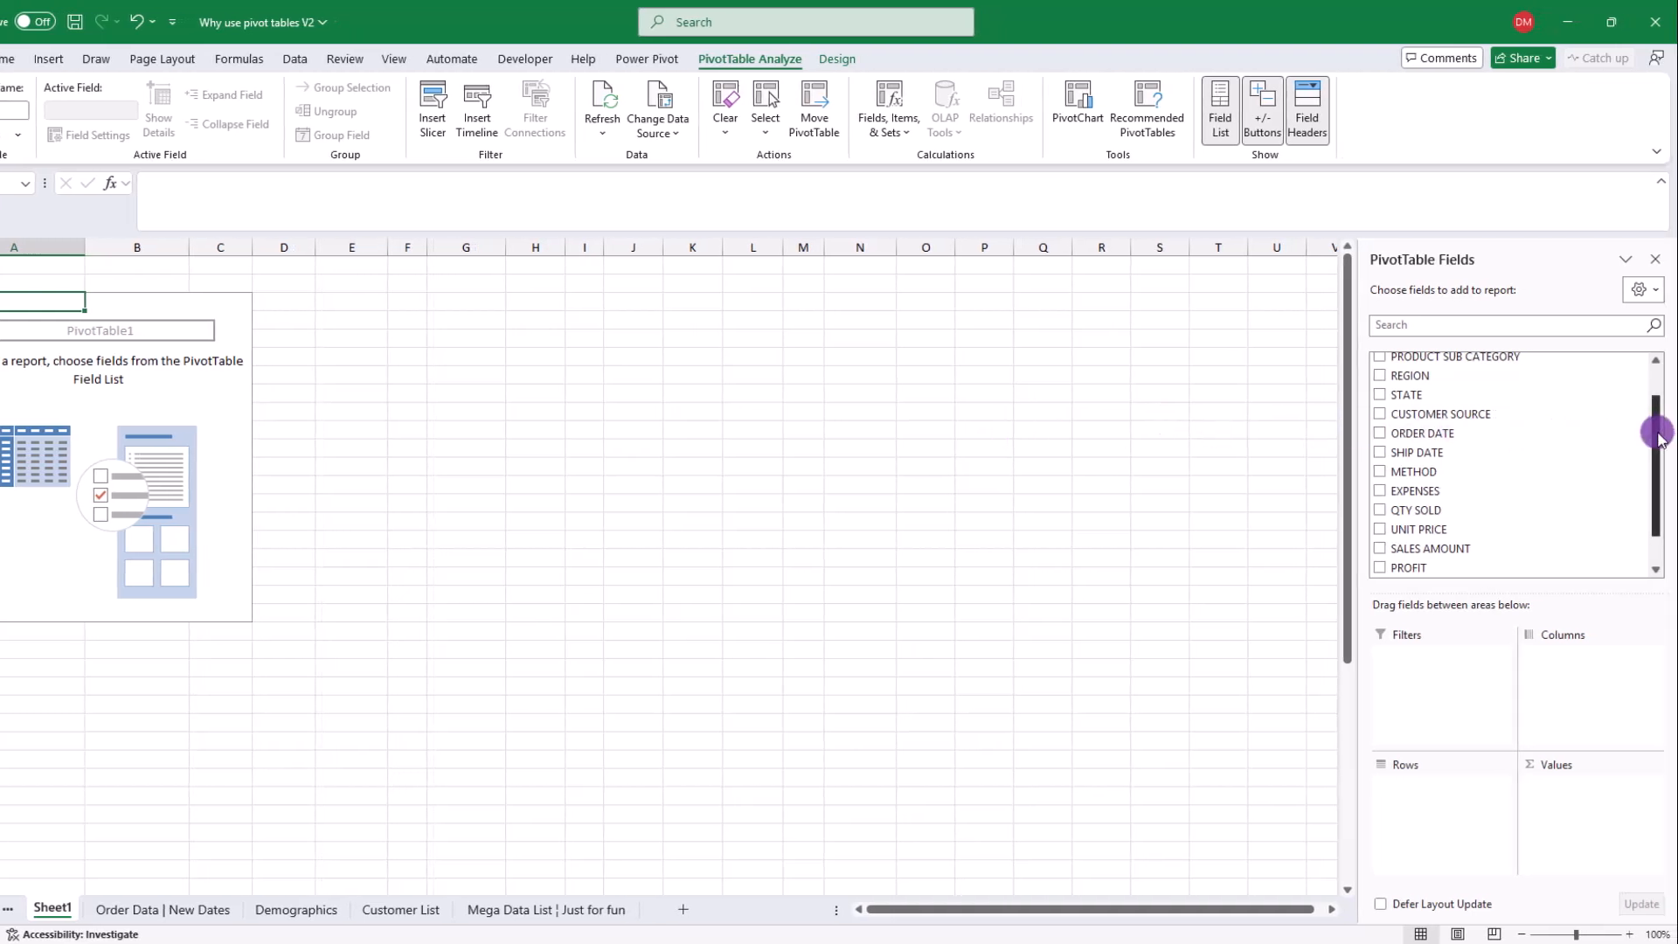
Sum SALES AMOUNT with PRODUCT SUB CATEGORY in Rows and REGION in Columns, and move REGION into Rows above PRODUCT SUB CATEGORY
drag(1658, 437, 1660, 375)
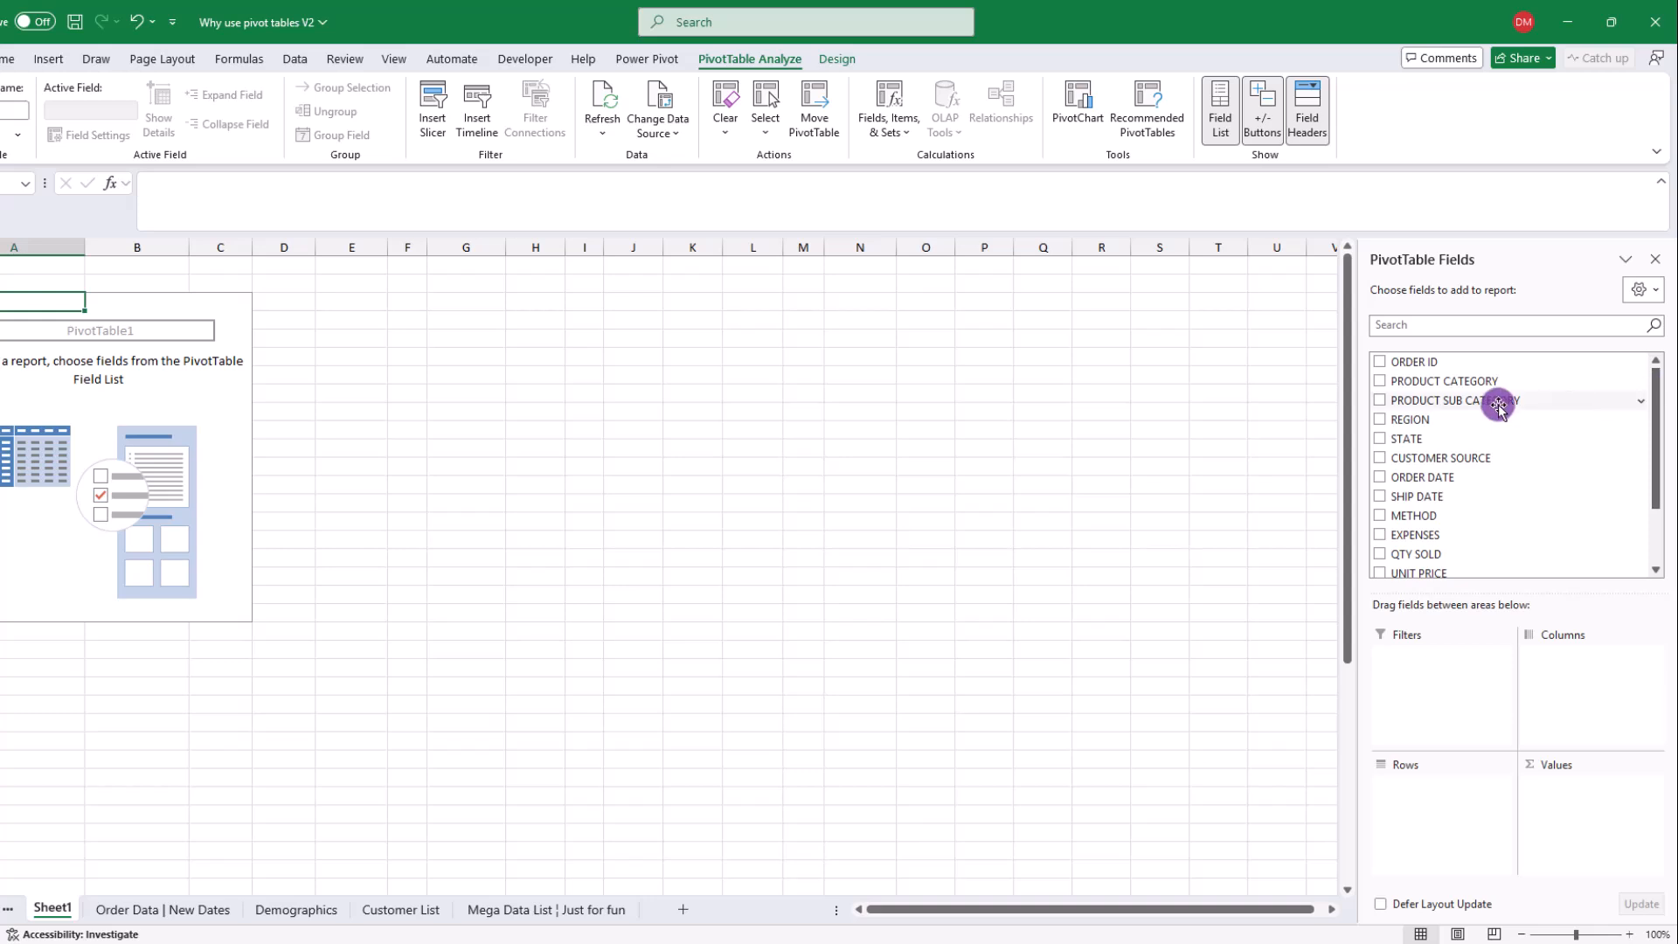
drag(1471, 397, 1468, 795)
drag(1427, 406, 1578, 690)
drag(1474, 574, 1603, 799)
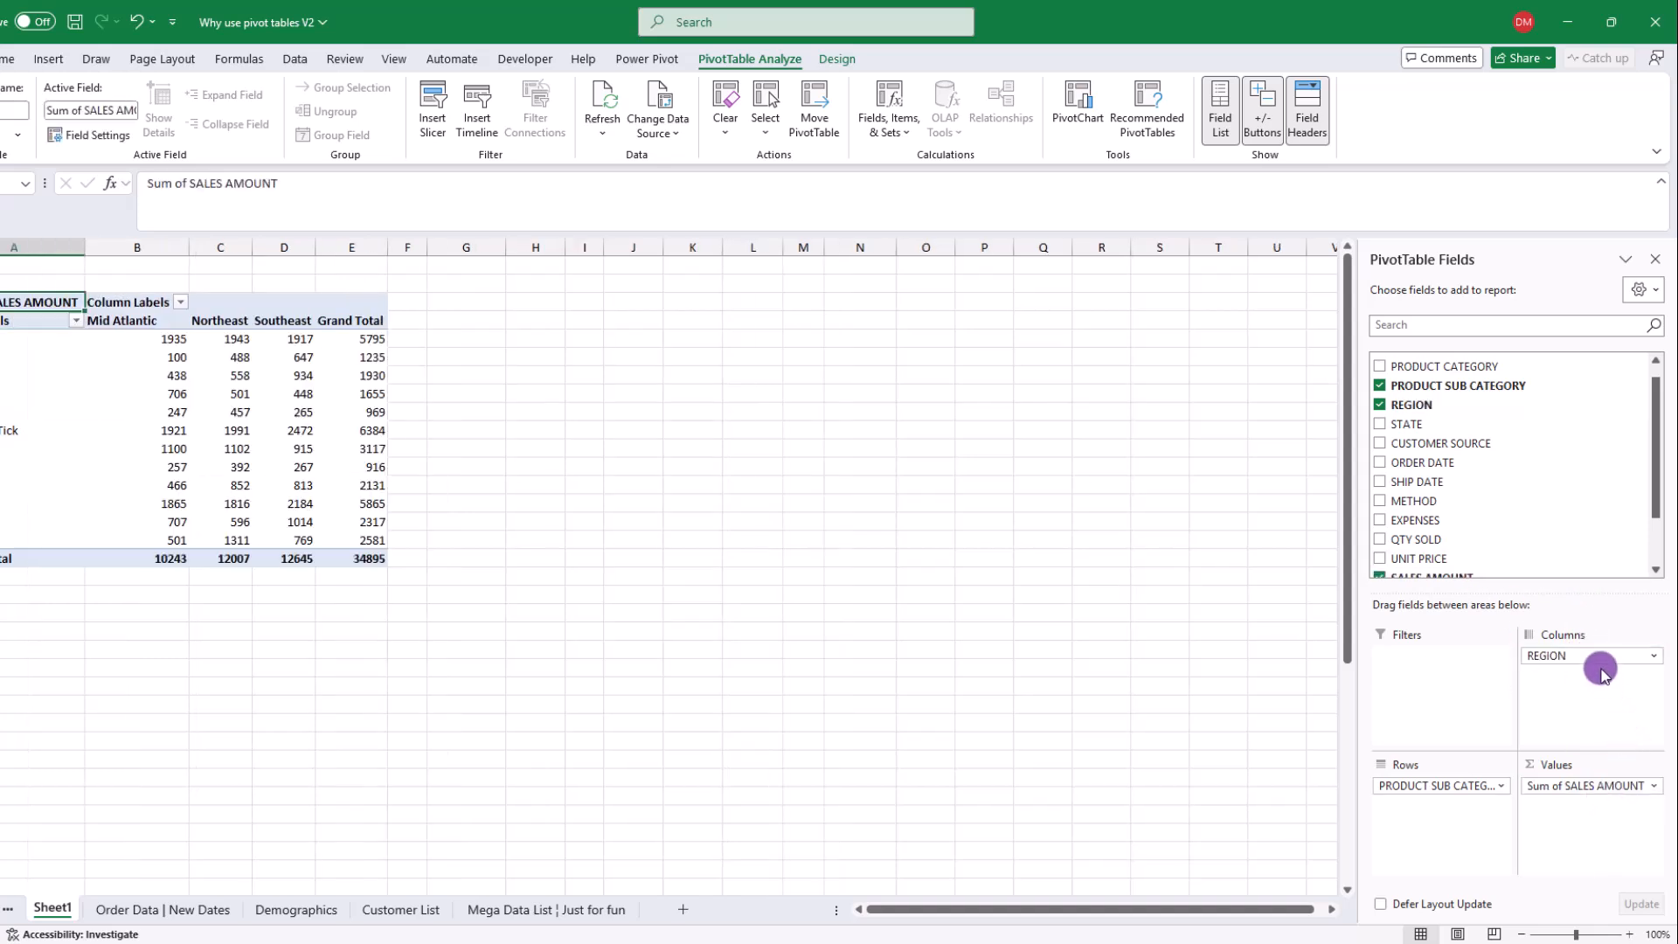
drag(1599, 655, 1452, 806)
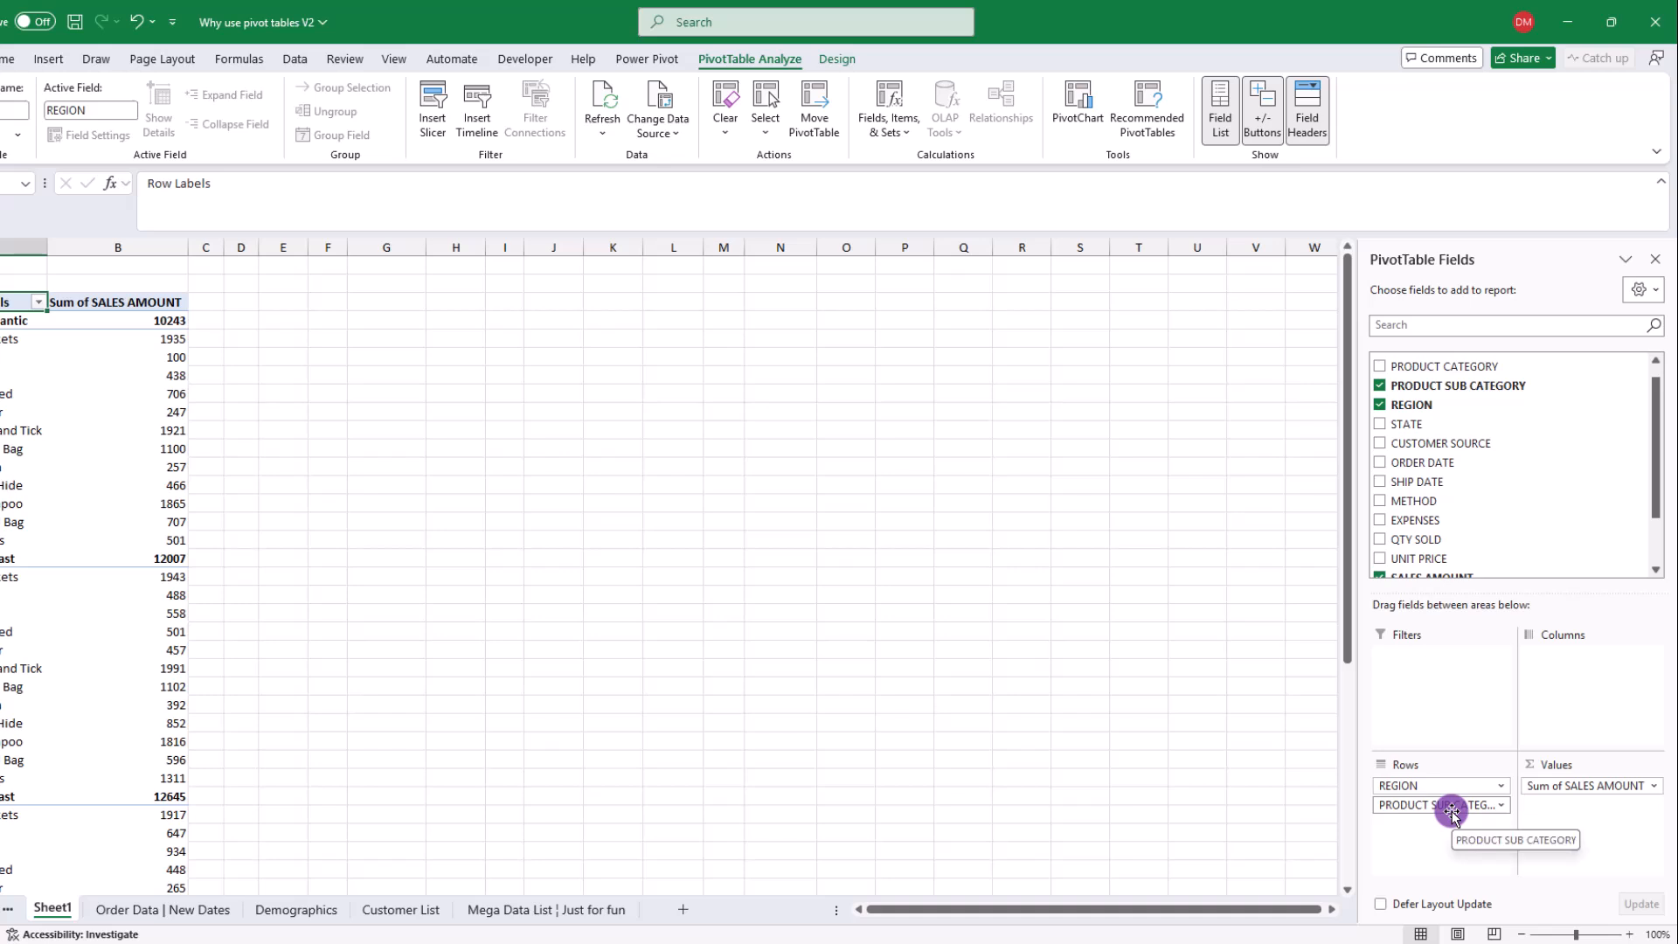
Clear the pivot table and place only PRODUCT SUB CATEGORY in Rows, looking over its item labels starting at Blankets
click(724, 131)
click(750, 160)
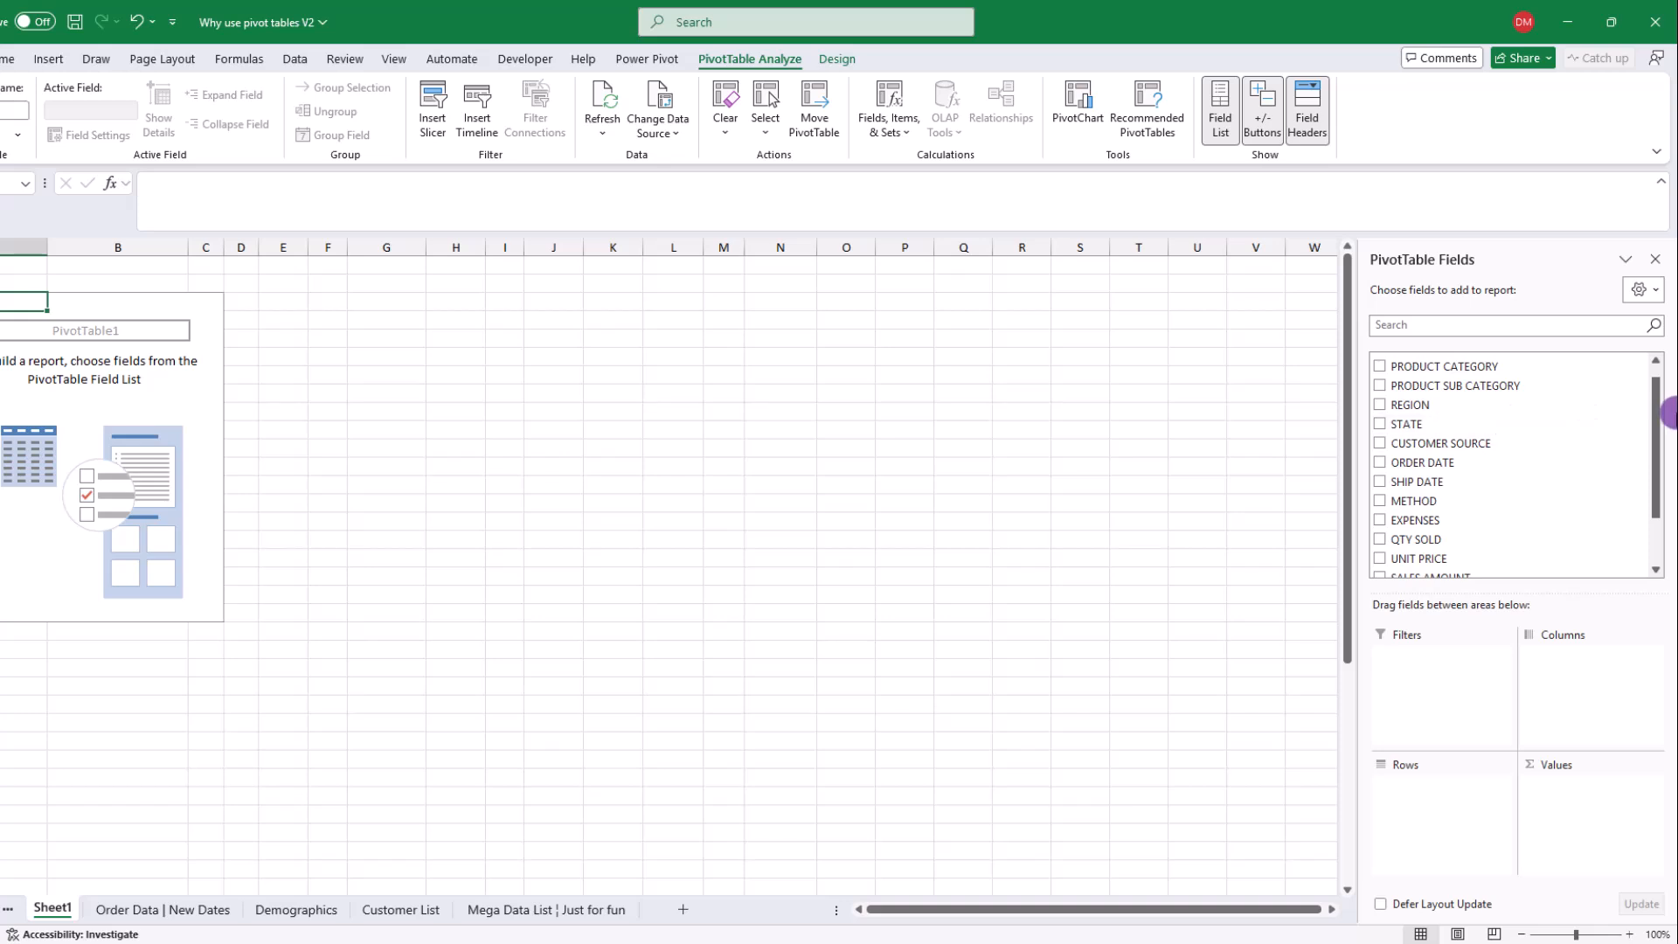
drag(1659, 395, 1658, 376)
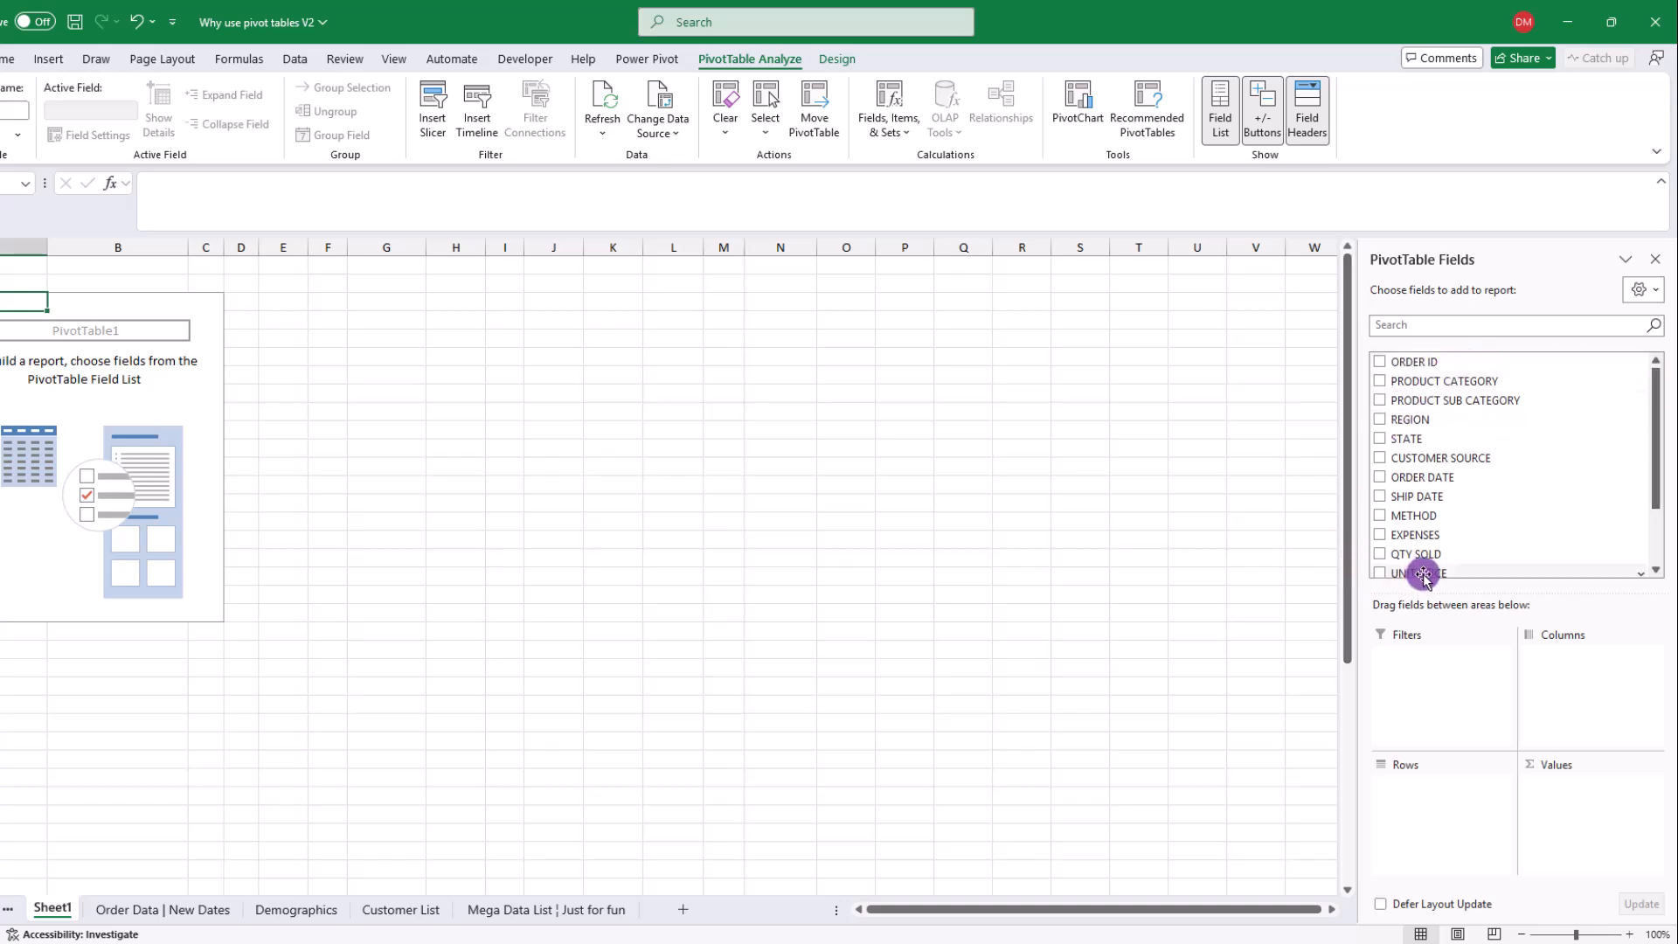
drag(1434, 397, 1436, 804)
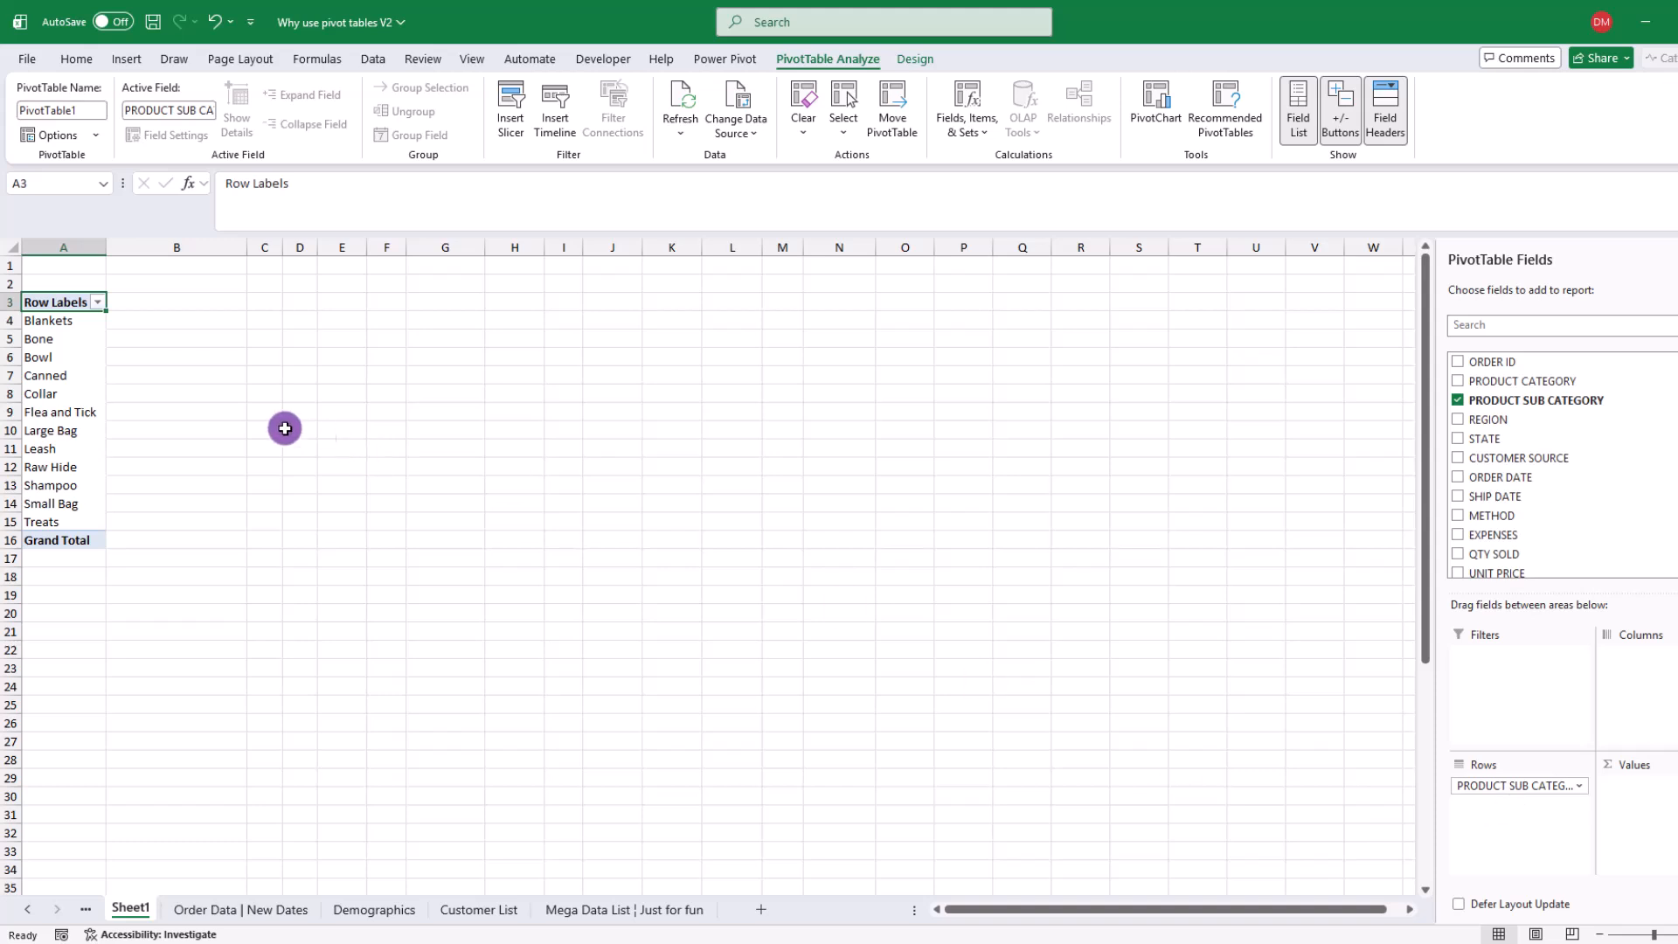
mouse_move(75, 323)
mouse_down()
mouse_move(63, 551)
mouse_move(56, 490)
mouse_move(48, 516)
mouse_move(75, 349)
mouse_up()
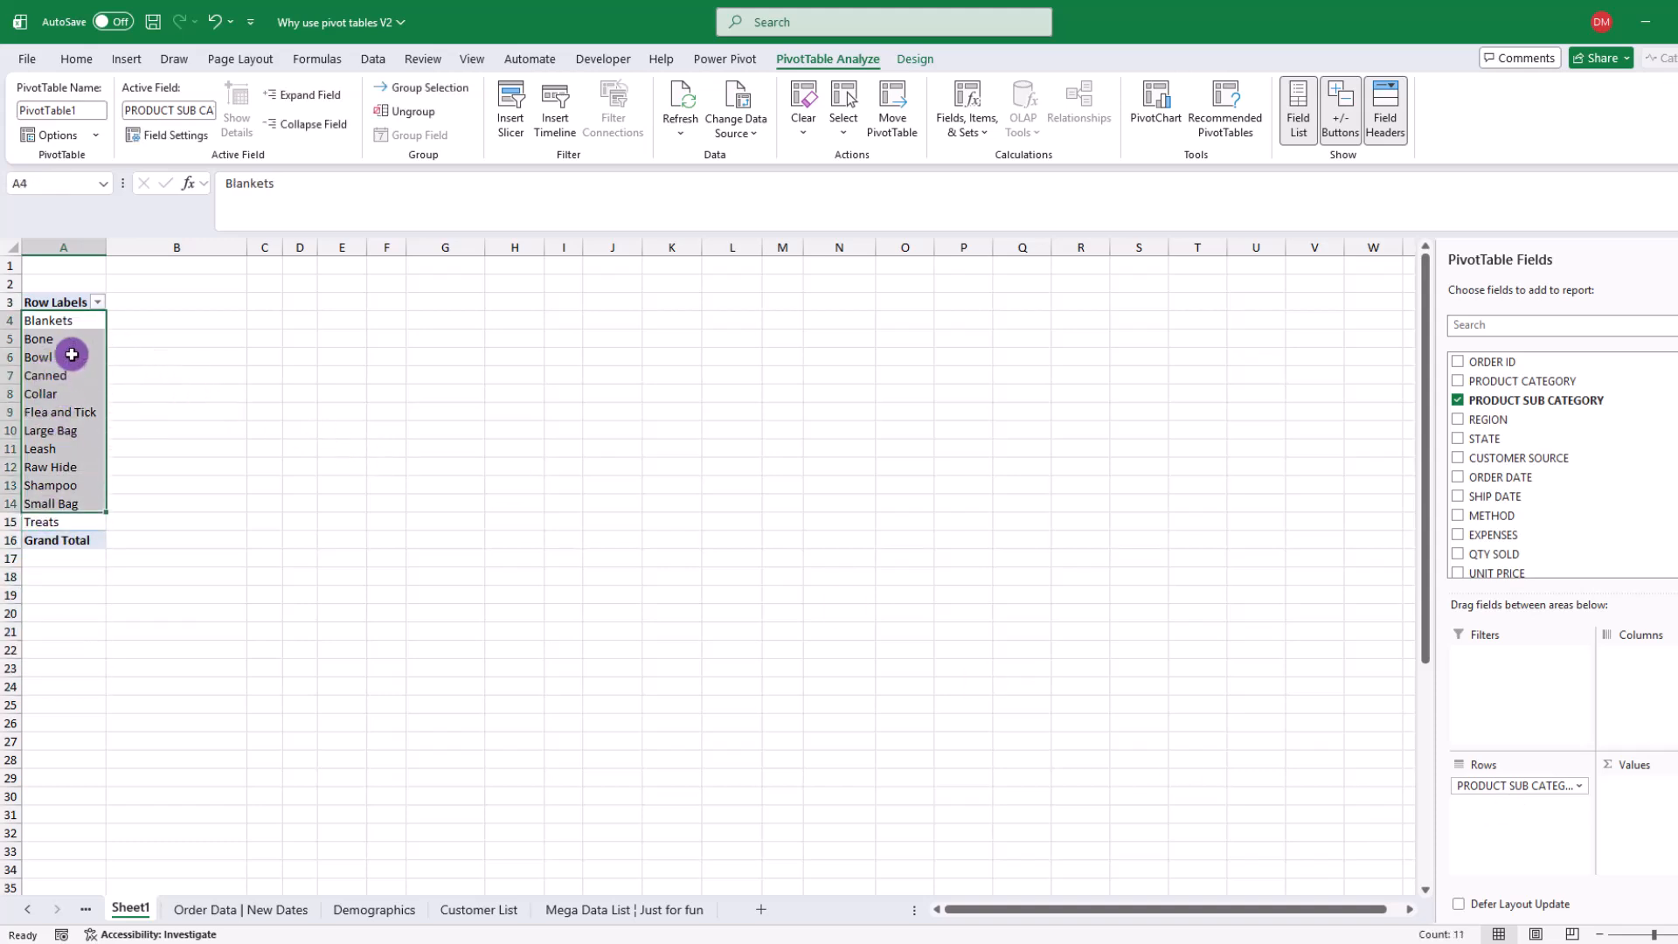
click(81, 312)
click(79, 322)
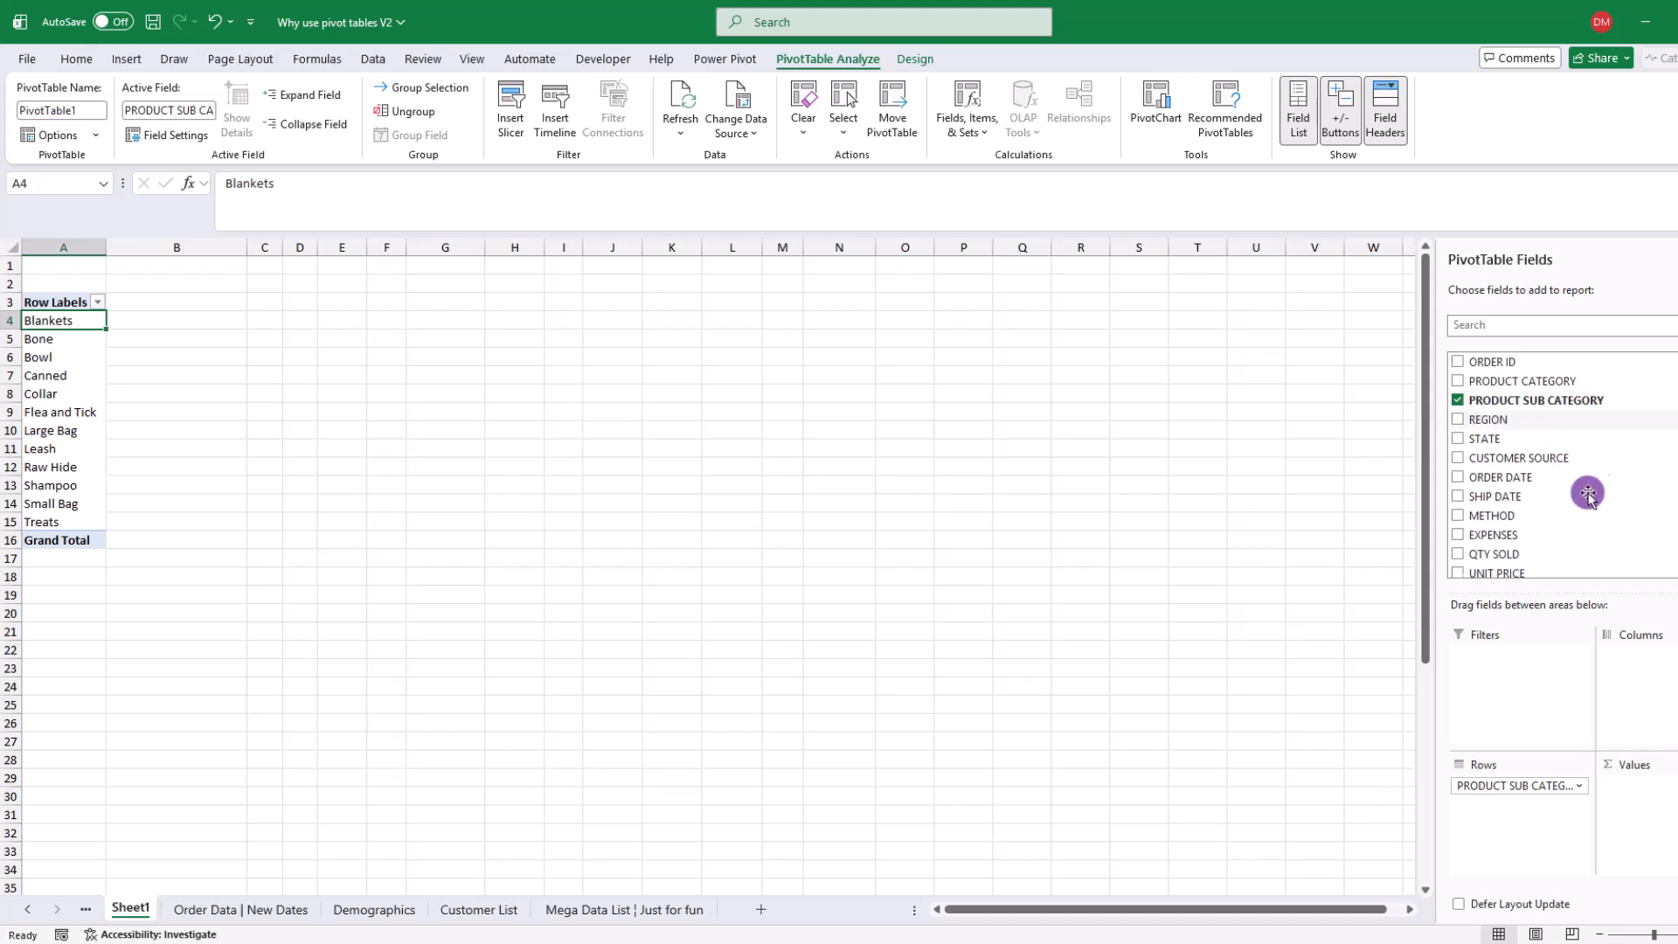
Add SALES AMOUNT to the Values area to total the sales for each product sub category
scroll(1574, 489, down, 2)
drag(1485, 508, 1669, 802)
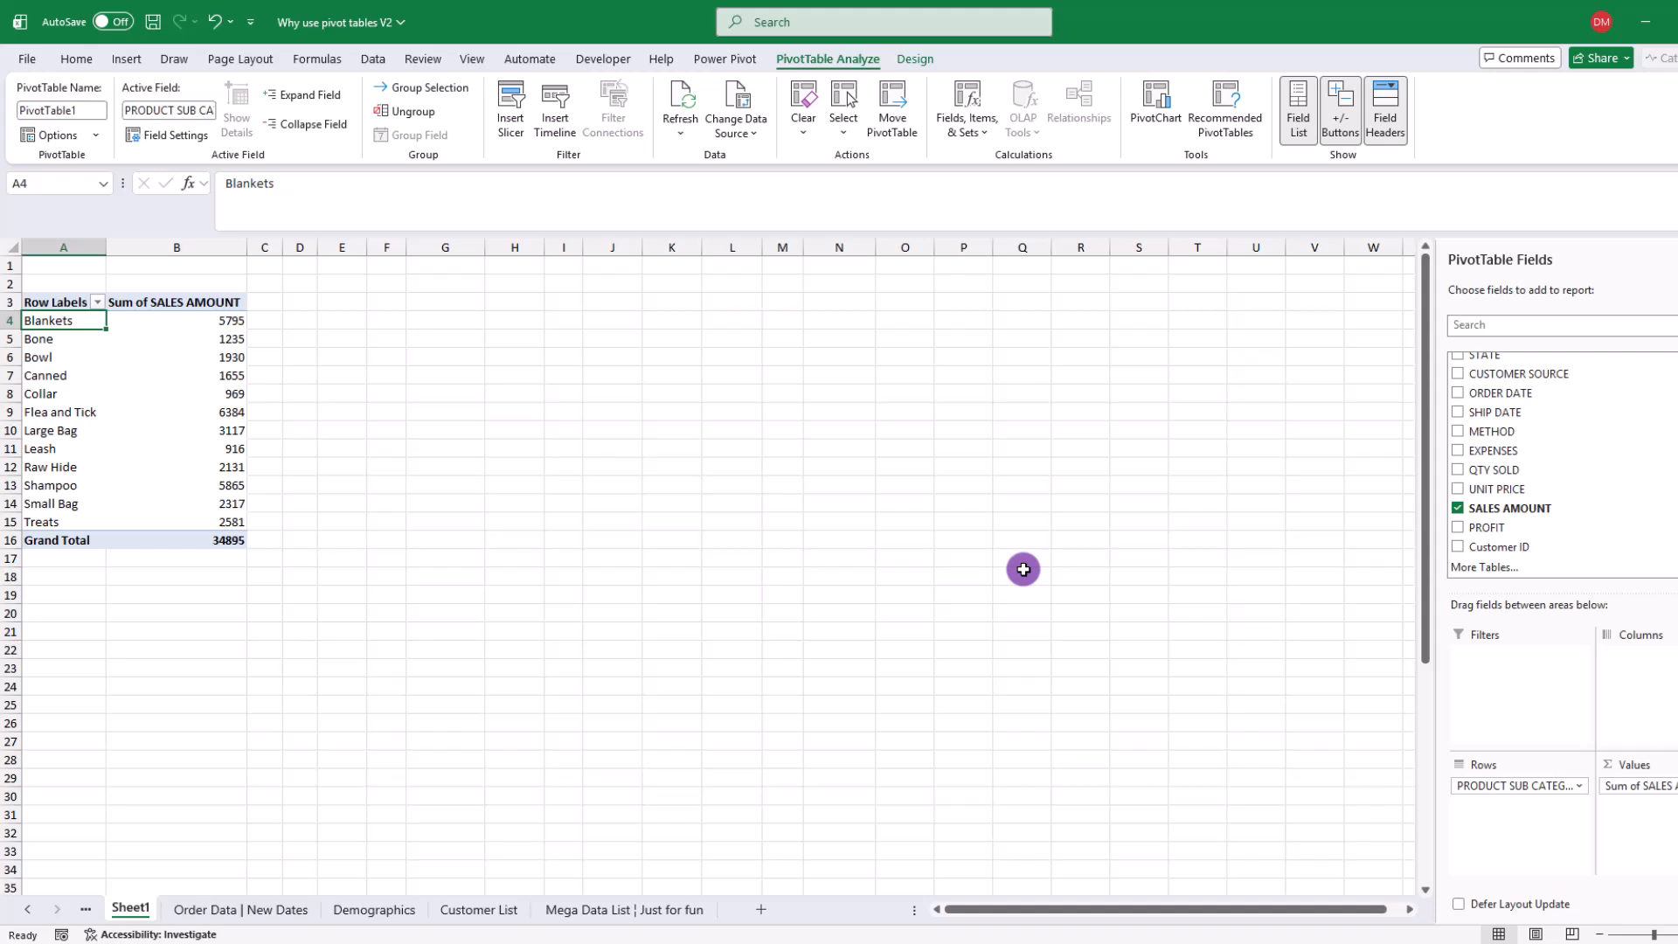
mouse_move(1516, 785)
mouse_down()
mouse_move(1673, 666)
mouse_move(1643, 673)
mouse_move(1531, 797)
mouse_up()
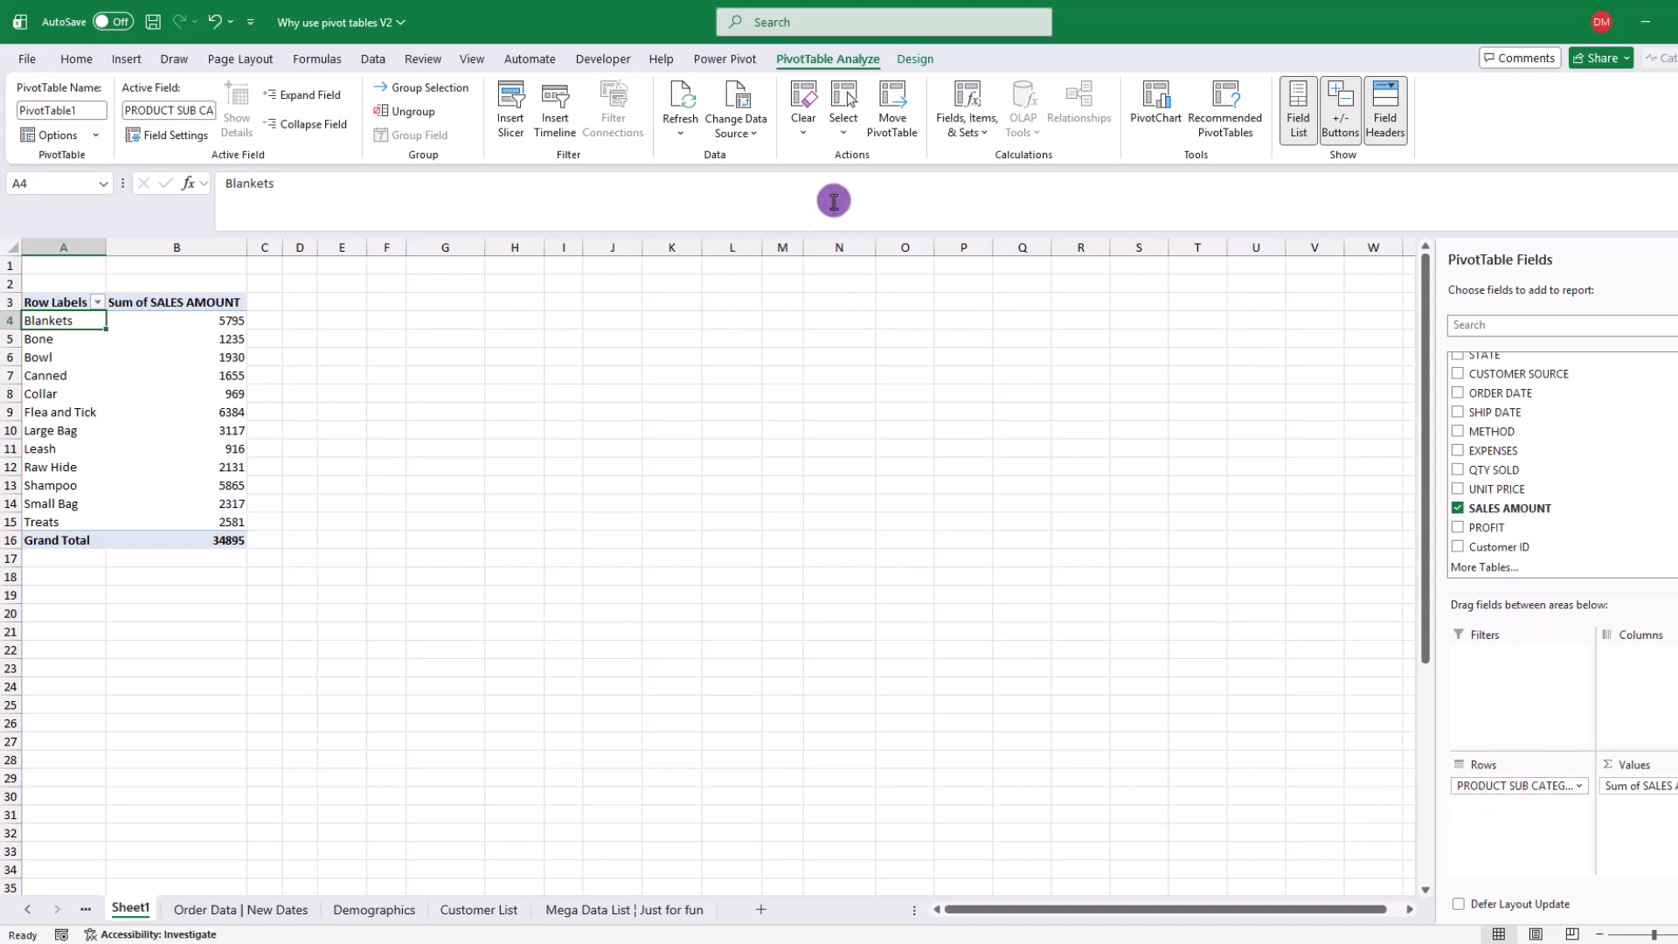
Clear every field from the product sub category sales report
click(802, 122)
click(826, 161)
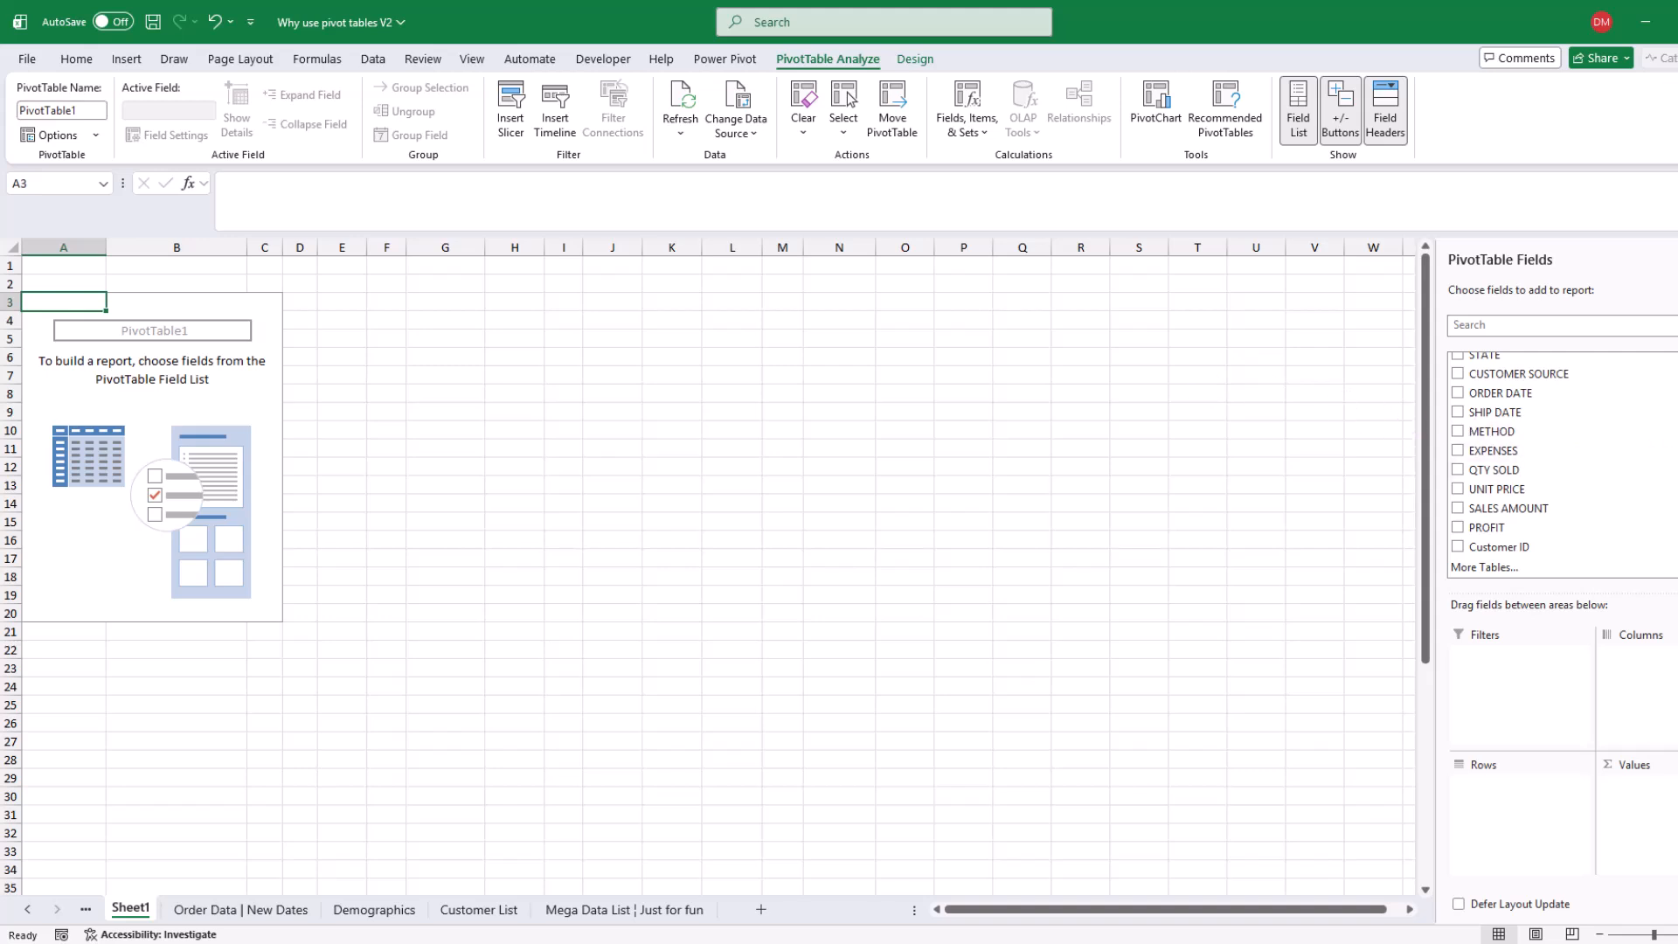
Build a report summing SALES AMOUNT with PRODUCT SUB CATEGORY in Rows and REGION in Columns
scroll(1637, 441, up, 3)
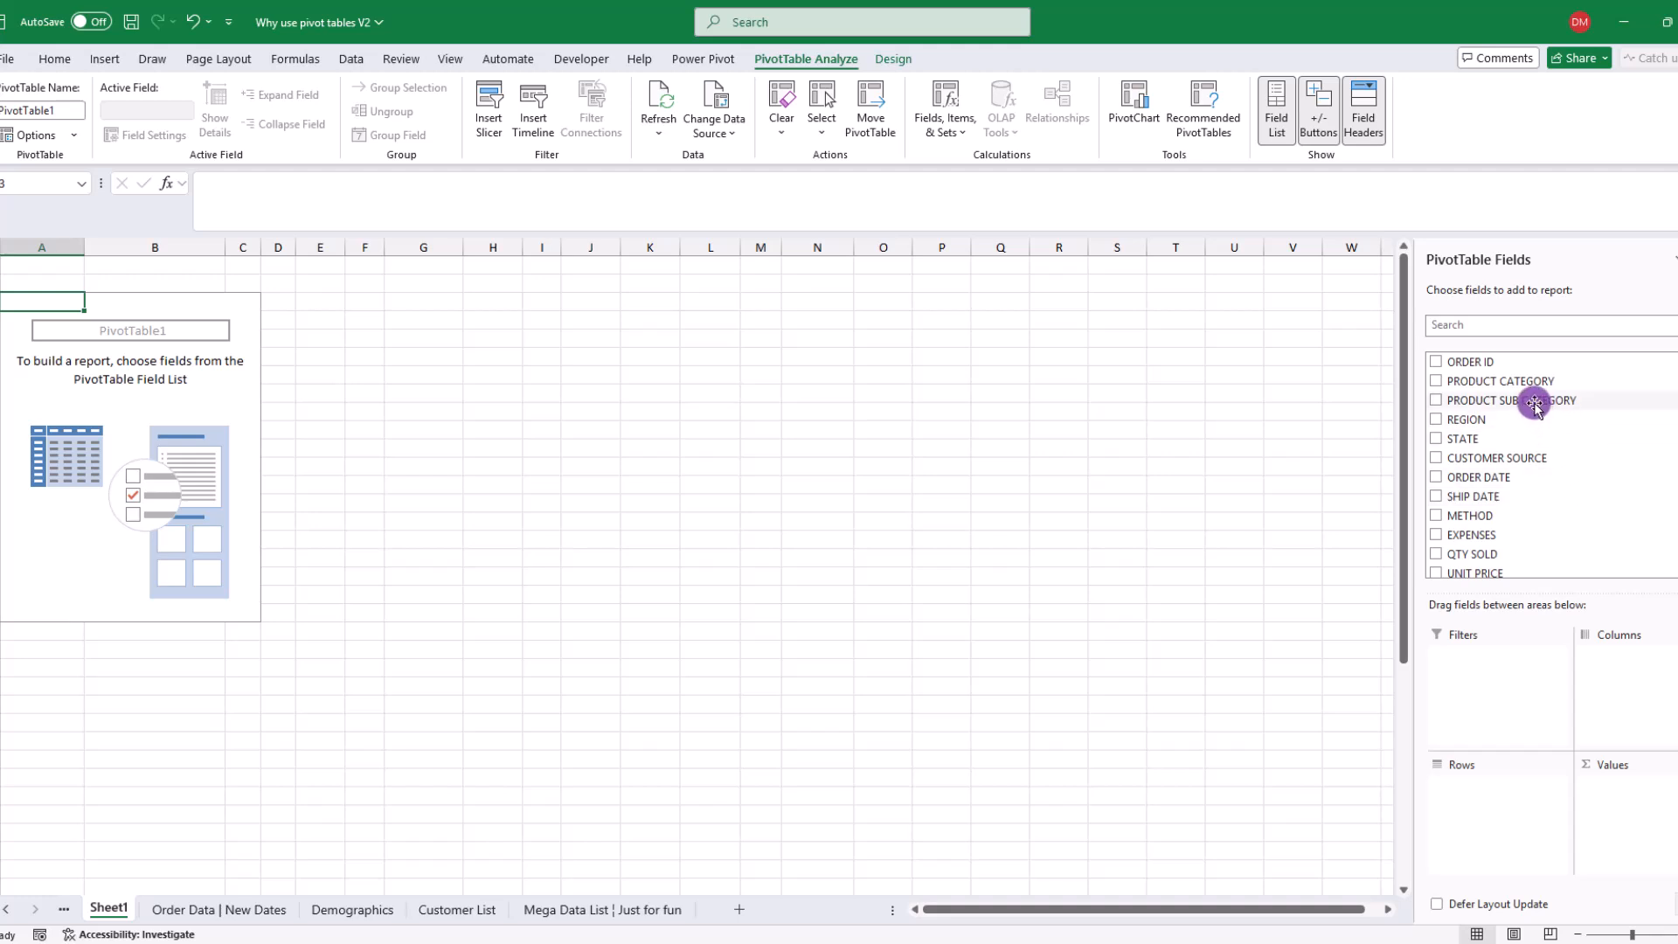
drag(1529, 398, 1518, 805)
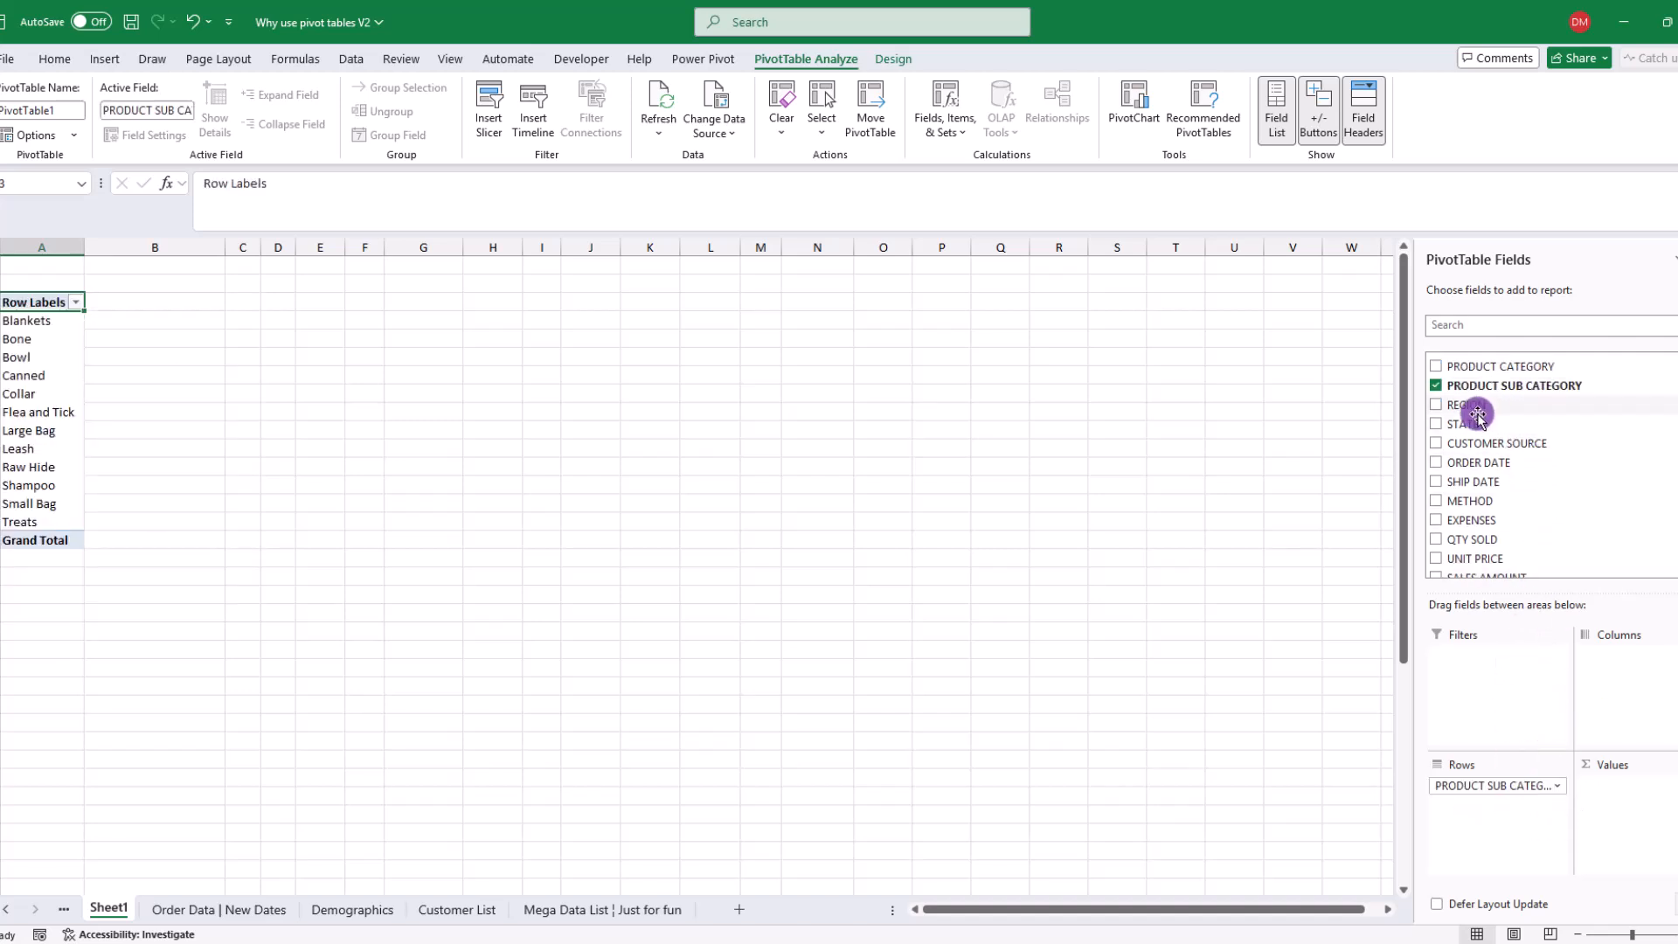
drag(1468, 404, 1648, 693)
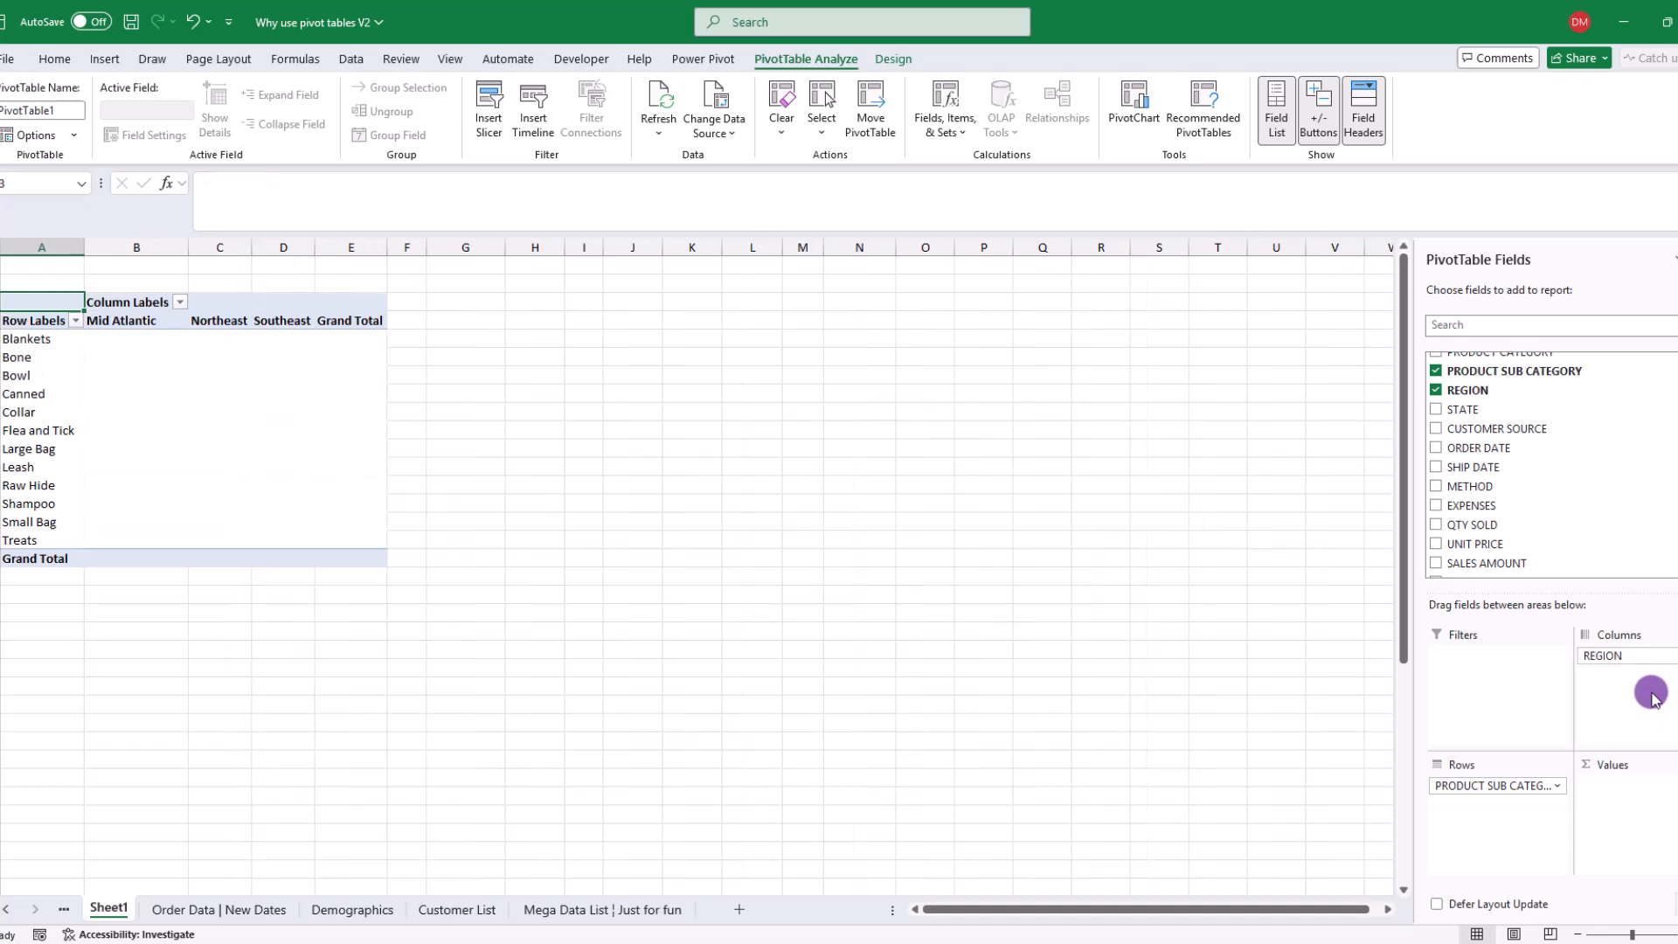
scroll(1571, 529, down, 1)
drag(1477, 507, 1652, 801)
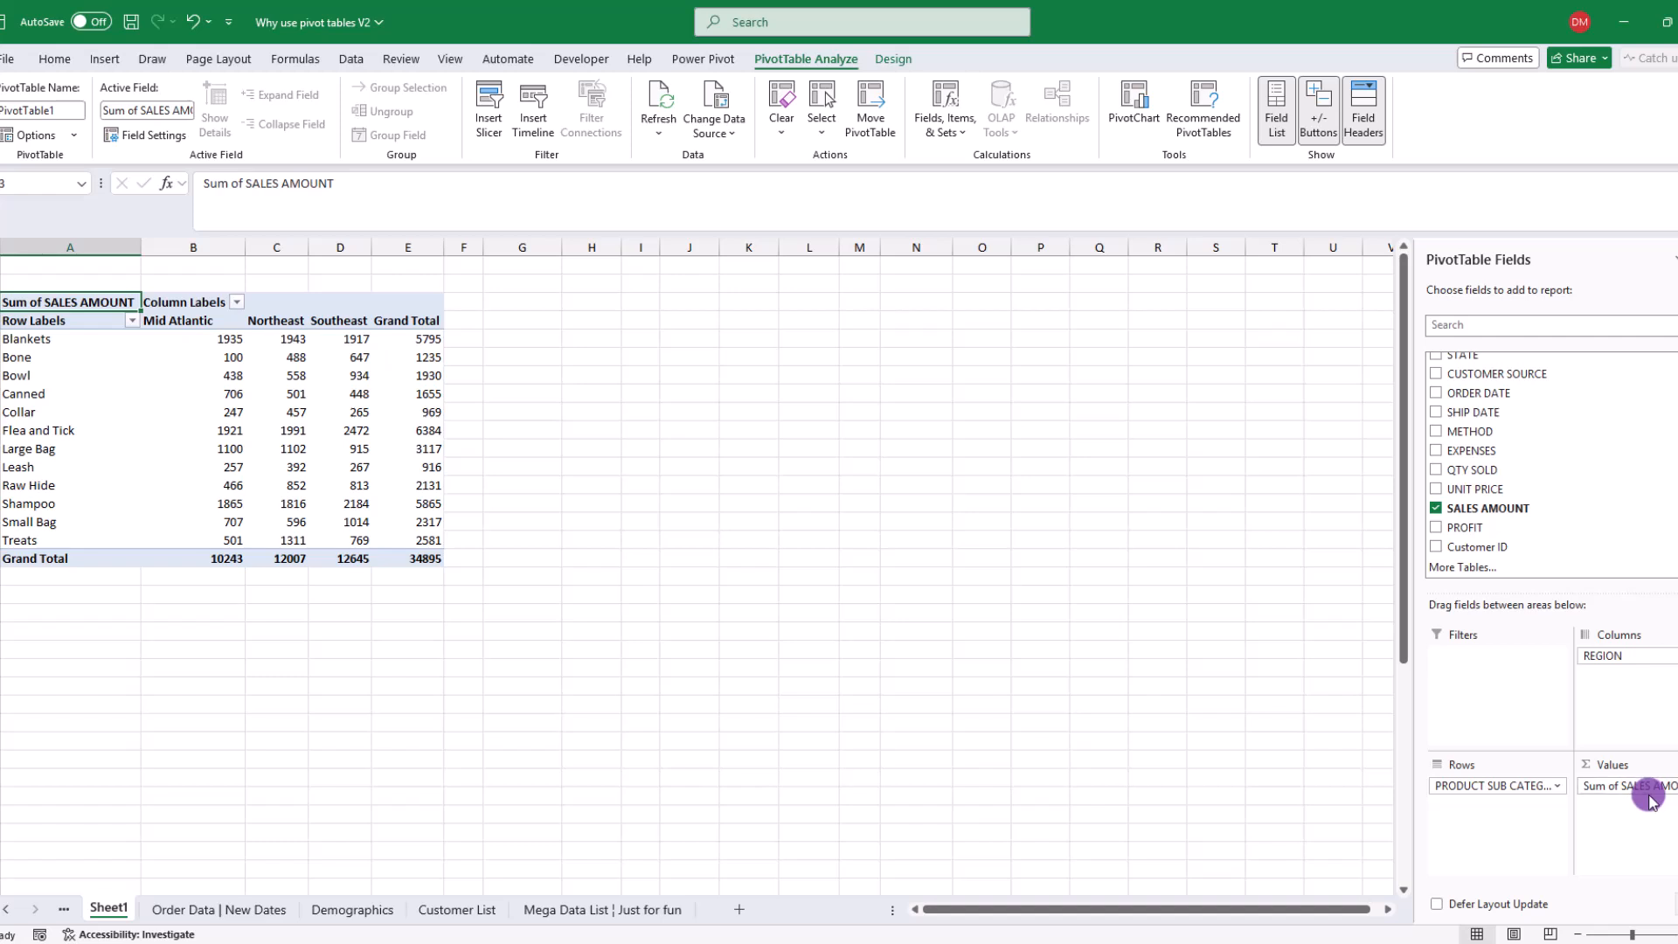
Swap REGION into Rows and PRODUCT SUB CATEGORY into Columns, and add CUSTOMER SOURCE below REGION in Rows
mouse_move(1646, 662)
mouse_down()
mouse_move(1631, 744)
mouse_move(1538, 808)
mouse_move(1531, 795)
mouse_move(1661, 664)
mouse_up()
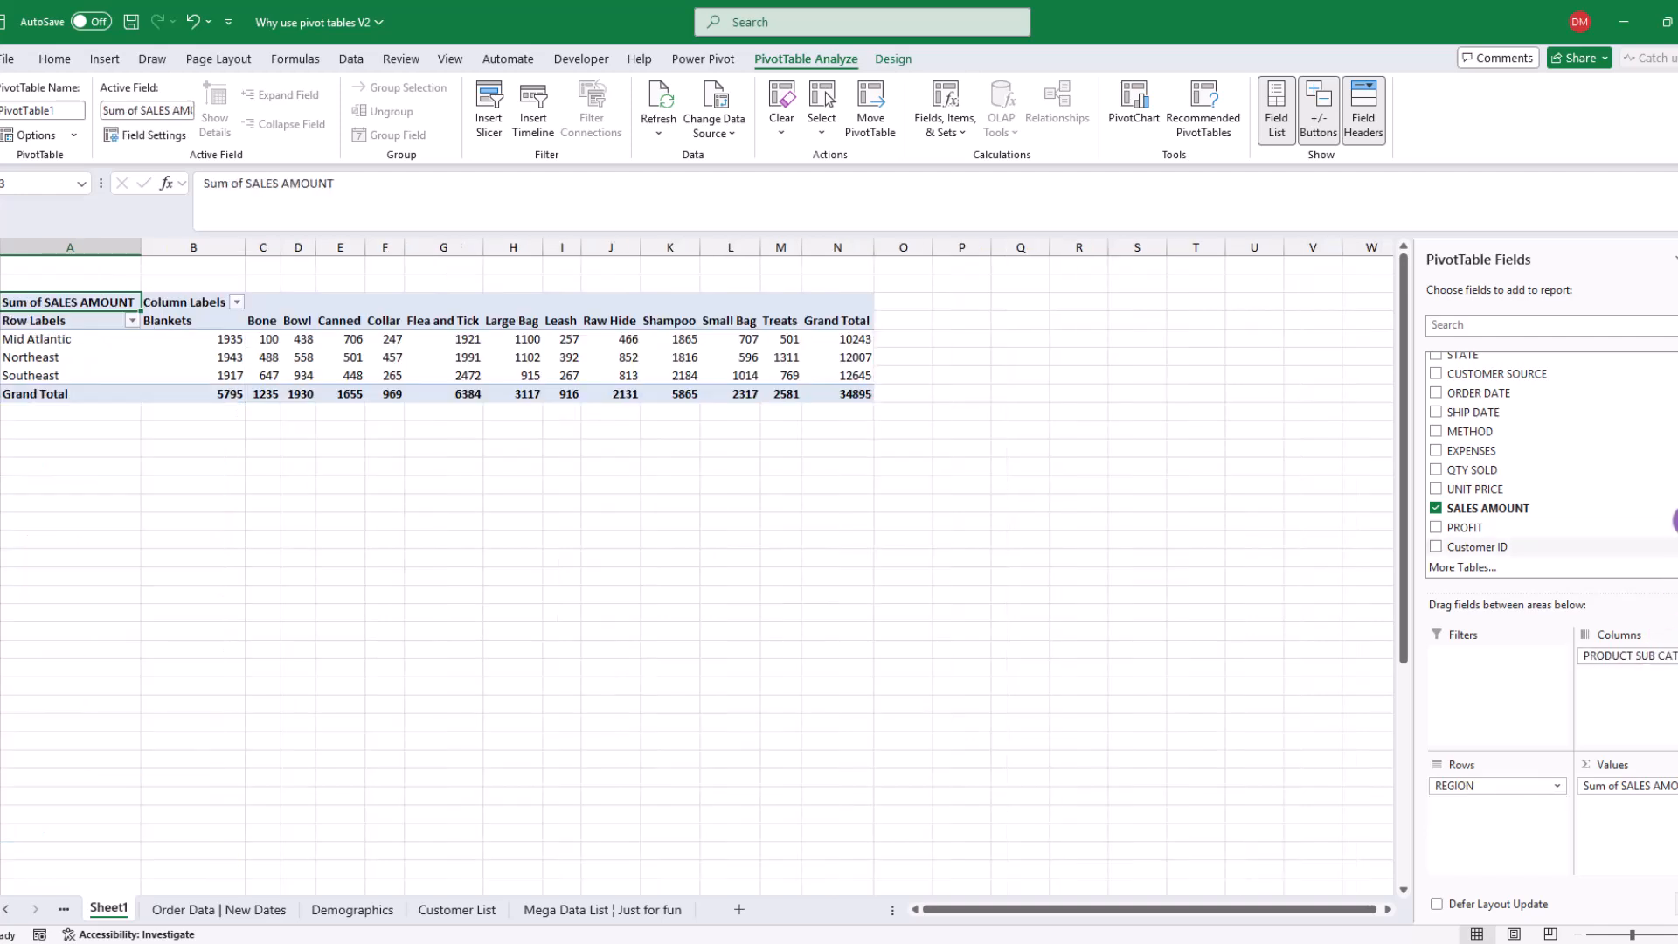
drag(1677, 490, 1677, 442)
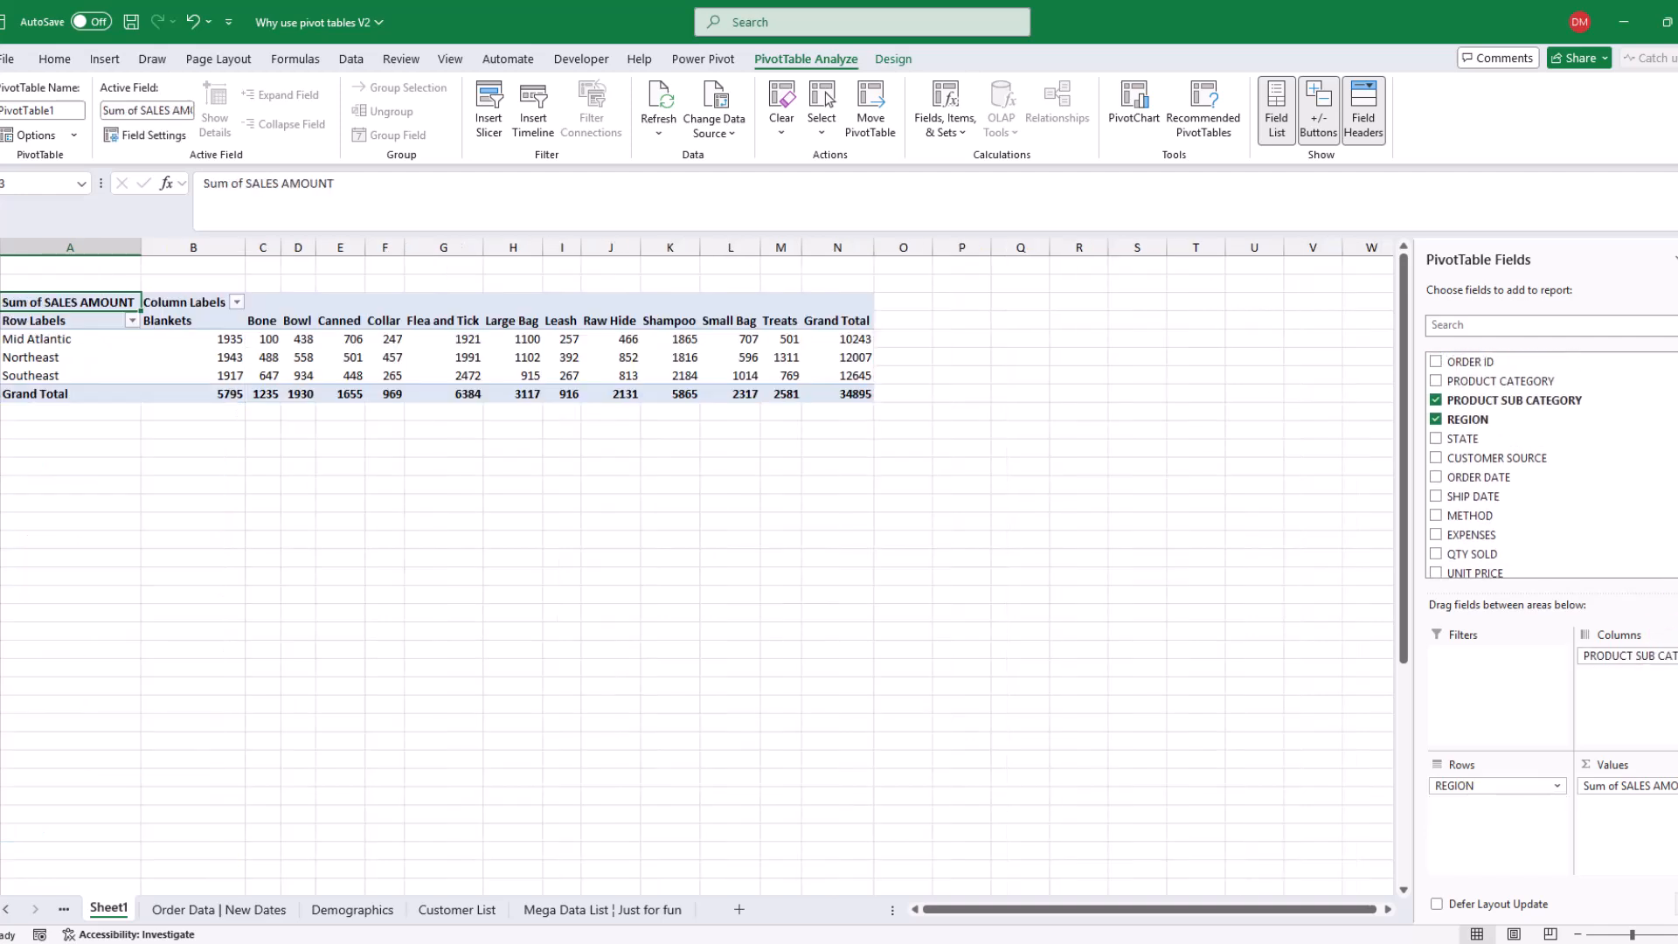
drag(1486, 457, 1498, 815)
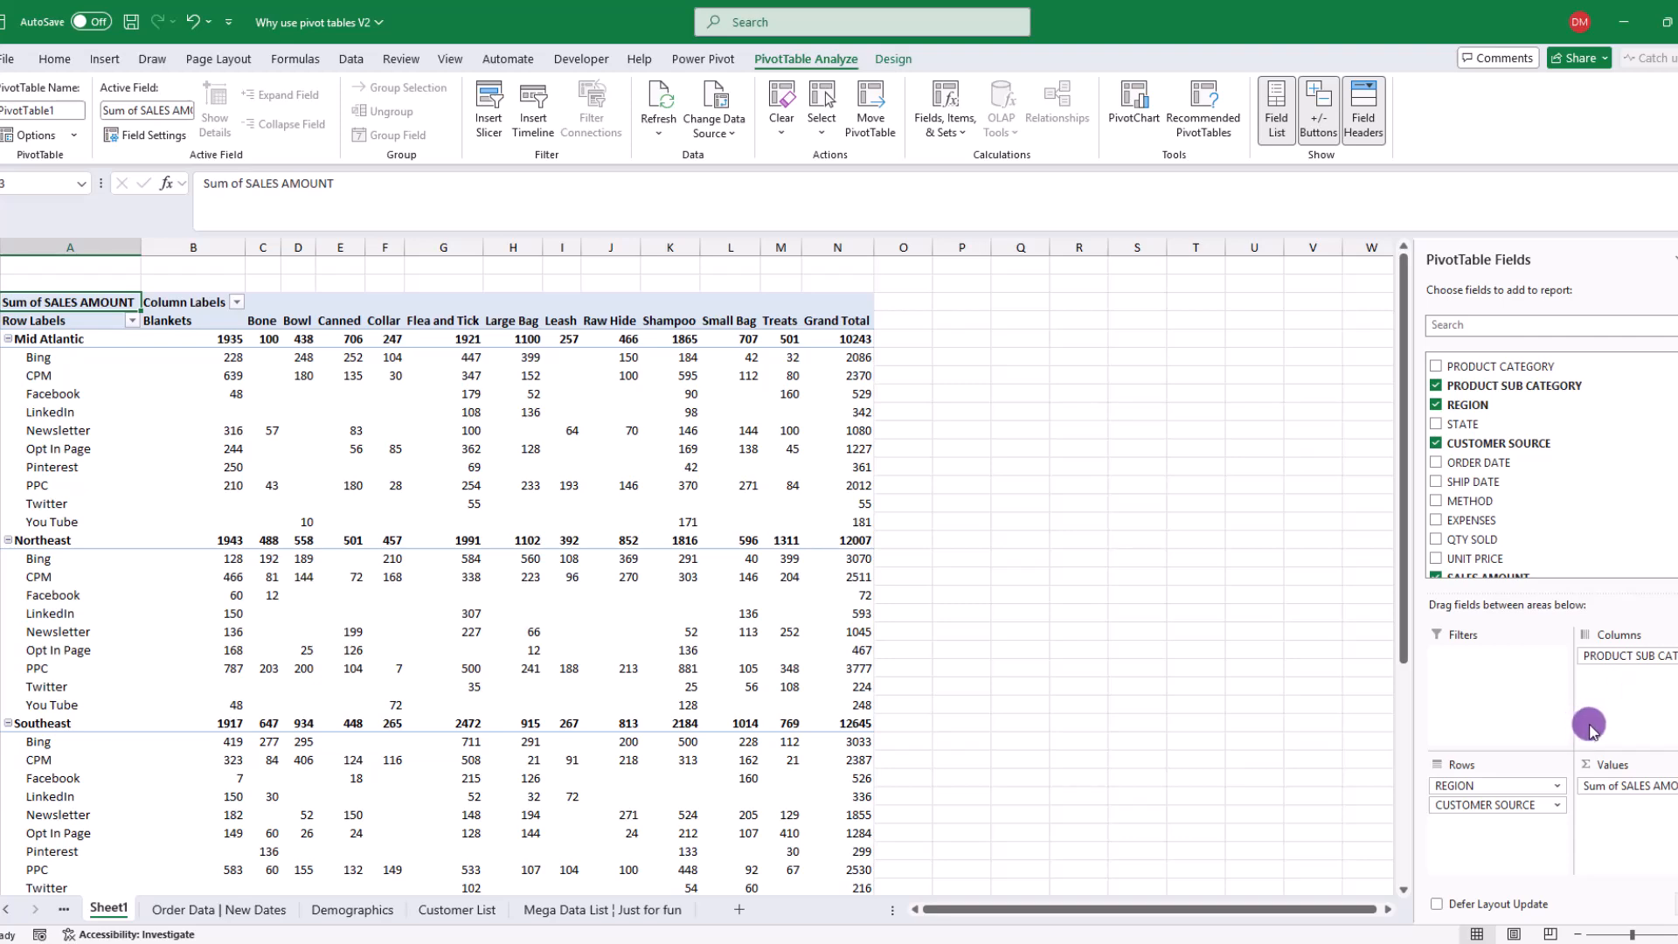
Rearrange the report with CUSTOMER SOURCE above PRODUCT SUB CATEGORY in Rows and REGION in Columns, and clear the whole pivot table
mouse_move(1649, 651)
mouse_down()
mouse_move(1577, 719)
mouse_move(1543, 855)
mouse_move(1503, 833)
mouse_move(1498, 781)
mouse_move(1637, 666)
mouse_up()
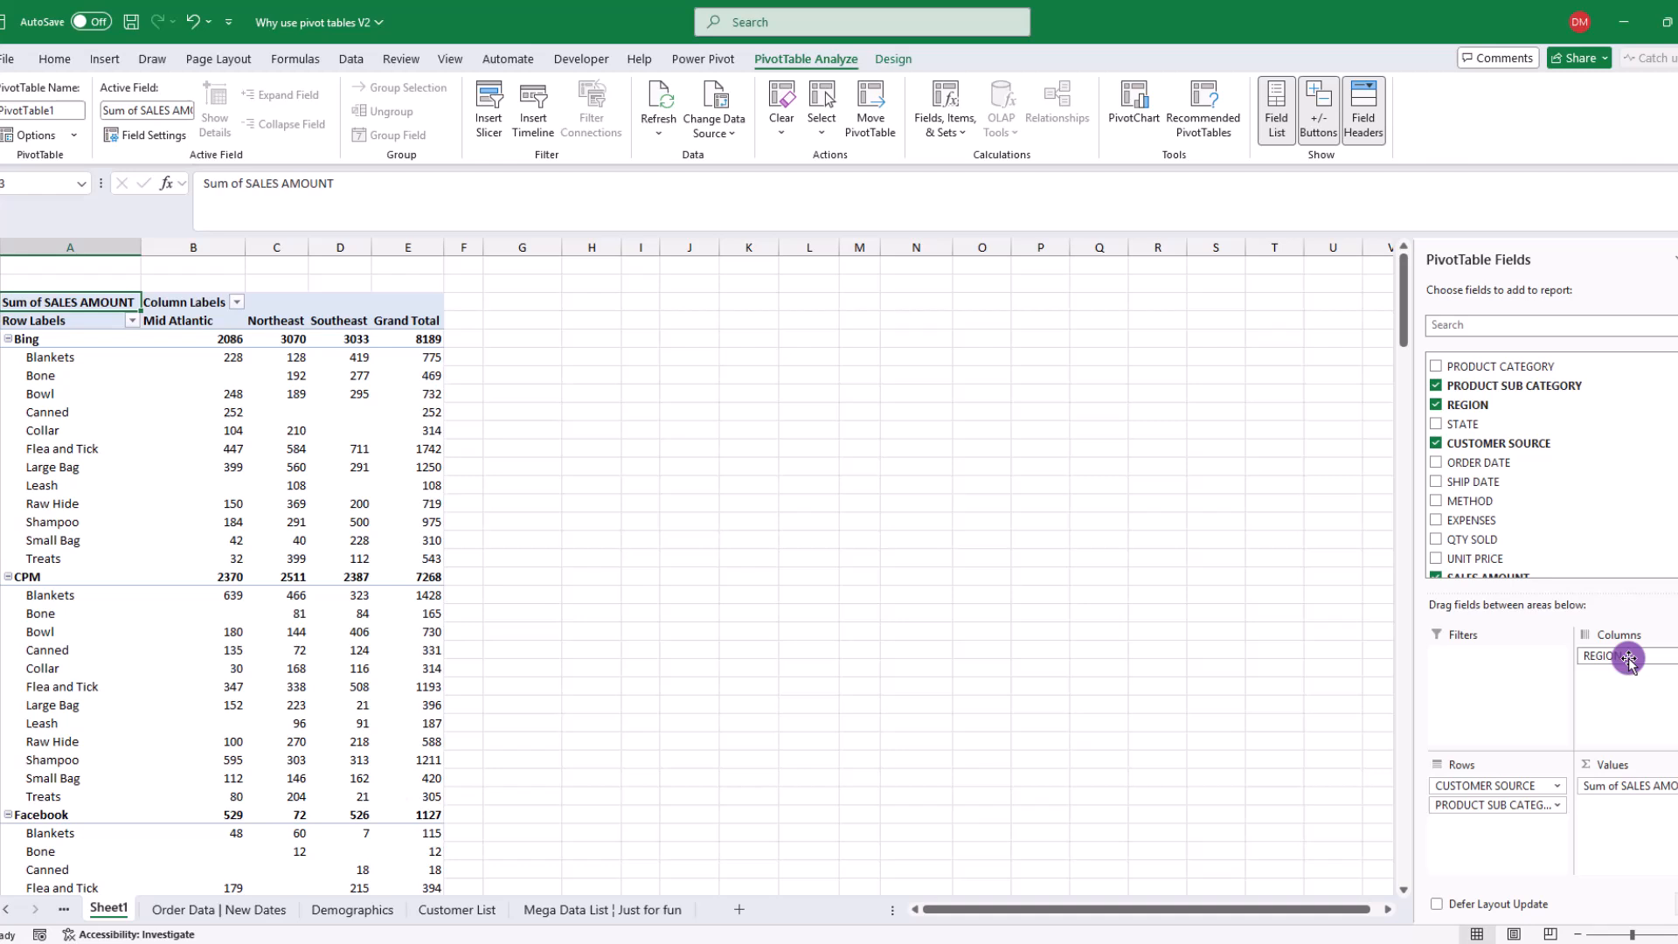
click(780, 118)
click(809, 161)
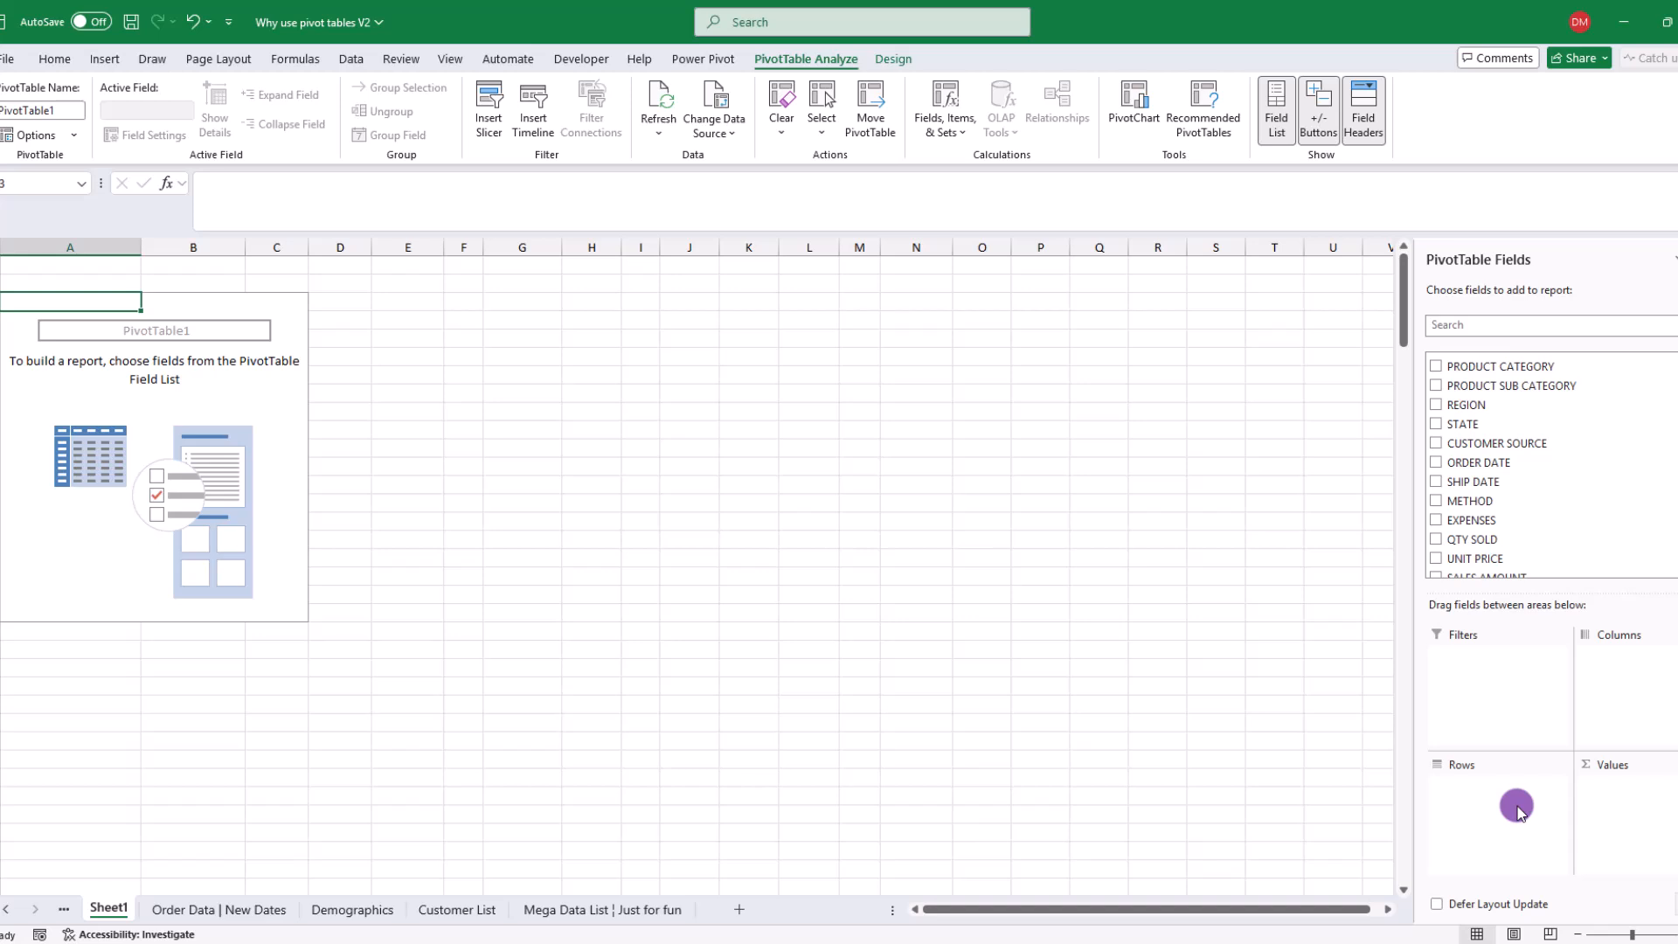
Build a report summing SALES AMOUNT with PRODUCT CATEGORY in Rows and REGION in Columns
scroll(1670, 517, up, 1)
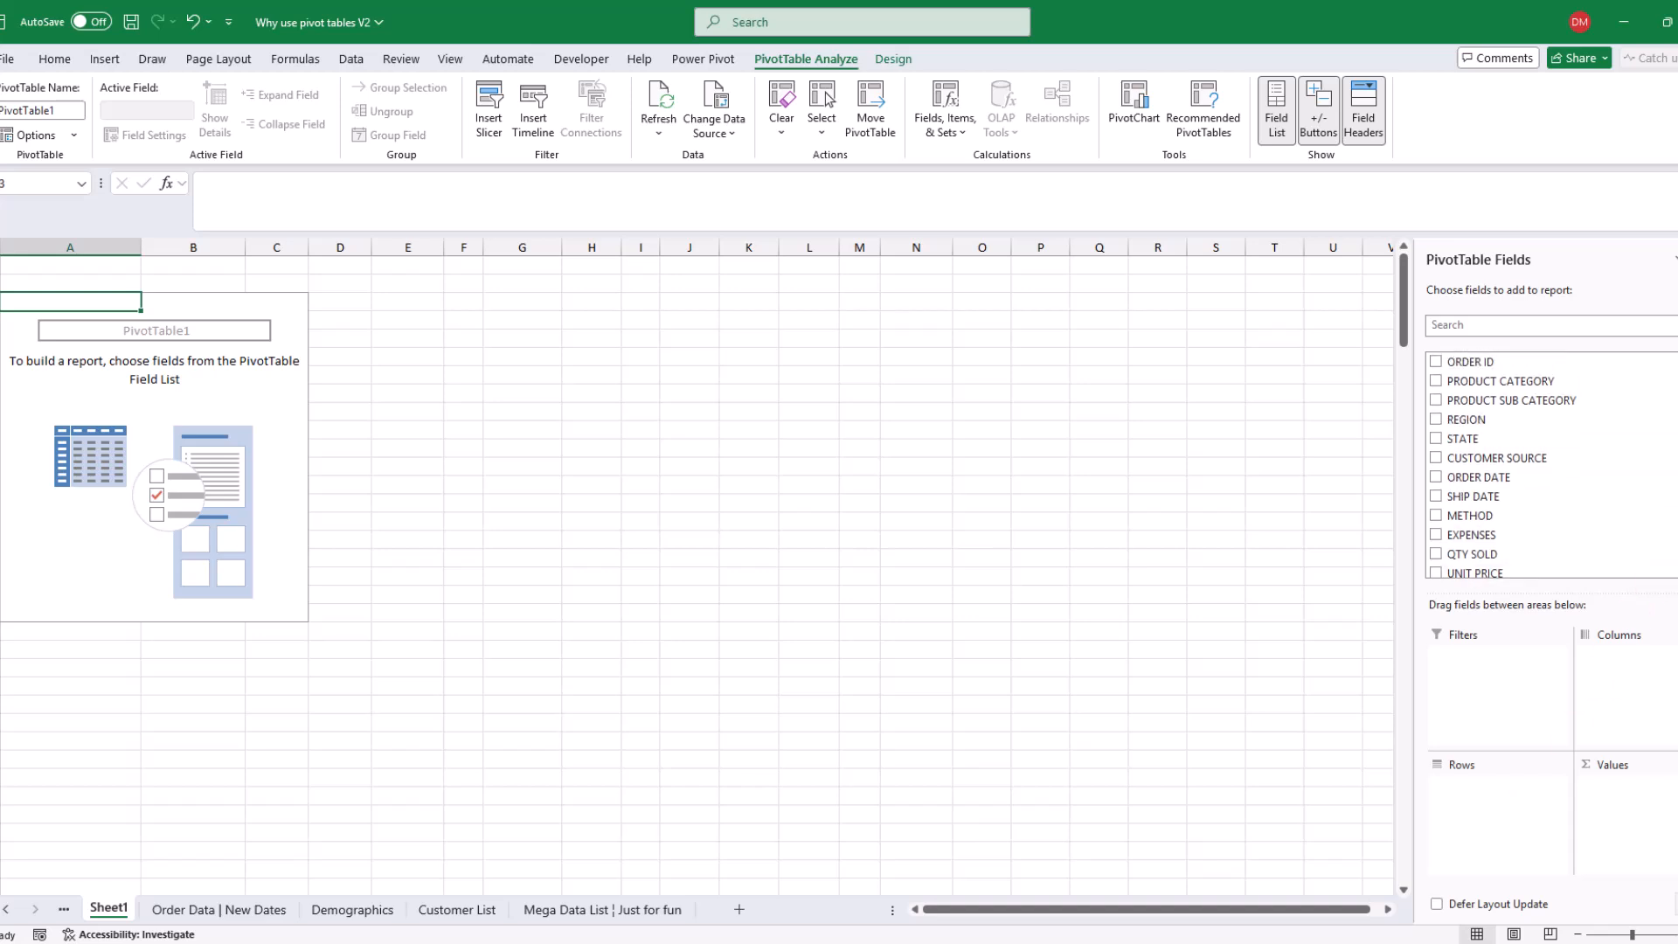
drag(1605, 380, 1064, 670)
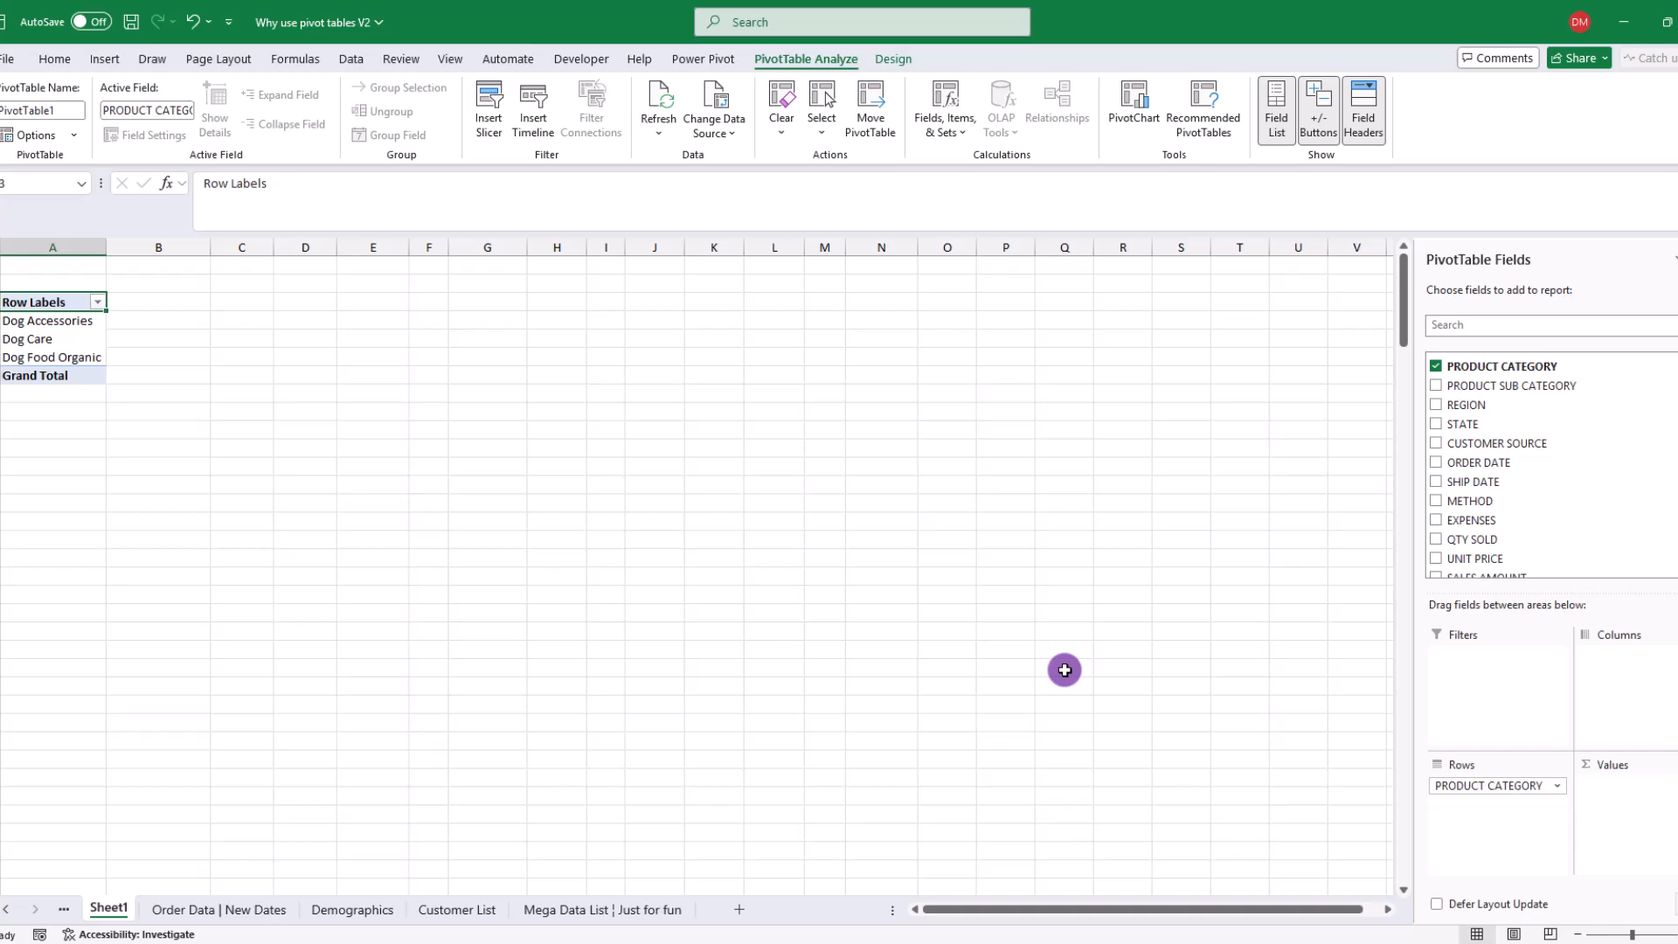
scroll(1468, 542, down, 2)
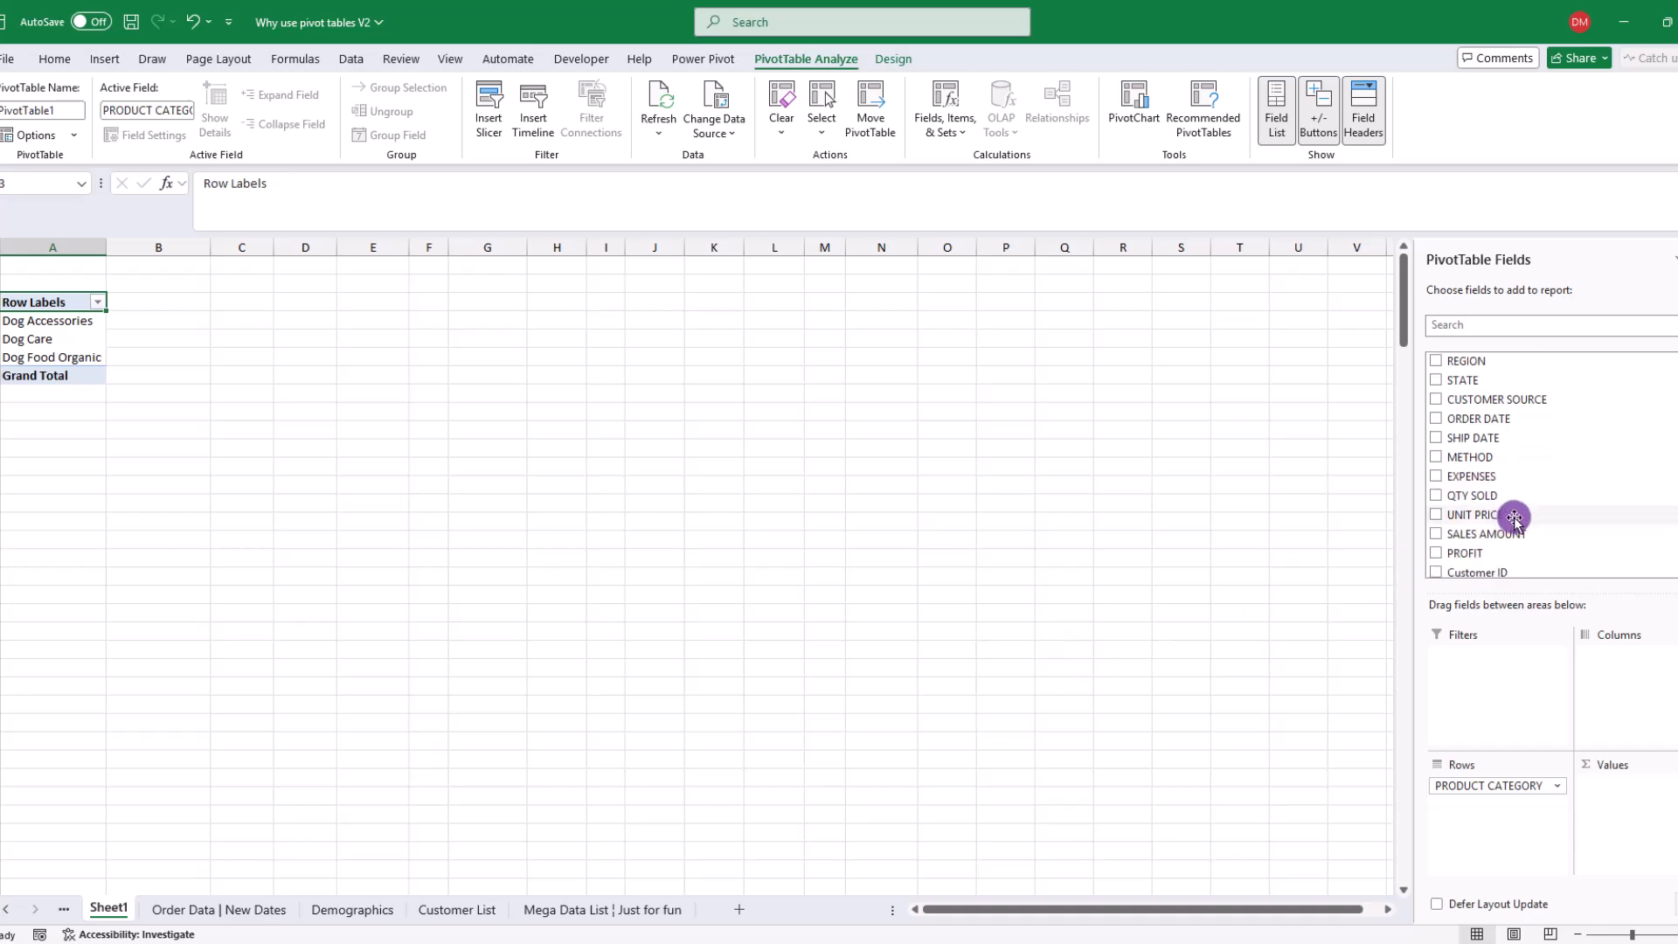
drag(1476, 536, 1646, 804)
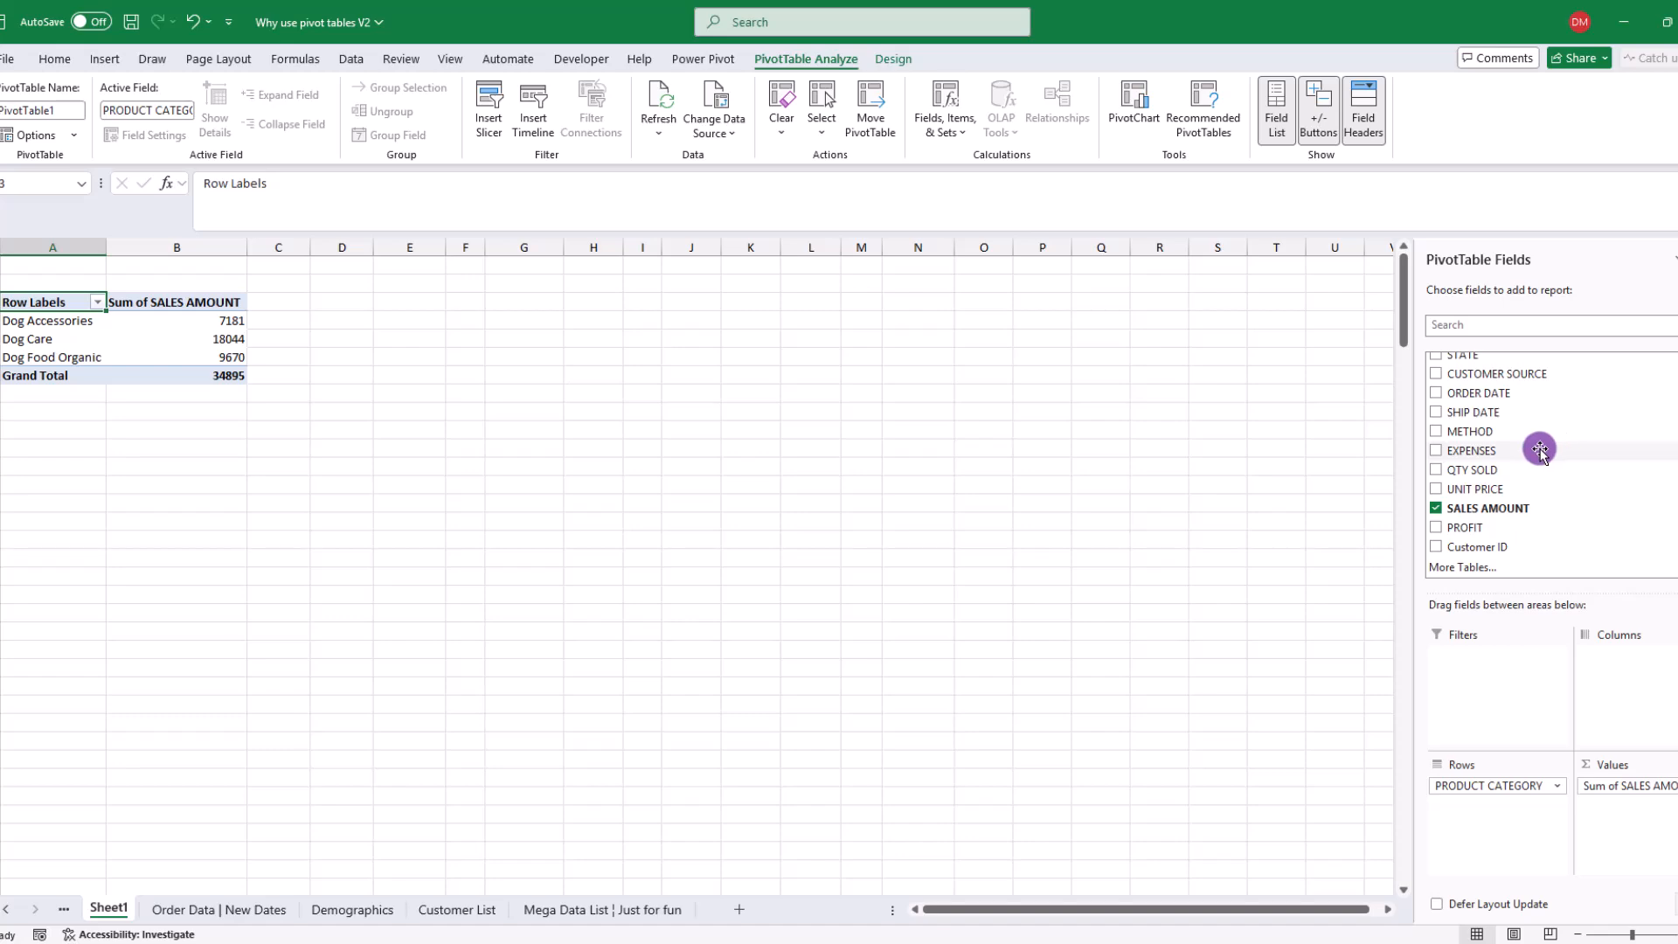
scroll(1525, 424, up, 3)
drag(1461, 422, 1630, 680)
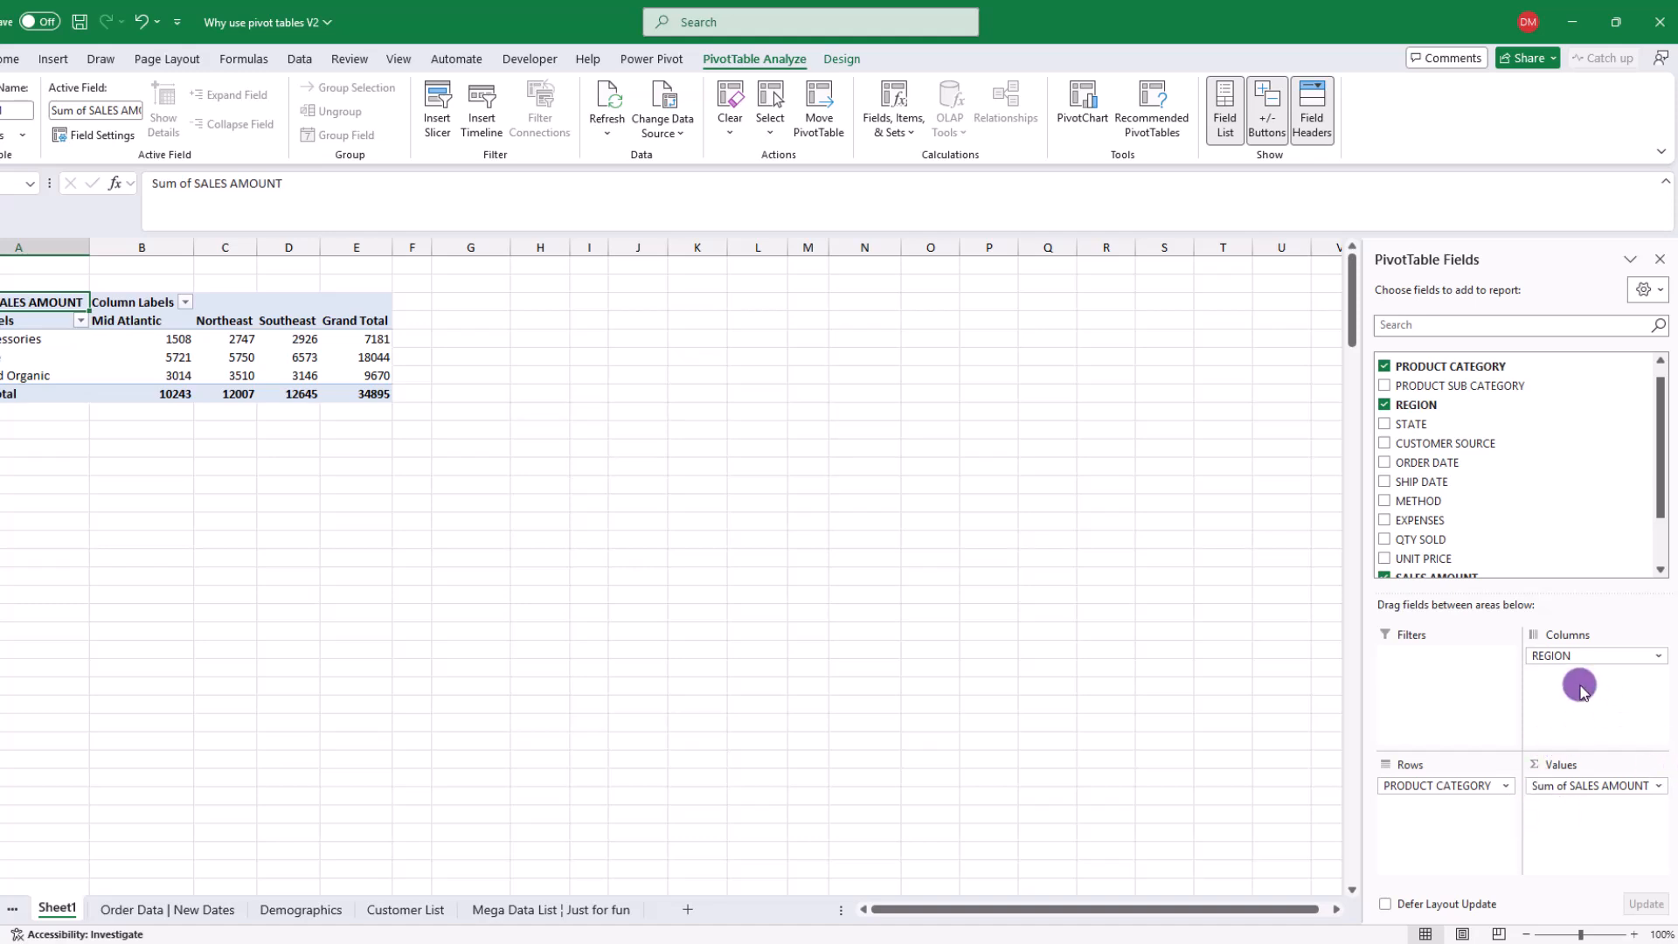
Look through the summary functions for the SALES AMOUNT value field and choose Average
click(1588, 788)
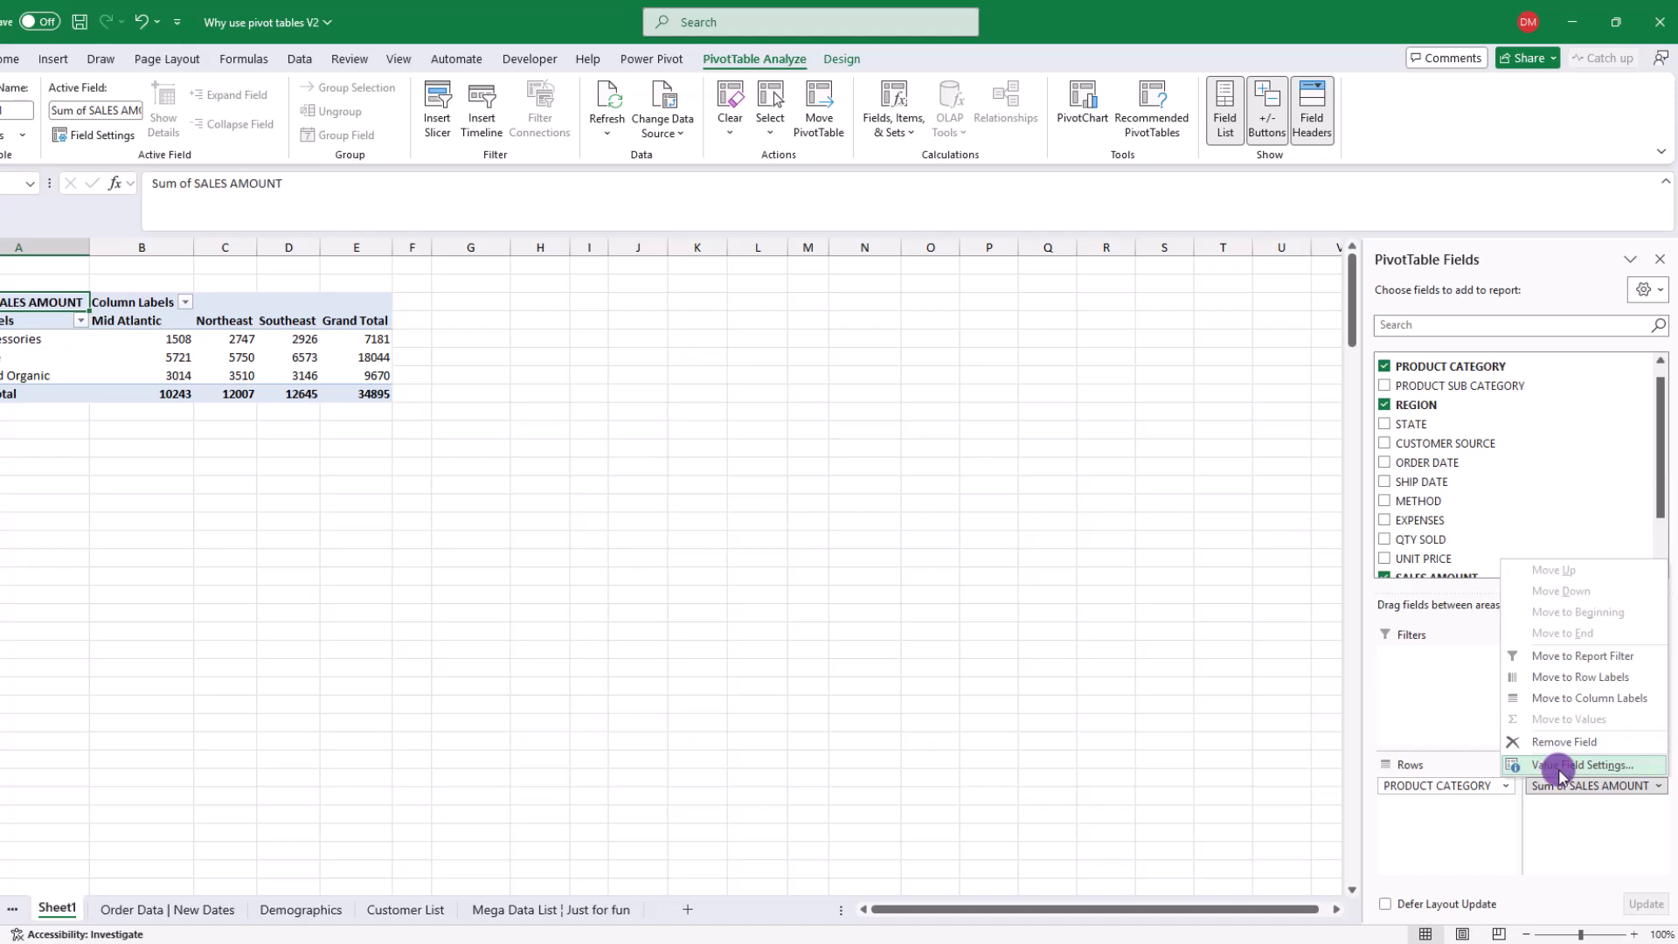
click(1560, 766)
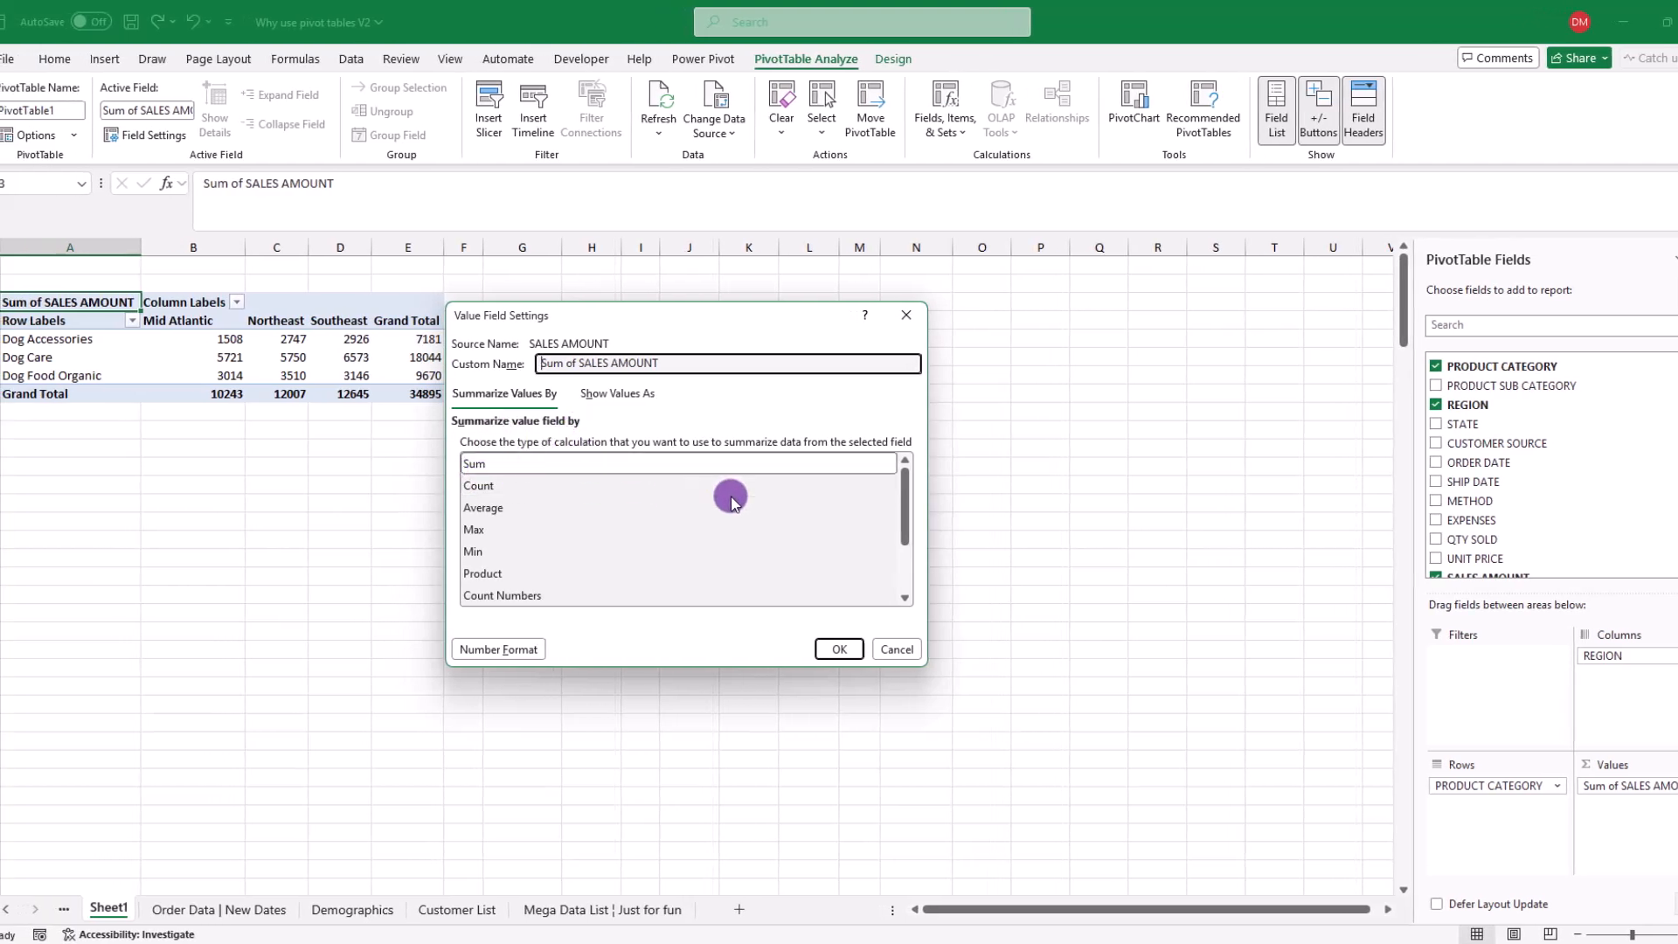
drag(904, 481, 903, 443)
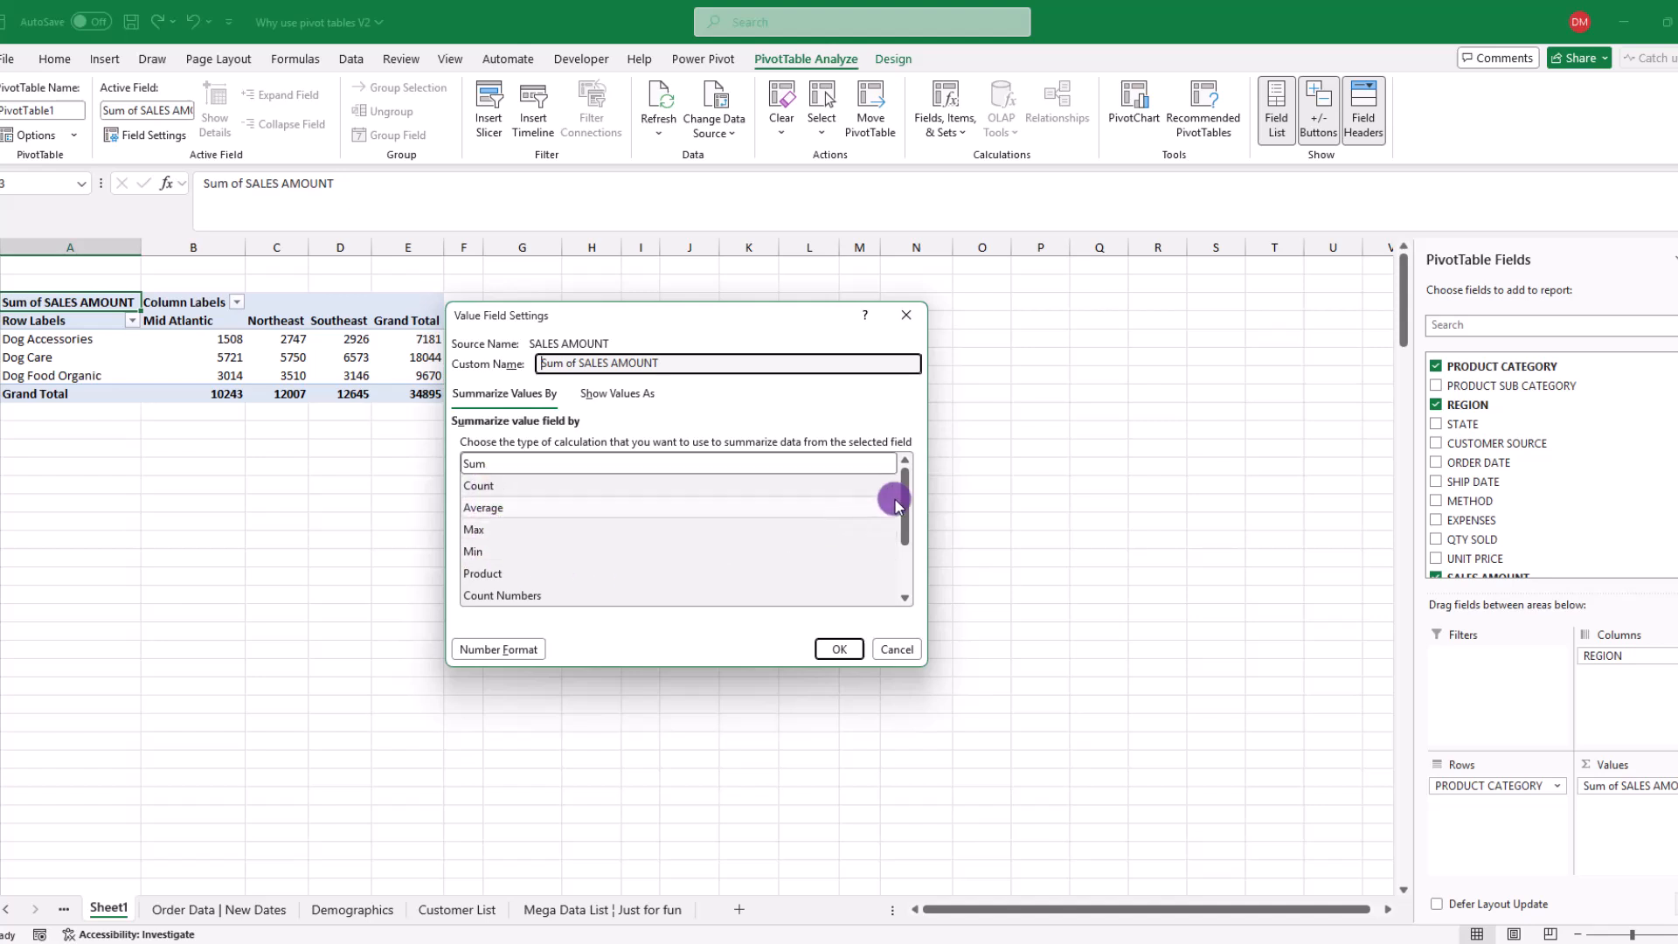
drag(903, 487, 907, 543)
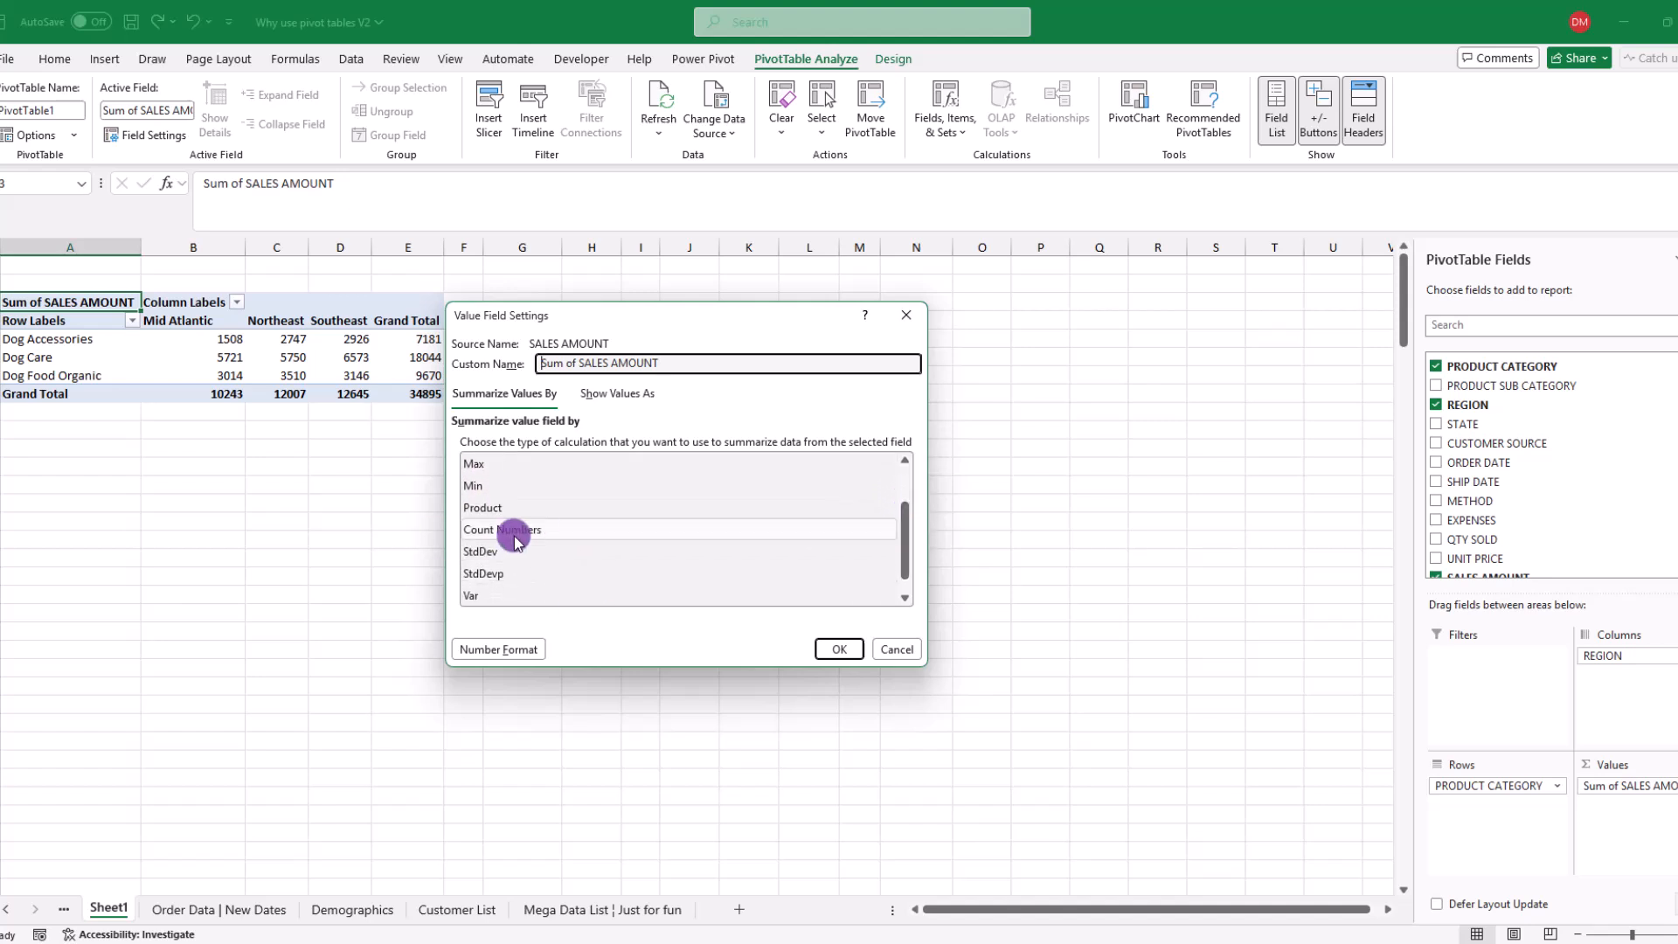
scroll(512, 566, down, 1)
scroll(512, 566, up, 5)
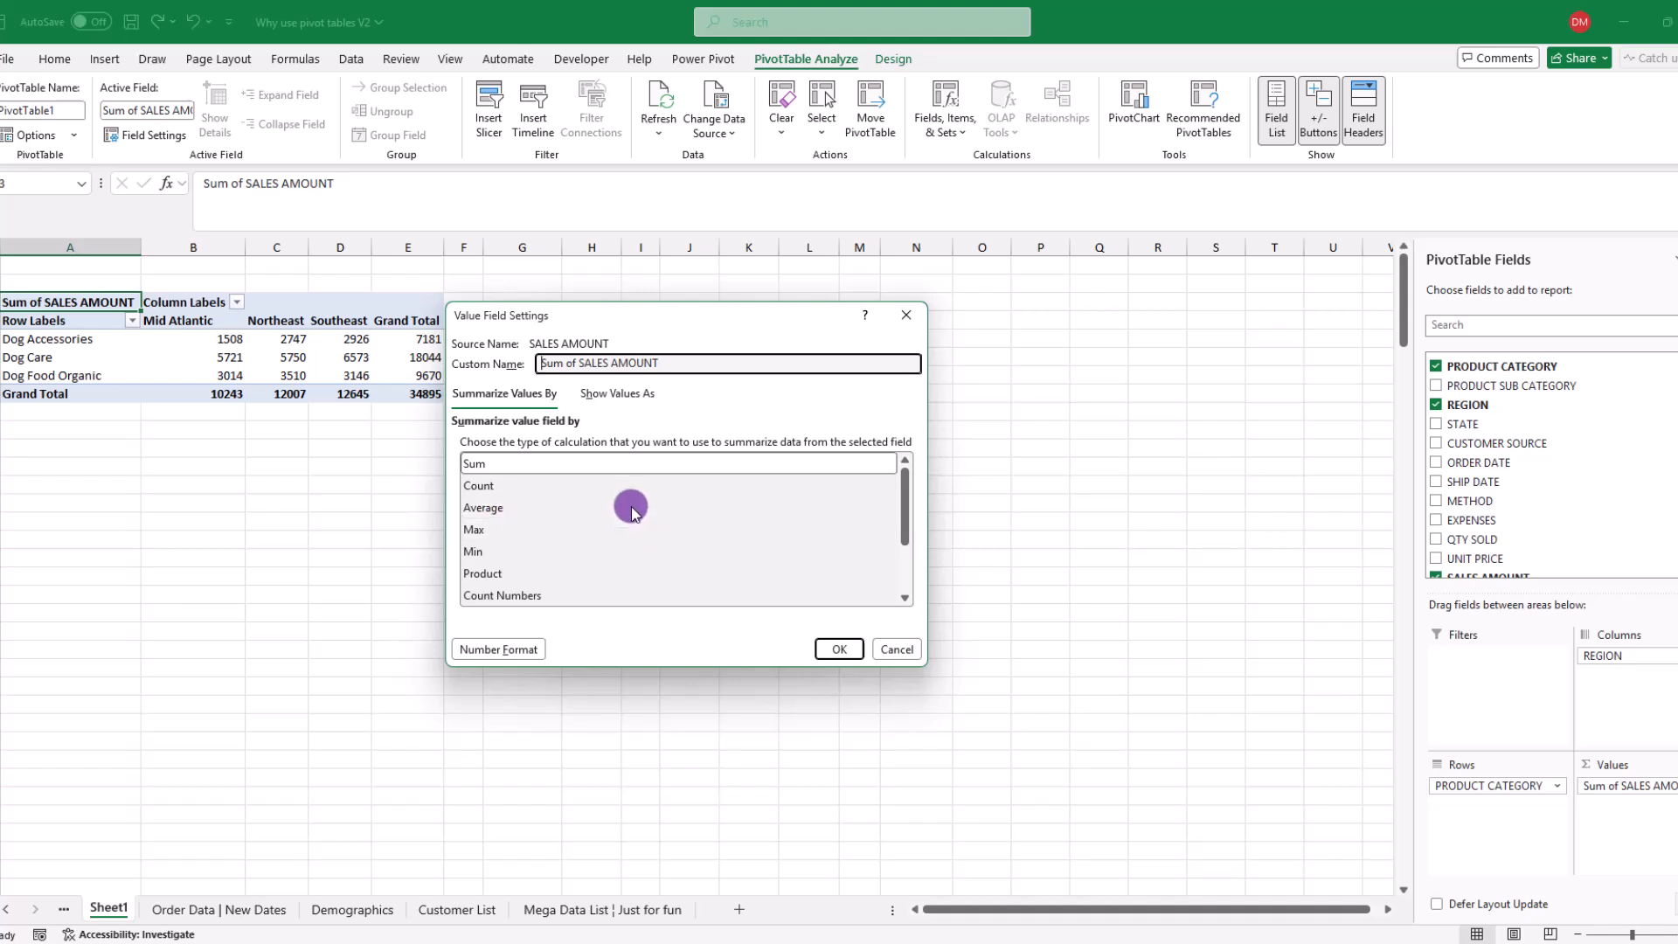
click(487, 508)
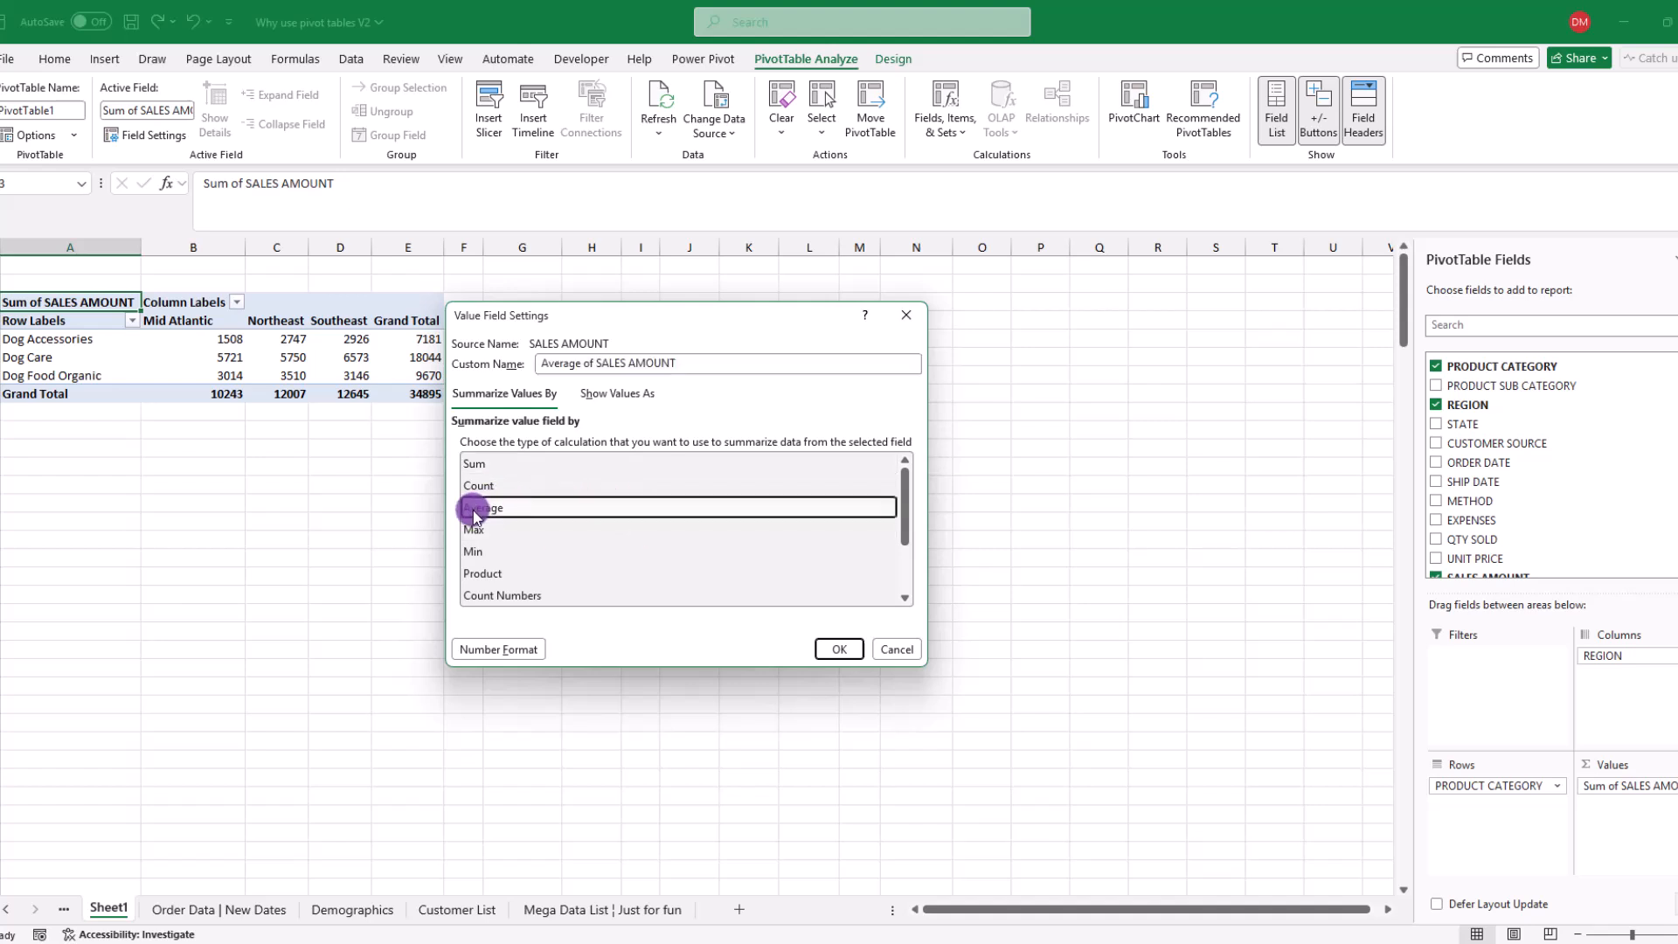
Give the SALES AMOUNT value field a Currency format with 2 decimal places and $ symbol, and apply the field settings
click(511, 654)
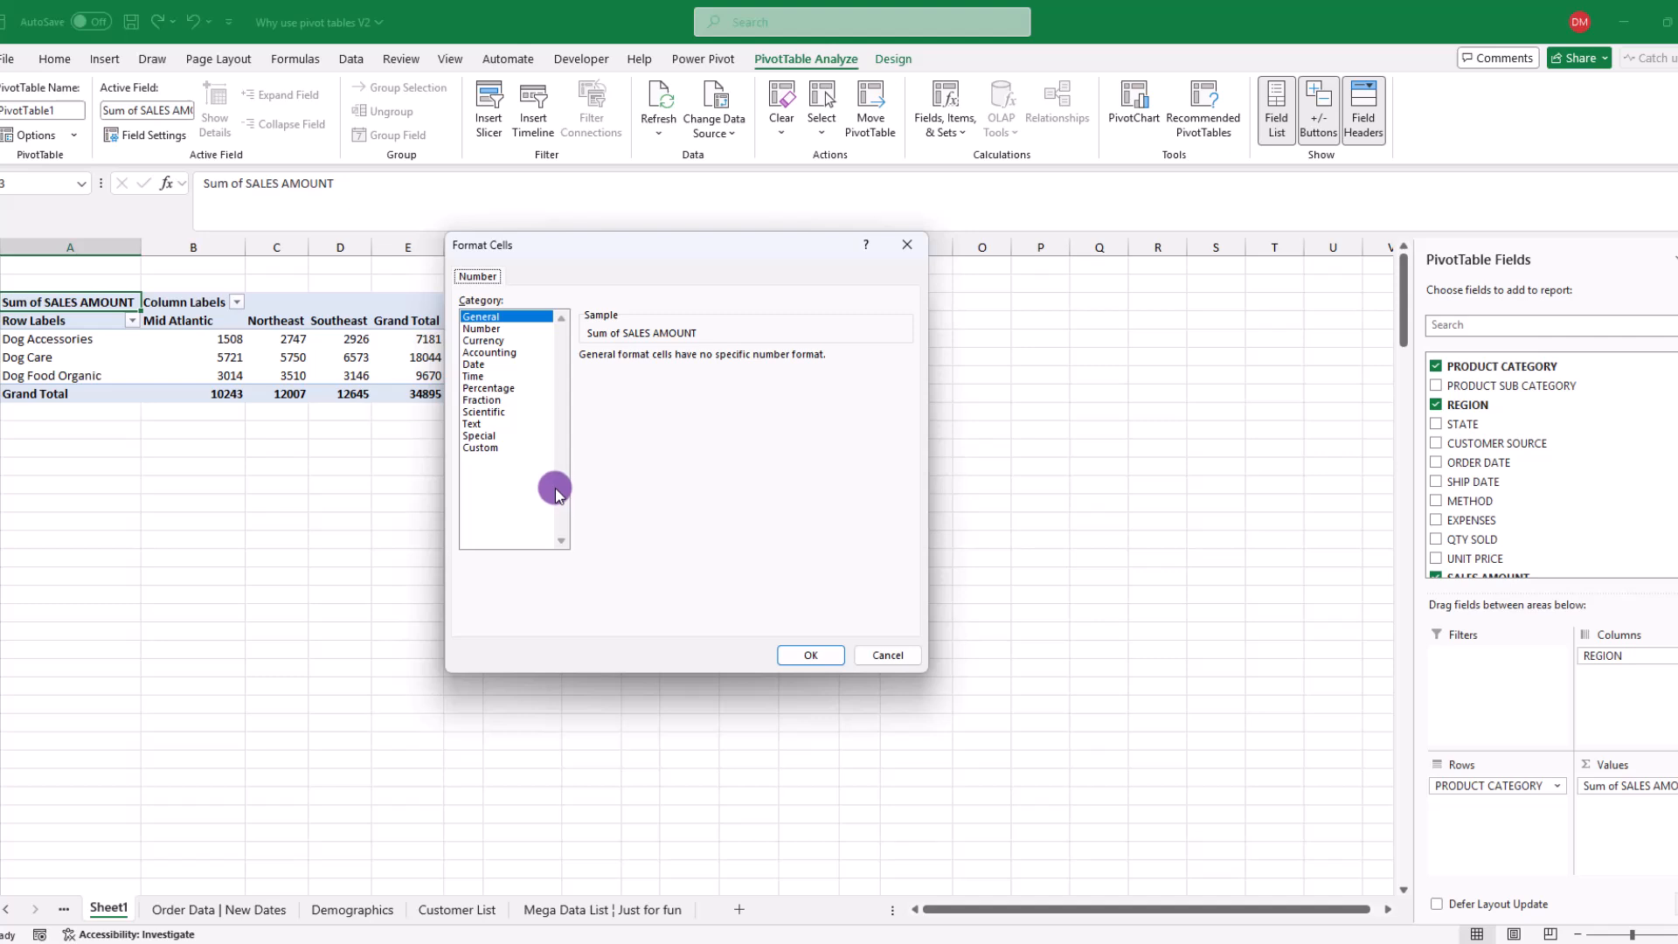
click(488, 340)
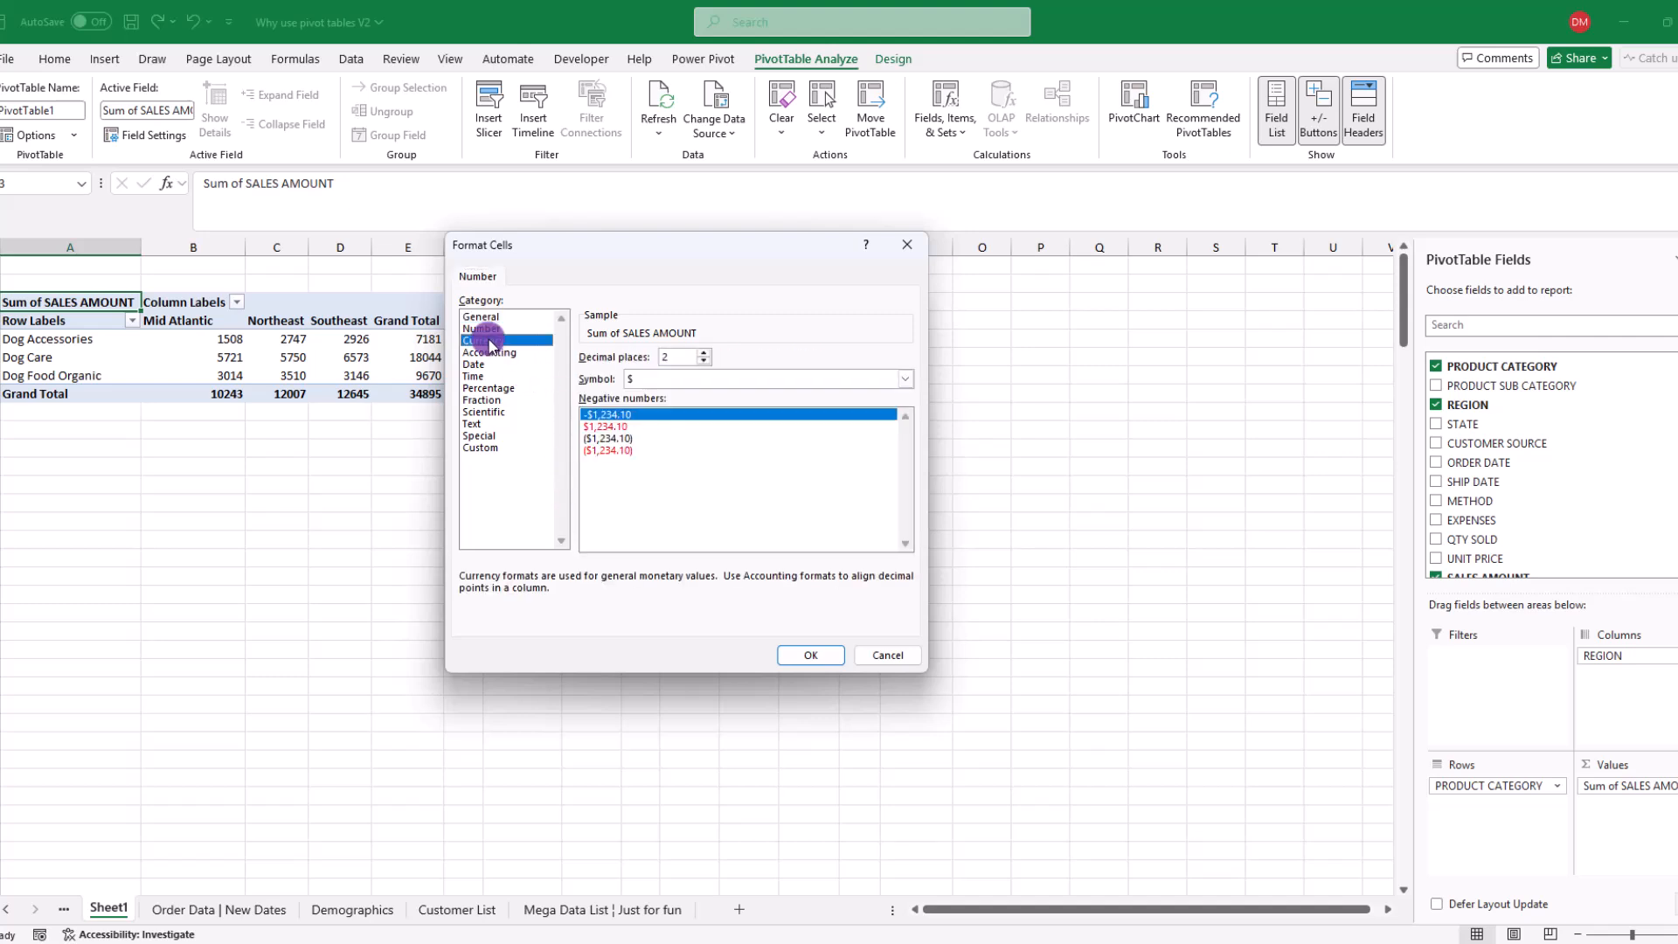
click(810, 654)
drag(678, 363, 527, 364)
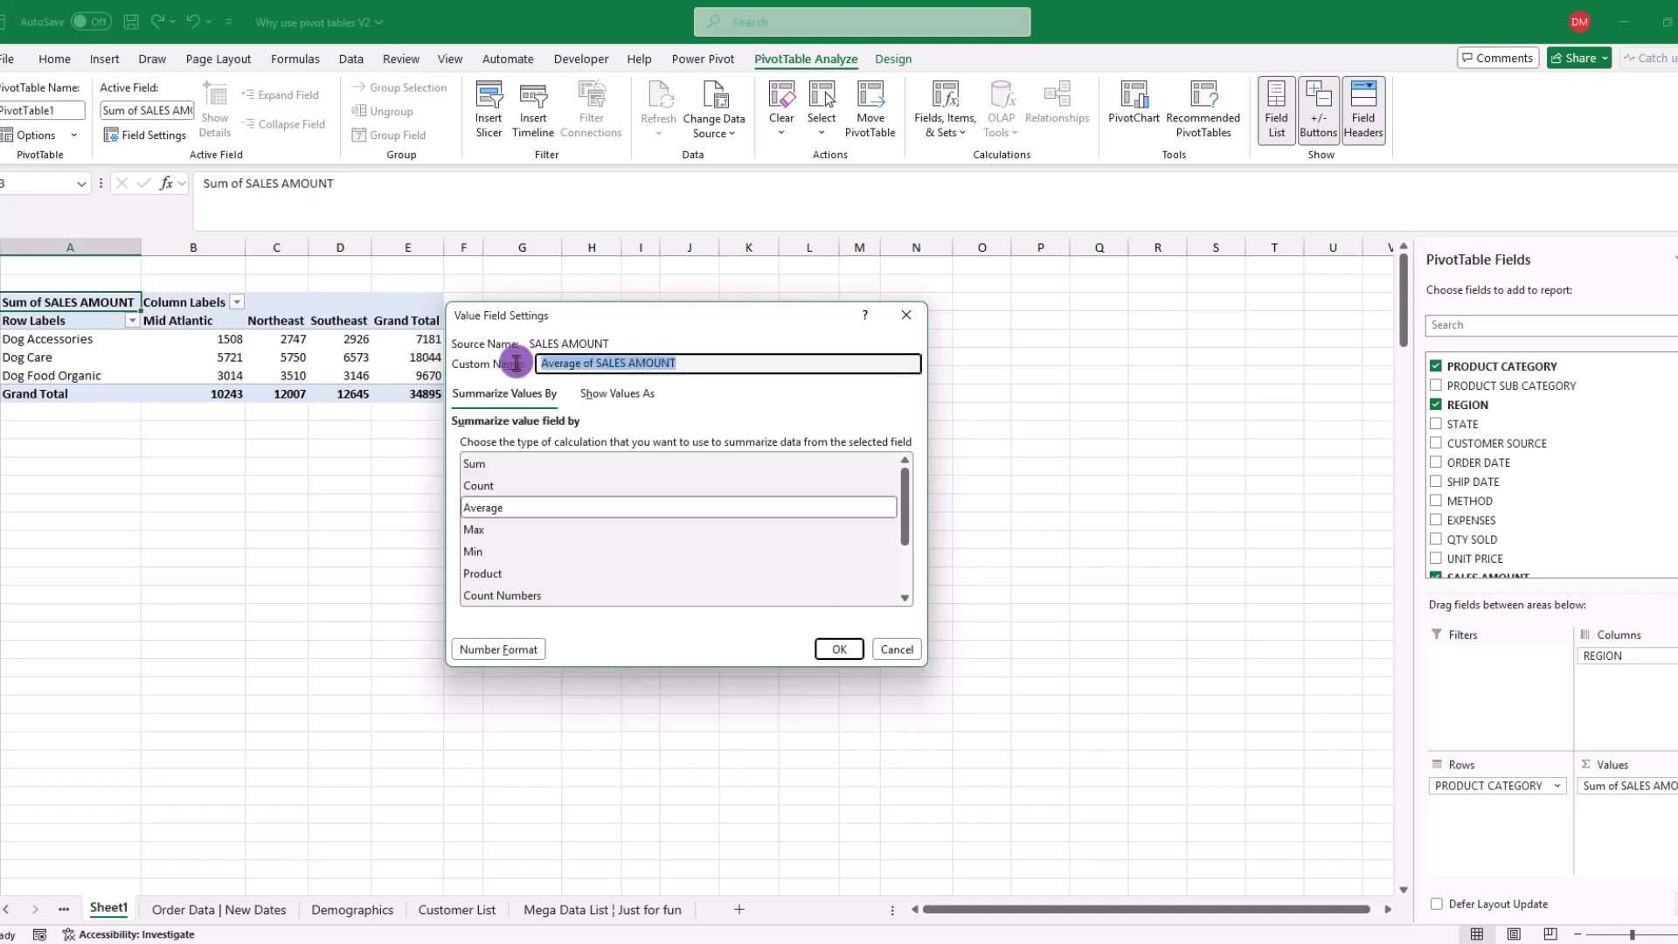
click(702, 365)
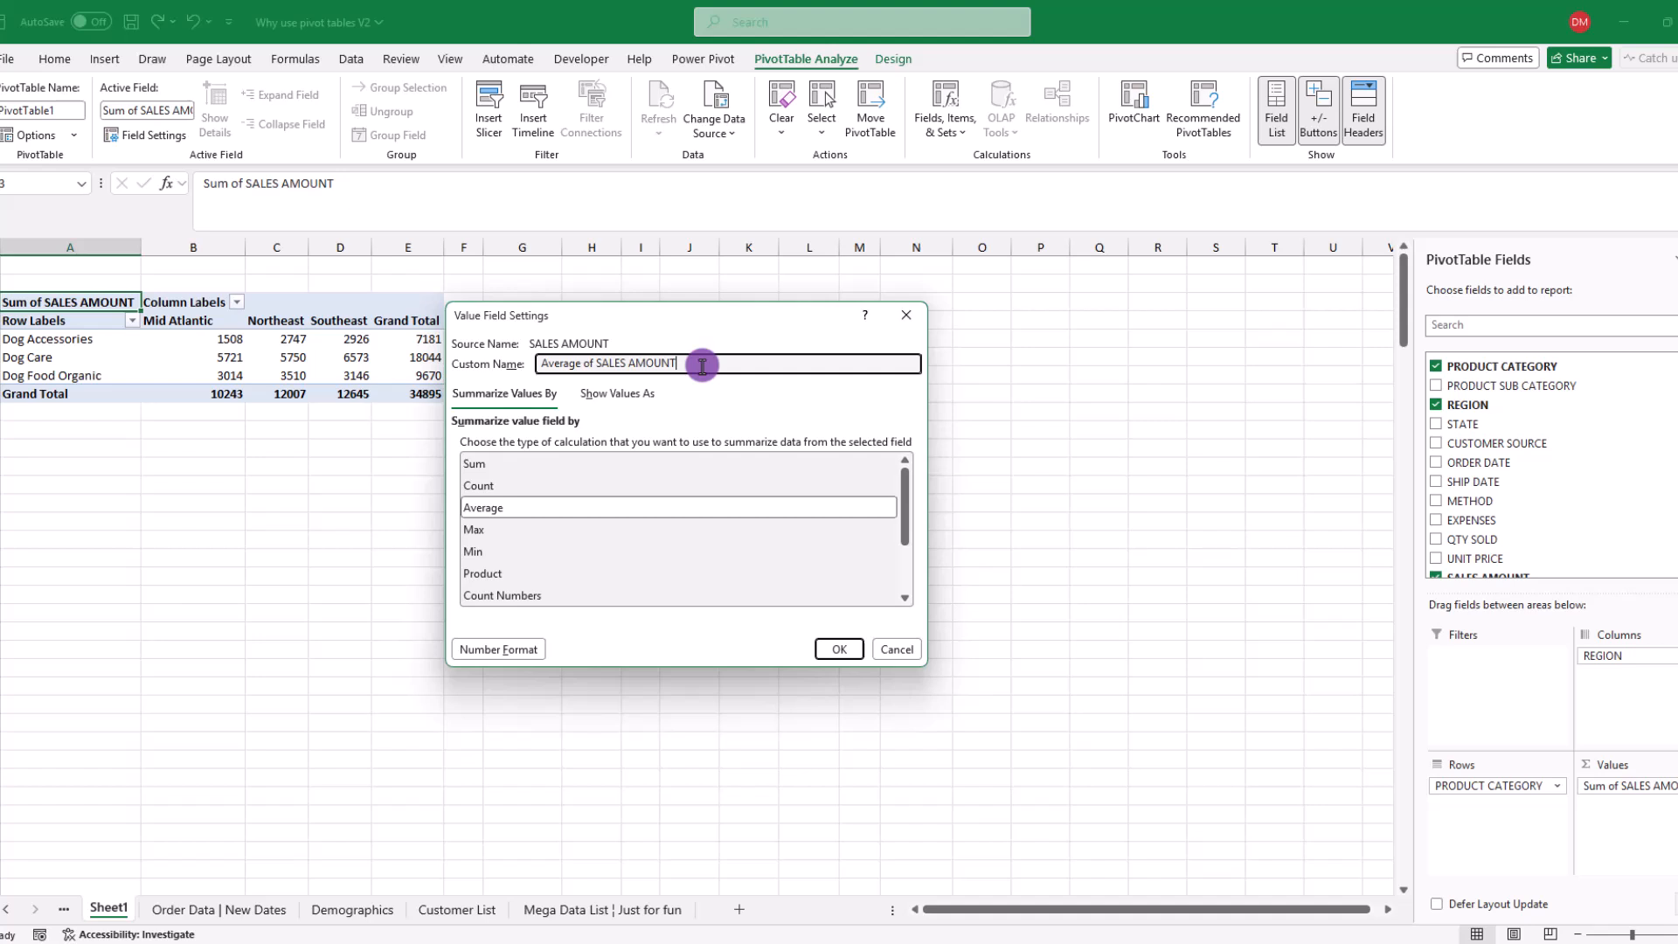
click(839, 649)
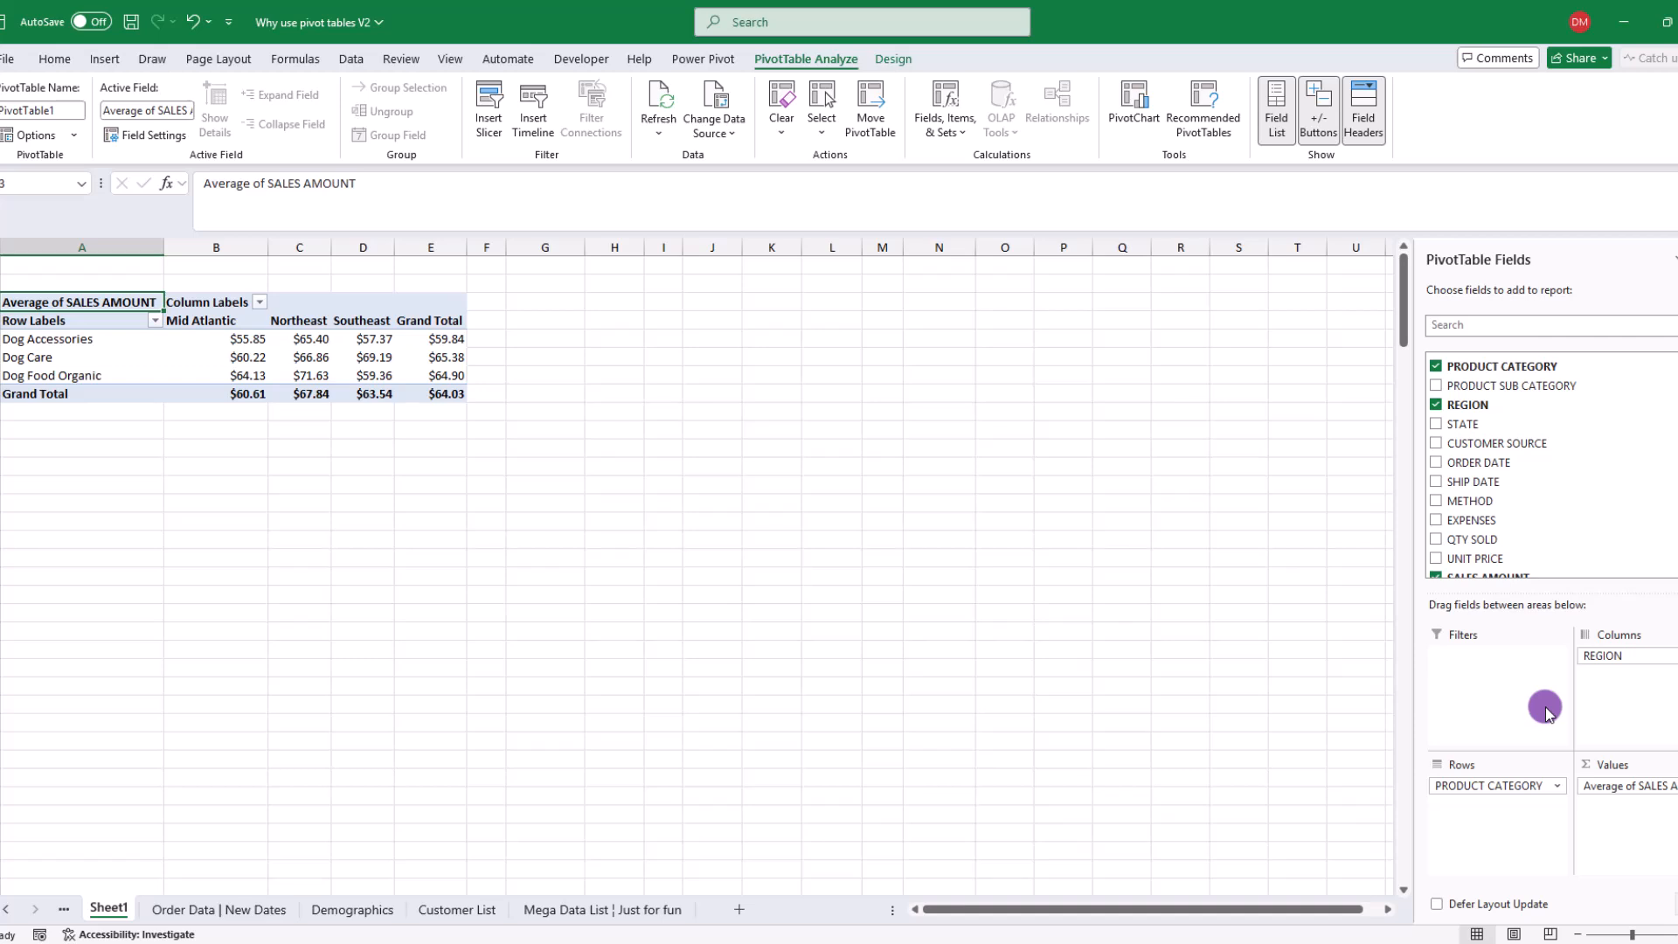
Move REGION into Rows above PRODUCT CATEGORY, and add SALES AMOUNT to Values a second time as a sum
drag(1631, 655, 1494, 781)
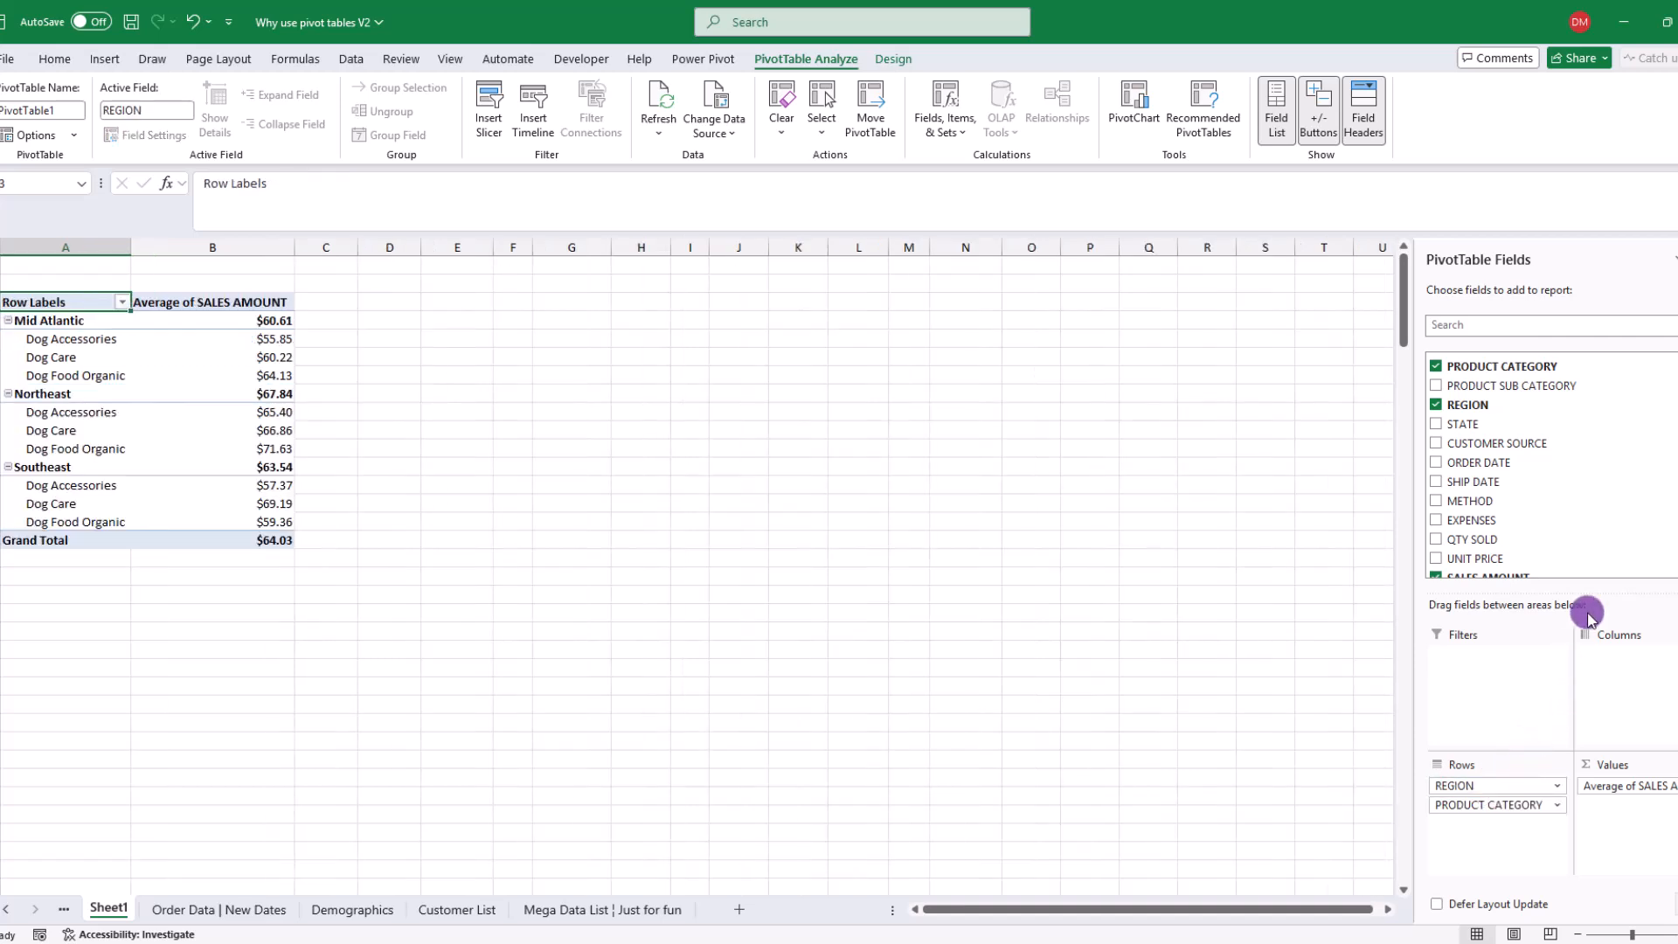
scroll(1544, 555, down, 1)
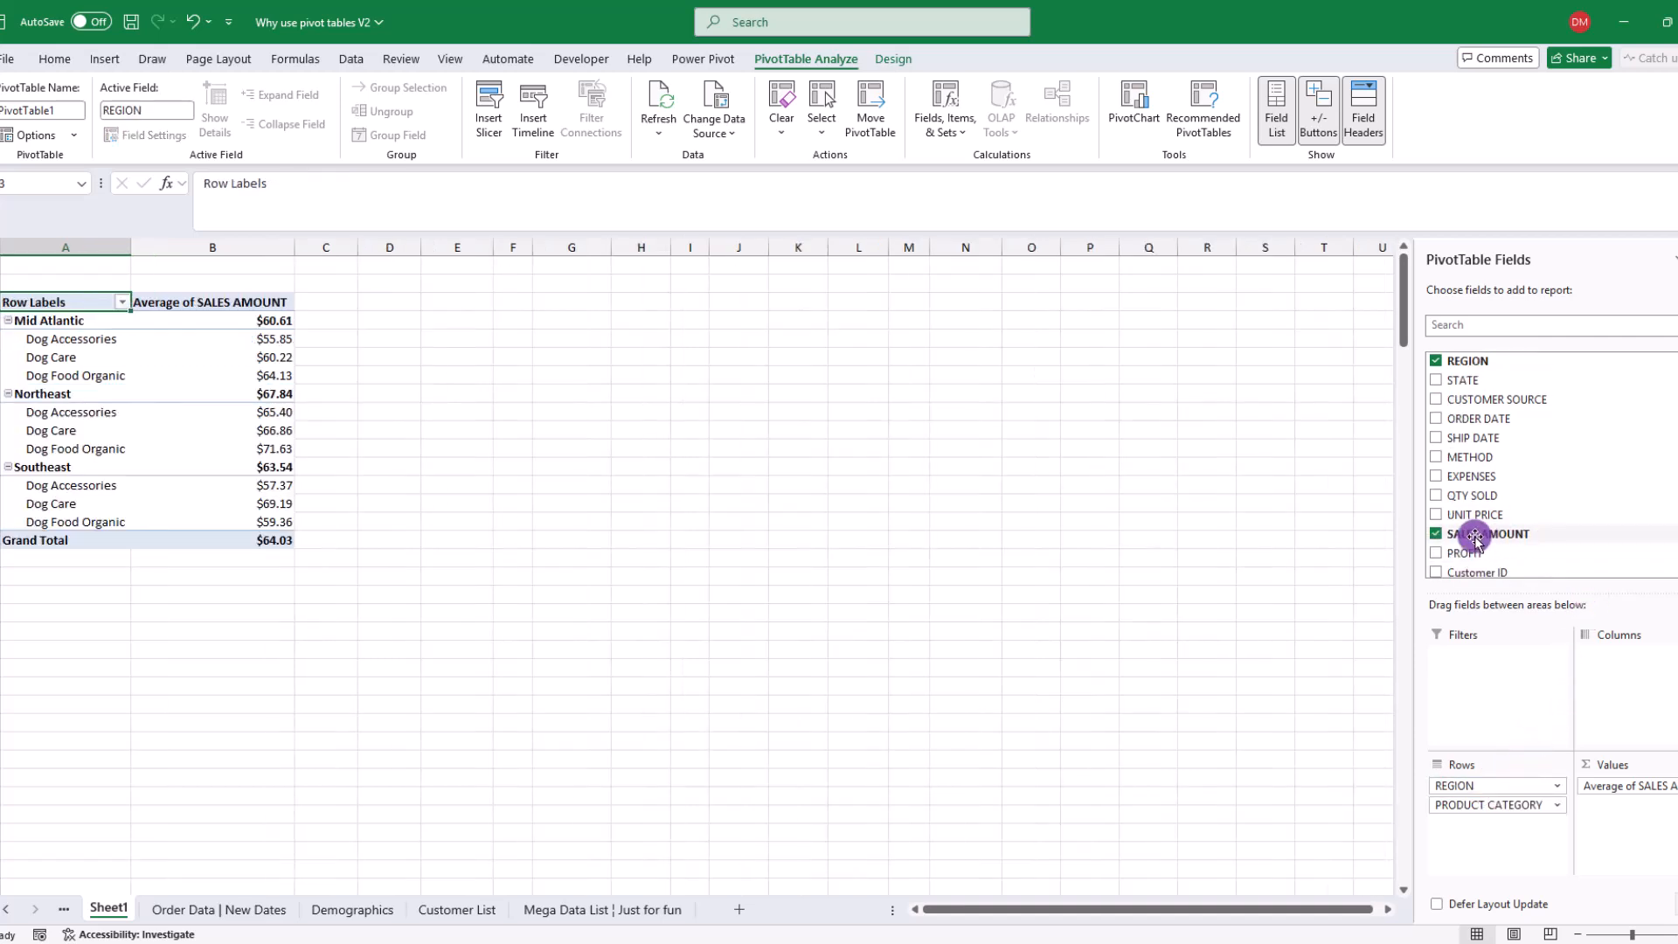
drag(1475, 535, 1640, 820)
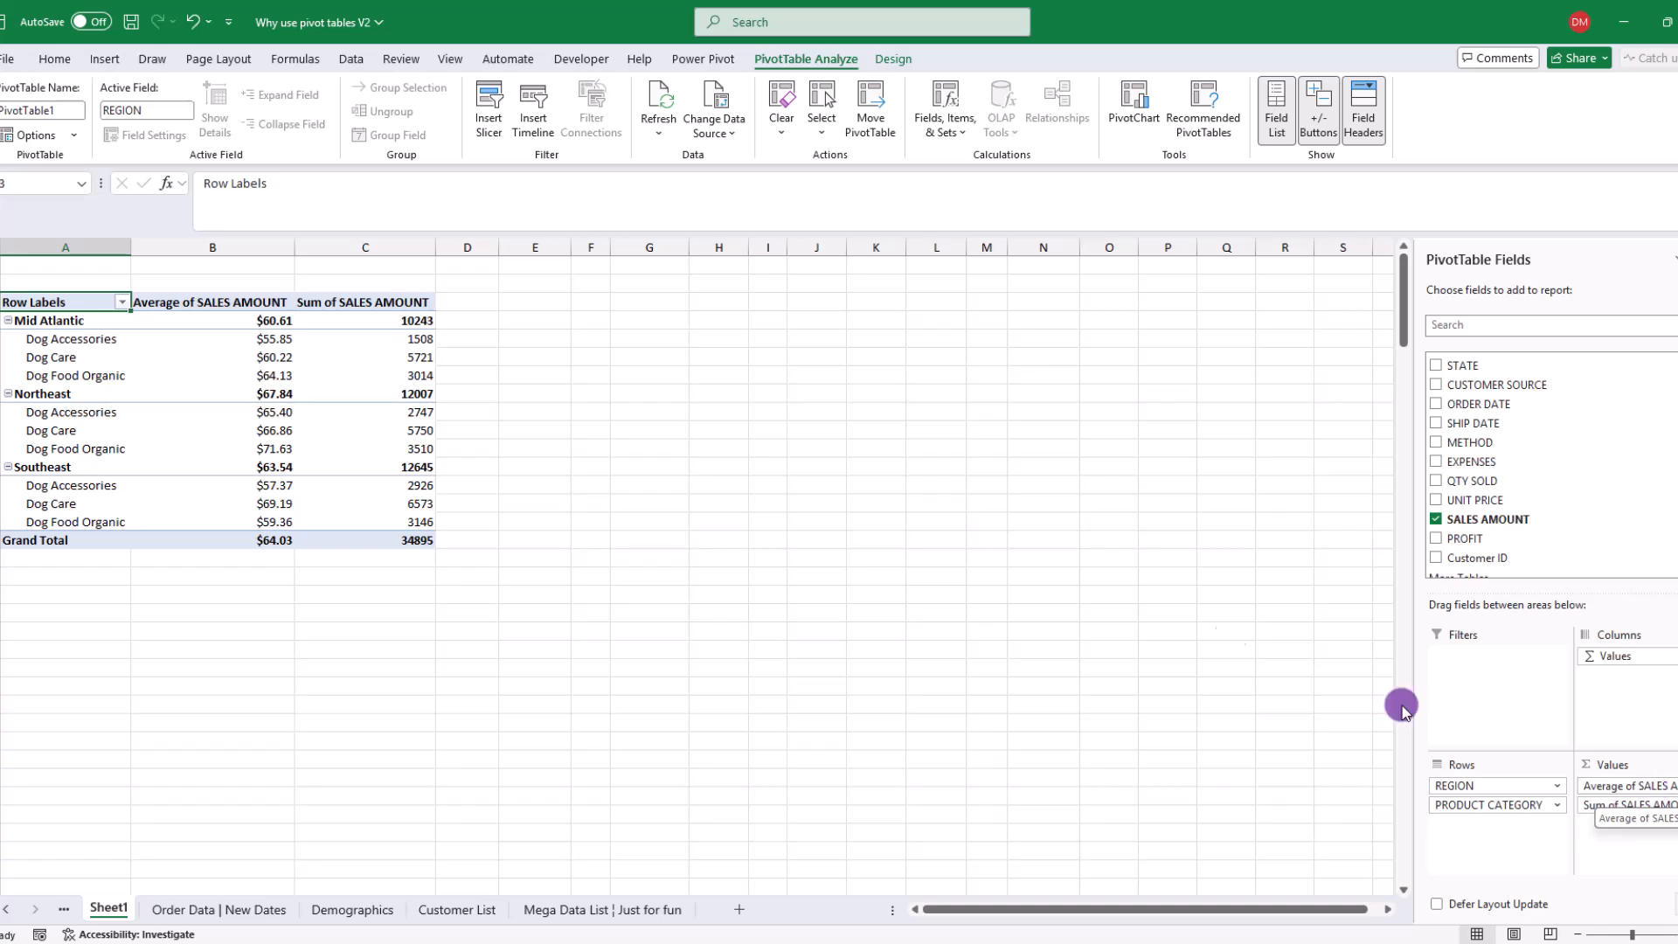
Compare the average and sum columns, and place Sum of SALES AMOUNT ahead of Average of SALES AMOUNT in Values
drag(265, 305, 281, 531)
drag(406, 306, 412, 525)
click(264, 353)
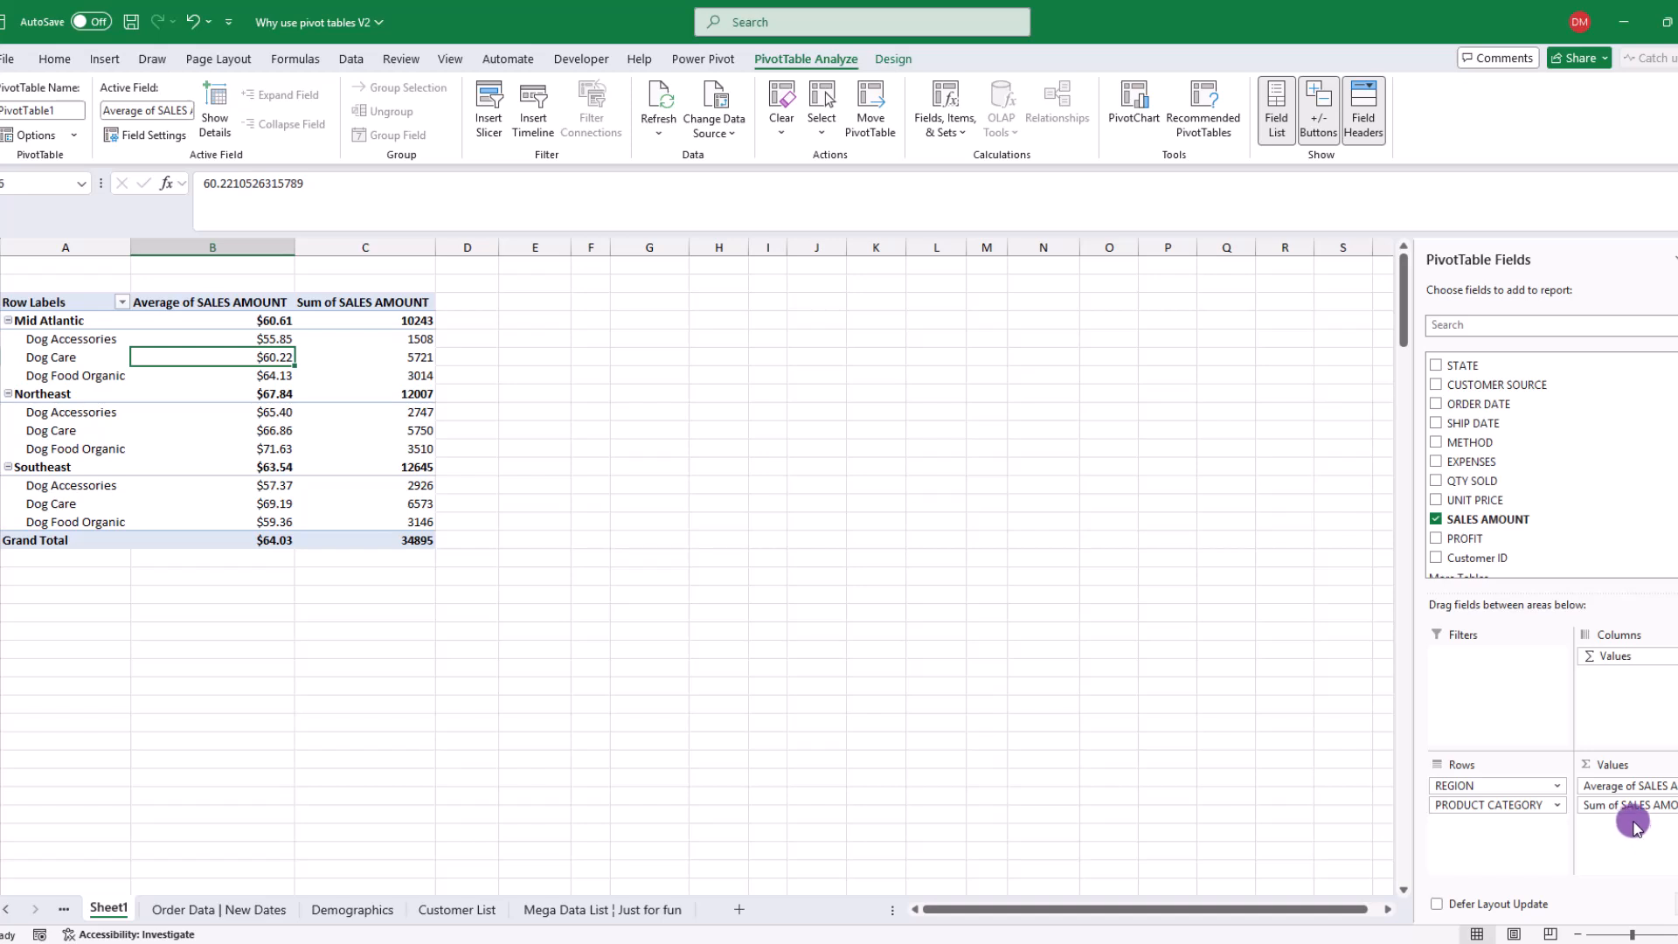
drag(1630, 806, 1632, 781)
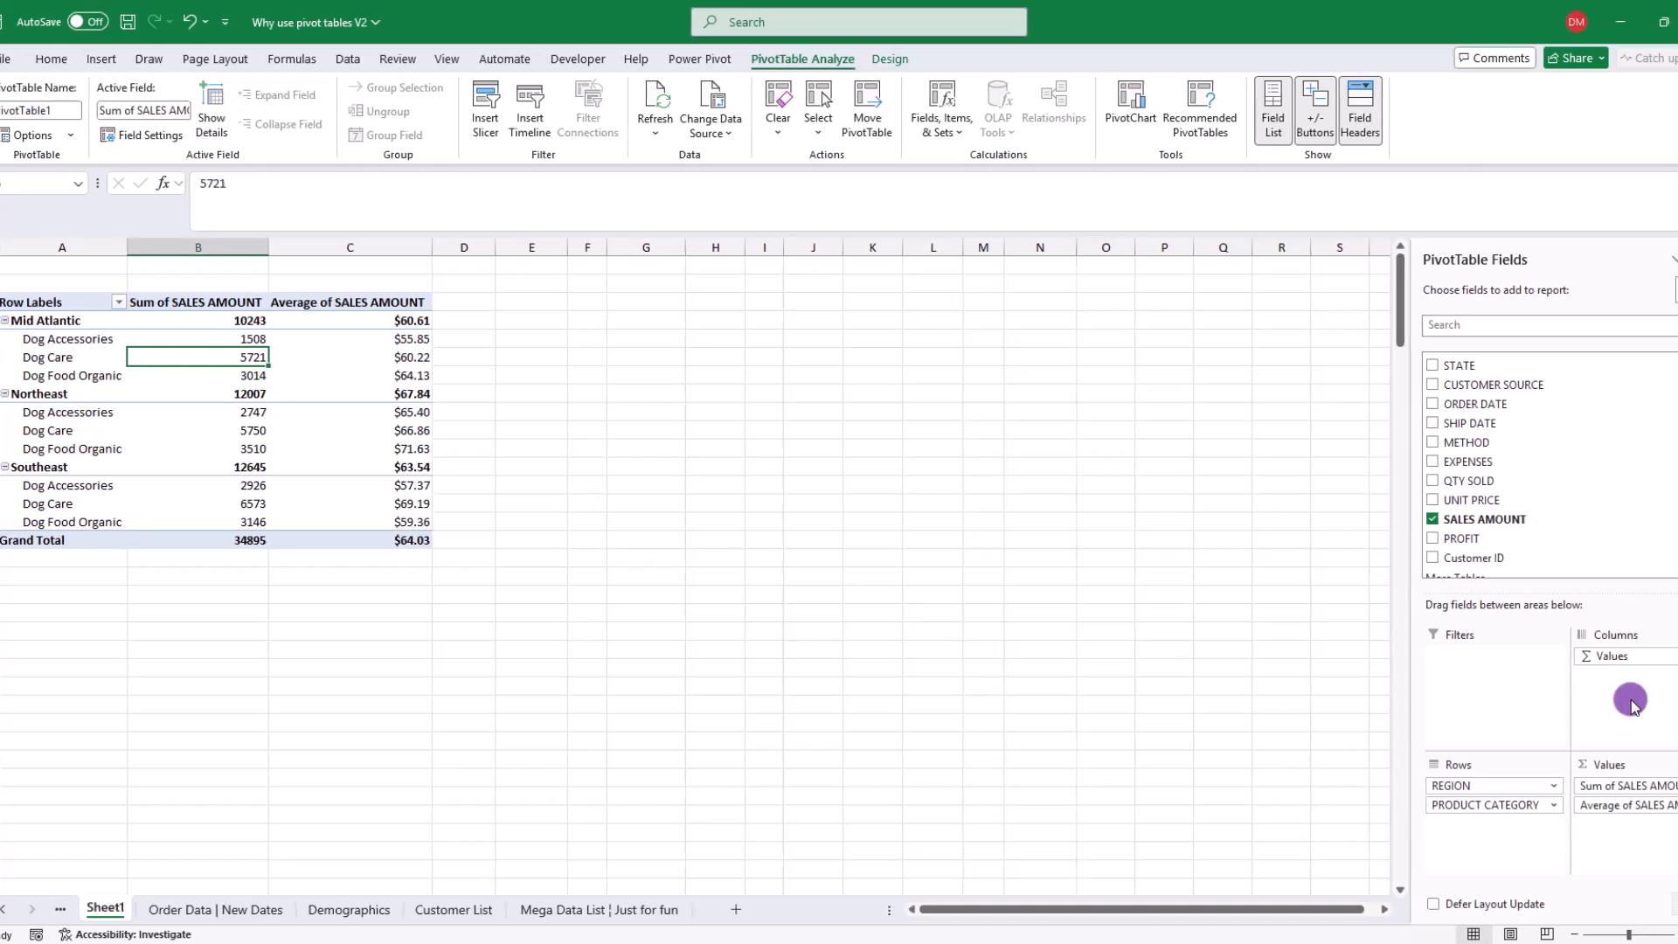
Remove Sum of SALES AMOUNT and REGION from the report, leaving PRODUCT CATEGORY with the average sales
drag(1610, 788, 1135, 544)
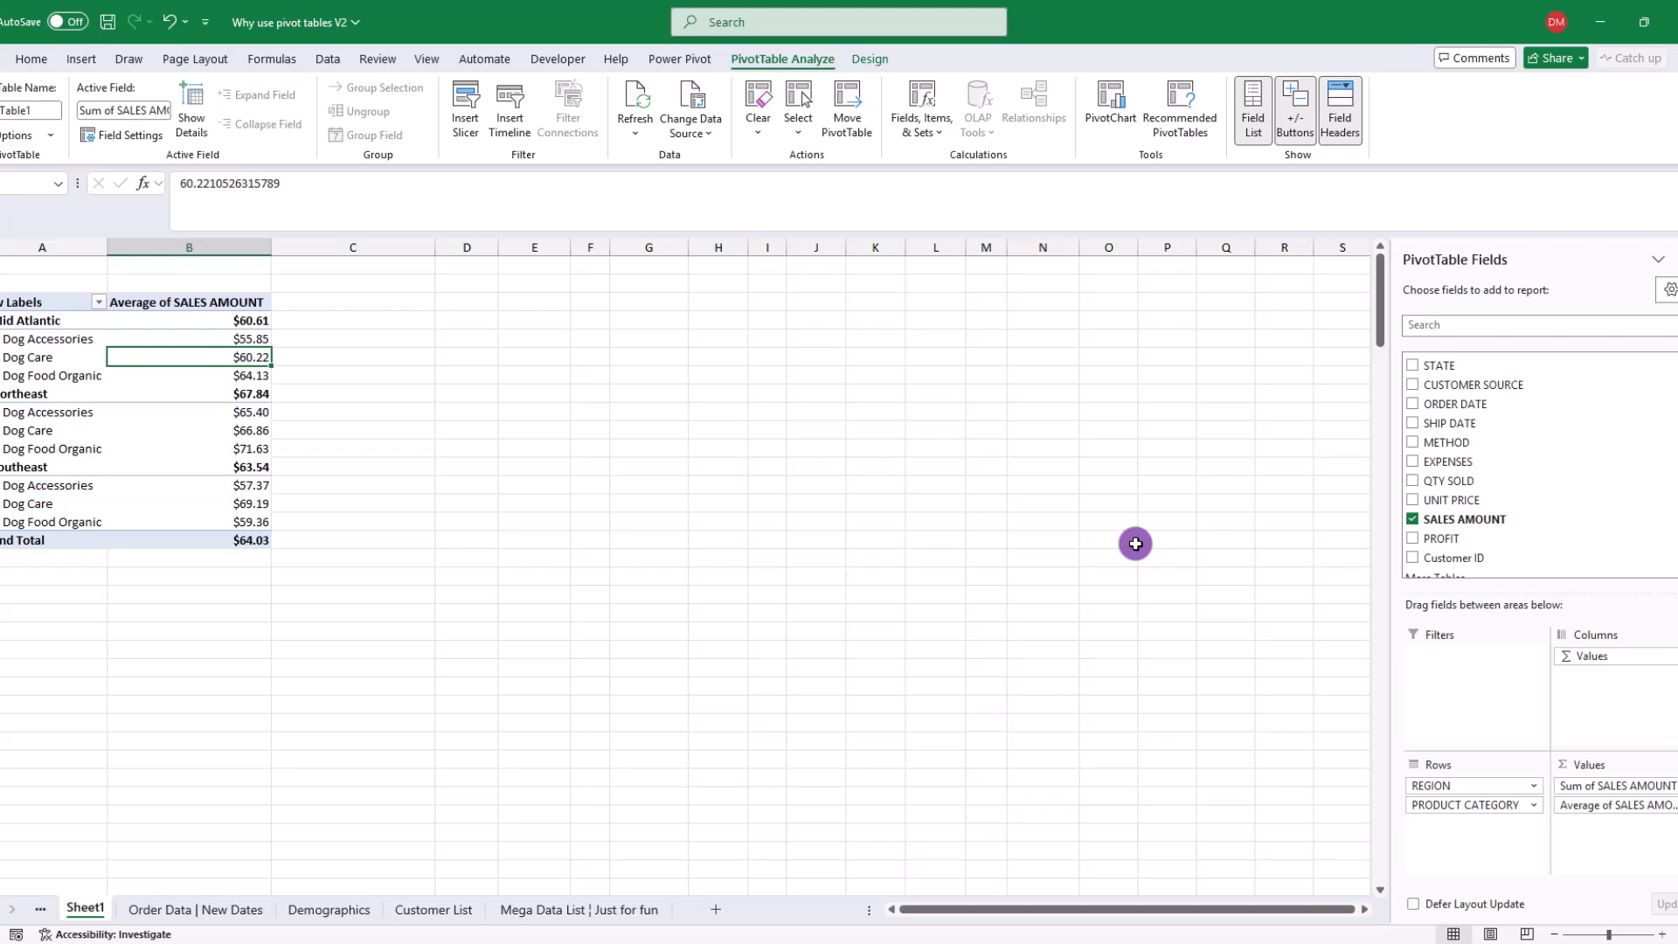
scroll(1565, 482, up, 2)
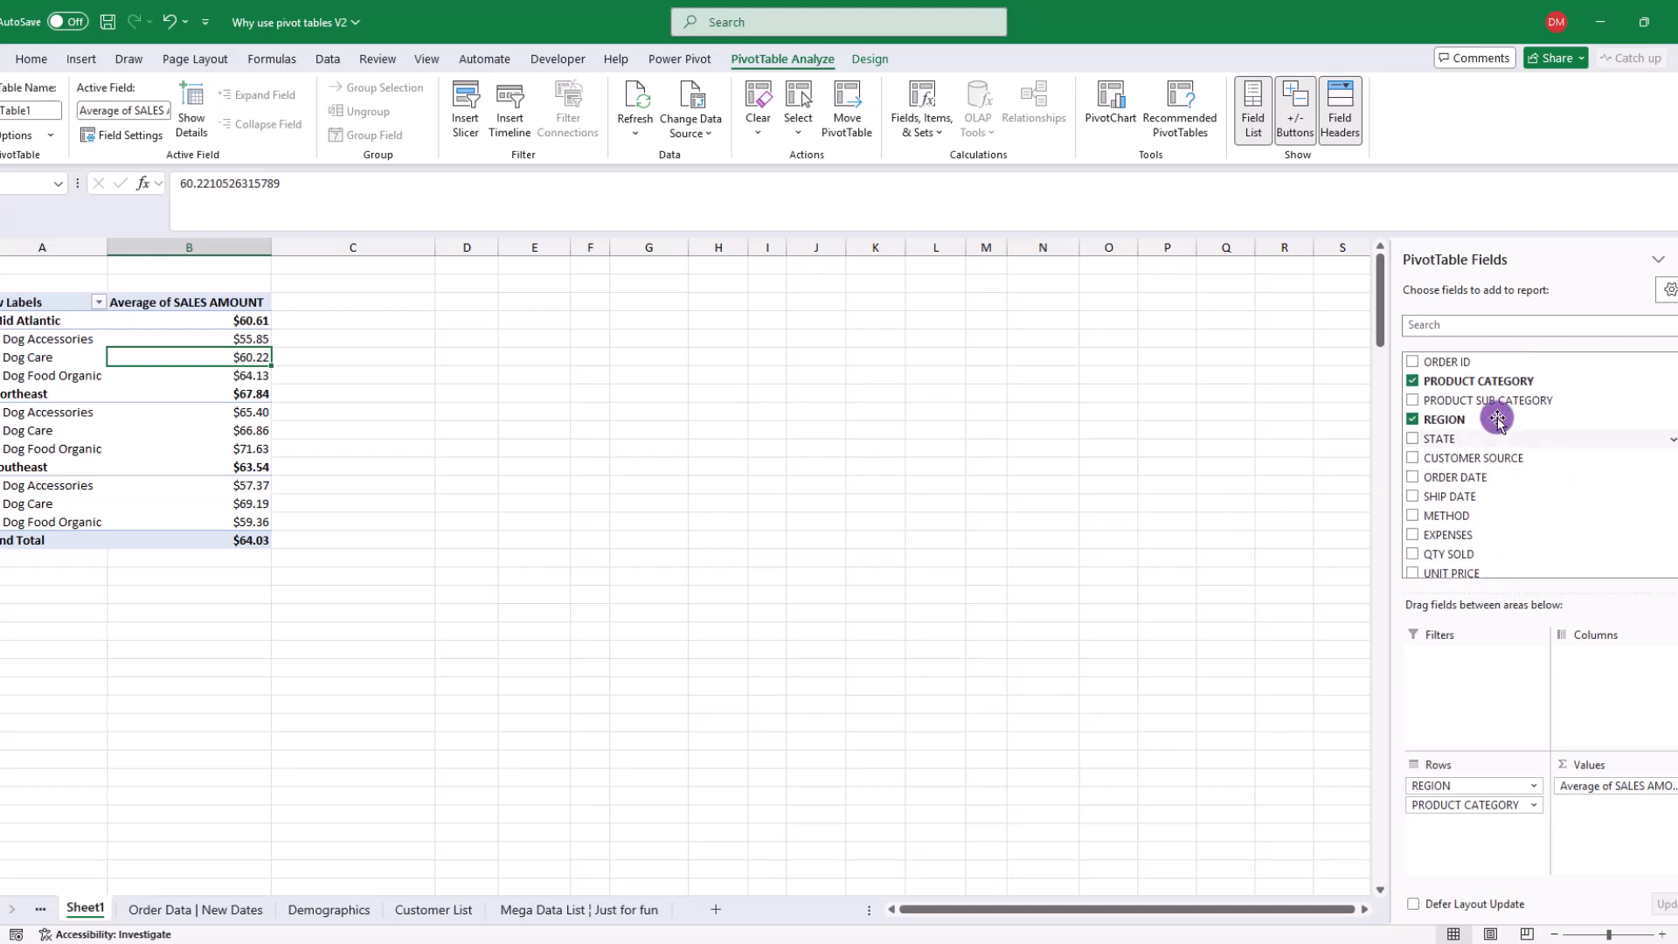
click(1413, 419)
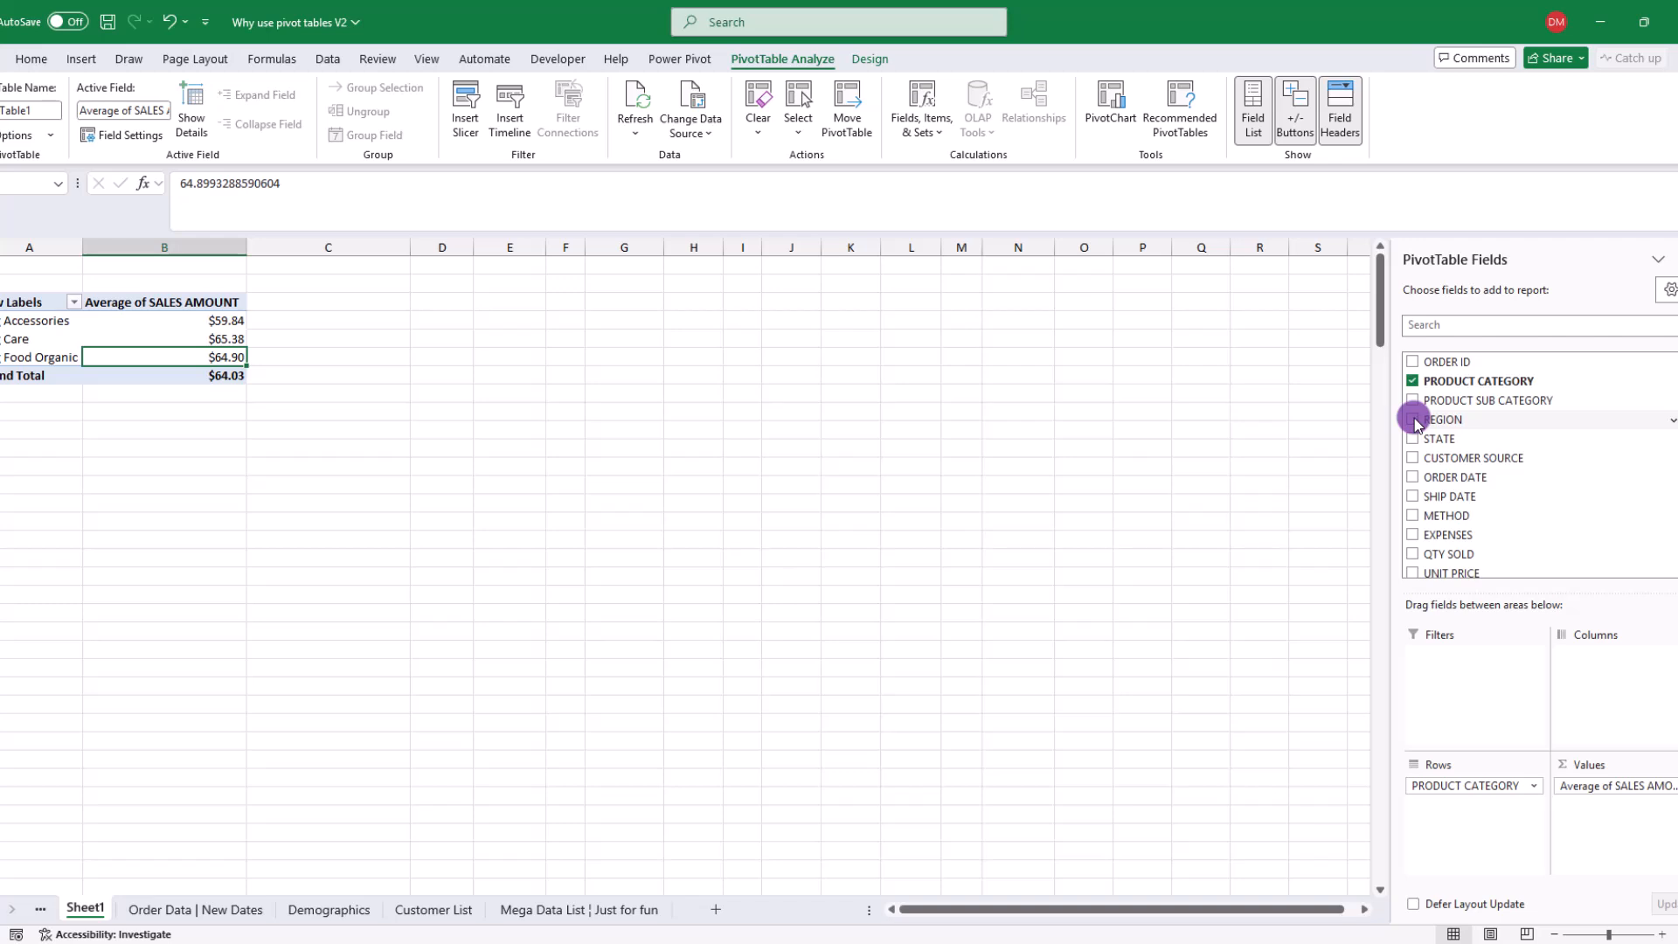
Clear every field from the report of average sales by product category
mouse_move(1613, 786)
mouse_down()
mouse_move(1378, 622)
mouse_move(1633, 789)
mouse_up()
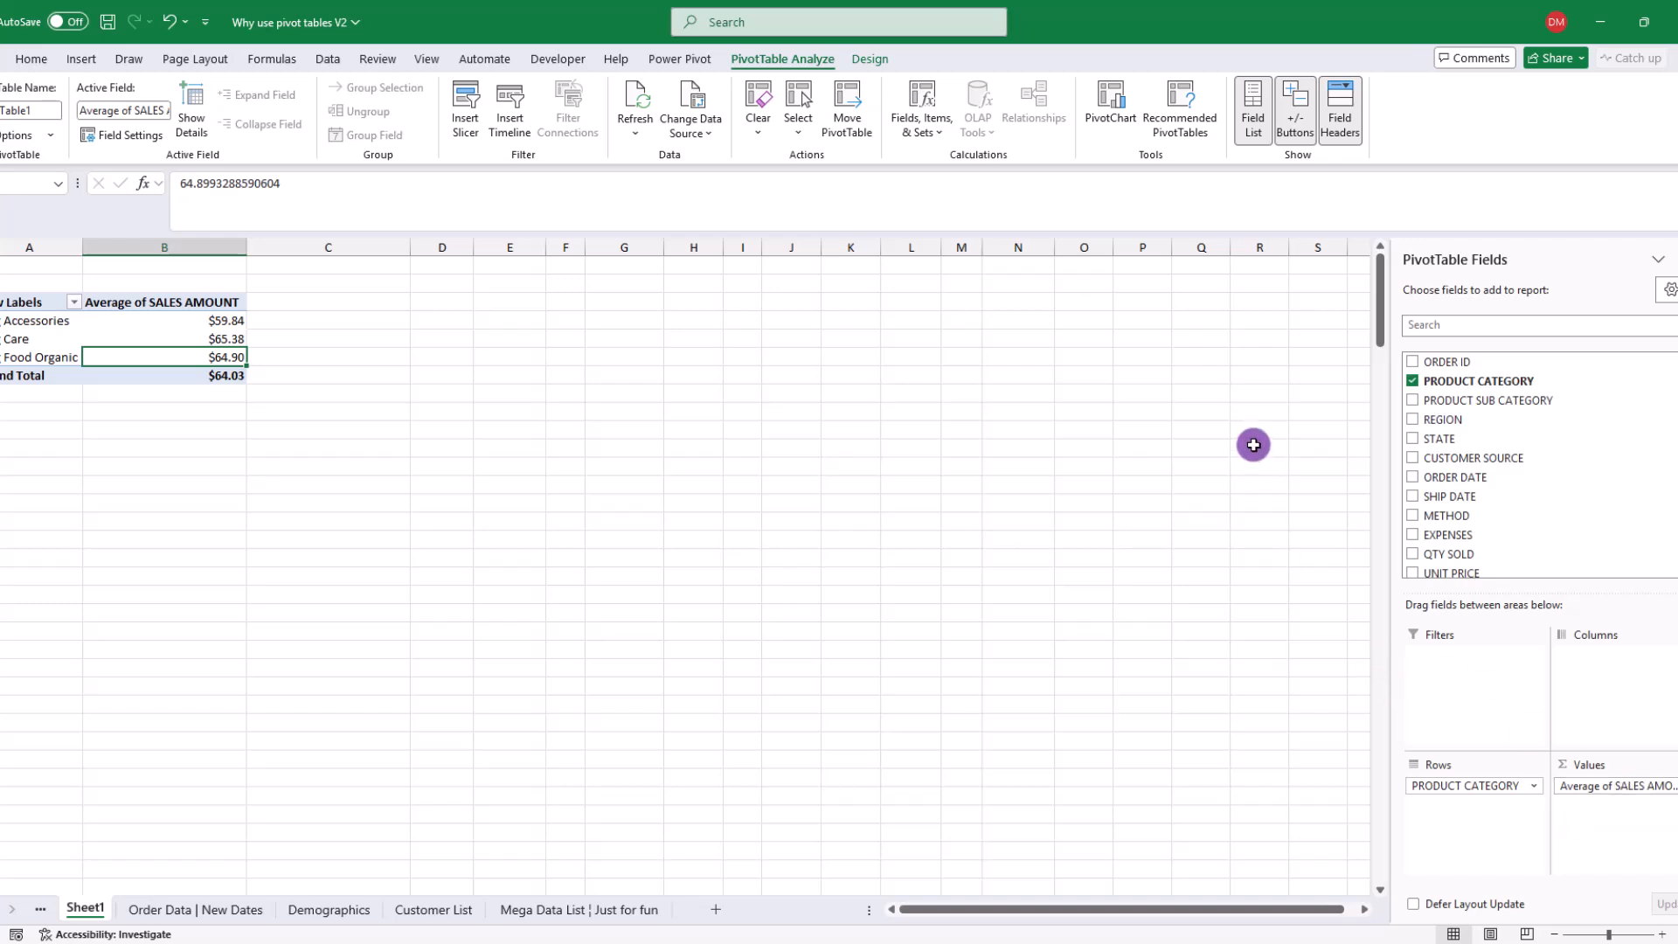
click(757, 124)
click(780, 162)
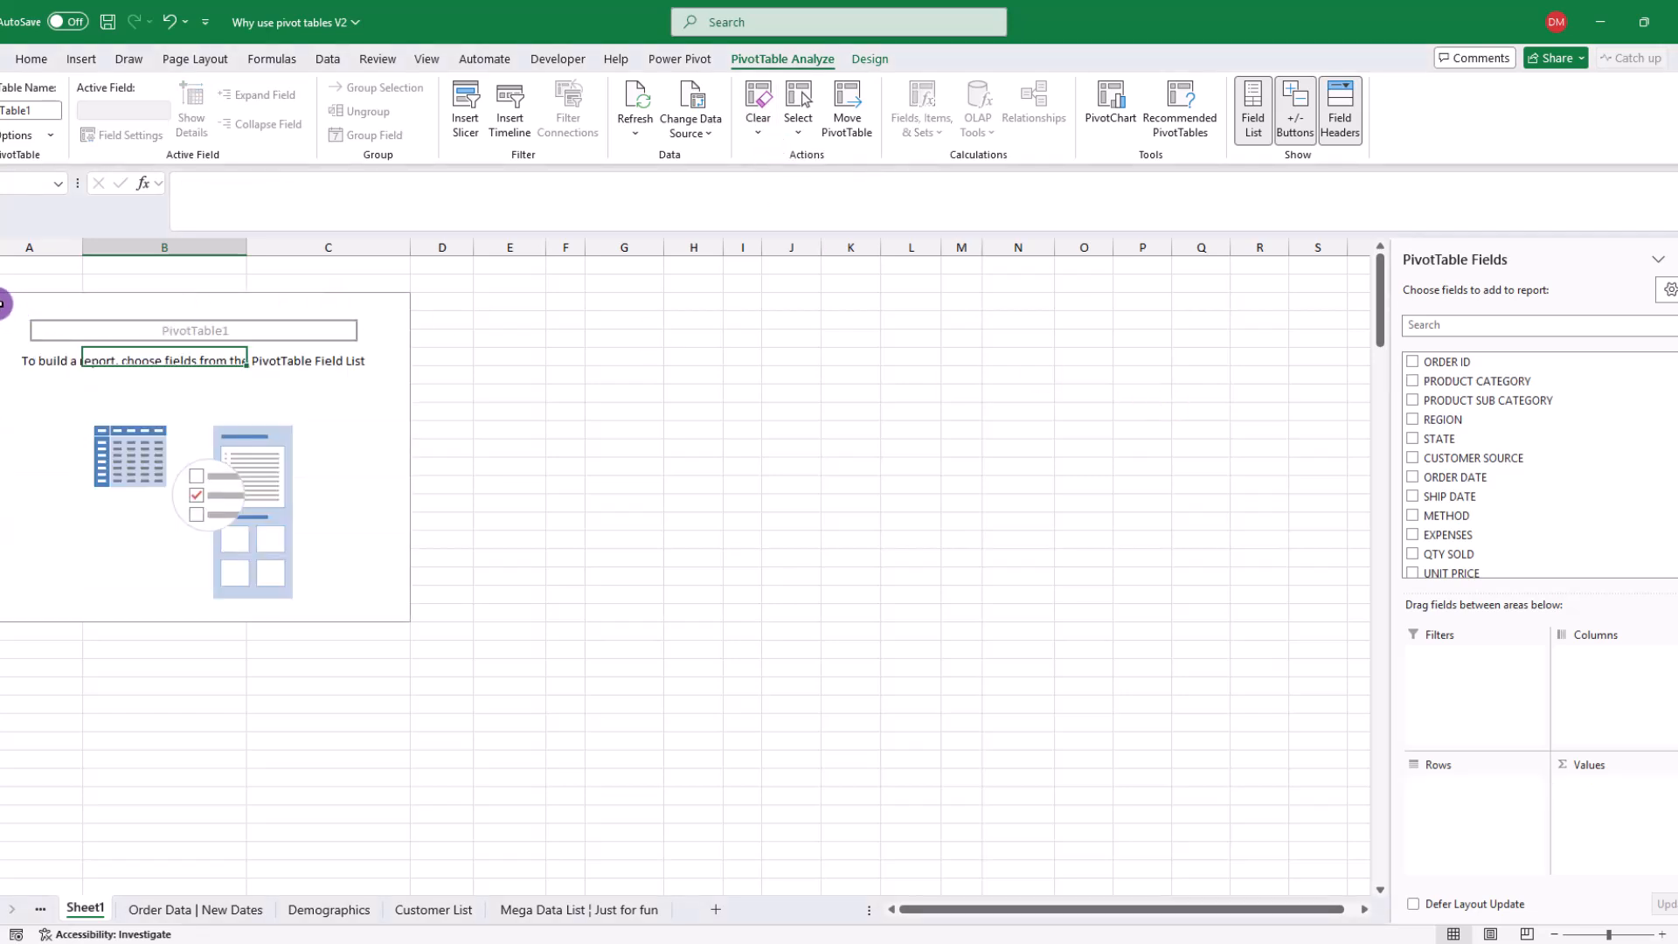
Glance at the Order Data | New Dates sheet, and build the report with PRODUCT CATEGORY in Rows, REGION in Columns and SALES AMOUNT summed in Values
click(13, 302)
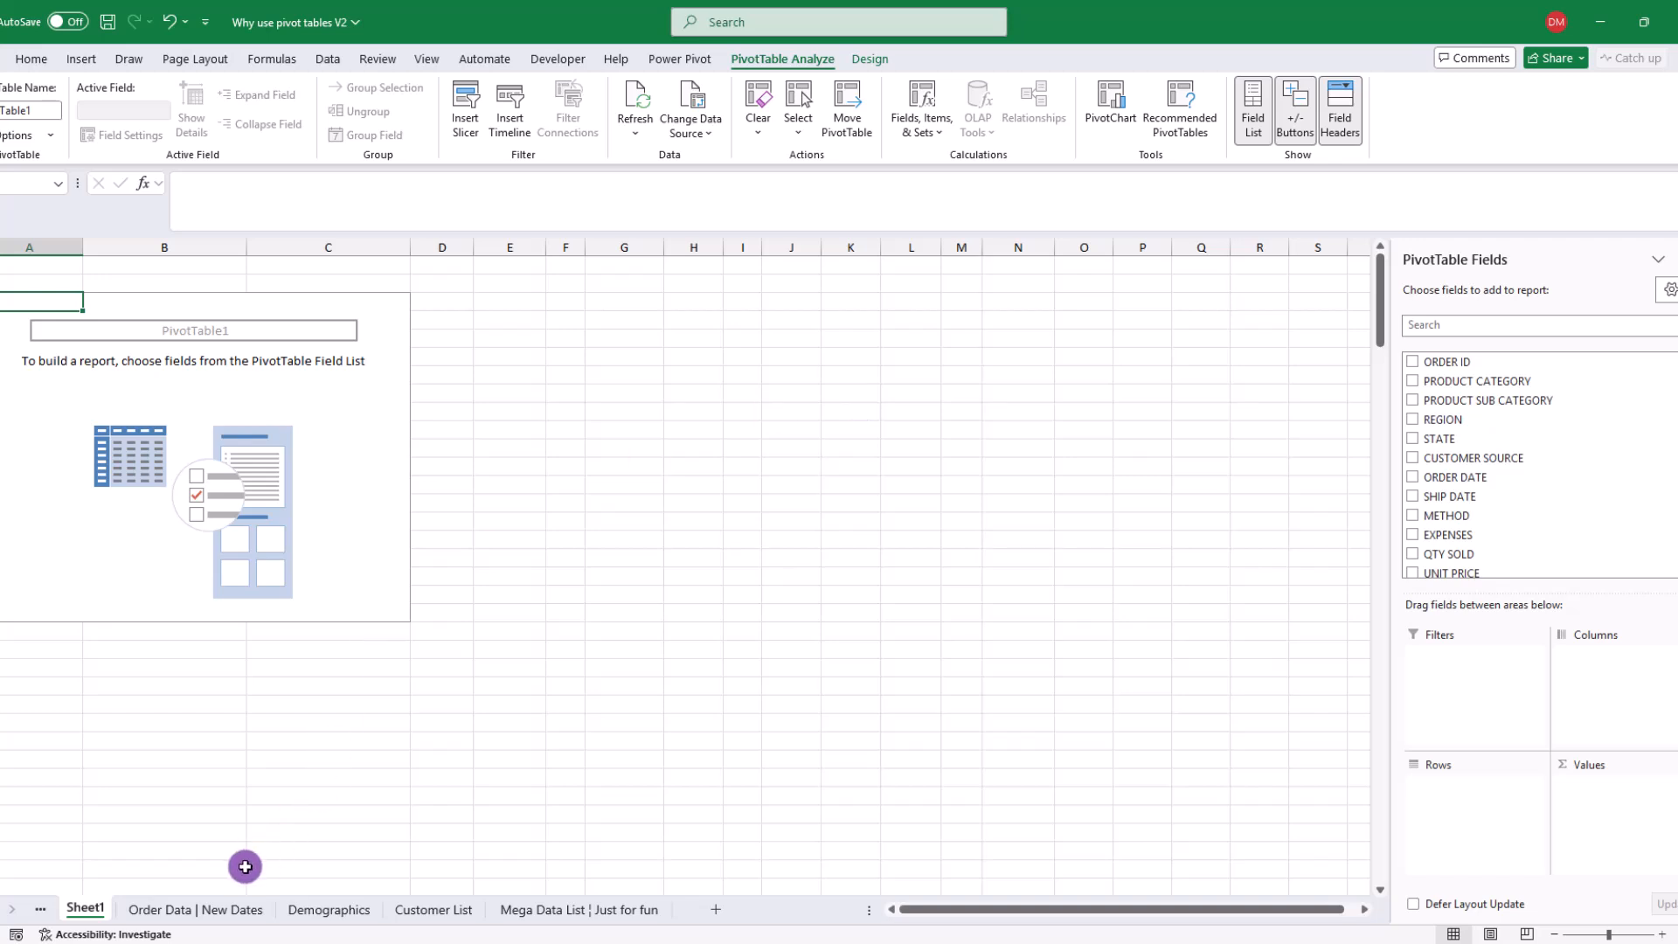
click(224, 909)
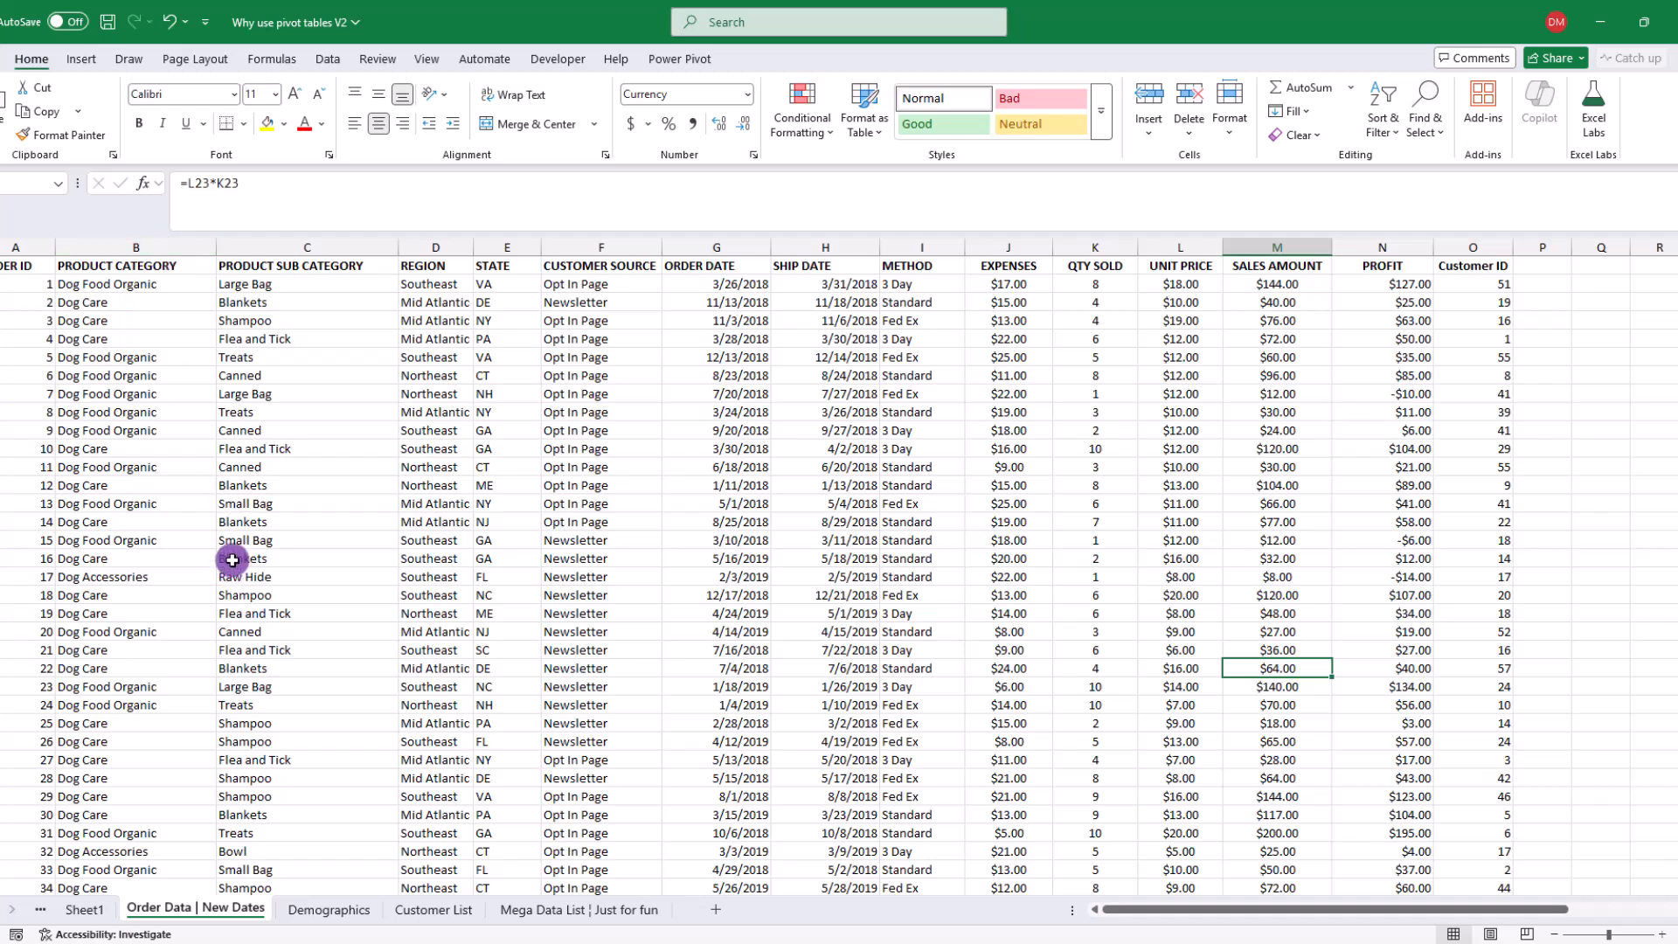
click(74, 912)
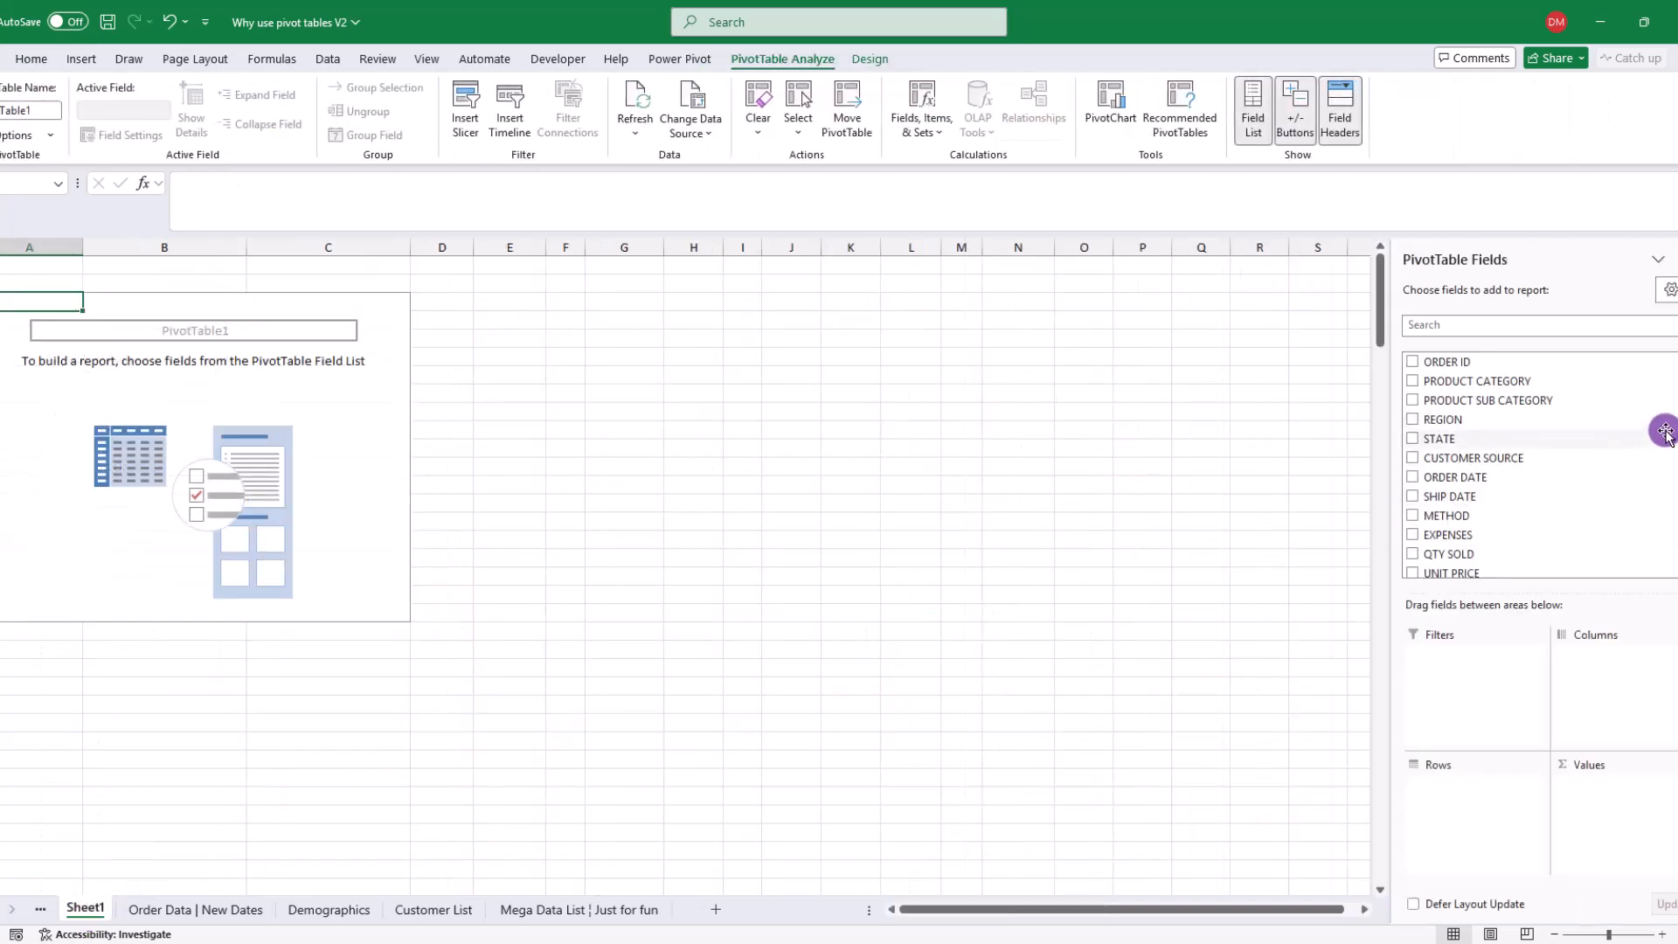
drag(1476, 380, 1481, 791)
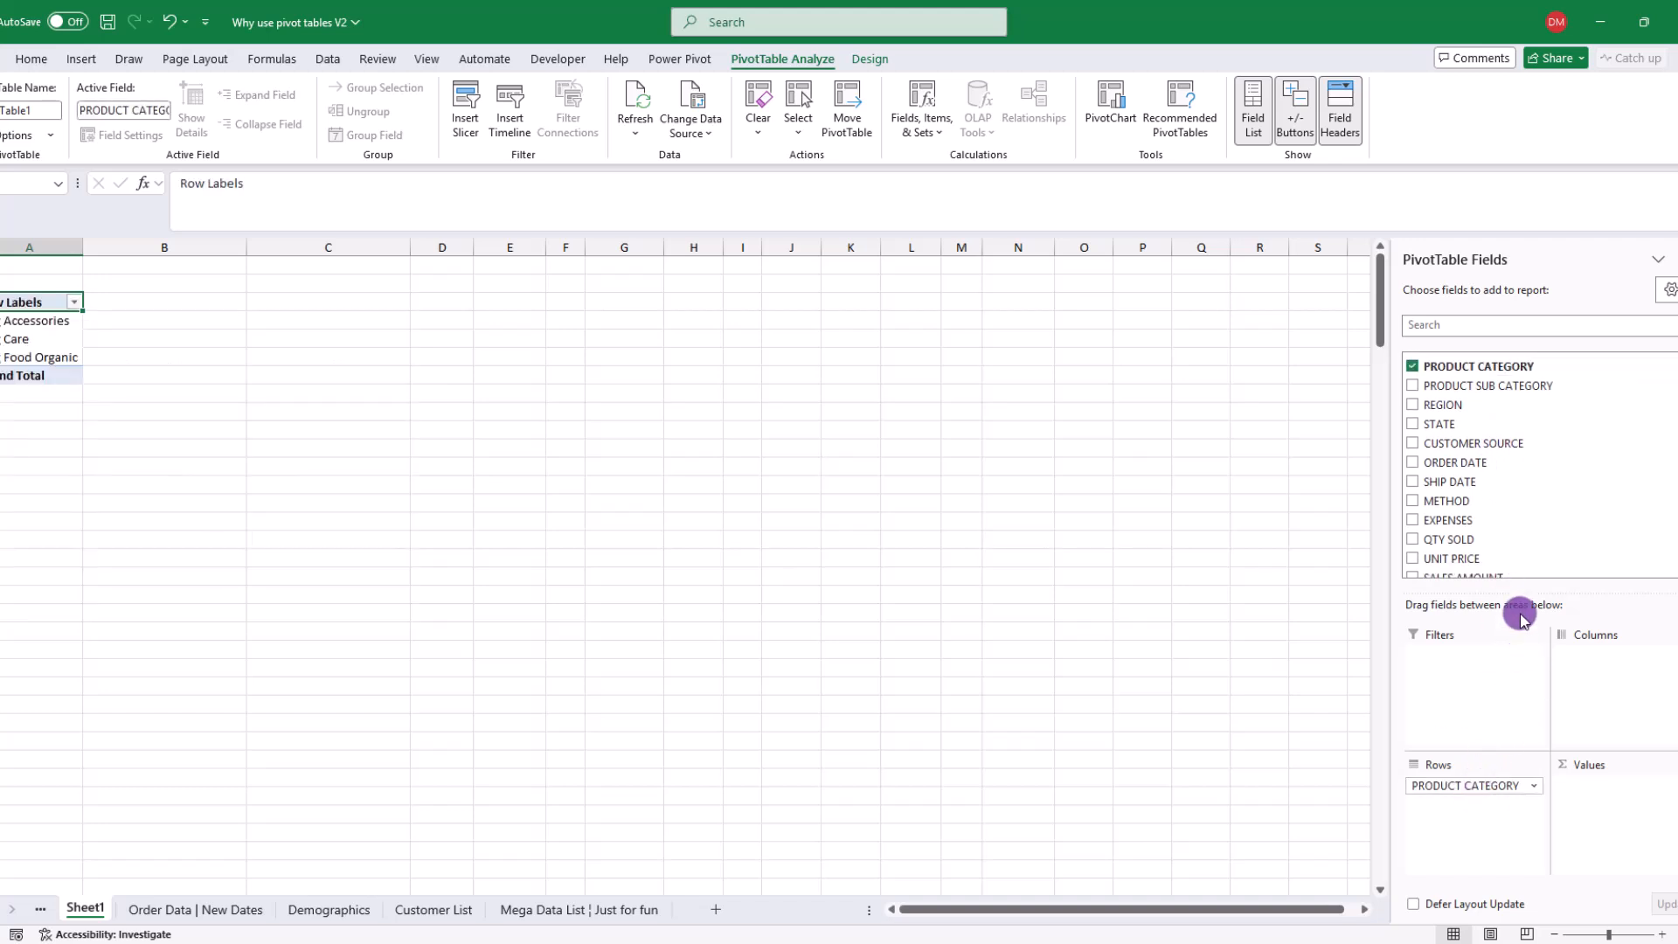
drag(1436, 410, 1630, 684)
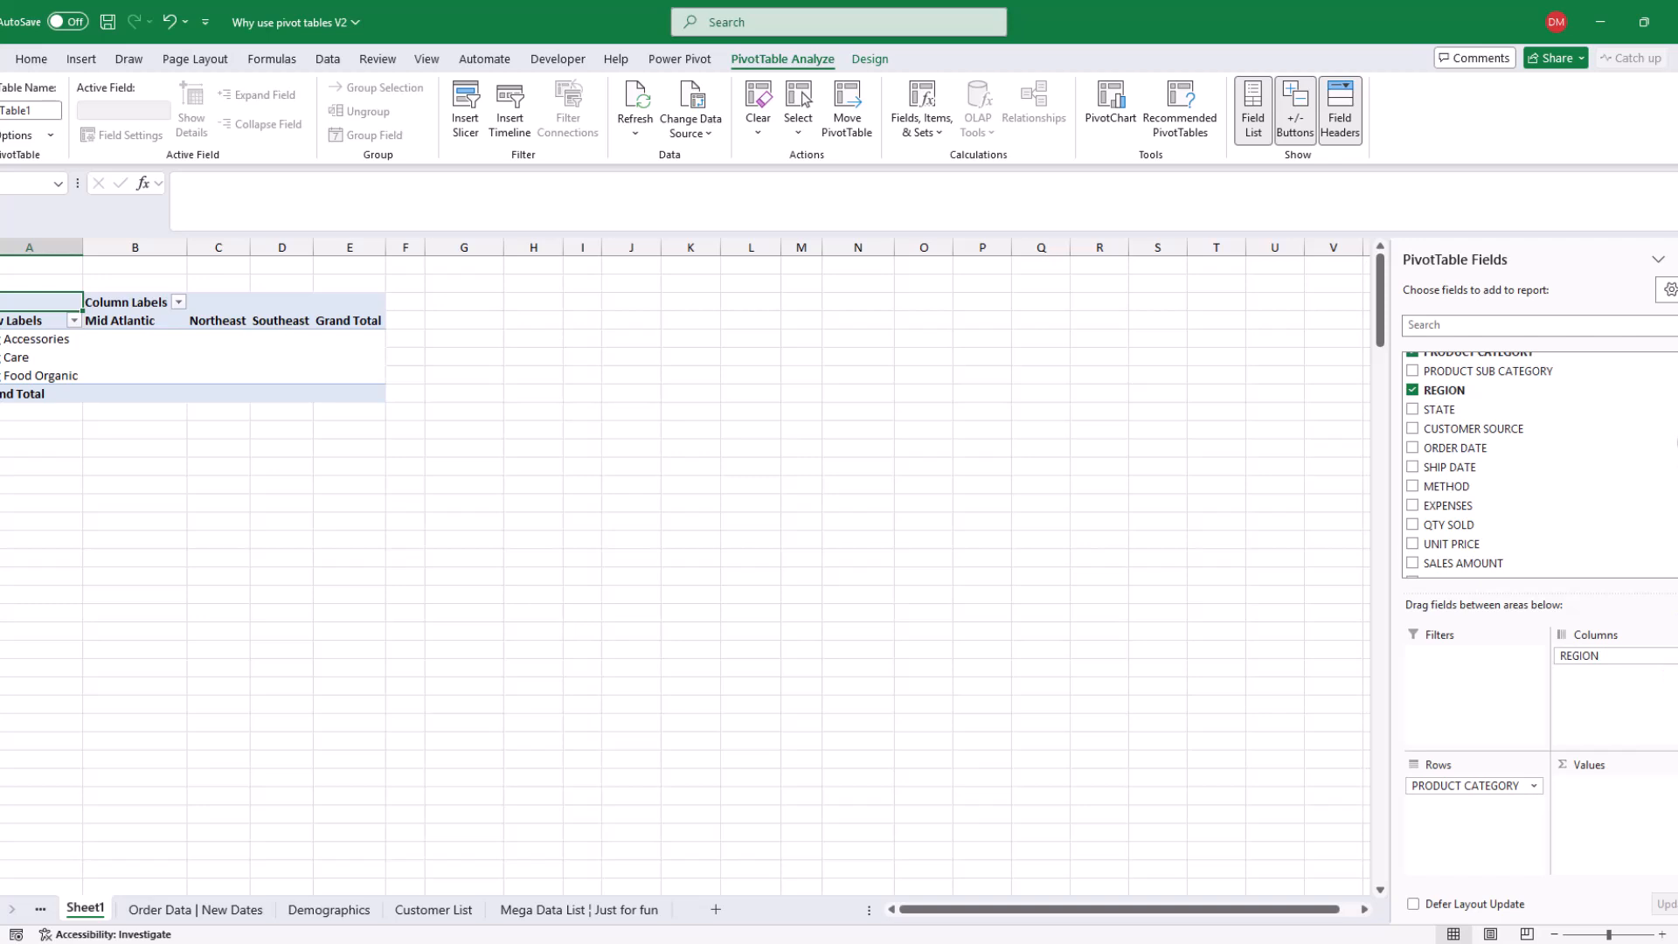
drag(1677, 478, 1667, 517)
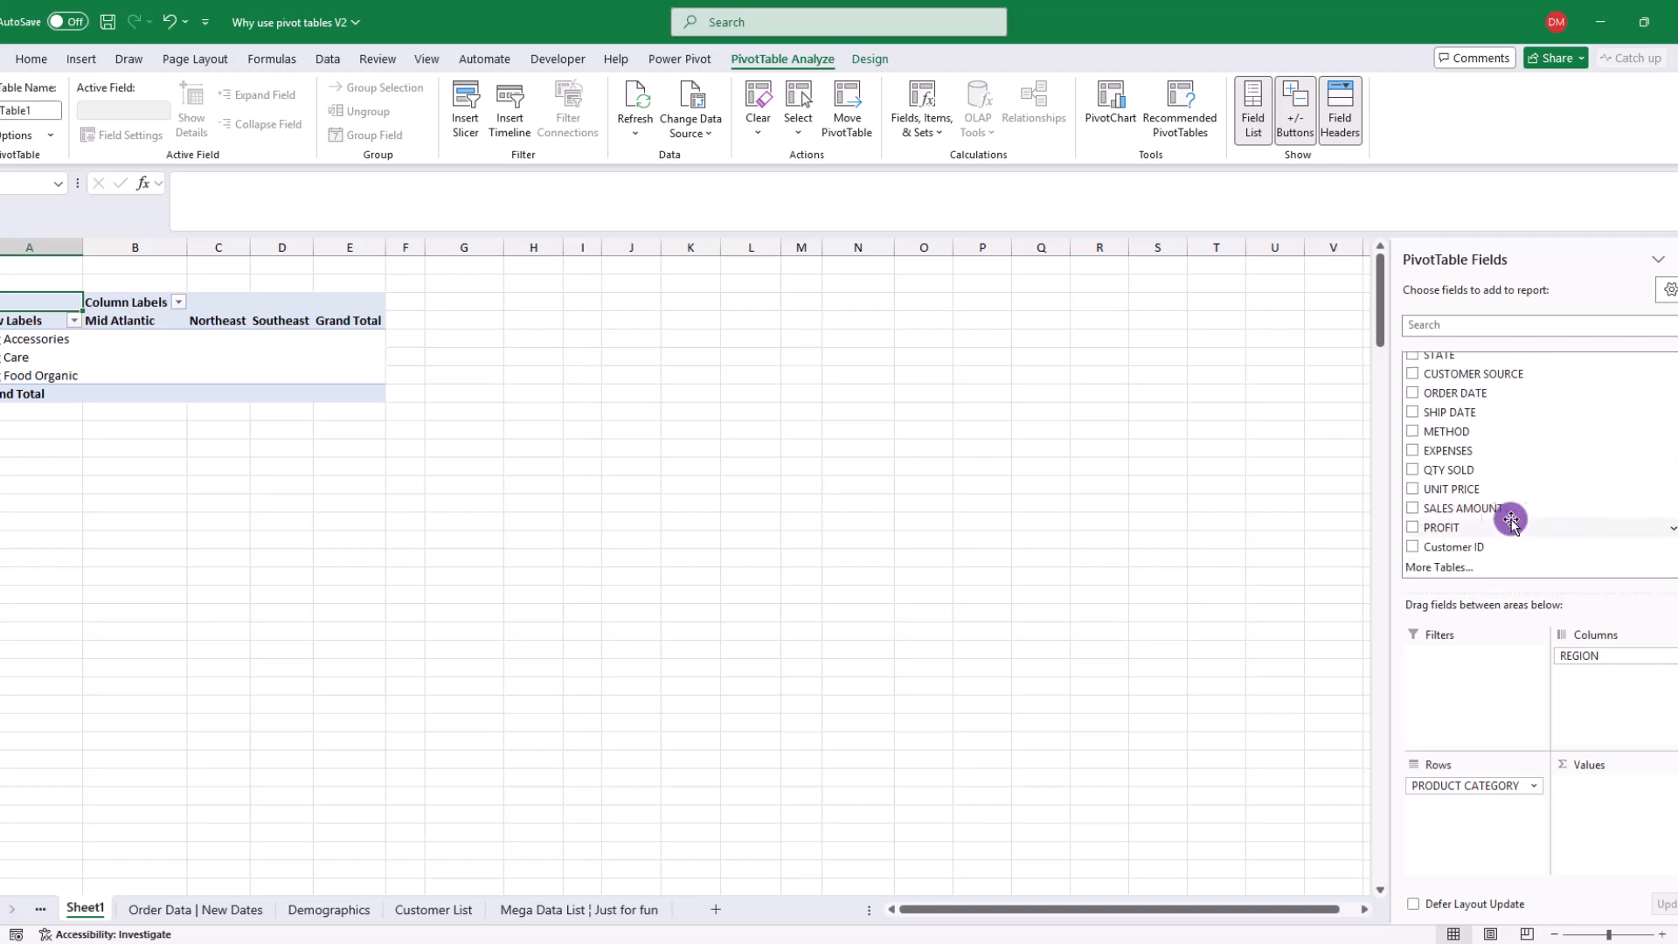
drag(1464, 509, 1618, 792)
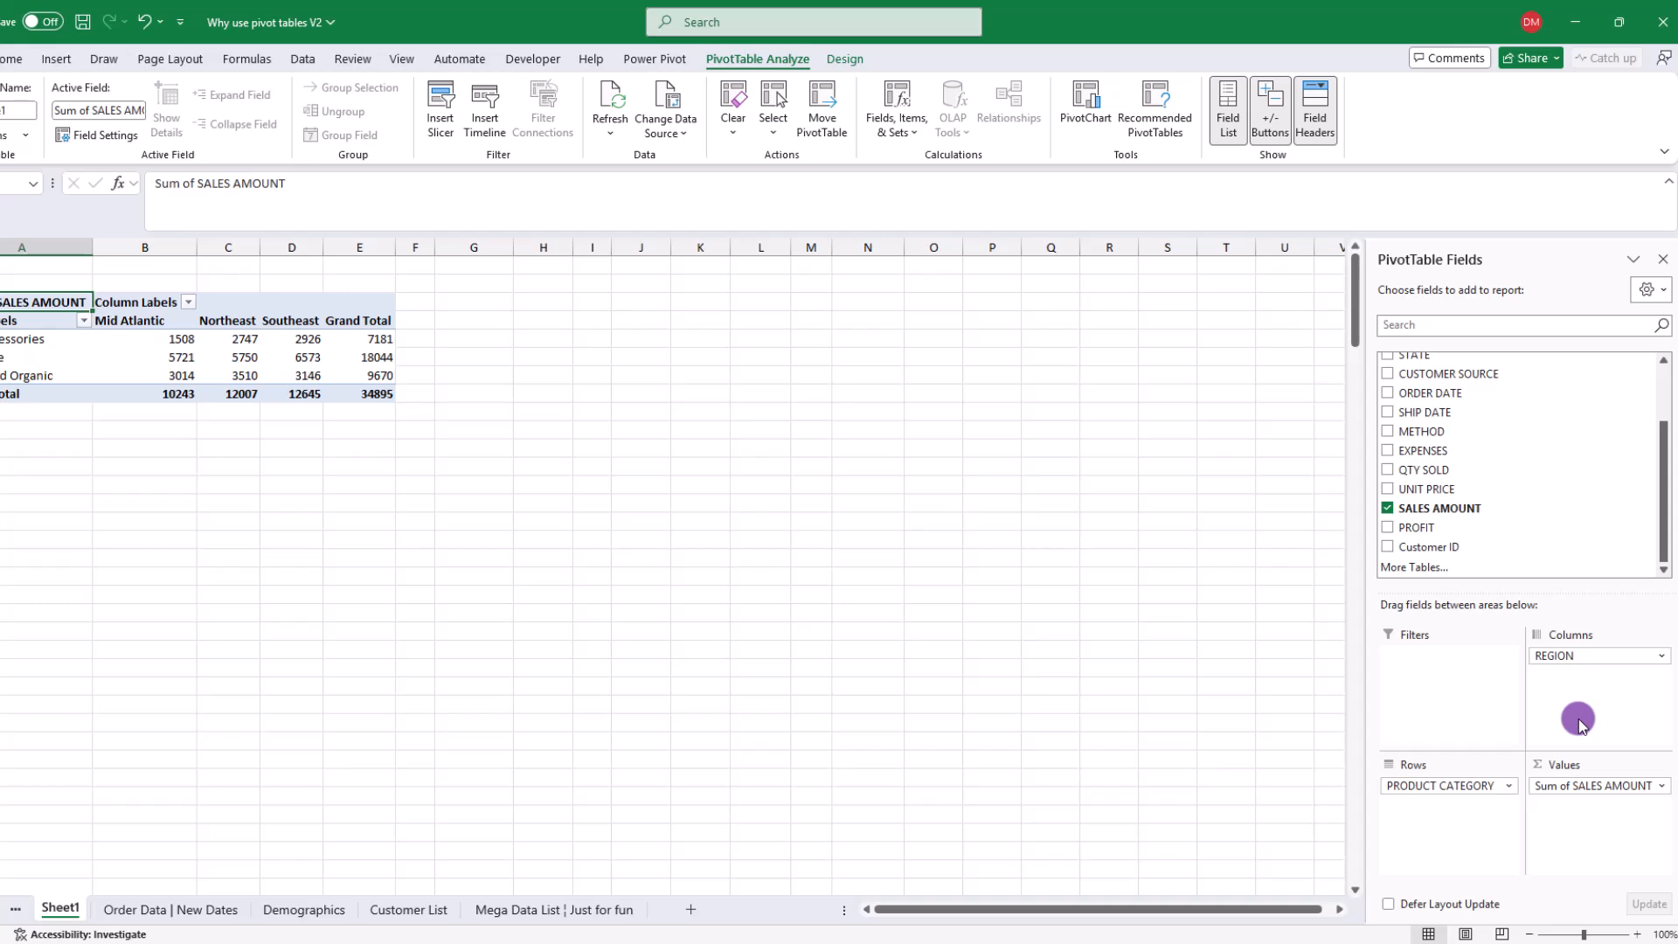
Set the Sum of SALES AMOUNT value field to show values as % of Grand Total
click(1592, 786)
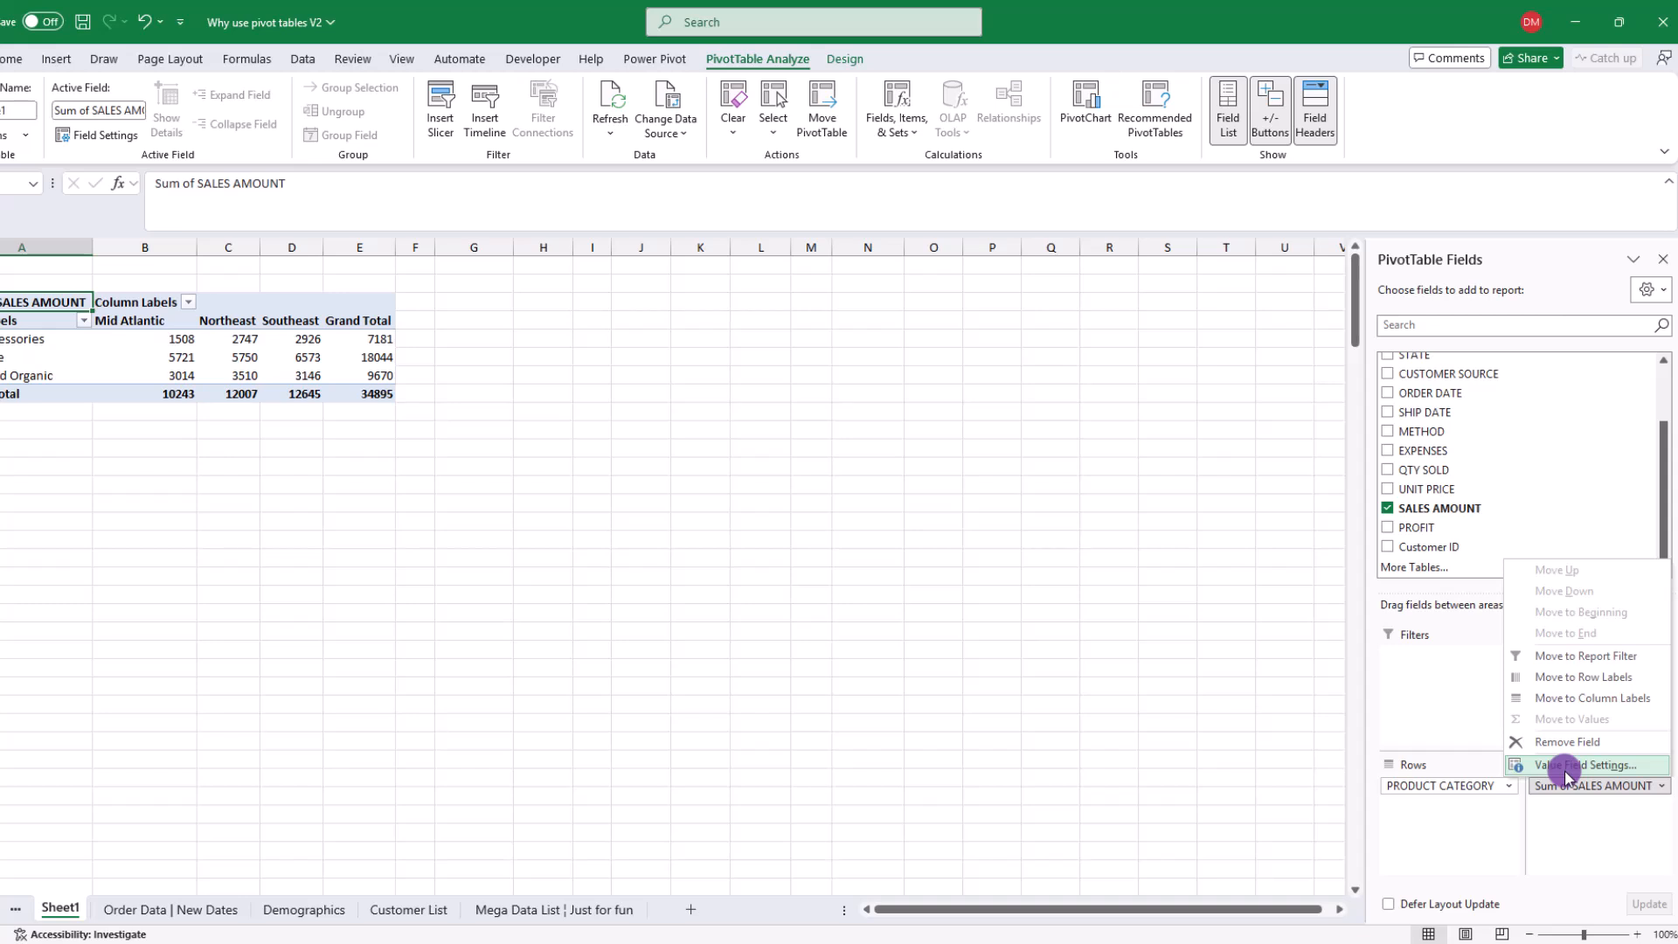
click(1566, 767)
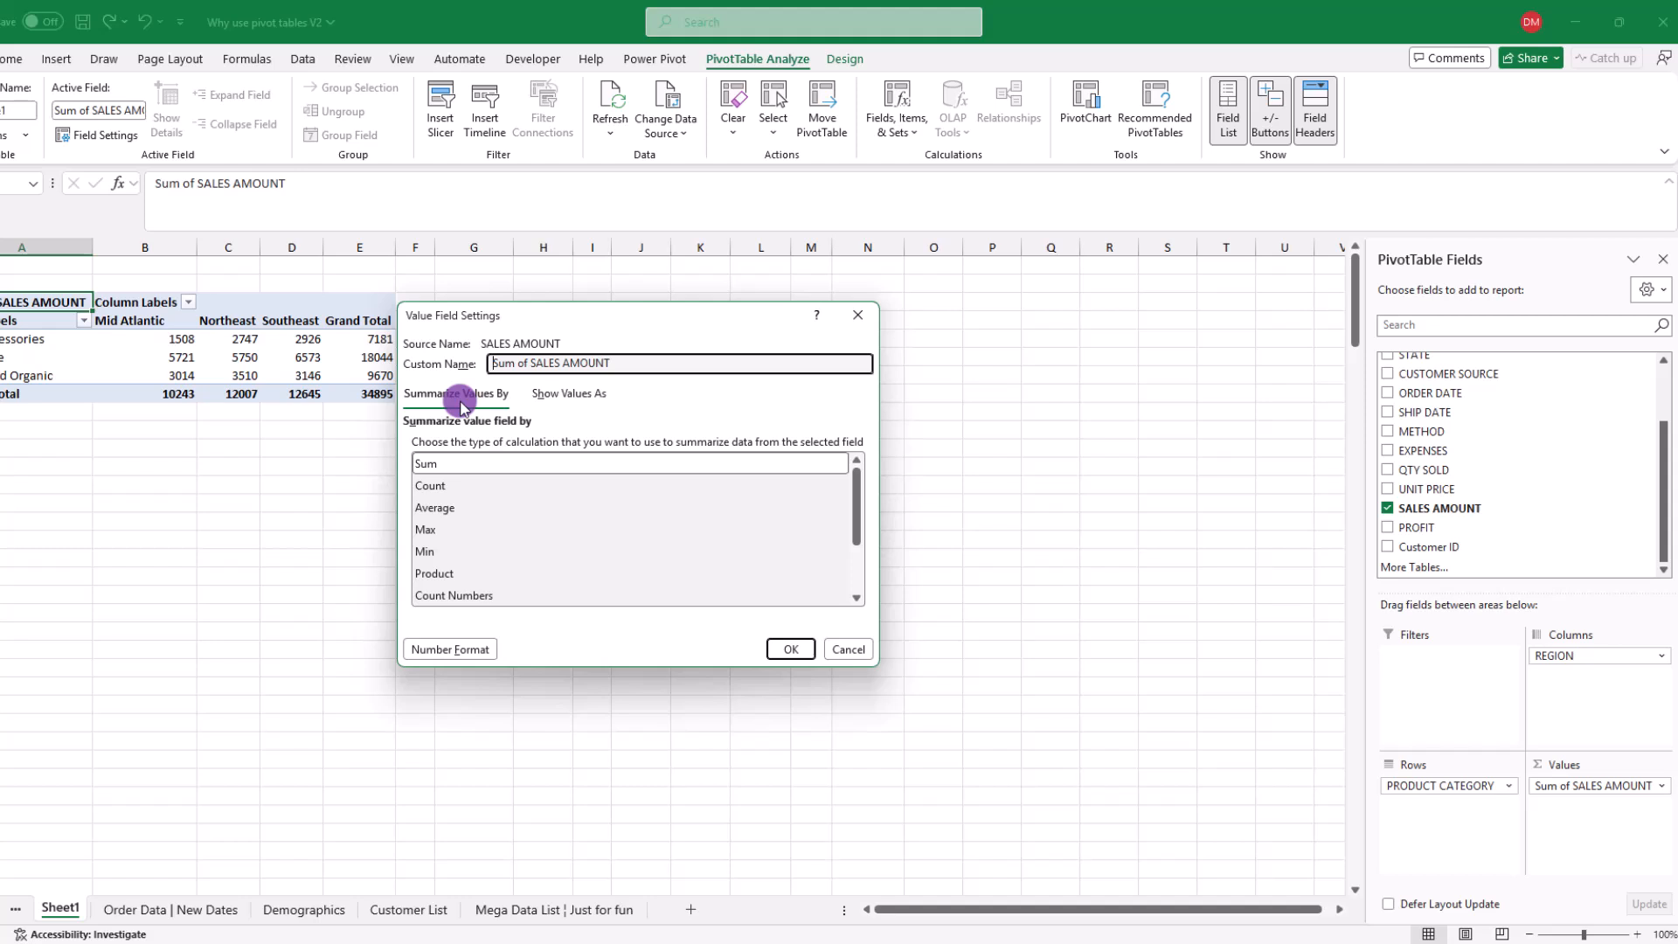
click(577, 395)
click(457, 392)
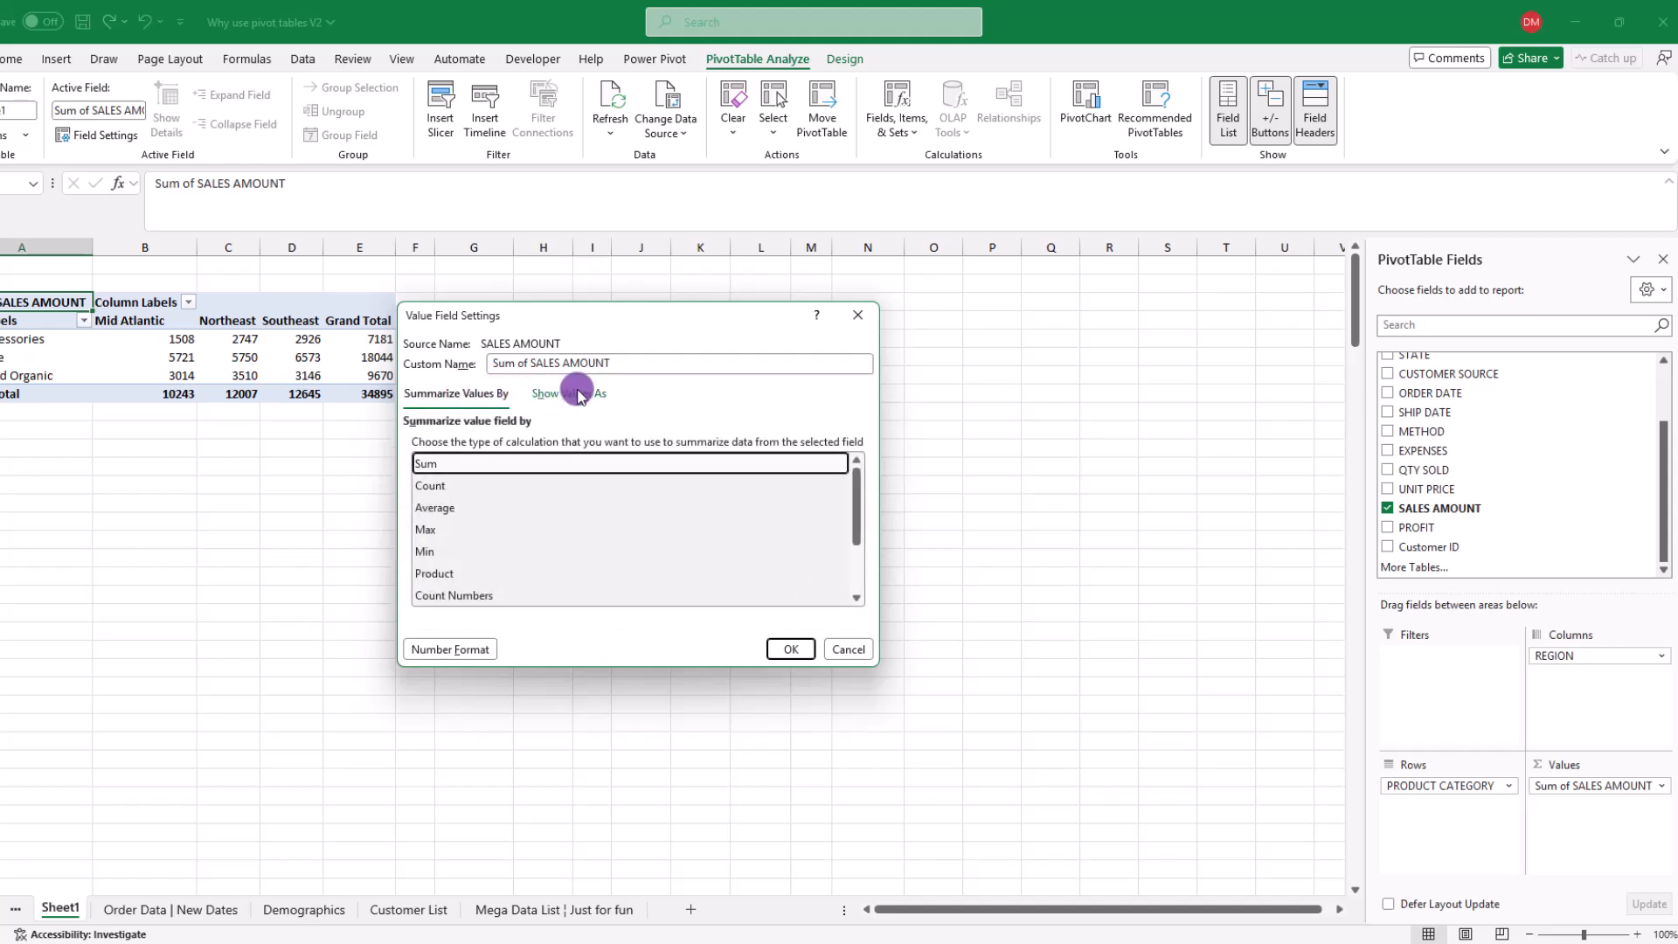
click(575, 393)
click(466, 392)
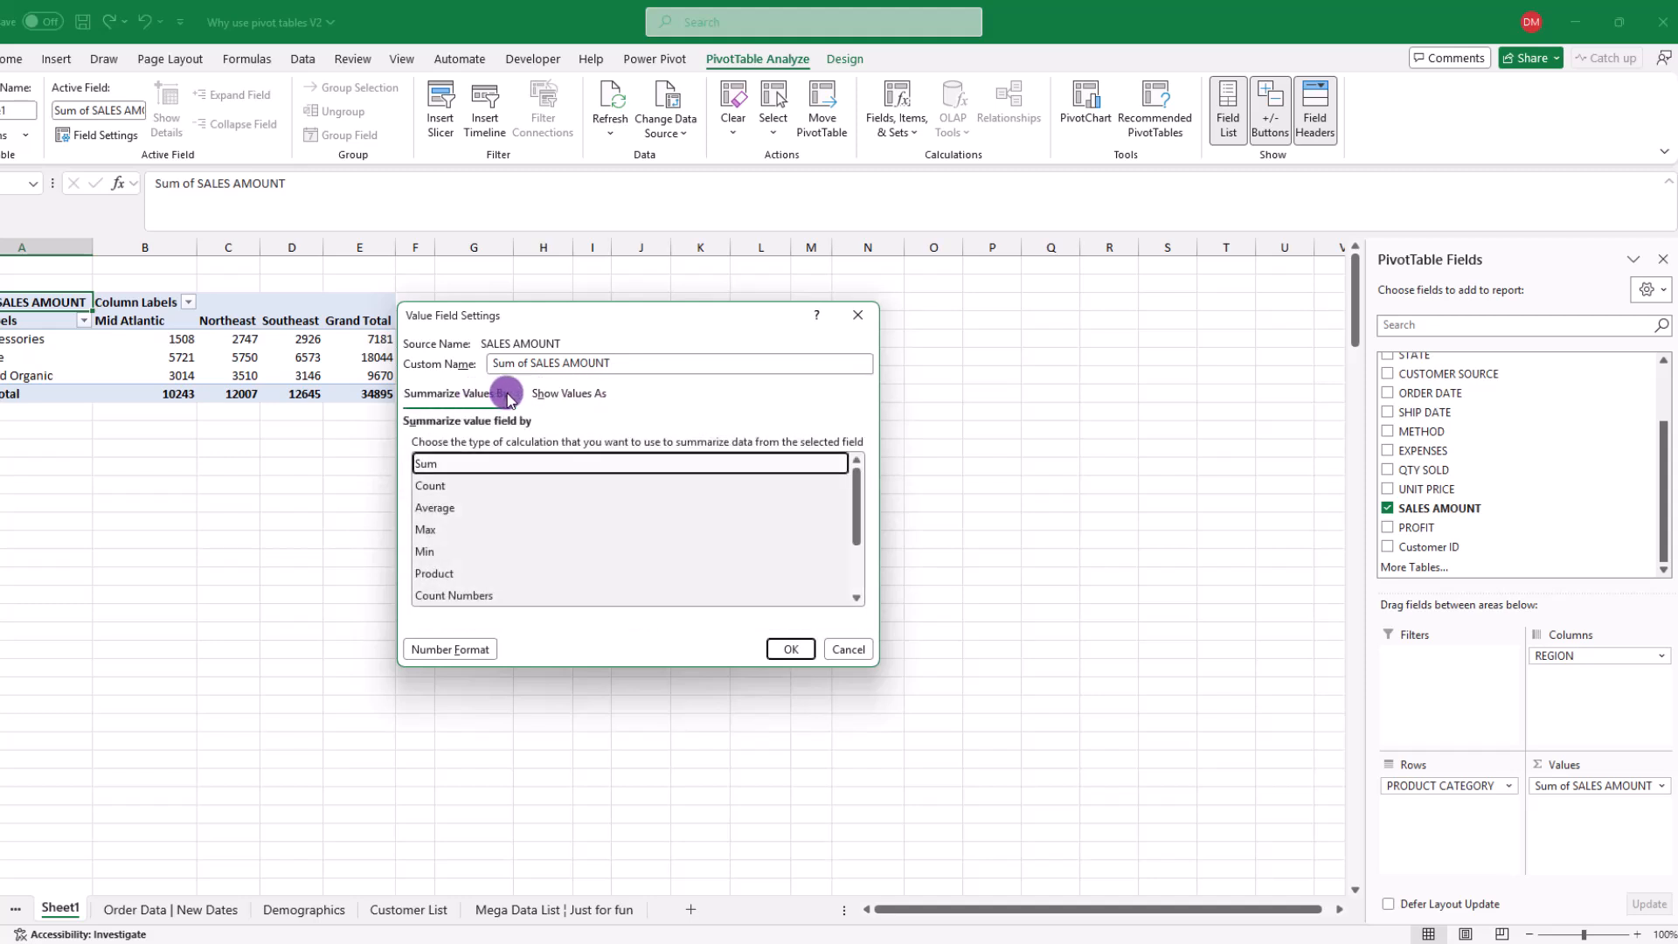
click(577, 395)
click(470, 395)
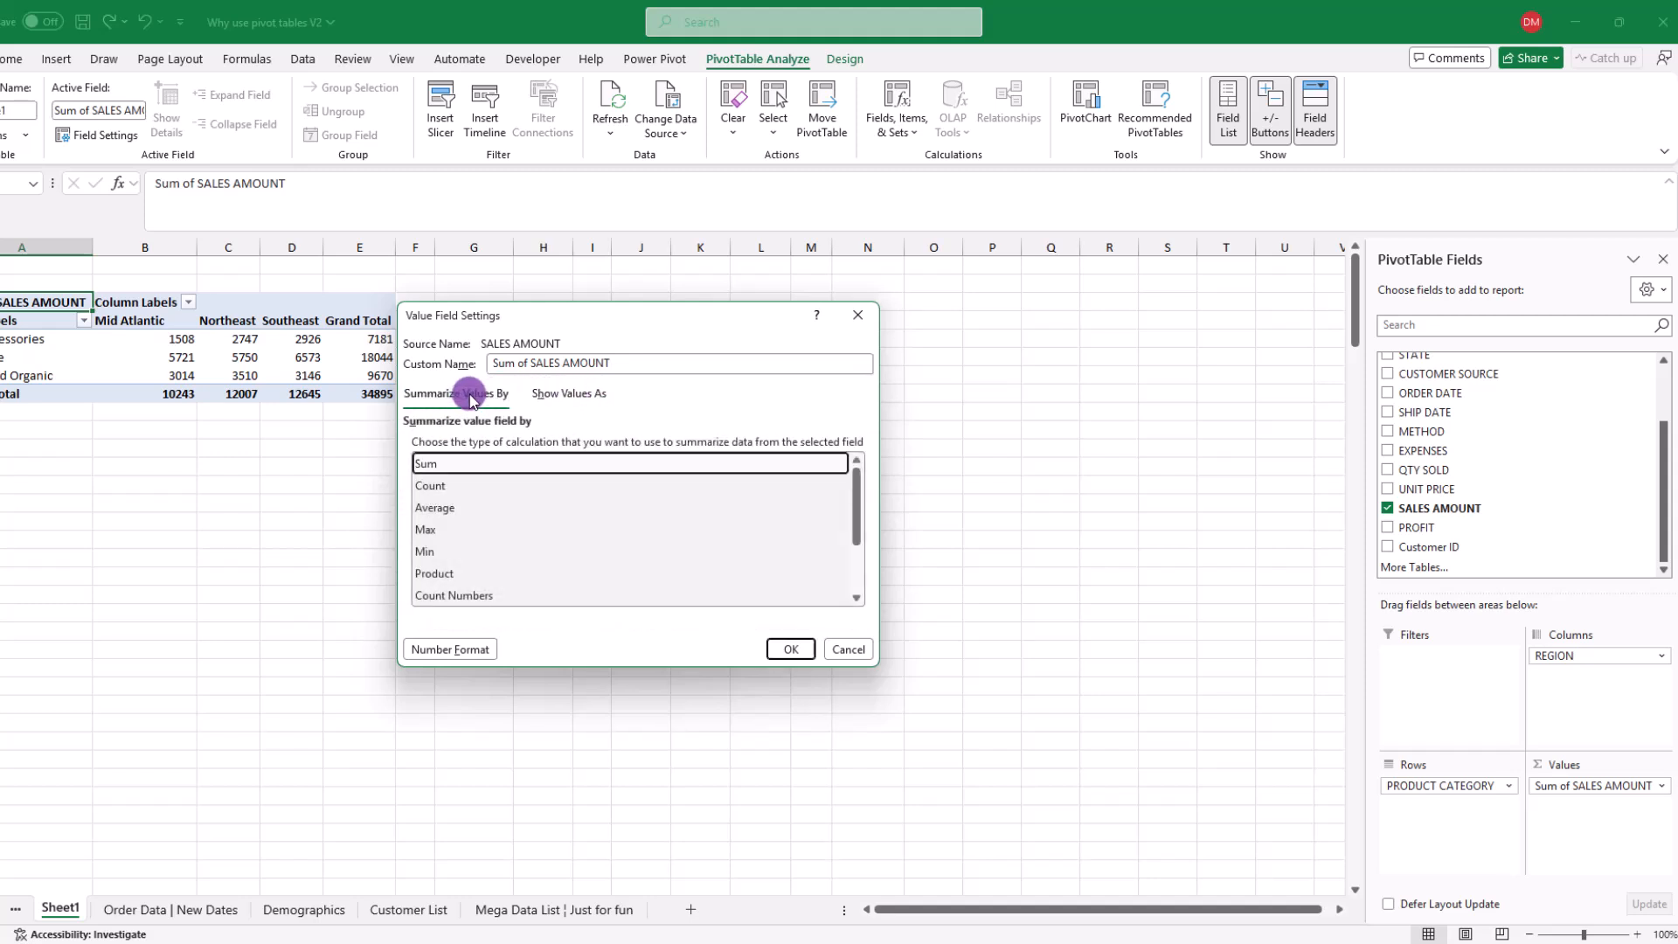
click(584, 405)
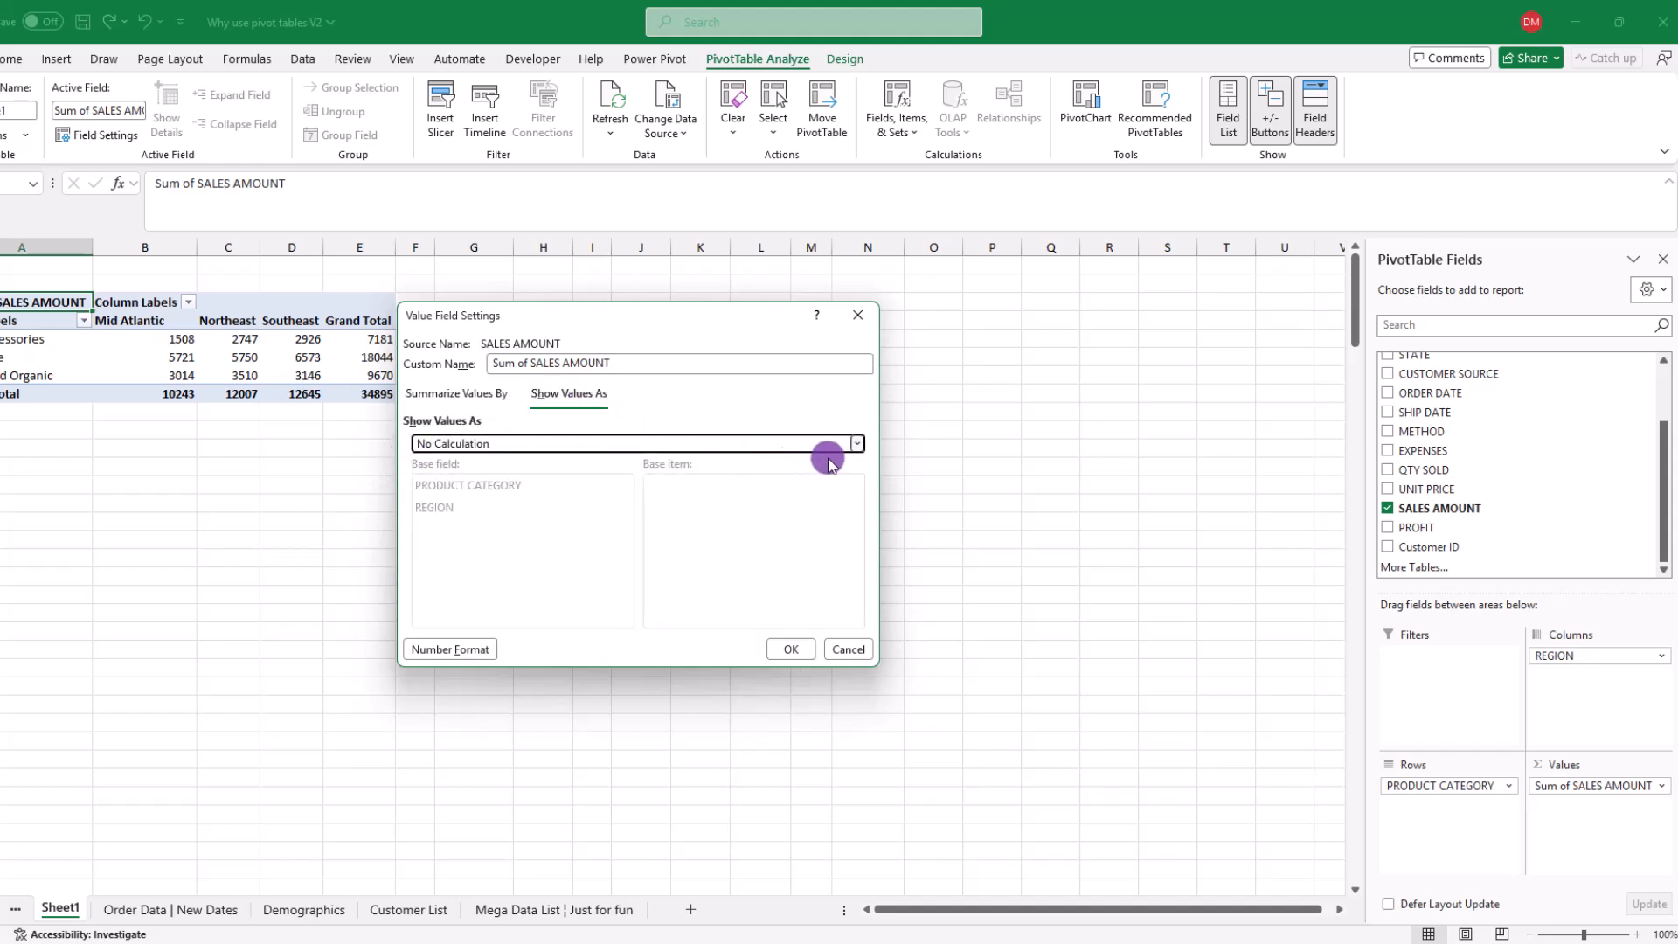
click(857, 444)
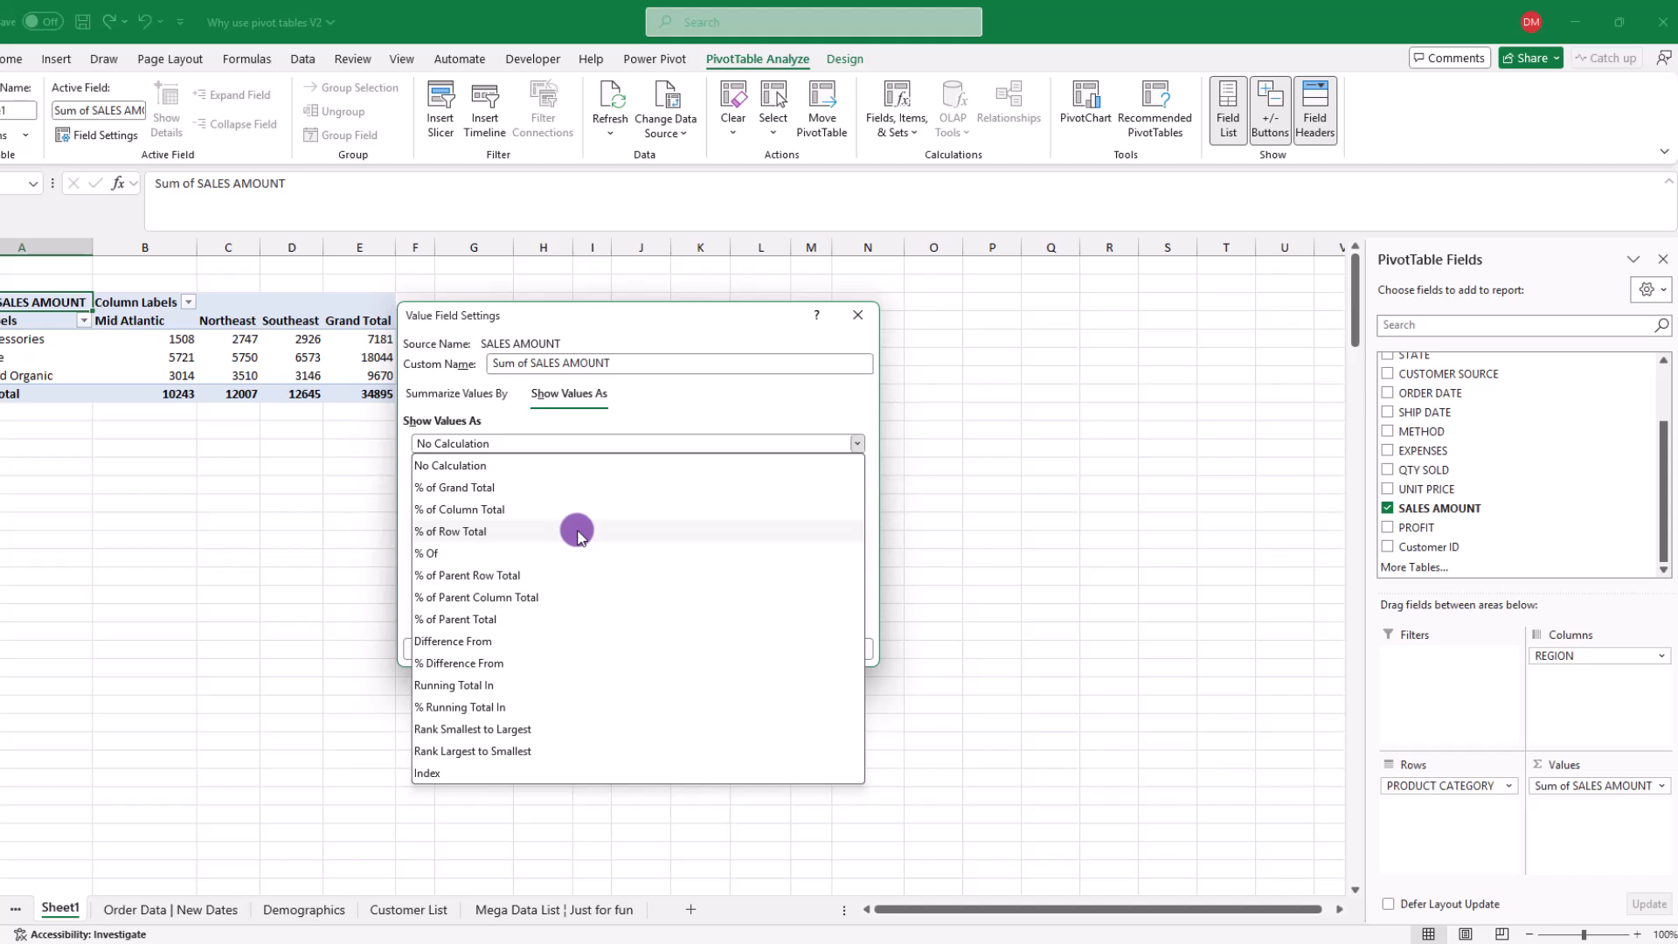
click(468, 488)
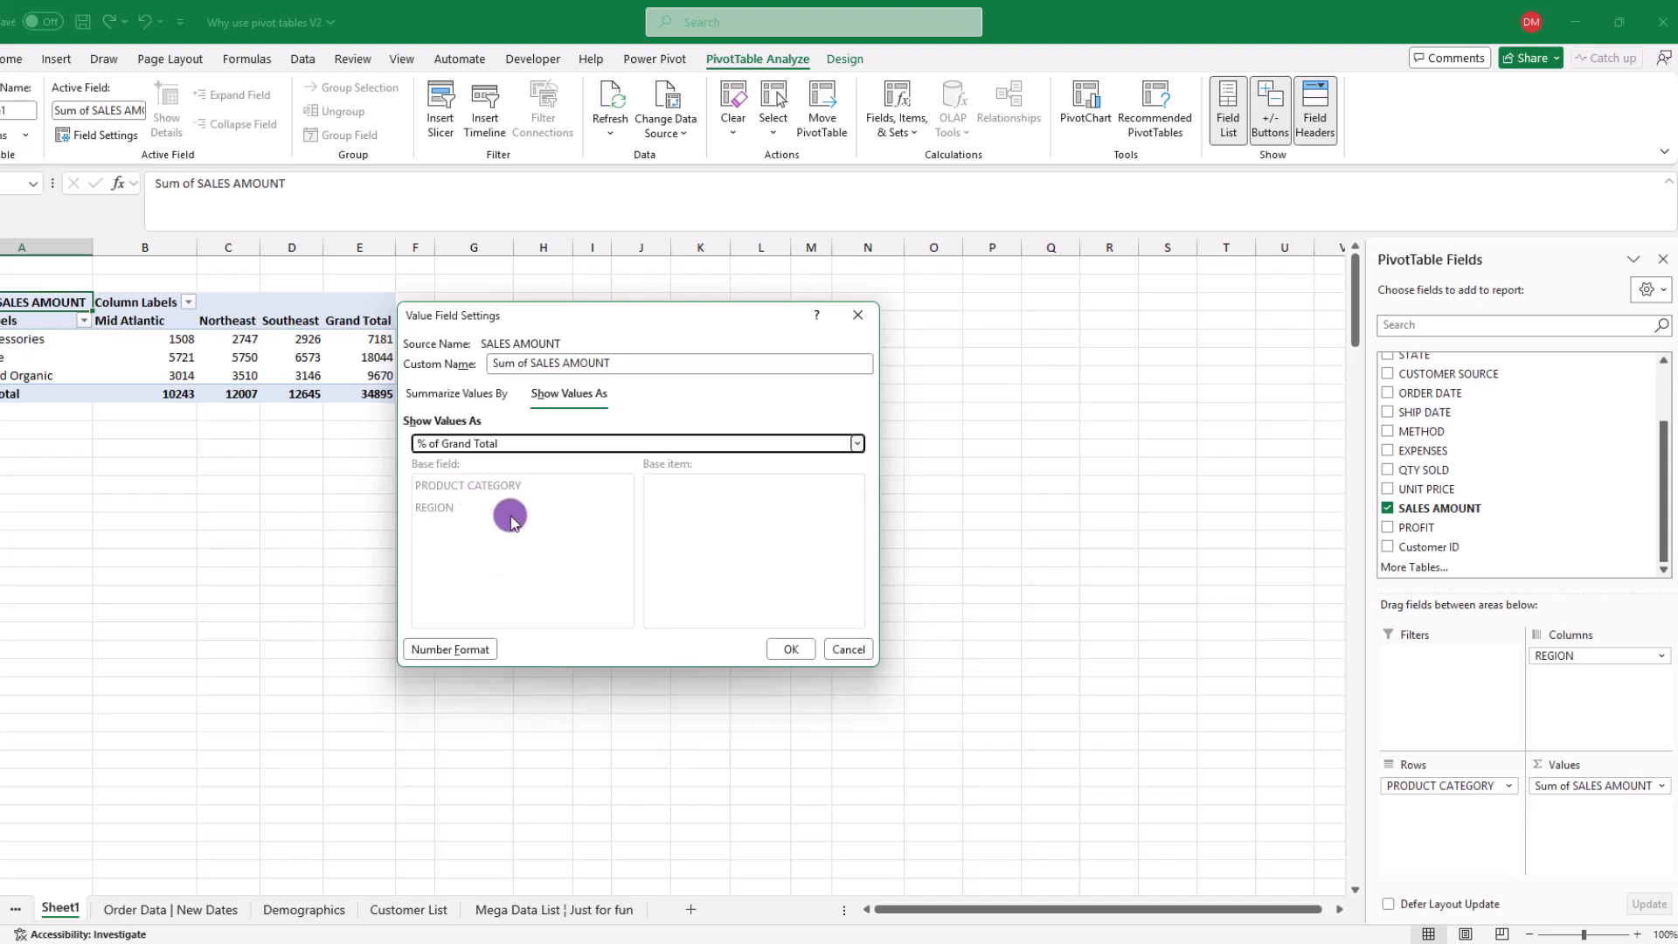
click(814, 650)
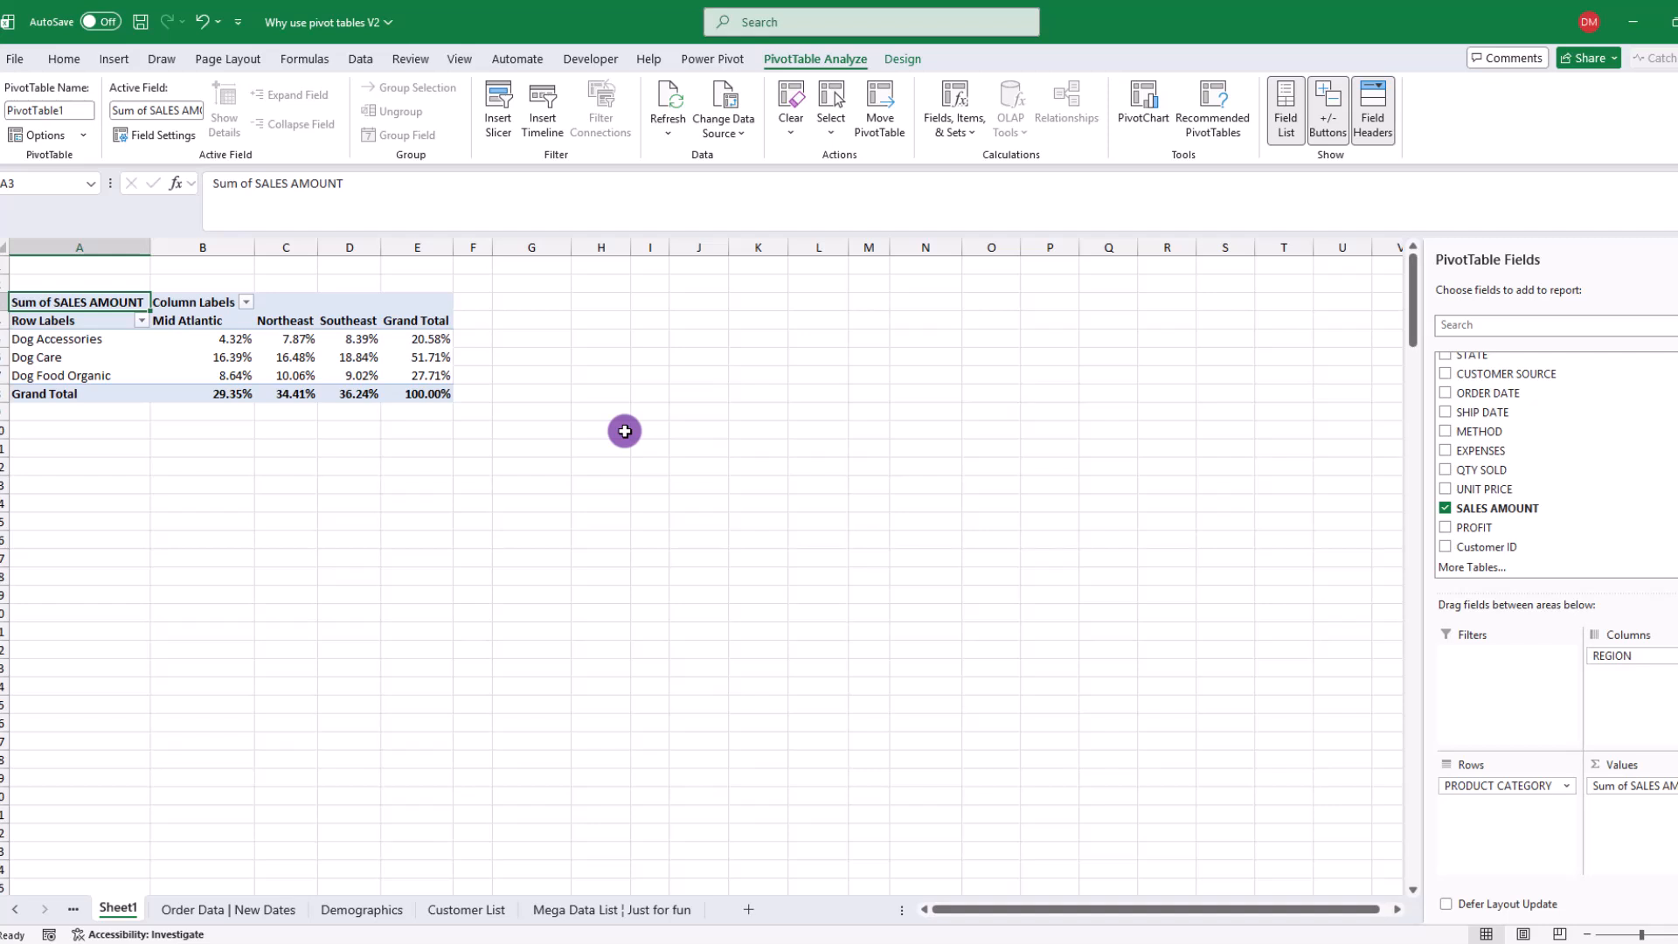
Examine each product category's percentage share of grand total sales, by region and overall
click(358, 360)
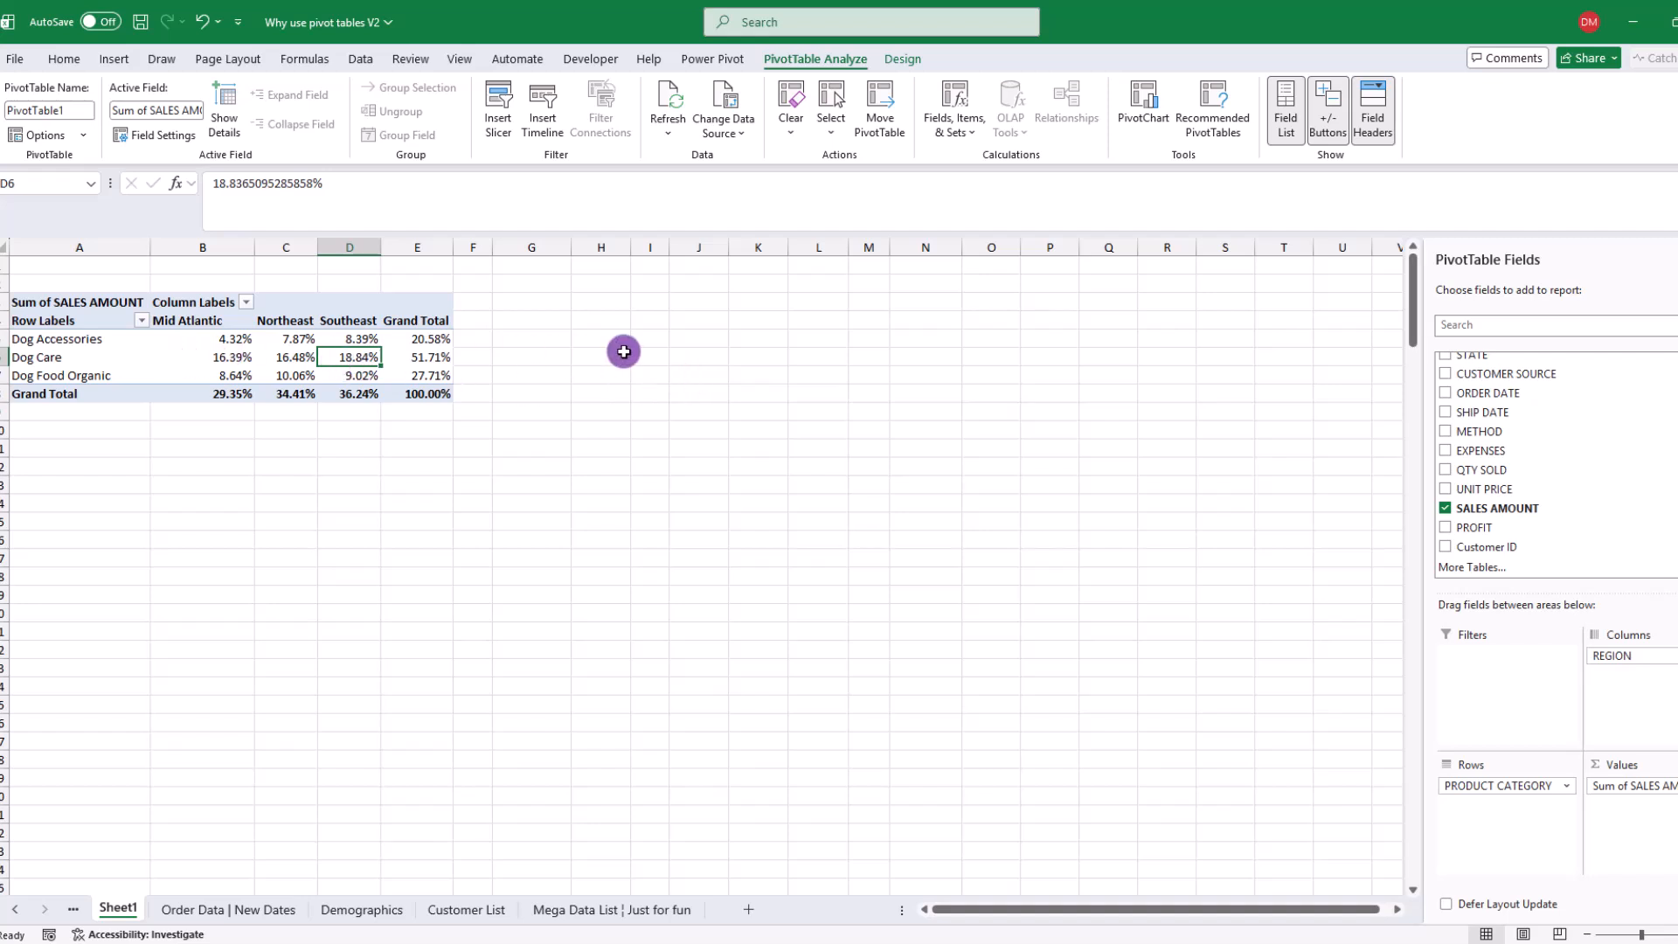
key(Down)
key(Left)
key(Left)
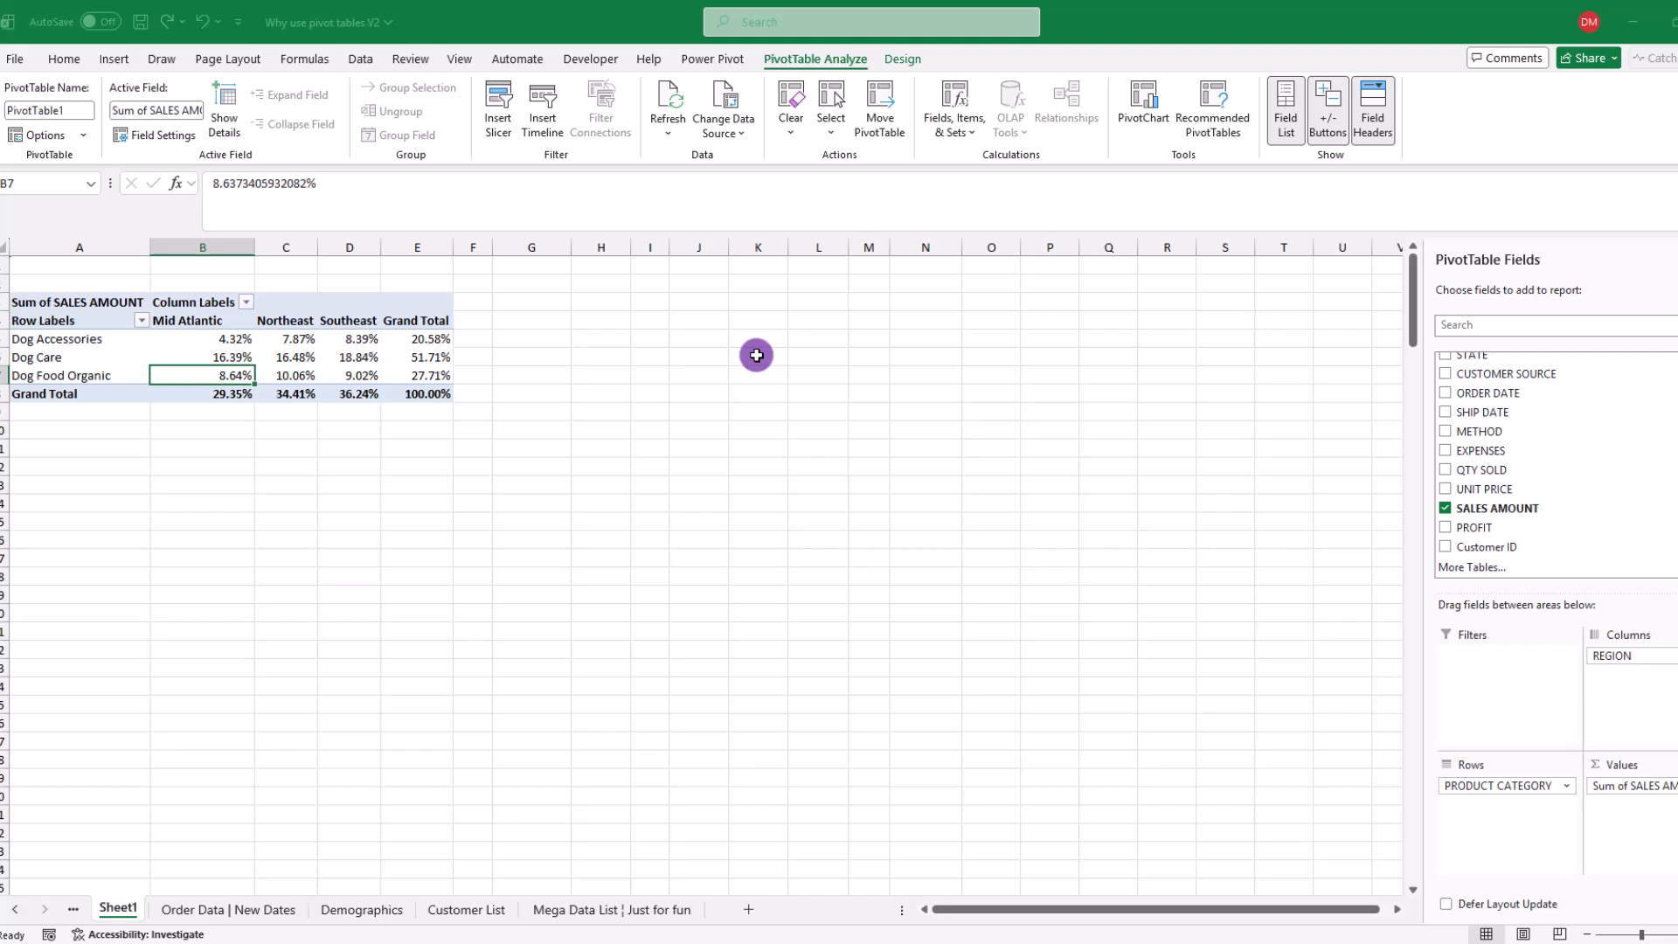
click(437, 353)
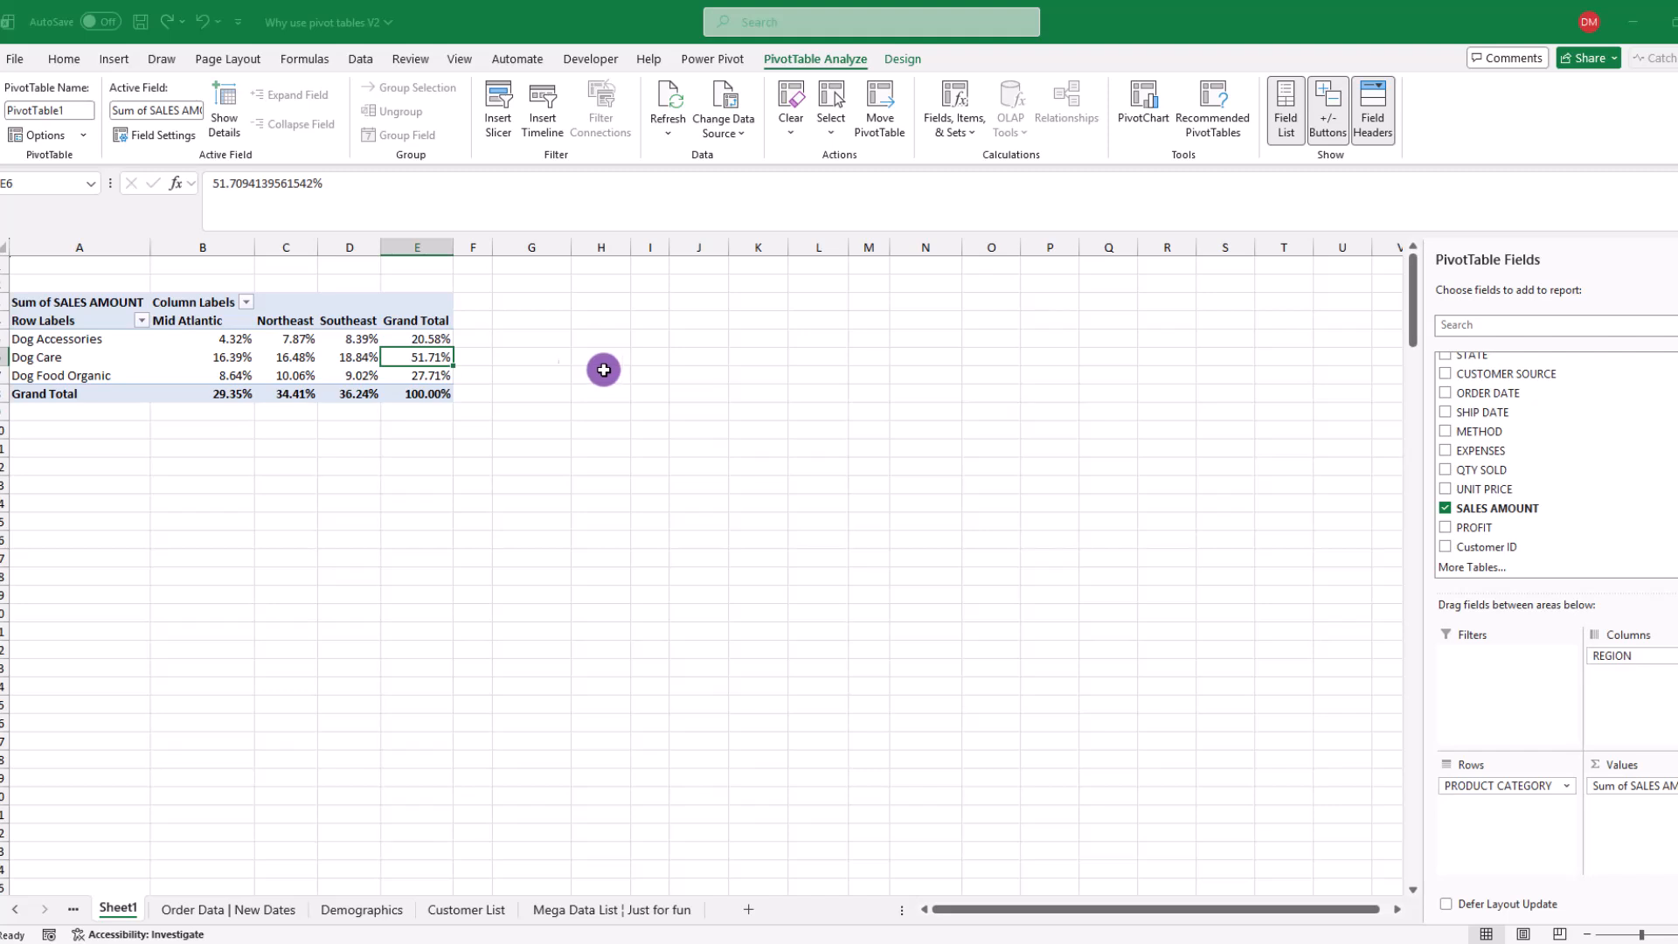
click(242, 344)
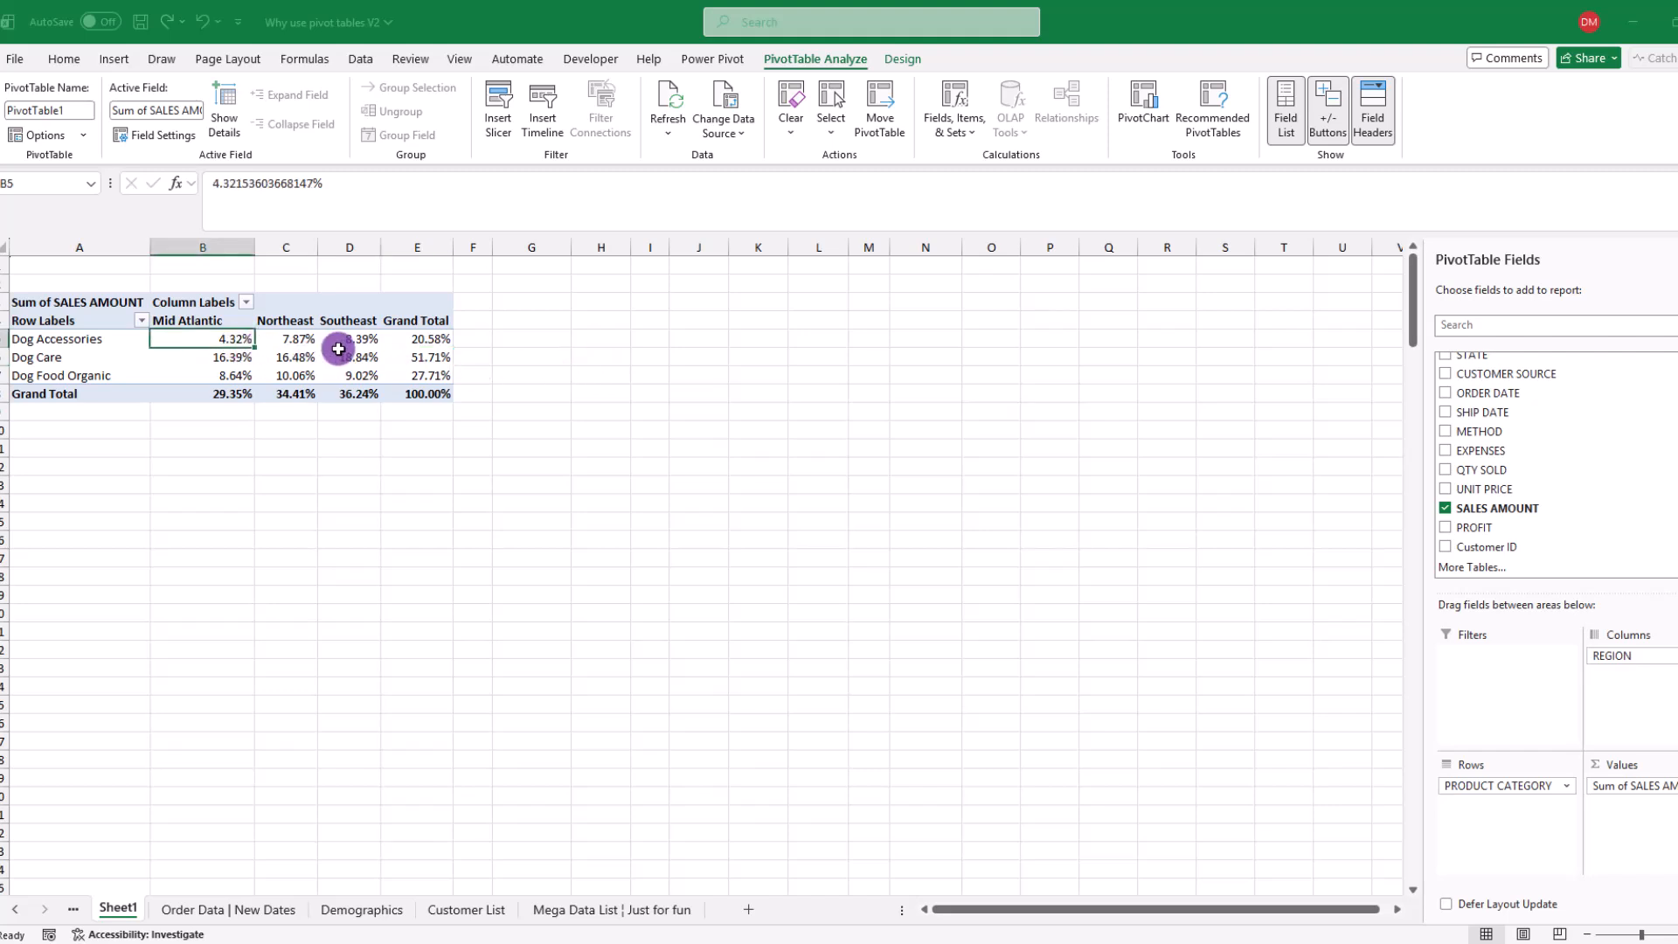
mouse_move(339, 349)
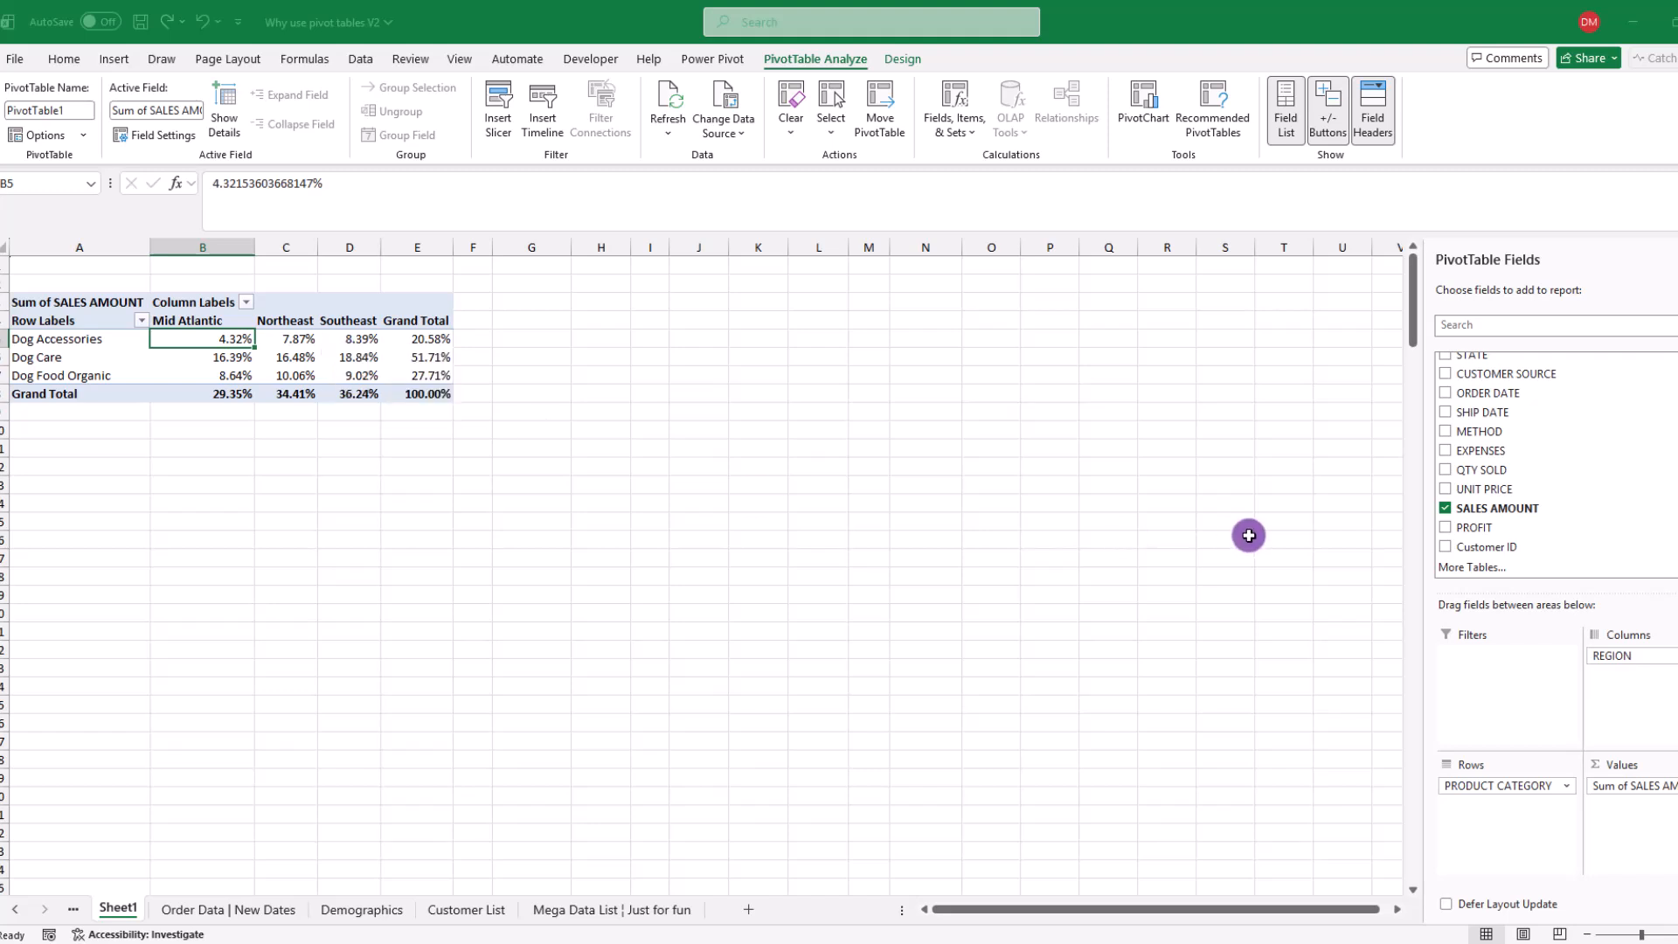
Move REGION into Rows above PRODUCT CATEGORY, add SALES AMOUNT to Values again as a plain sum, and compare it with the percentages
drag(1634, 655, 1503, 780)
drag(1485, 513, 1651, 784)
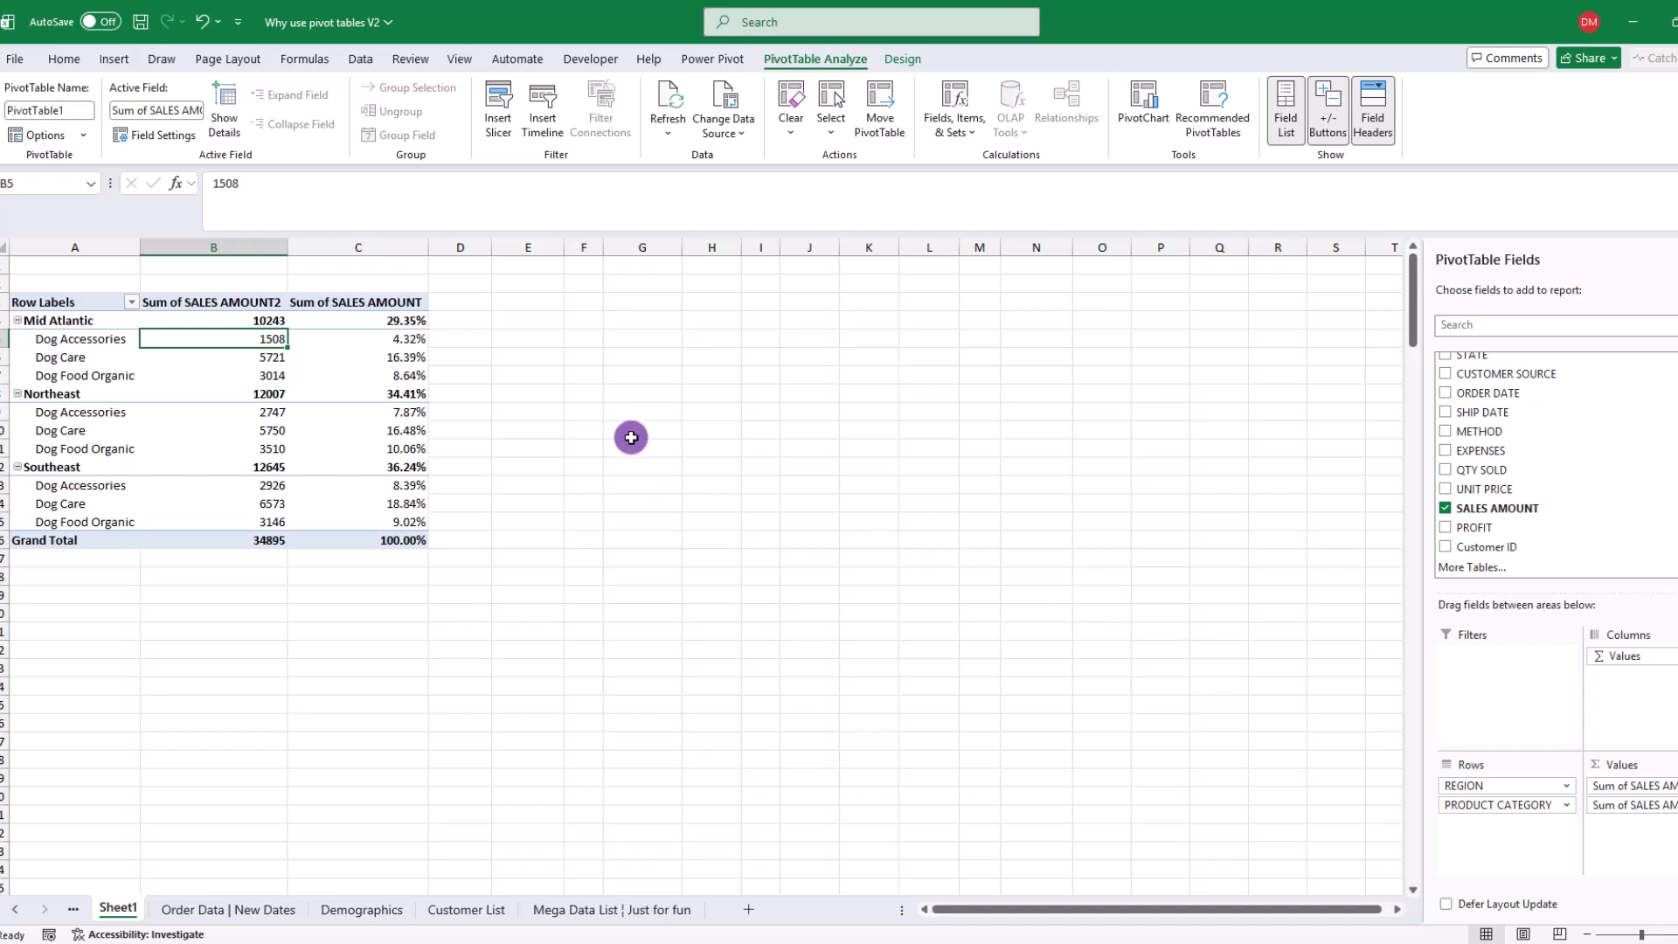
click(211, 295)
click(387, 305)
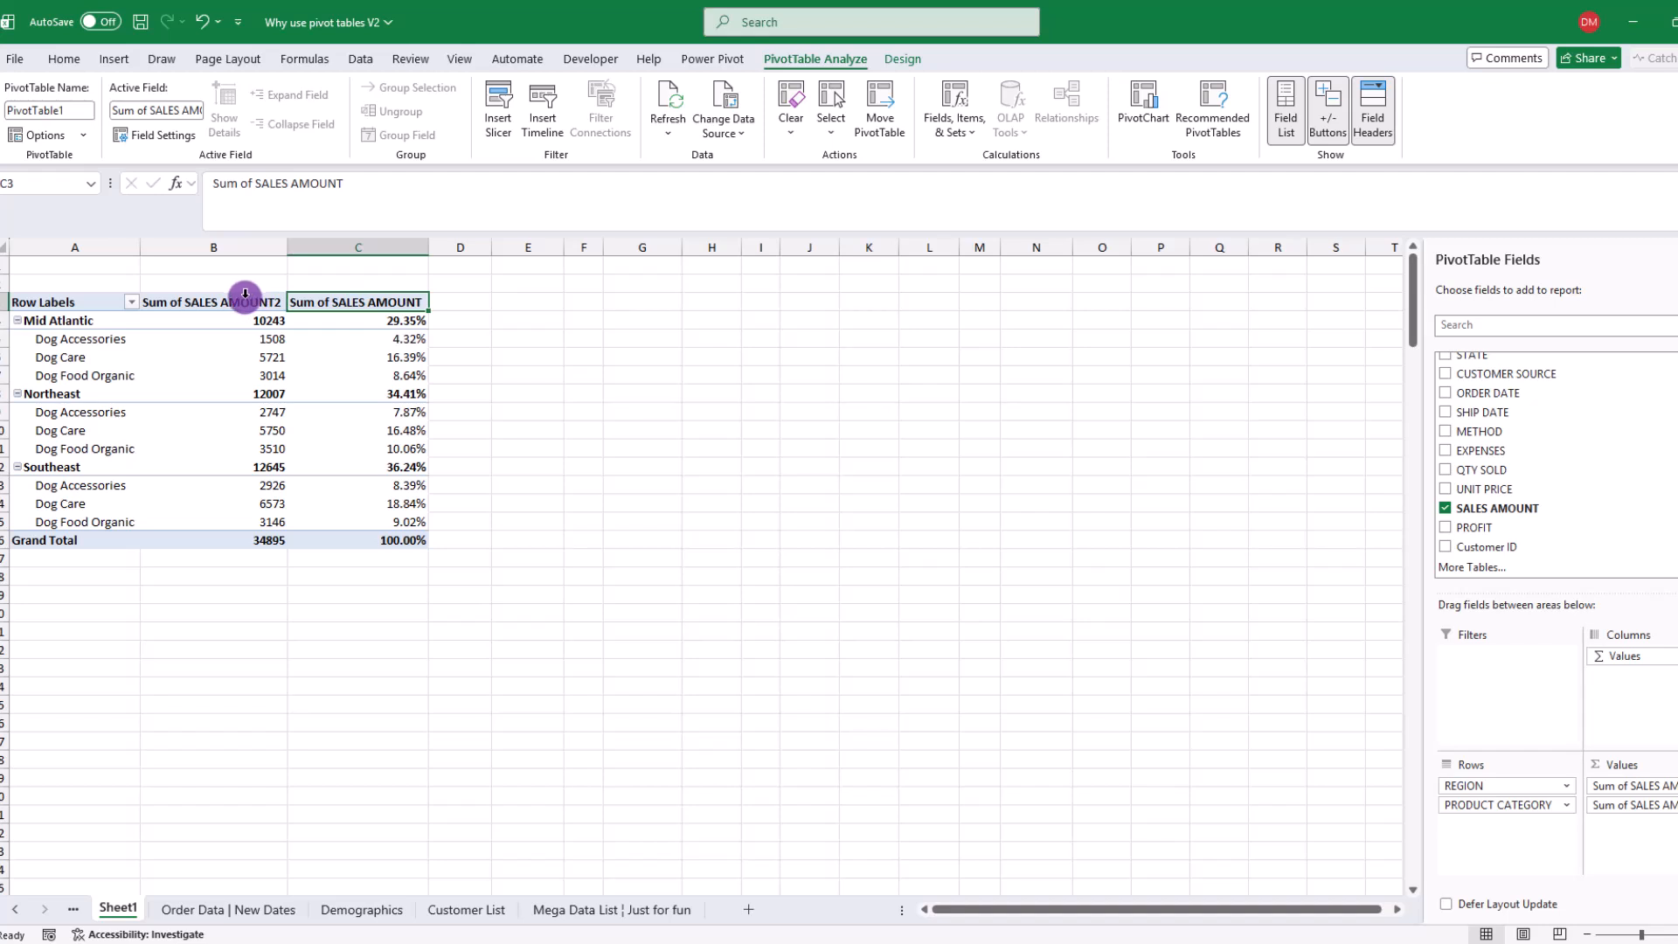
drag(276, 322, 272, 532)
click(266, 324)
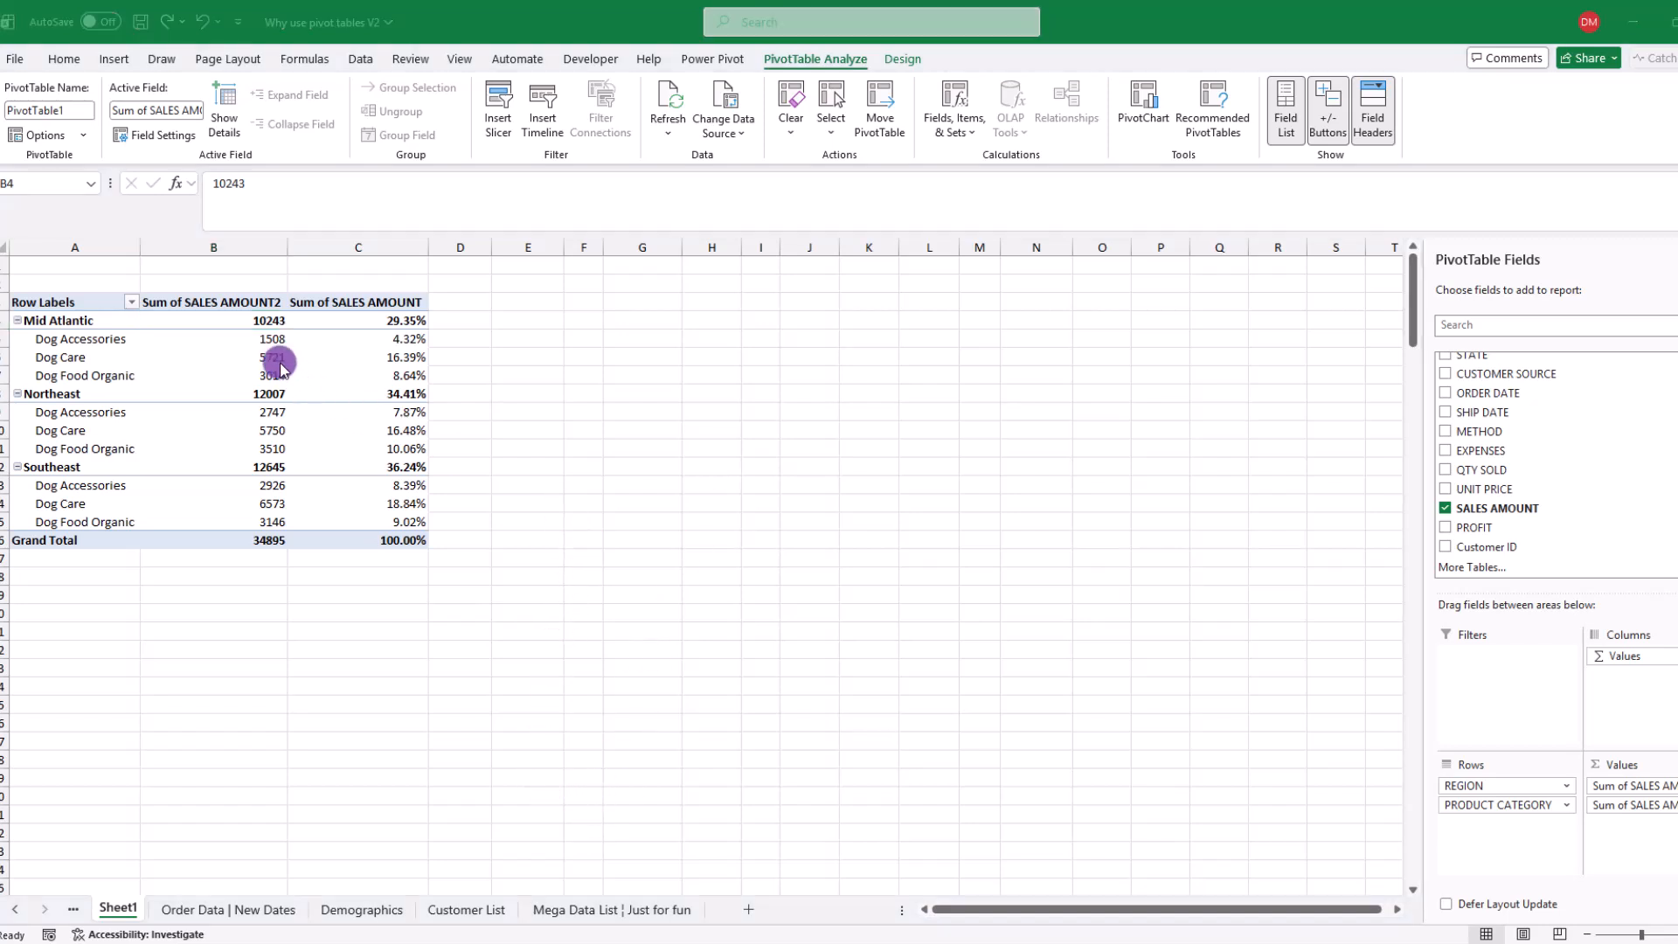
click(271, 321)
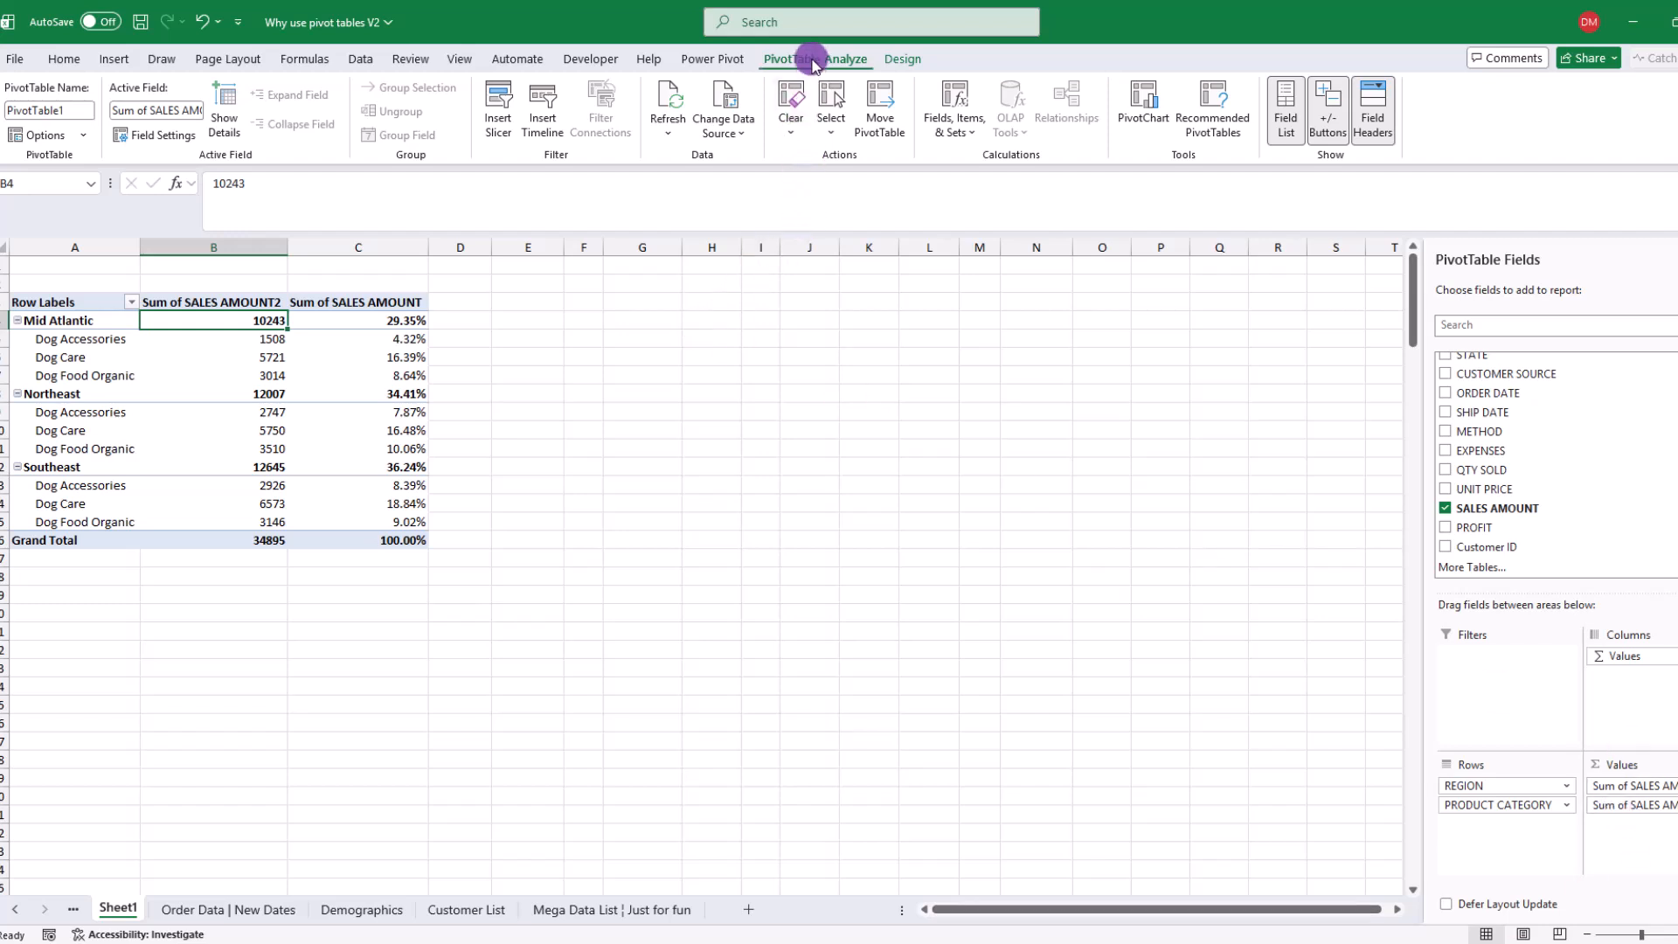
Clear the whole report and rebuild it with PRODUCT SUB CATEGORY in Rows, REGION in Columns and SALES AMOUNT summed in Values
click(796, 136)
click(807, 161)
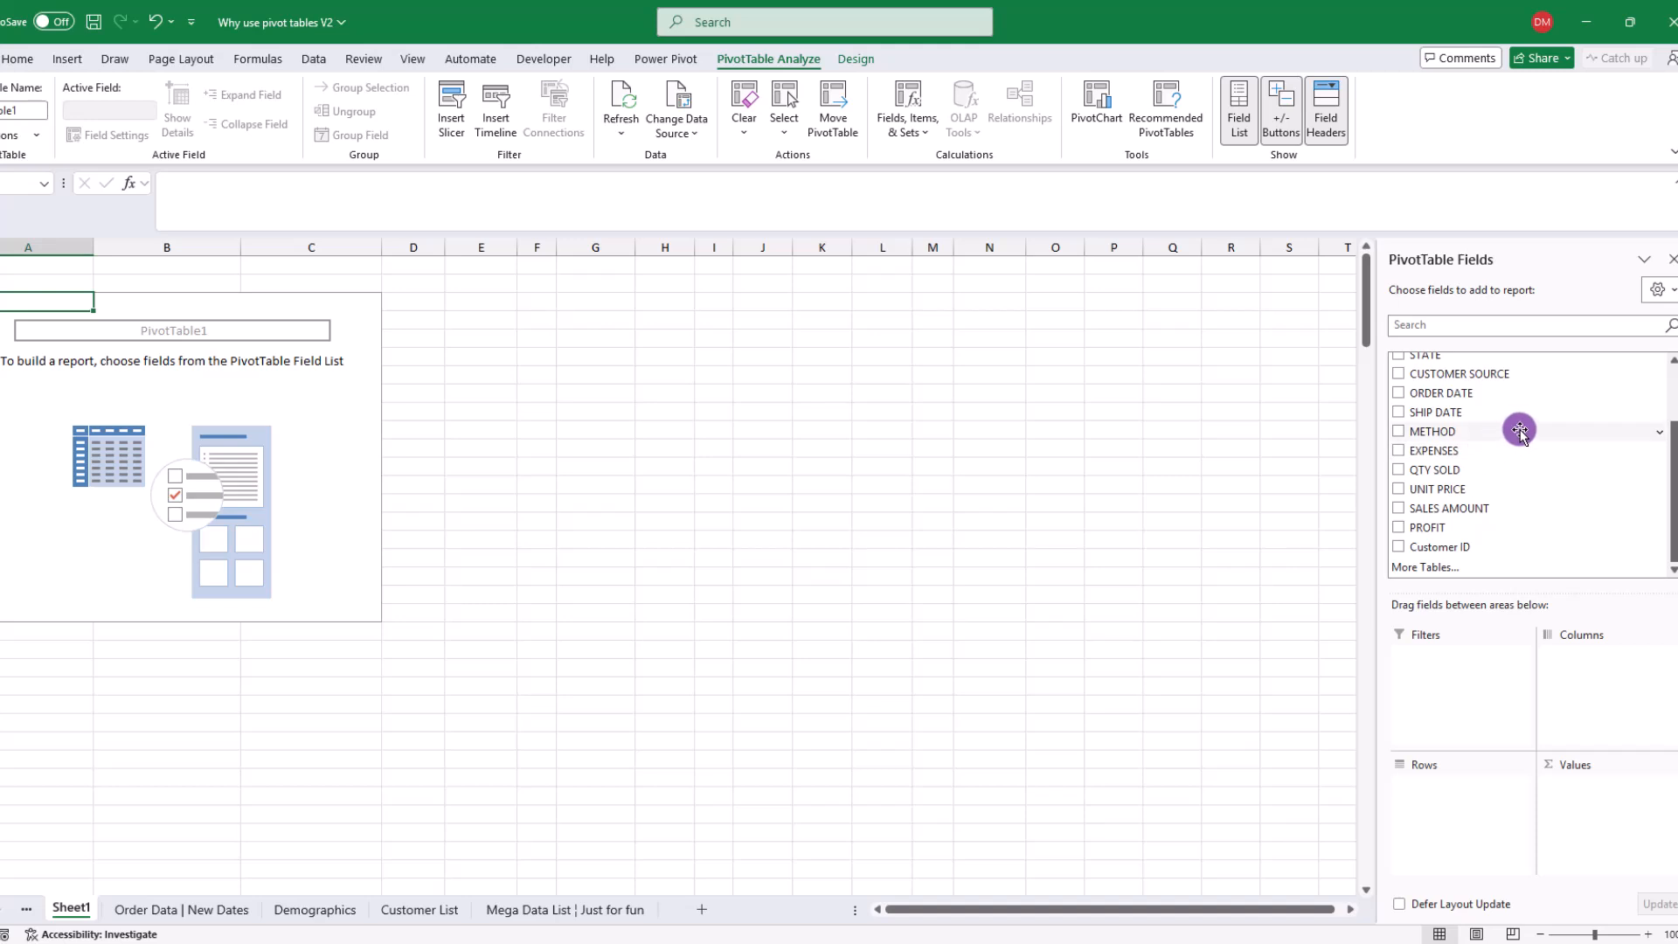
scroll(1520, 431, up, 2)
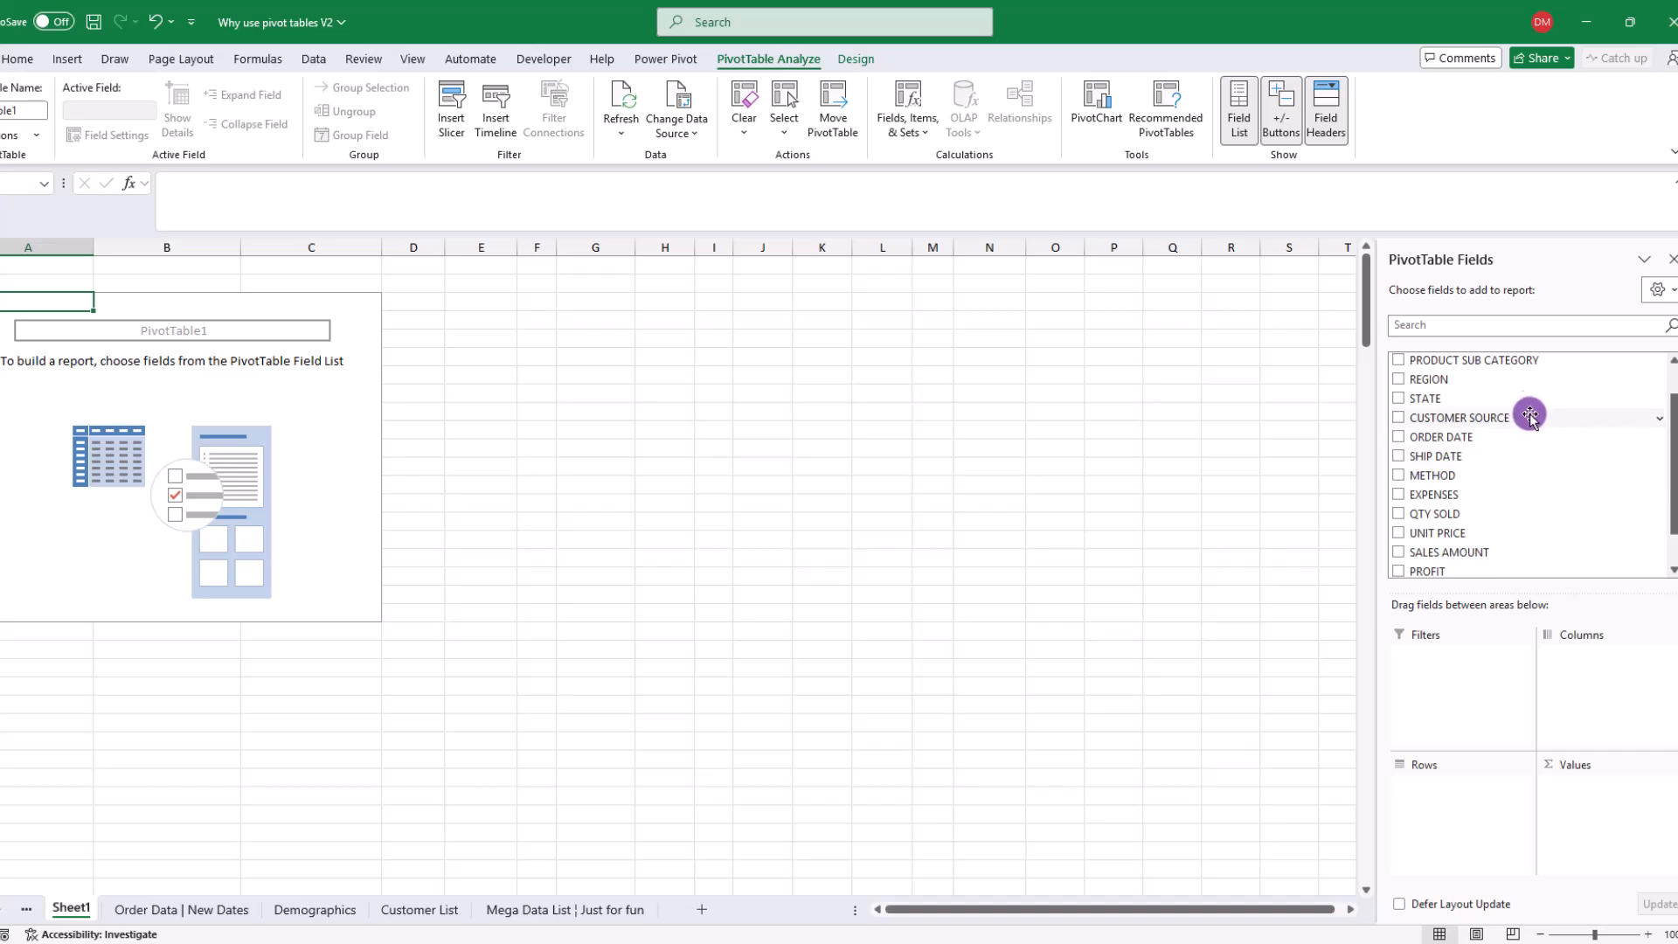
drag(1507, 362, 1451, 800)
drag(1434, 364, 1611, 697)
scroll(1553, 489, down, 1)
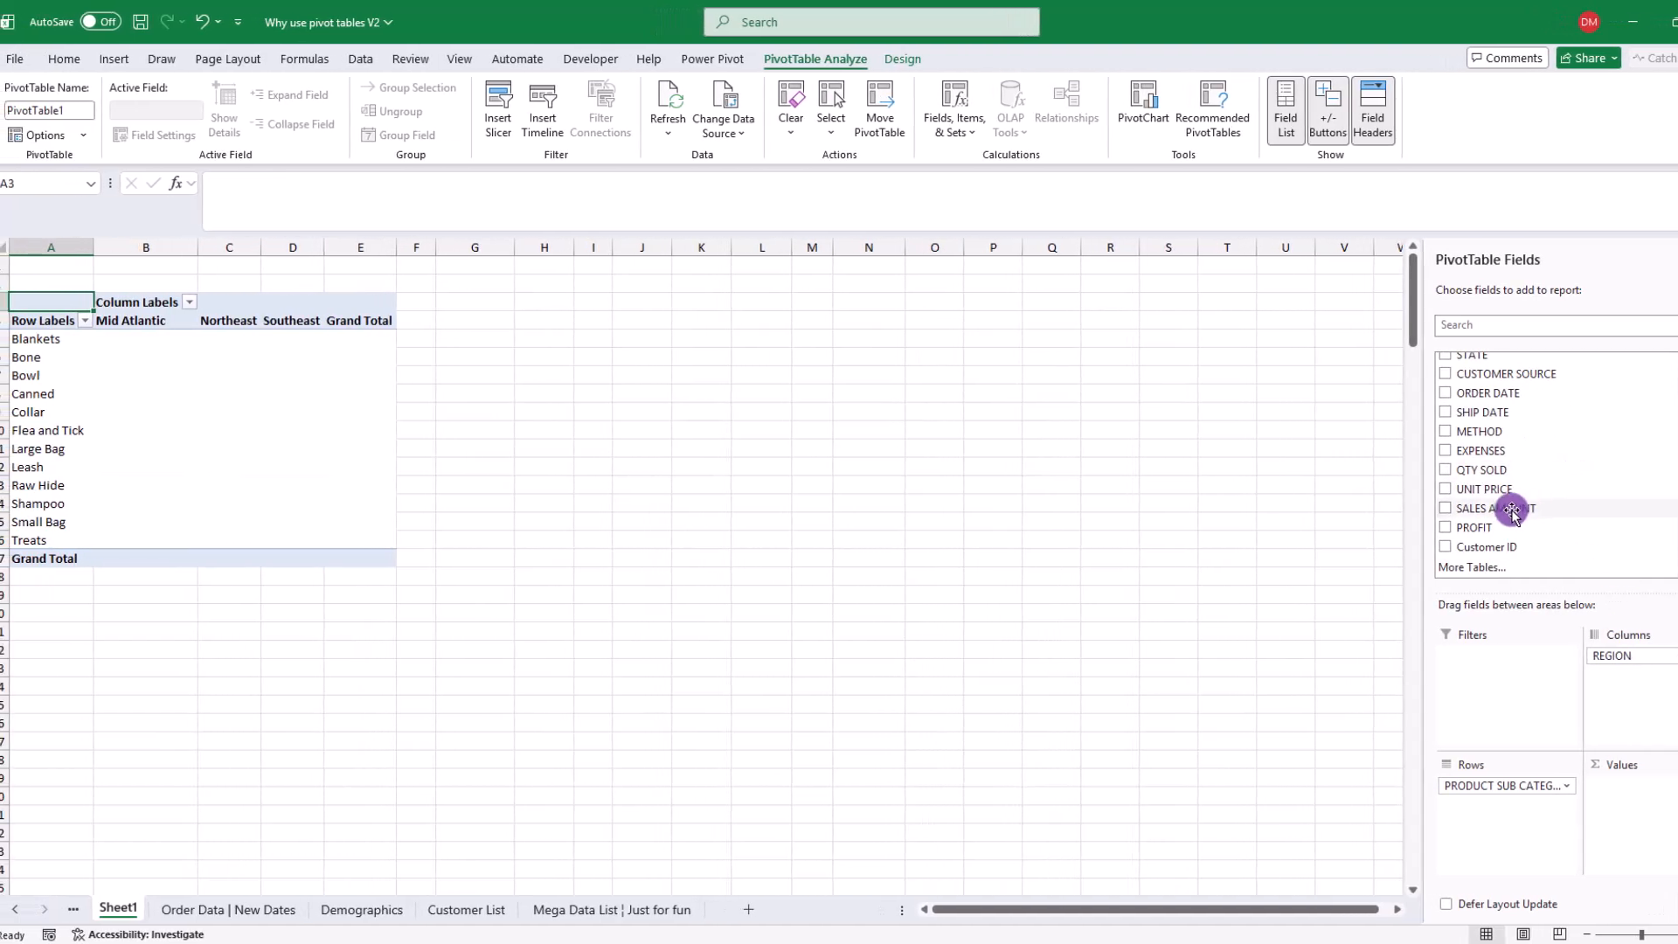
drag(1495, 511, 1651, 837)
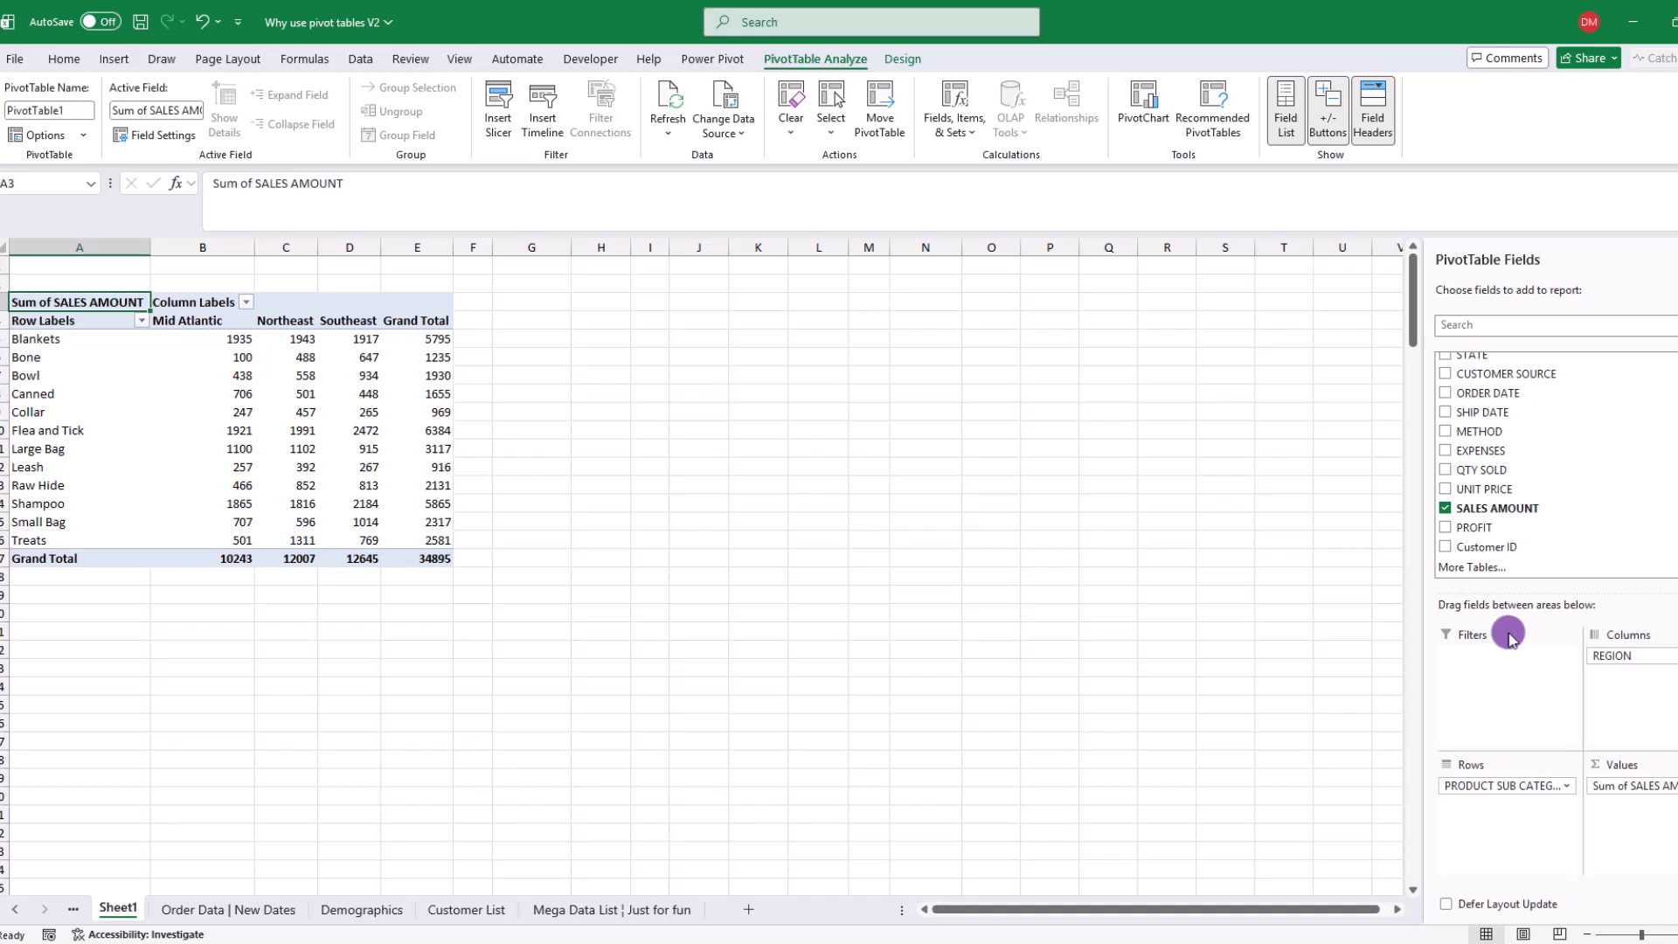
Add CUSTOMER SOURCE as a report filter and show only LinkedIn sales
drag(1491, 374, 1504, 681)
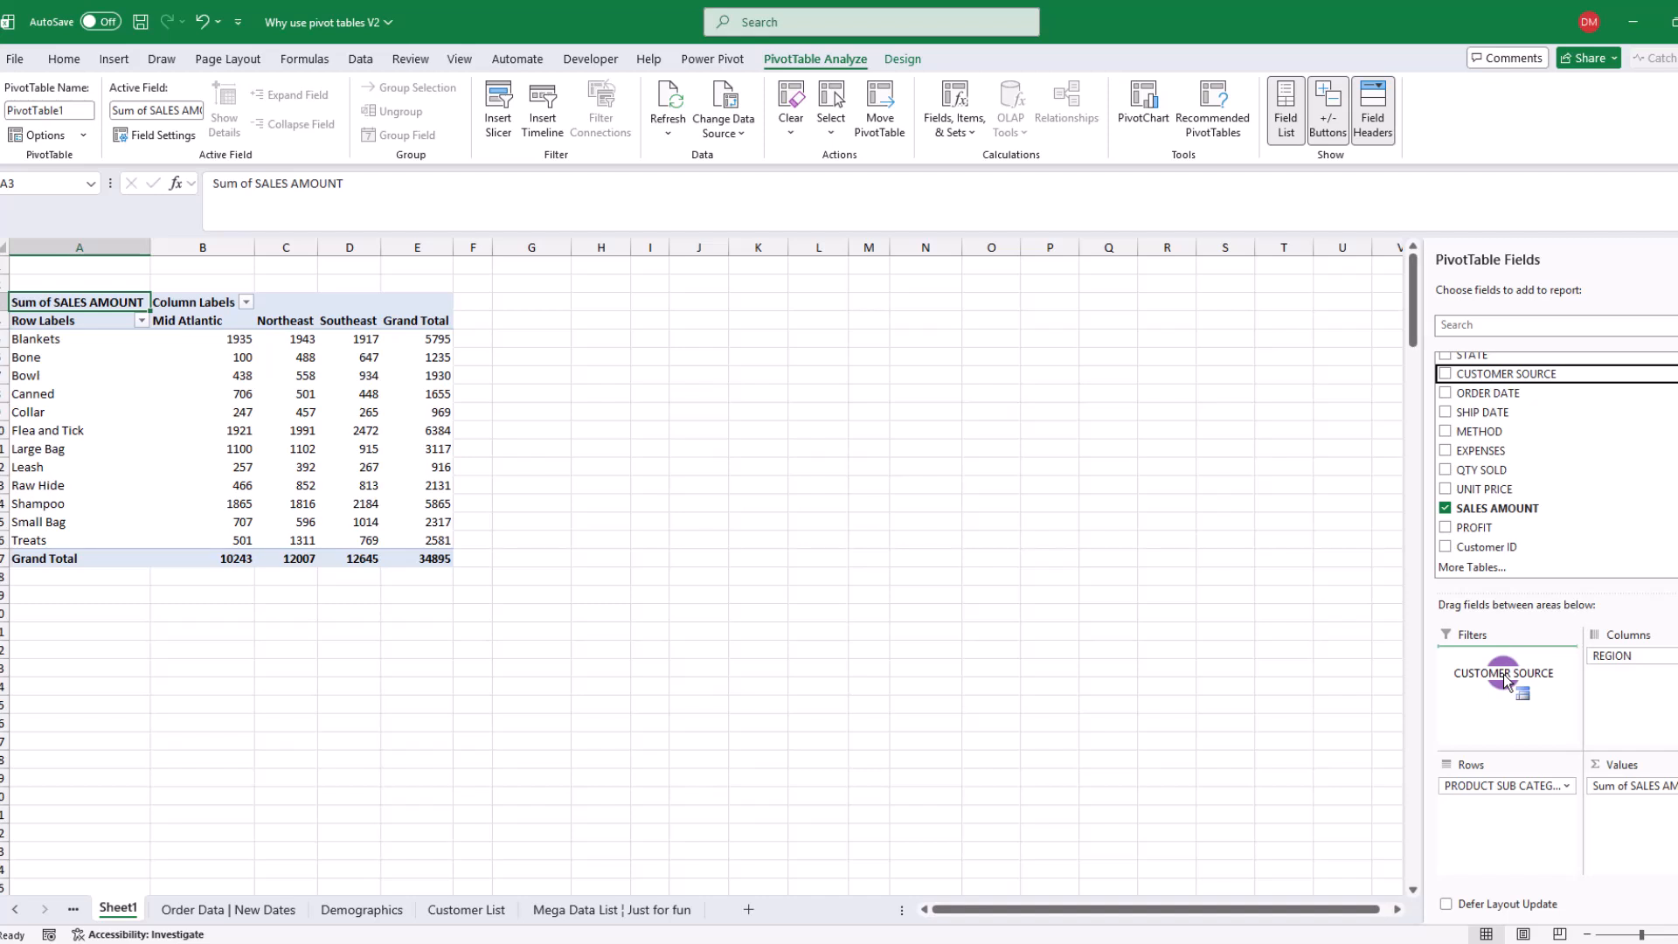
drag(1504, 680, 1508, 679)
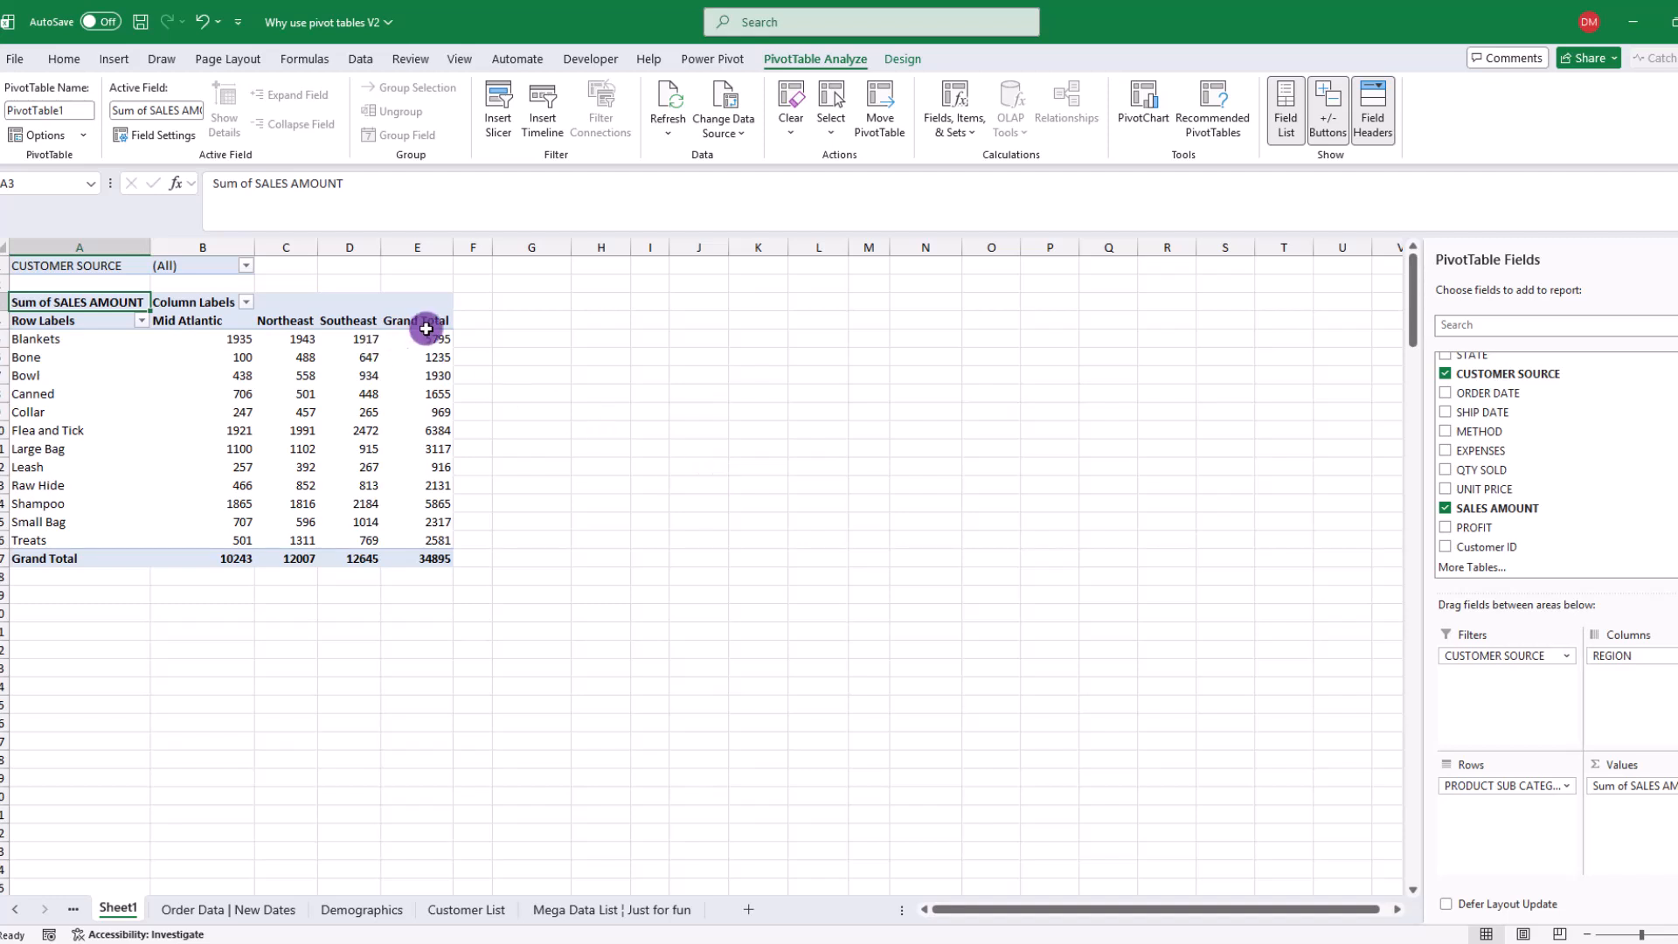
click(246, 265)
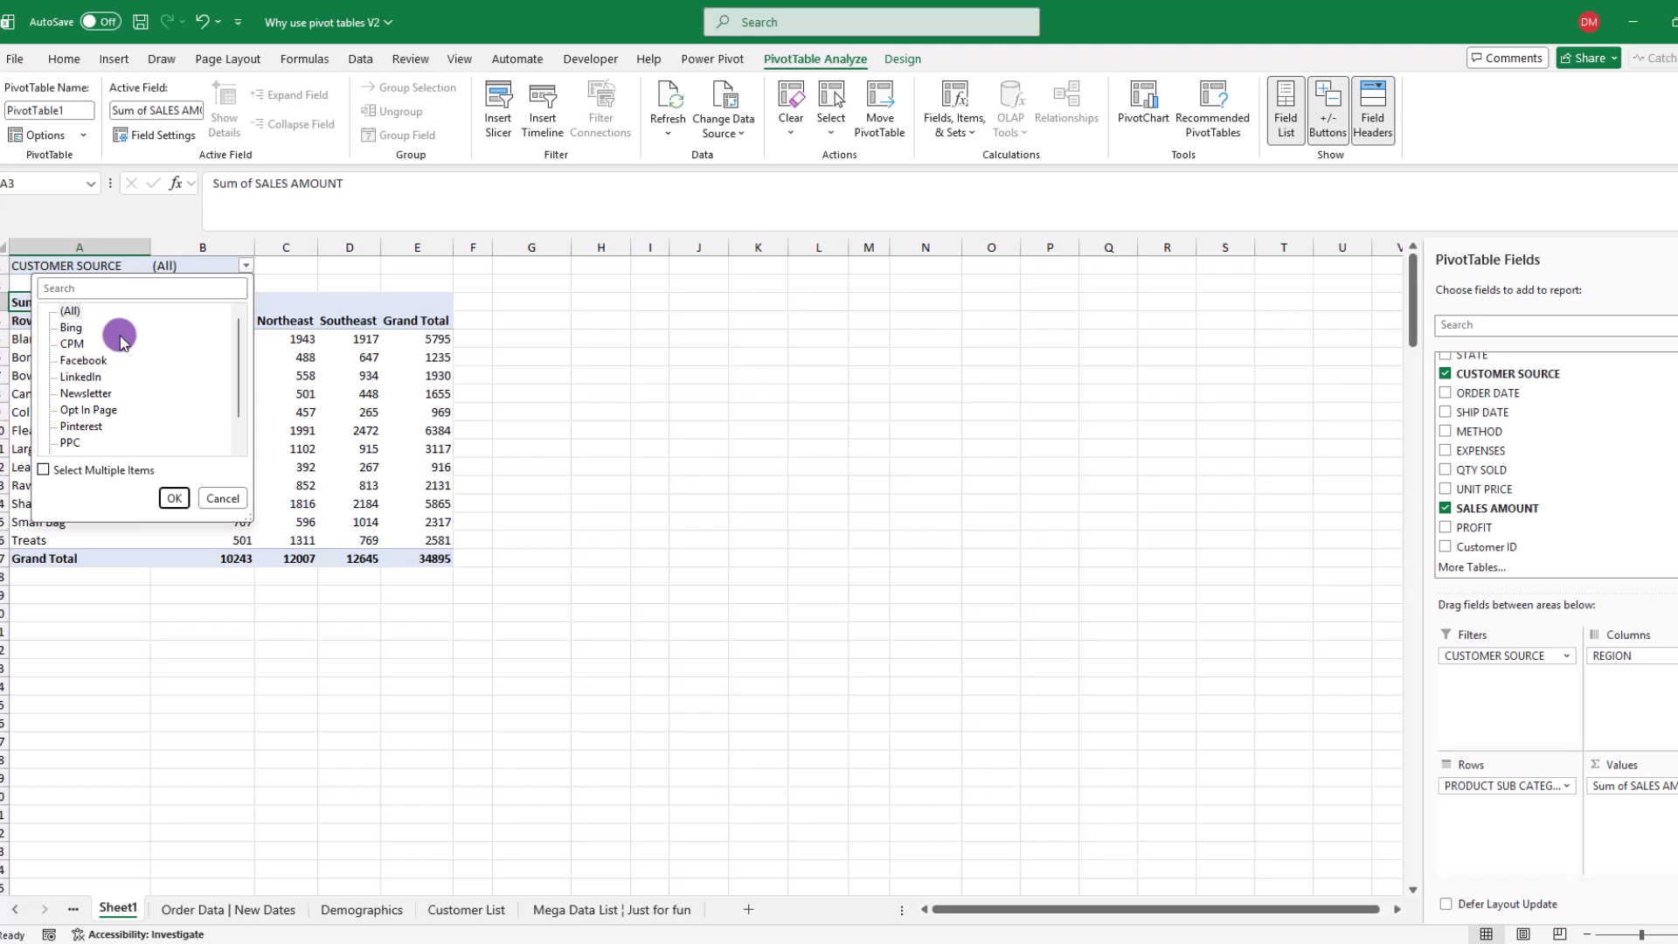
click(83, 377)
click(174, 498)
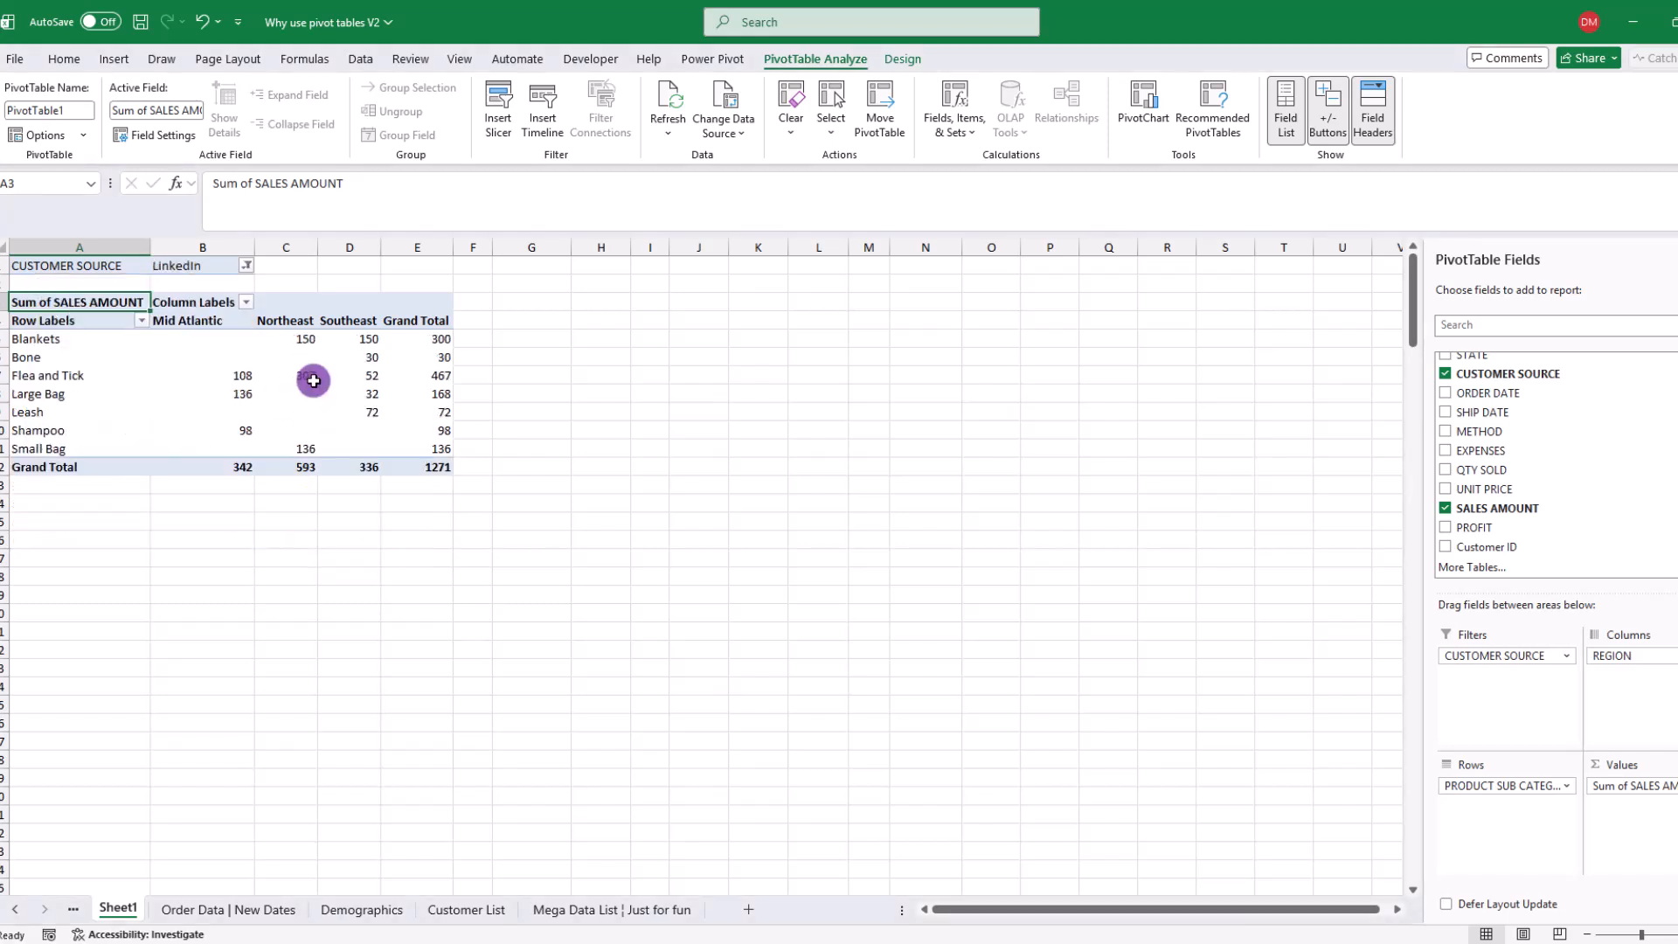
Switch the CUSTOMER SOURCE report filter to You Tube
click(247, 265)
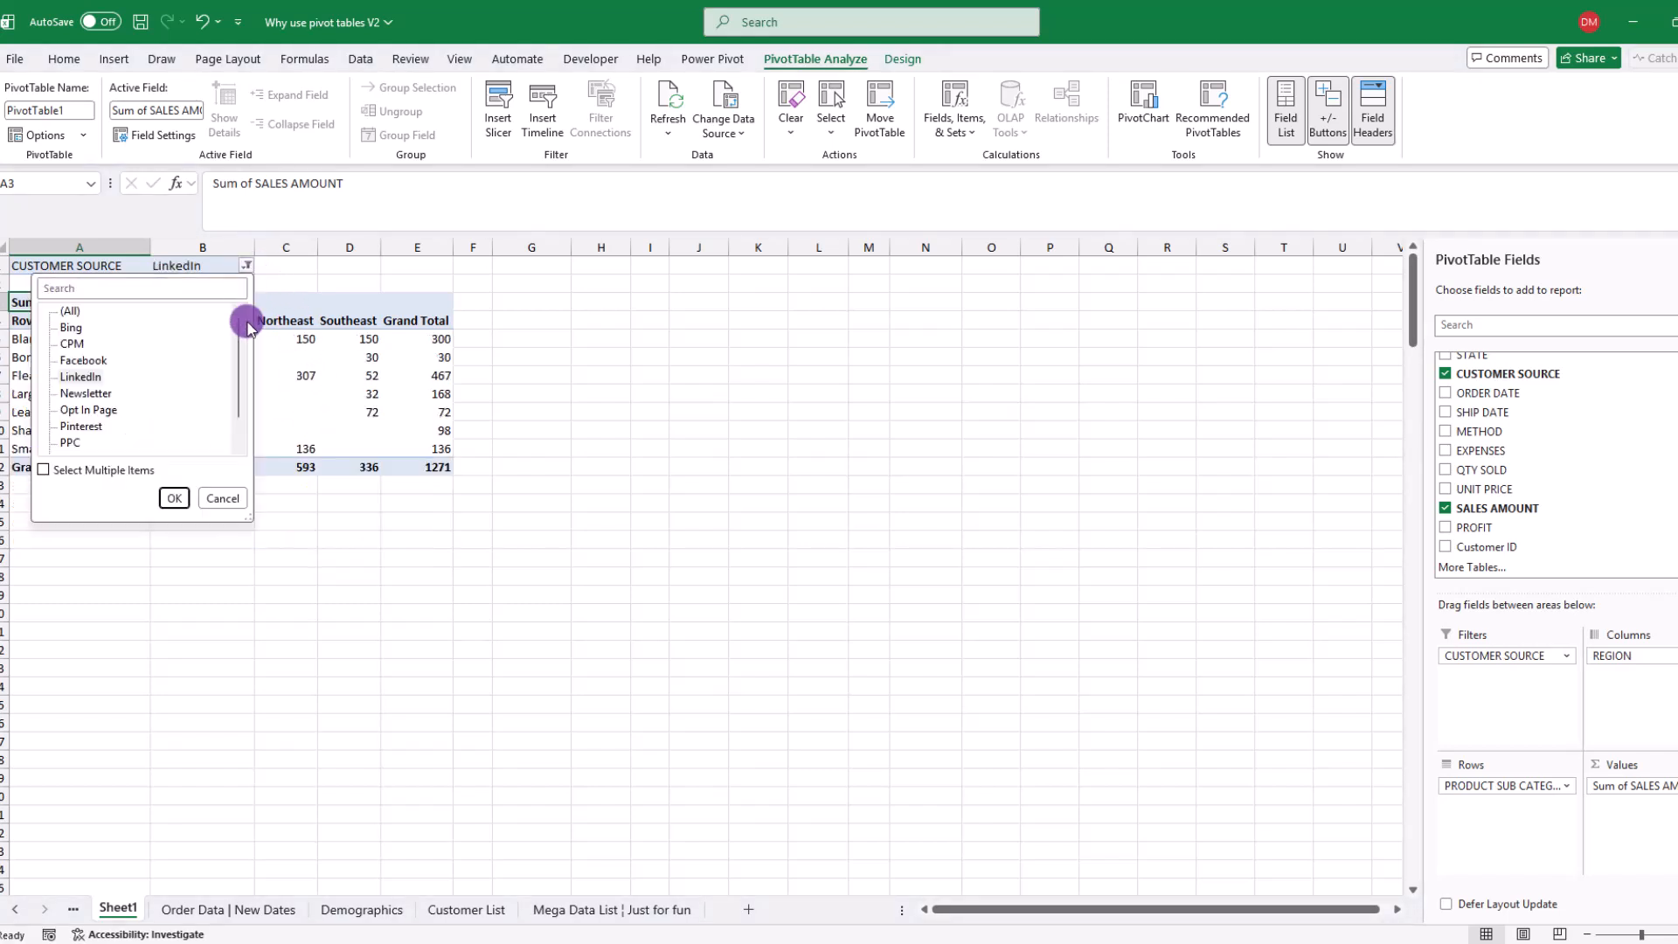
scroll(229, 376, down, 2)
click(88, 442)
click(173, 499)
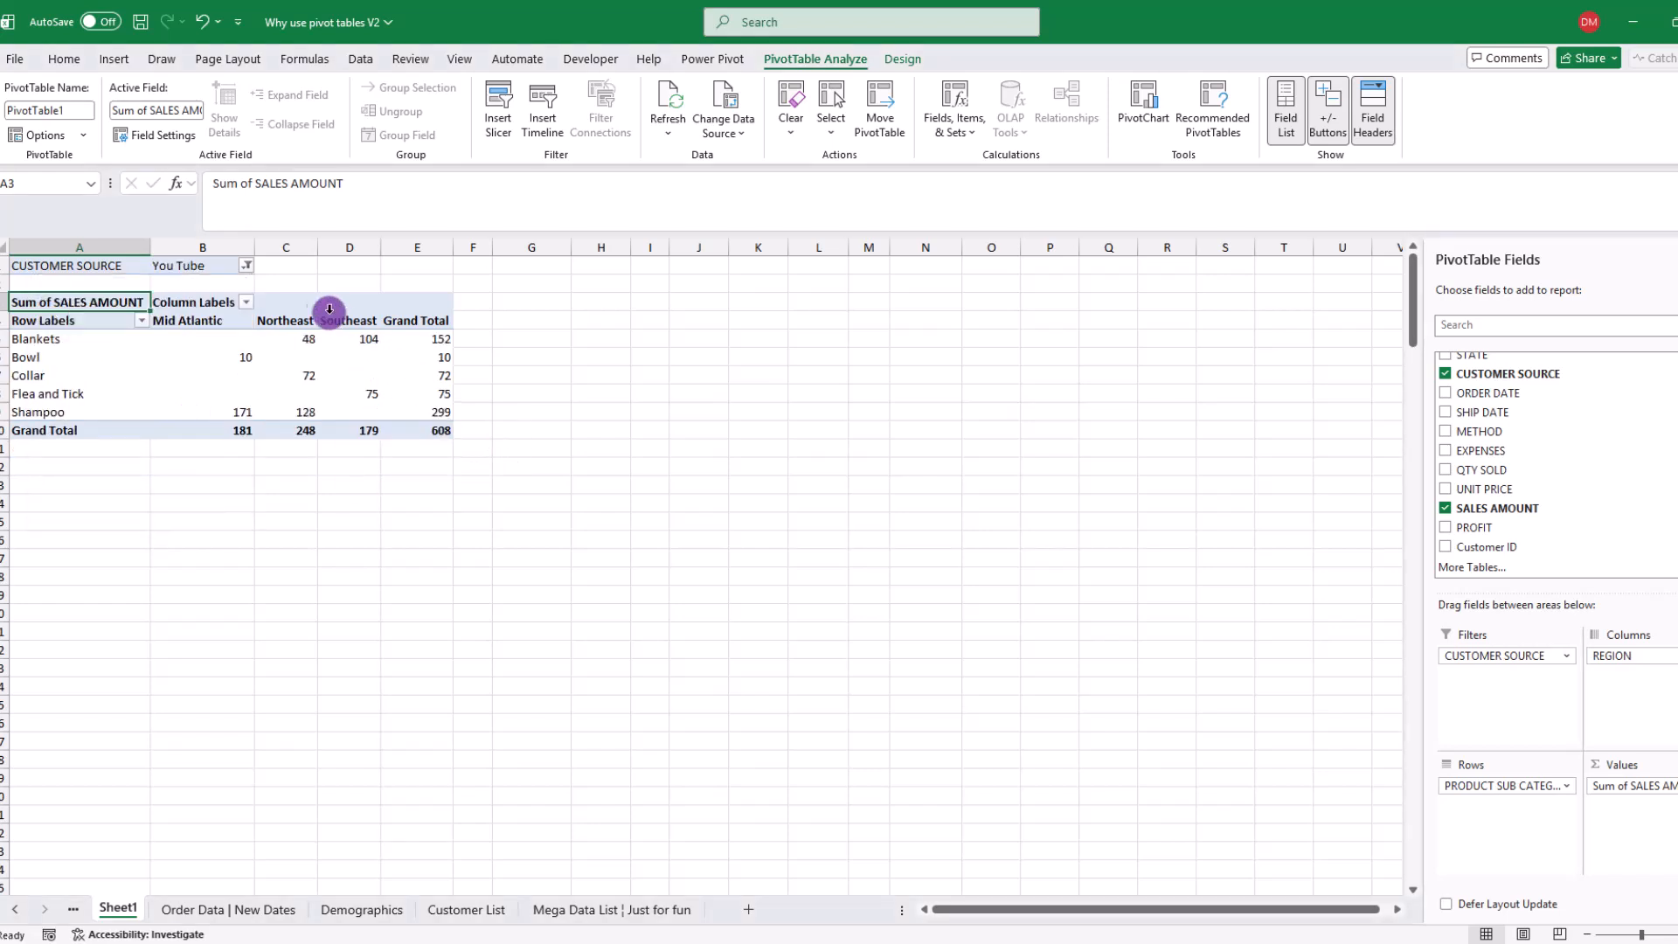
Switch the CUSTOMER SOURCE report filter to Twitter
click(247, 265)
scroll(118, 407, down, 2)
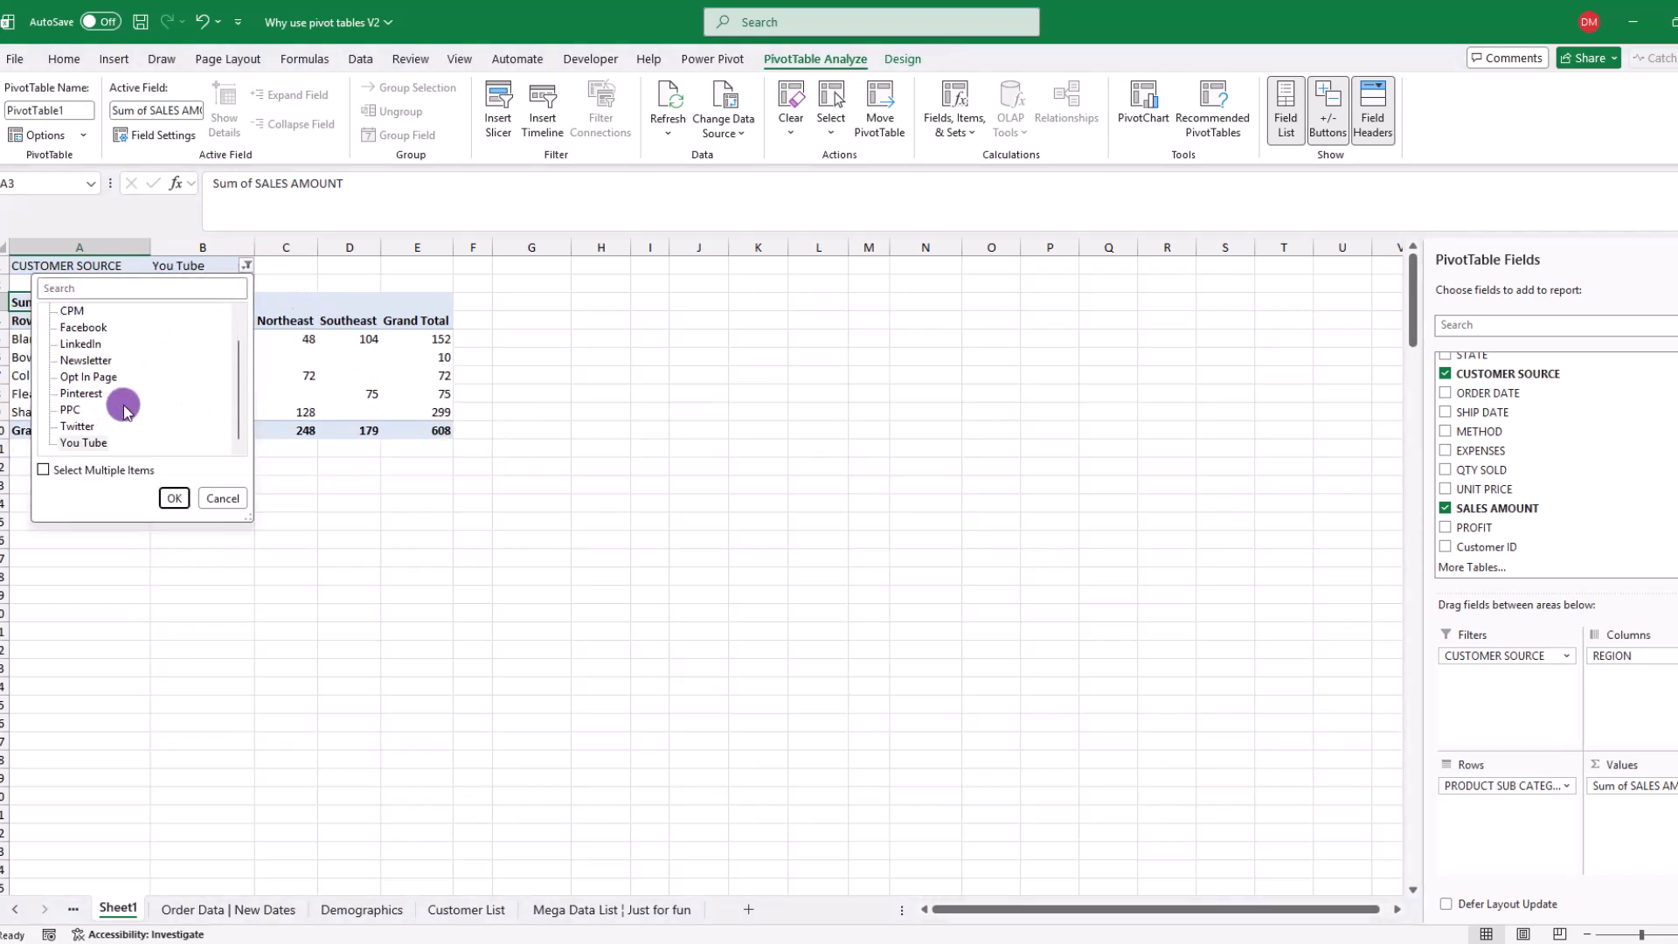
click(77, 426)
click(174, 498)
Filter the report by the Bing customer source, then set the CUSTOMER SOURCE filter back to all sources
click(246, 266)
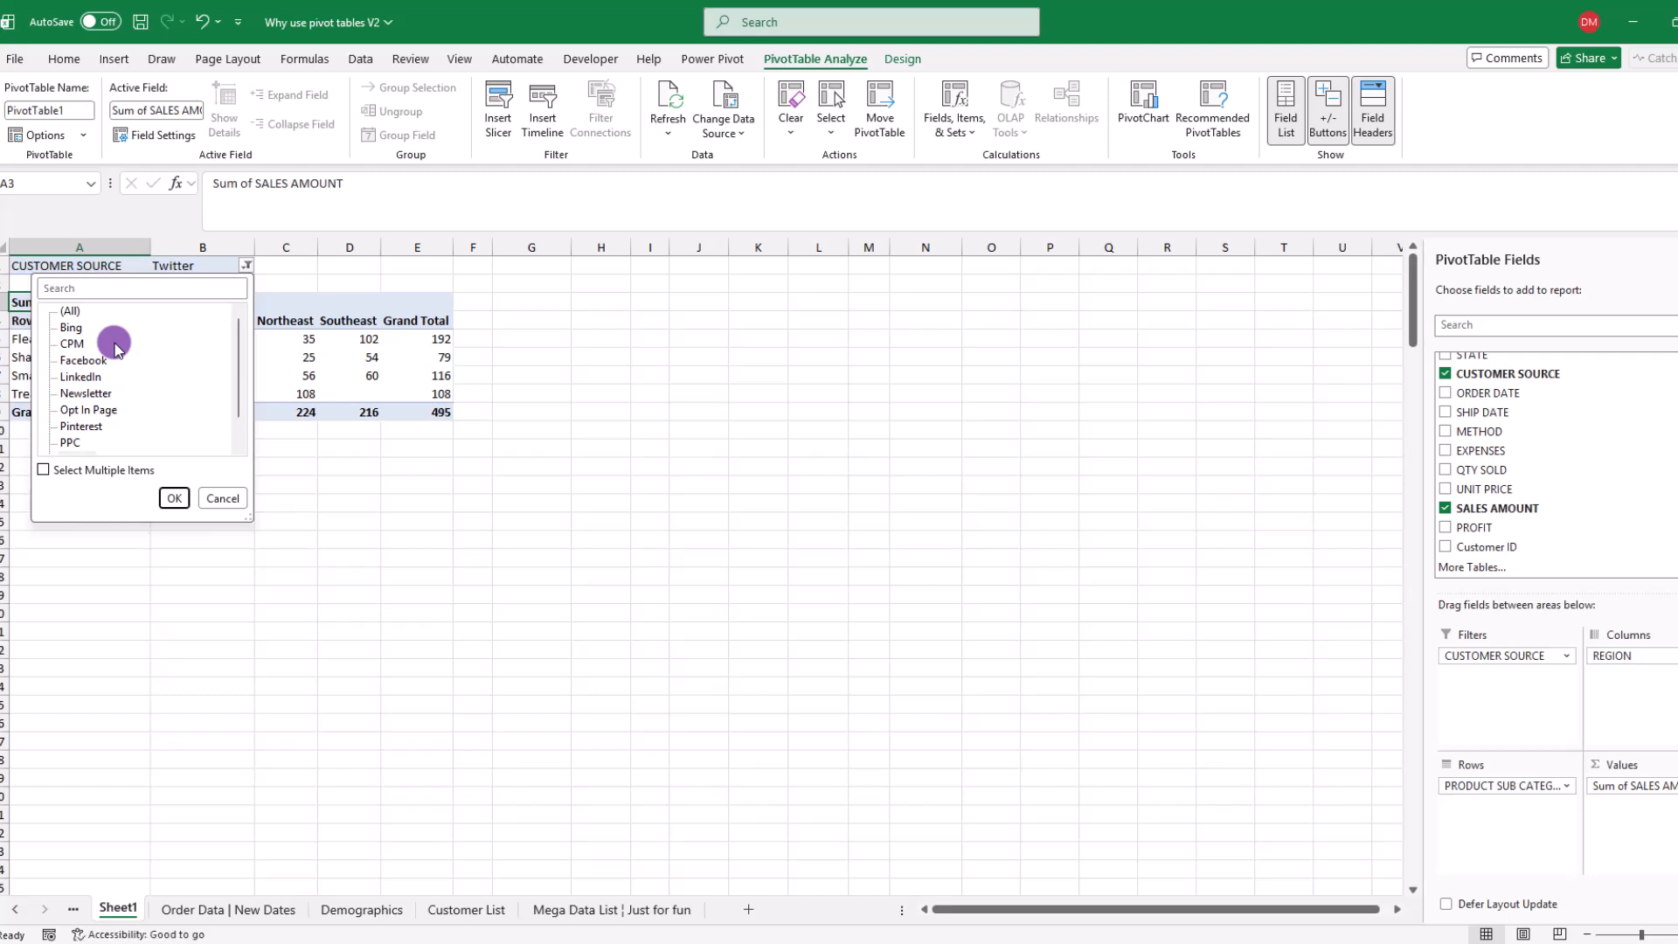
click(70, 327)
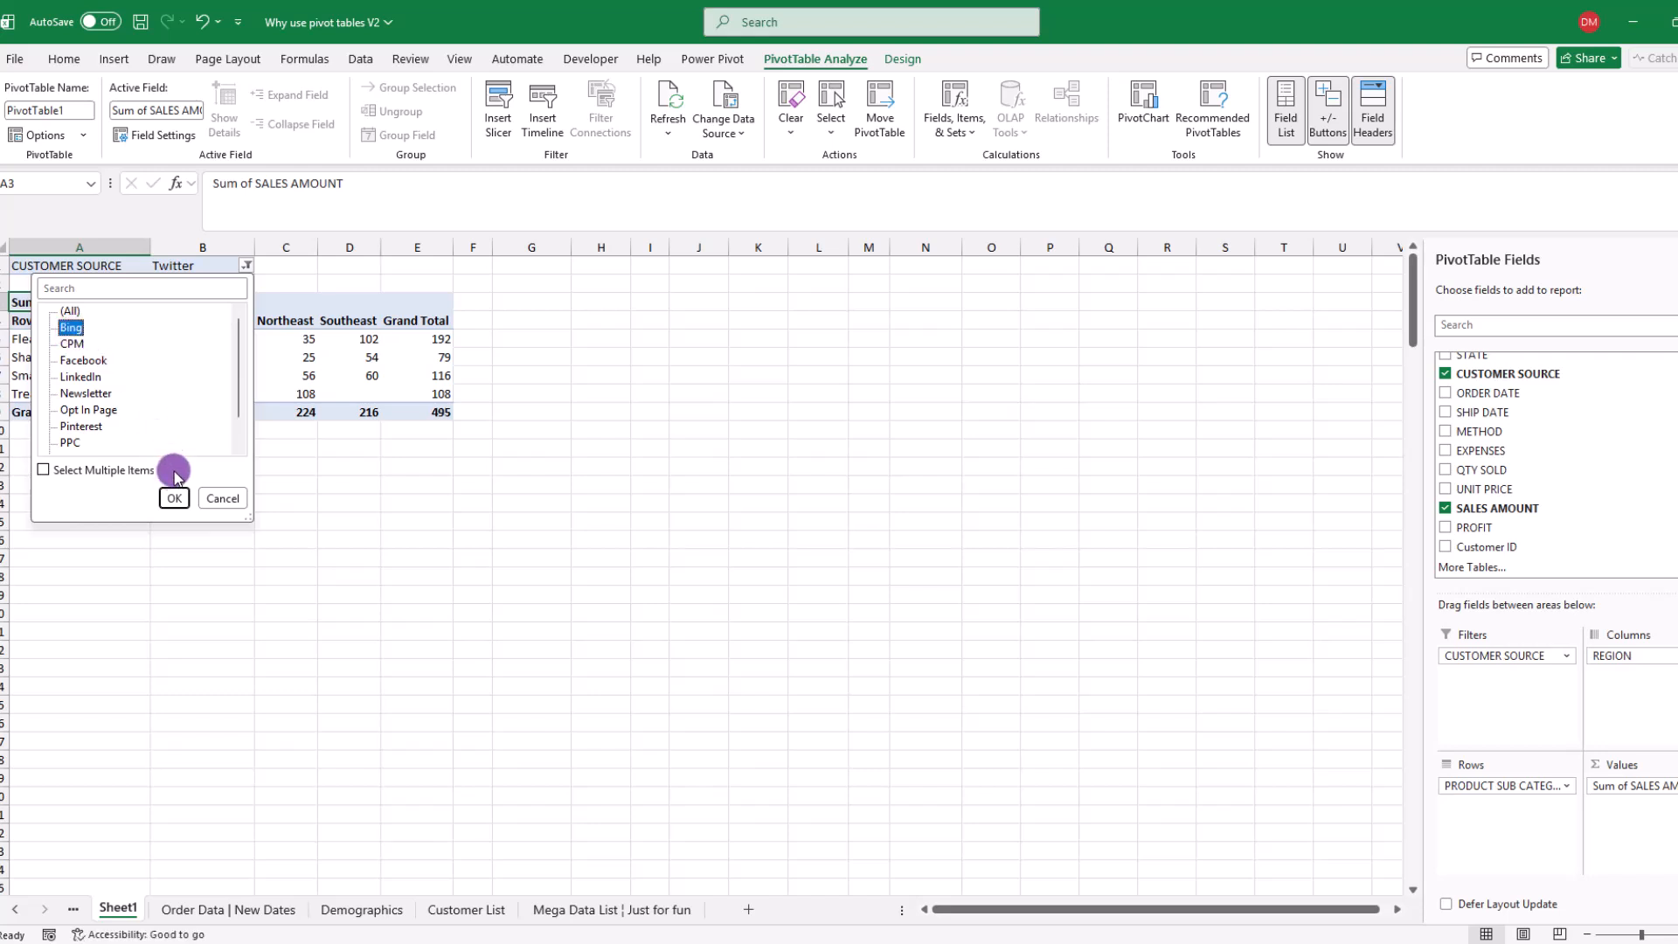
click(174, 499)
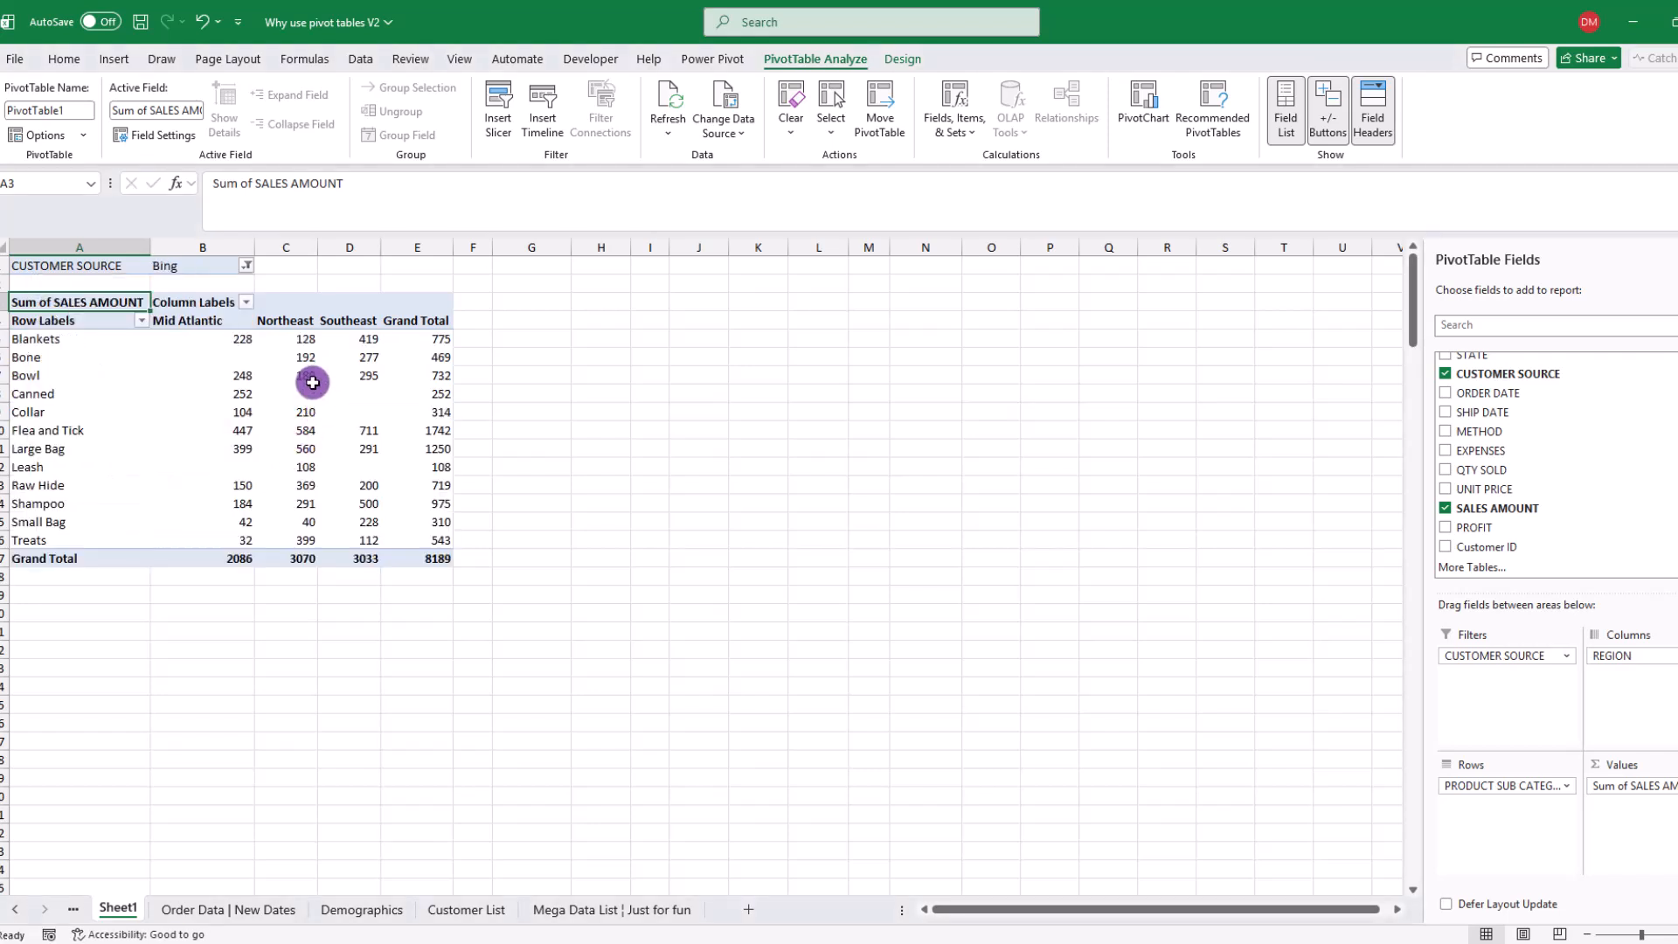
click(247, 265)
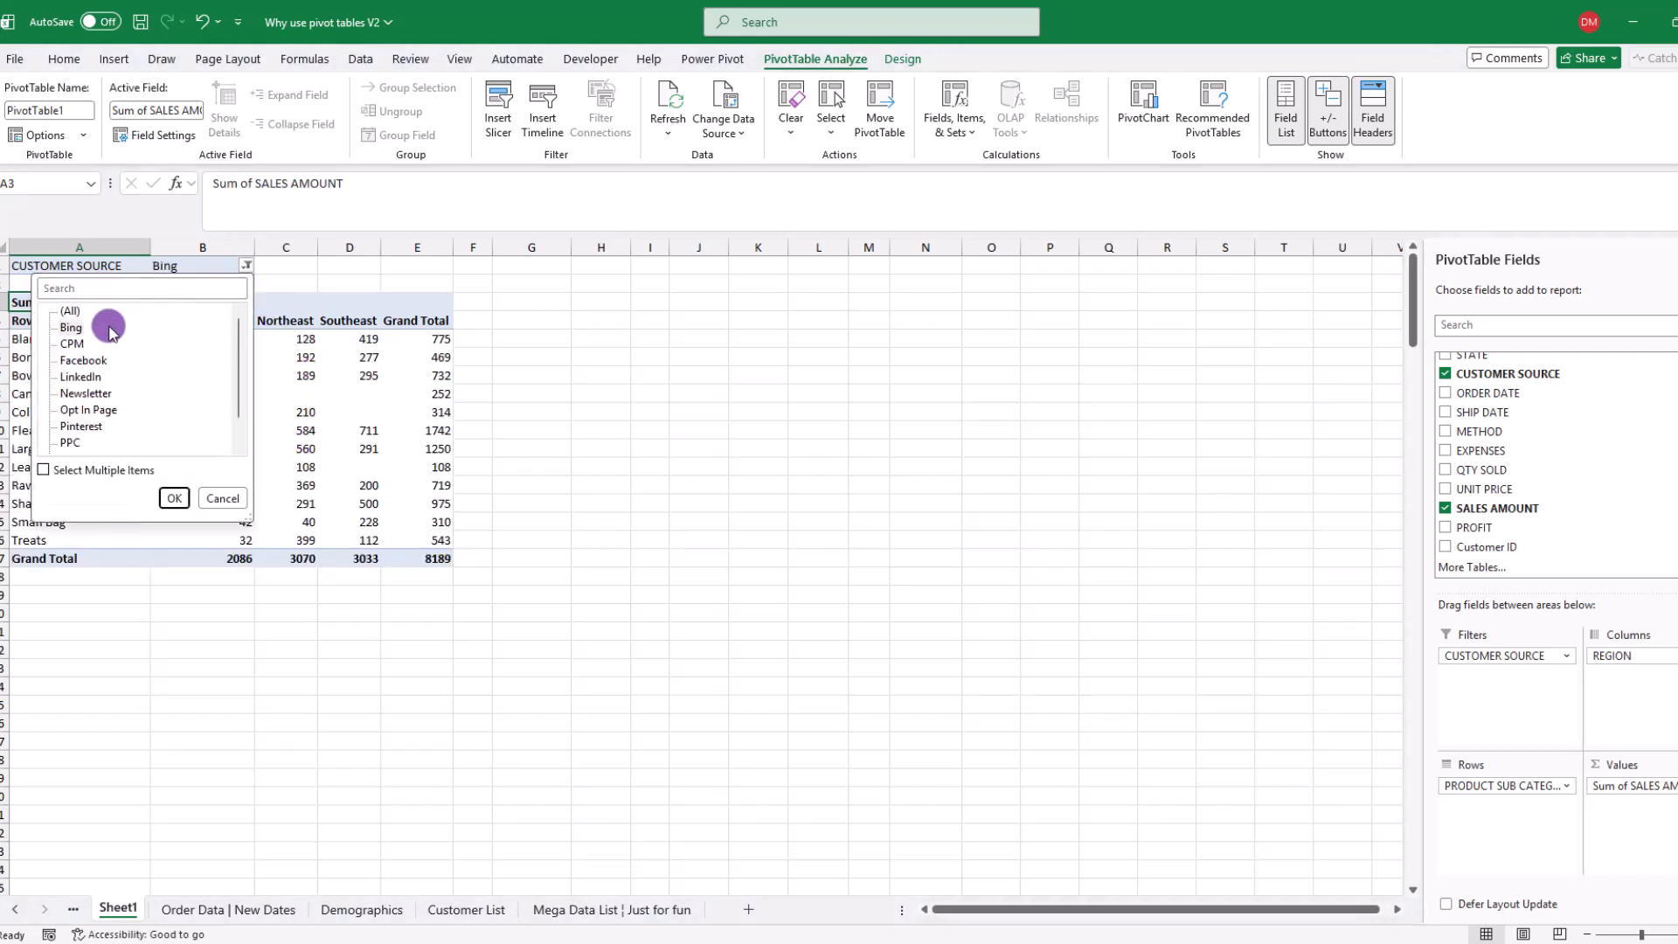
double_click(71, 312)
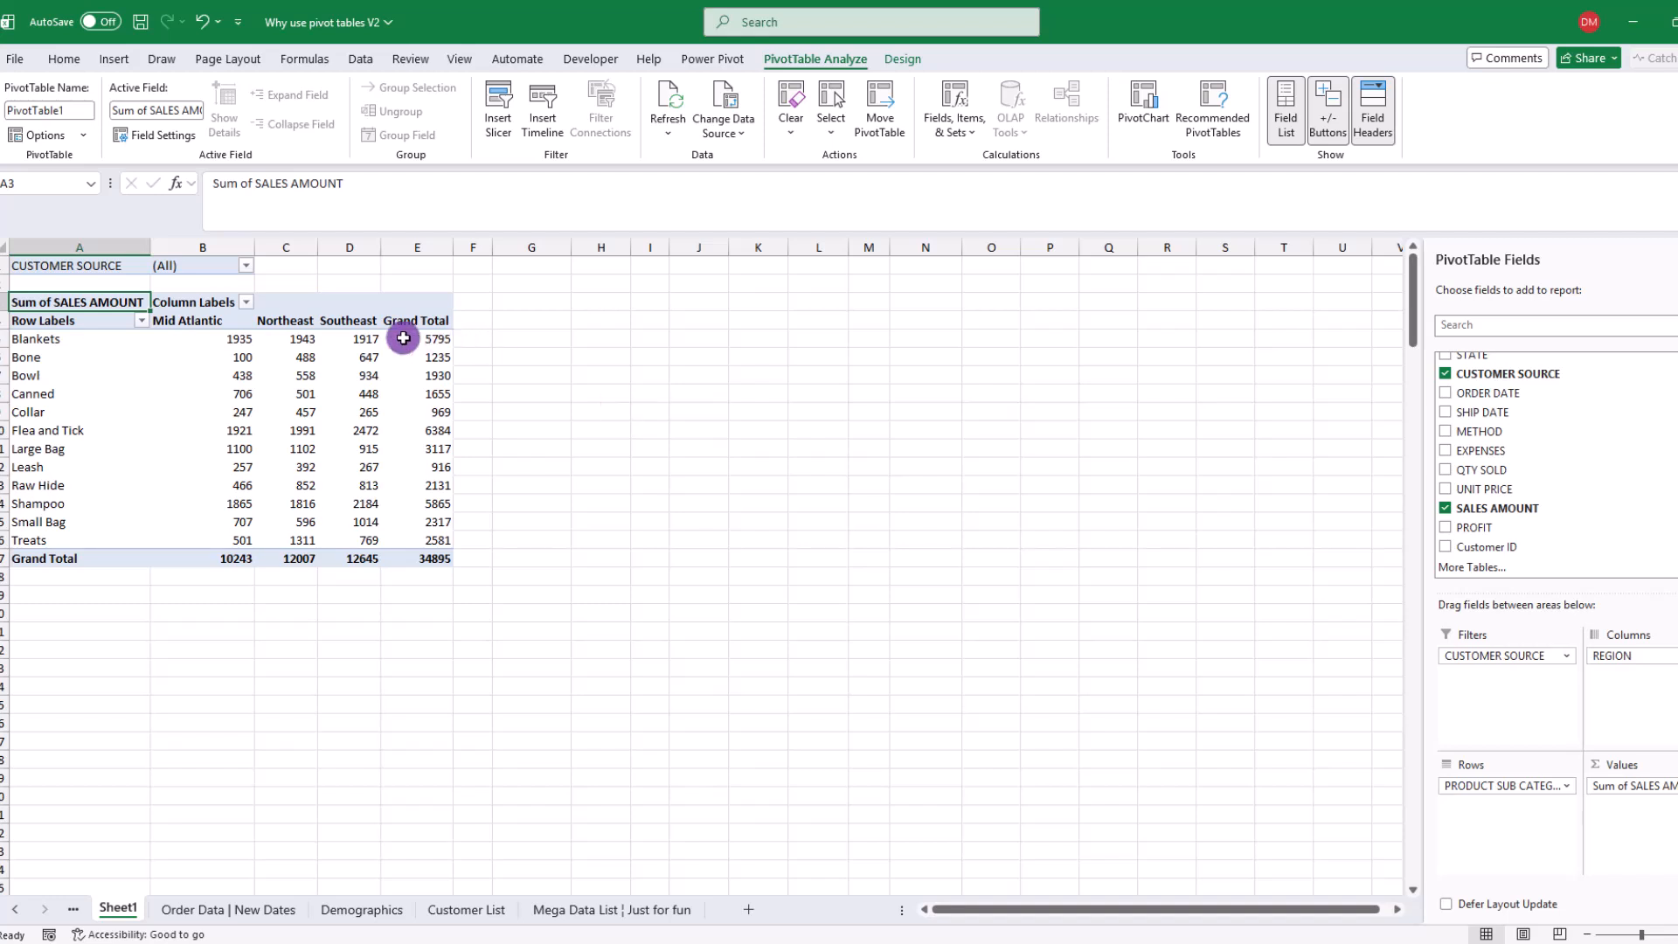
Allow multiple items in the CUSTOMER SOURCE report filter and show only Bing, Facebook, LinkedIn and Newsletter
click(247, 270)
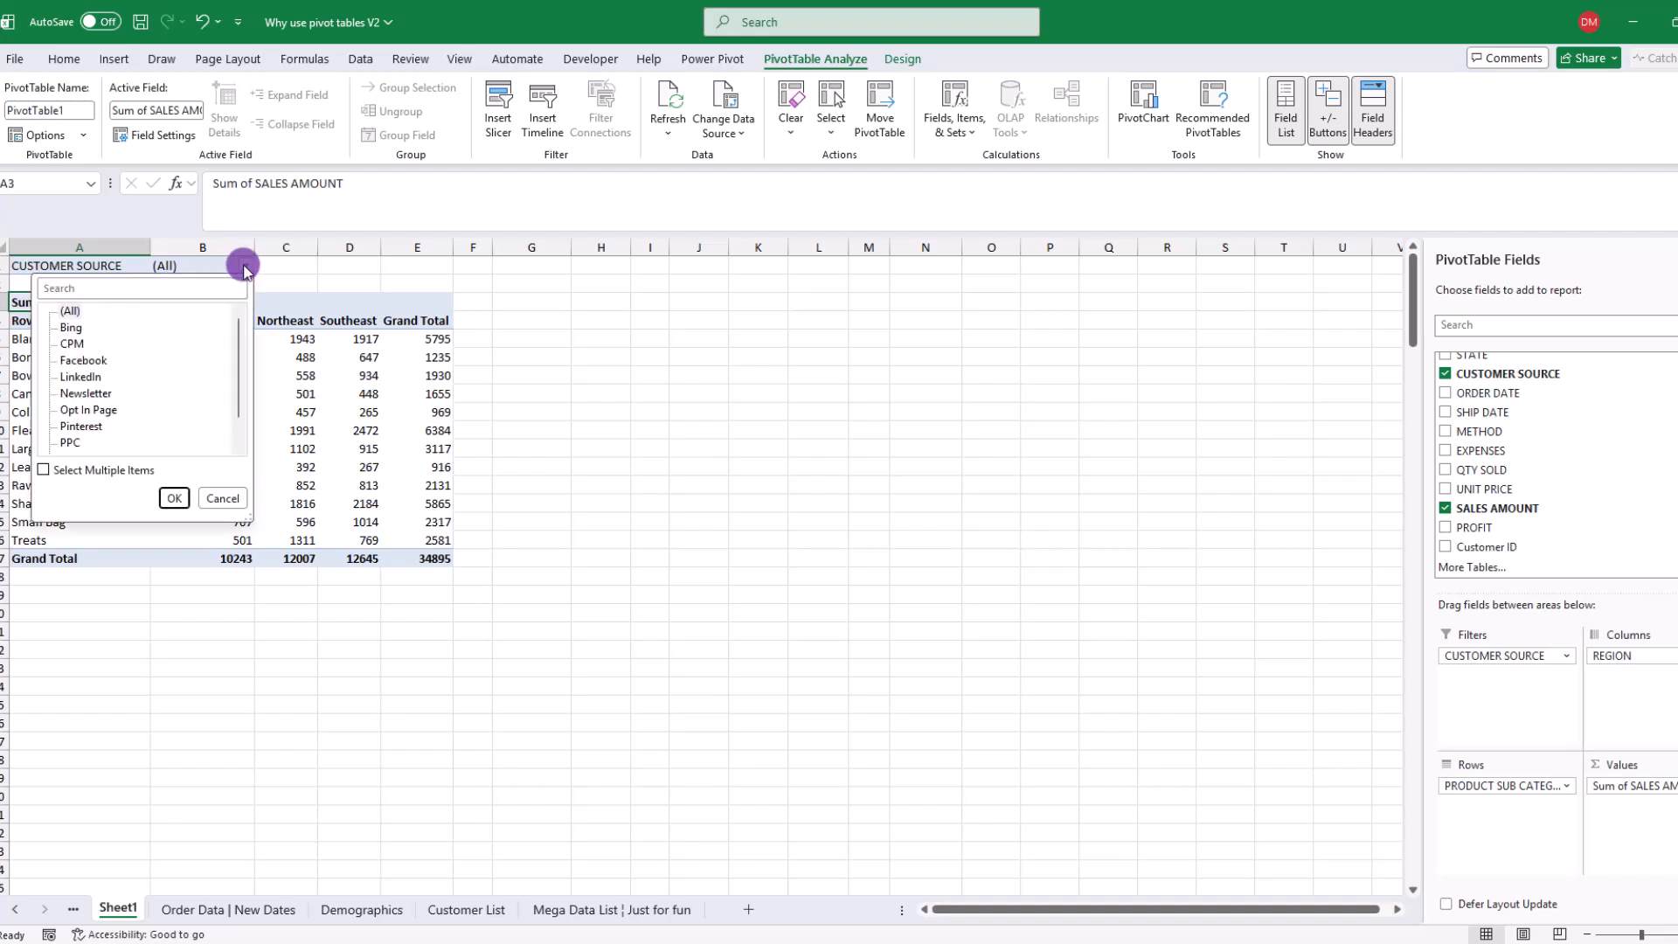
click(56, 472)
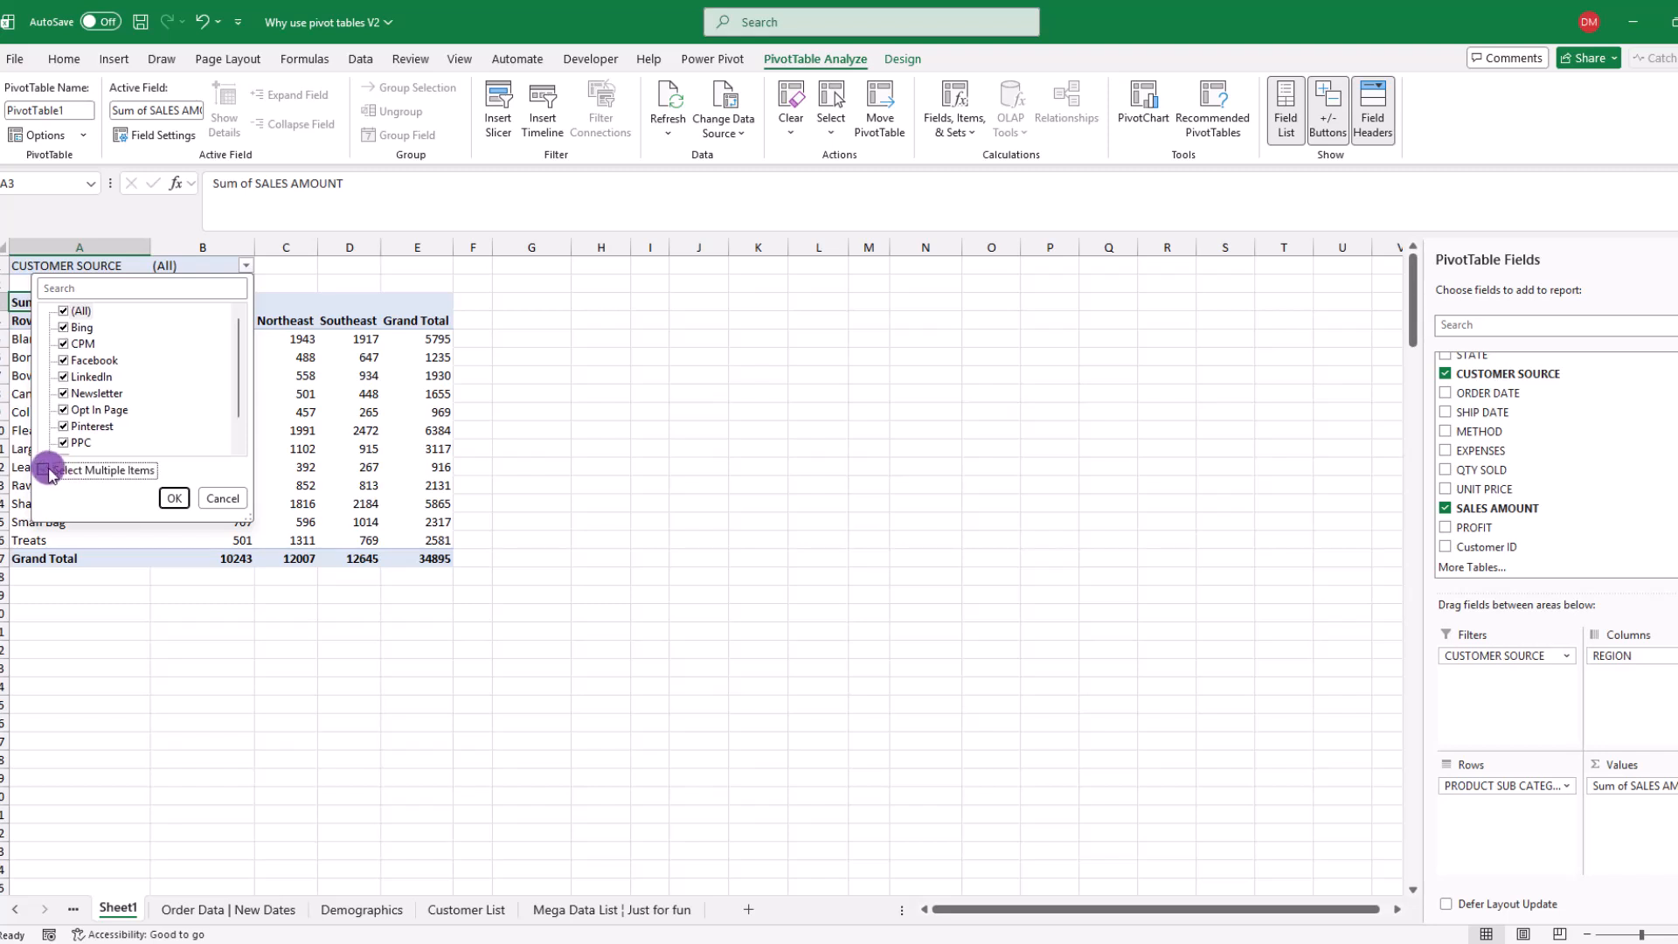
click(62, 313)
click(63, 328)
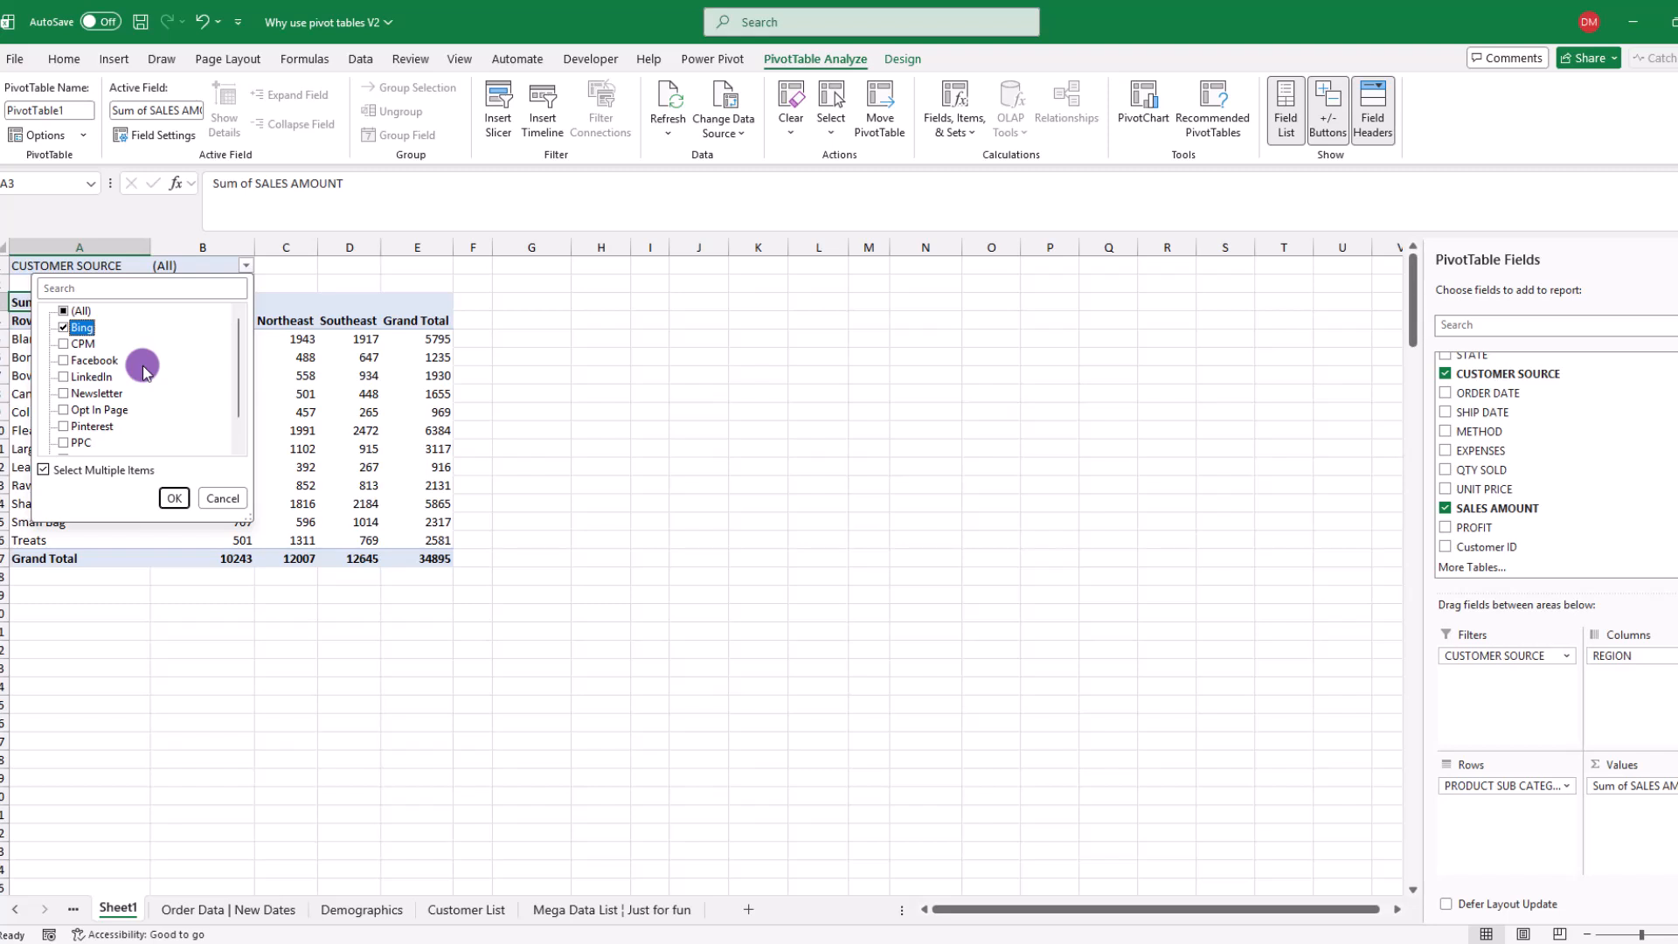
click(64, 361)
click(64, 378)
click(173, 498)
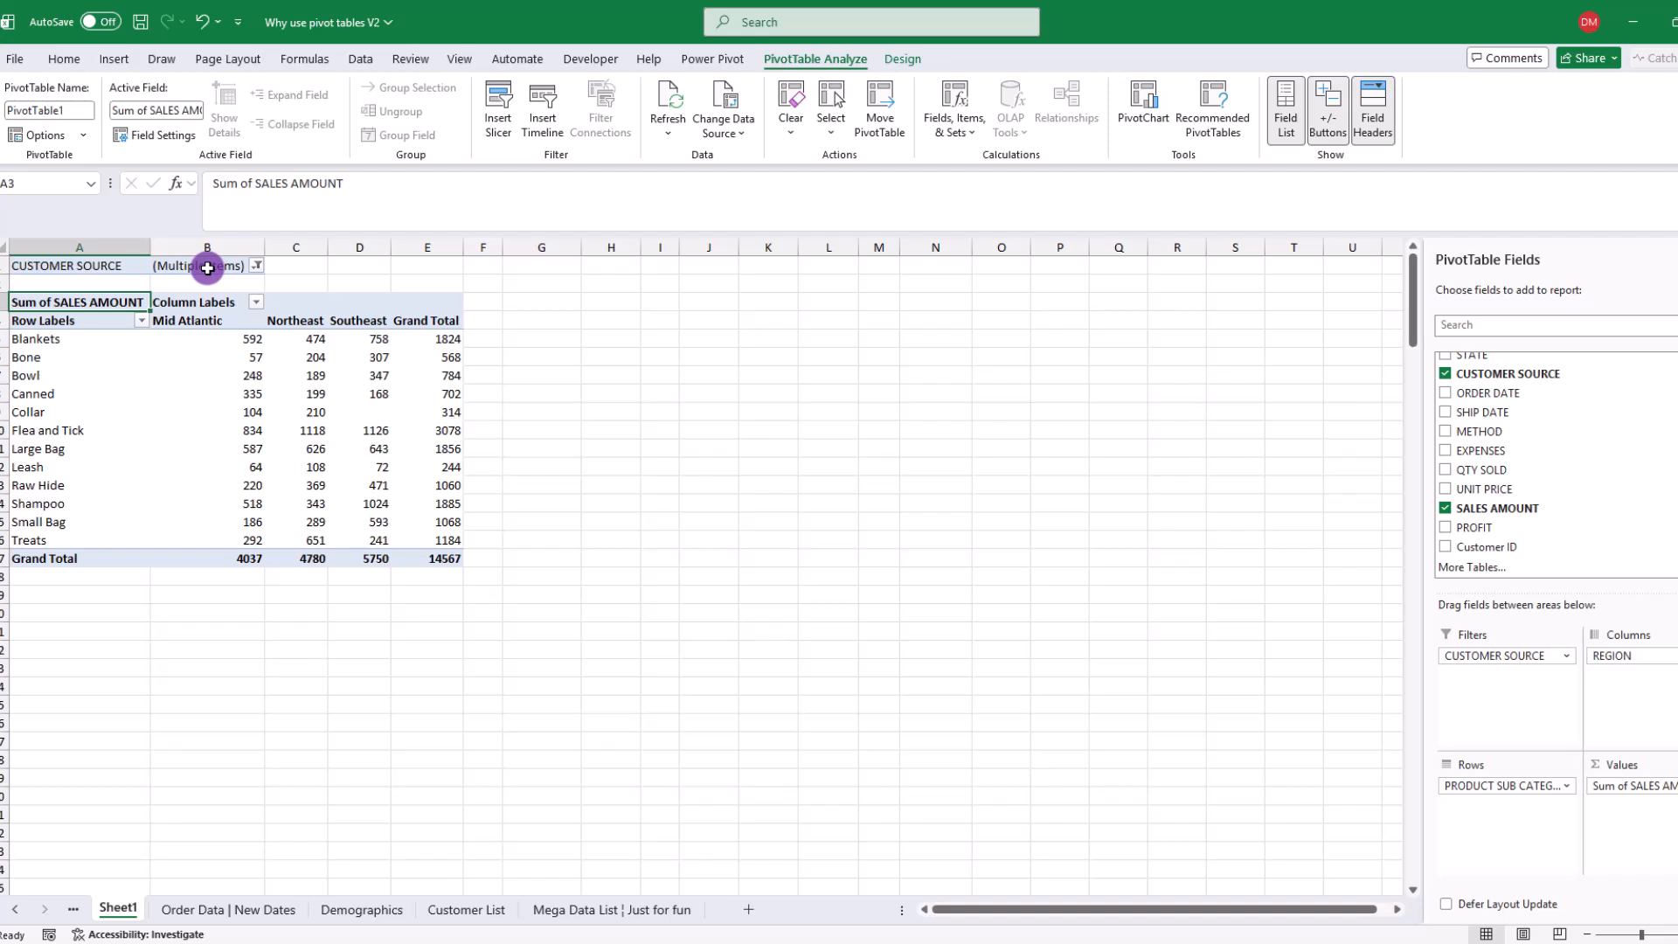
Reselect all sources in the multiple-item CUSTOMER SOURCE report filter
click(257, 267)
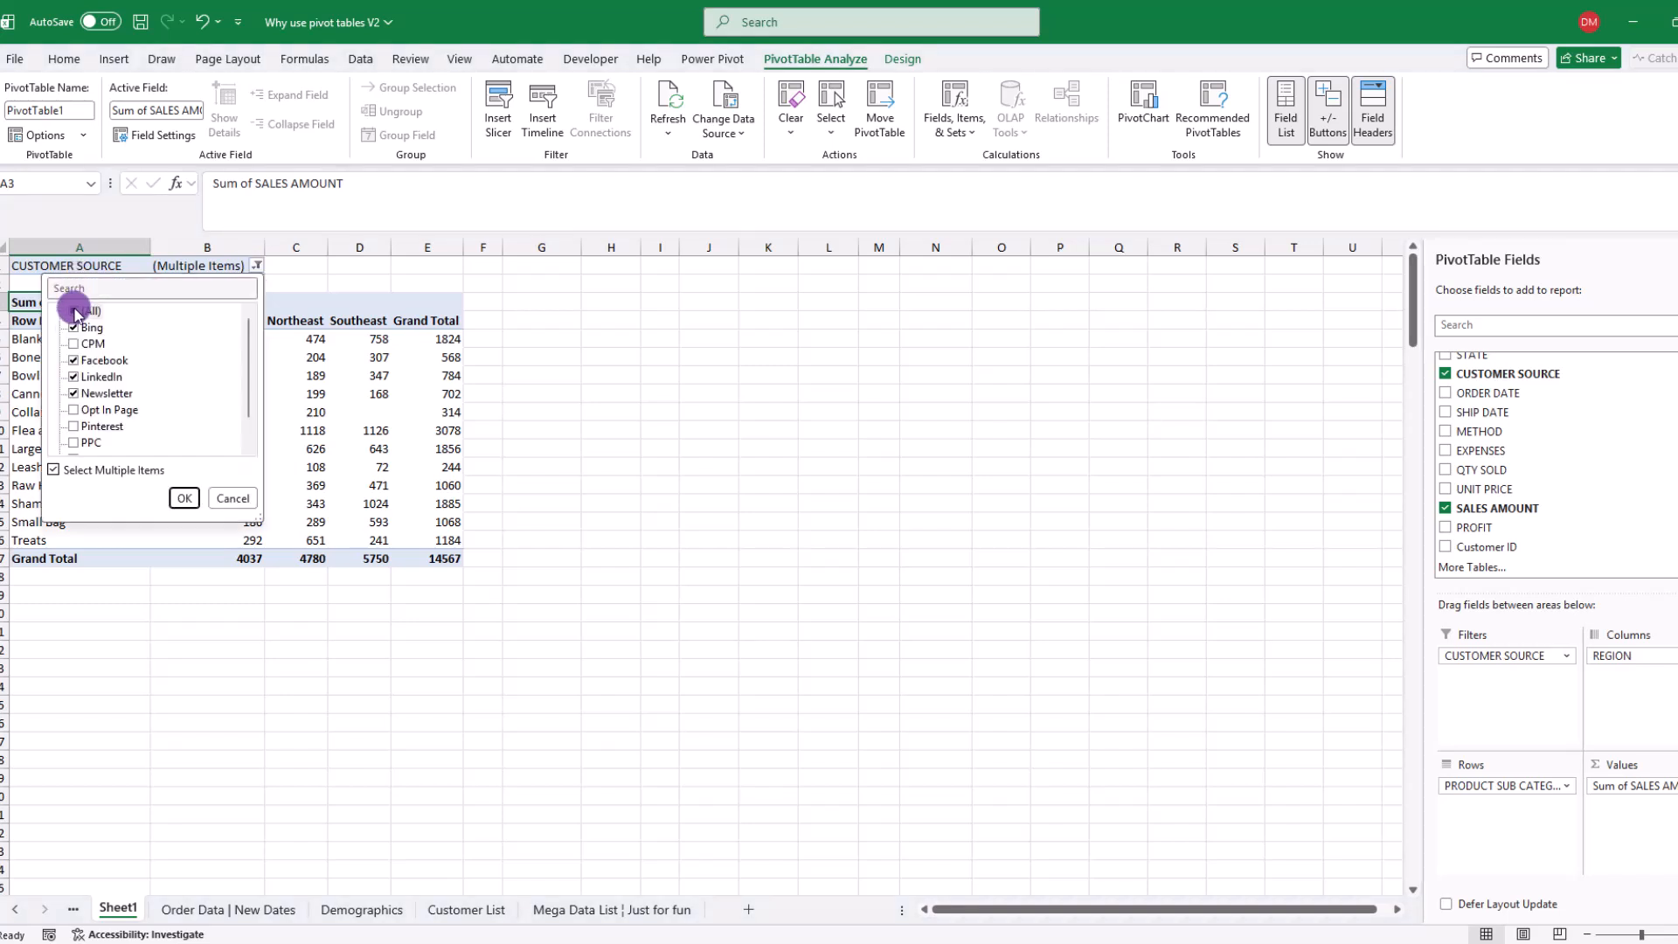
click(70, 344)
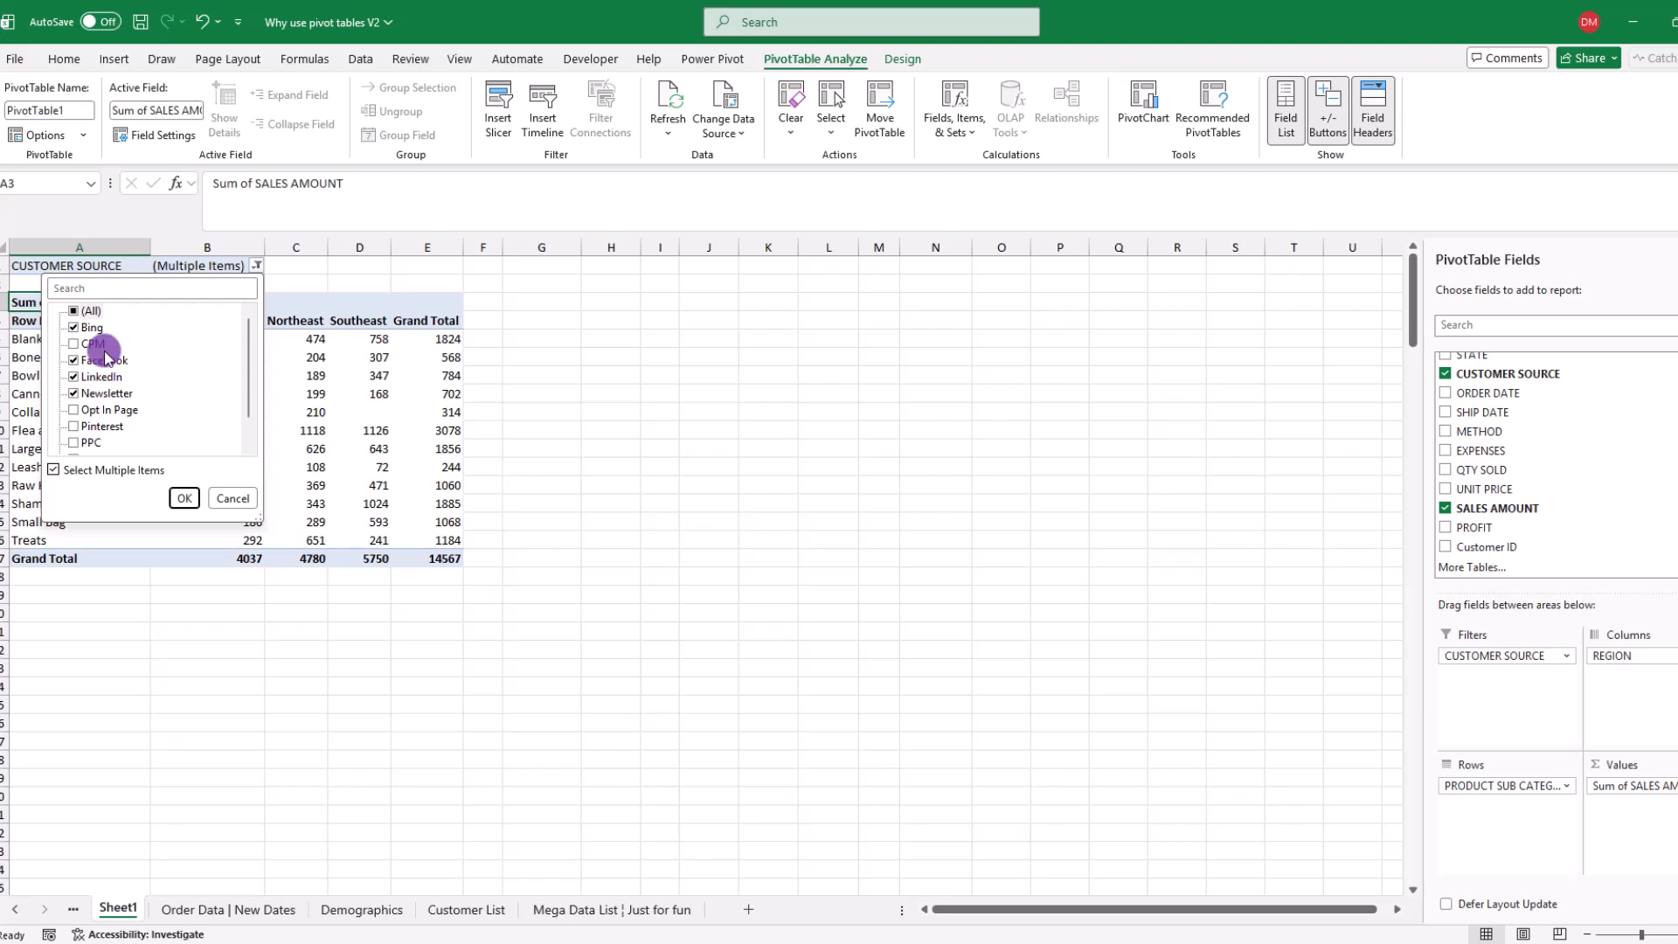
click(73, 312)
click(183, 499)
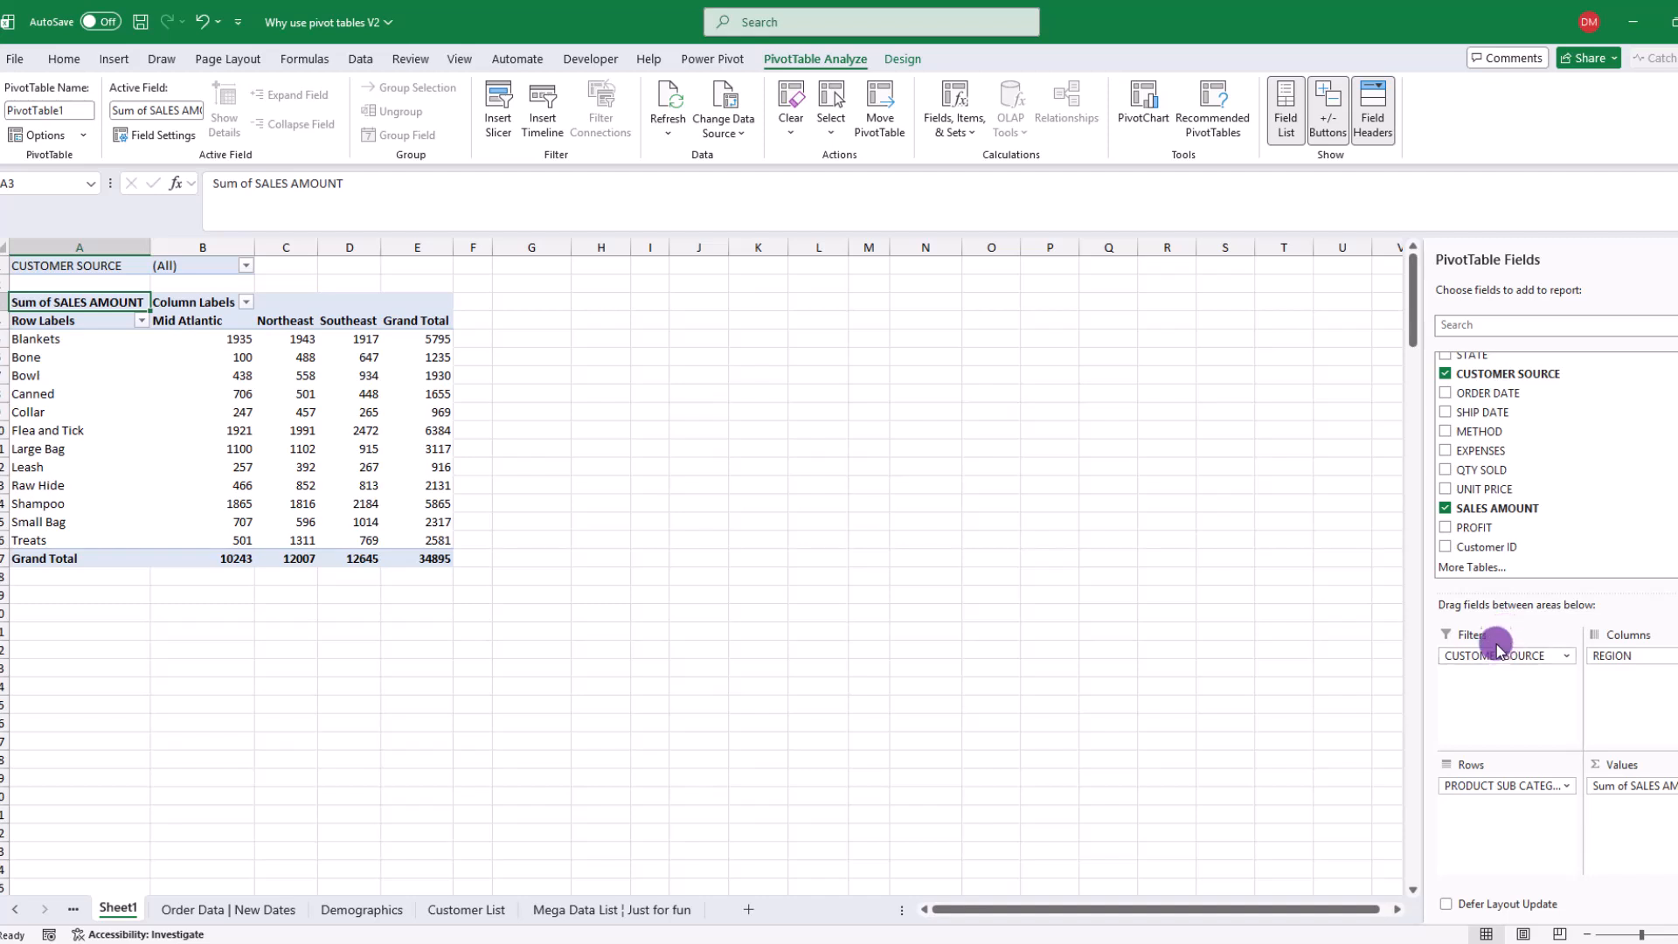
Replace the CUSTOMER SOURCE report filter with a CUSTOMER SOURCE slicer, moved away from the pivot table and enlarged to 3.65" high
scroll(1501, 528, up, 2)
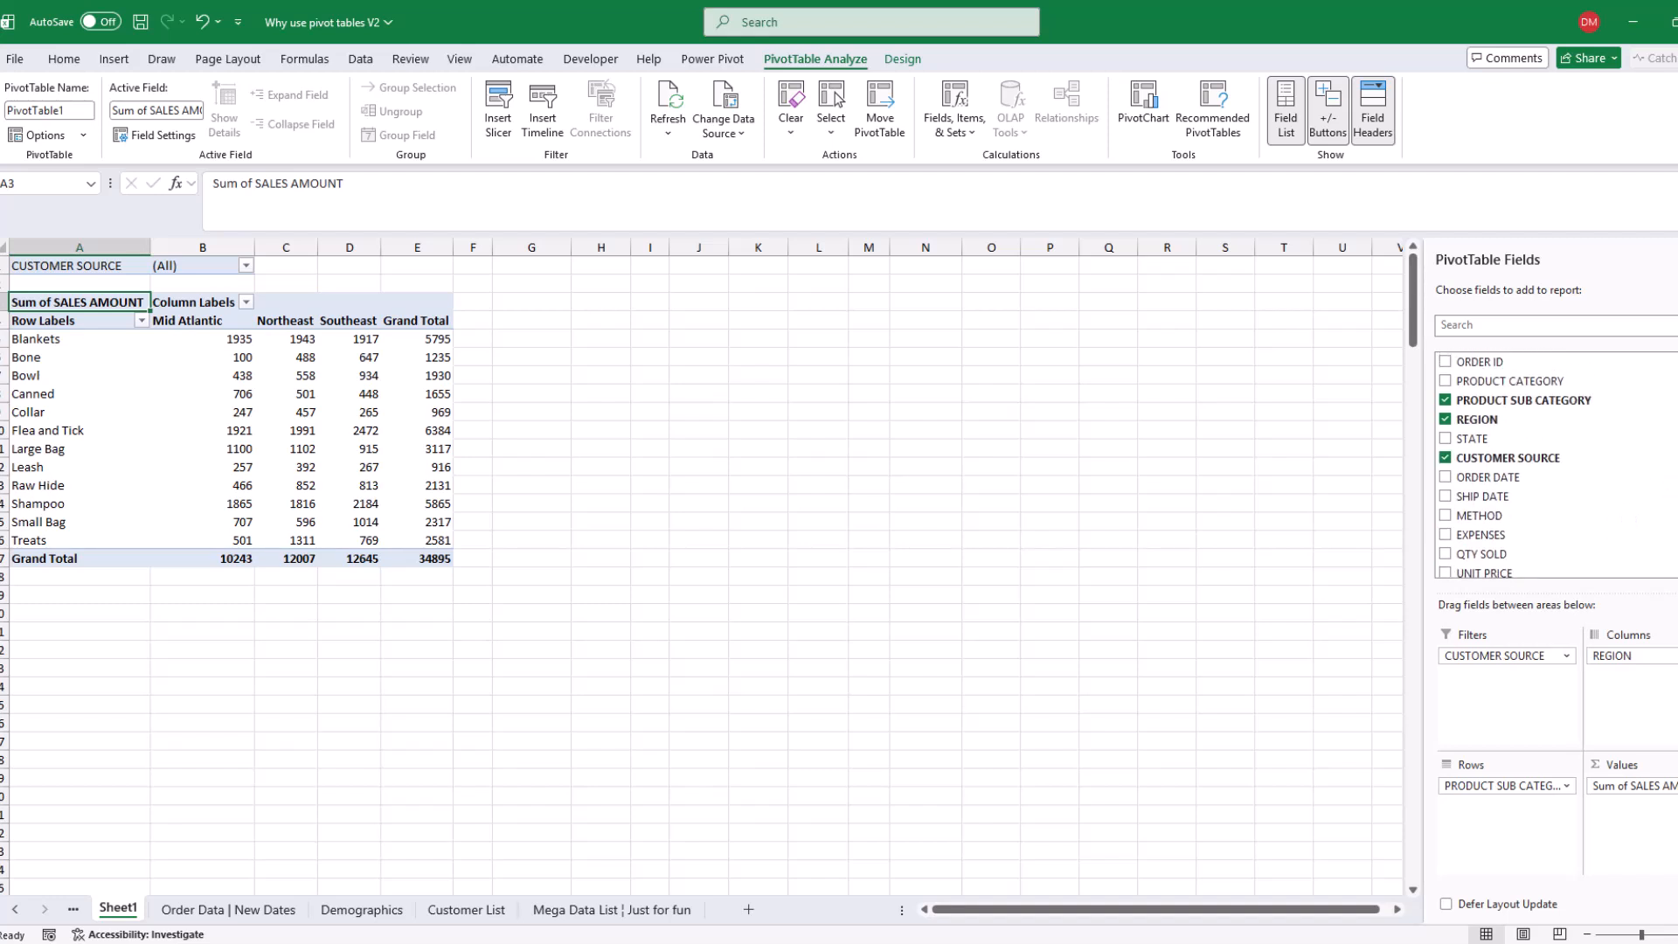
click(1446, 457)
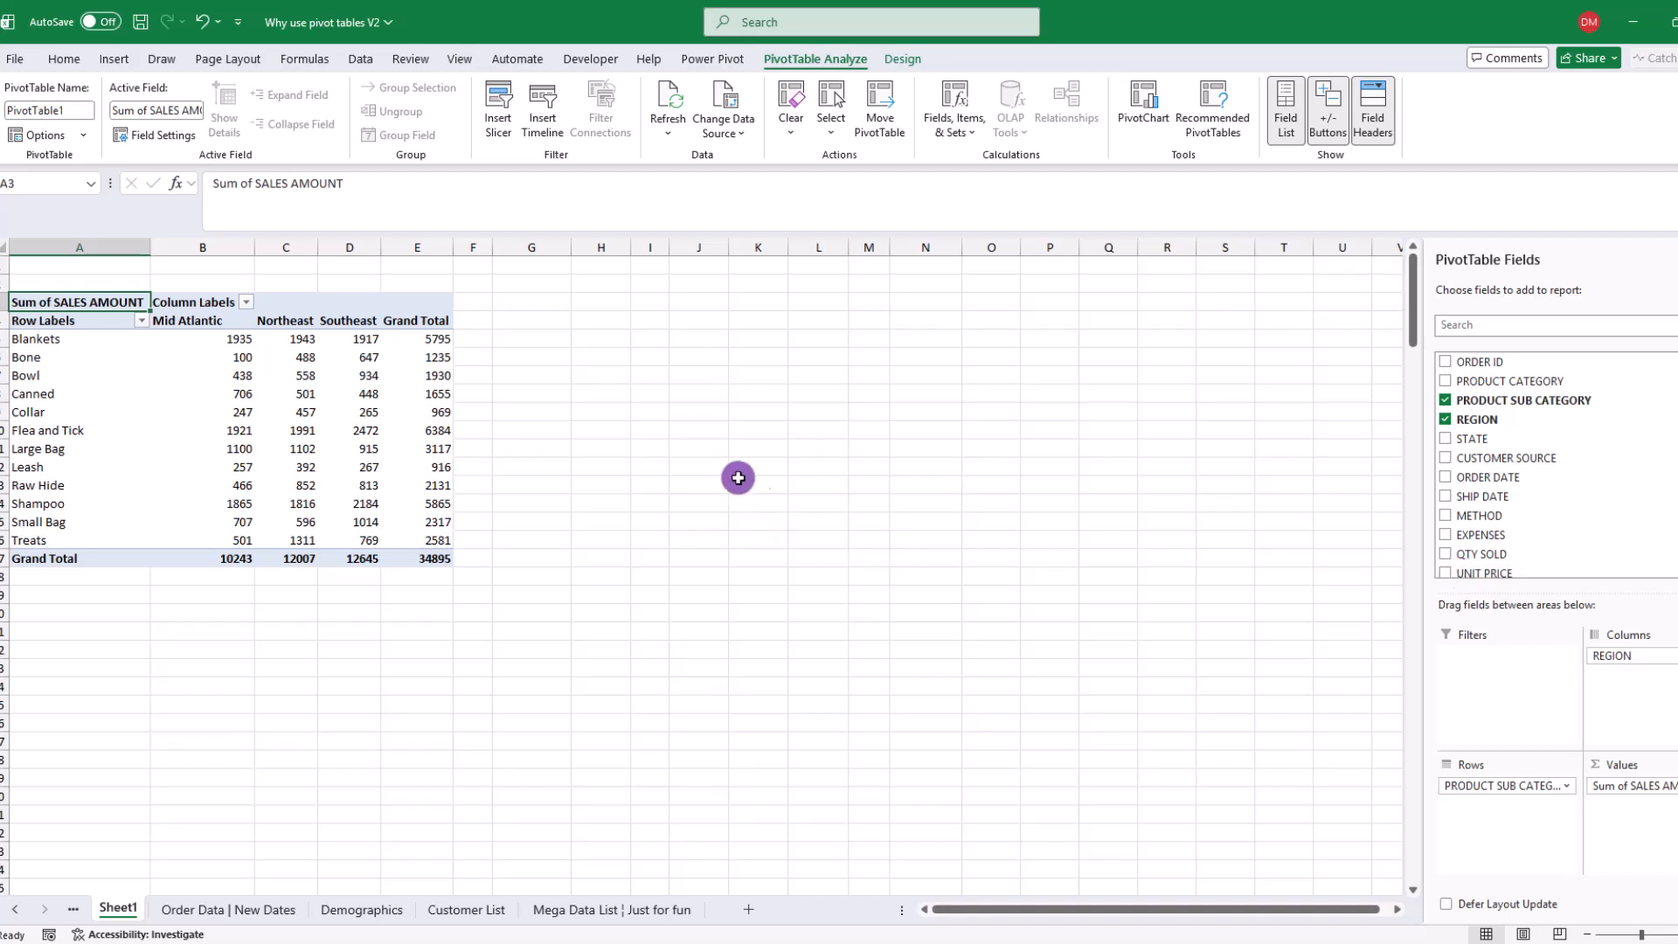
click(497, 112)
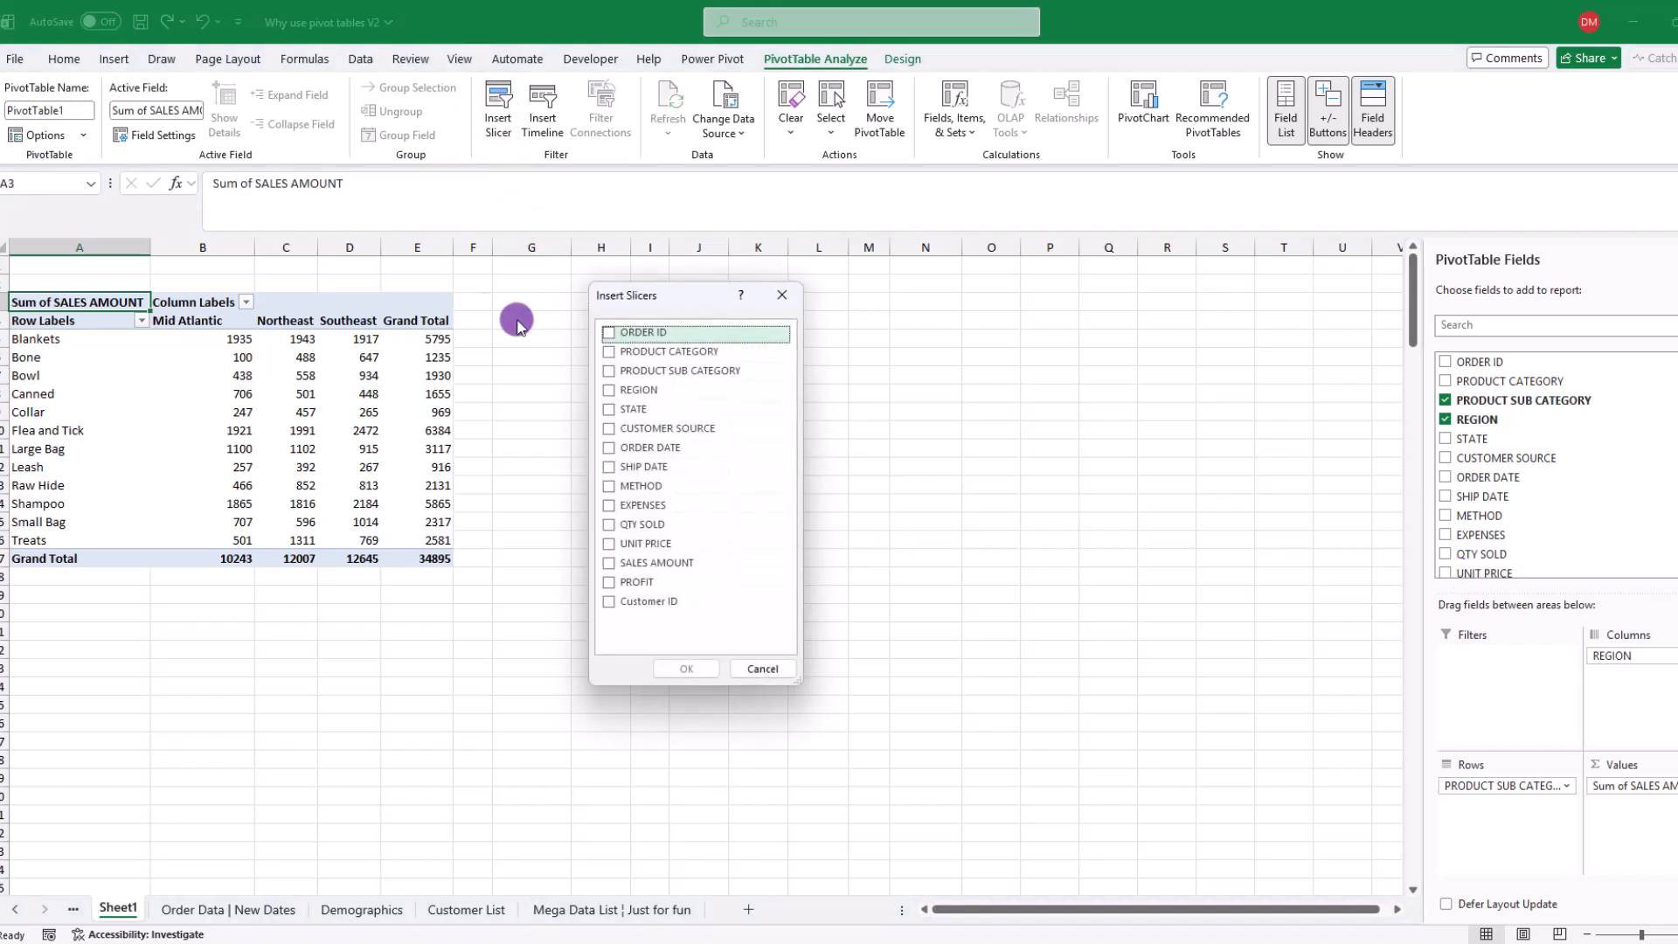
drag(650, 297, 801, 292)
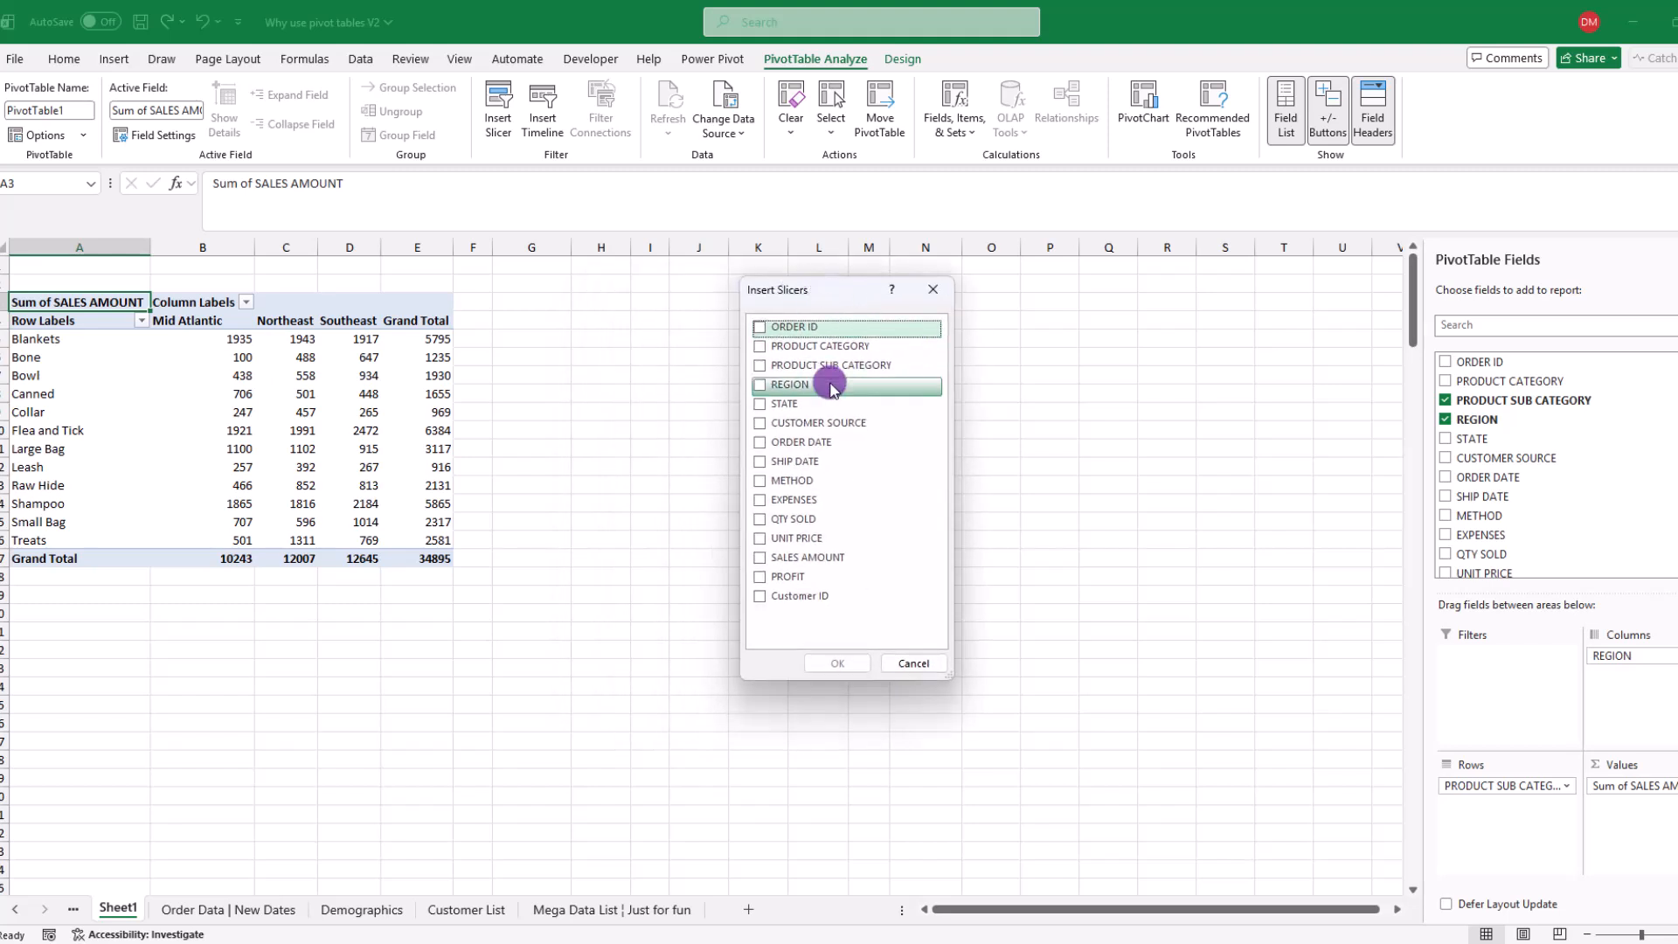
click(759, 423)
click(841, 665)
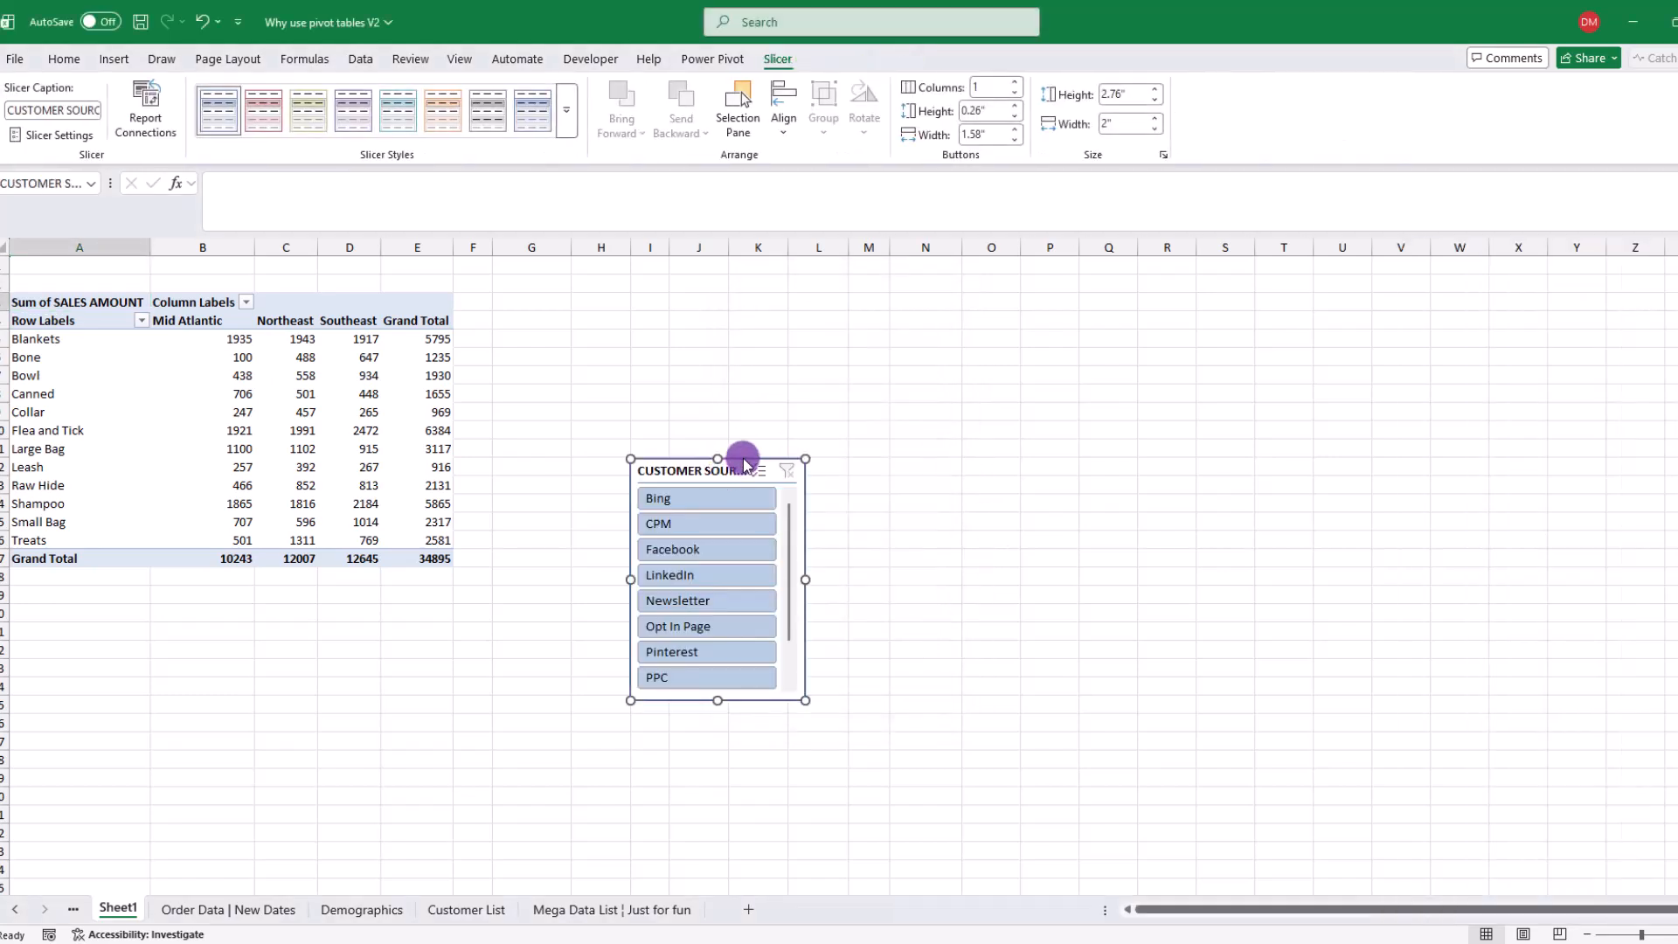
drag(716, 697, 886, 664)
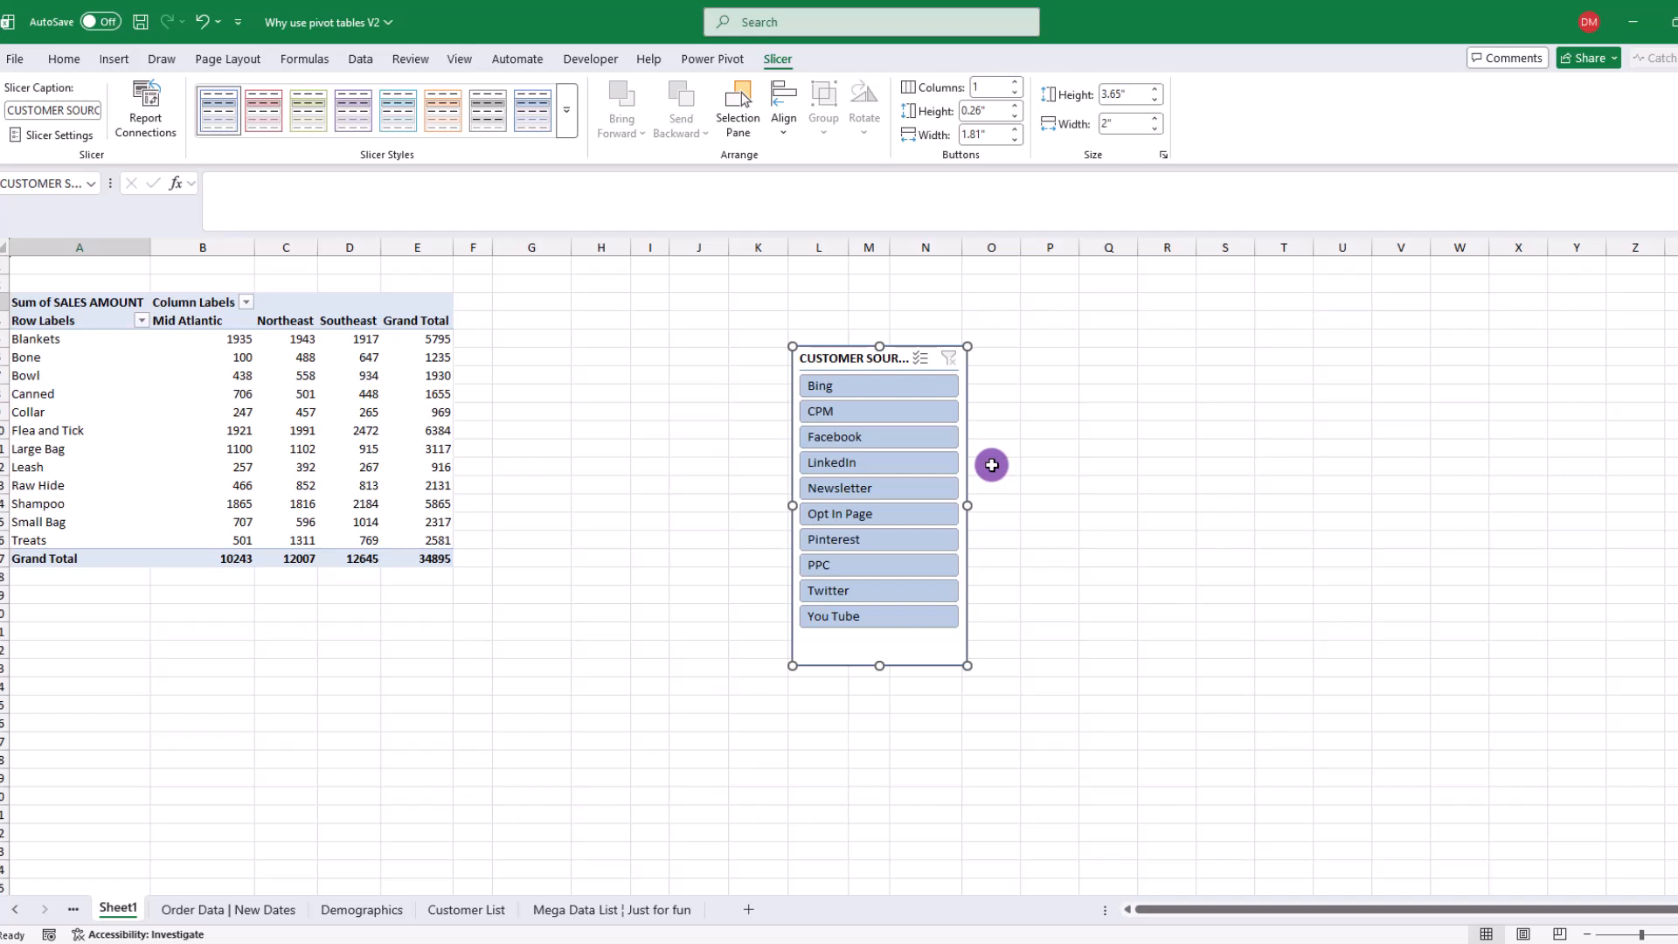
Use the CUSTOMER SOURCE slicer to show LinkedIn, You Tube and Bing sales one after another
click(874, 471)
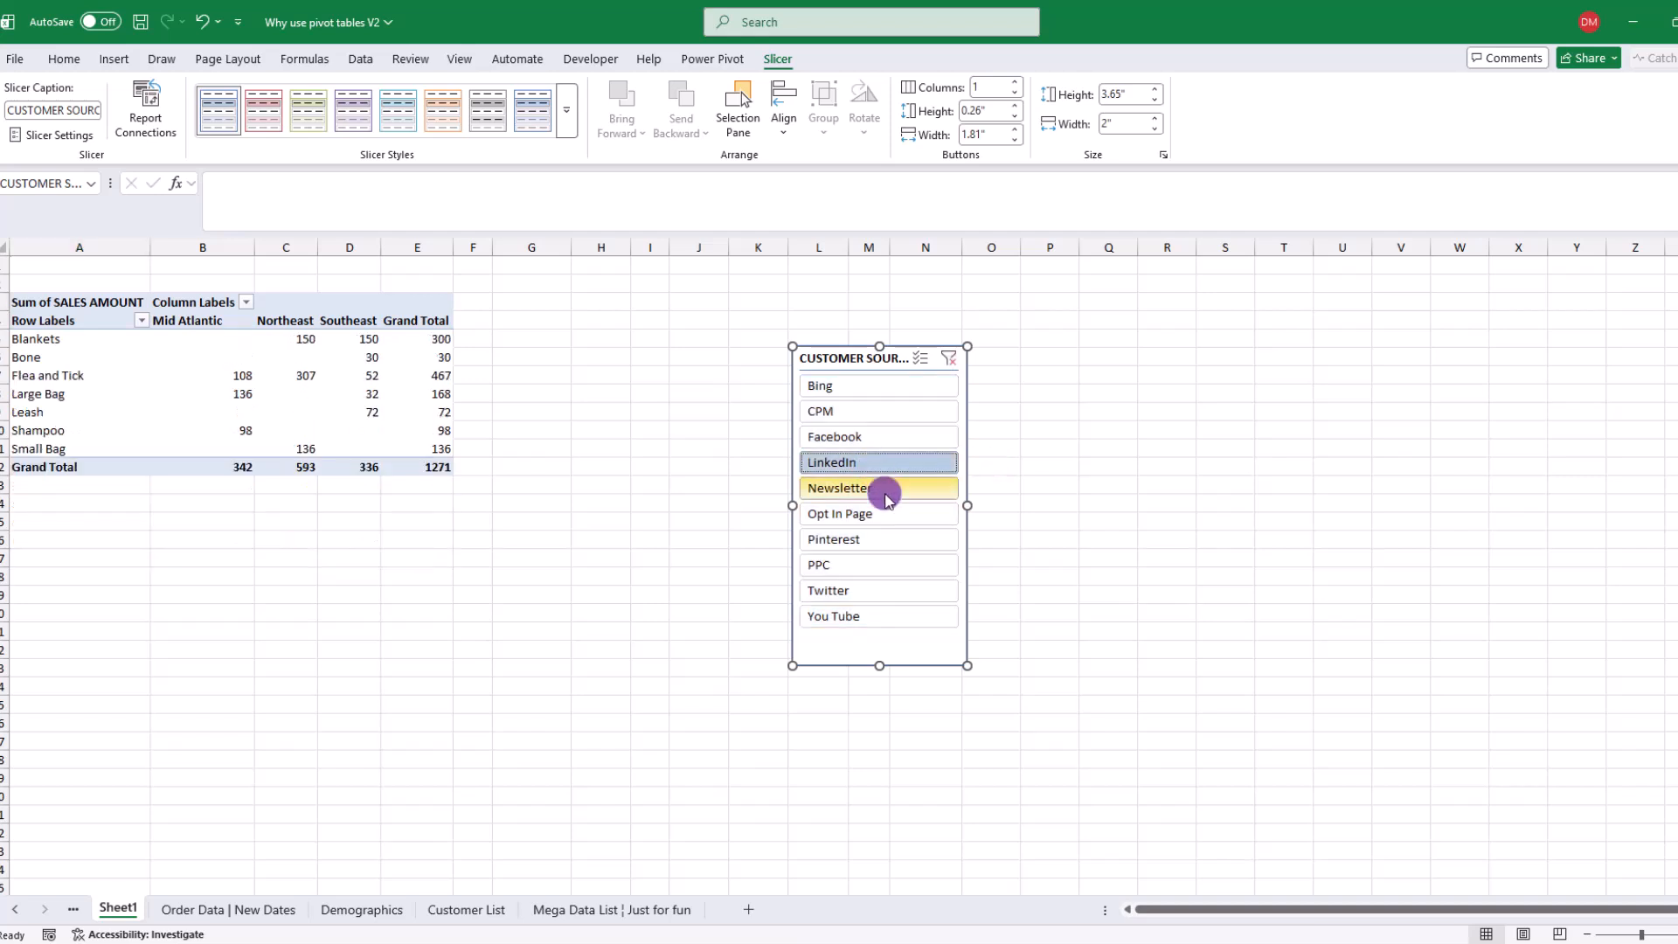
click(877, 619)
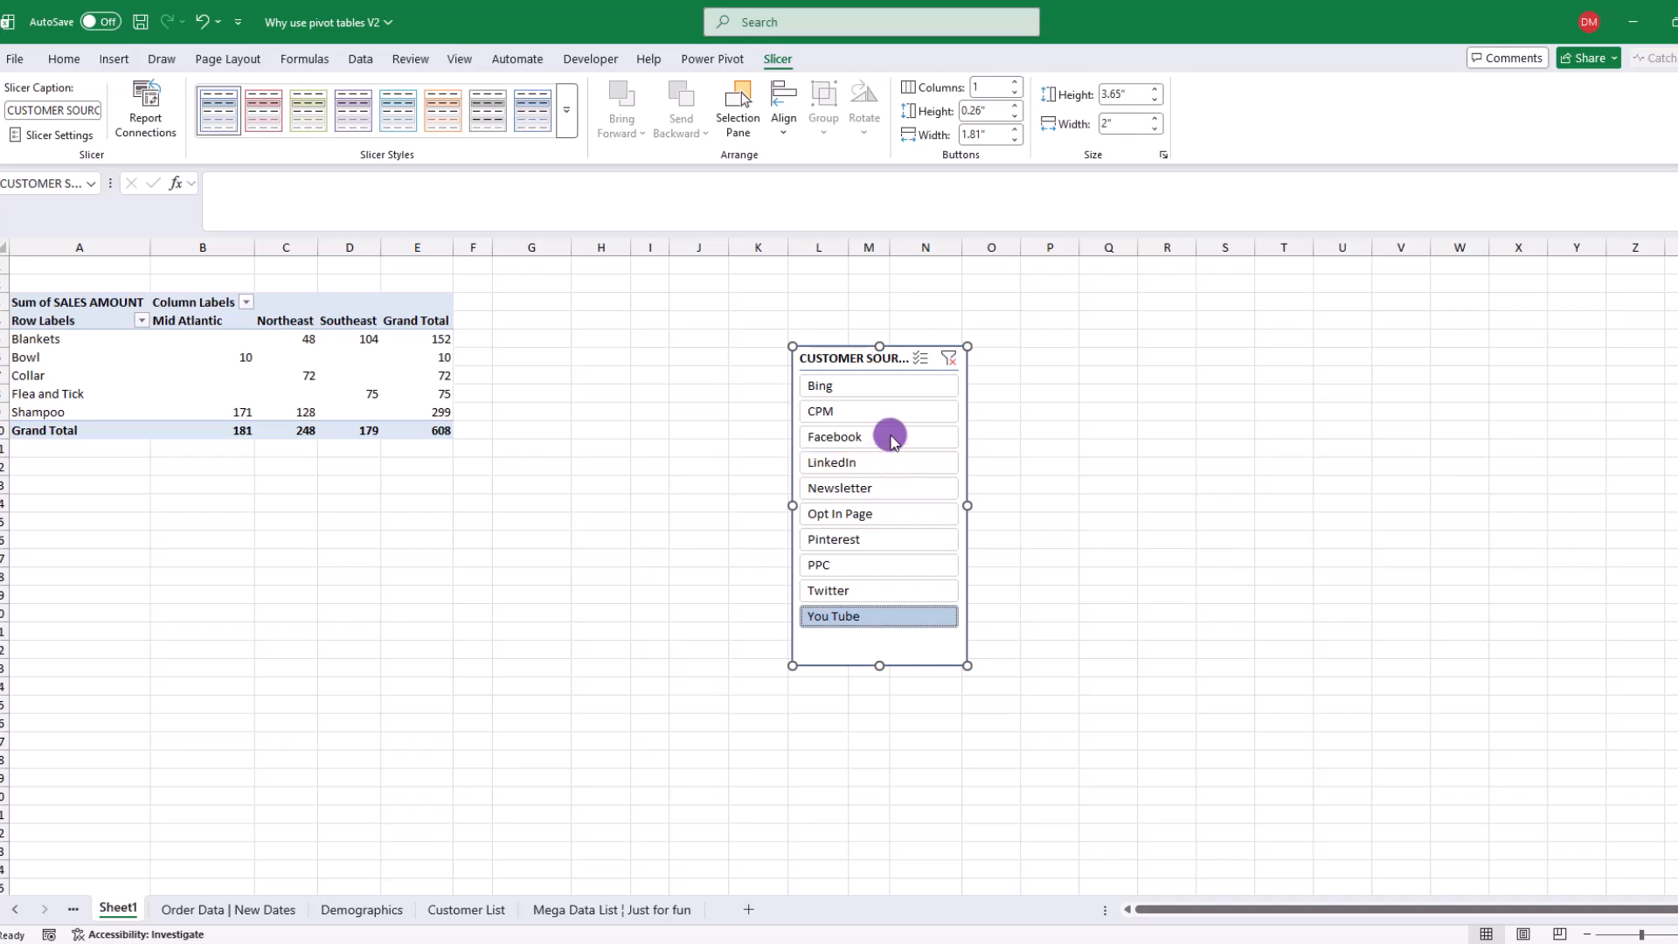
click(877, 392)
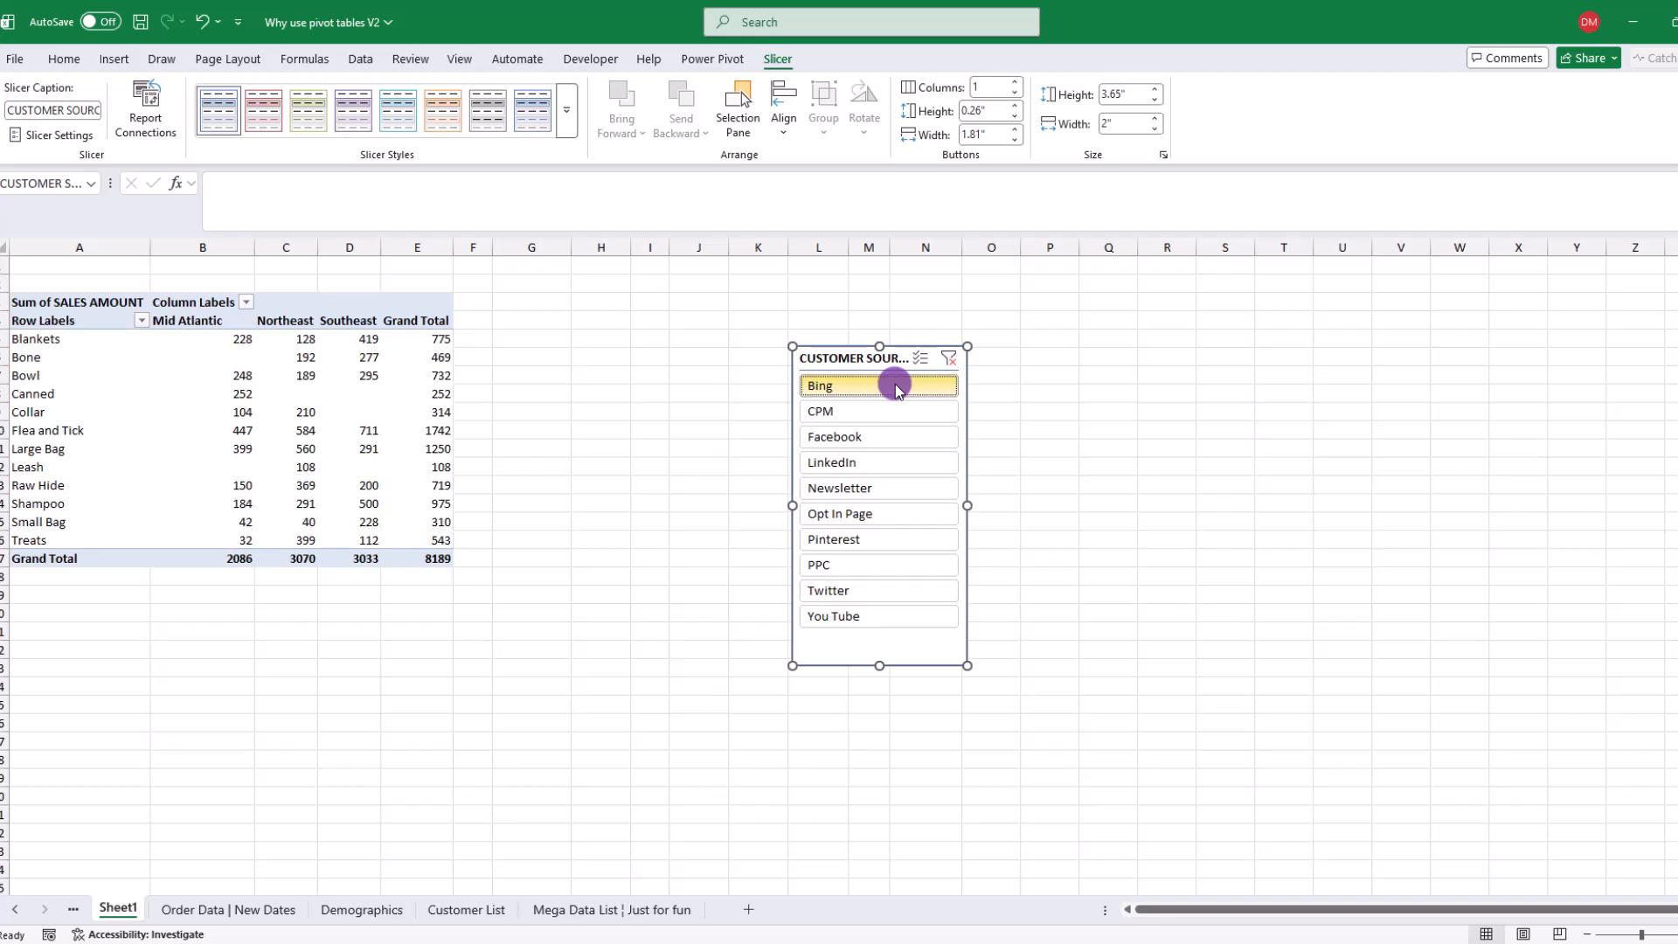
Add Facebook, Opt In Page and PPC to the Bing selection in the slicer, then clear the slicer's filter
ctrl+click(900, 437)
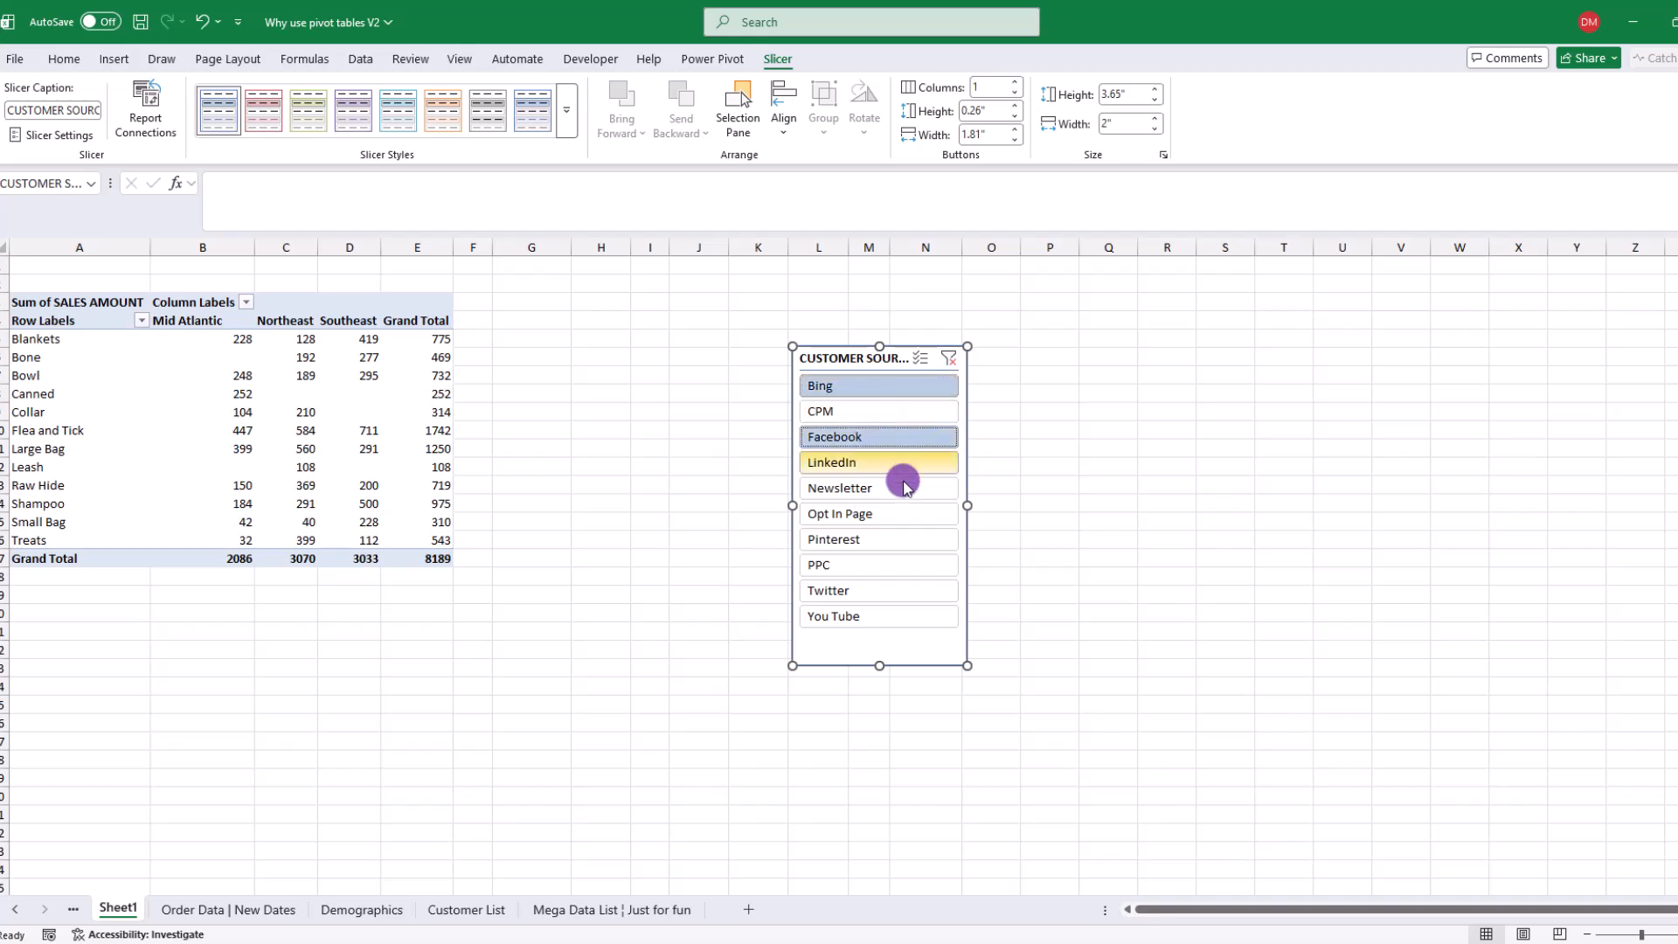
ctrl+click(862, 518)
ctrl+click(872, 565)
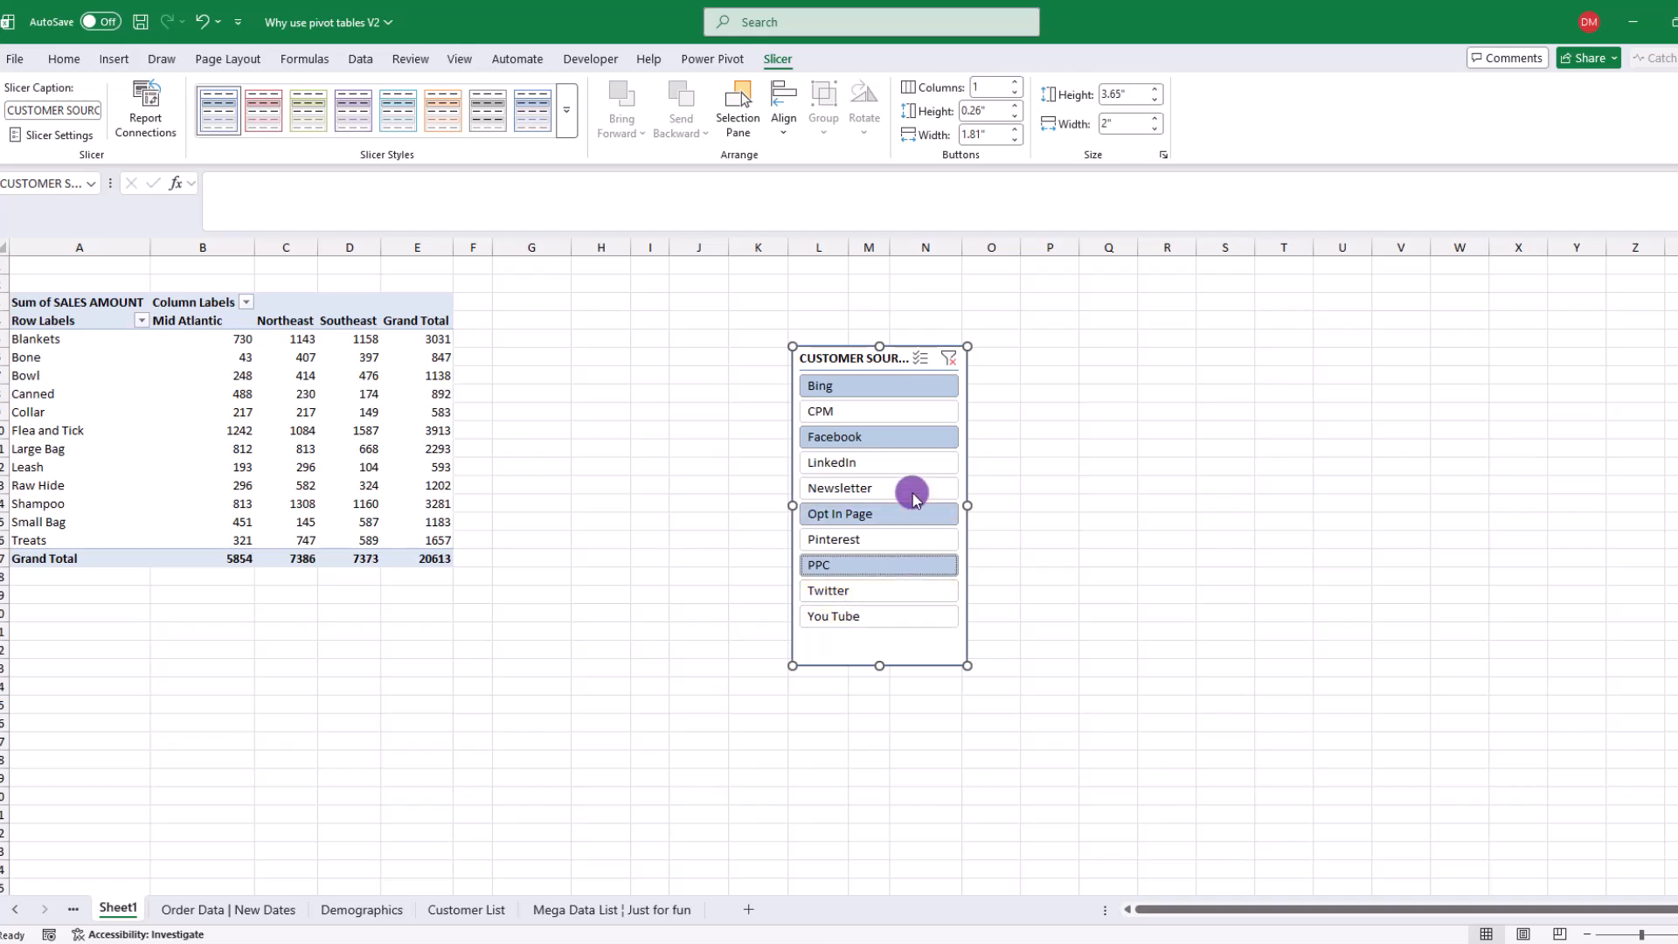
click(948, 358)
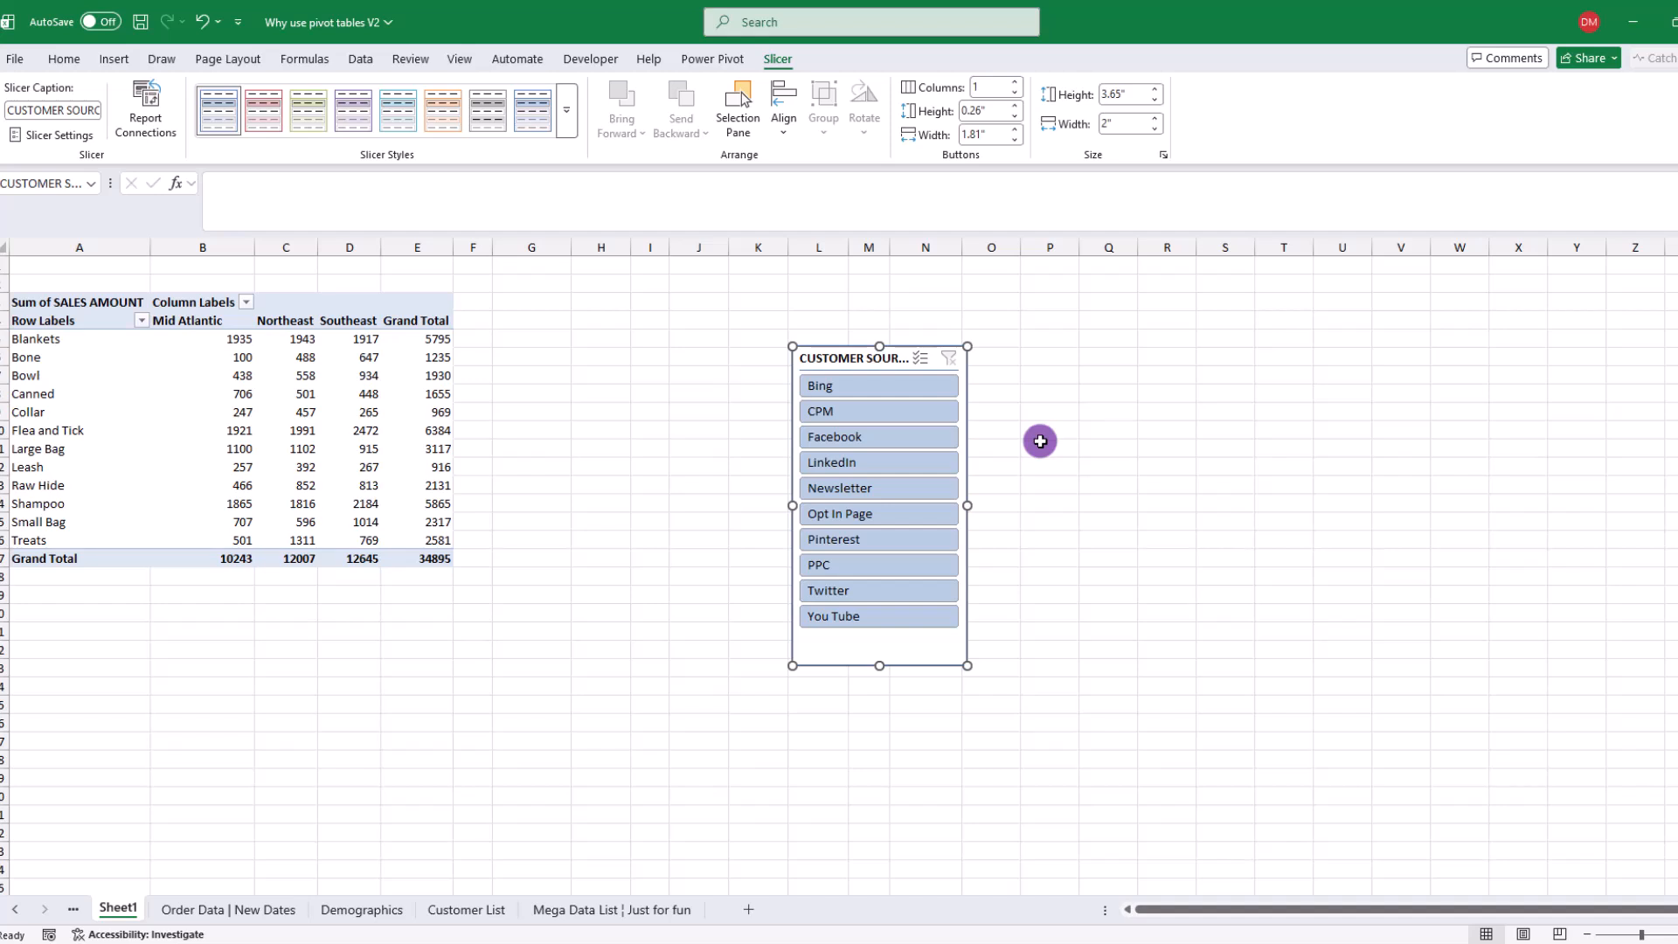
Filter the pivot table to Bing, Newsletter, PPC and You Tube together with the slicer, then clear that filter
click(874, 388)
ctrl+click(869, 488)
ctrl+click(861, 565)
ctrl+click(870, 617)
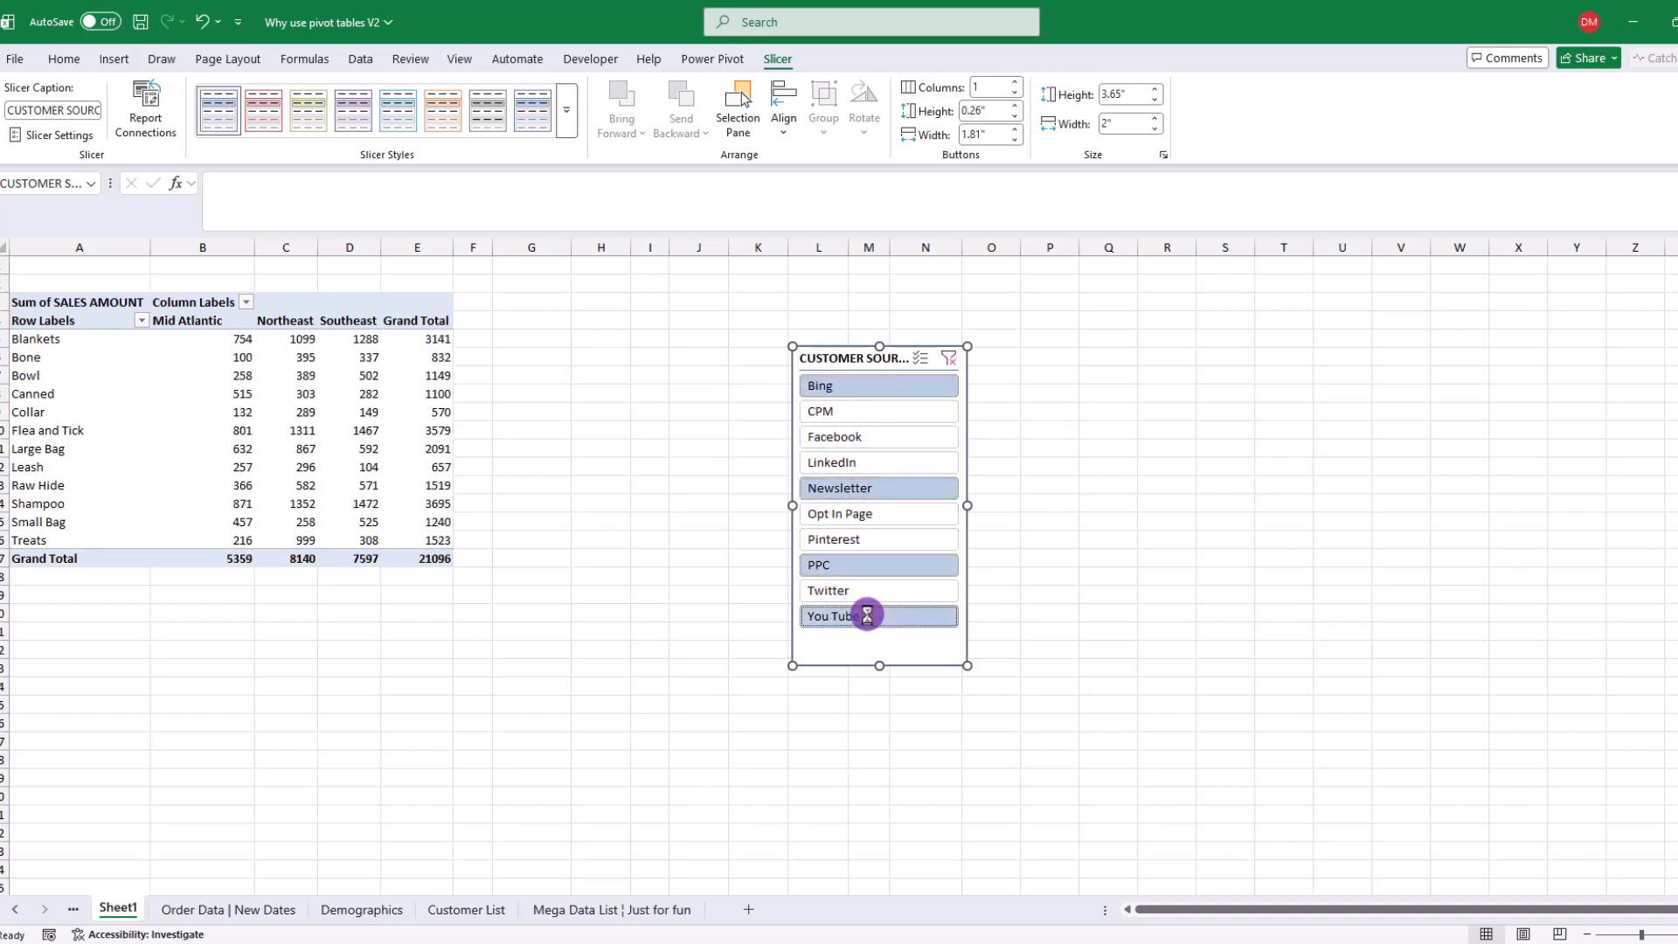
click(949, 358)
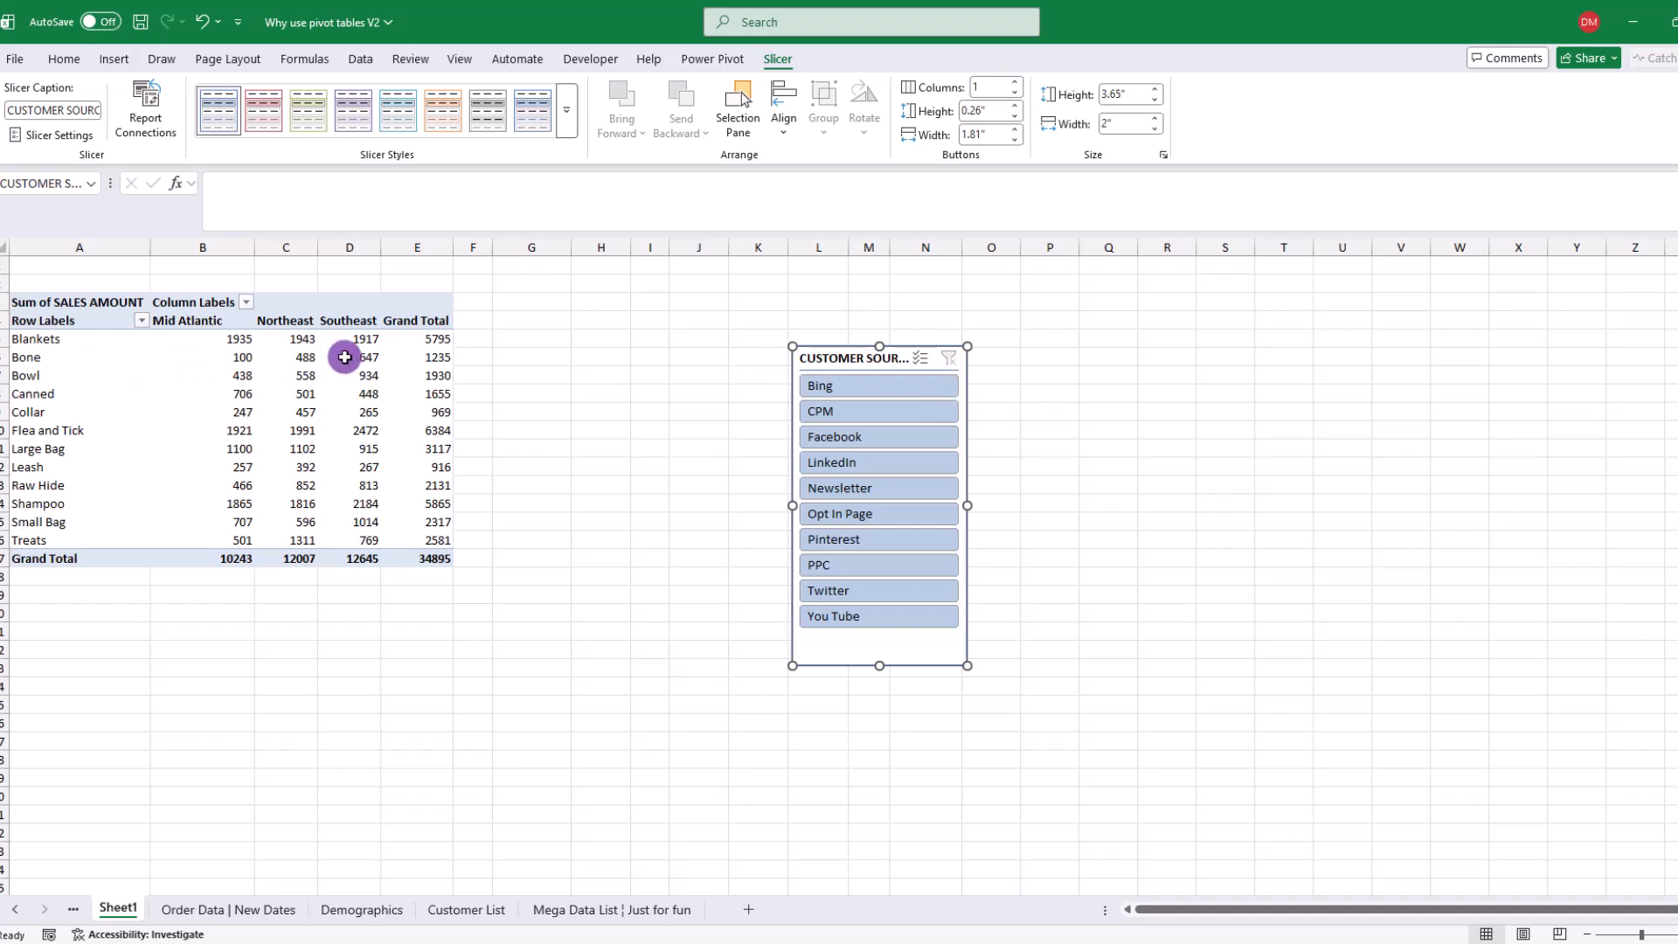
Insert a METHOD slicer and place it between the pivot table and the CUSTOMER SOURCE slicer
click(175, 357)
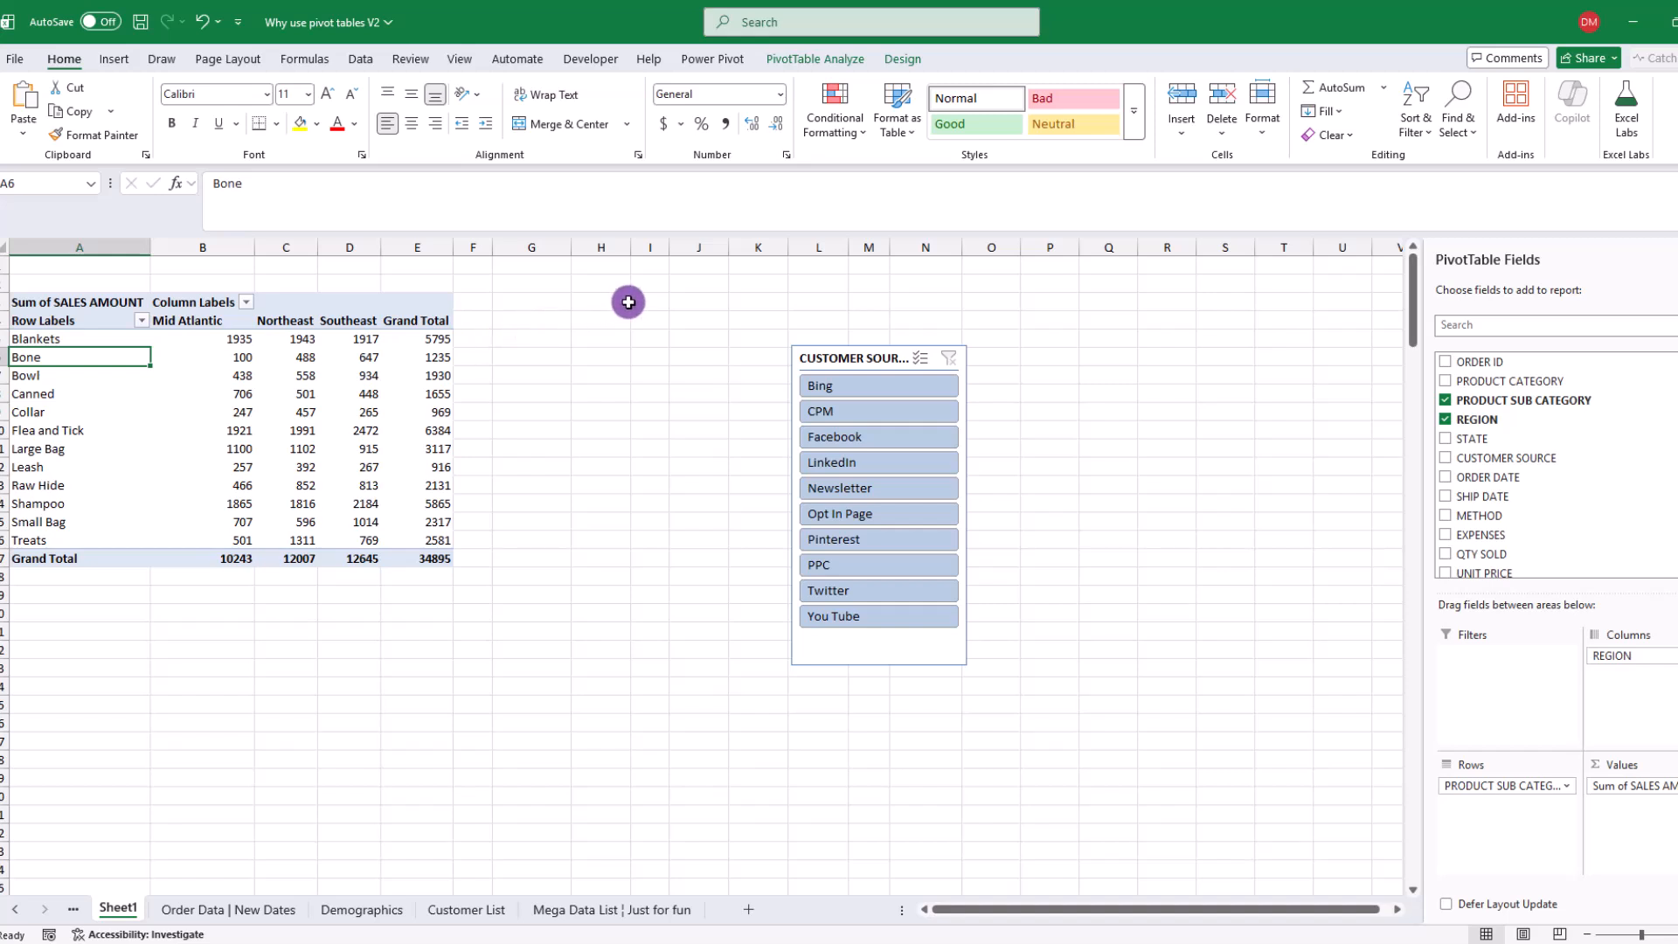
click(814, 58)
click(496, 108)
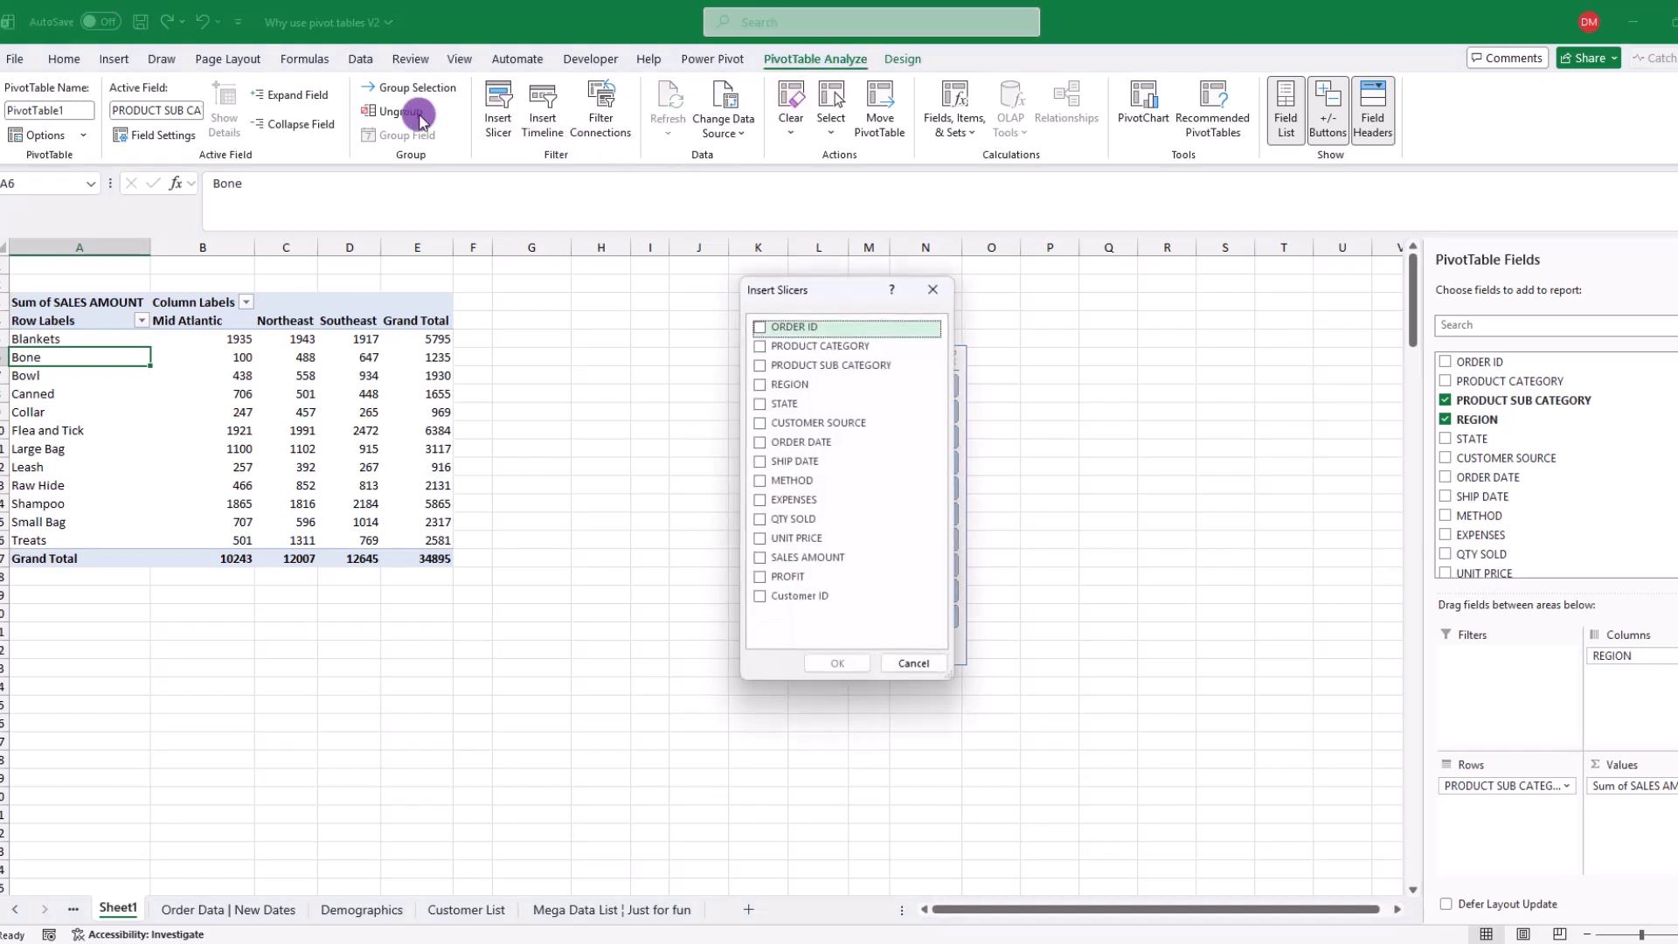
click(760, 481)
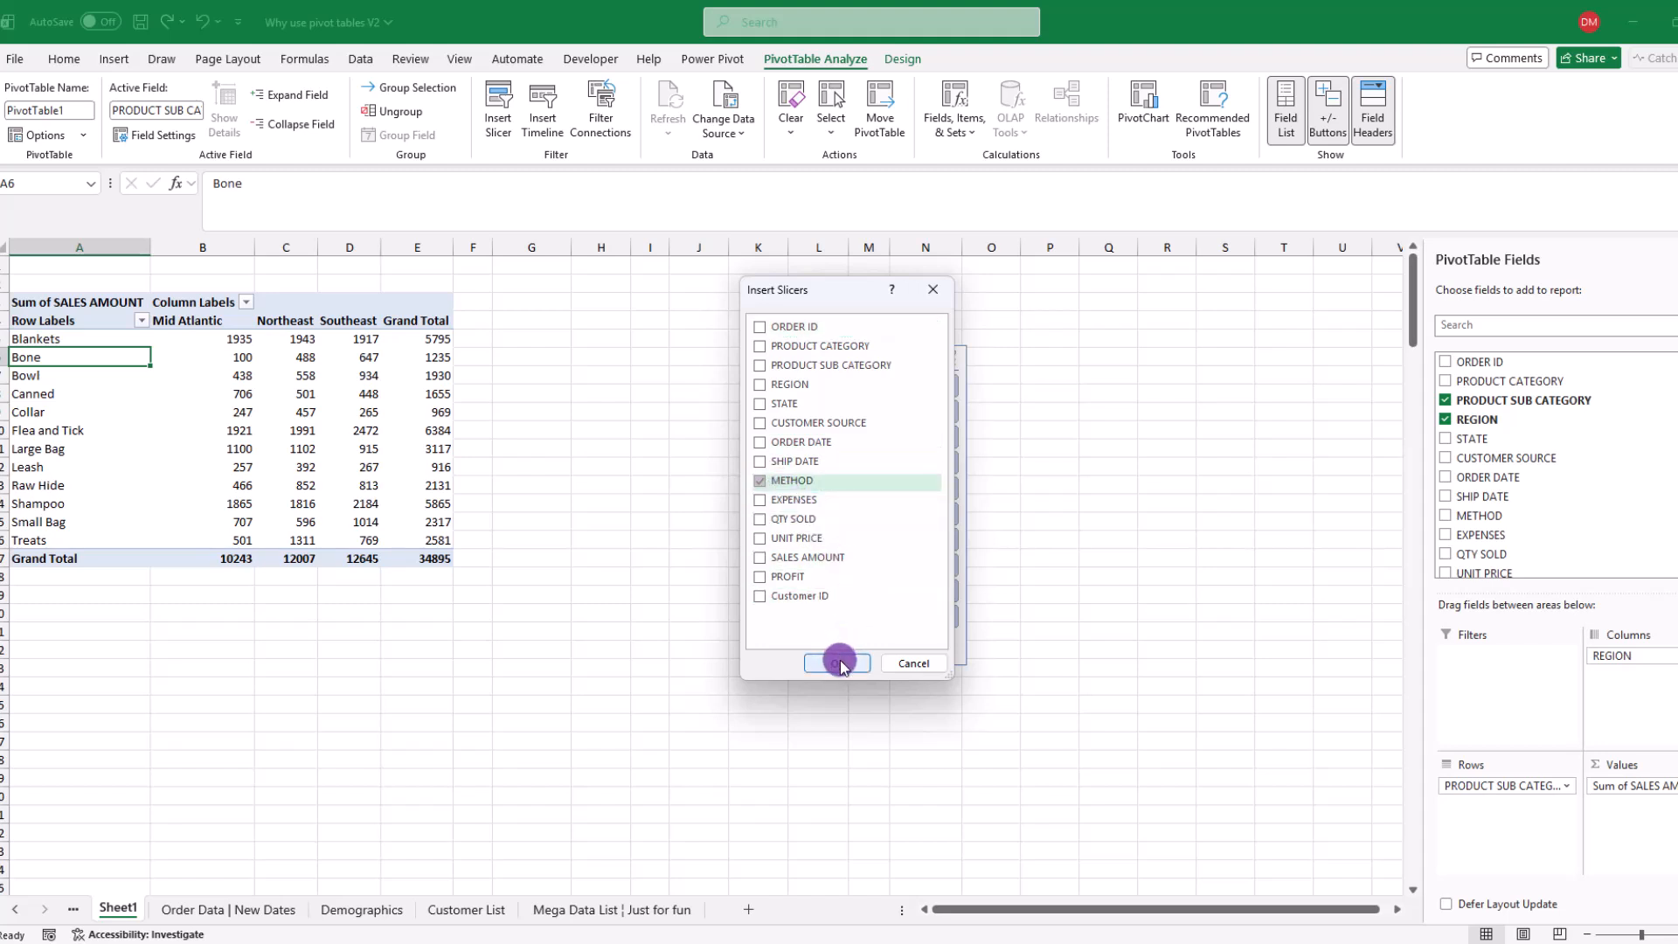
click(838, 663)
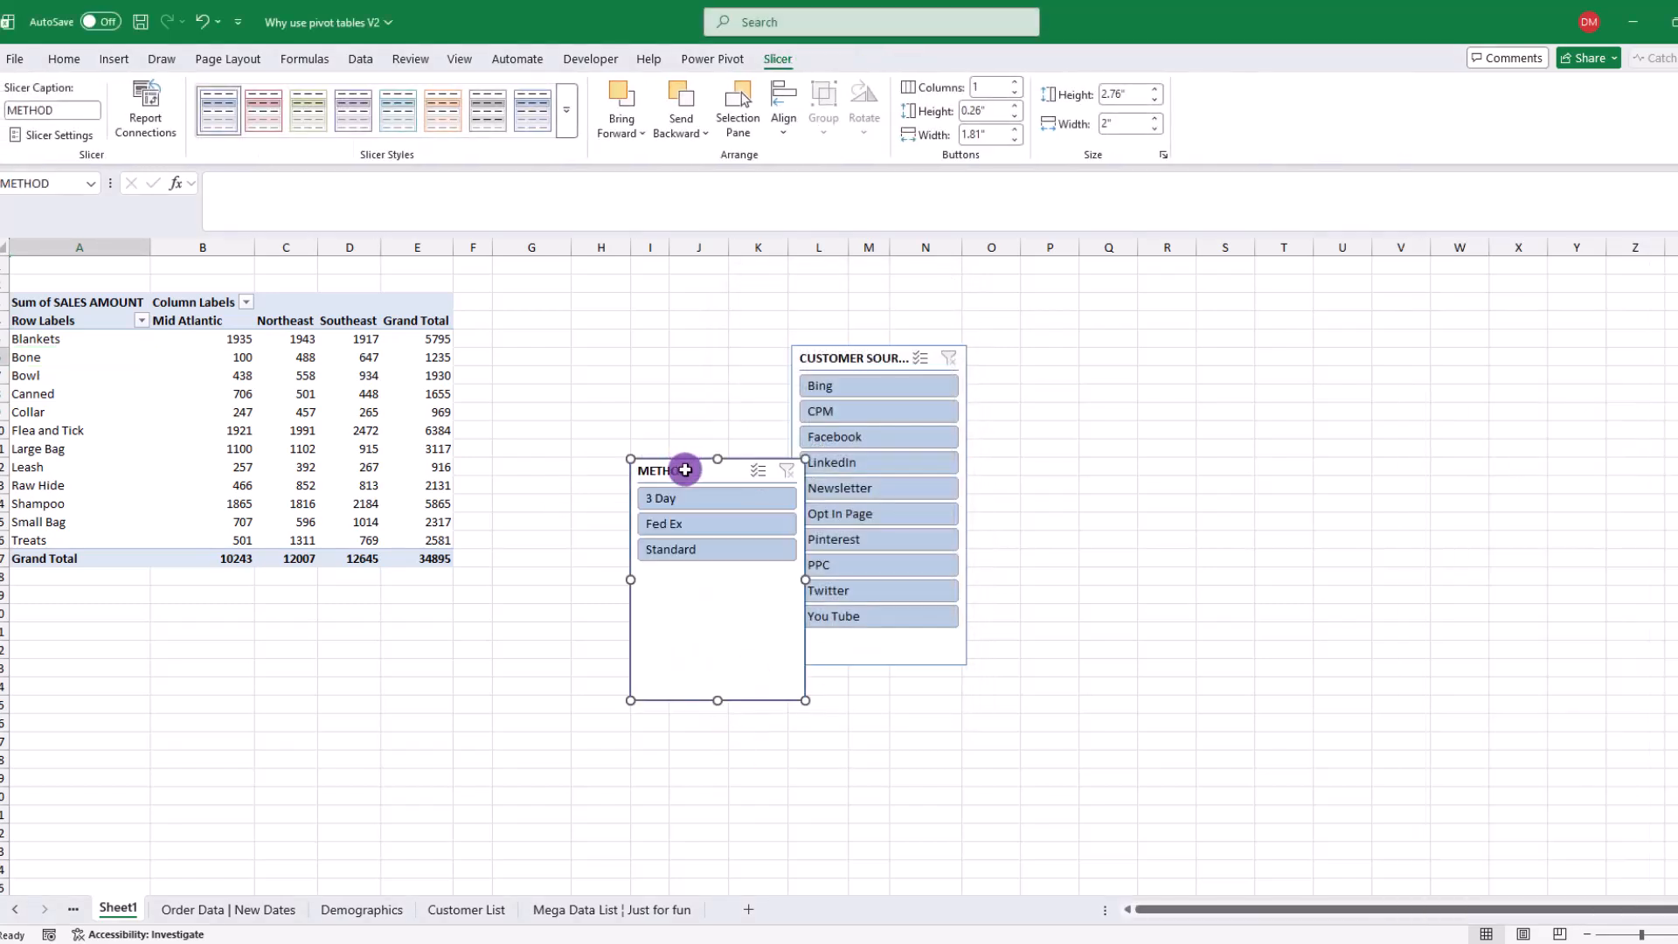
drag(684, 463, 608, 318)
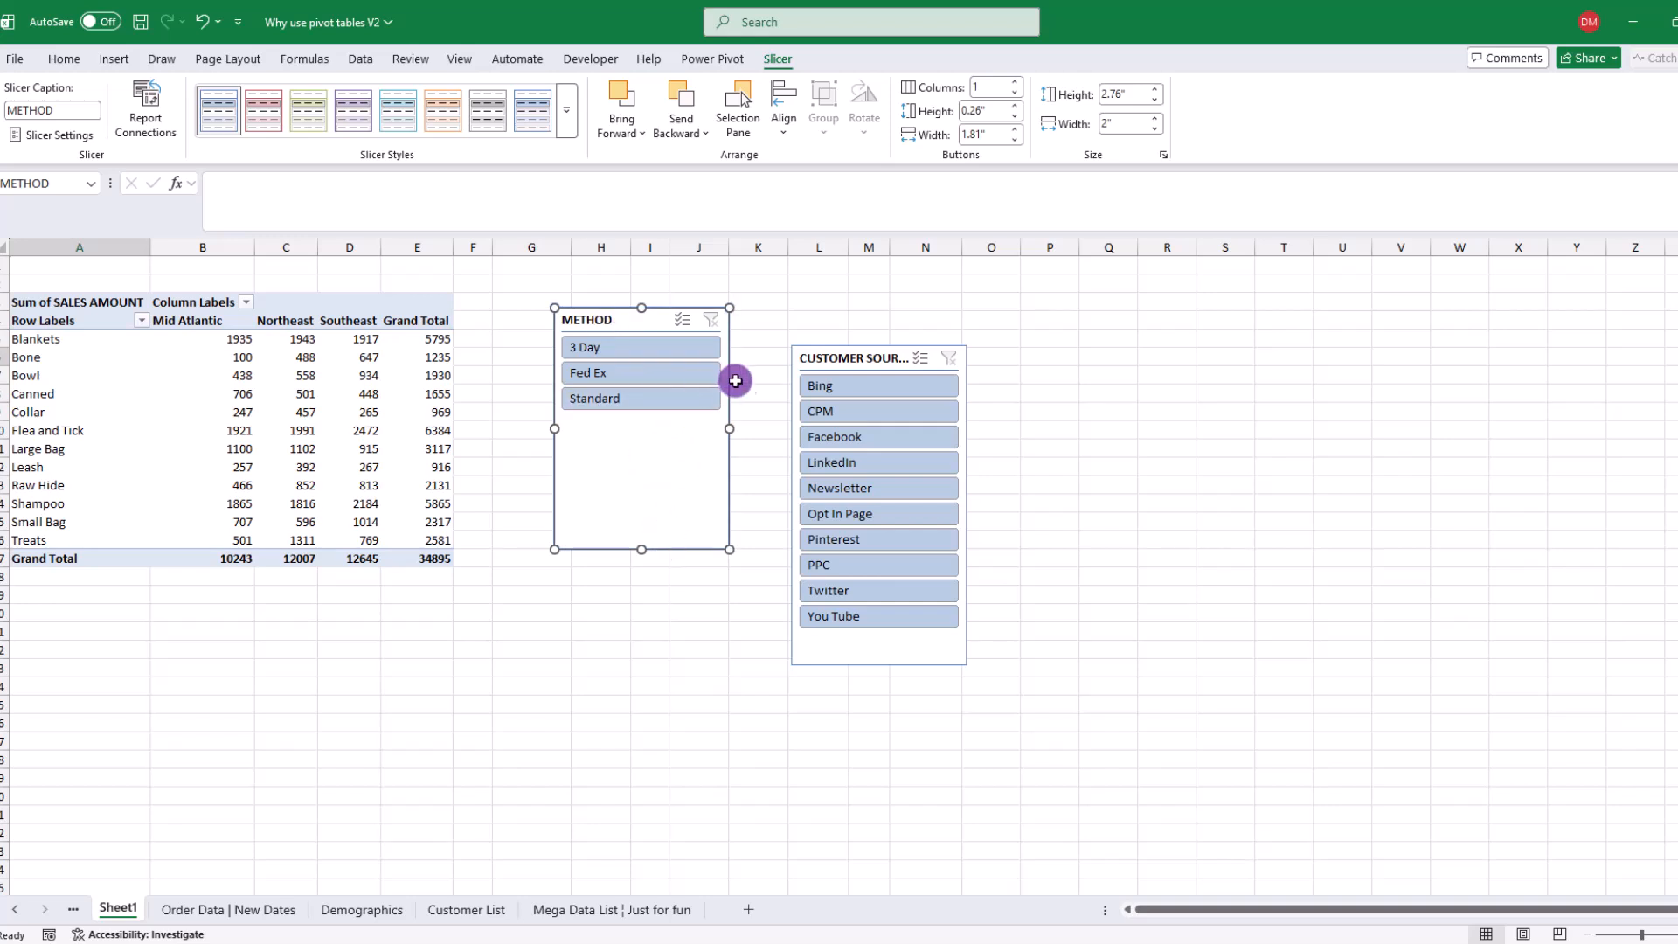
Combine both slicers: show Bing with the 3 Day method, then add You Tube and Facebook and switch METHOD to Standard
click(856, 385)
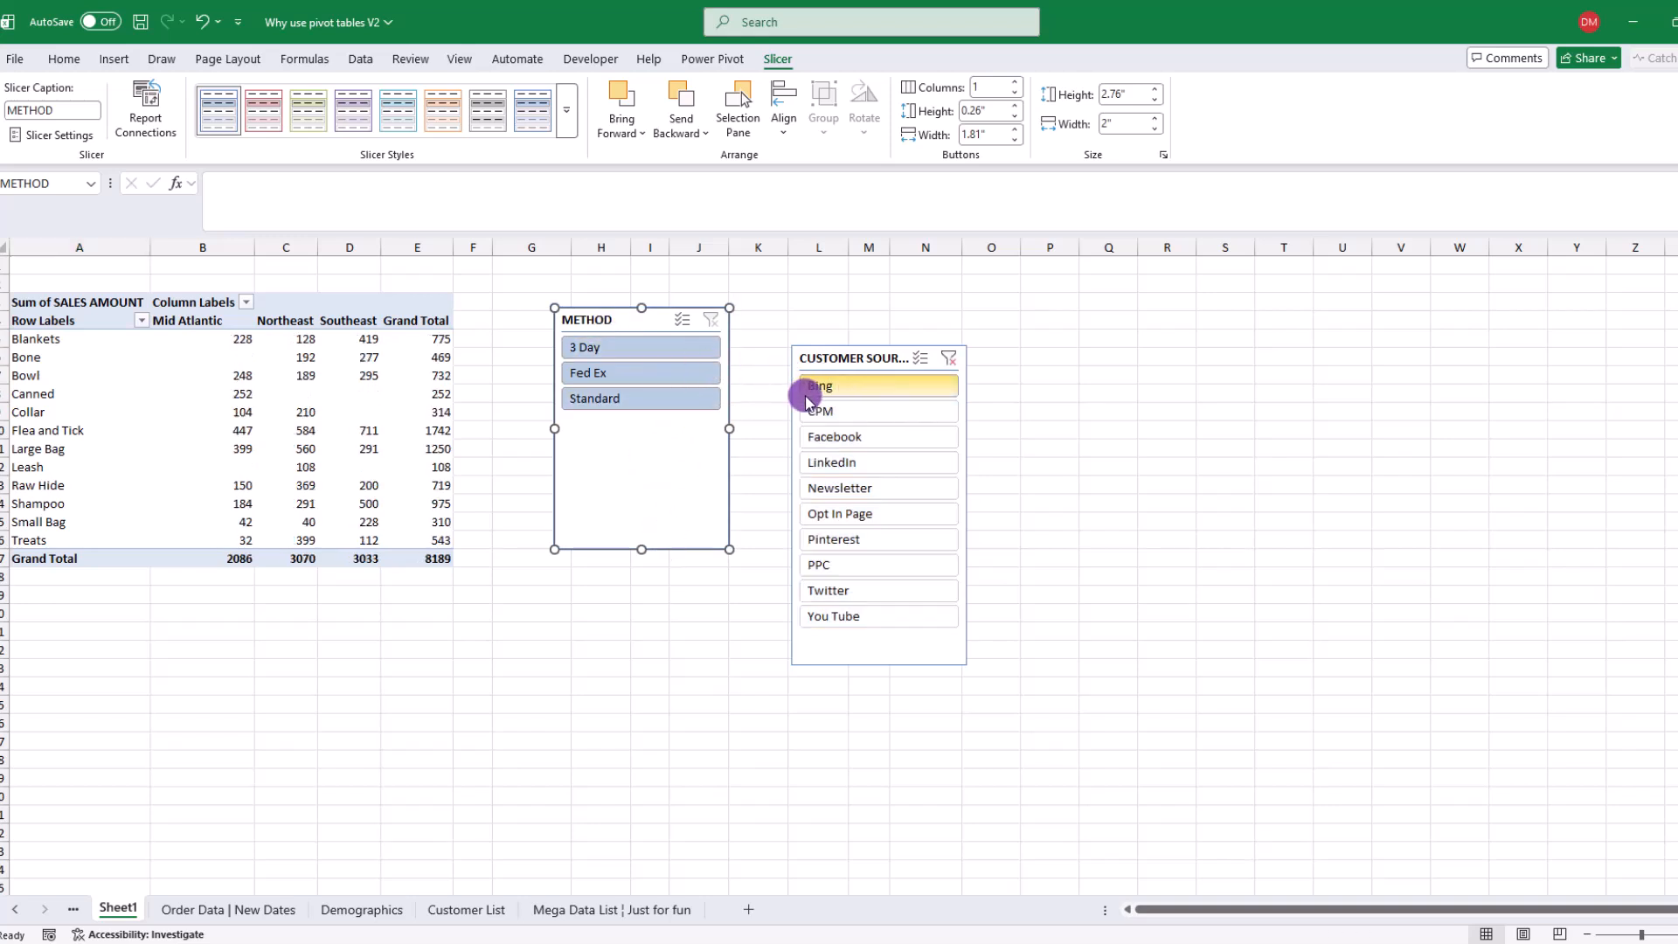
click(677, 350)
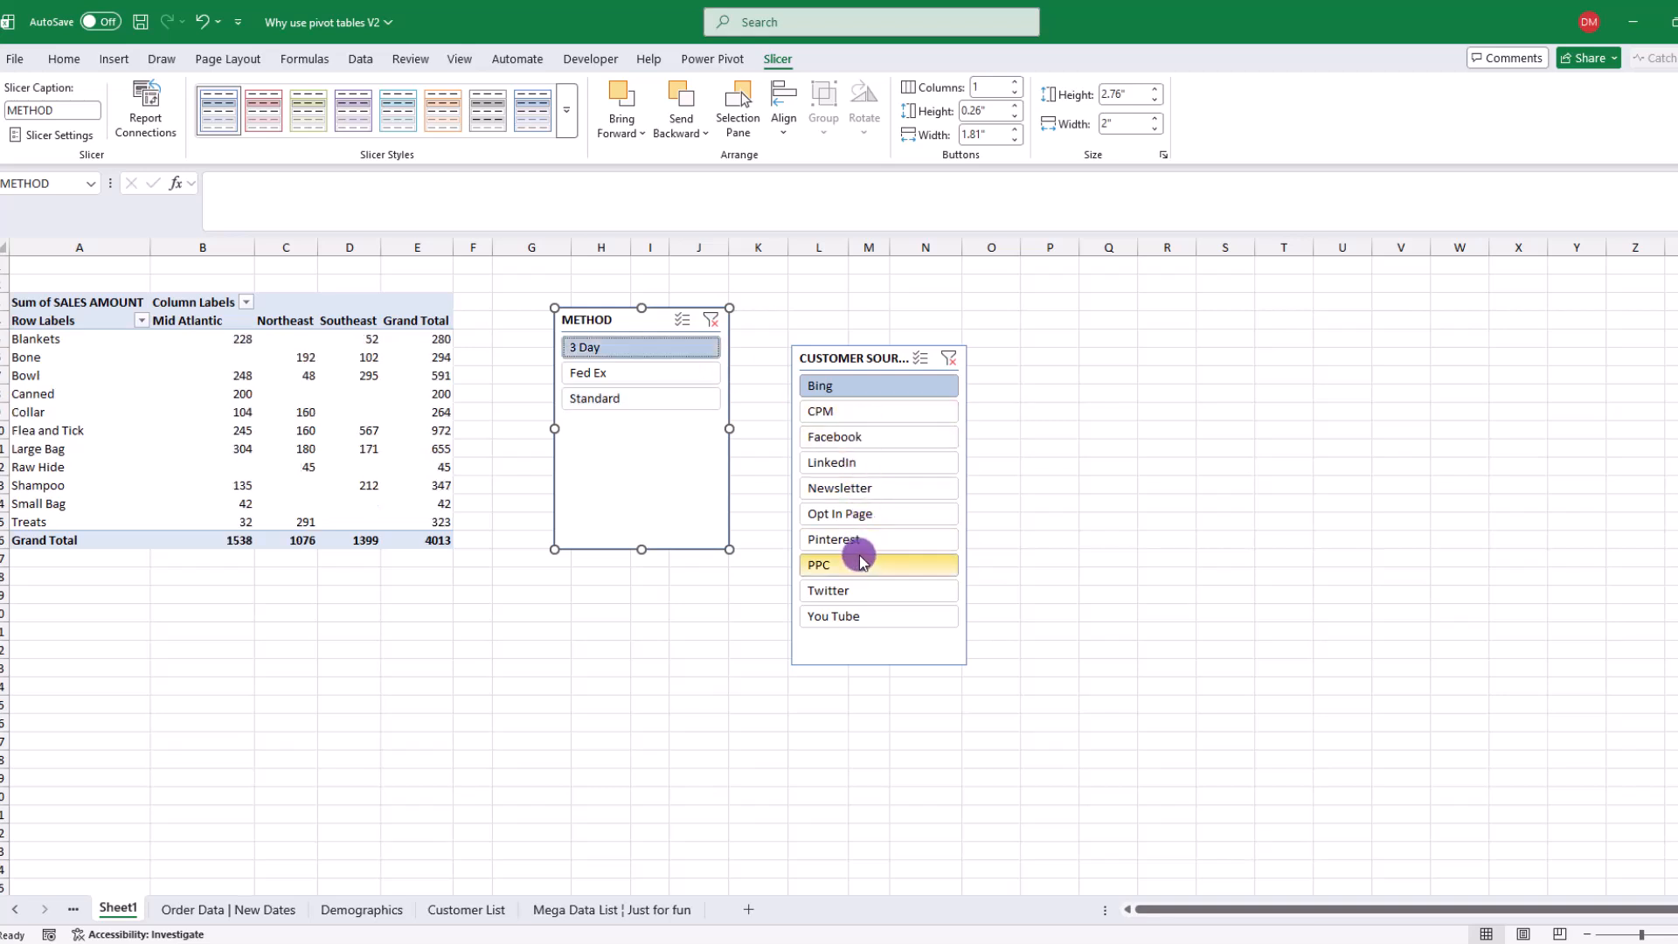
ctrl+click(862, 617)
ctrl+click(880, 435)
click(683, 398)
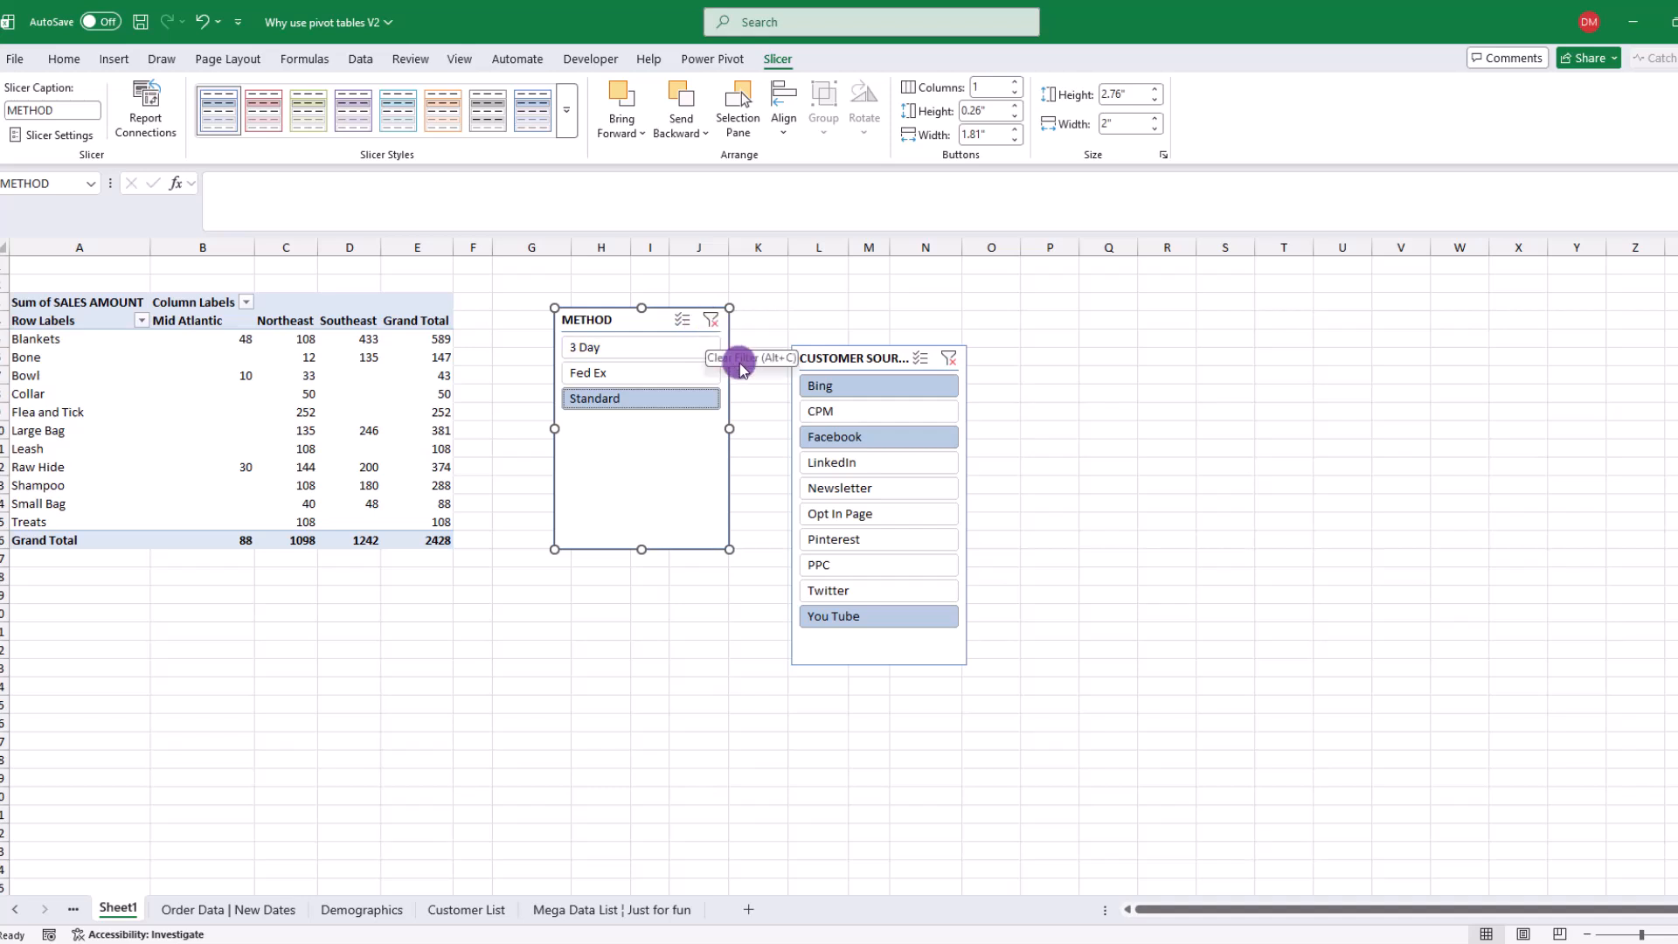
Clear both slicers' filters, and arrange the shortened METHOD slicer and the CUSTOMER SOURCE slicer below the pivot table
click(709, 323)
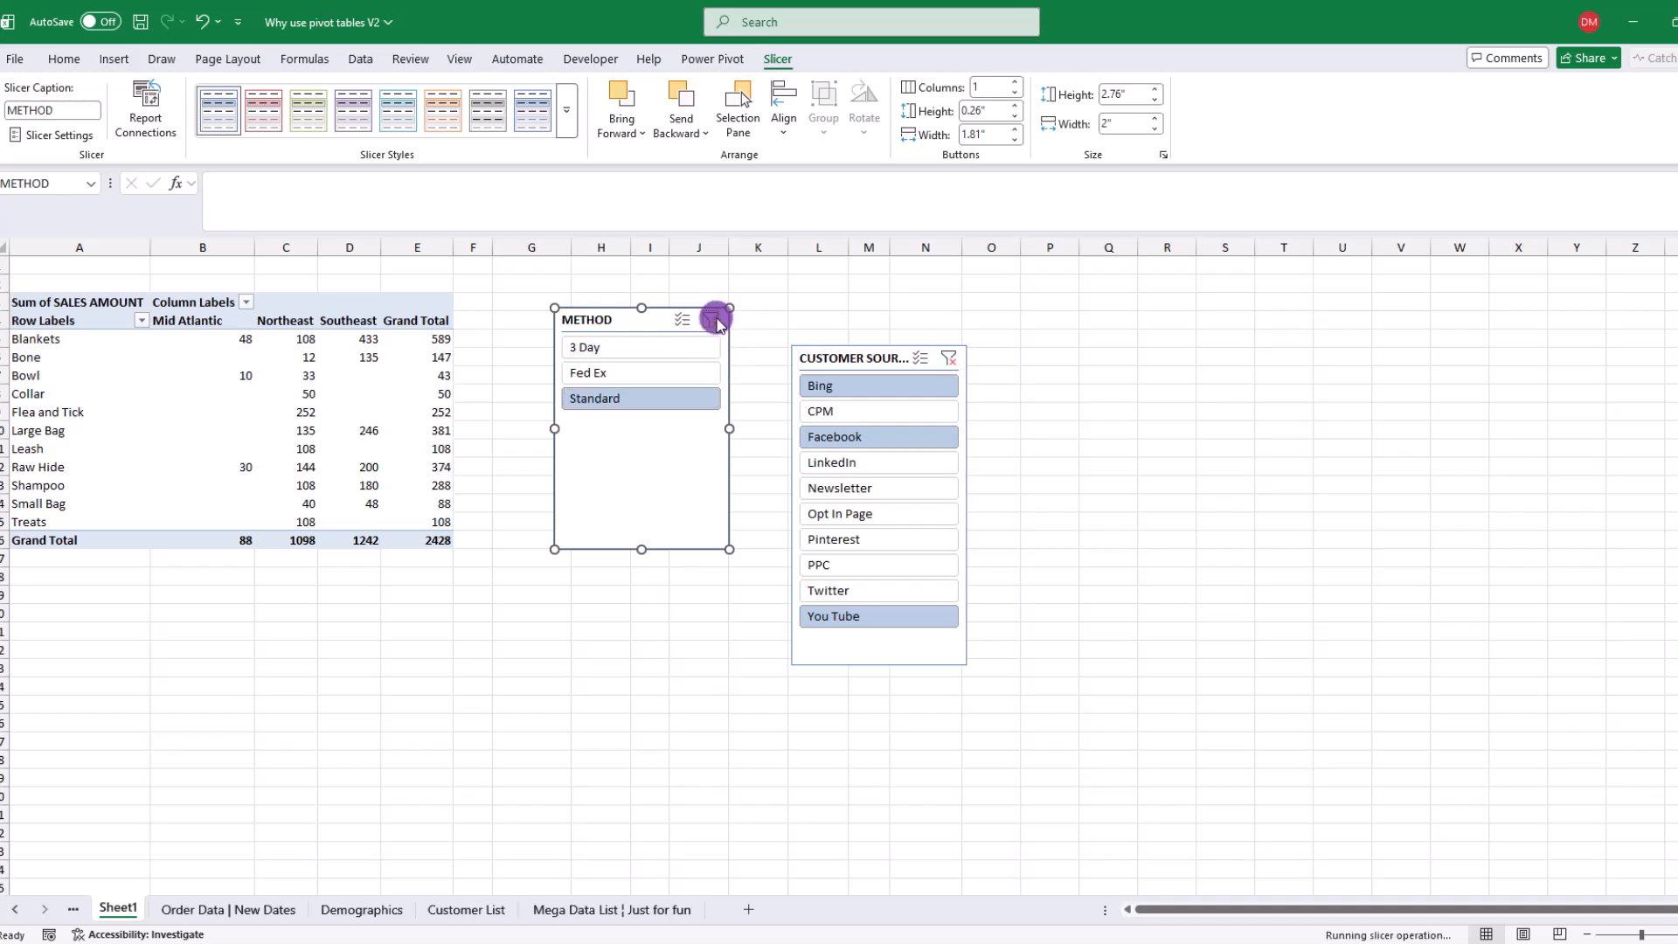
click(949, 366)
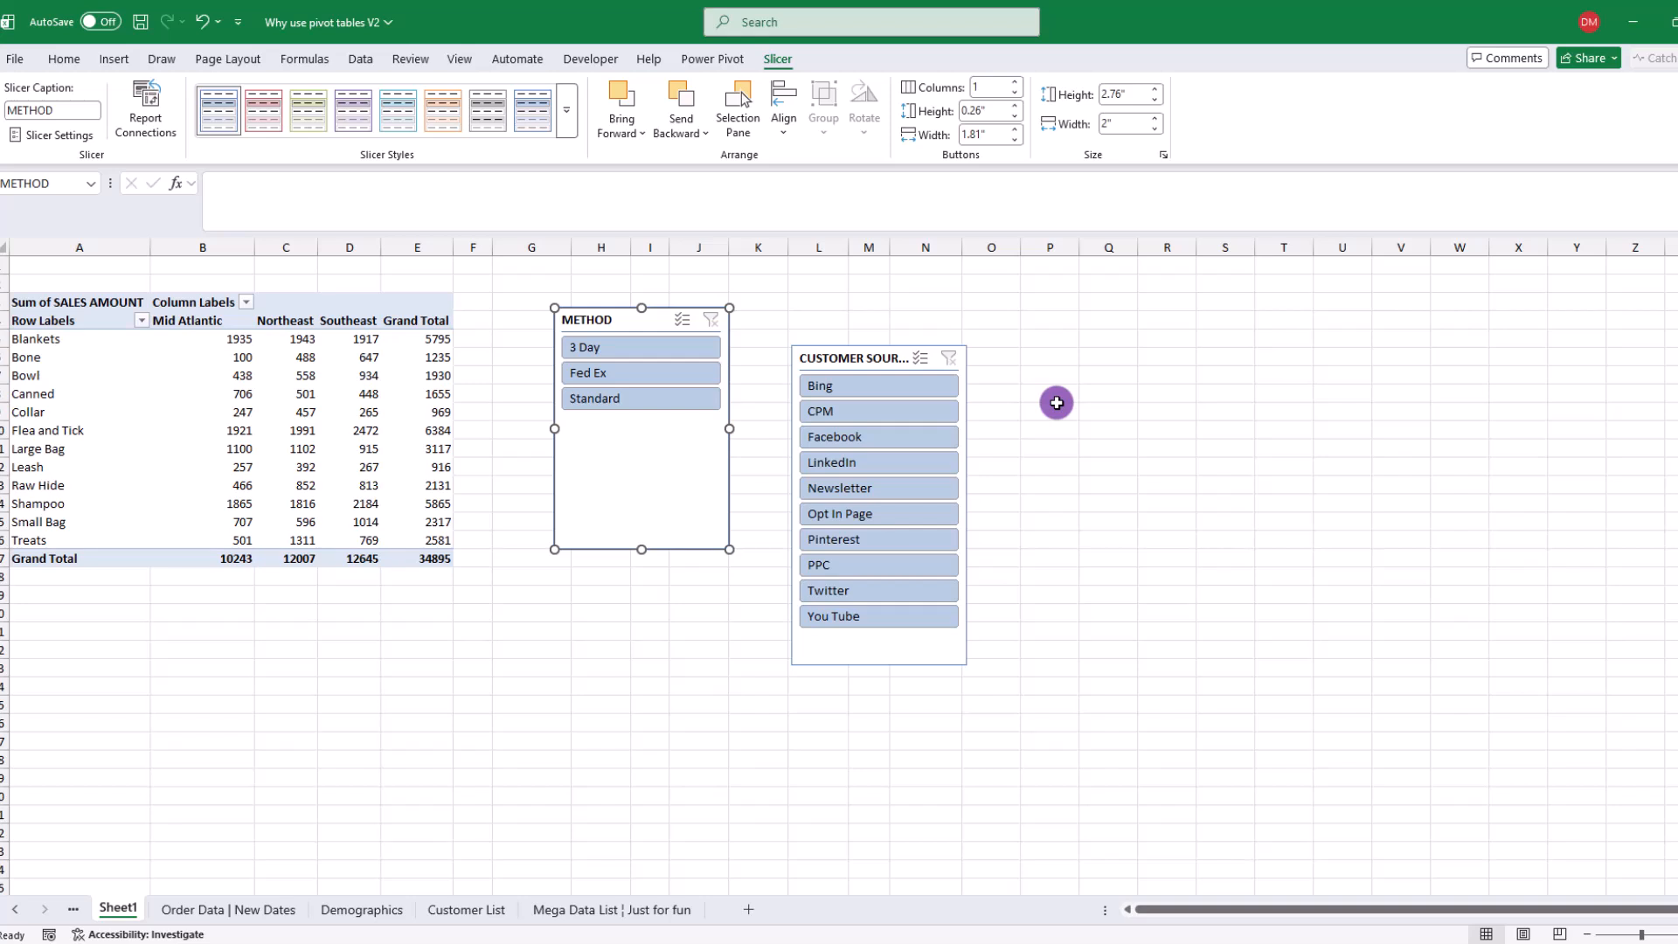
drag(641, 548, 642, 429)
drag(607, 320, 79, 607)
drag(830, 365, 321, 595)
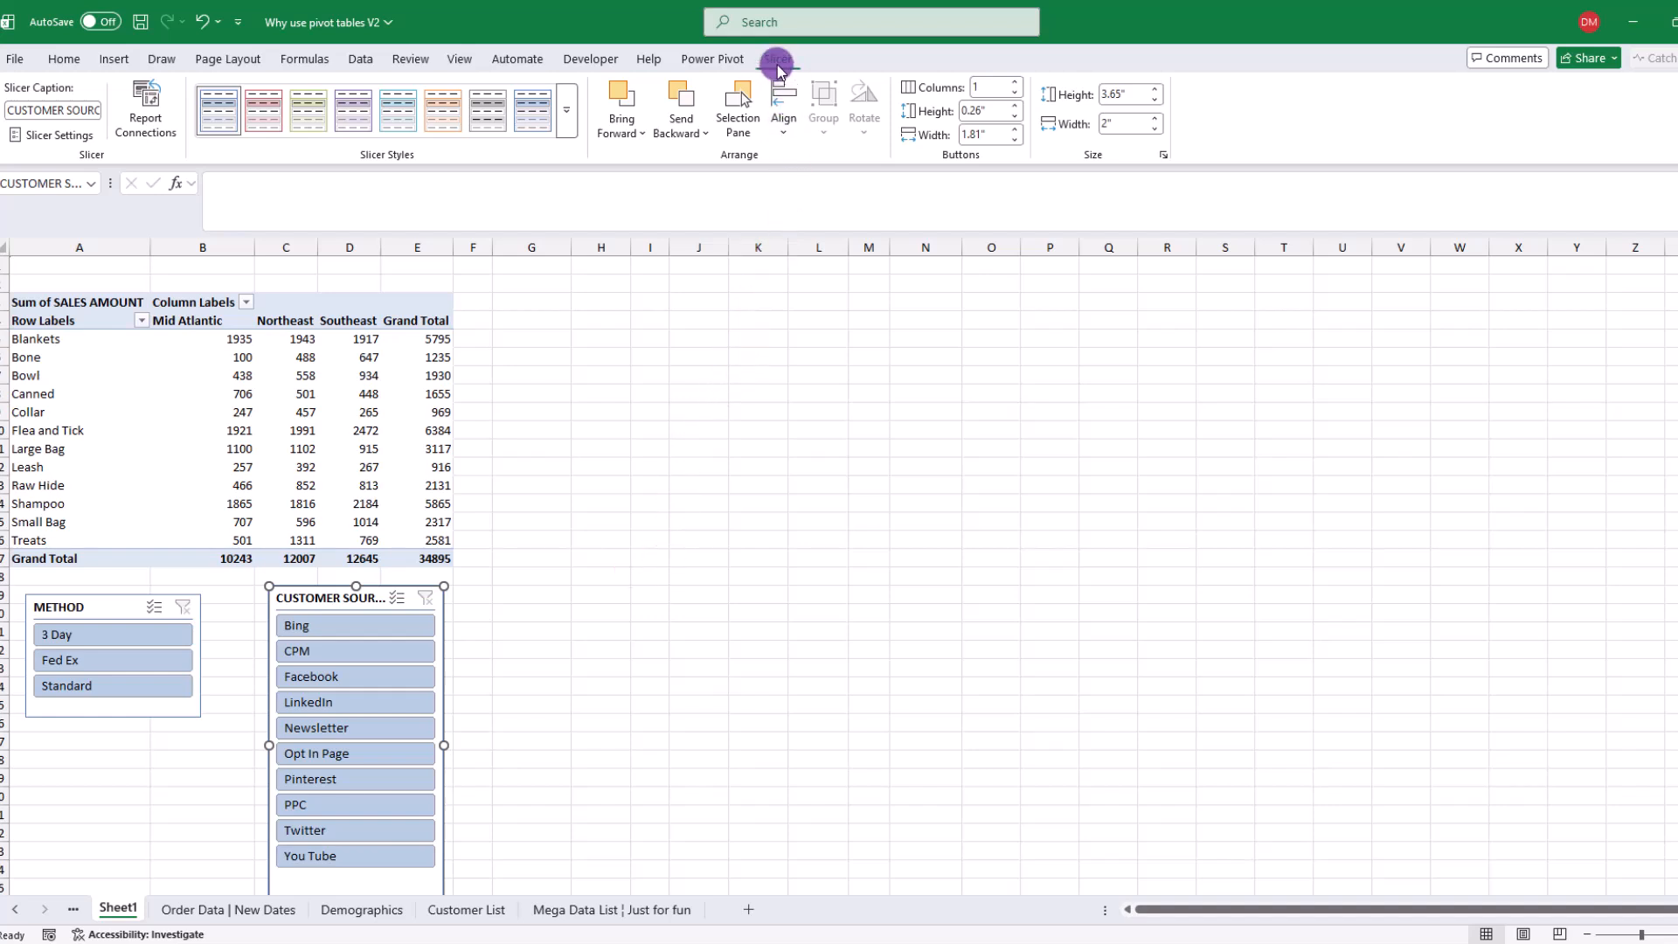
Lay out the CUSTOMER SOURCE slicer in 3 columns, resized wider and shorter, directly beside the METHOD slicer below the pivot table
click(1015, 83)
click(1015, 84)
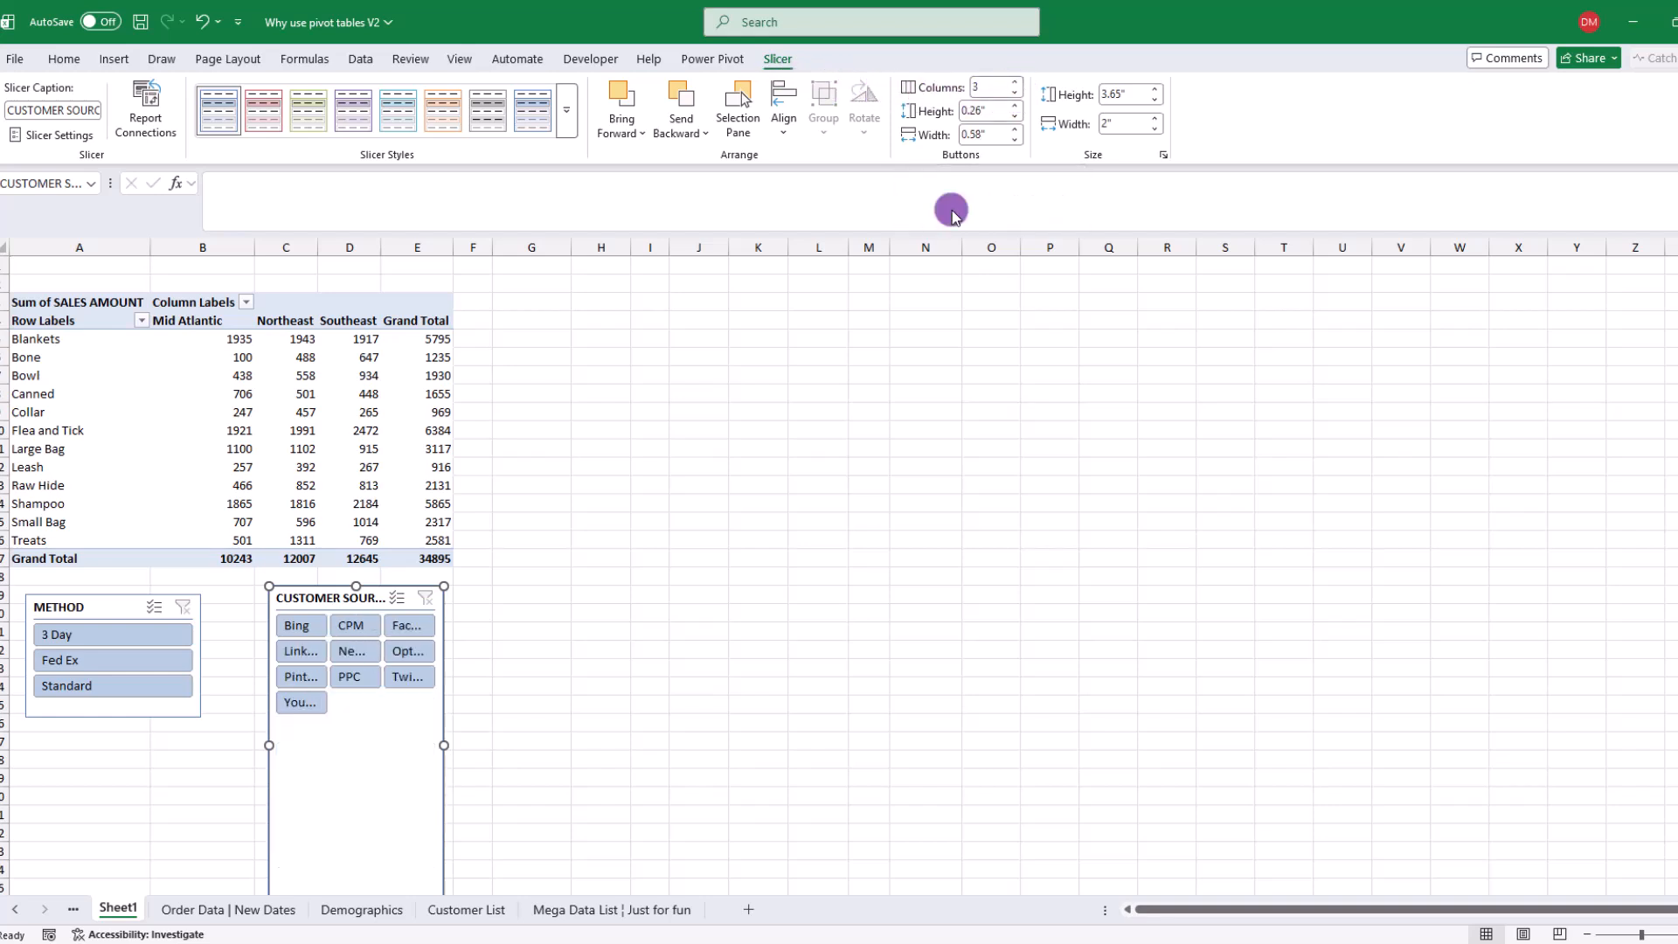
drag(444, 744, 564, 723)
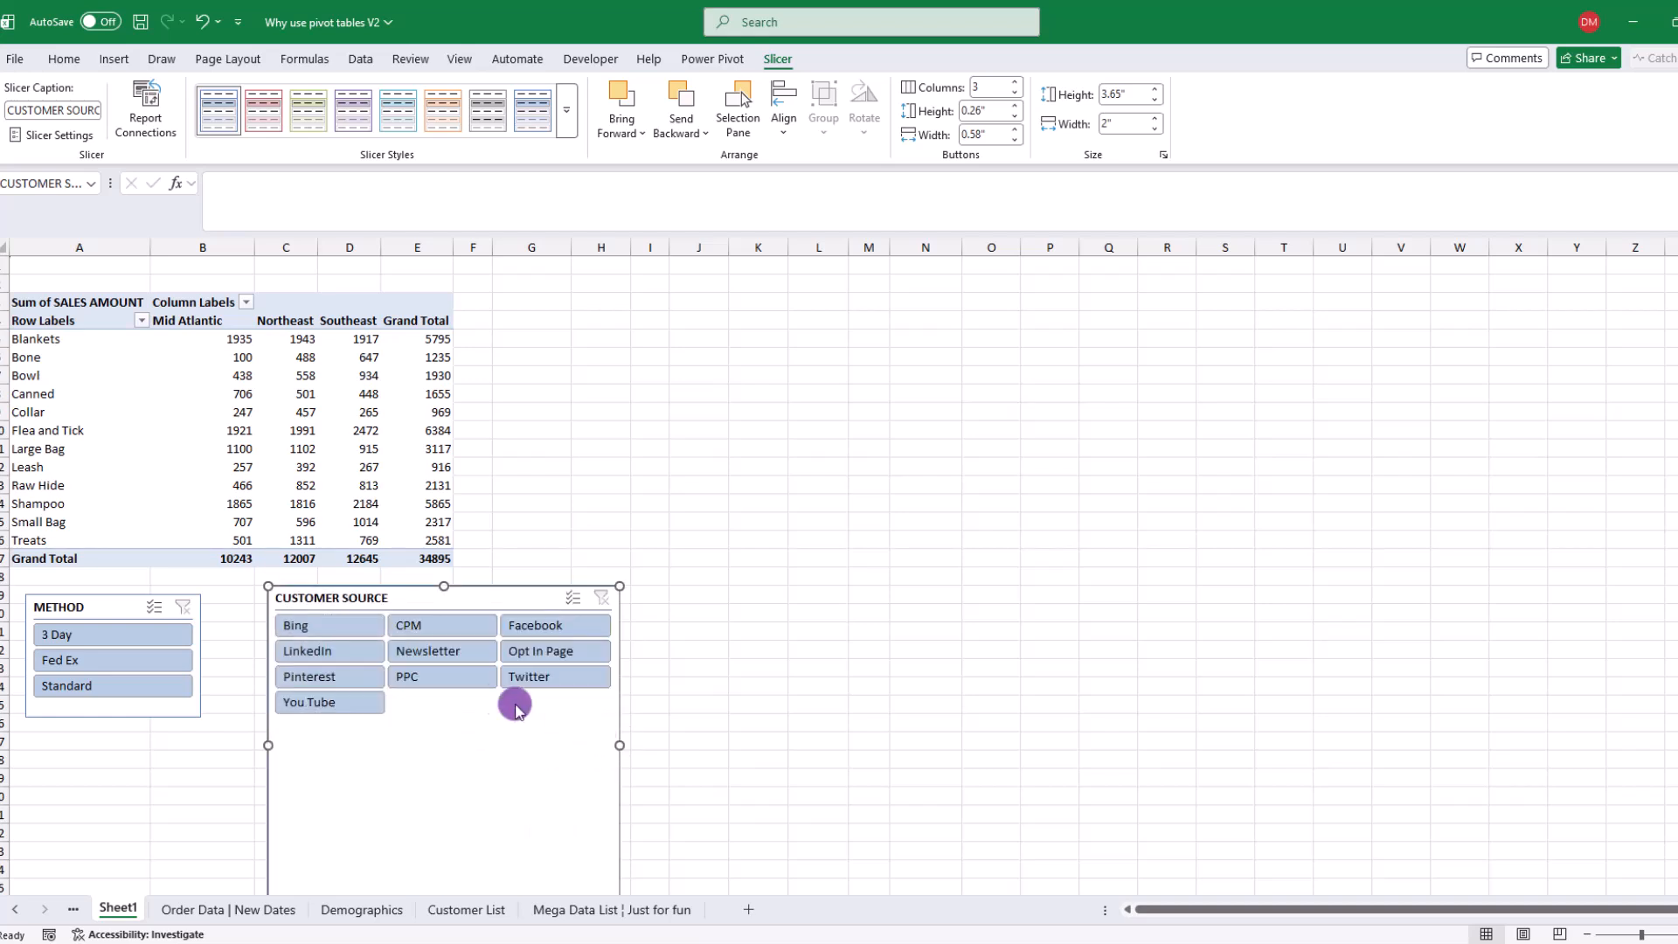
drag(511, 586, 755, 435)
drag(691, 756, 691, 586)
drag(695, 497, 393, 658)
key(Escape)
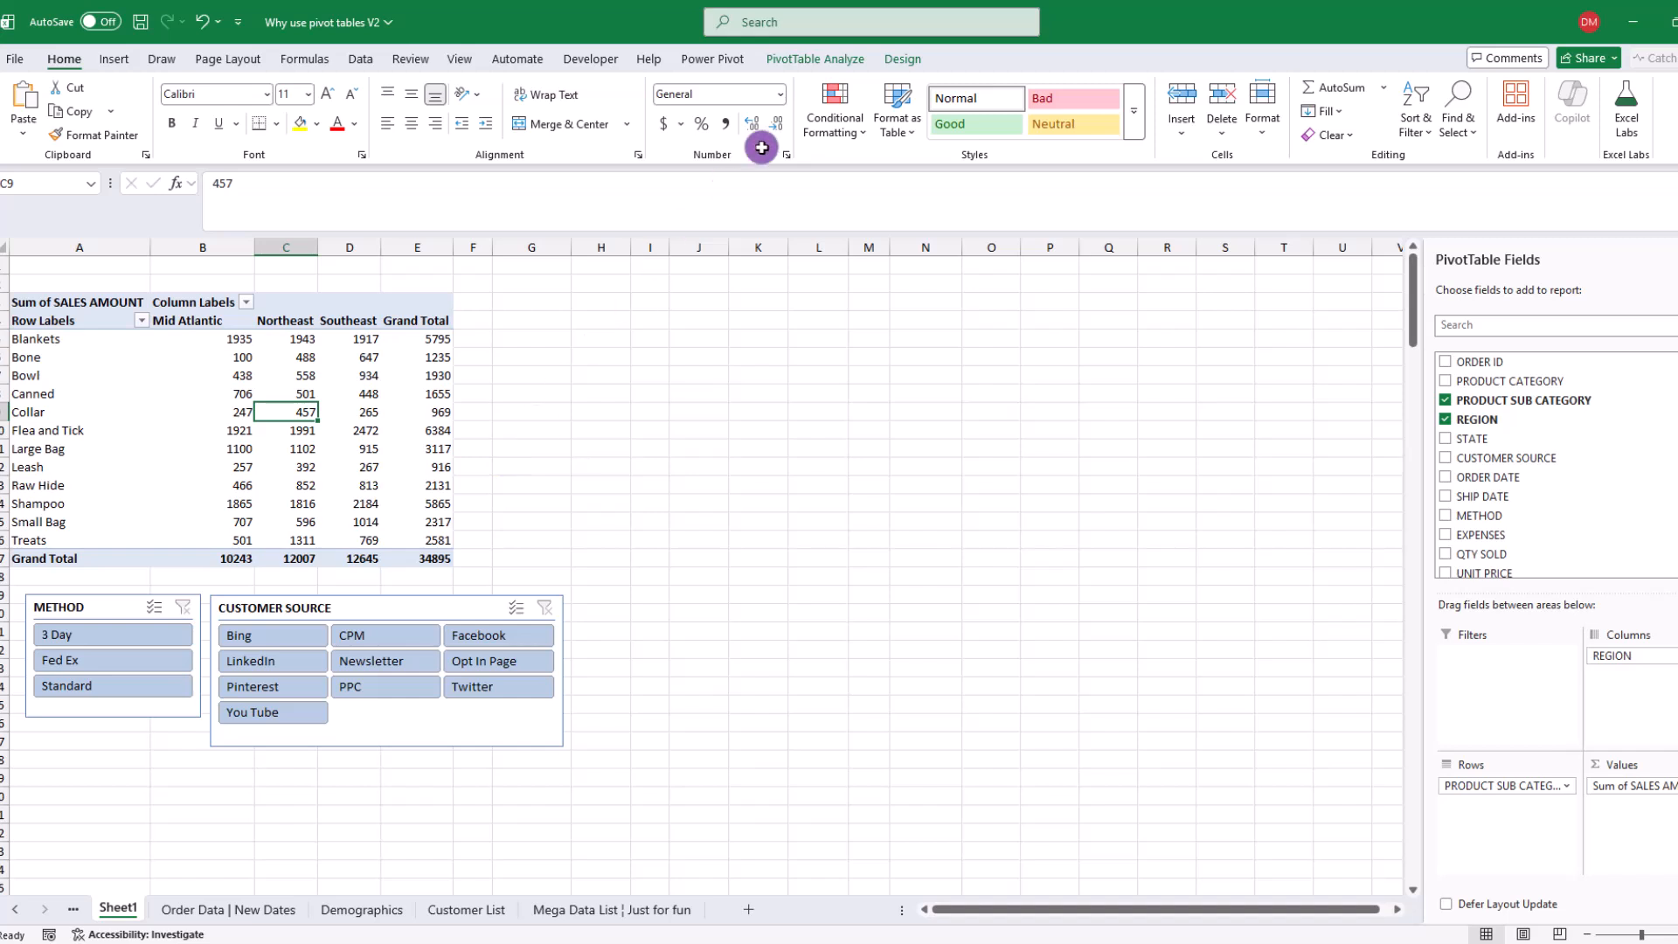
Examine the ORDER DATE and SHIP DATE columns on the Order Data | New Dates sheet and return to the pivot table on Sheet1
key(Left)
key(Up)
key(Up)
key(Up)
click(814, 59)
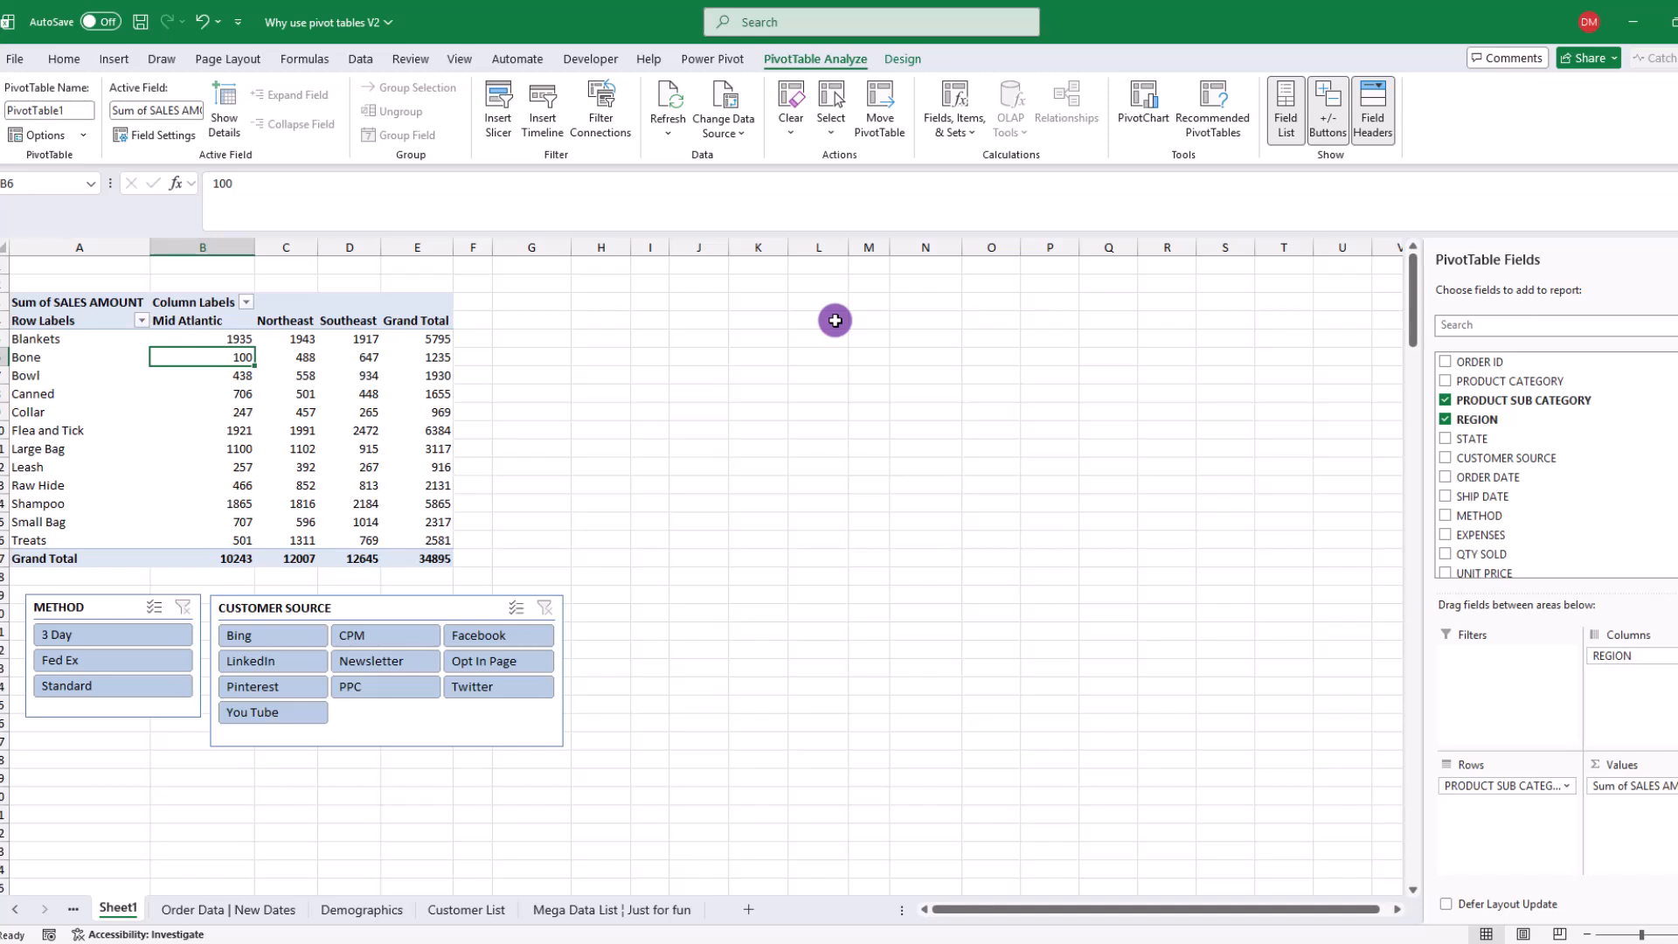
click(276, 912)
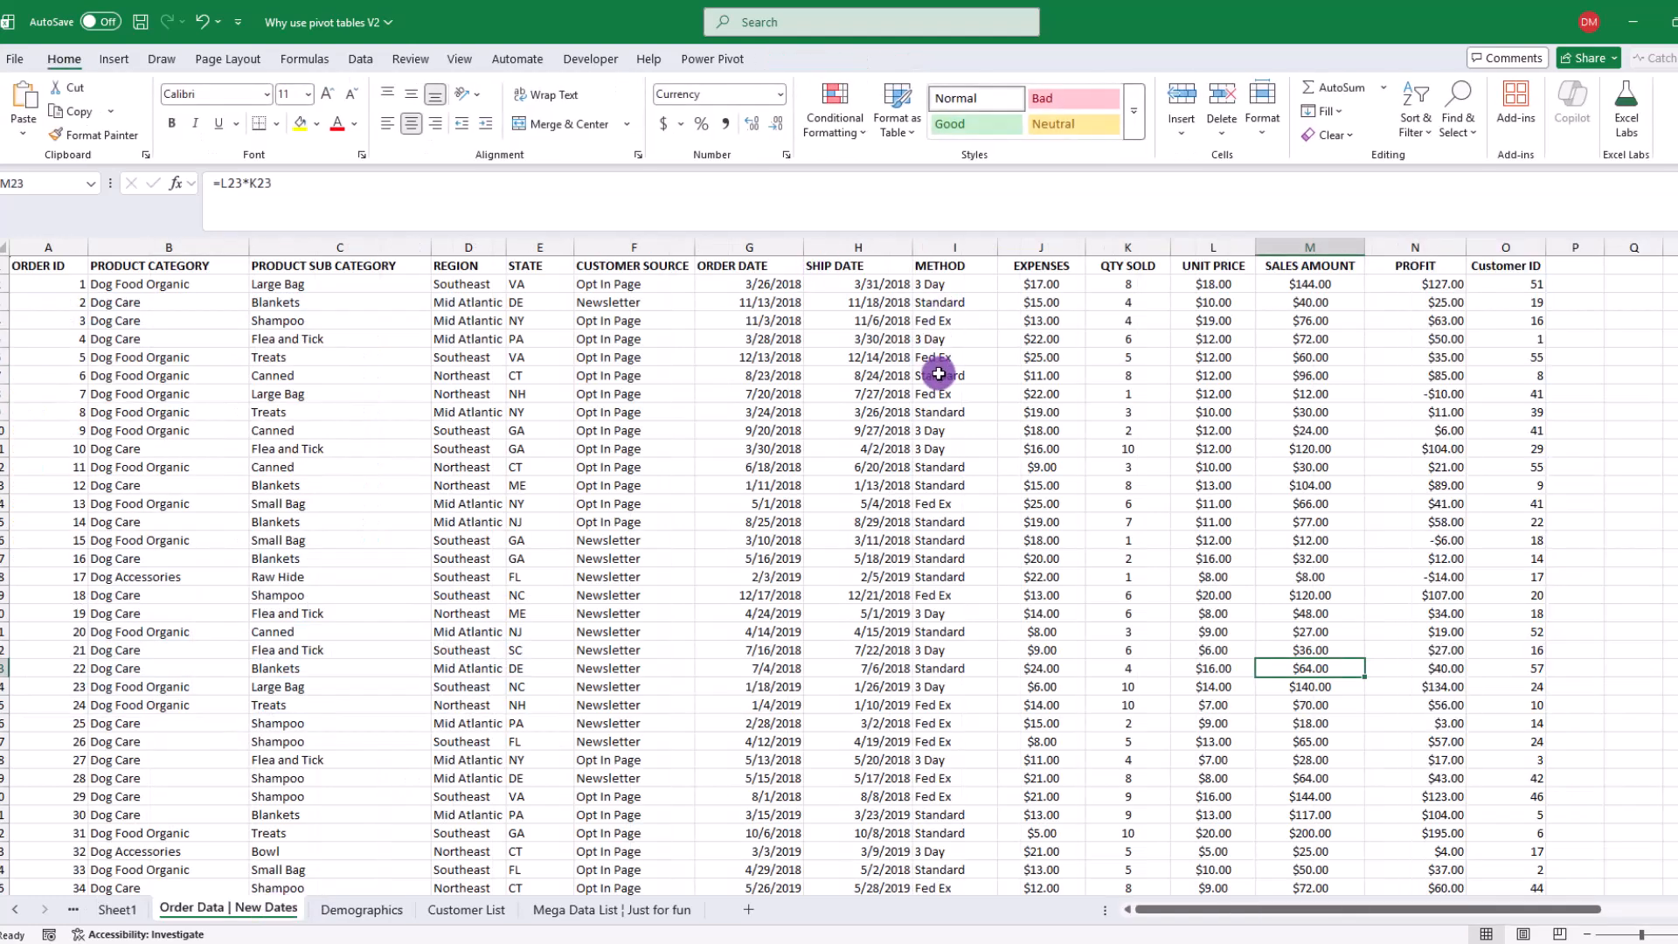
click(762, 248)
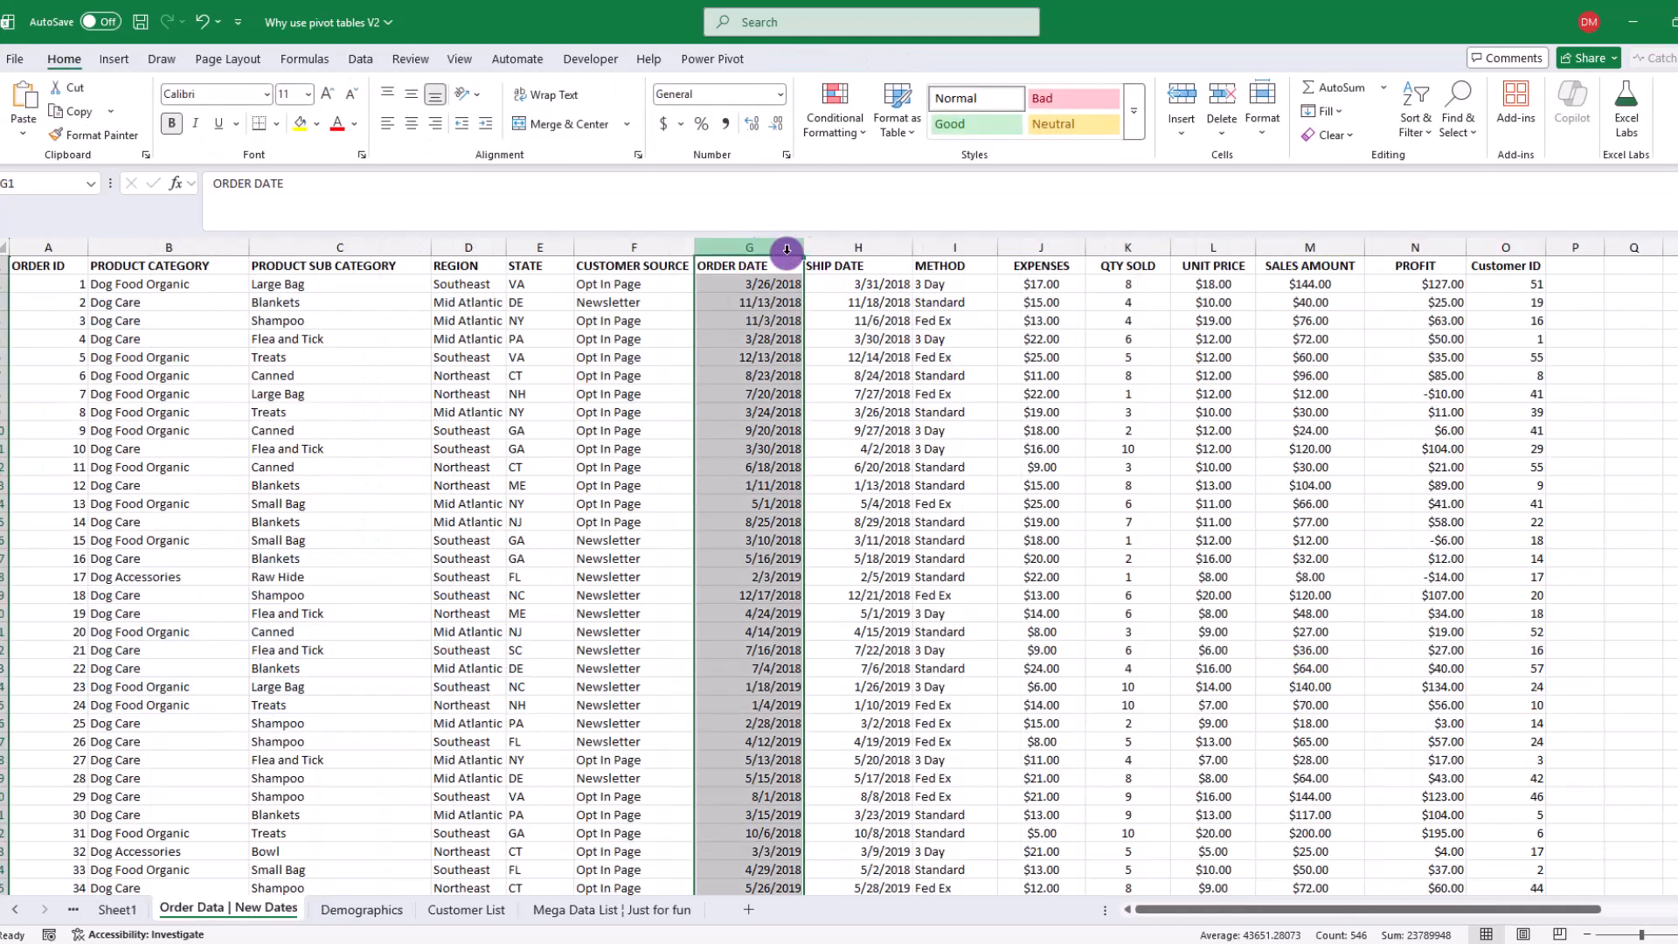
click(855, 248)
click(861, 376)
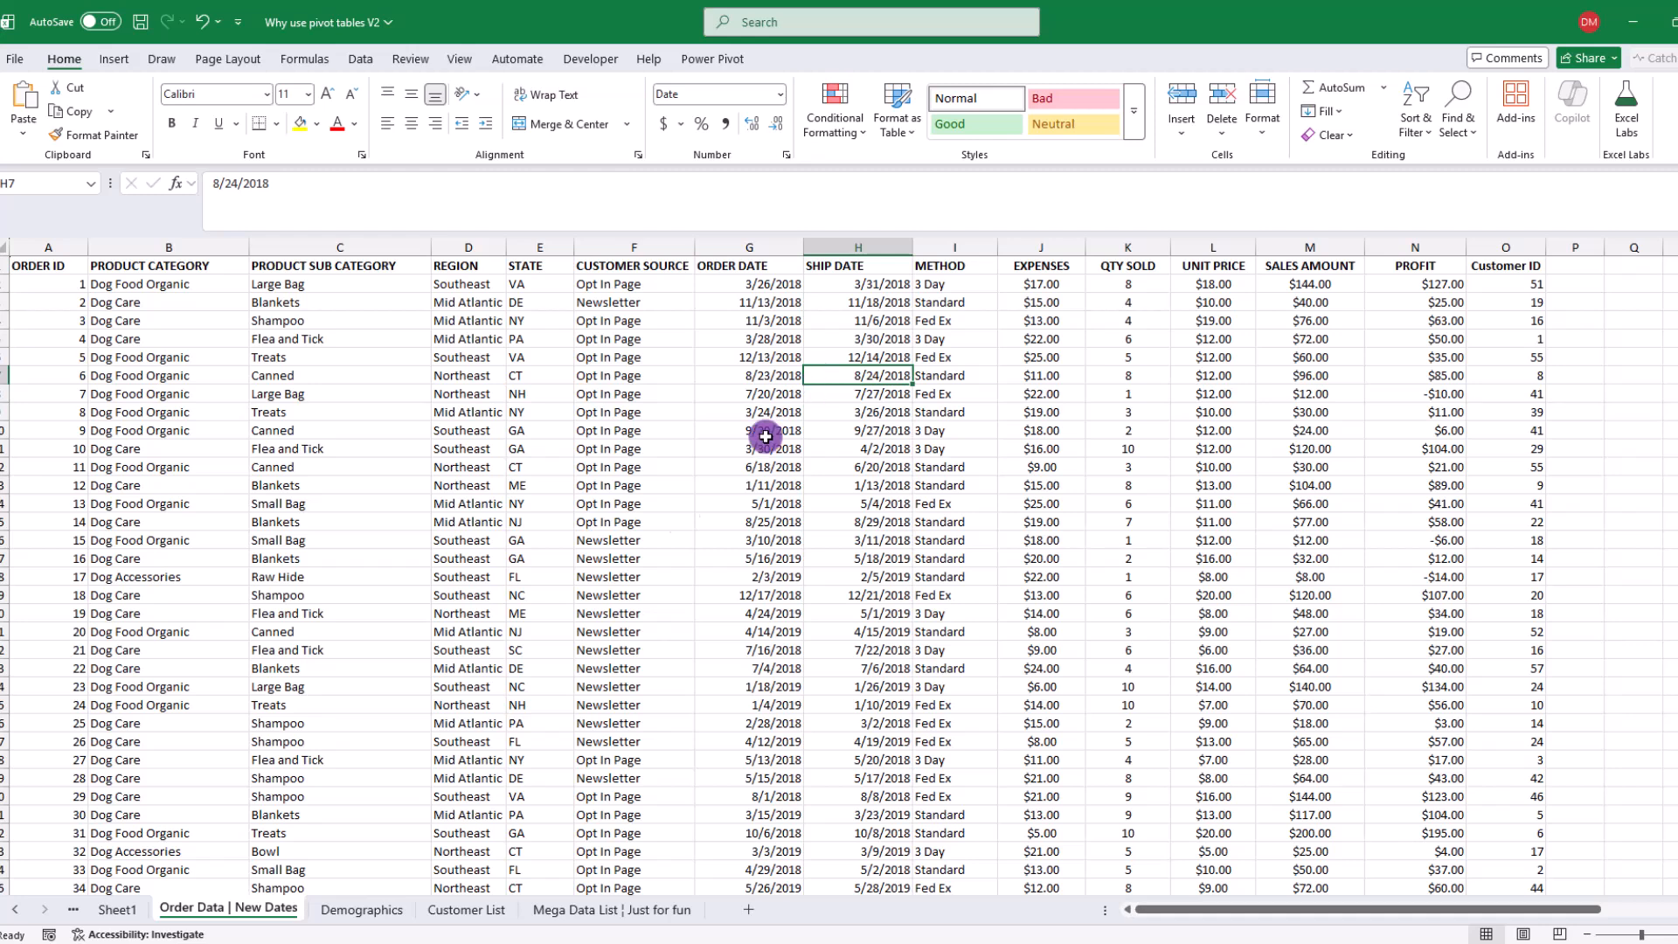
click(119, 910)
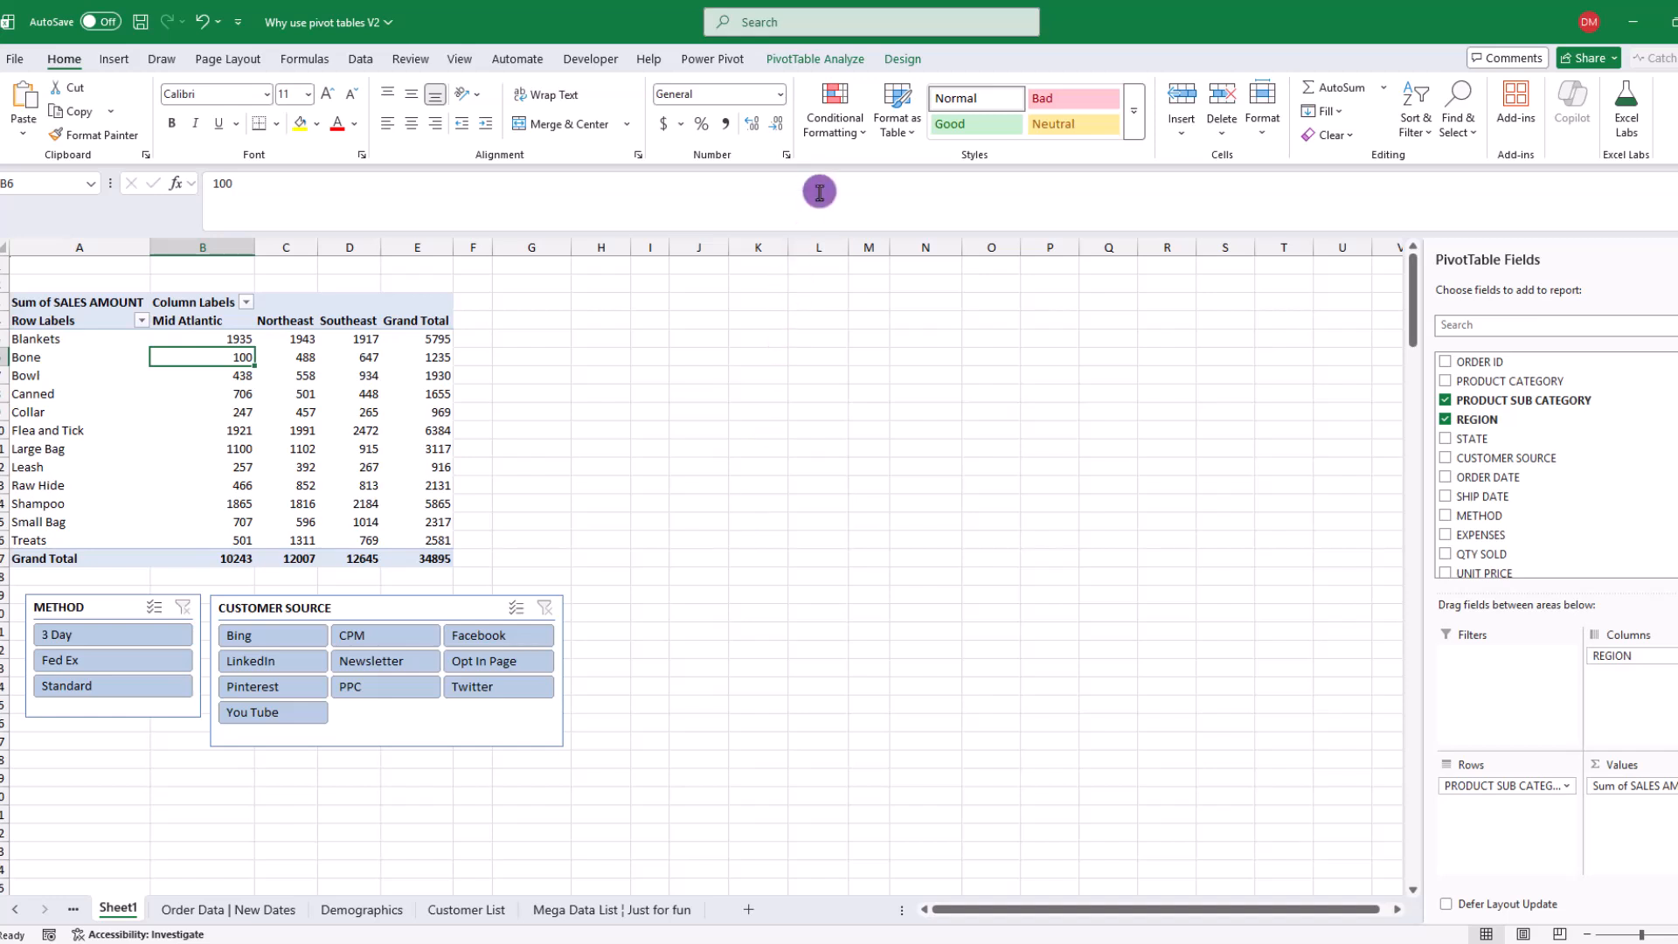
Insert an ORDER DATE timeline for the pivot table and place it in the empty area beside the table
click(843, 62)
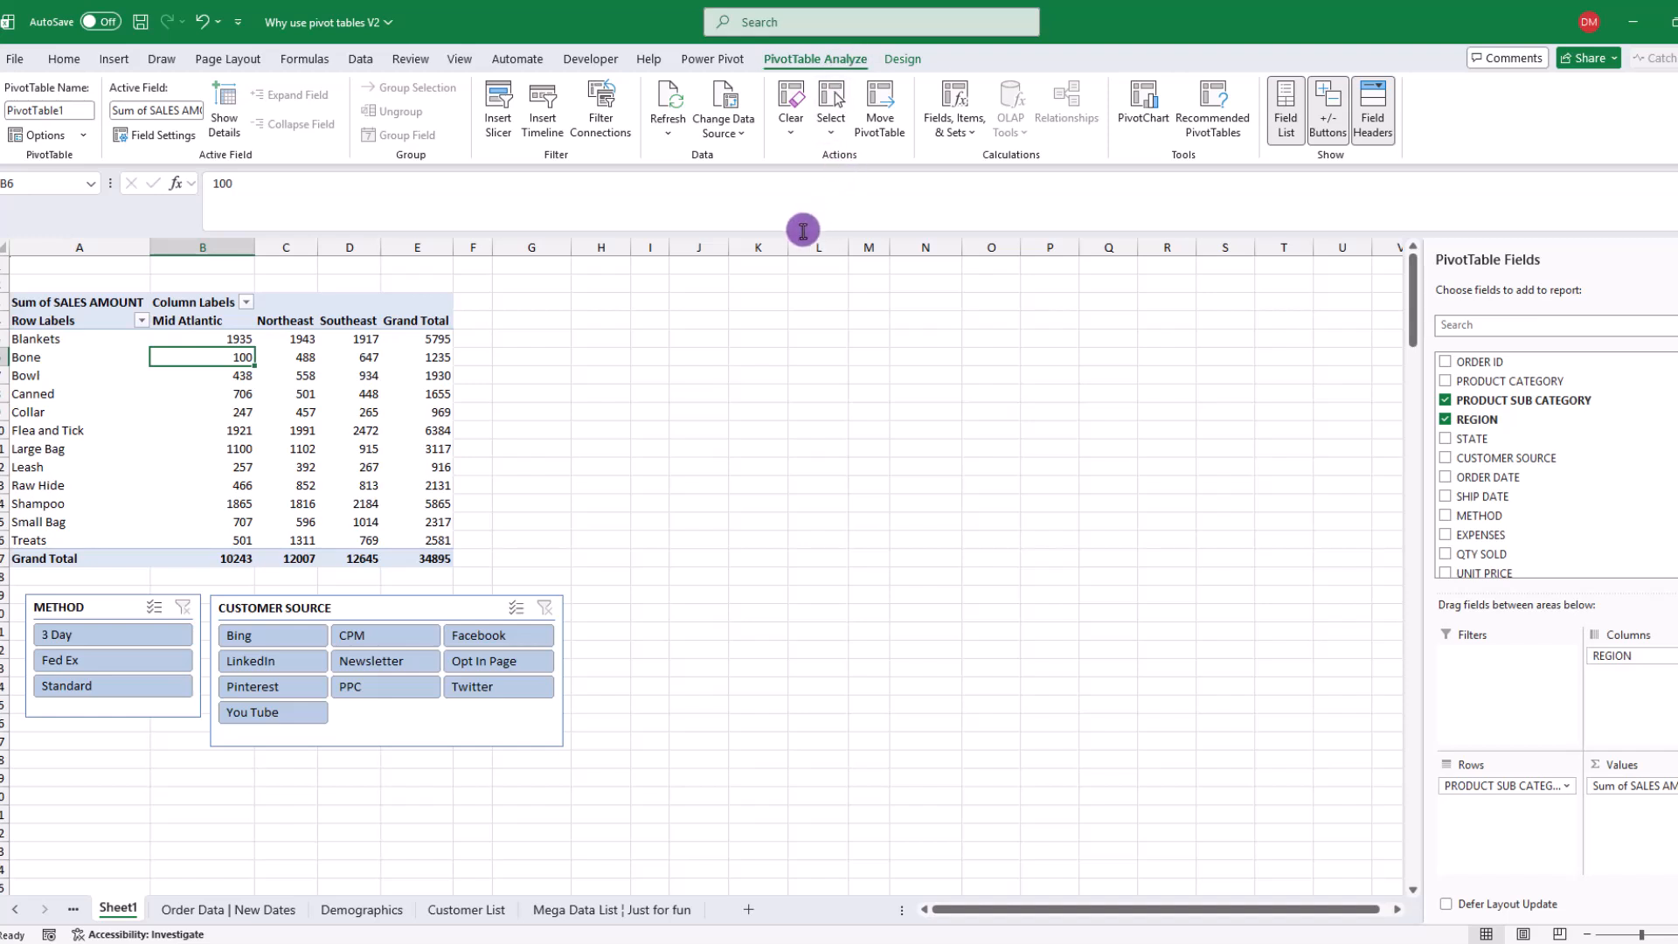
click(543, 123)
drag(811, 360, 789, 330)
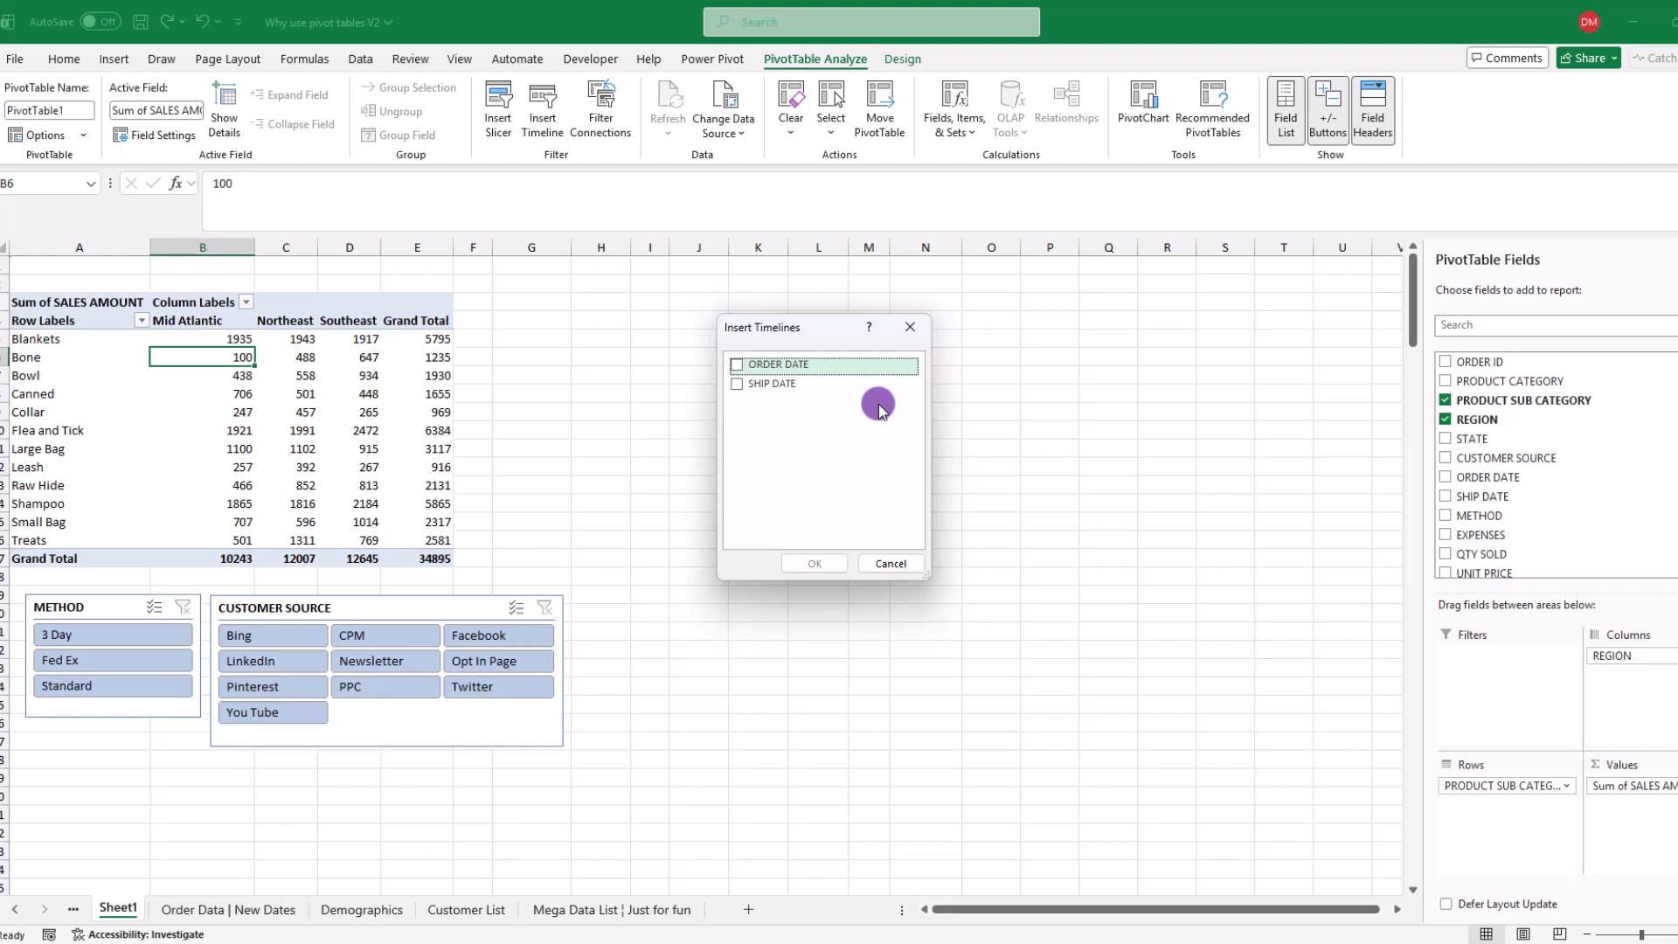
click(737, 366)
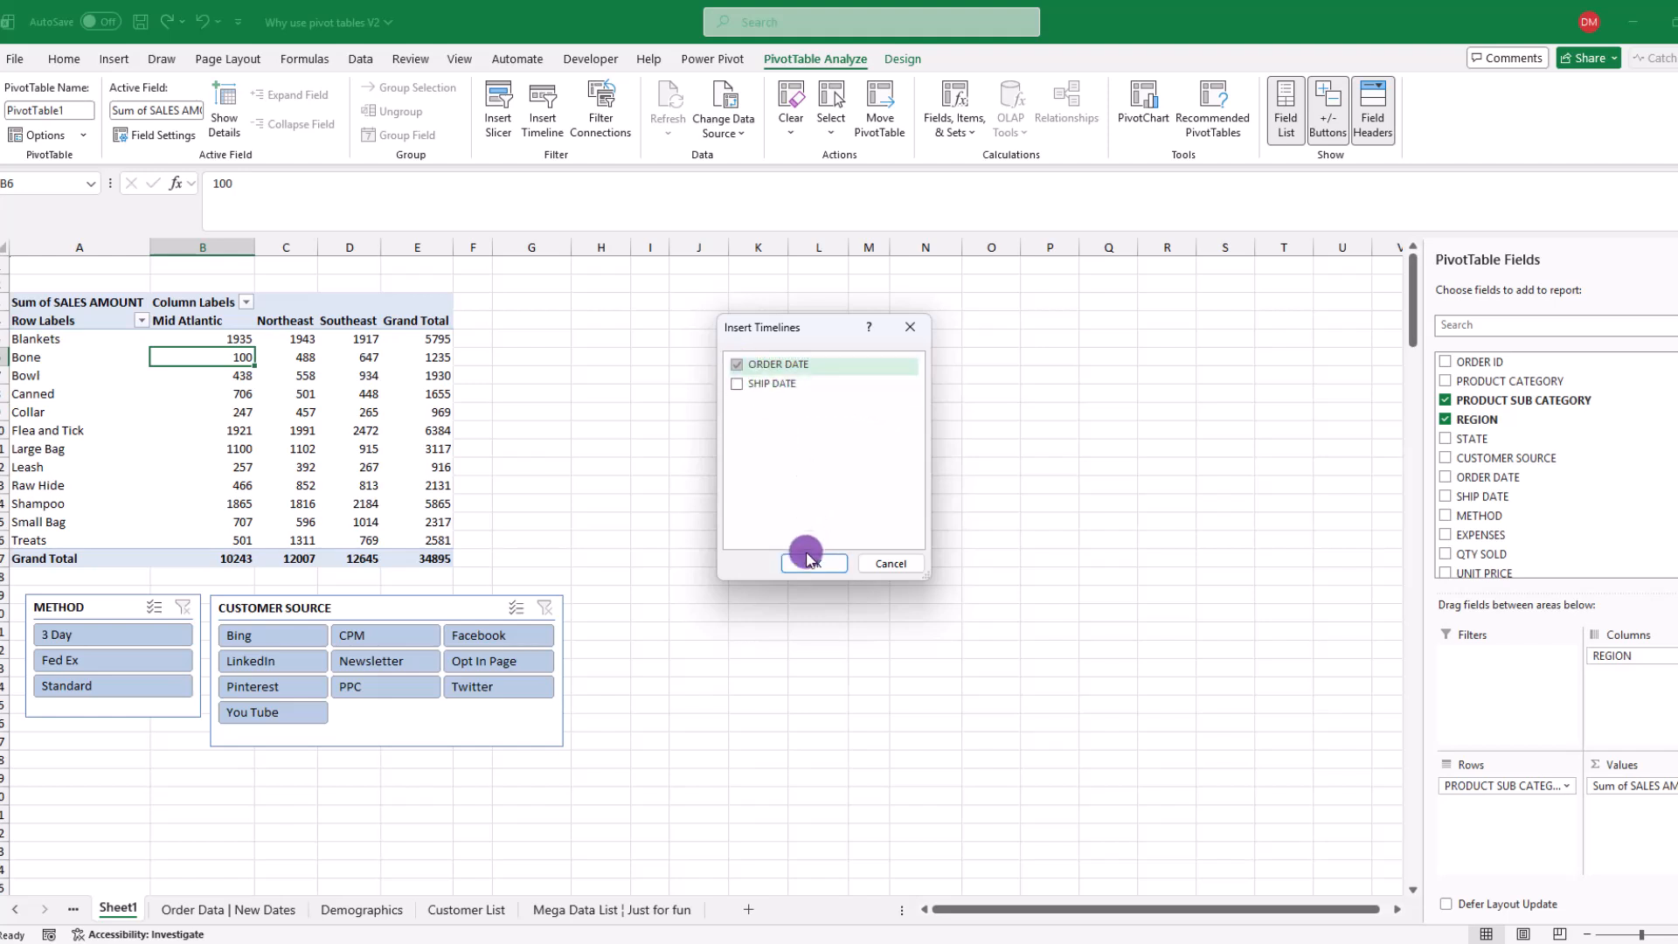
click(813, 563)
drag(699, 529, 817, 384)
Filter the pivot table with the timeline to Dec 2018 - Apr 2019, extend the range to May 2019, and clear the timeline filter
drag(921, 486, 796, 488)
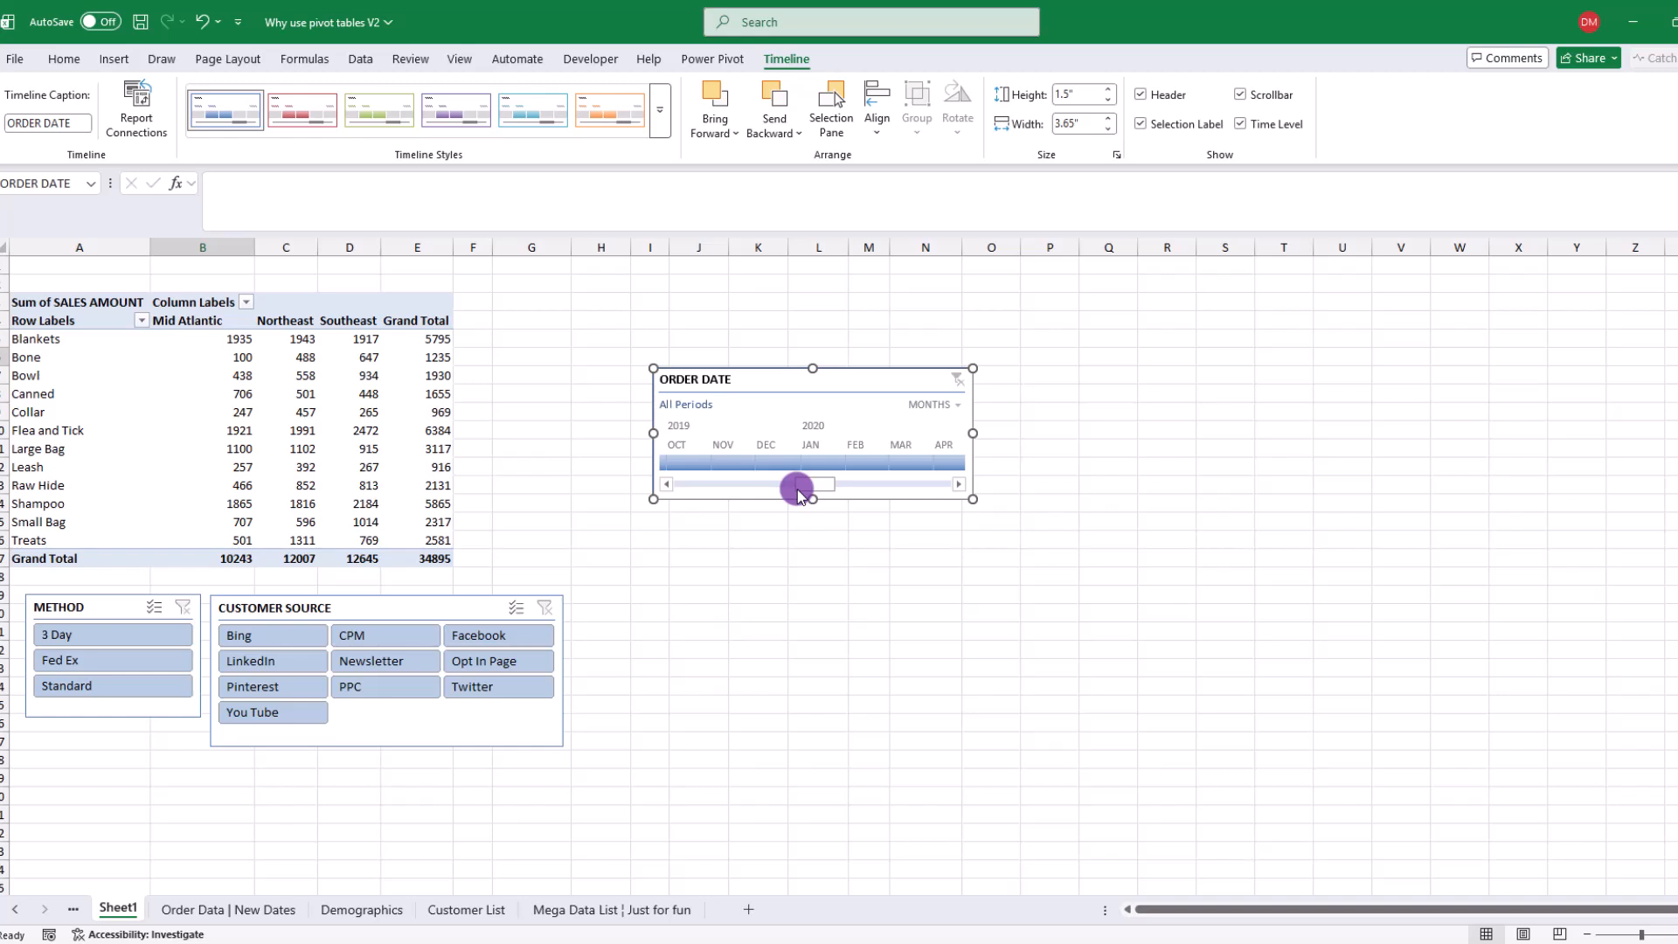
drag(813, 490, 755, 490)
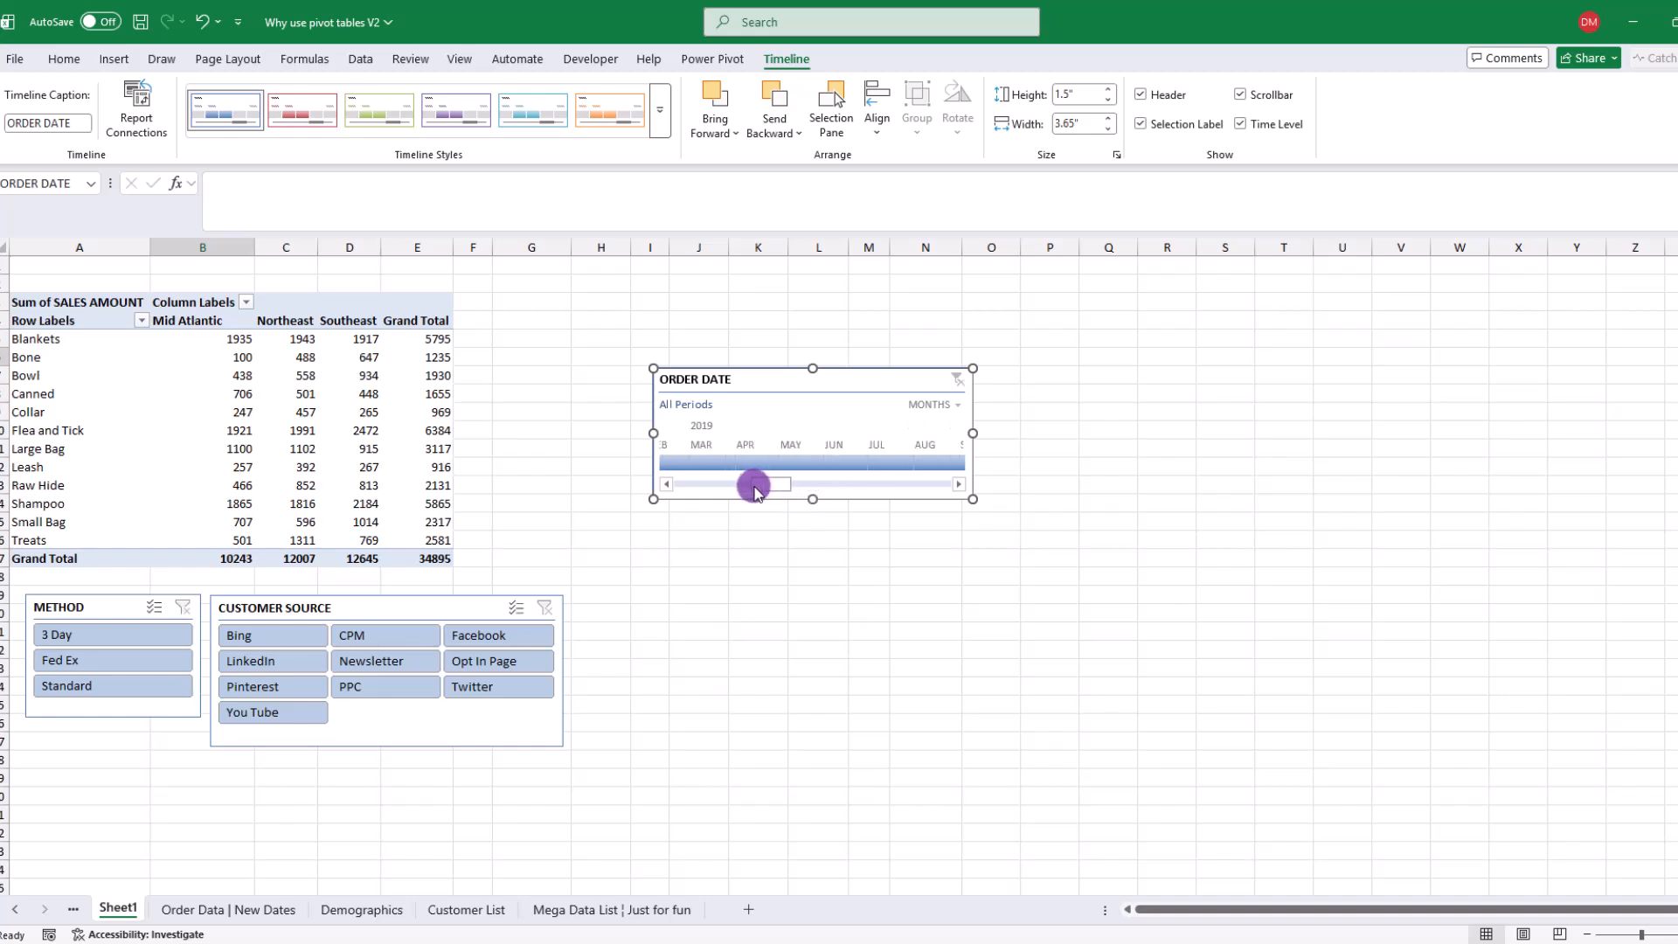
drag(767, 492, 913, 463)
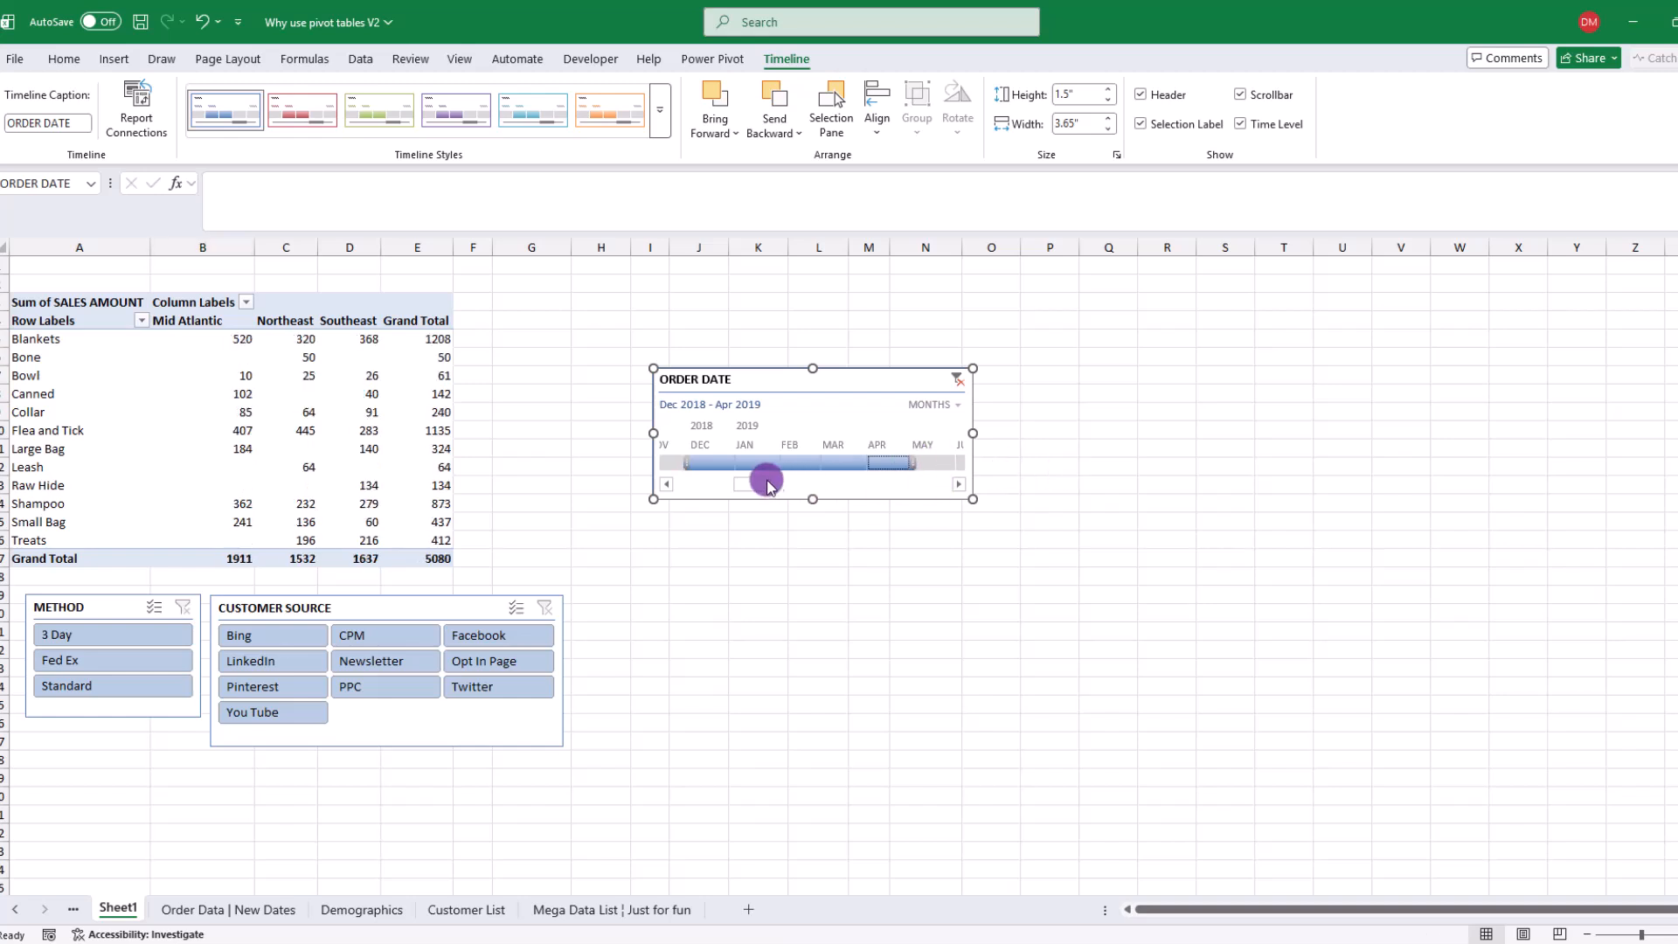
drag(745, 463, 1001, 473)
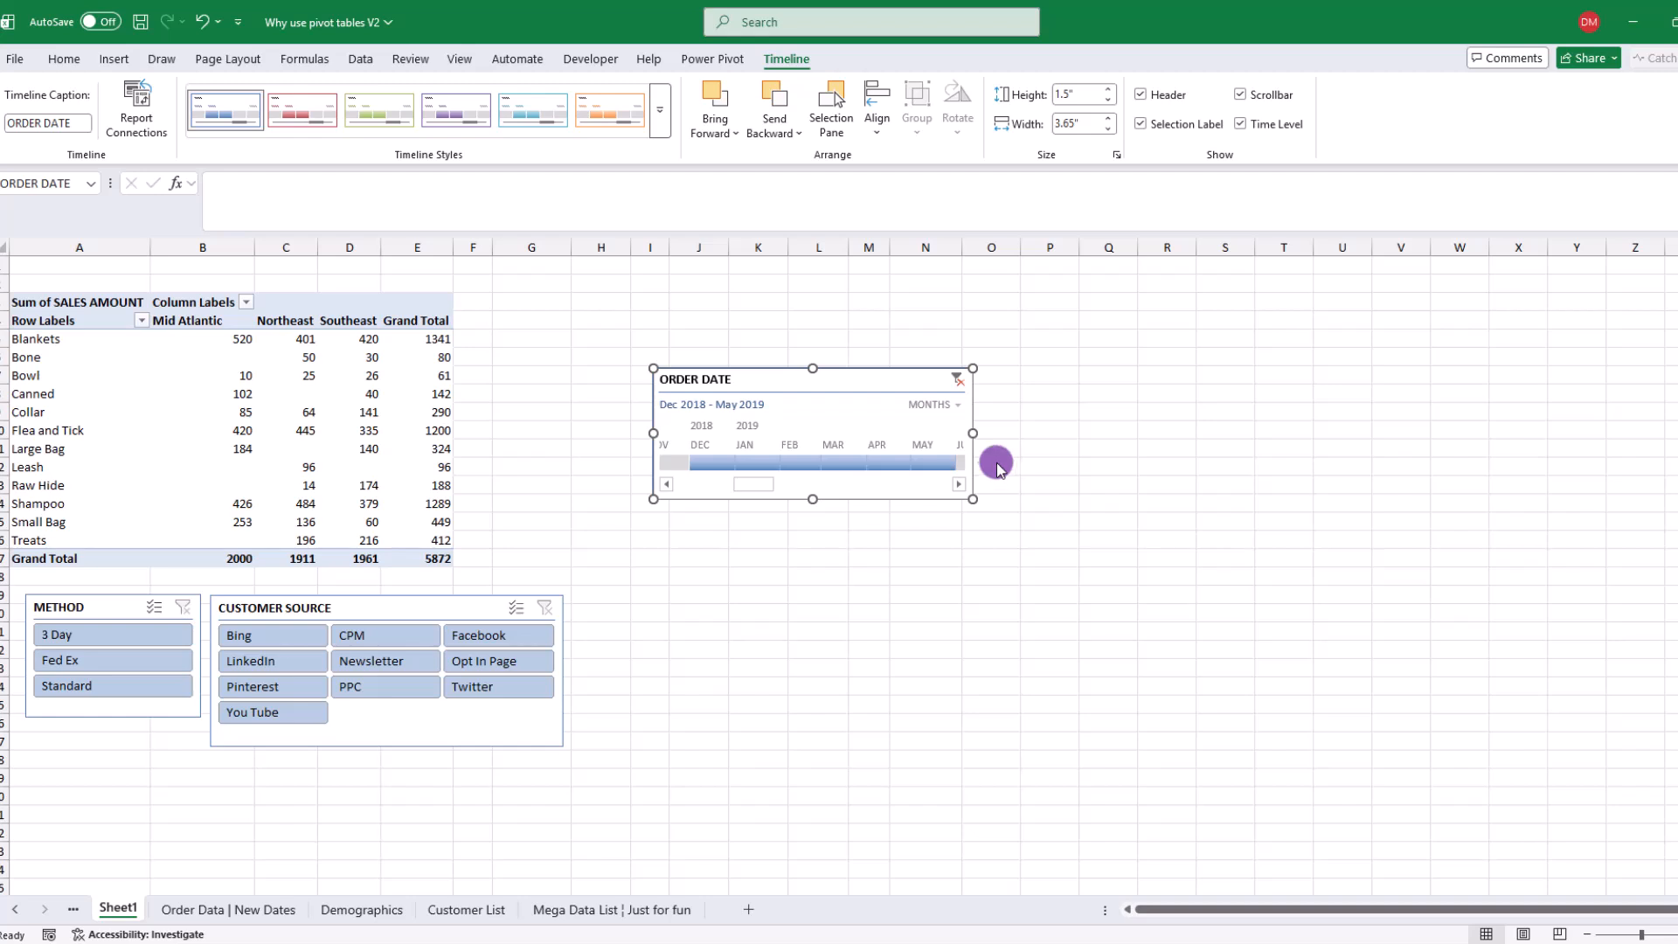
click(962, 386)
click(1062, 411)
click(957, 385)
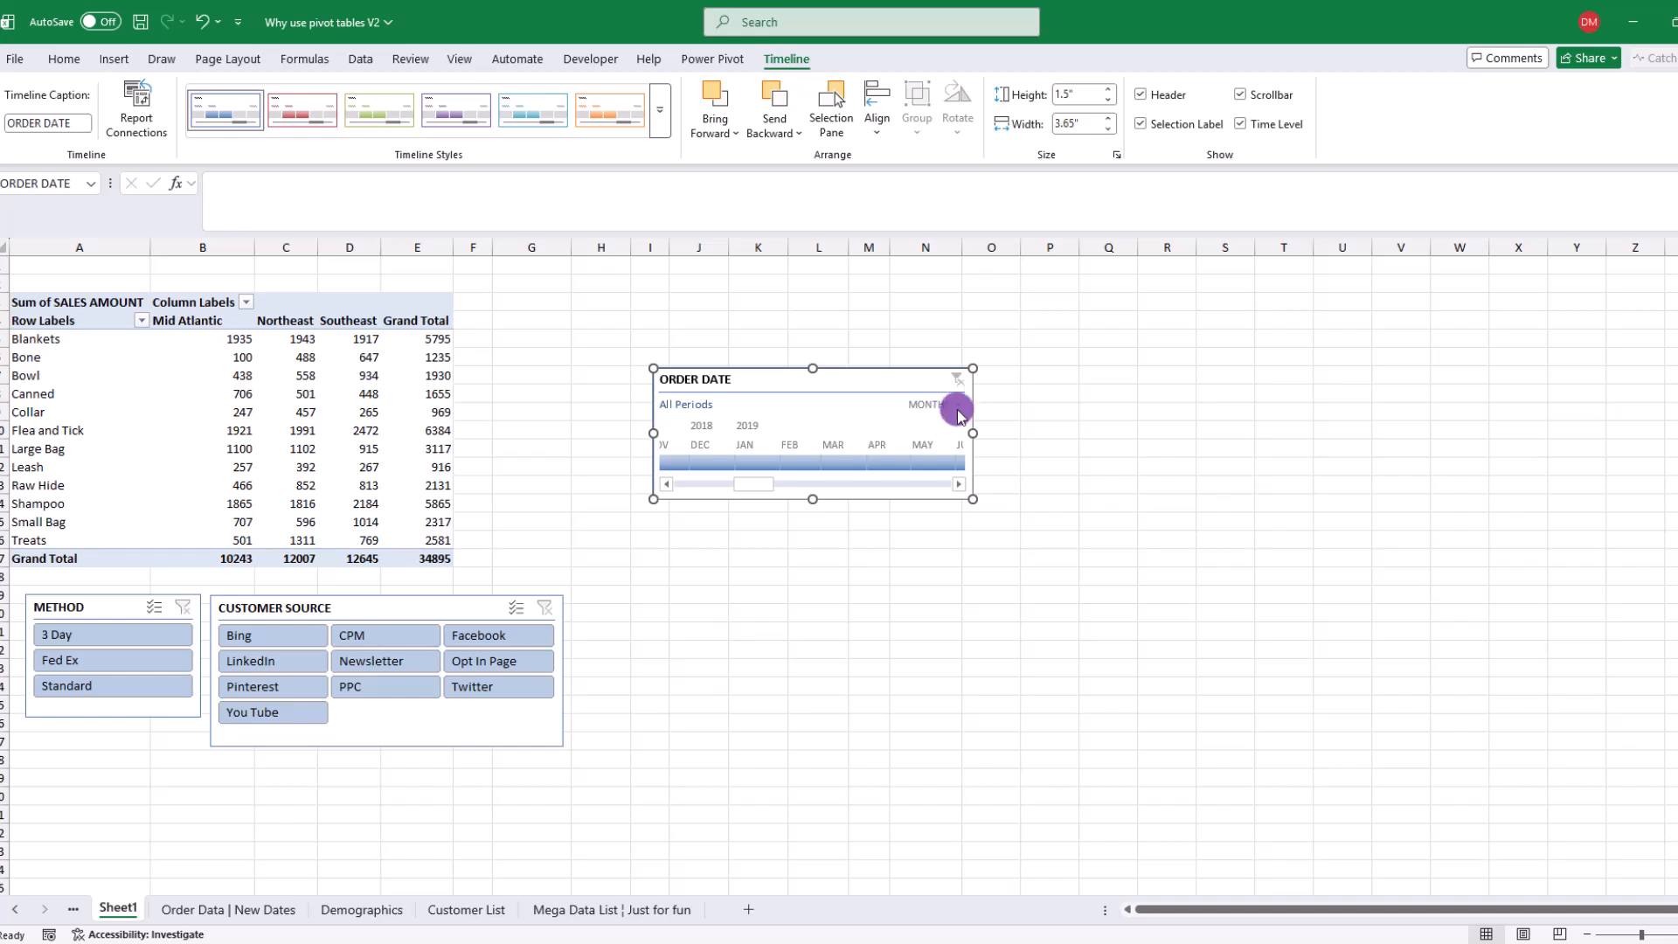
Switch the ORDER DATE timeline's time level to quarters, to days, and back to quarters
click(957, 408)
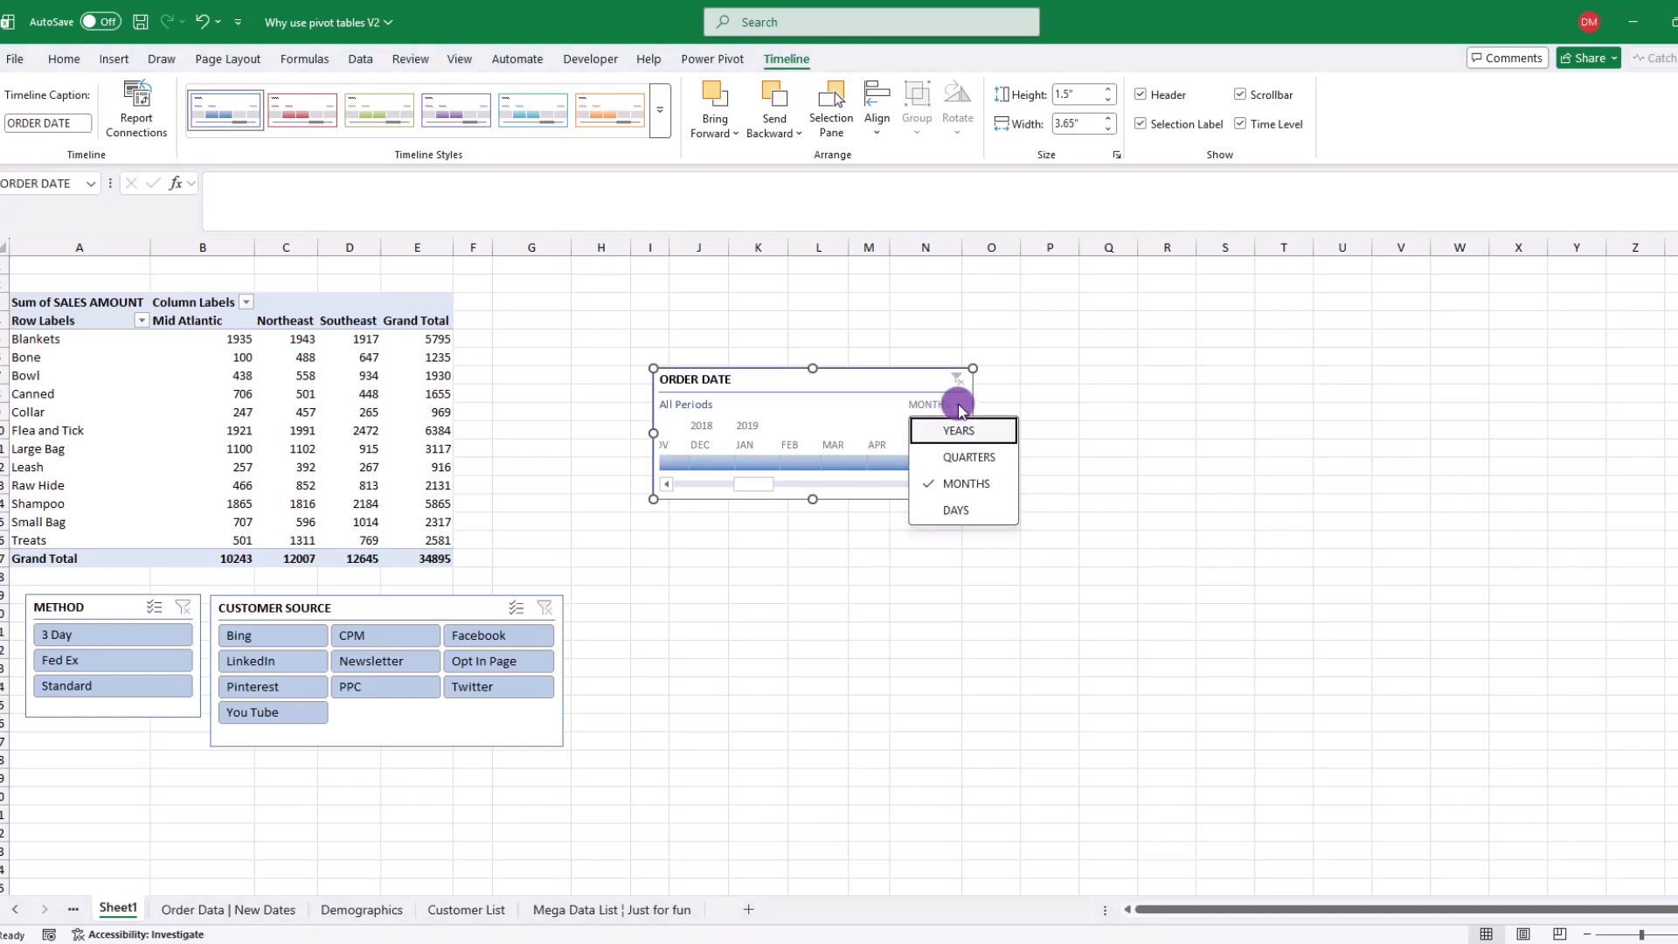
click(968, 457)
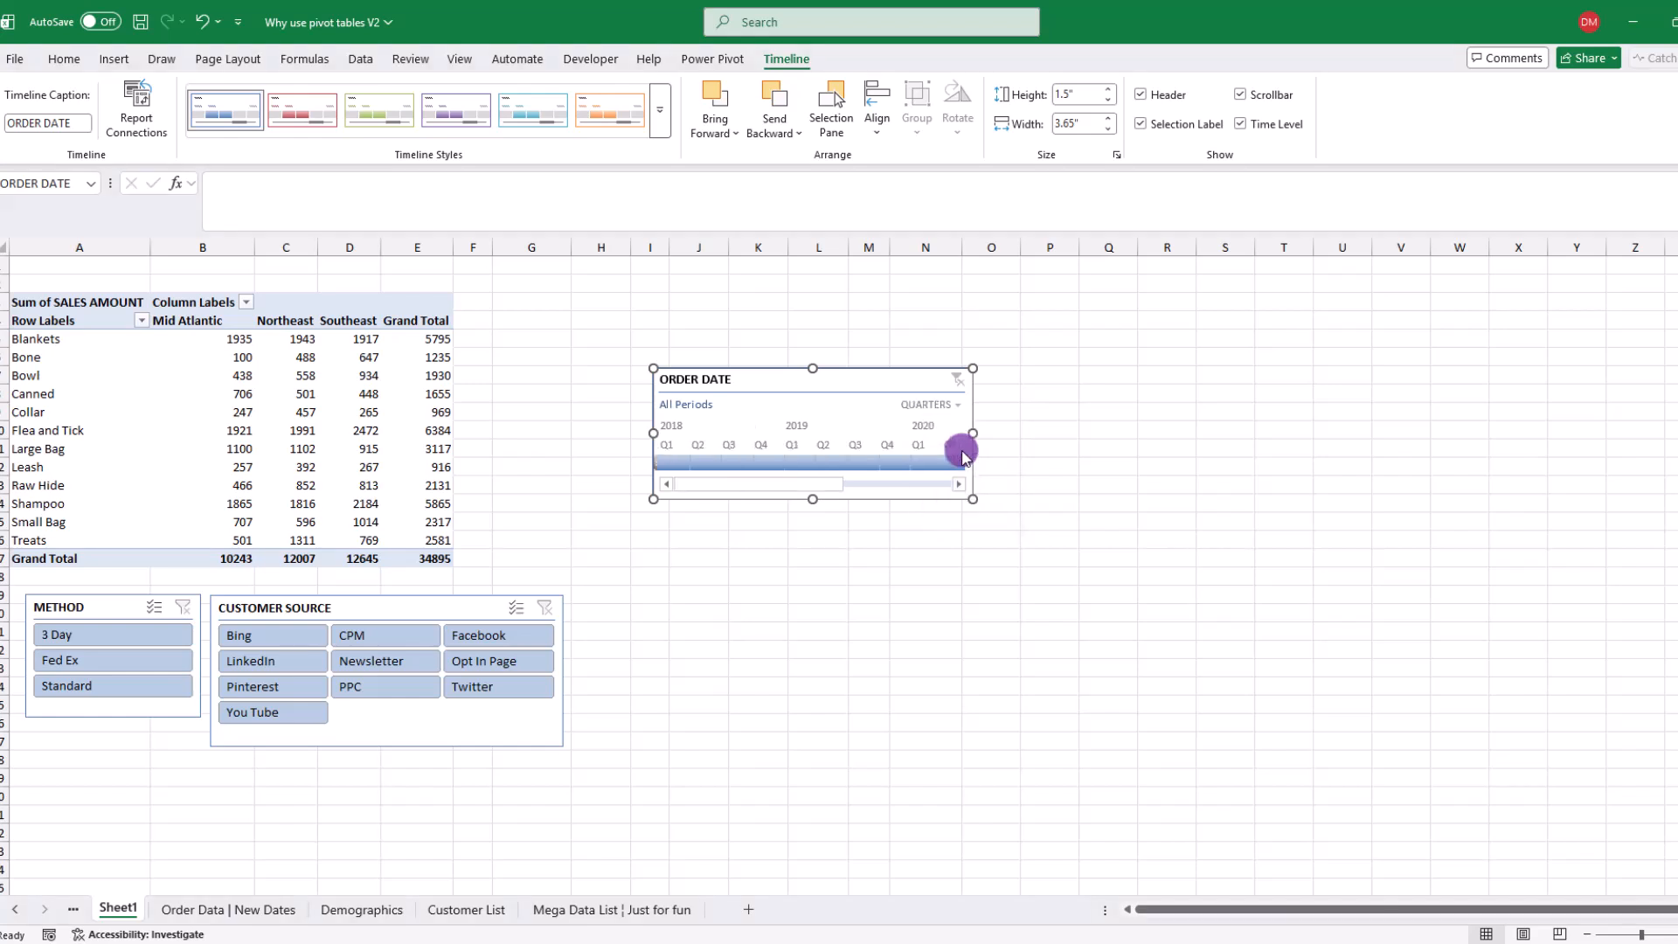
click(959, 406)
click(966, 521)
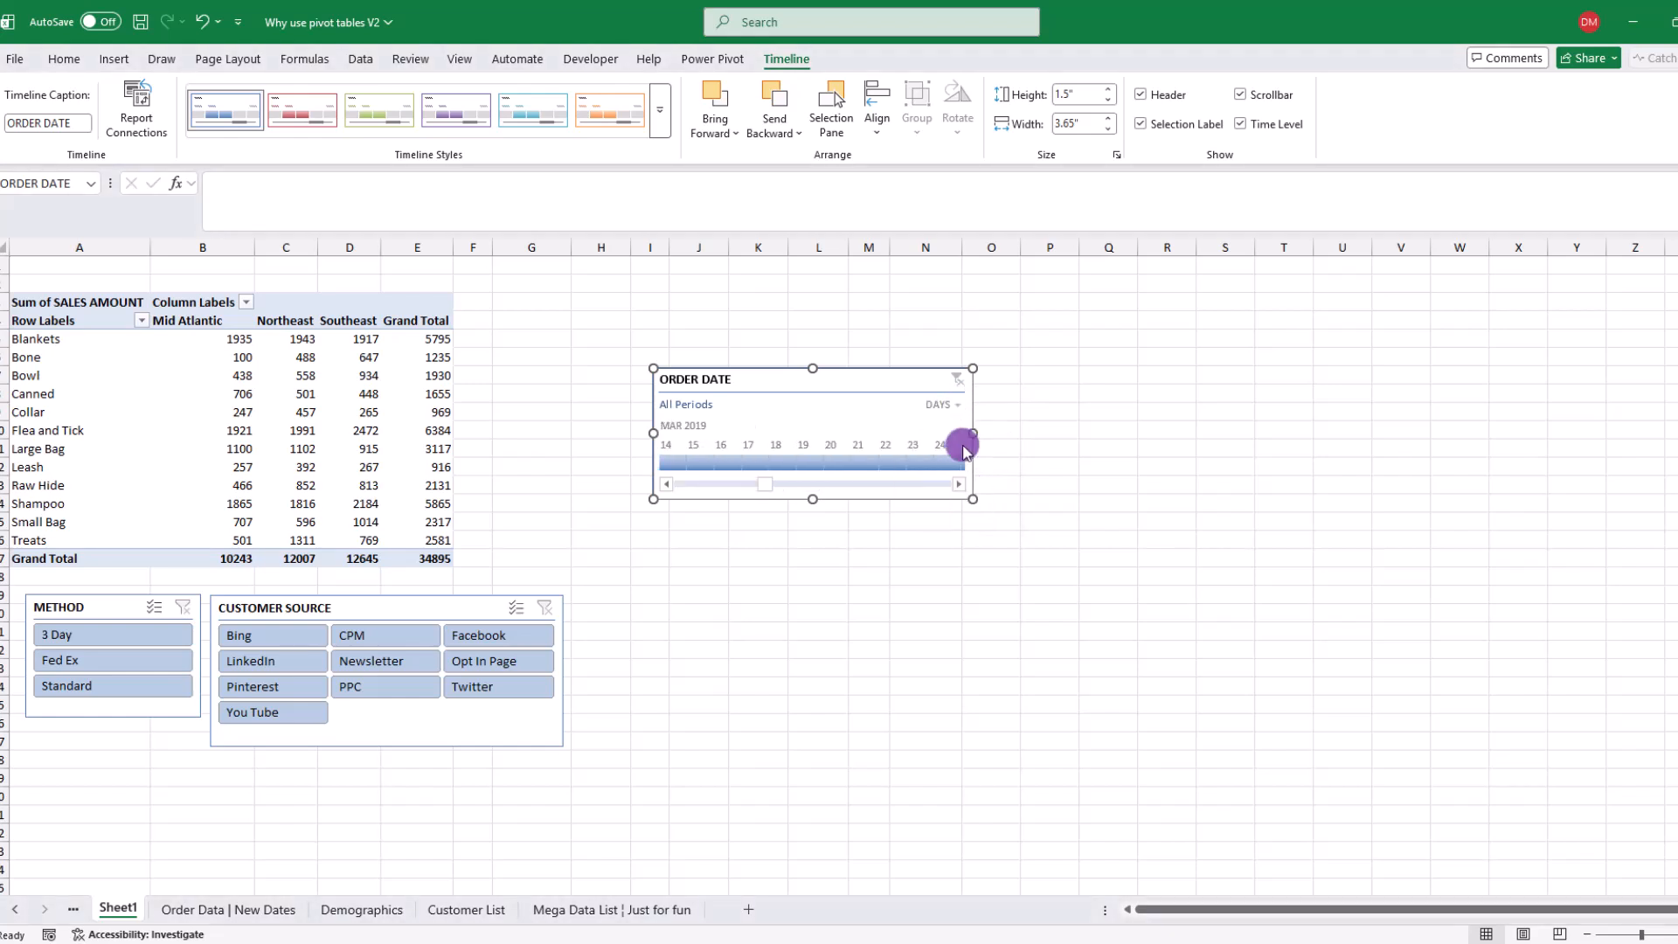
click(958, 407)
click(967, 459)
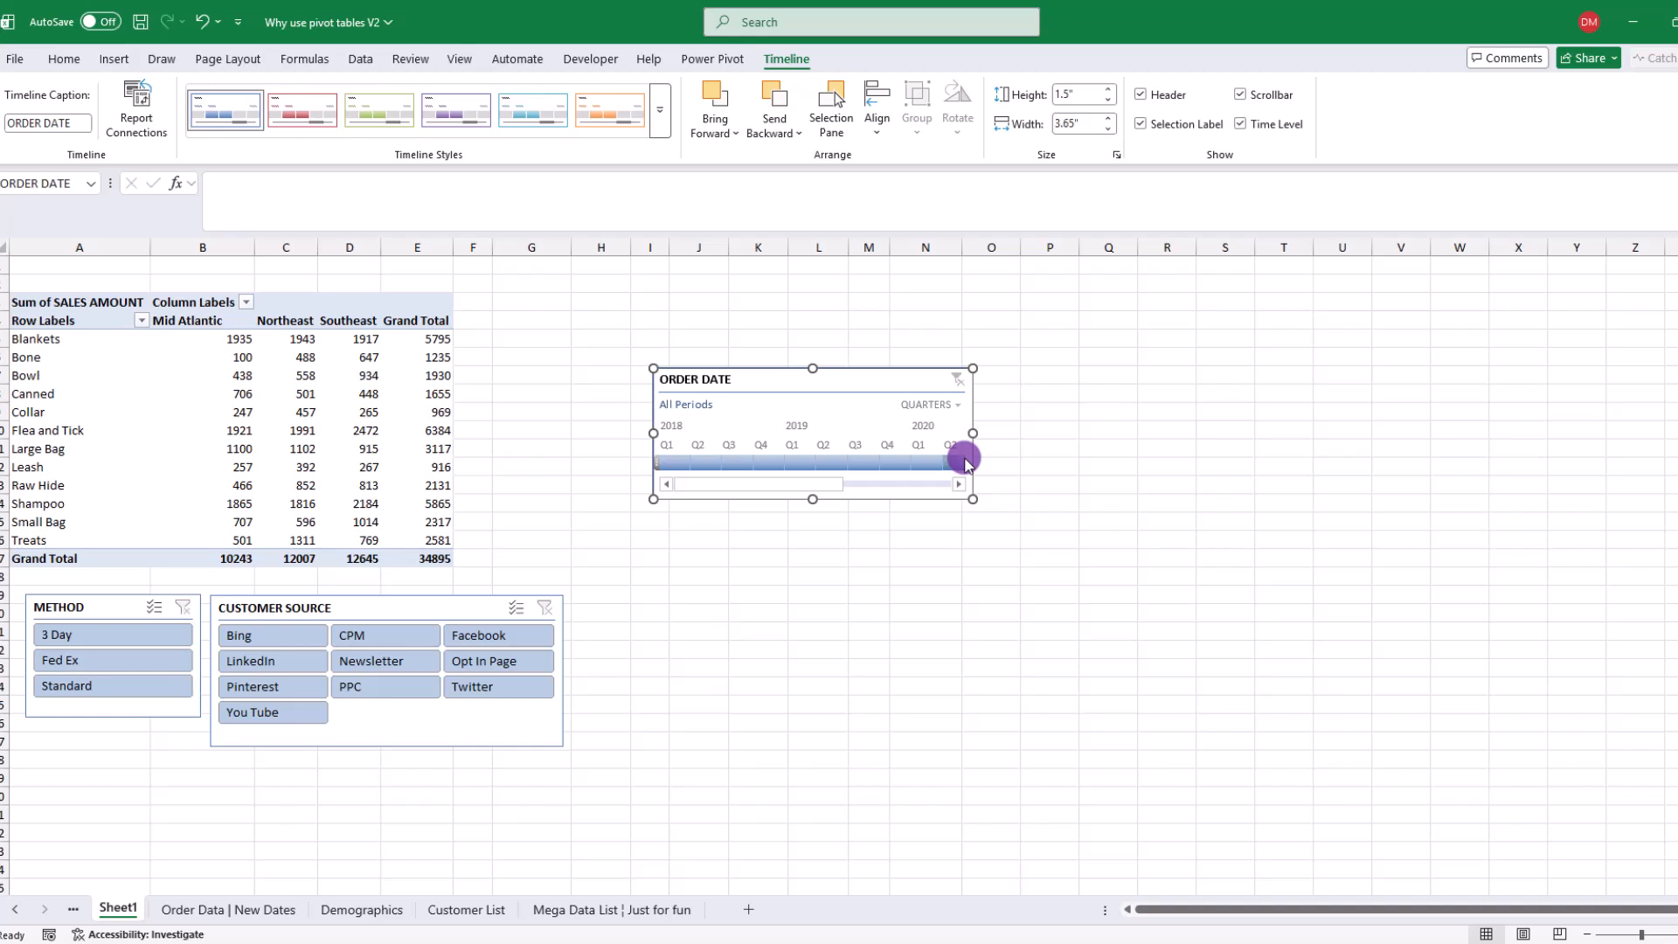
Filter the pivot table to Q2 2018 - Q2 2020 with the 3 Day method and the Bing, CPM, PPC and Facebook sources
click(700, 461)
drag(730, 467, 948, 464)
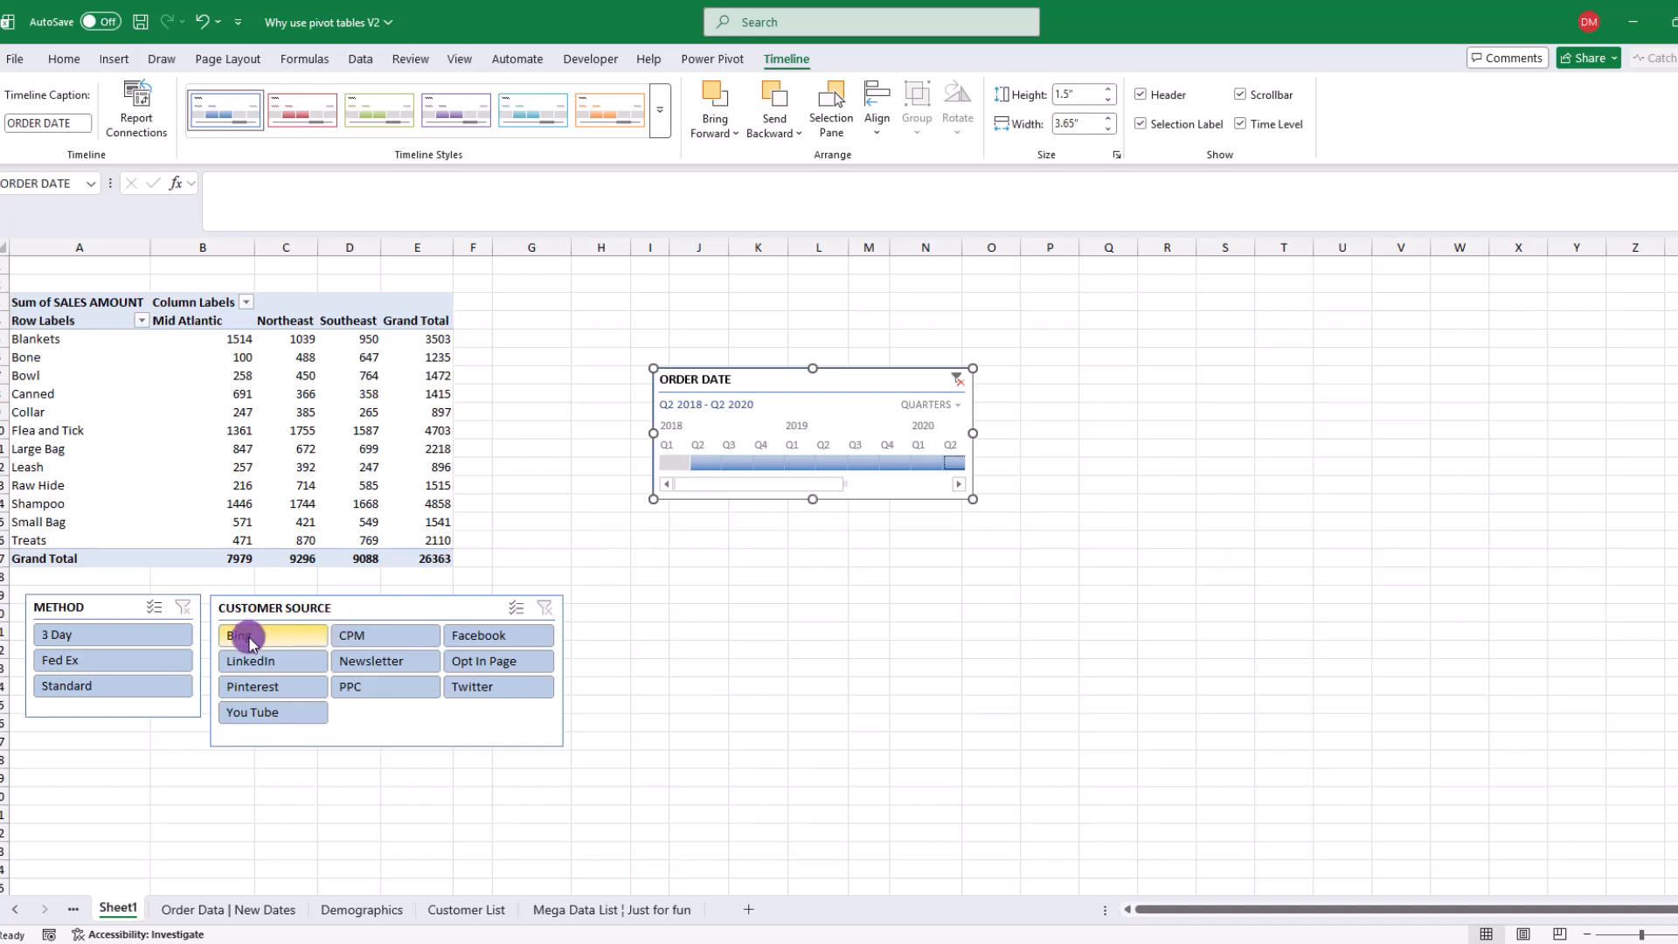
click(280, 633)
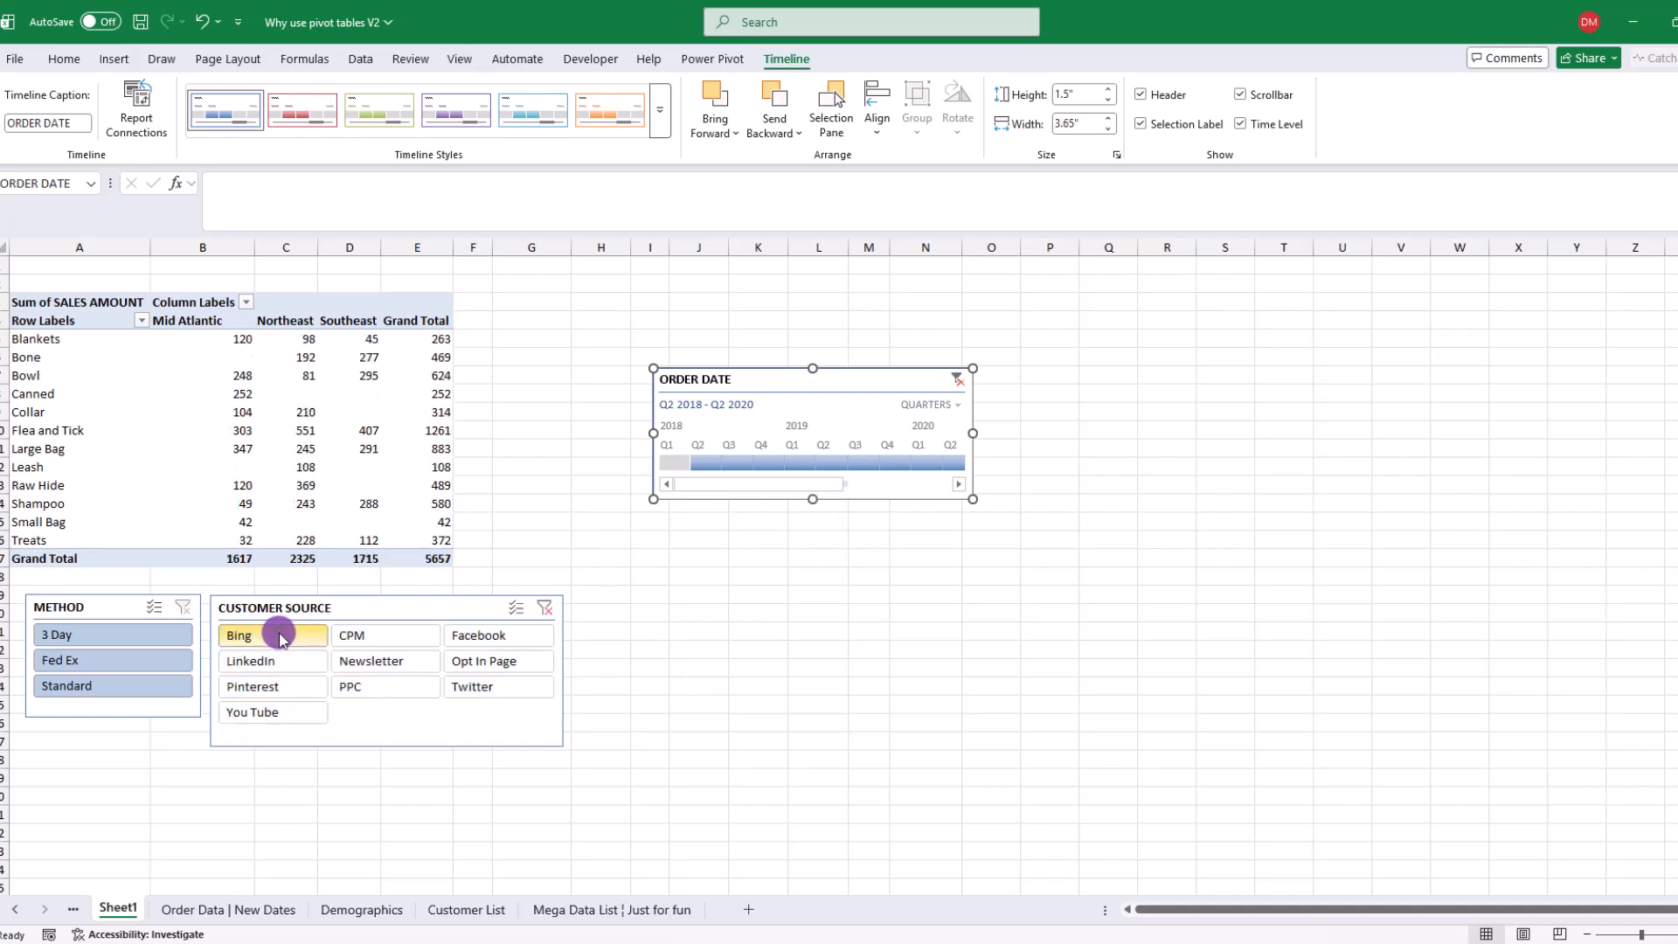
click(136, 635)
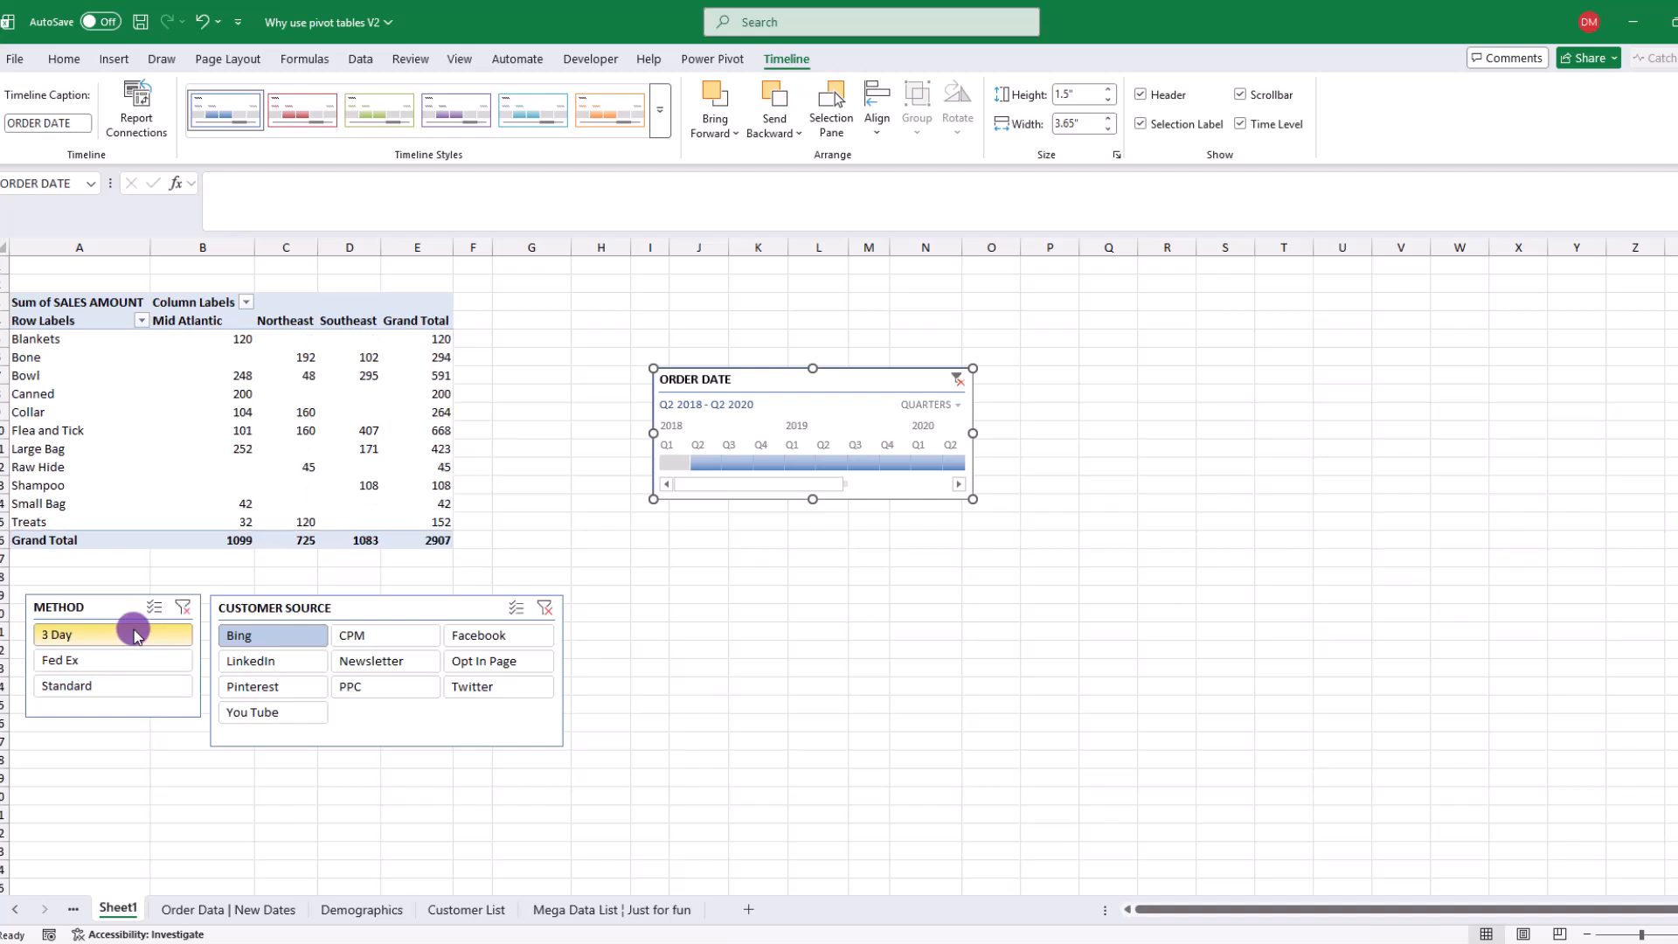
ctrl+click(385, 637)
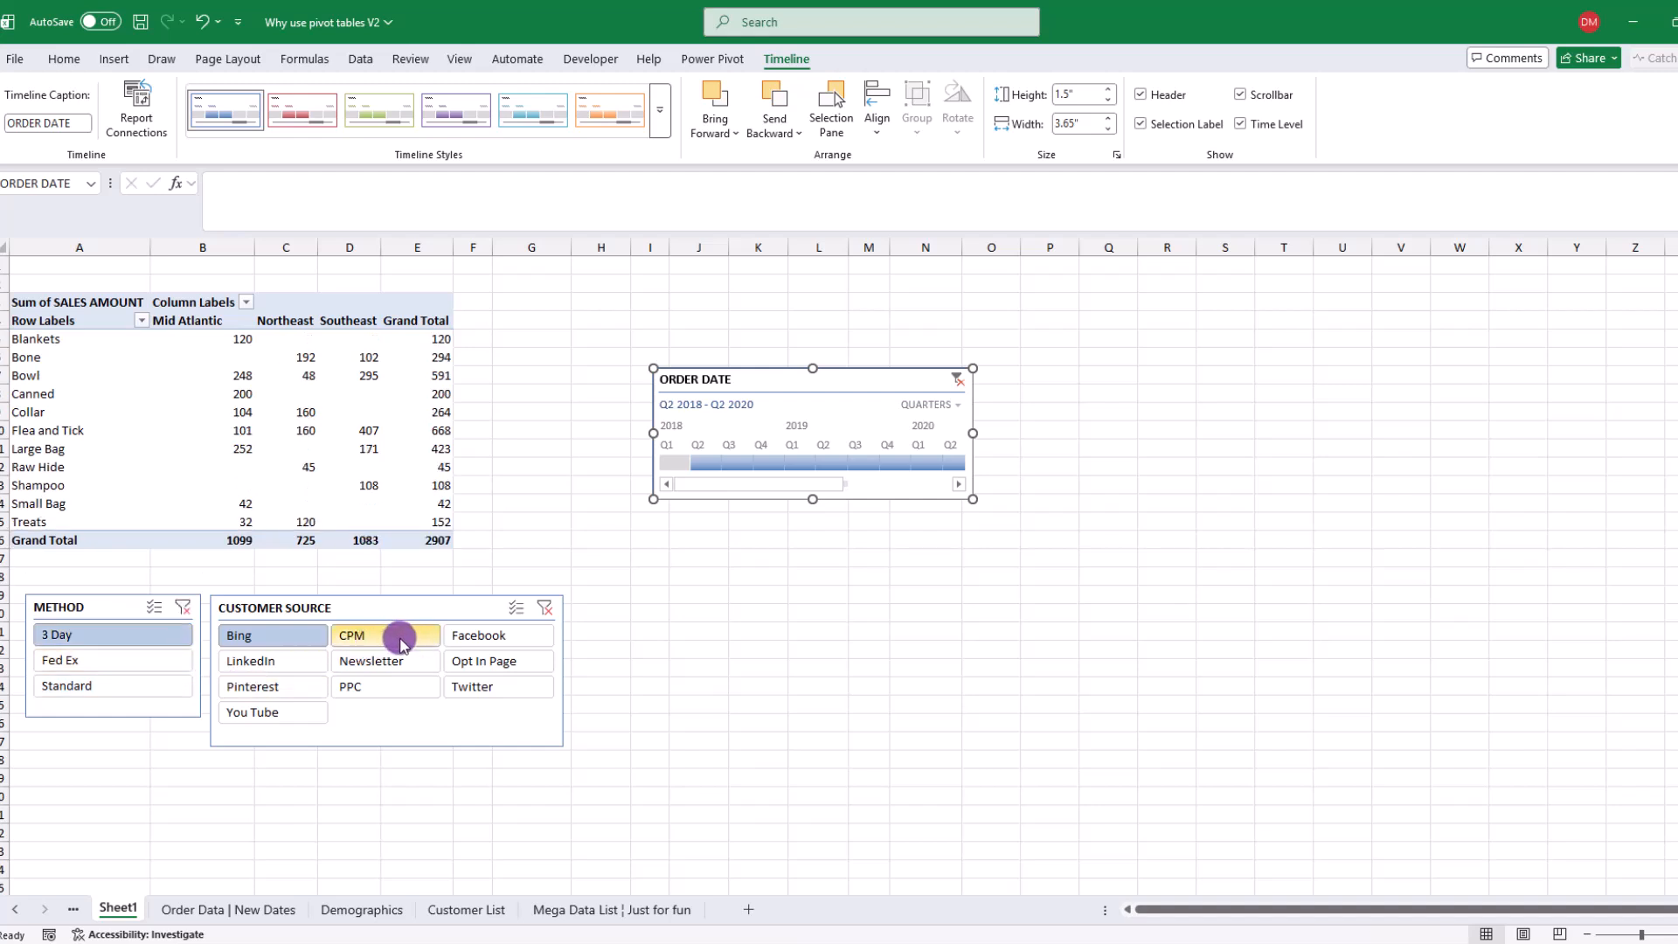
ctrl+click(384, 686)
ctrl+click(477, 635)
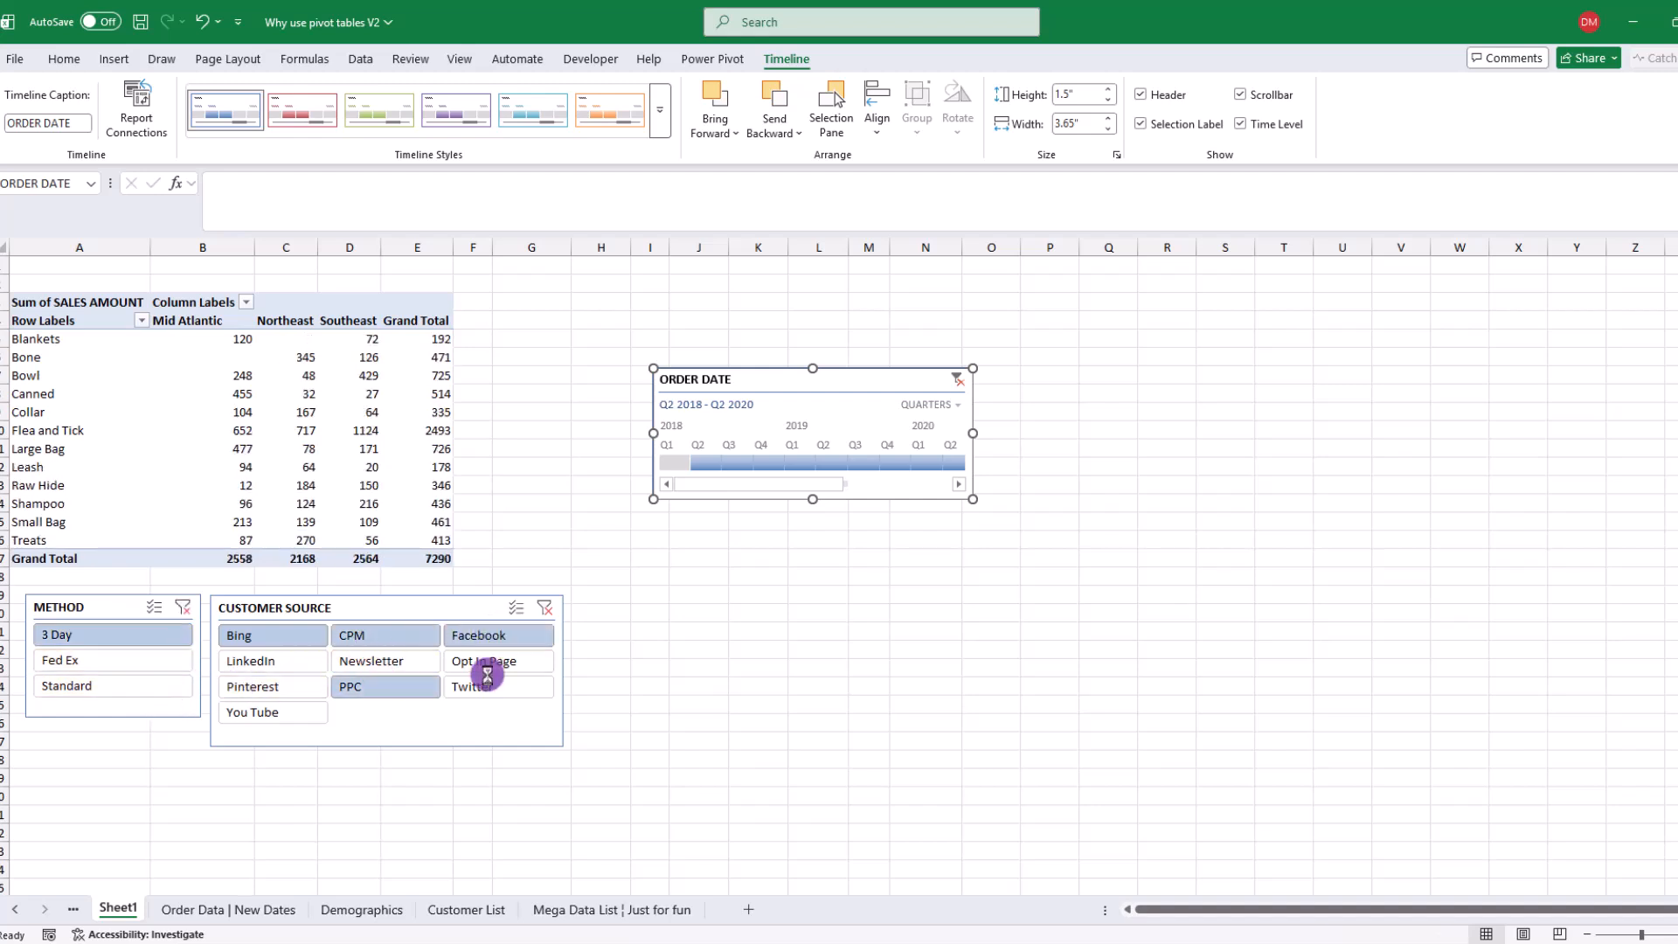
Clear the filters of the CUSTOMER SOURCE slicer, the METHOD slicer and the ORDER DATE timeline
click(546, 609)
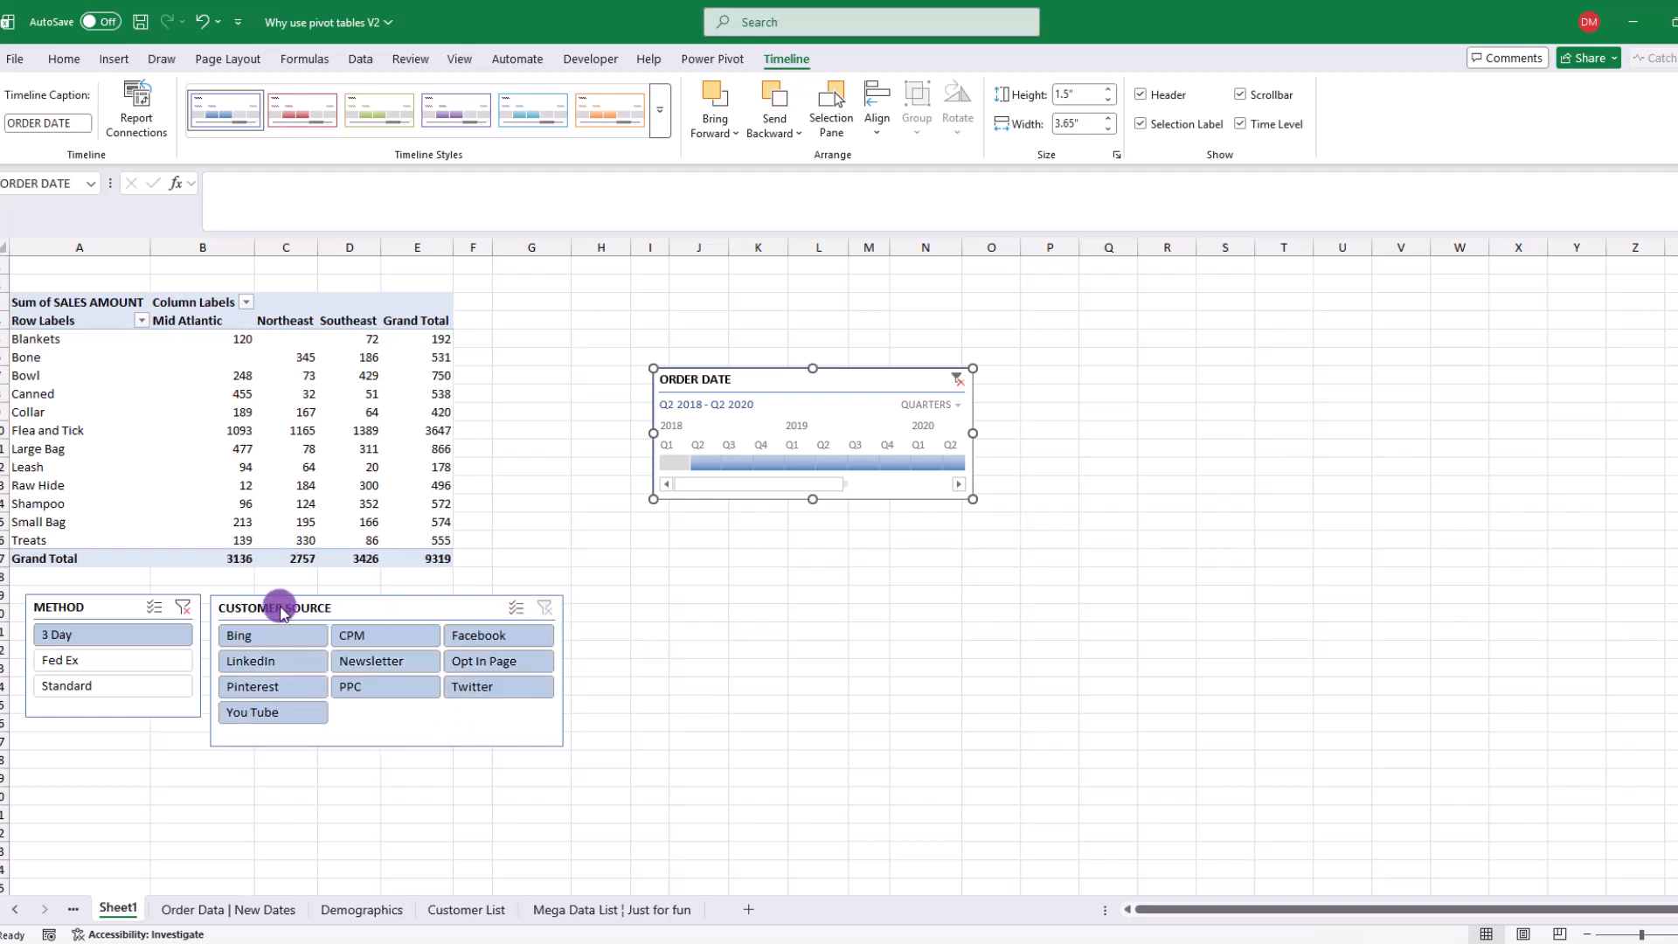
click(184, 610)
click(958, 380)
Move the ORDER DATE timeline down level with the two slicers and select the Blankets row label
click(48, 339)
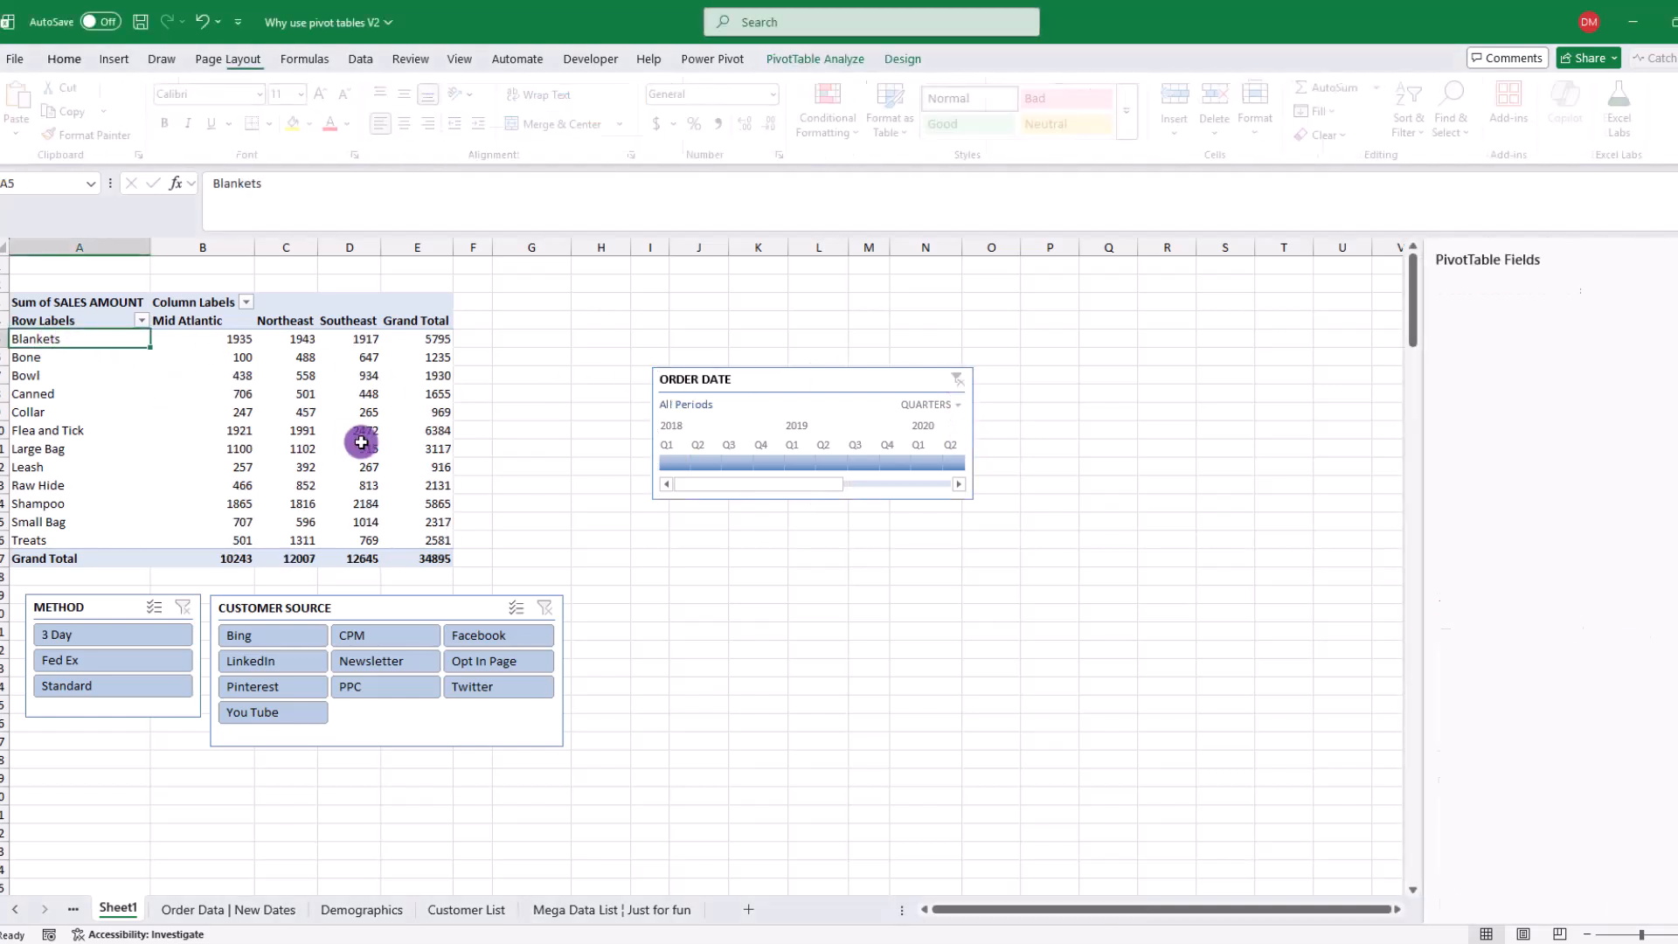
mouse_move(369, 445)
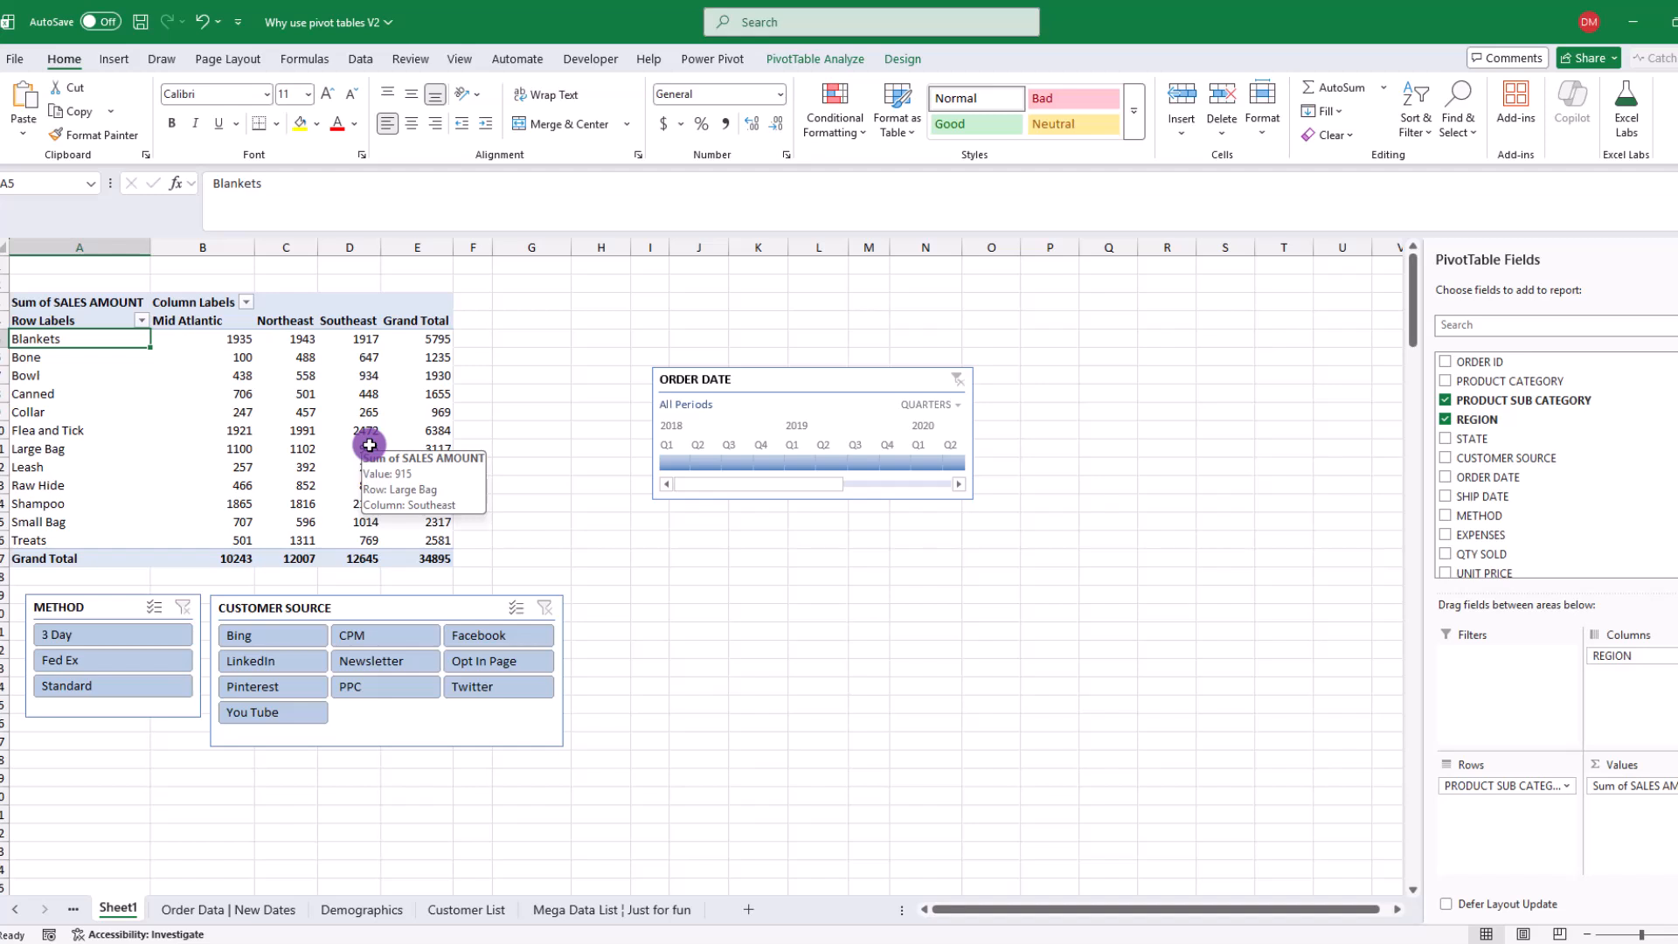
drag(839, 376, 827, 613)
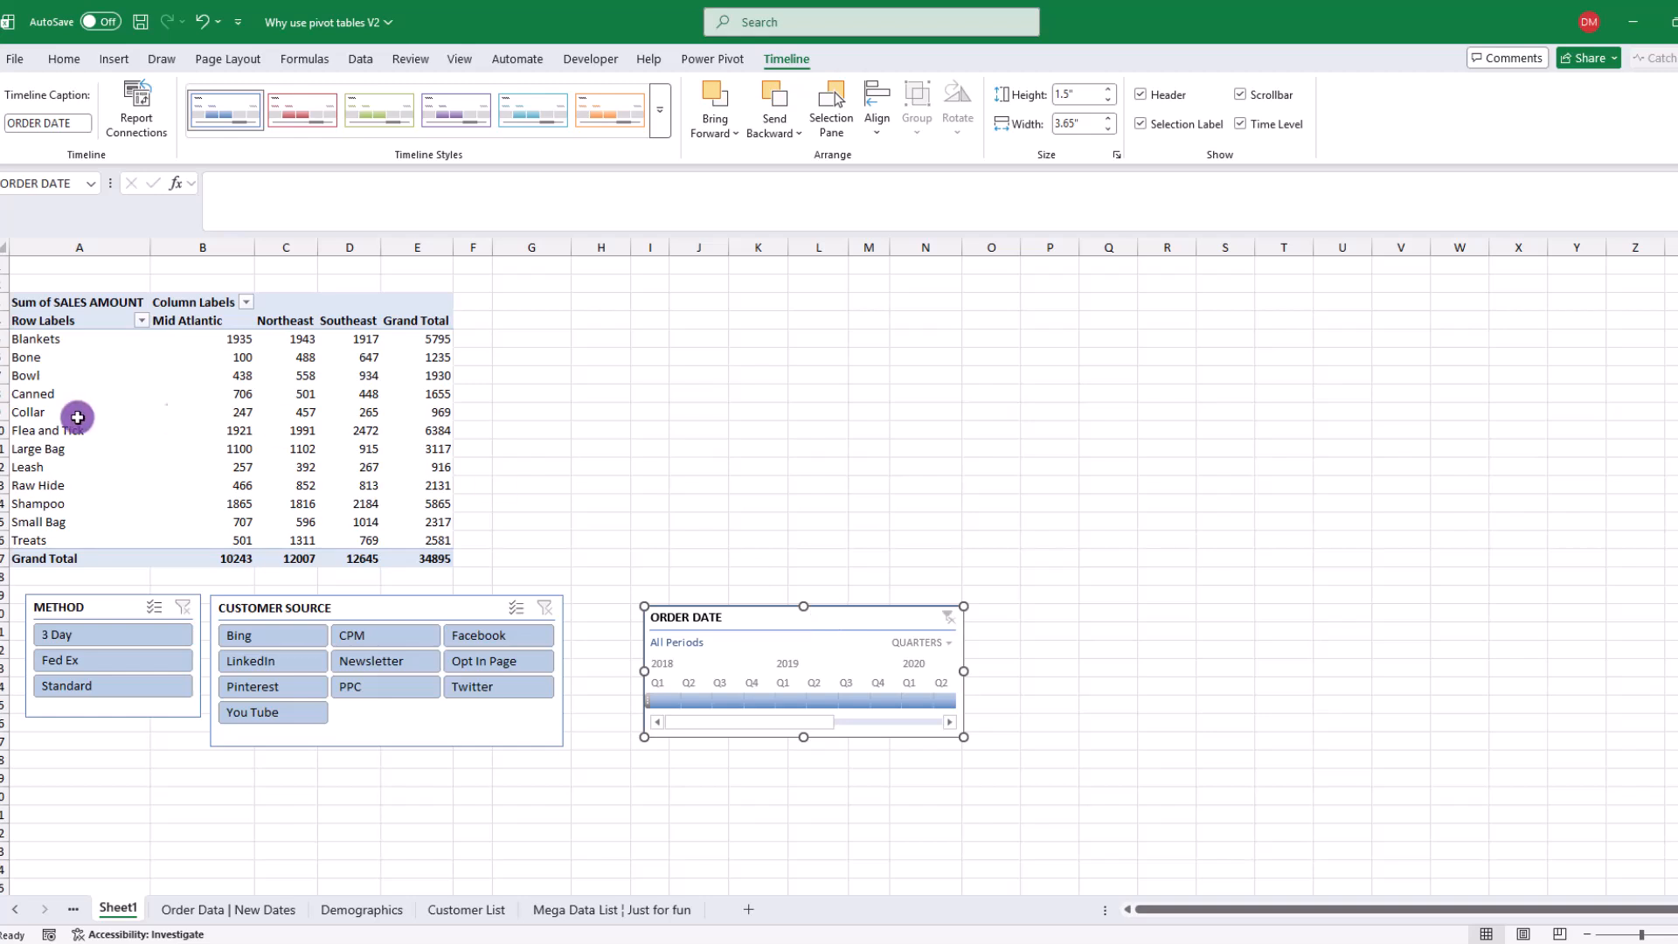
click(62, 340)
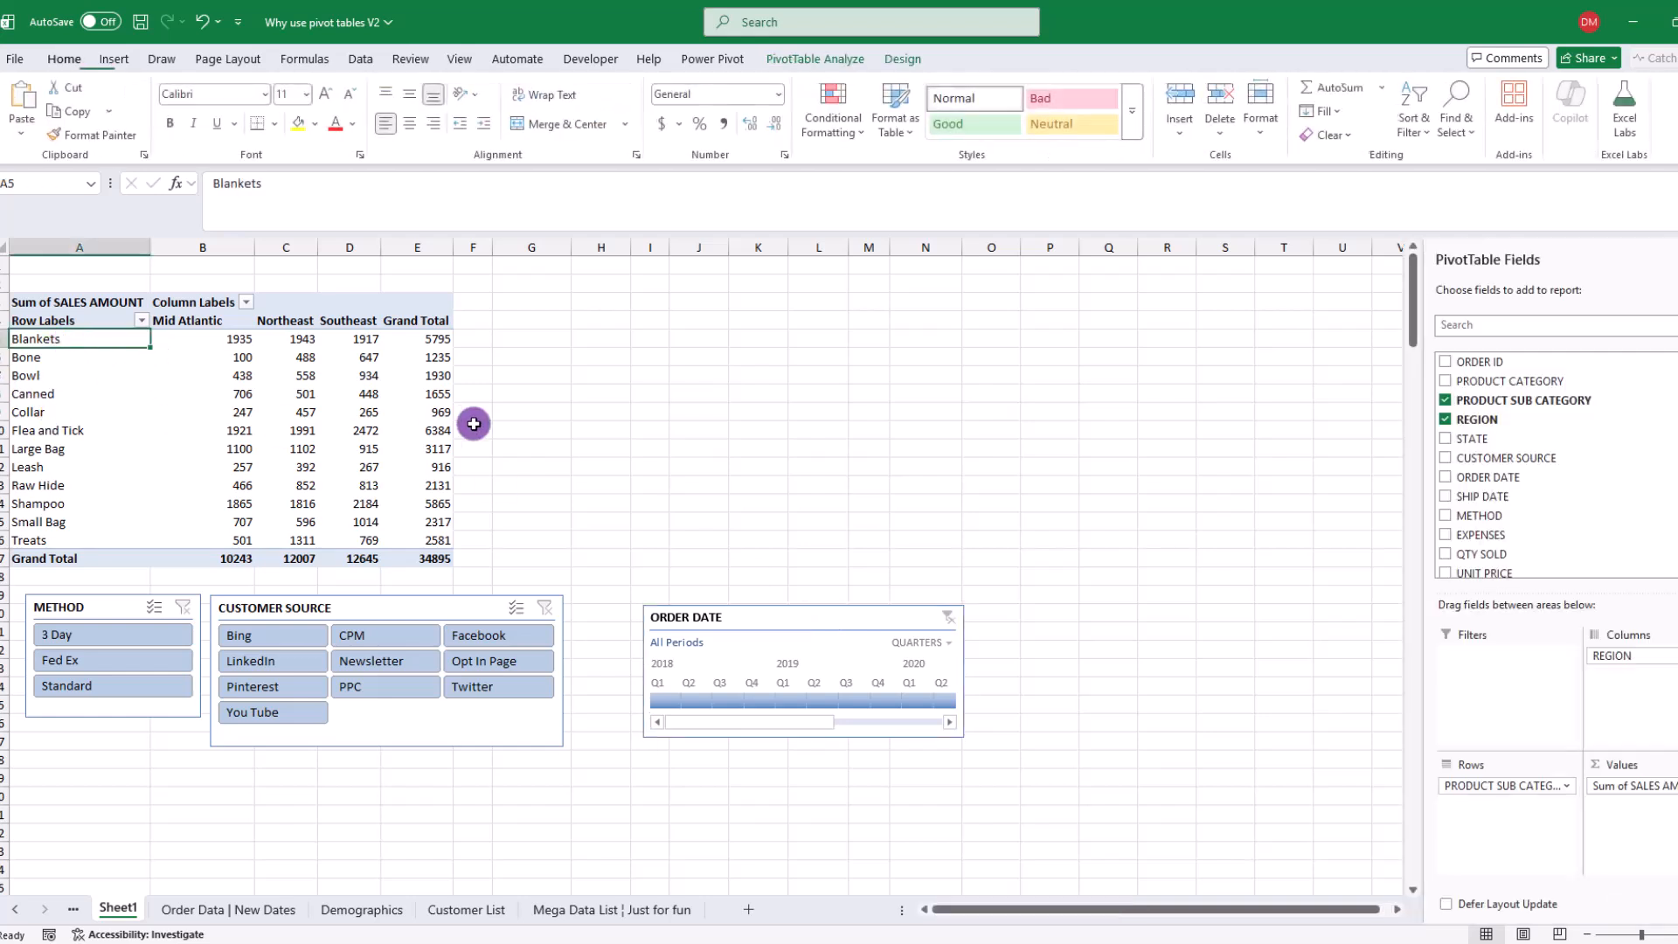
Delete the ORDER DATE timeline and the CUSTOMER SOURCE and METHOD slicers
click(800, 622)
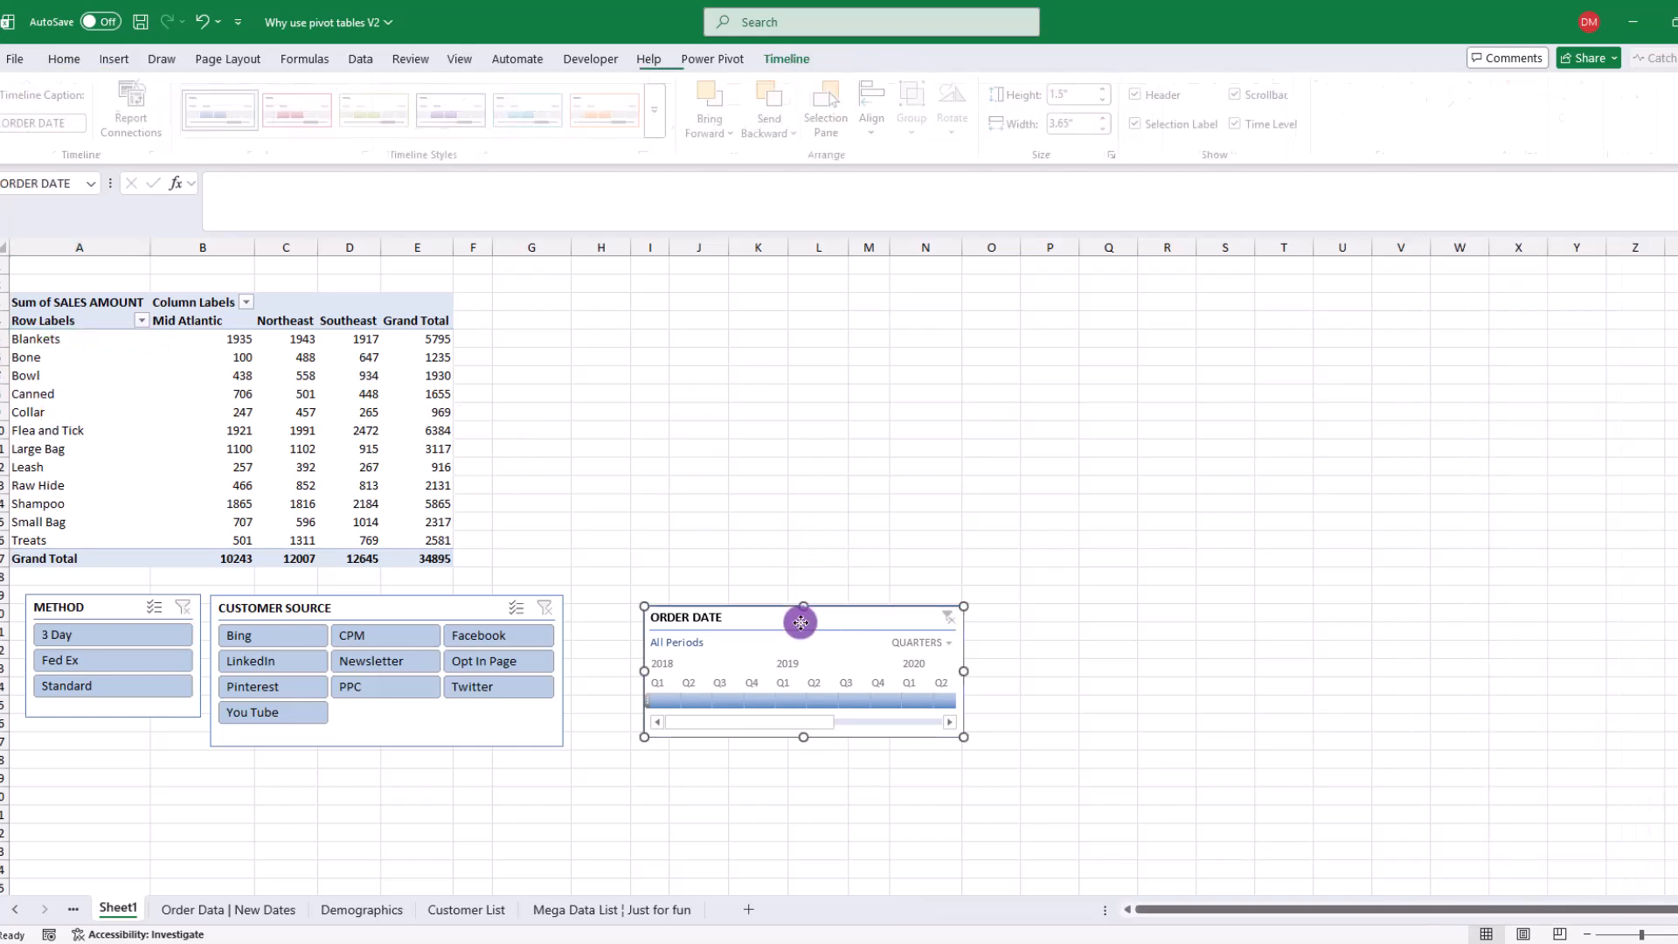
key(Delete)
click(434, 607)
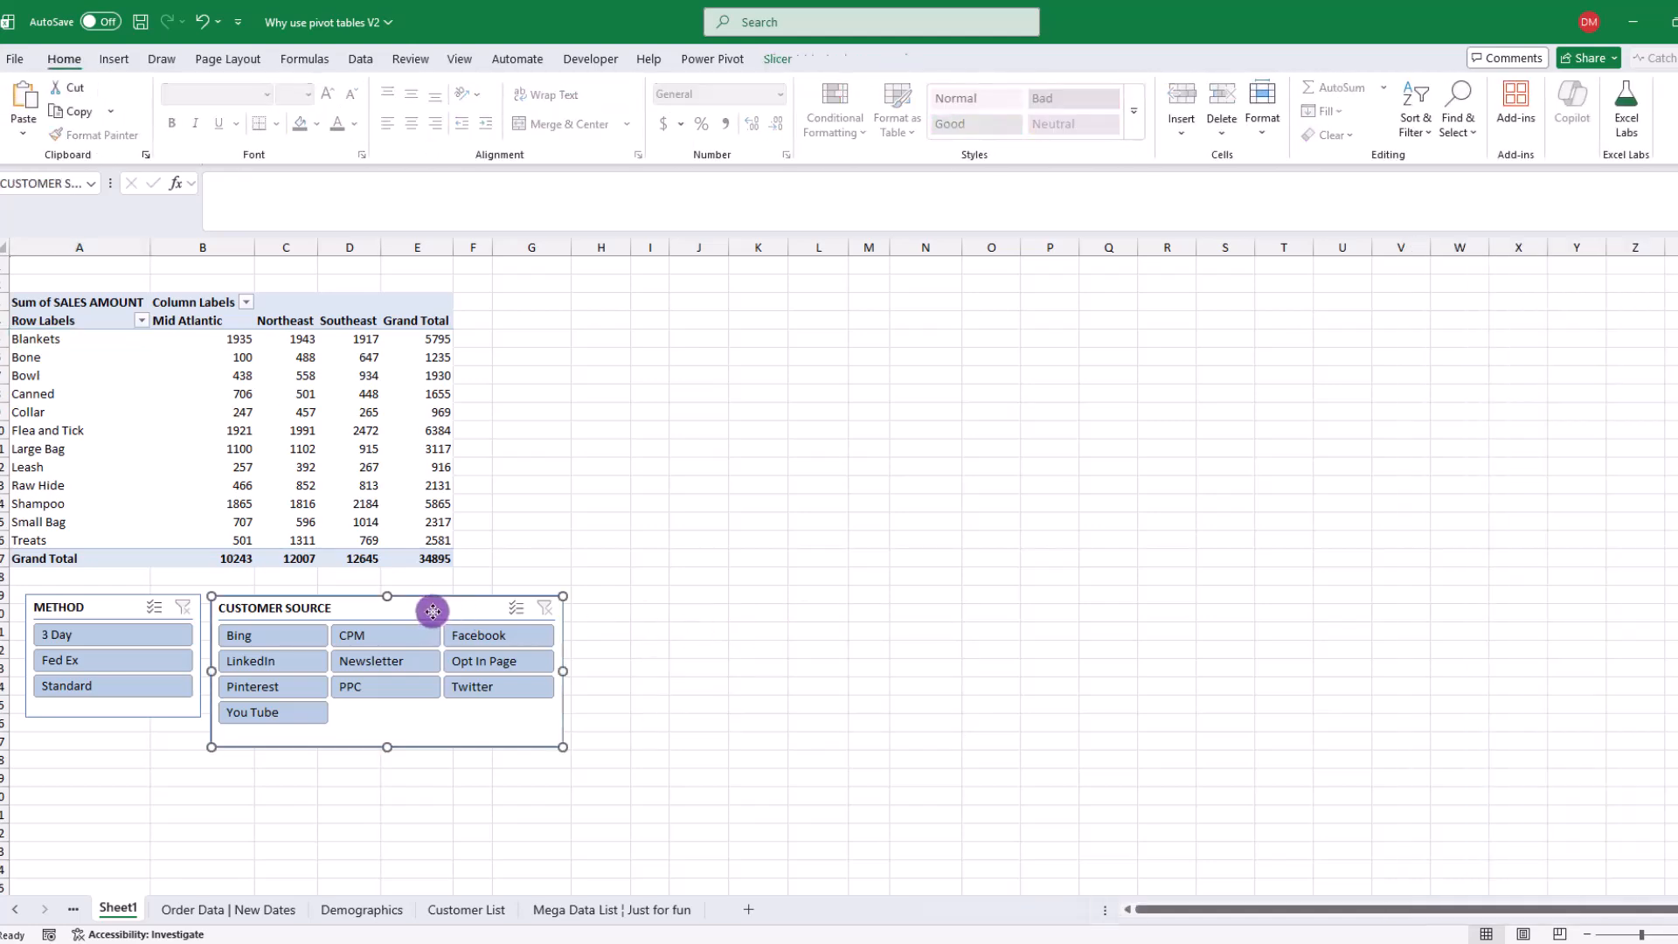
key(Delete)
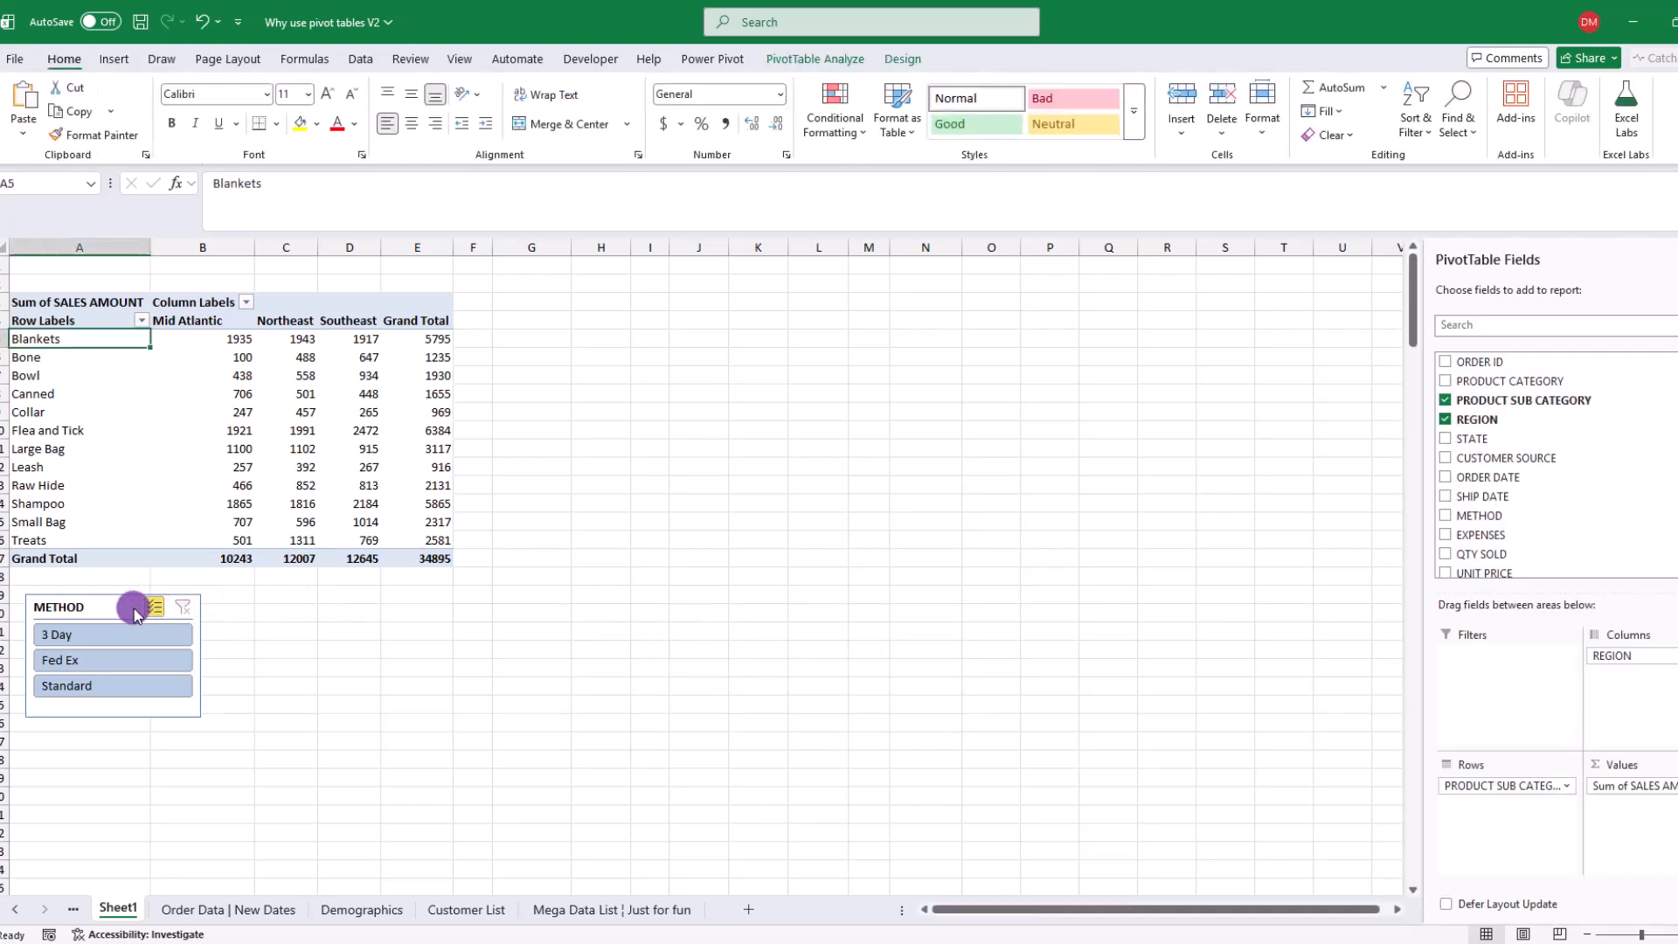
click(149, 605)
key(Delete)
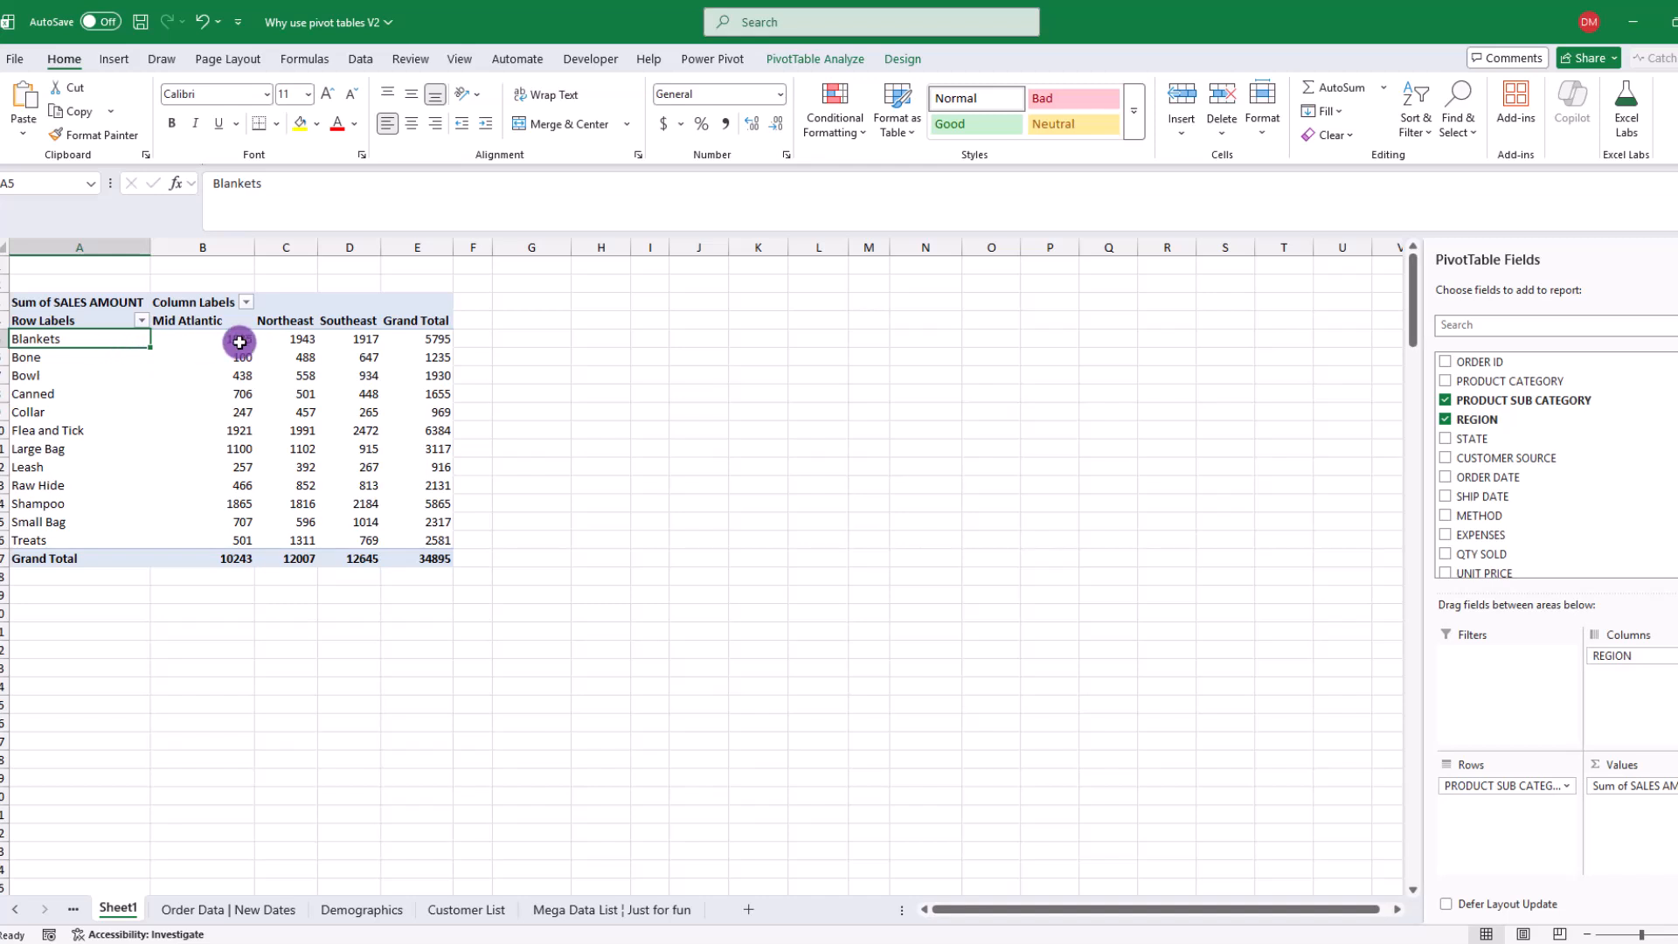
Clear all fields from the pivot table
click(815, 59)
click(790, 127)
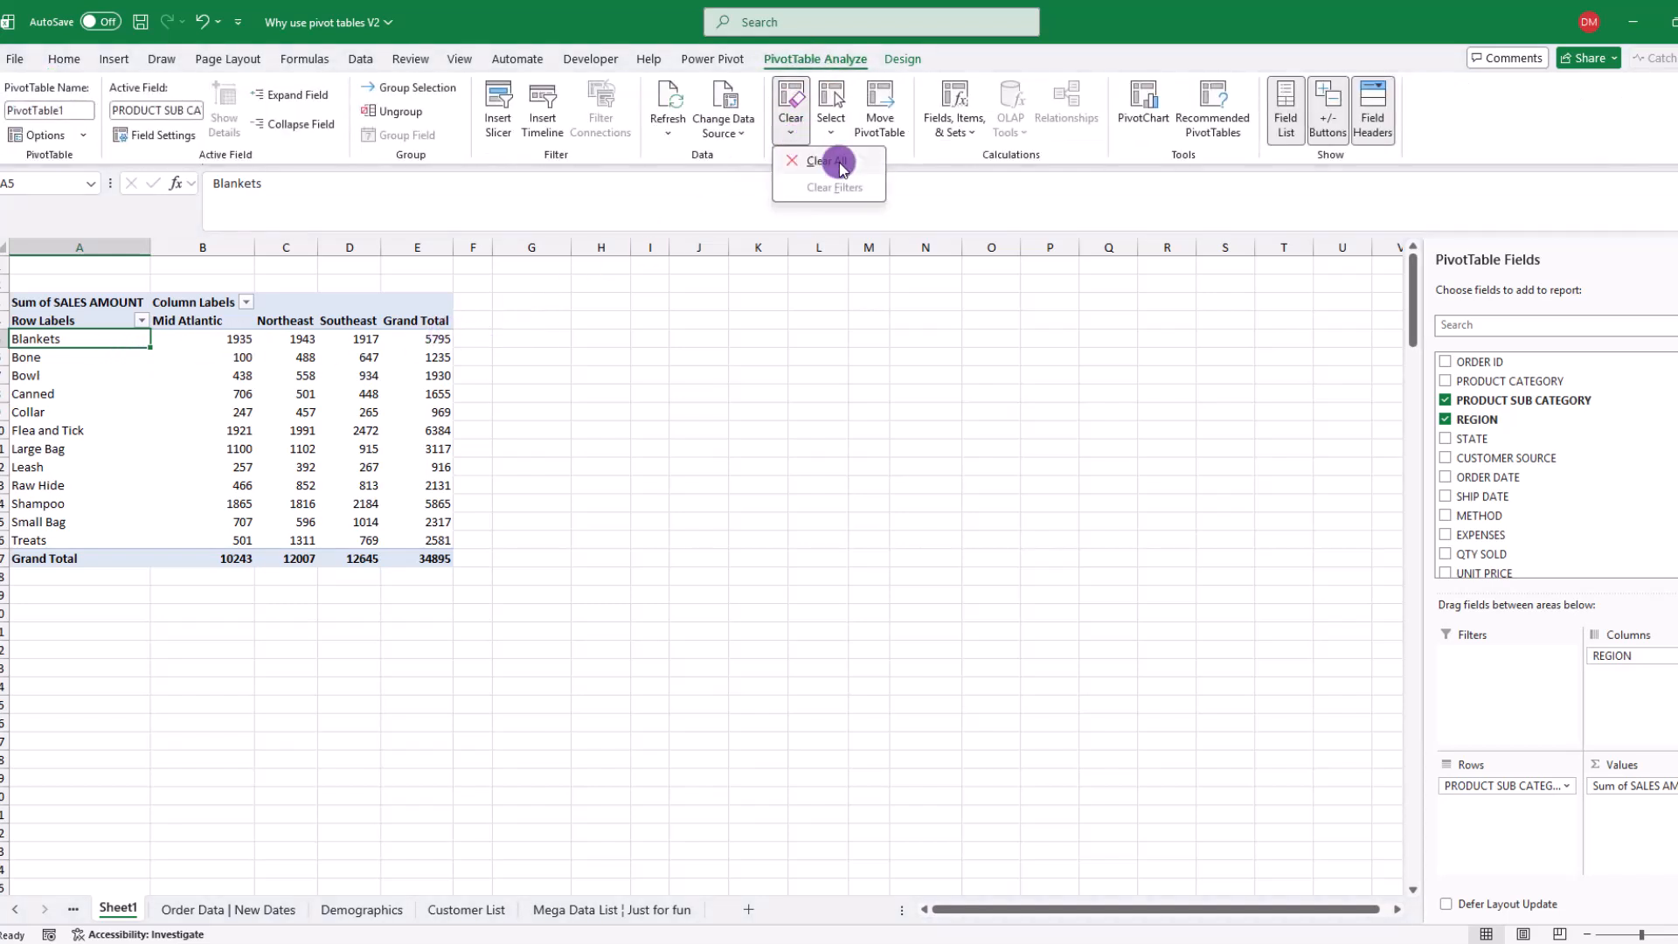
click(840, 163)
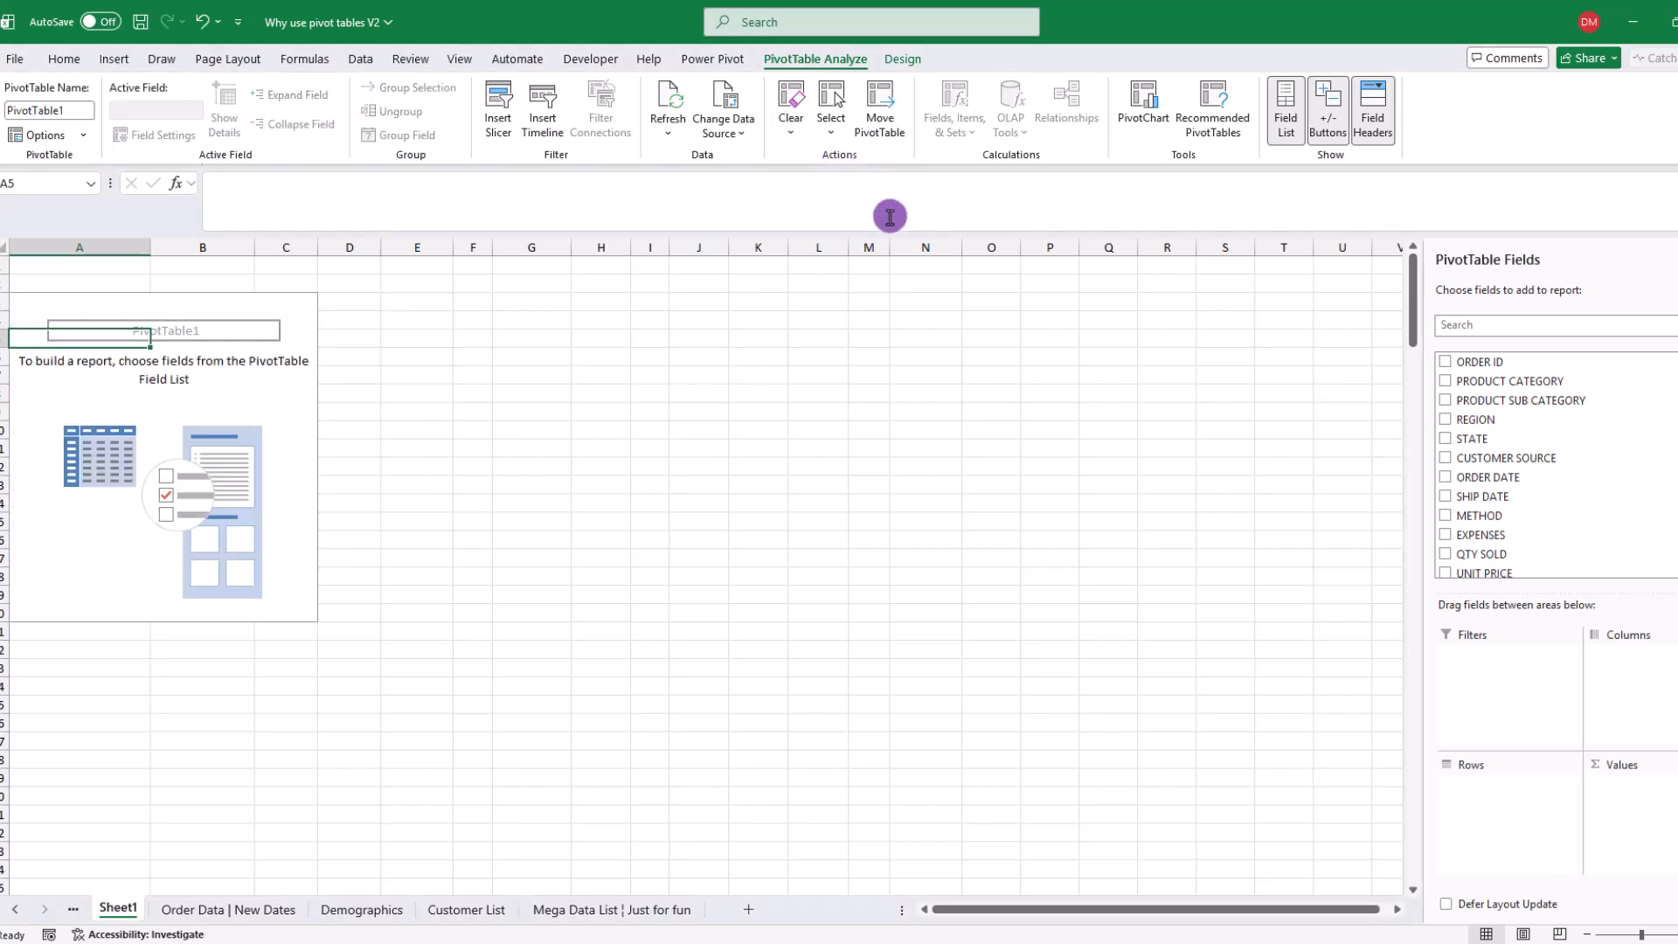
Rebuild the pivot table with PRODUCT CATEGORY as rows, REGION as columns and SALES AMOUNT as values
click(37, 302)
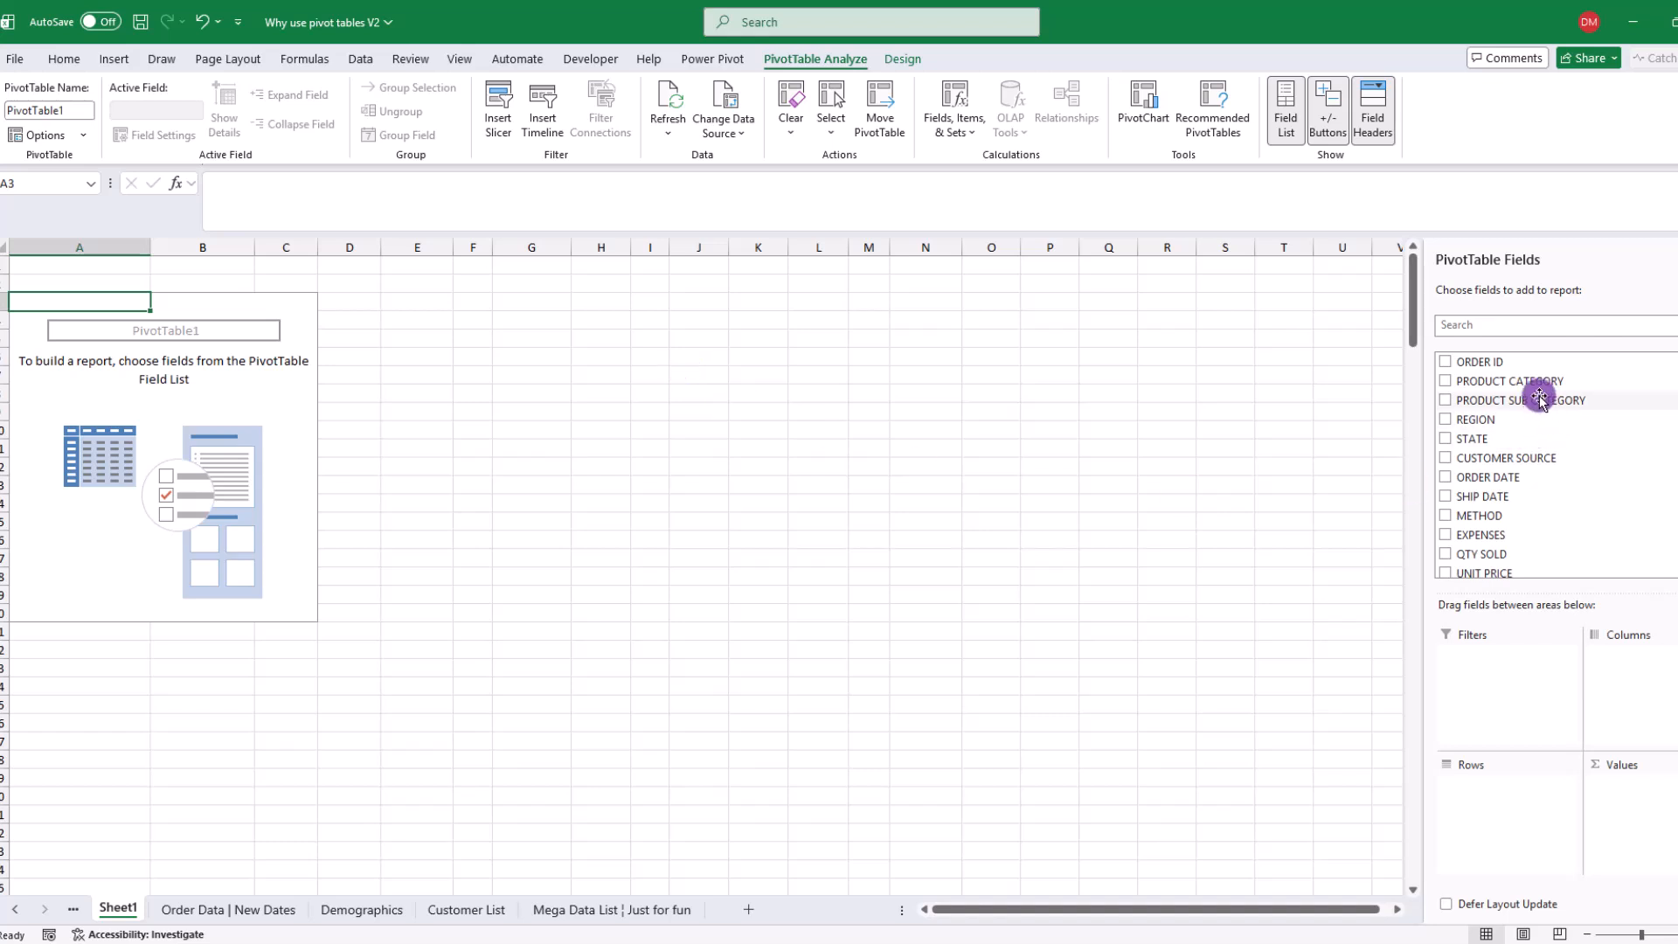
drag(1506, 382, 1512, 786)
drag(1468, 421, 1658, 690)
drag(1518, 507, 1634, 789)
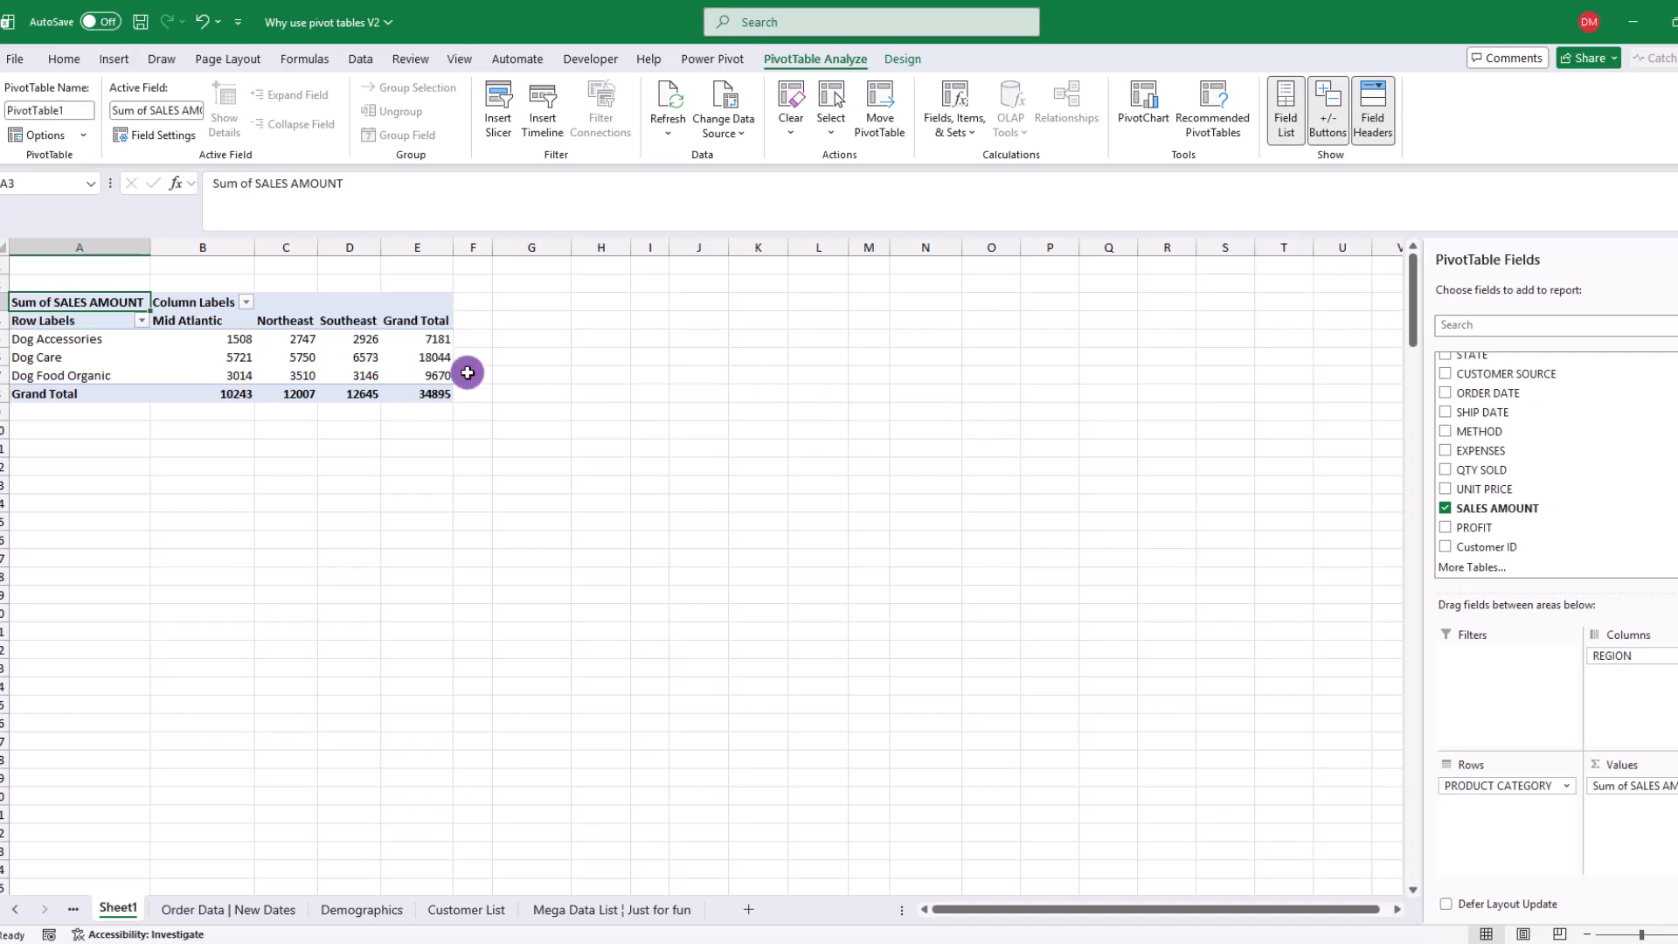
Insert a Clustered Column PivotChart from the pivot table and place it directly below the table
click(227, 343)
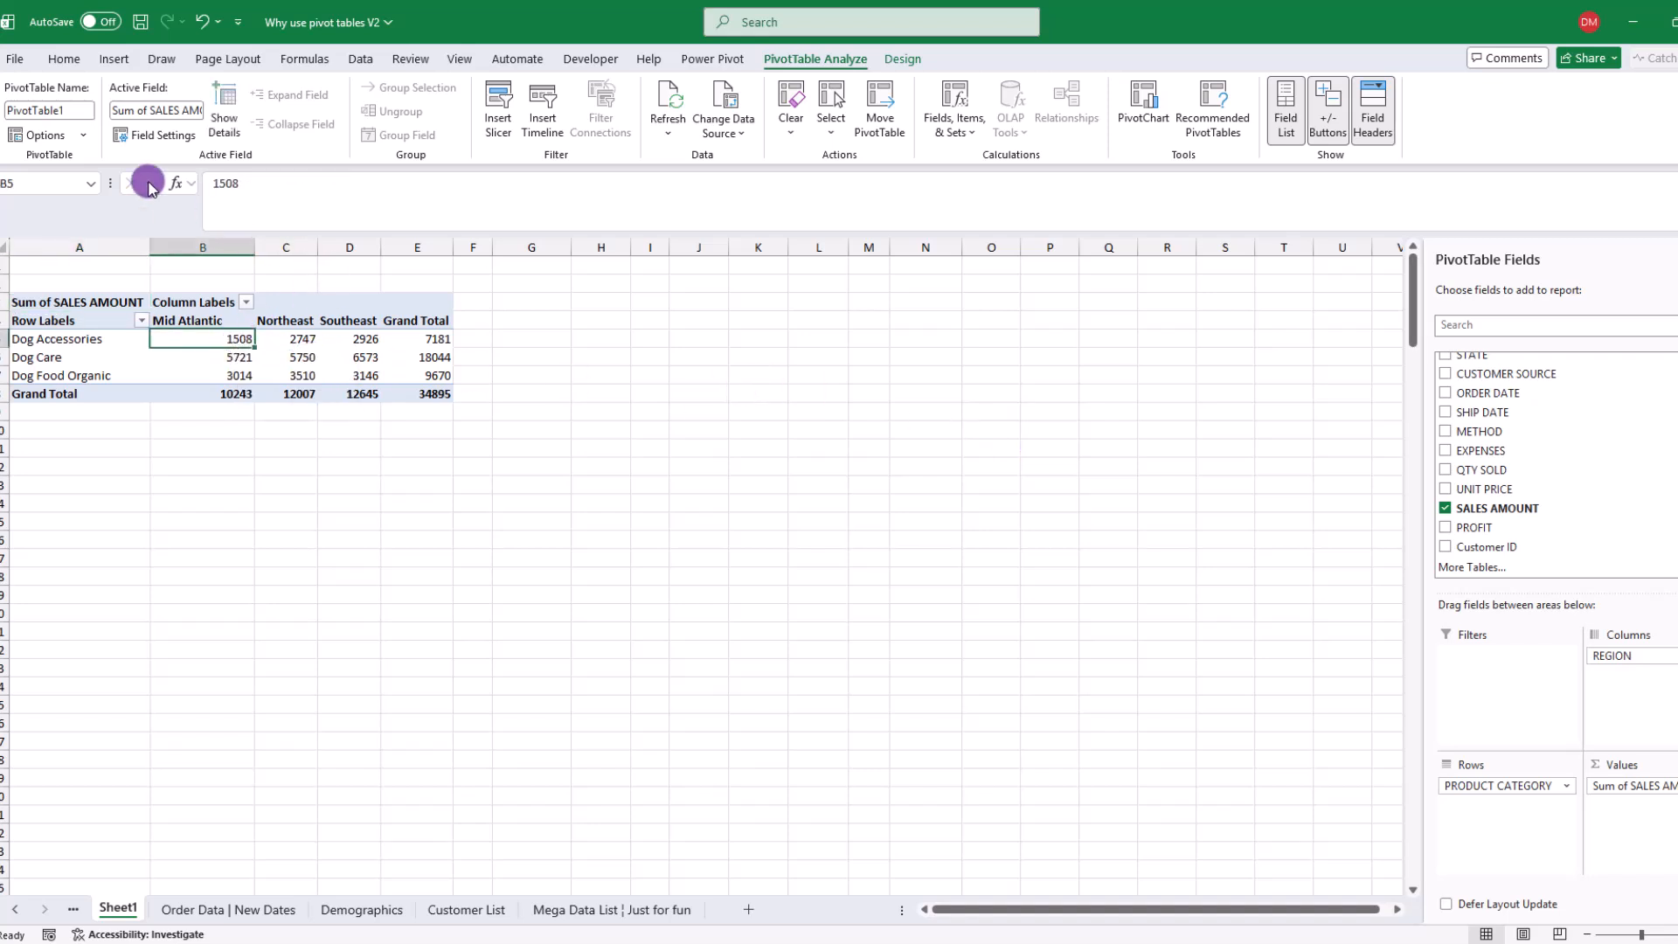
click(114, 59)
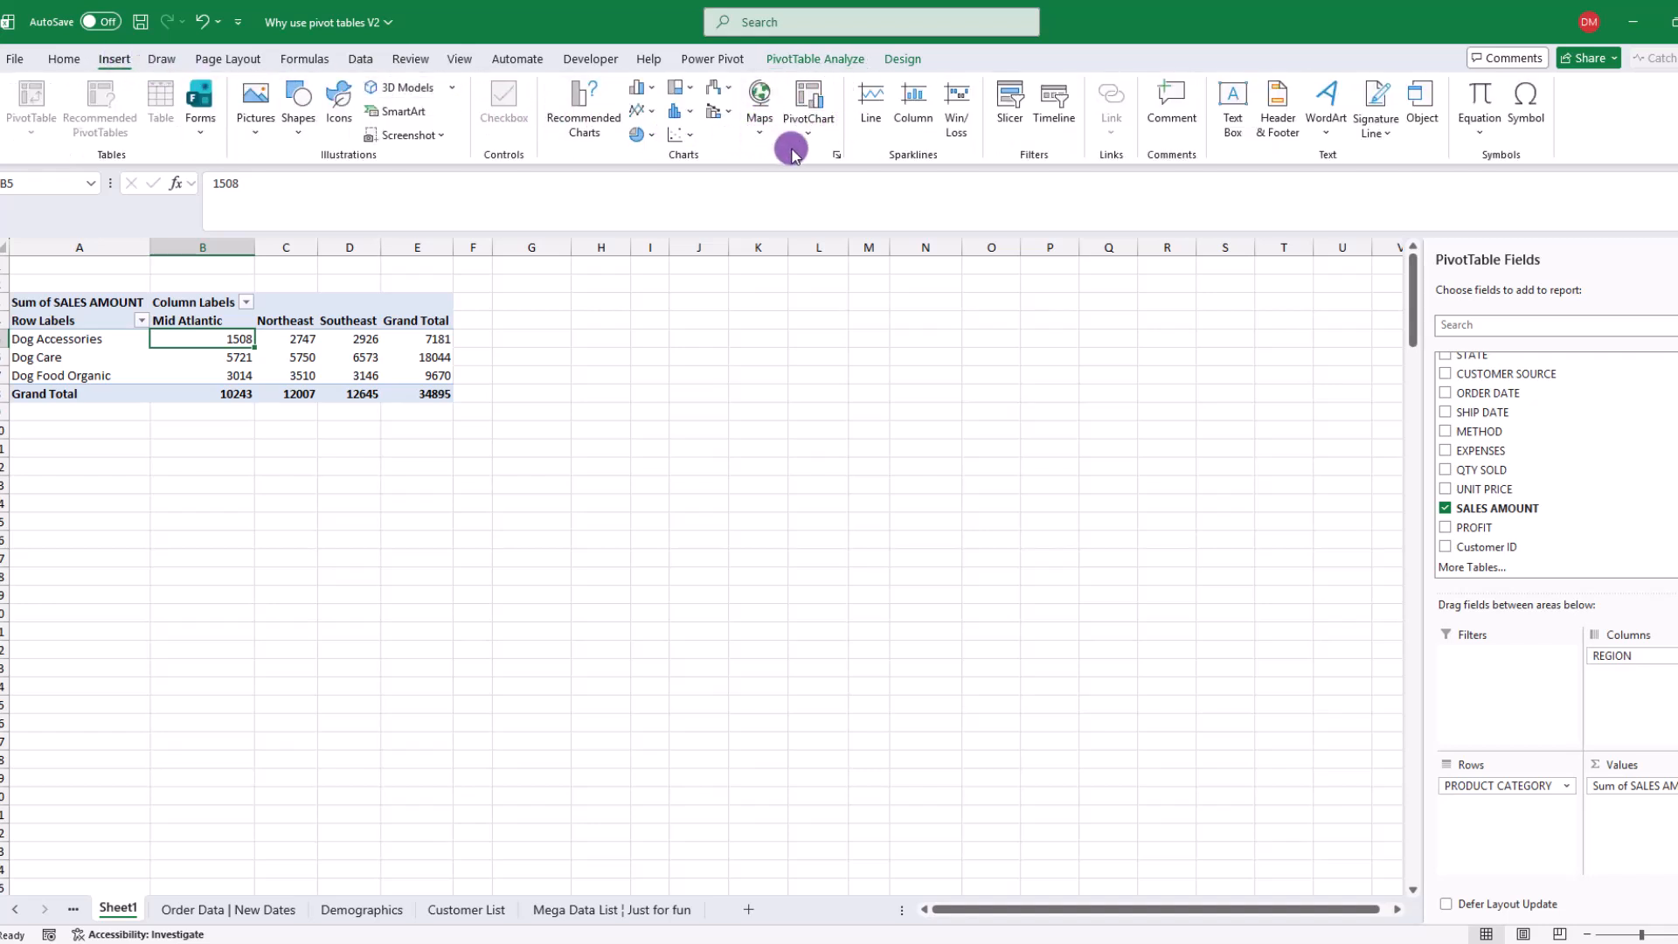
click(810, 125)
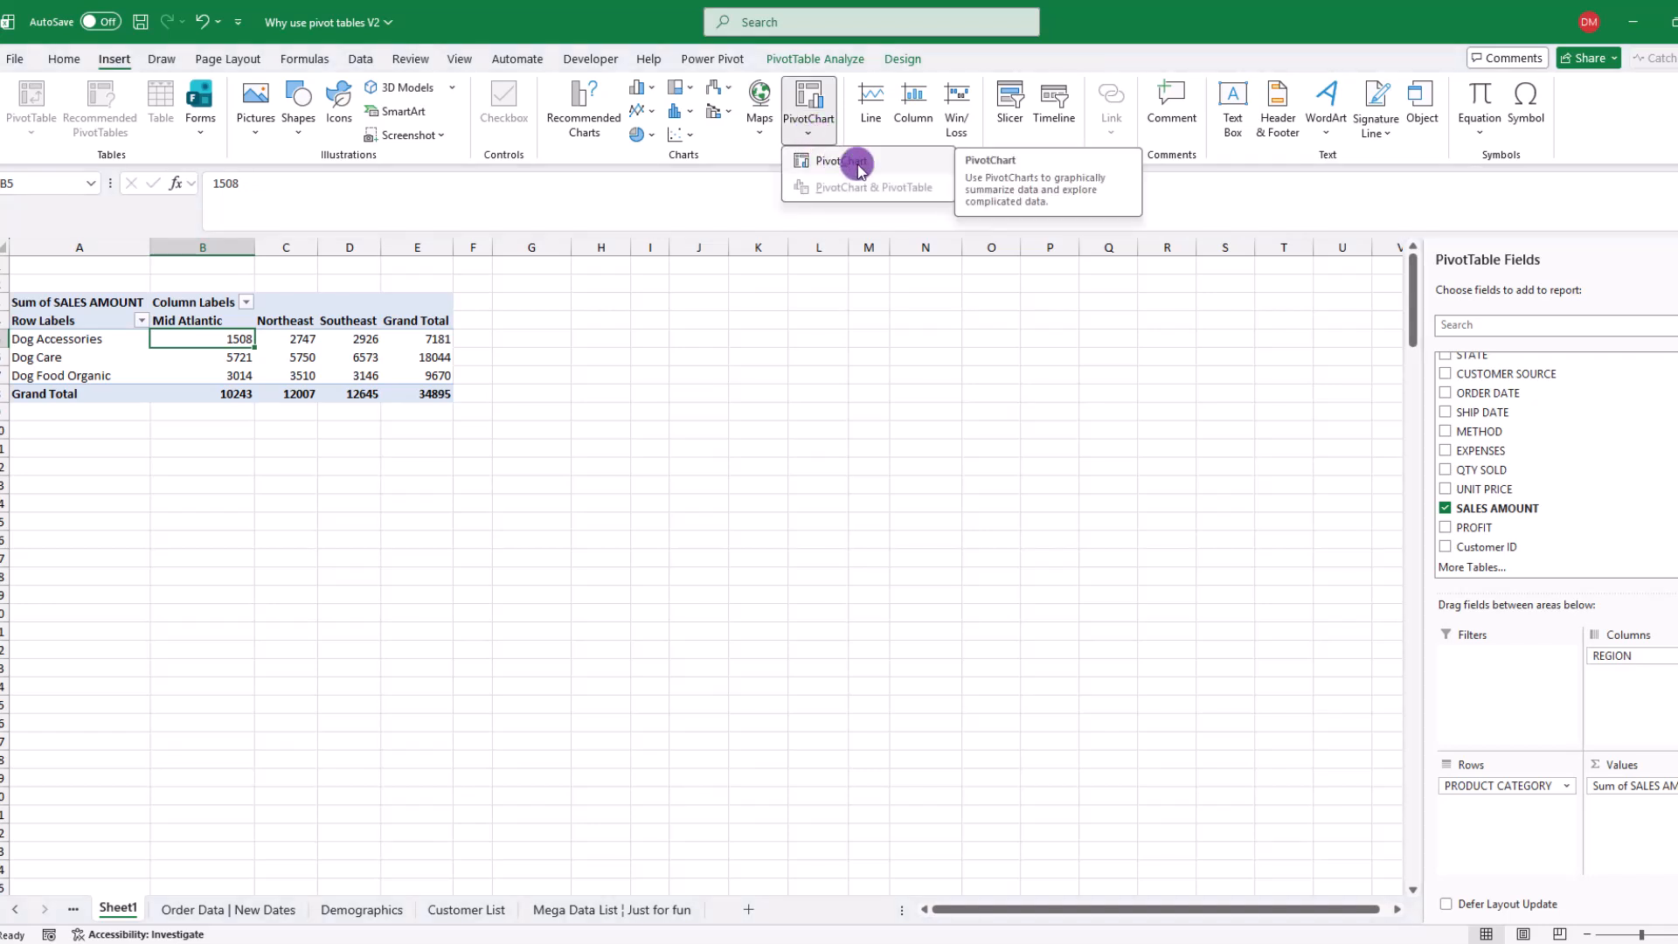
click(830, 162)
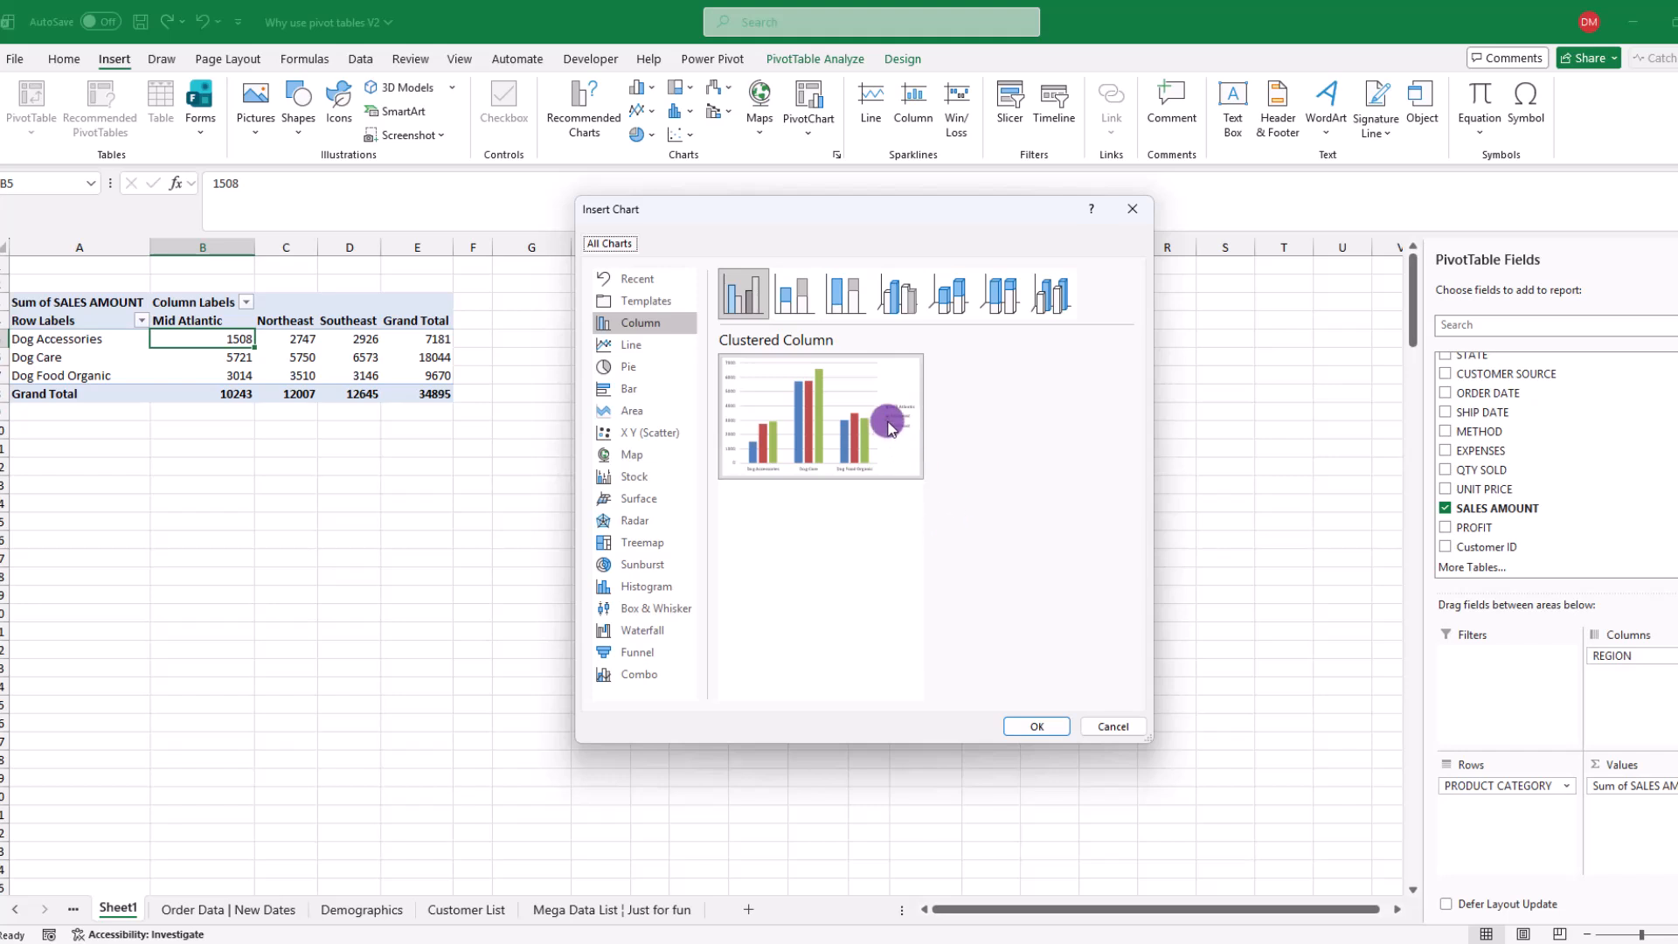
mouse_move(895, 369)
click(1035, 726)
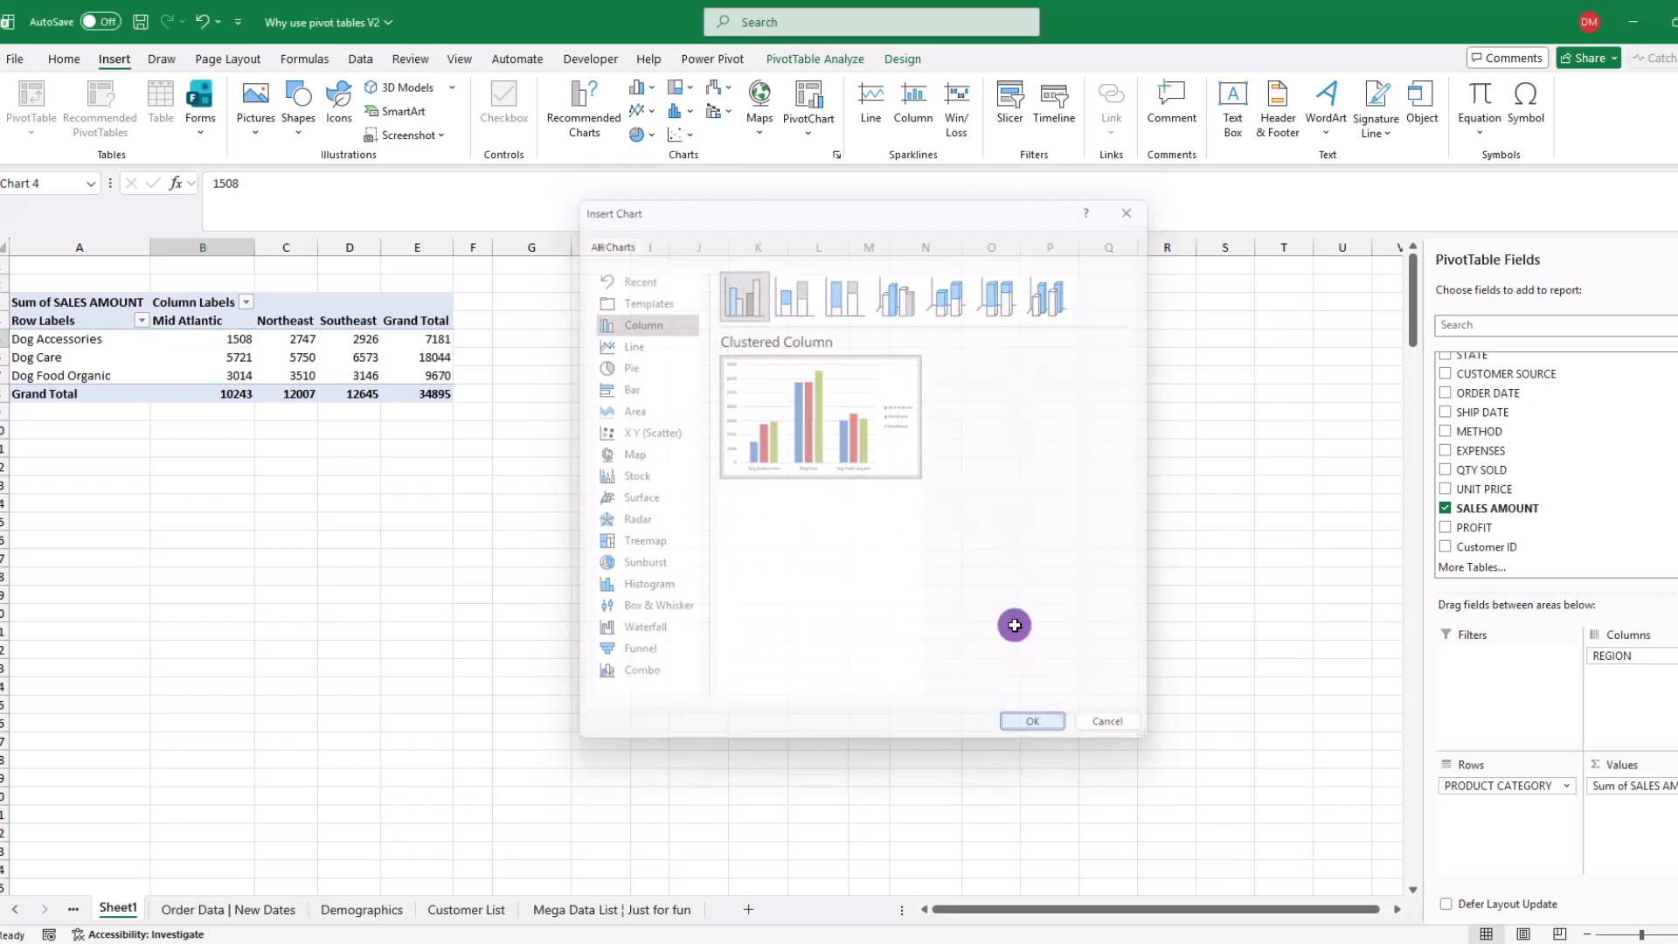
drag(803, 468, 335, 479)
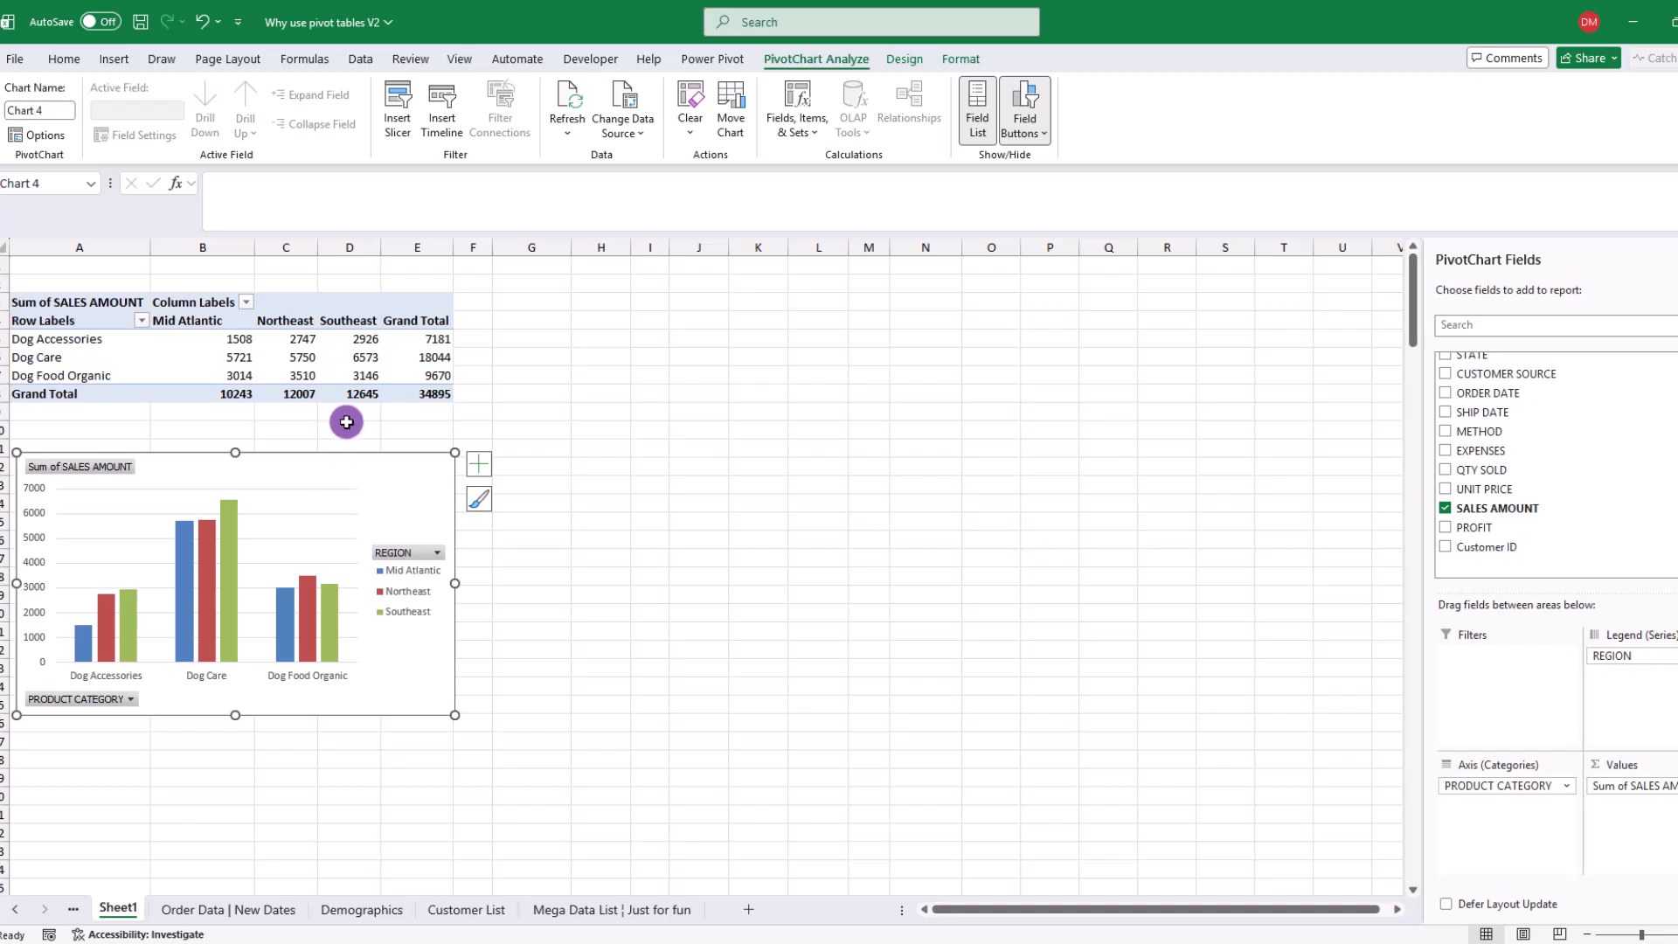
Insert a Doughnut PivotChart from the same pivot table and align it beside the column chart
click(368, 350)
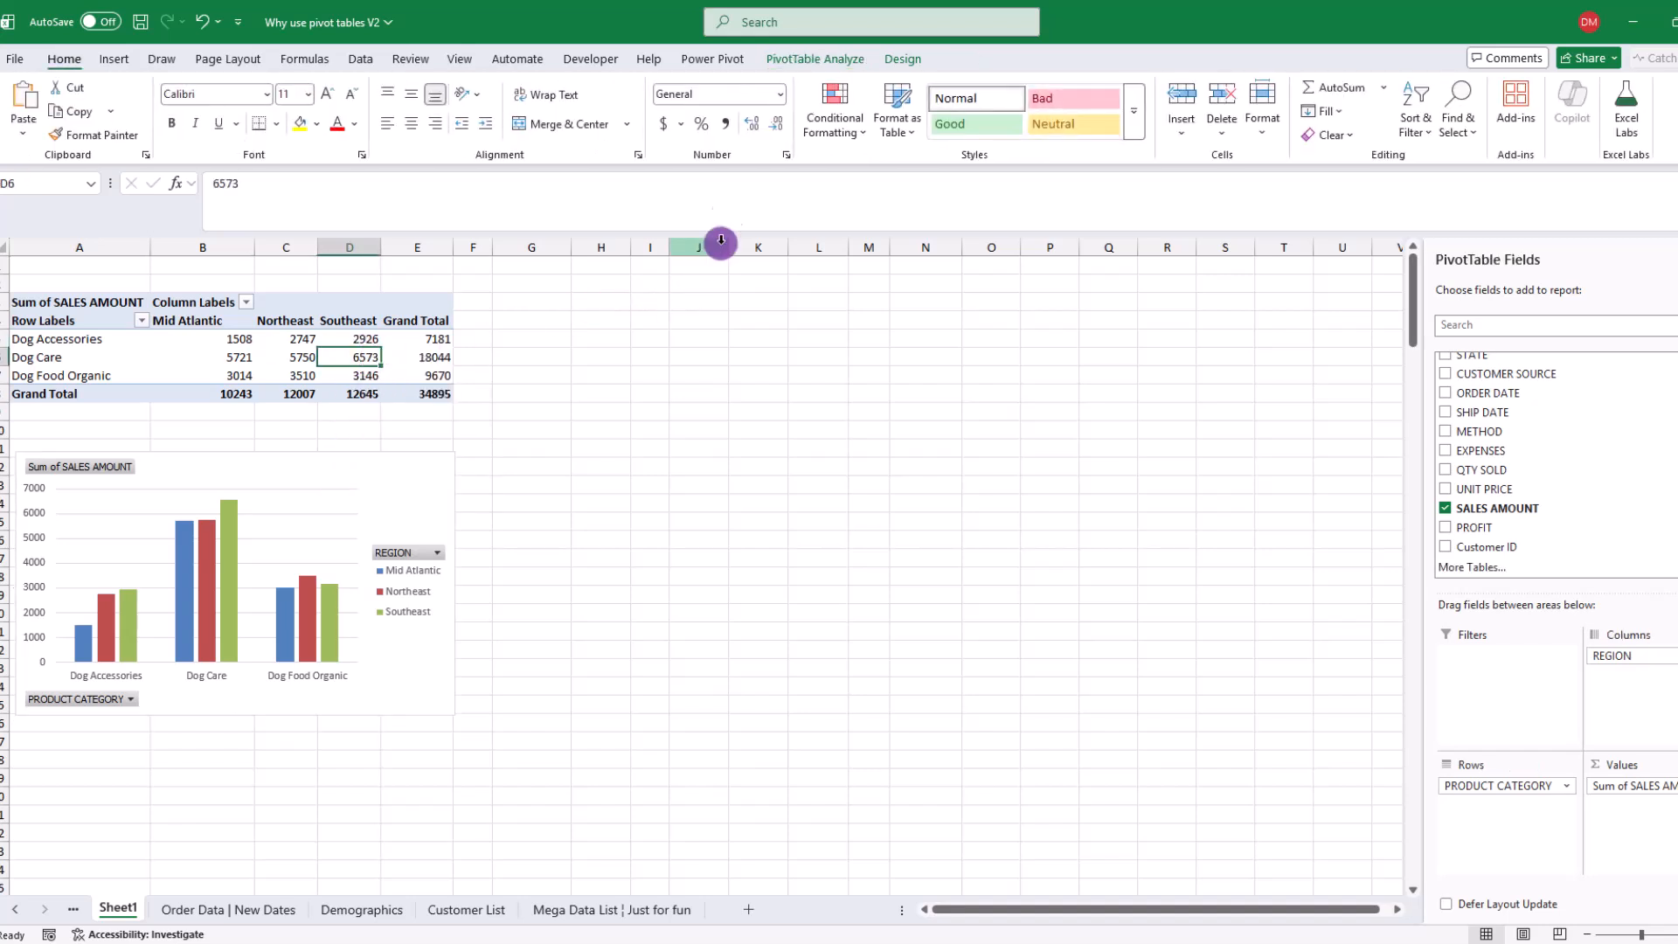
click(114, 59)
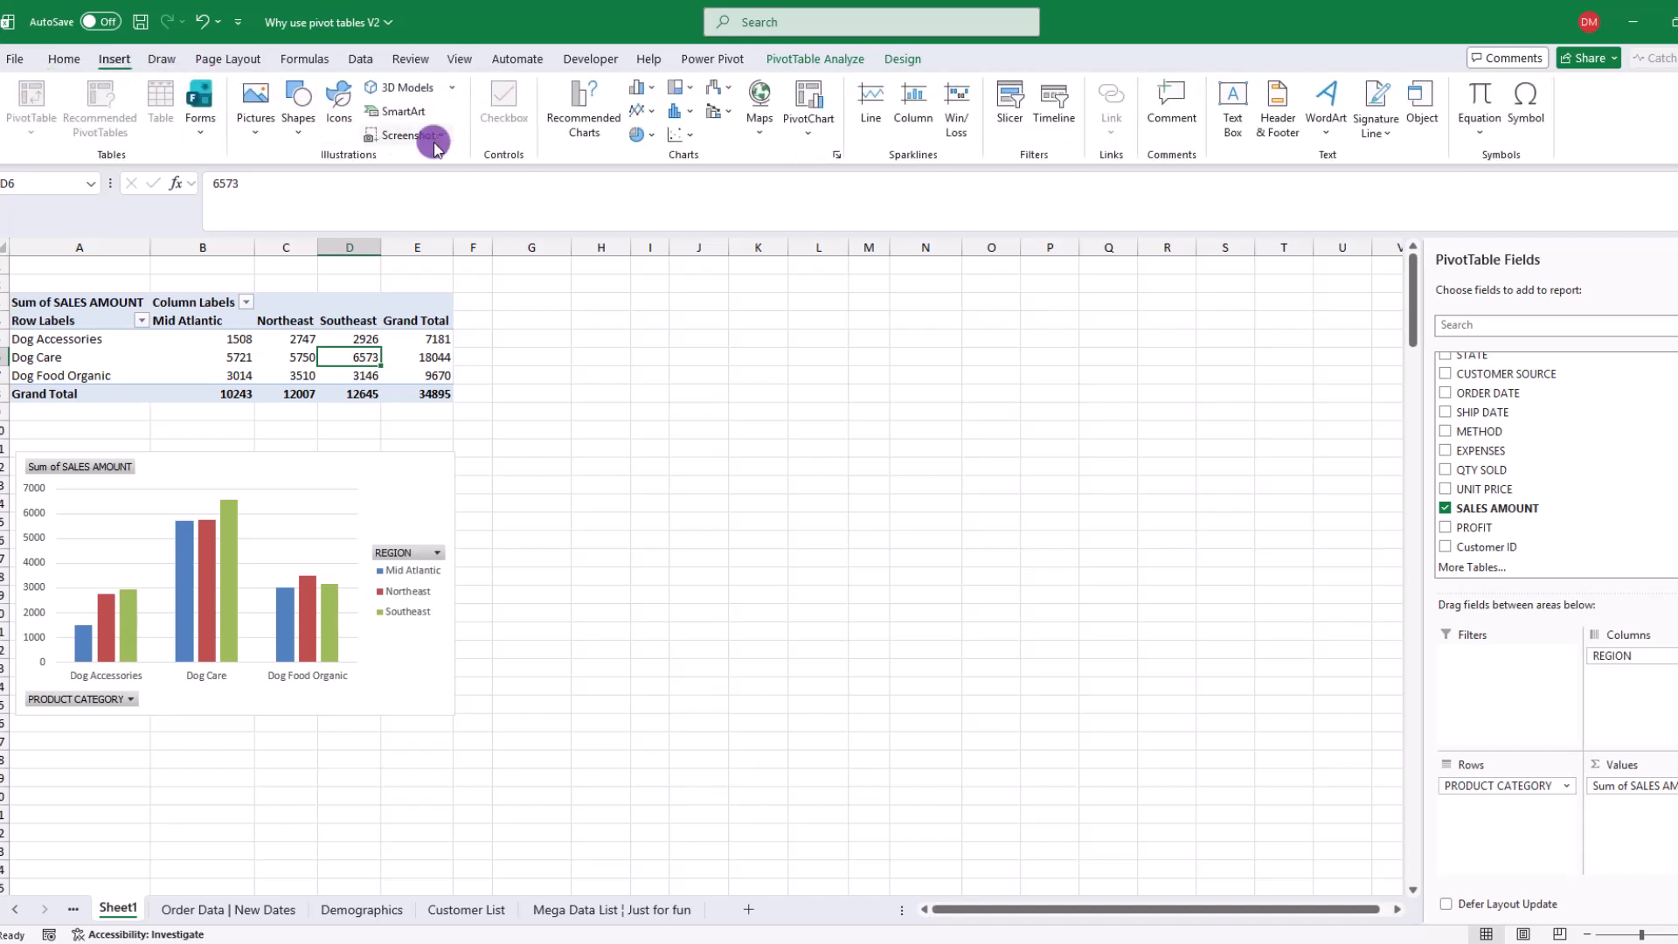
click(806, 132)
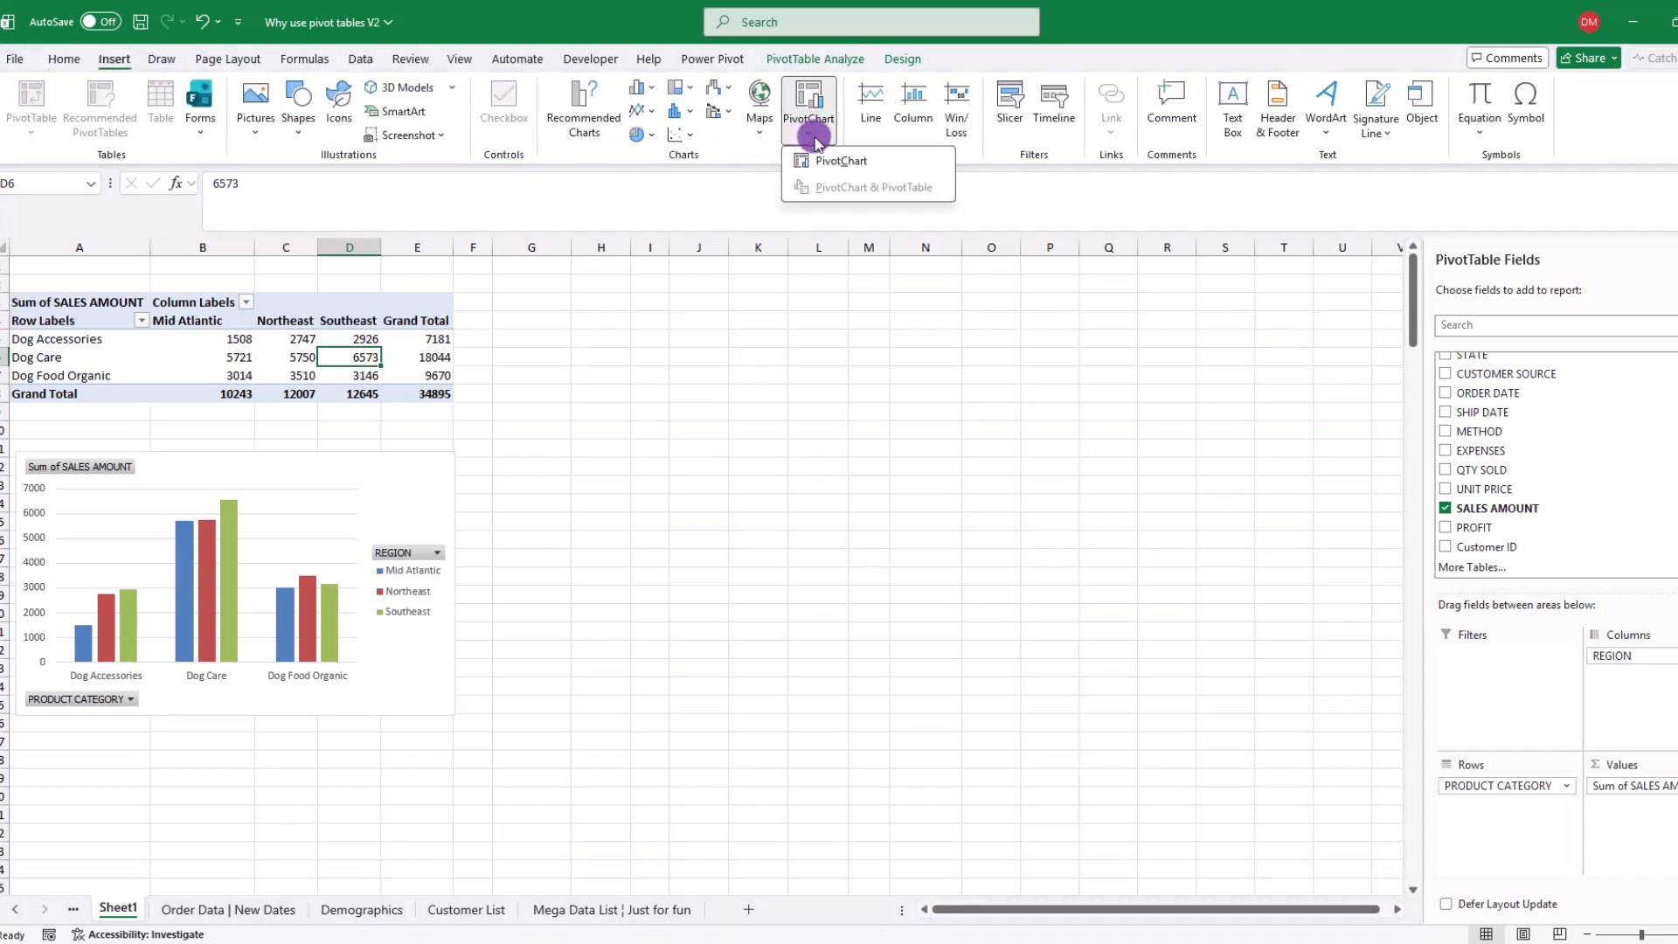
click(821, 163)
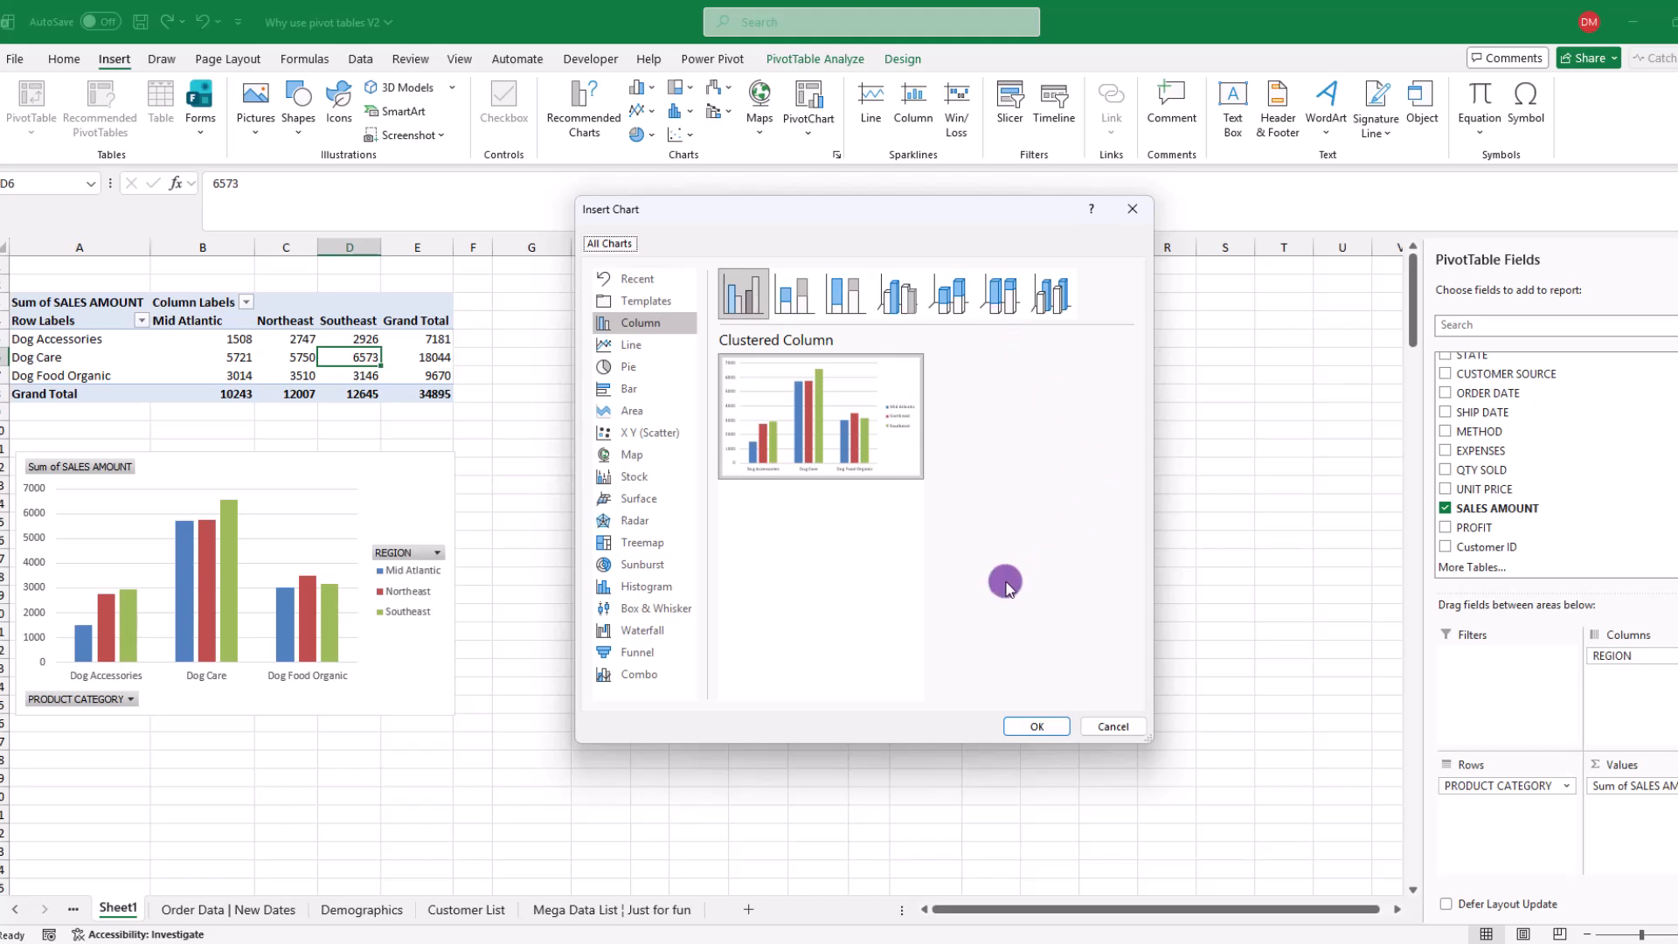
click(611, 366)
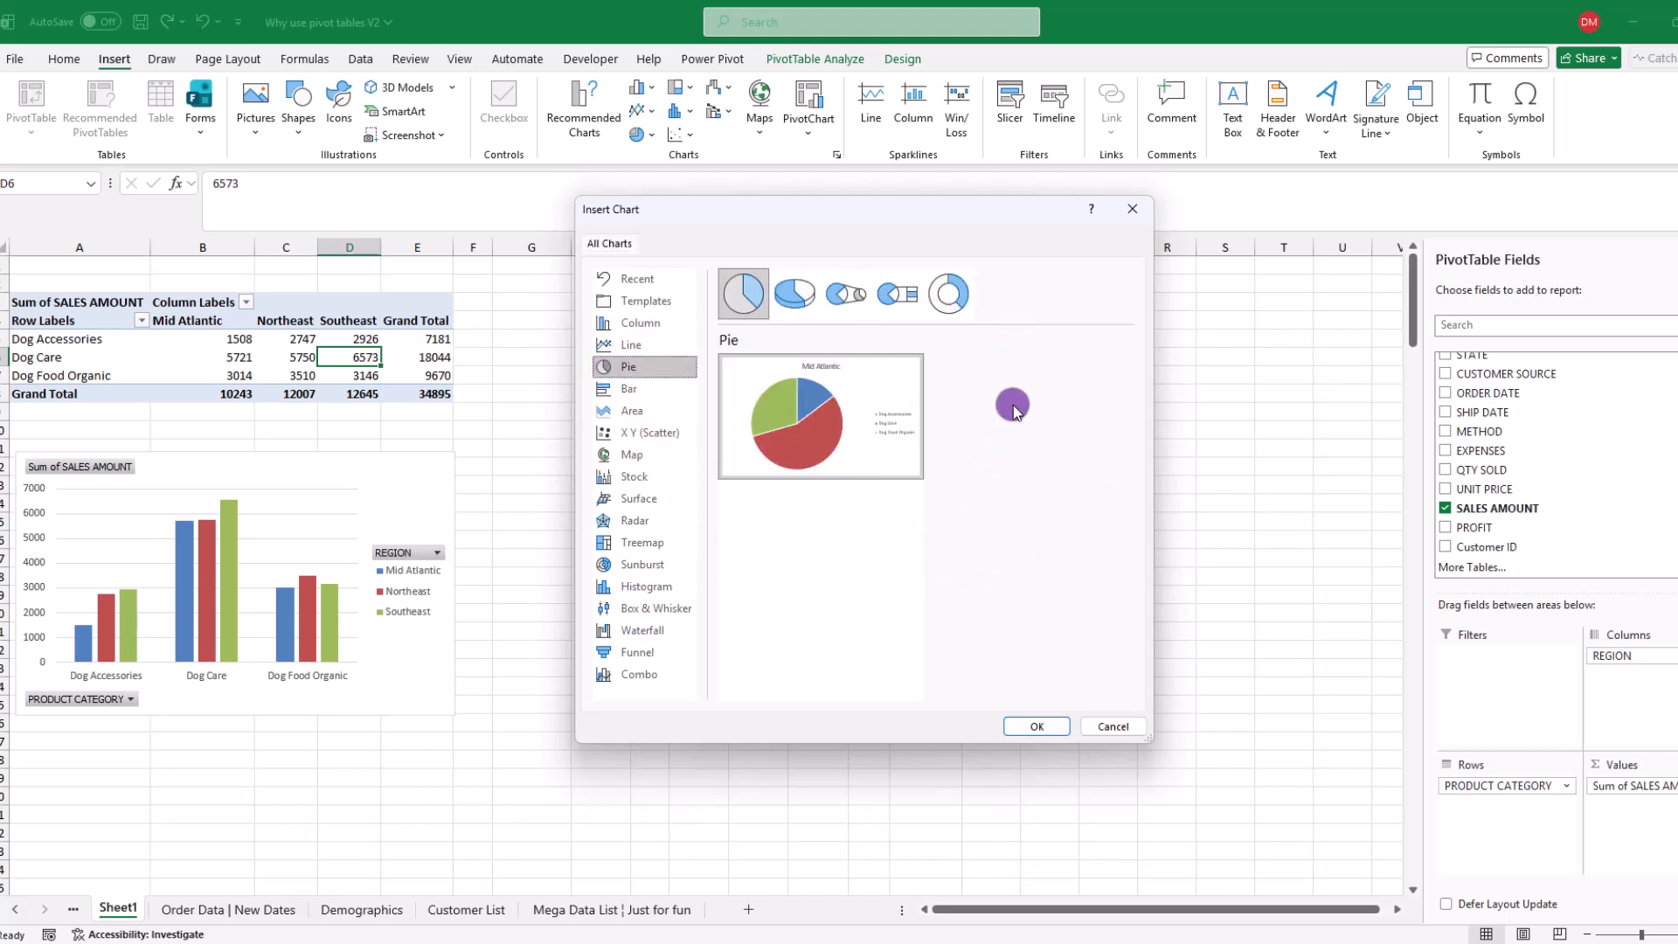
click(950, 294)
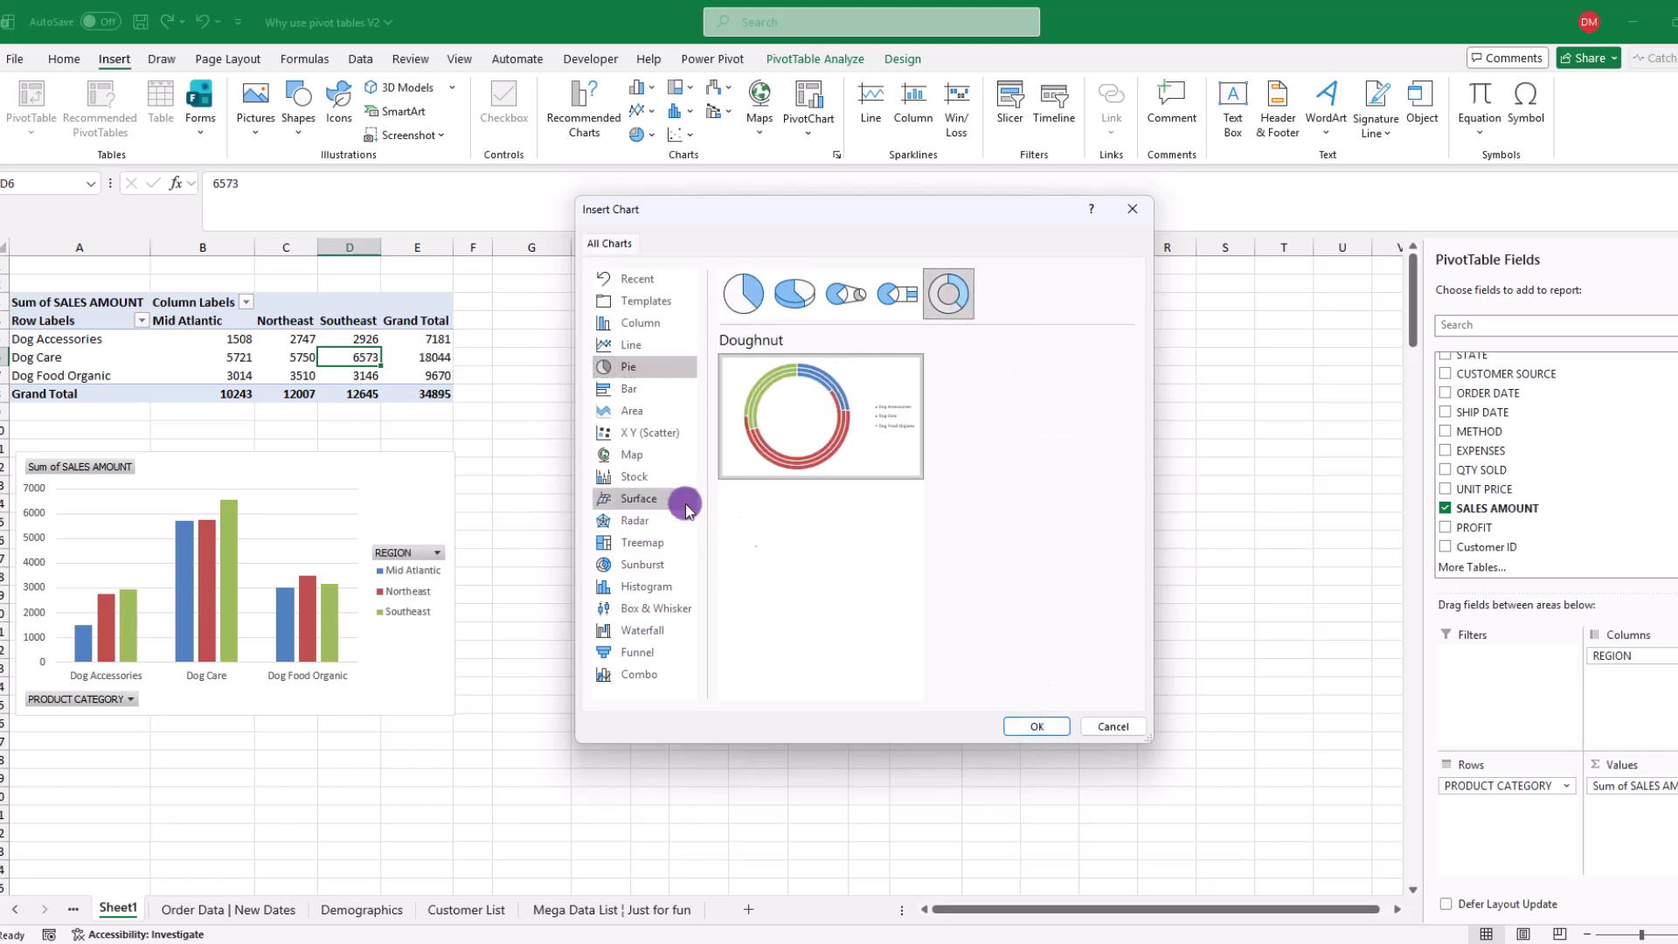
click(1033, 725)
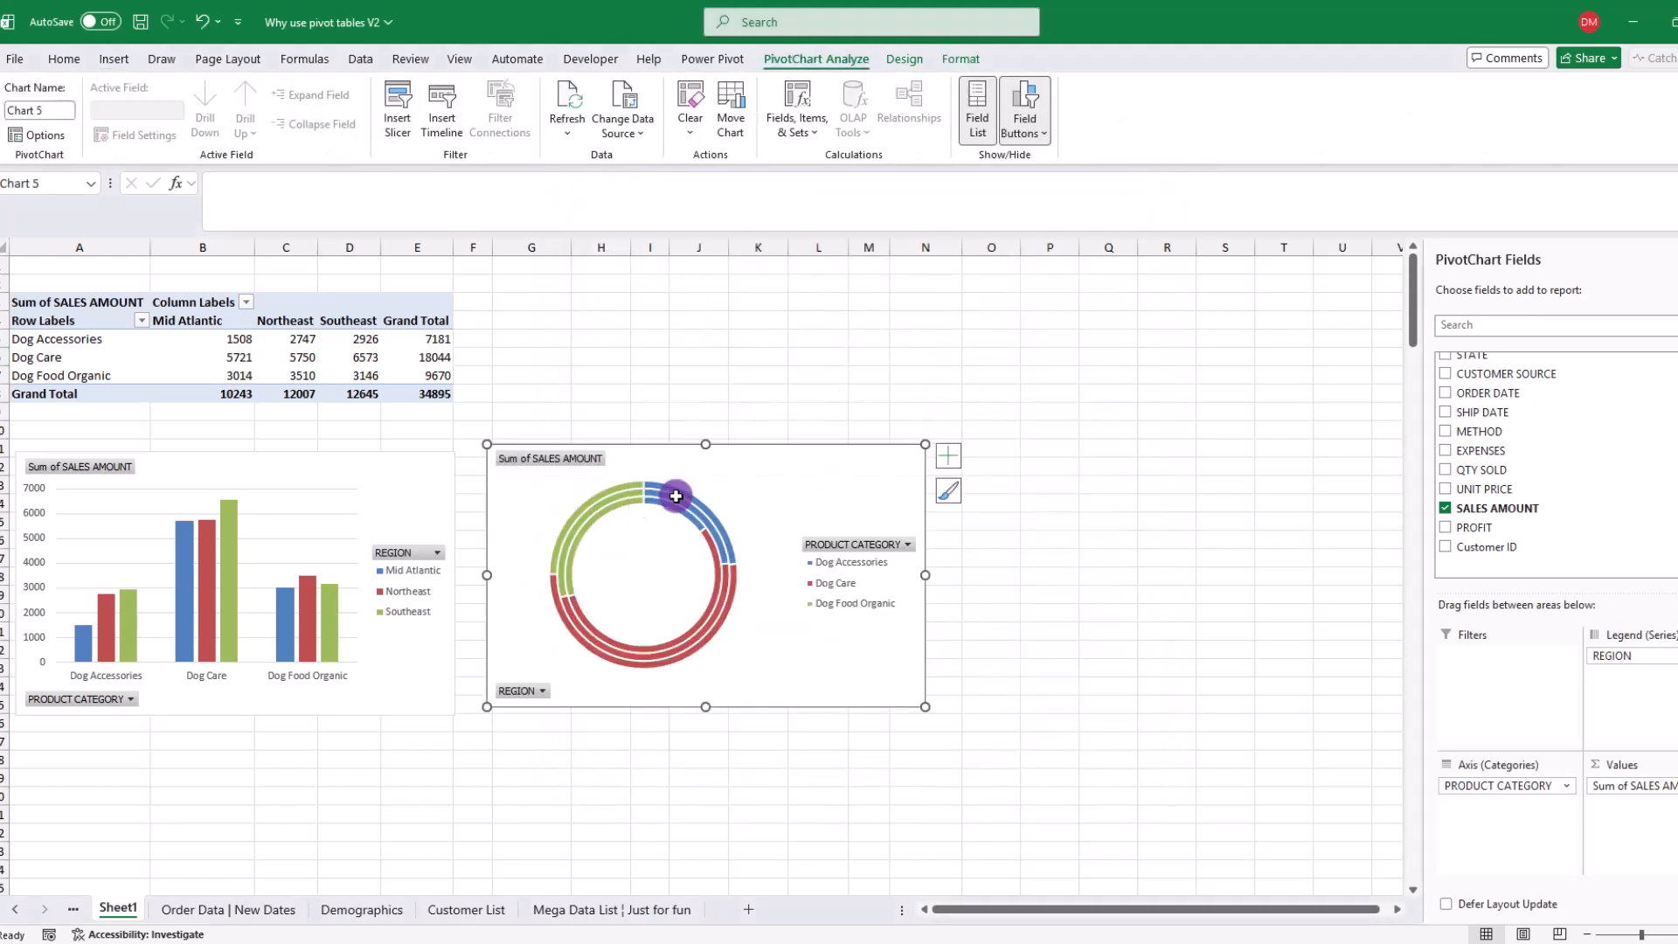
drag(791, 489, 784, 500)
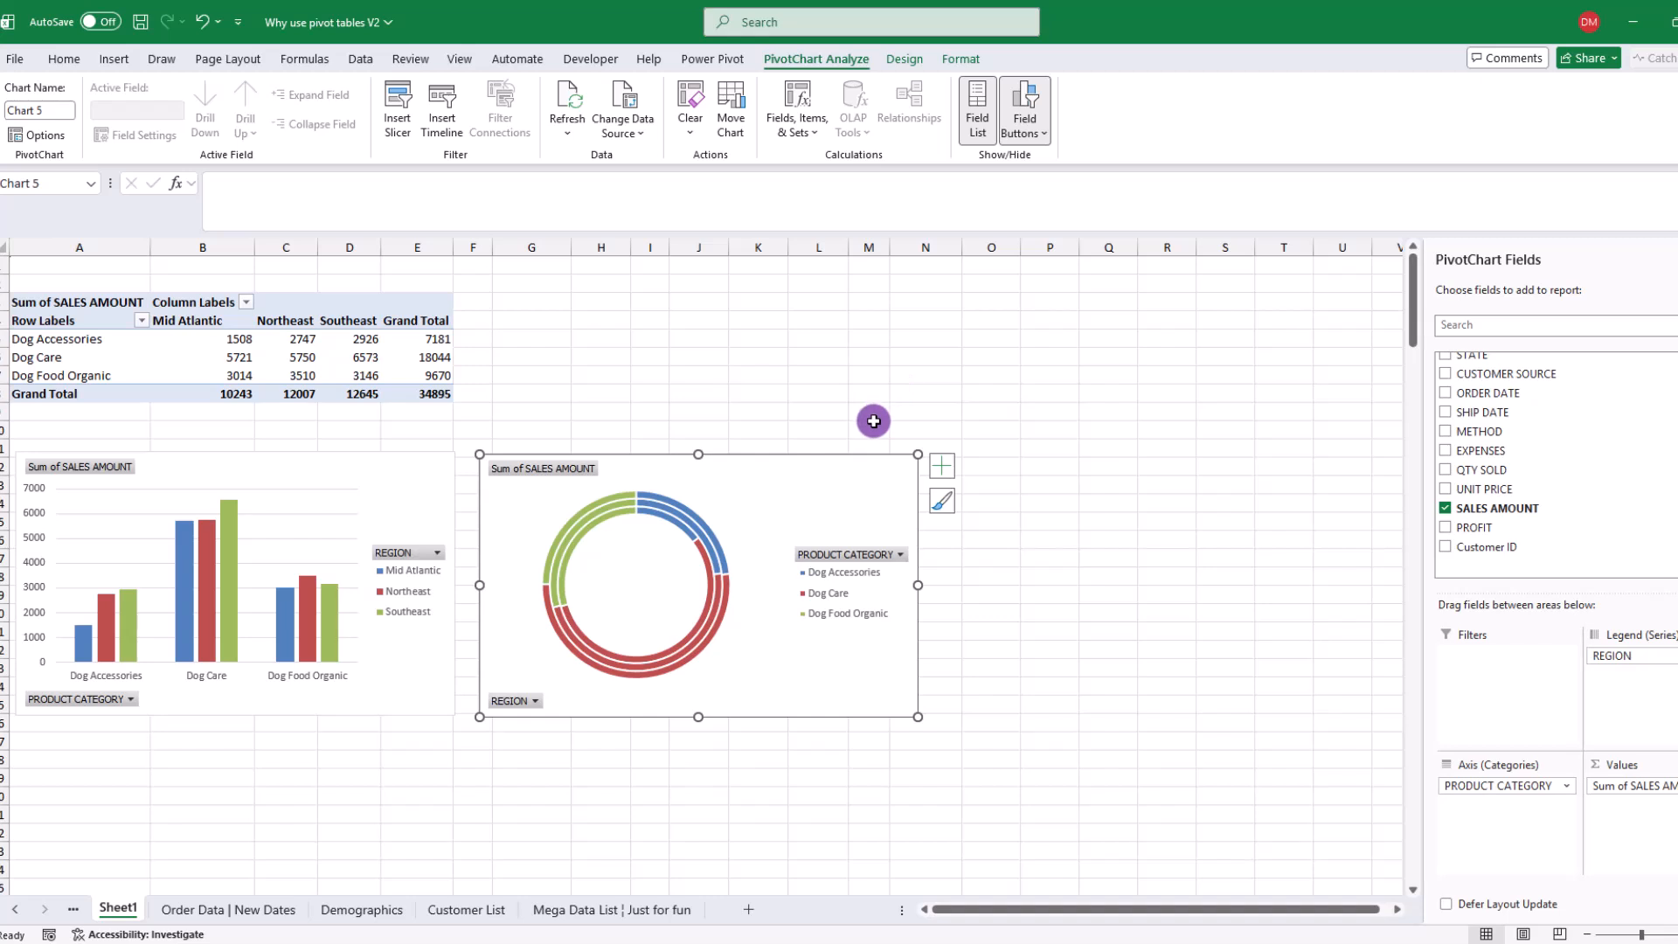
Hide all field buttons on the doughnut chart and the column chart
click(1042, 133)
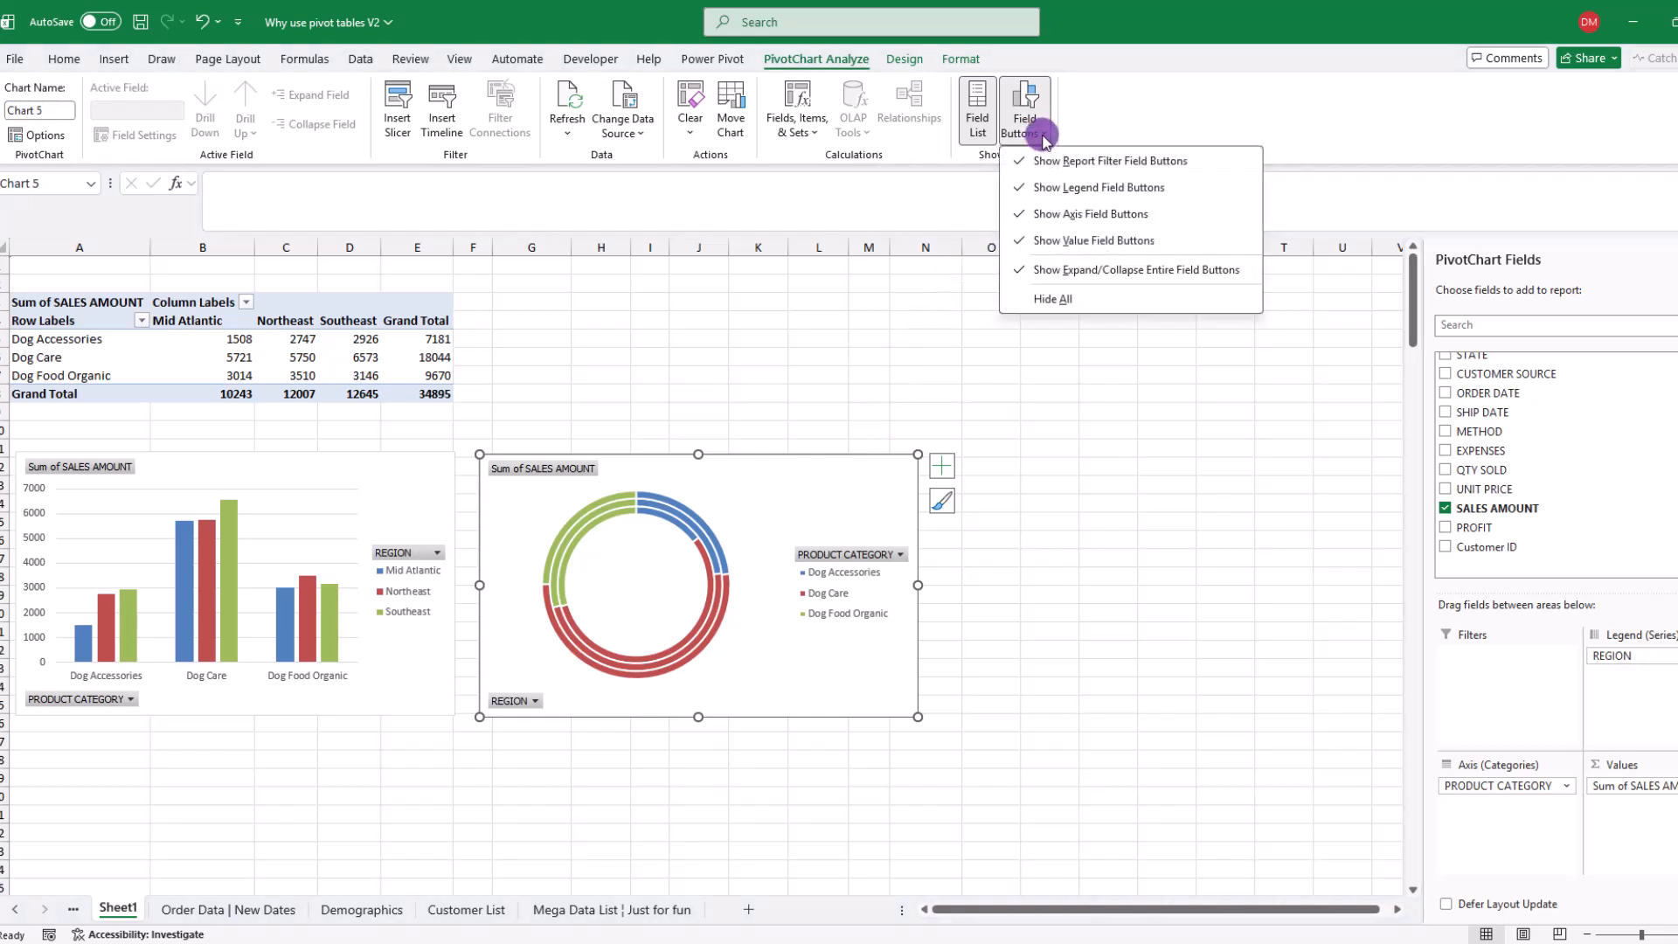
click(1054, 299)
click(385, 480)
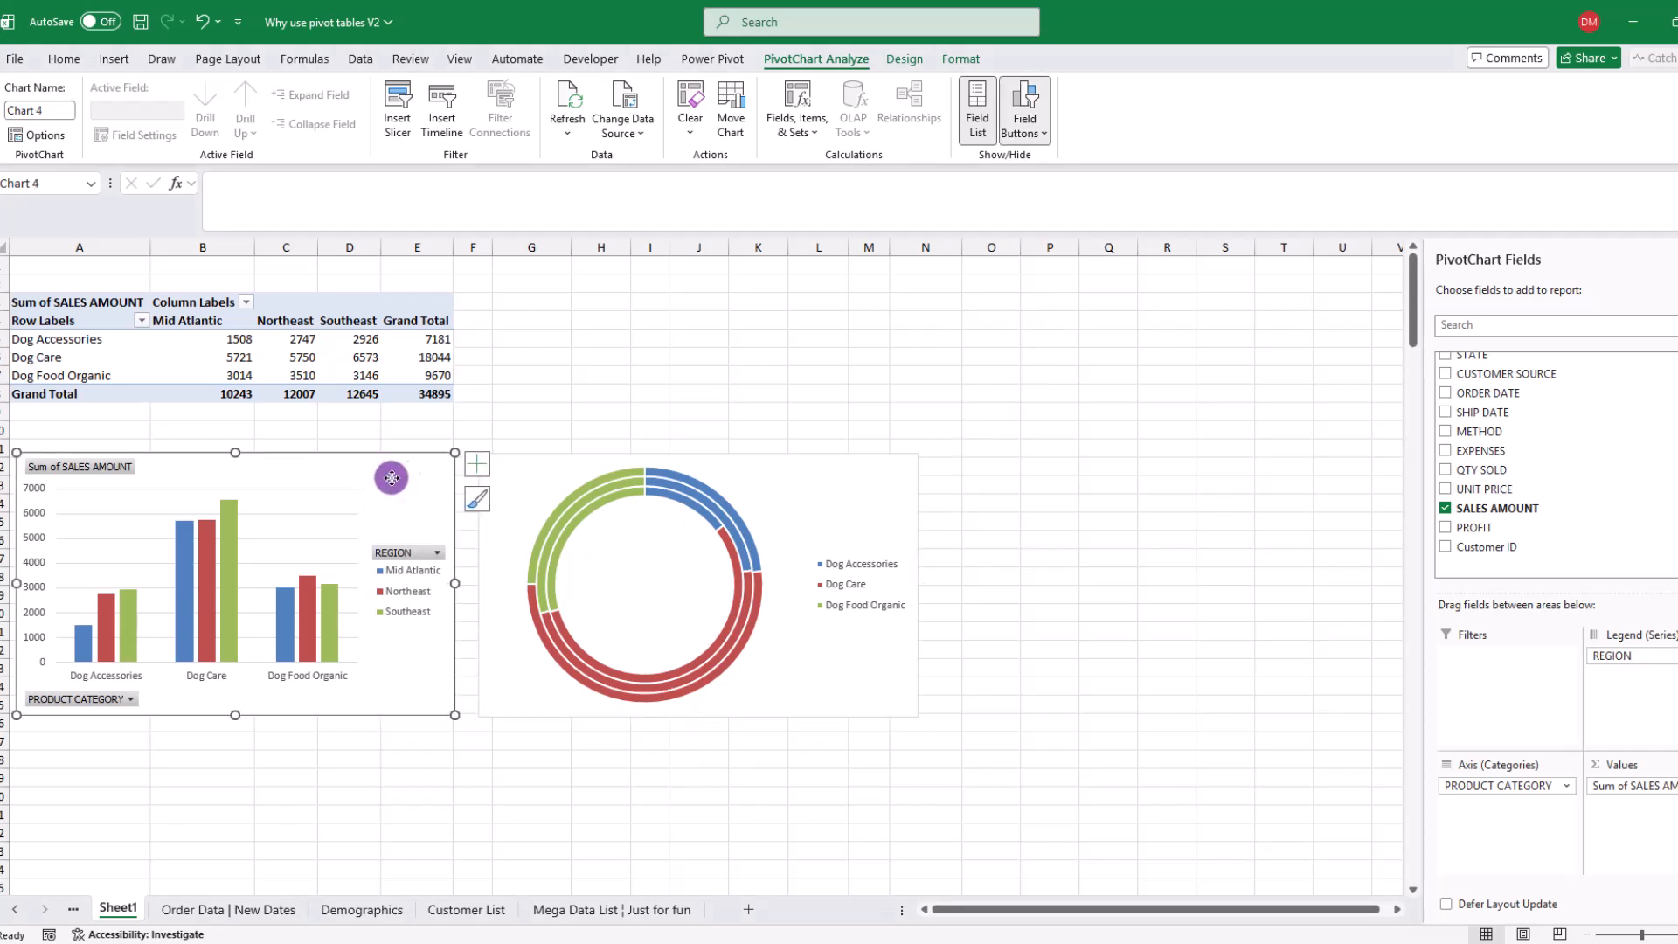
click(1042, 131)
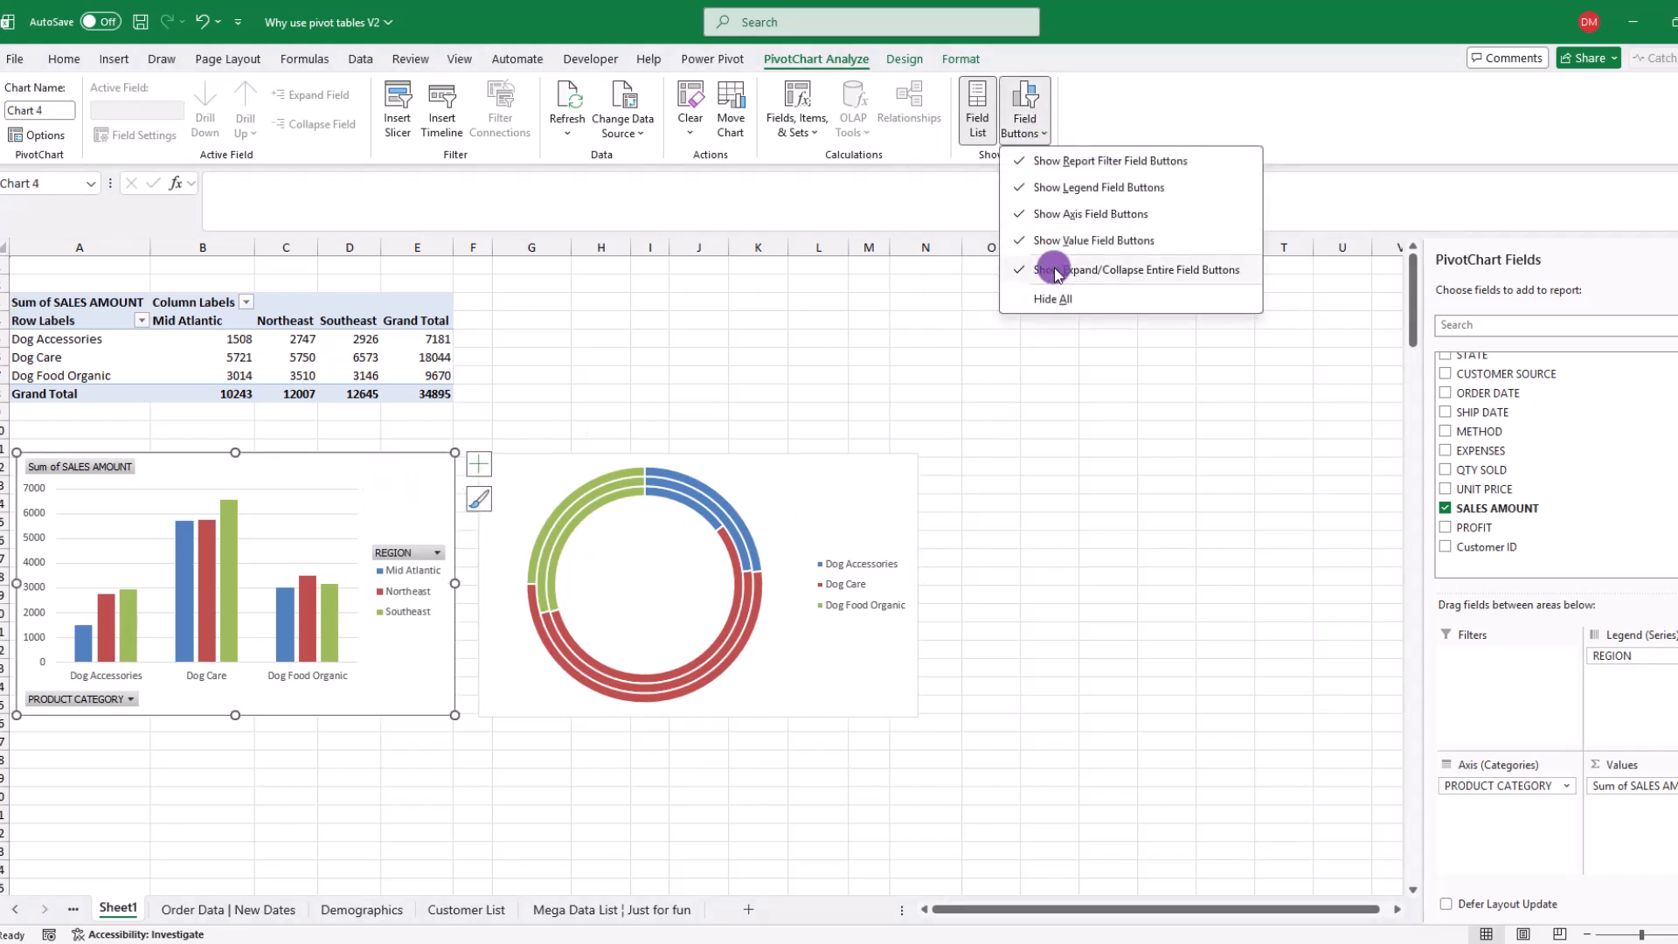
click(1053, 299)
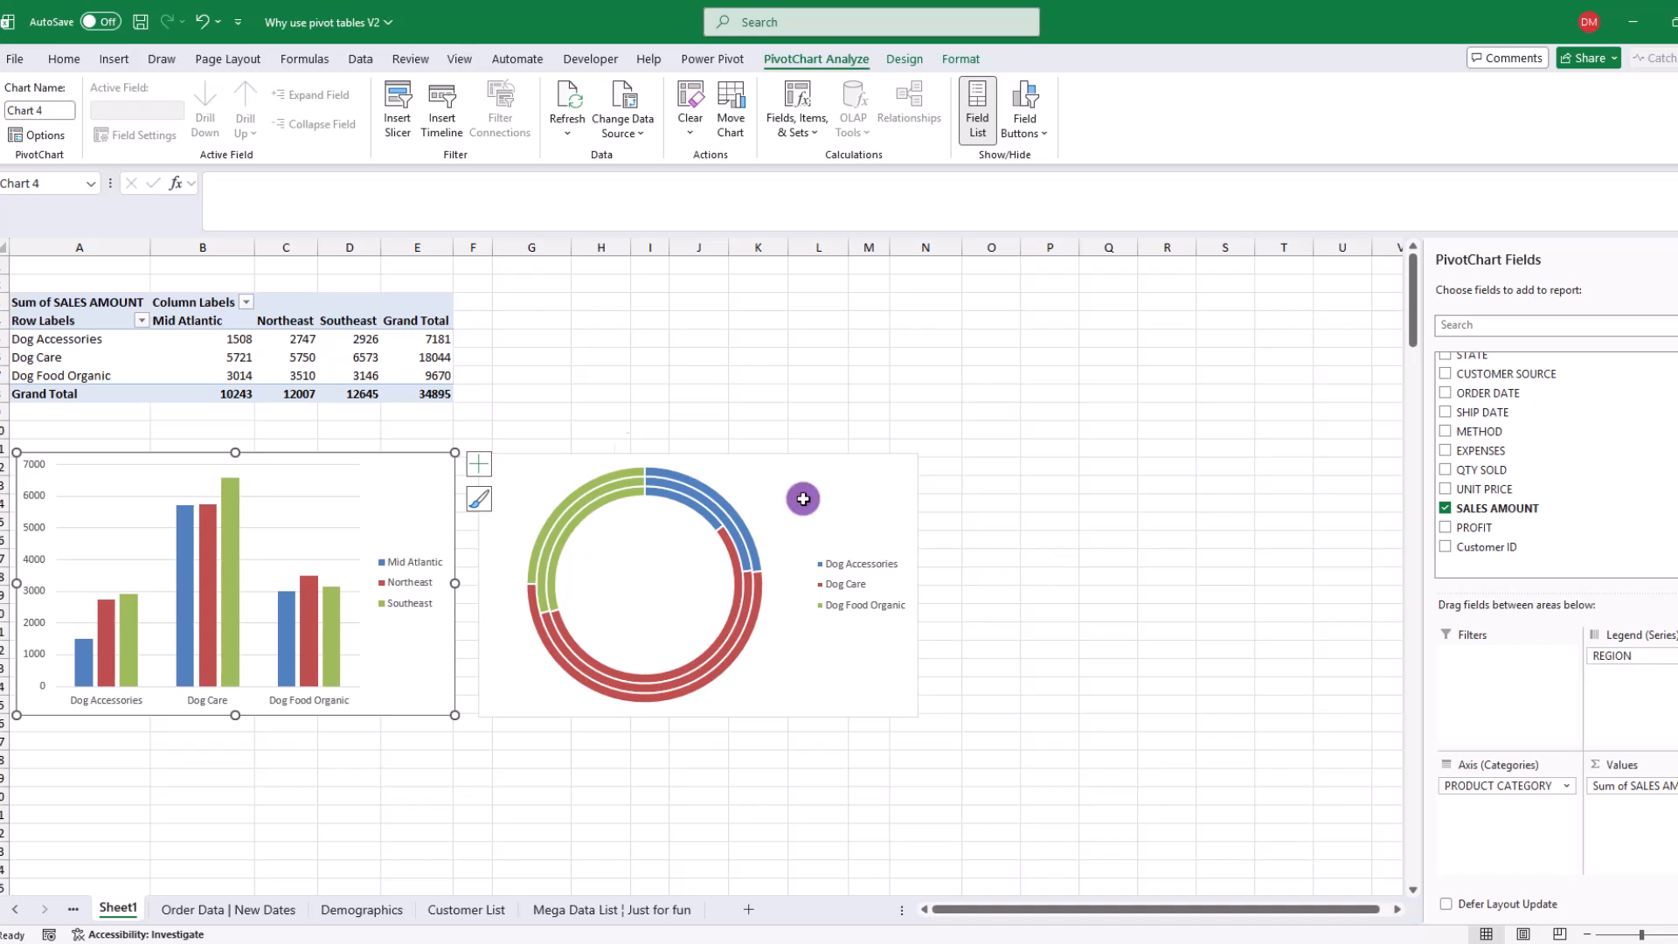
Insert CUSTOMER SOURCE and METHOD slicers for the pivot table and move them off the doughnut chart to its right
click(154, 349)
click(239, 341)
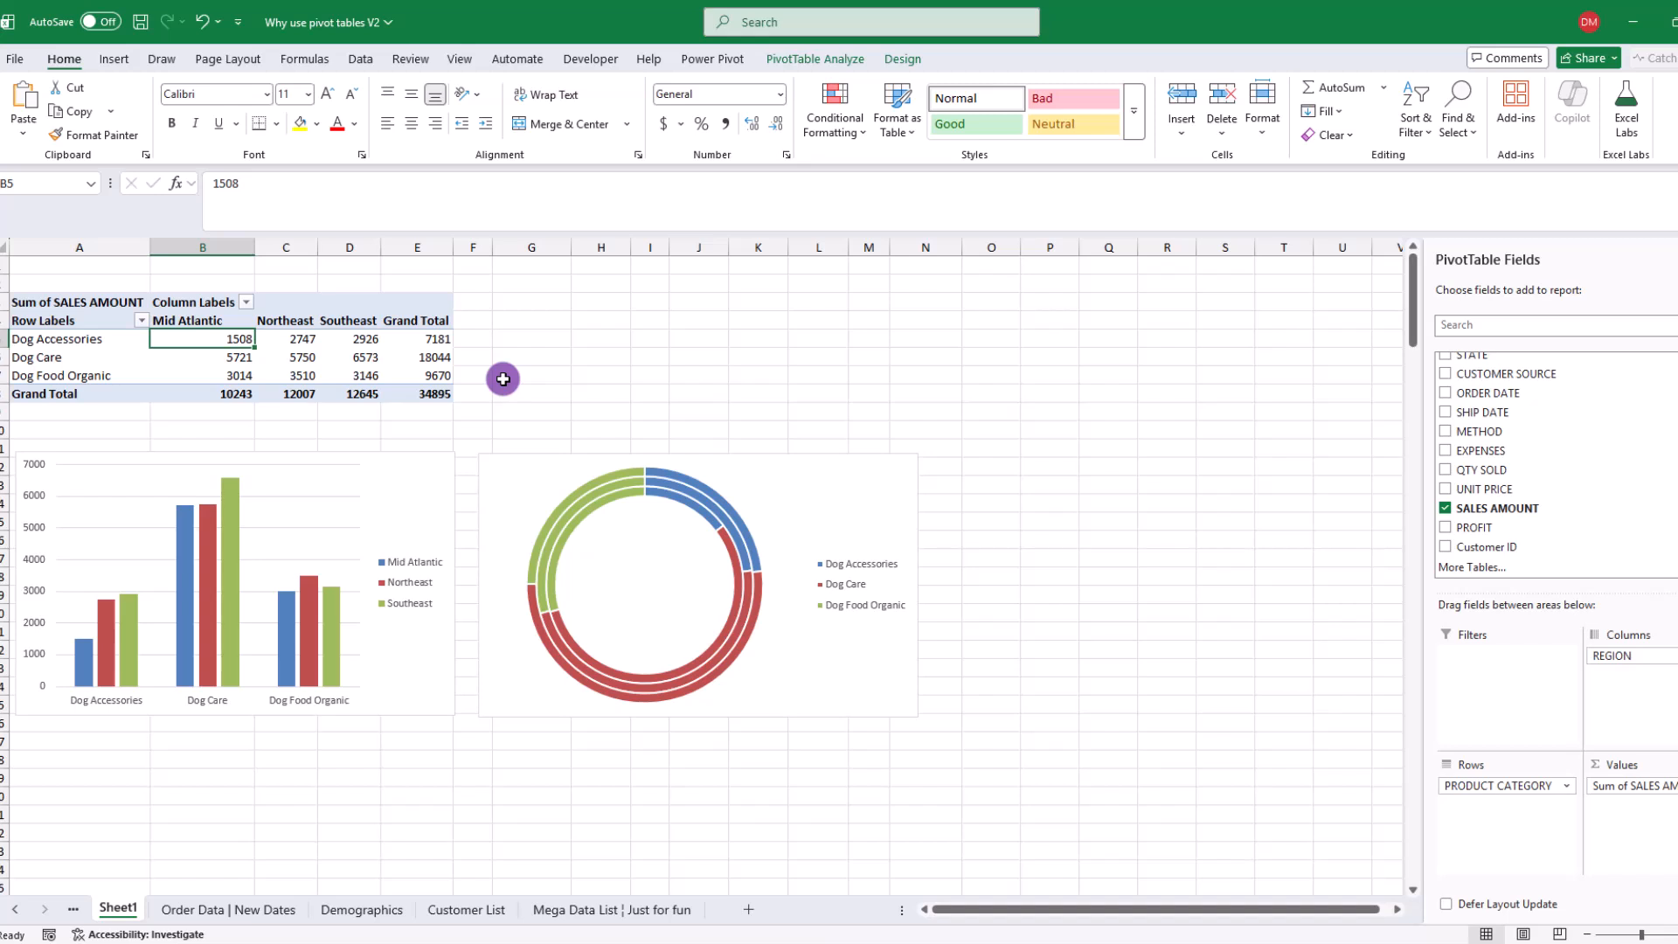
click(833, 62)
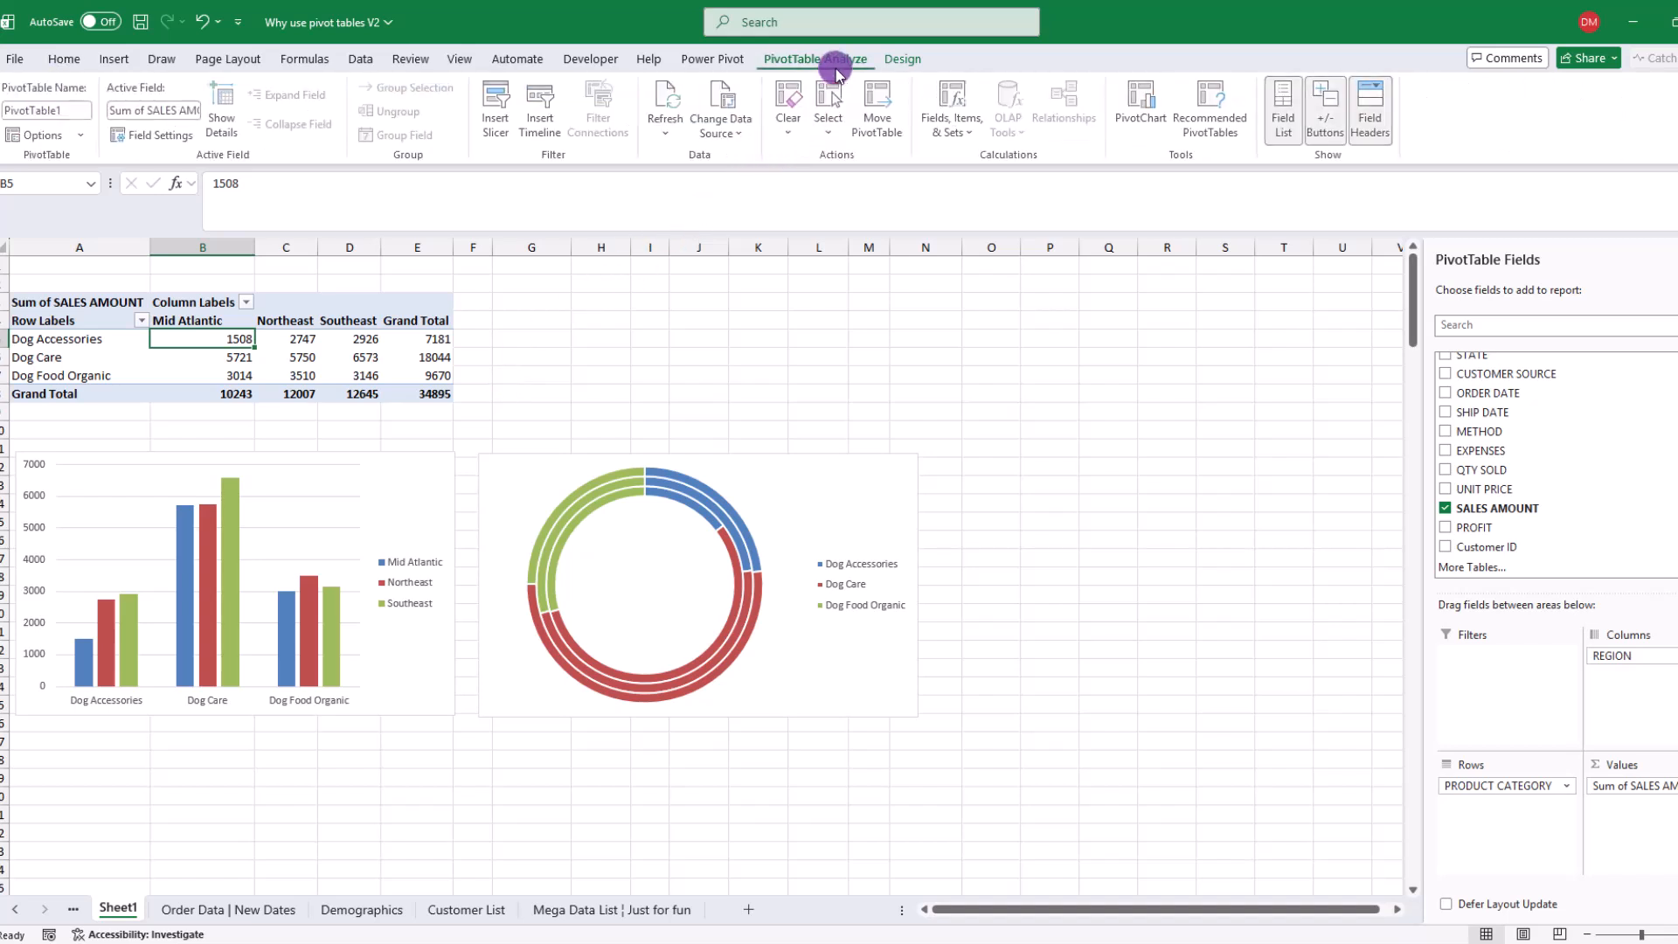
click(489, 113)
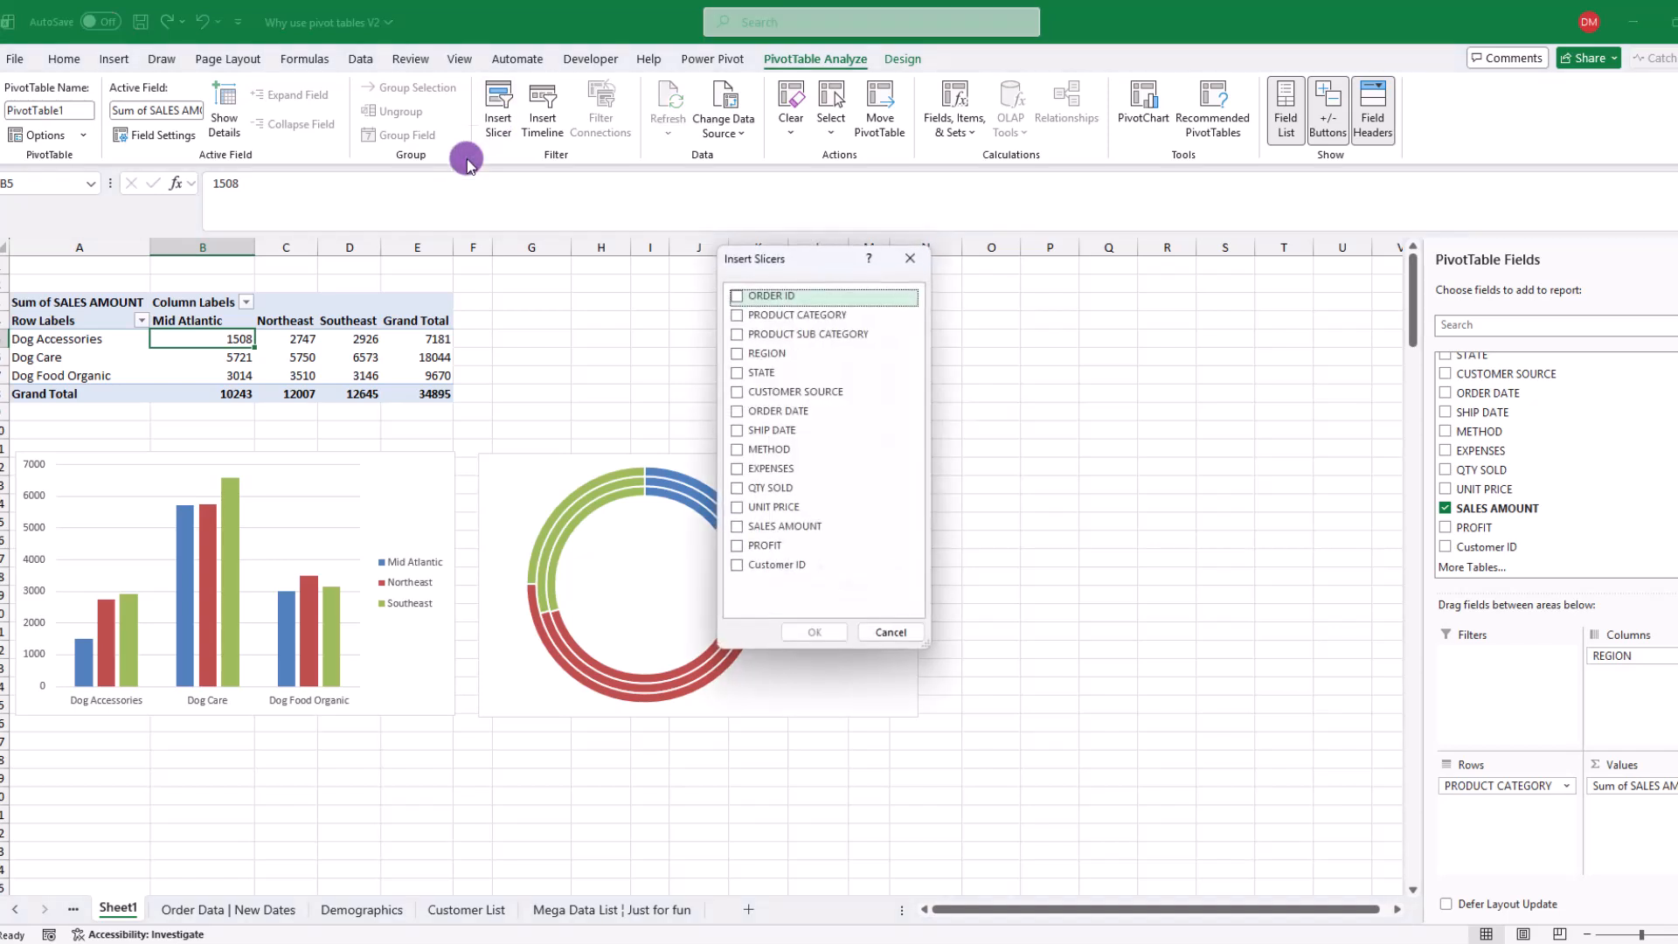
click(737, 392)
click(737, 450)
click(814, 632)
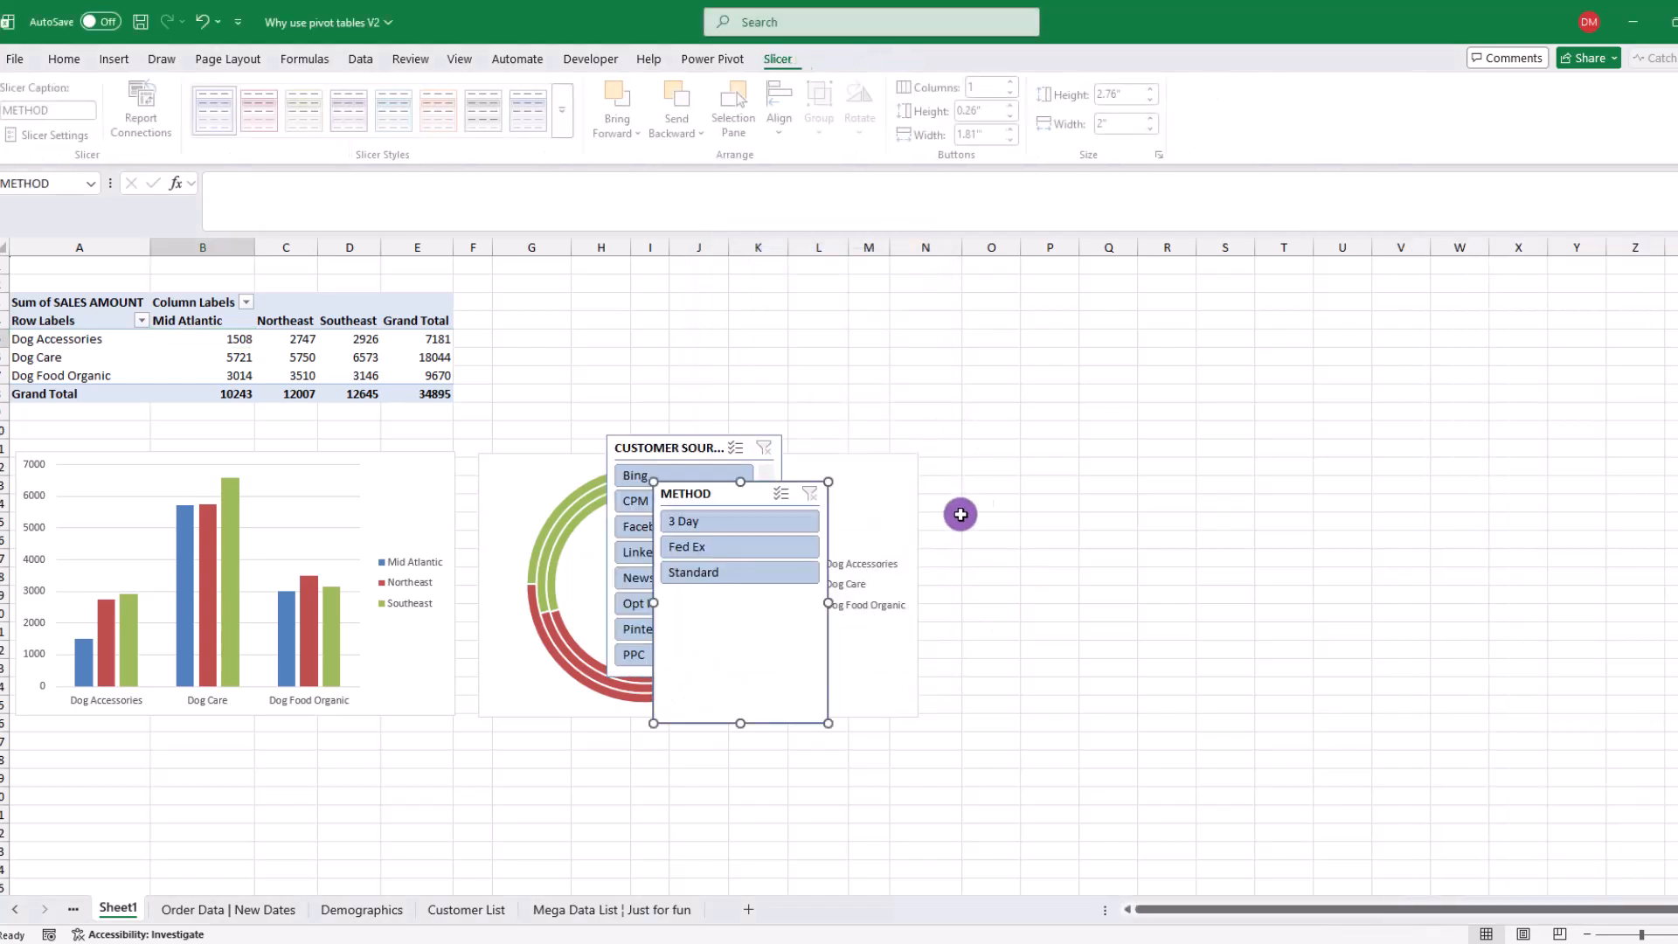
drag(750, 495, 1154, 314)
drag(738, 463, 1069, 619)
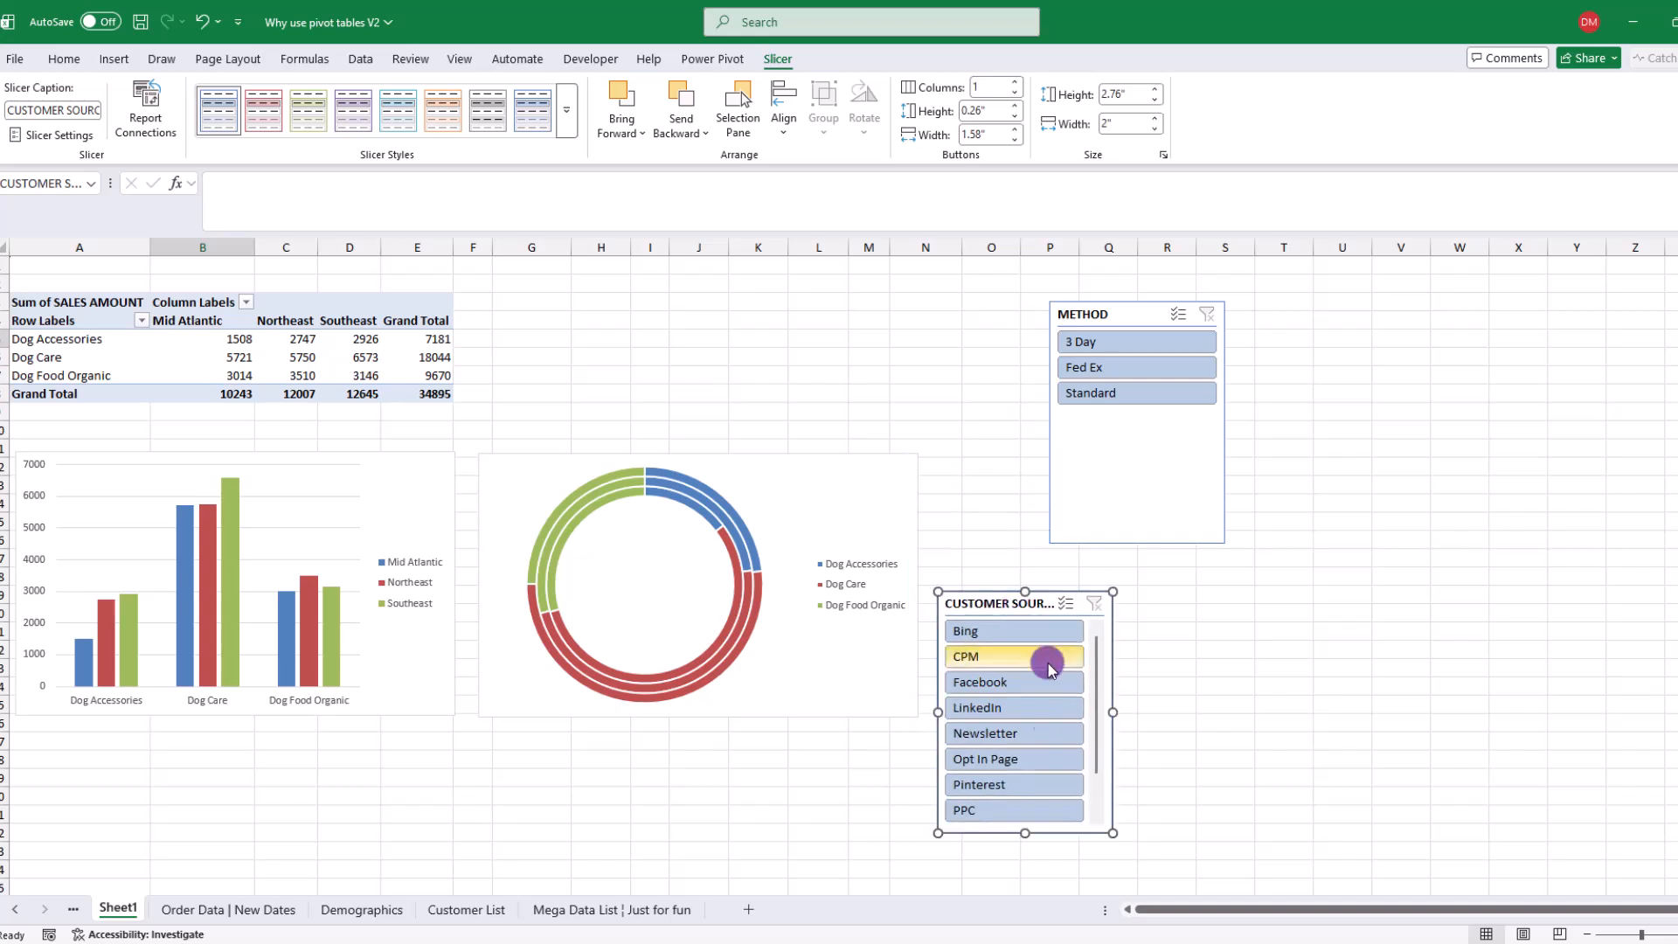
Set the CUSTOMER SOURCE slicer to 3 columns and widen it to about 4.17 inches
drag(1022, 833, 1022, 863)
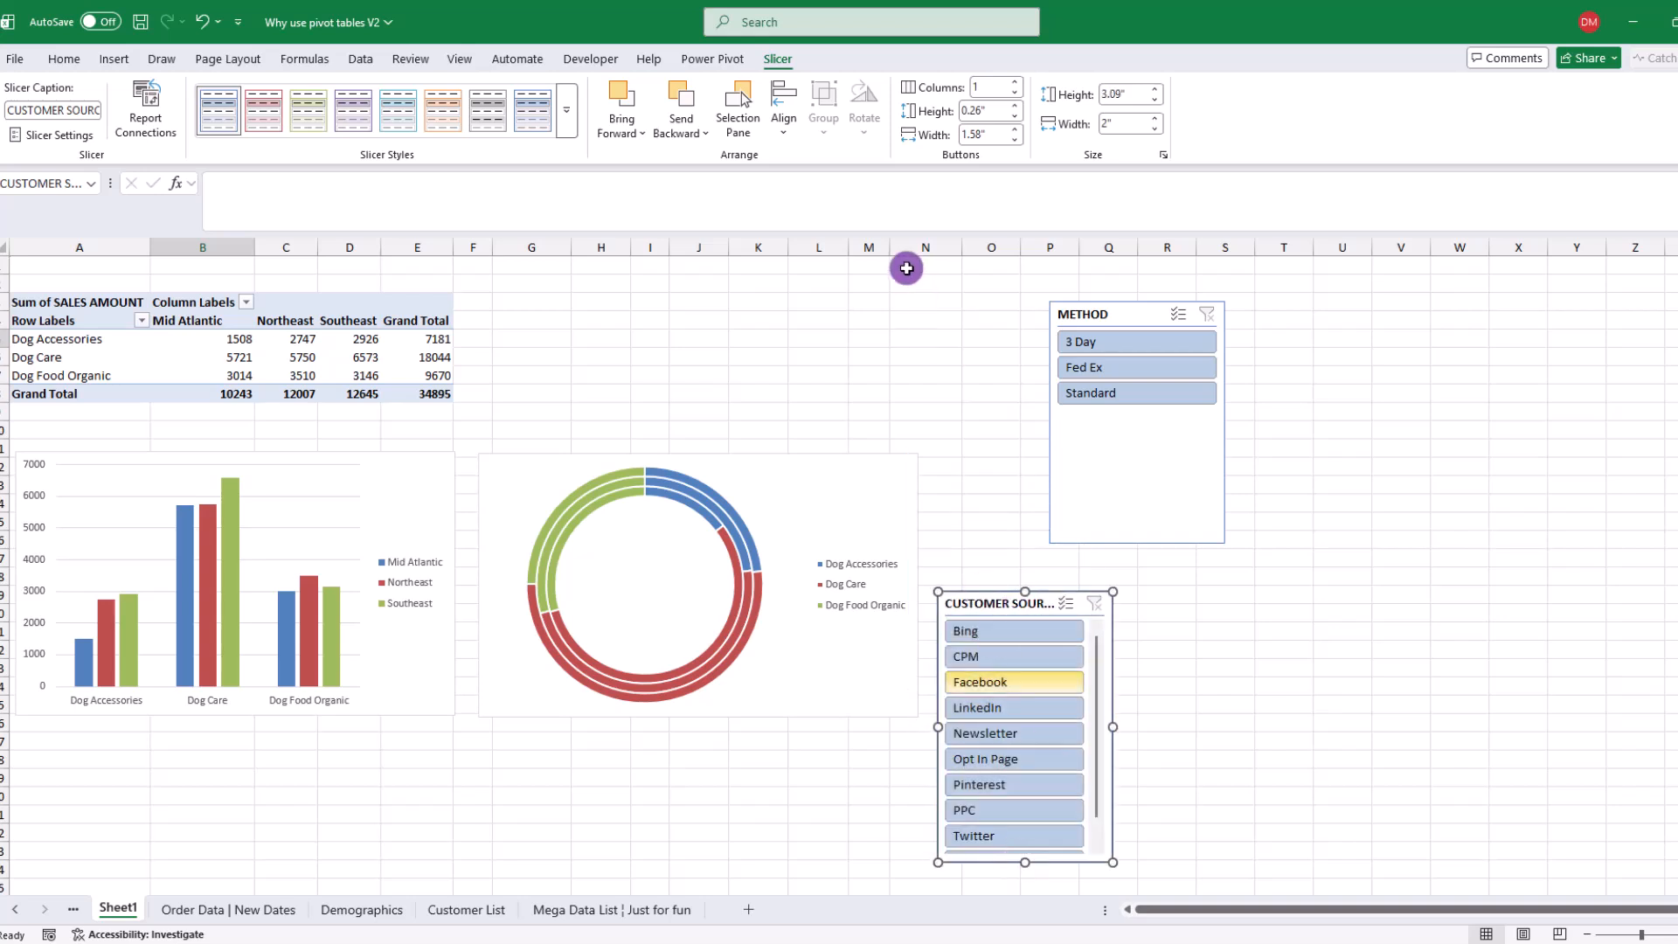
click(1014, 83)
click(1014, 82)
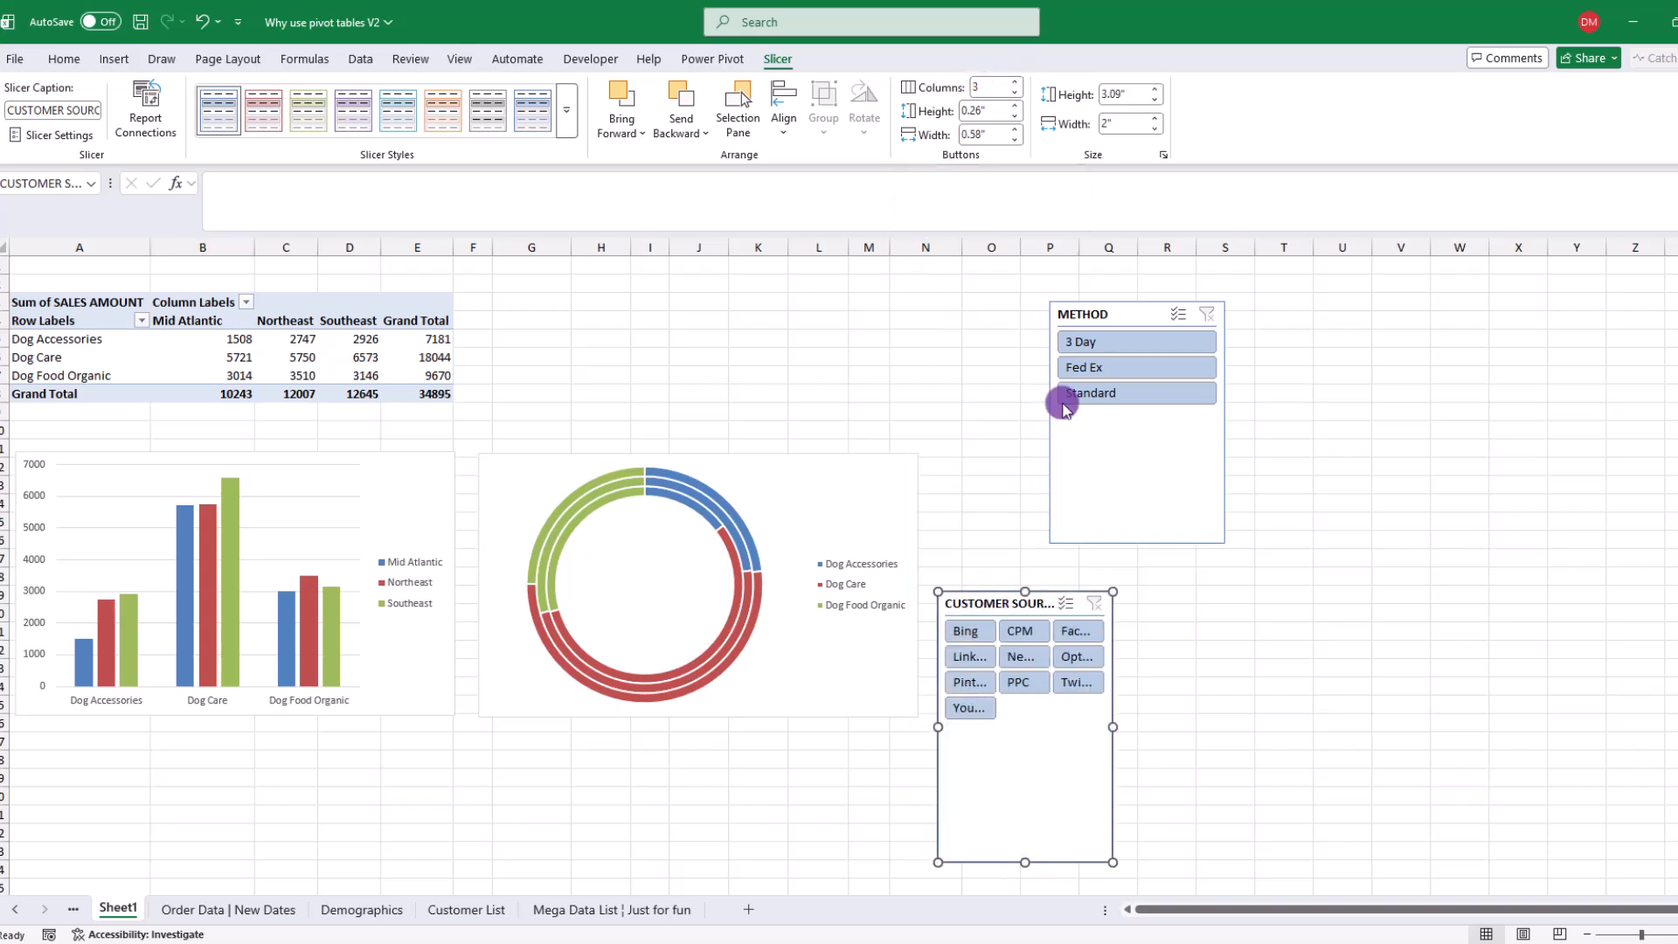
drag(1112, 727, 1303, 726)
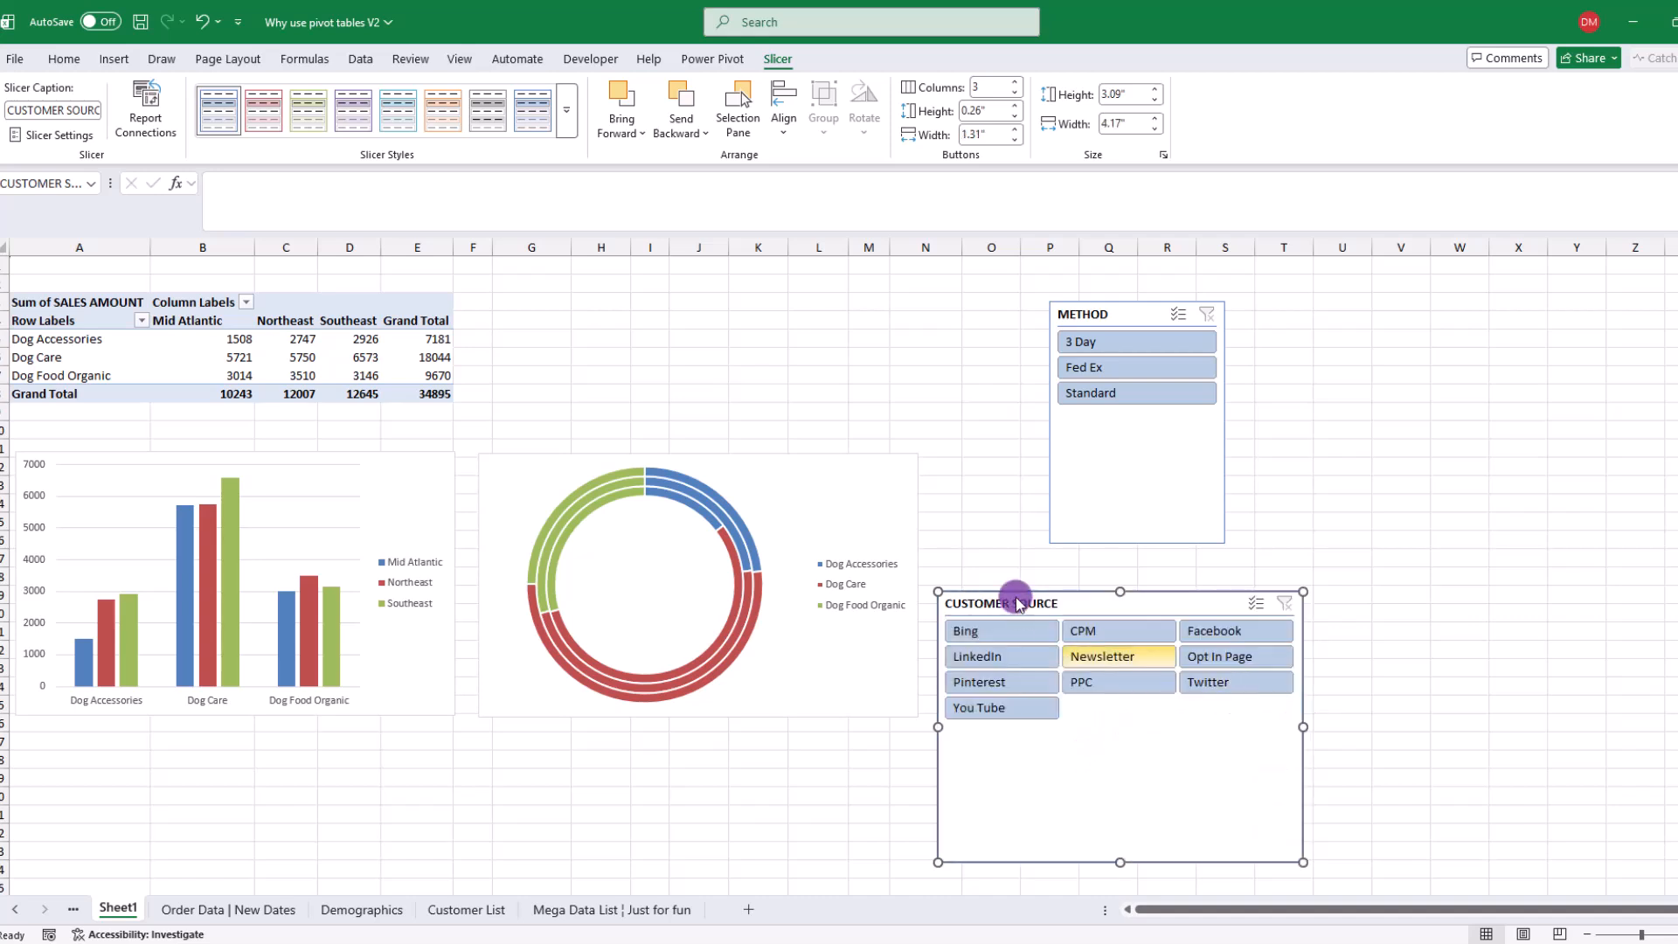
Shorten the CUSTOMER SOURCE slicer and place it above the doughnut chart, with the METHOD slicer to its right
drag(1119, 864, 1113, 757)
drag(1067, 607, 764, 289)
drag(1099, 315, 1076, 294)
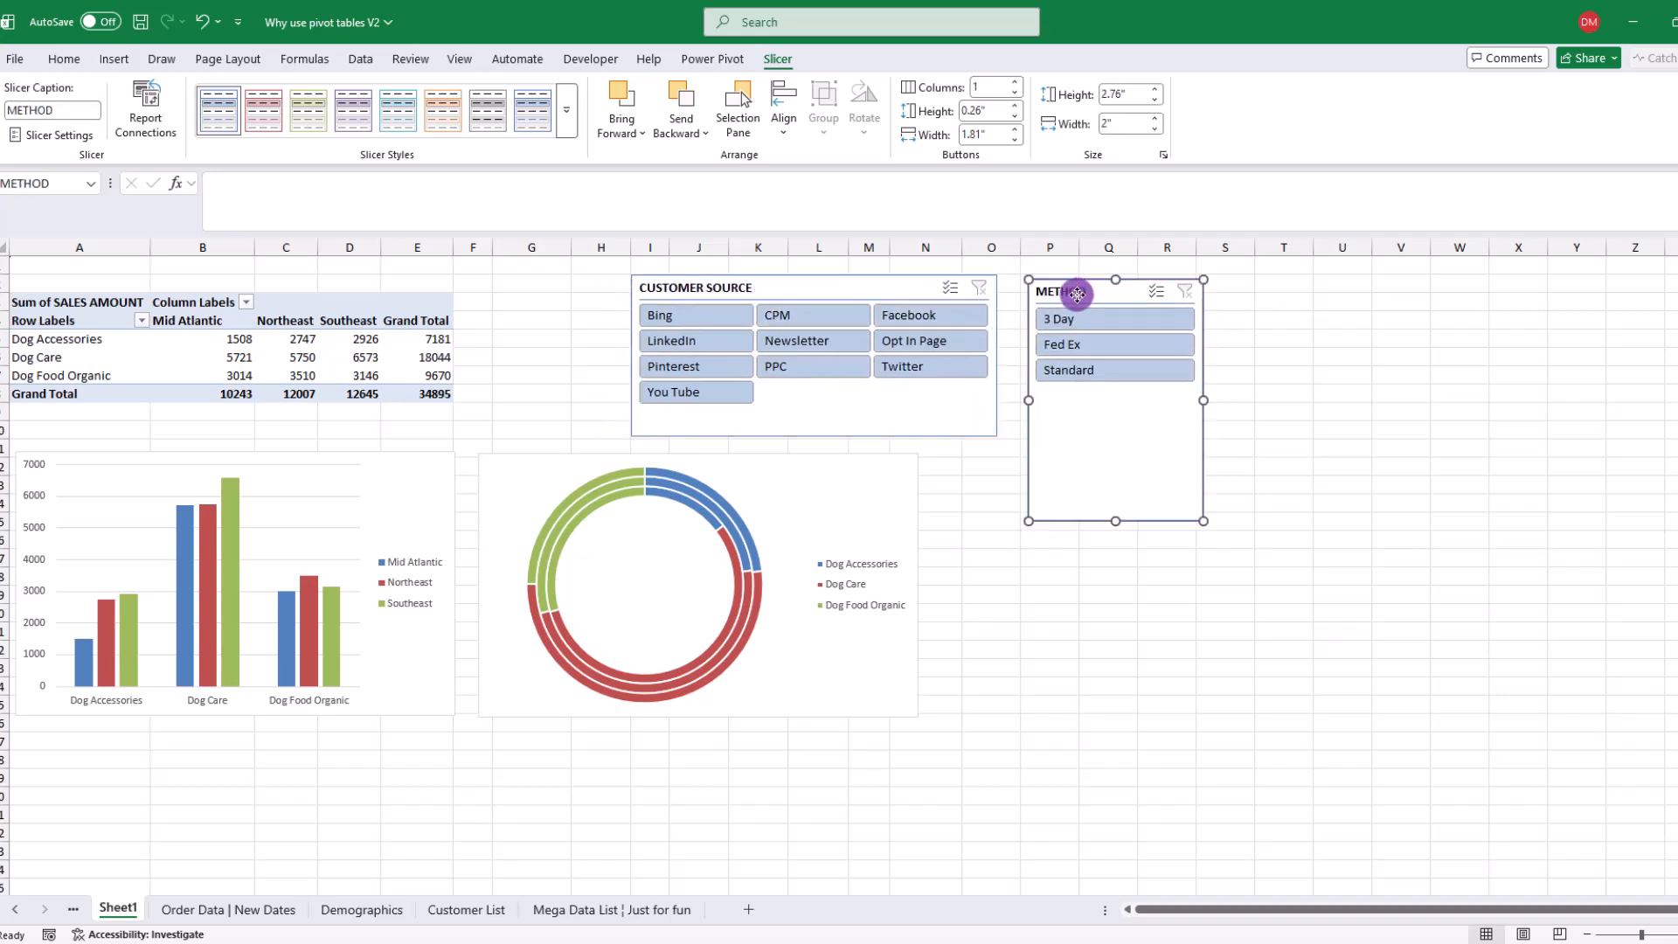
Filter the pivot table and charts by one customer source at a time: Bing, Newsletter and Facebook
click(705, 313)
click(821, 342)
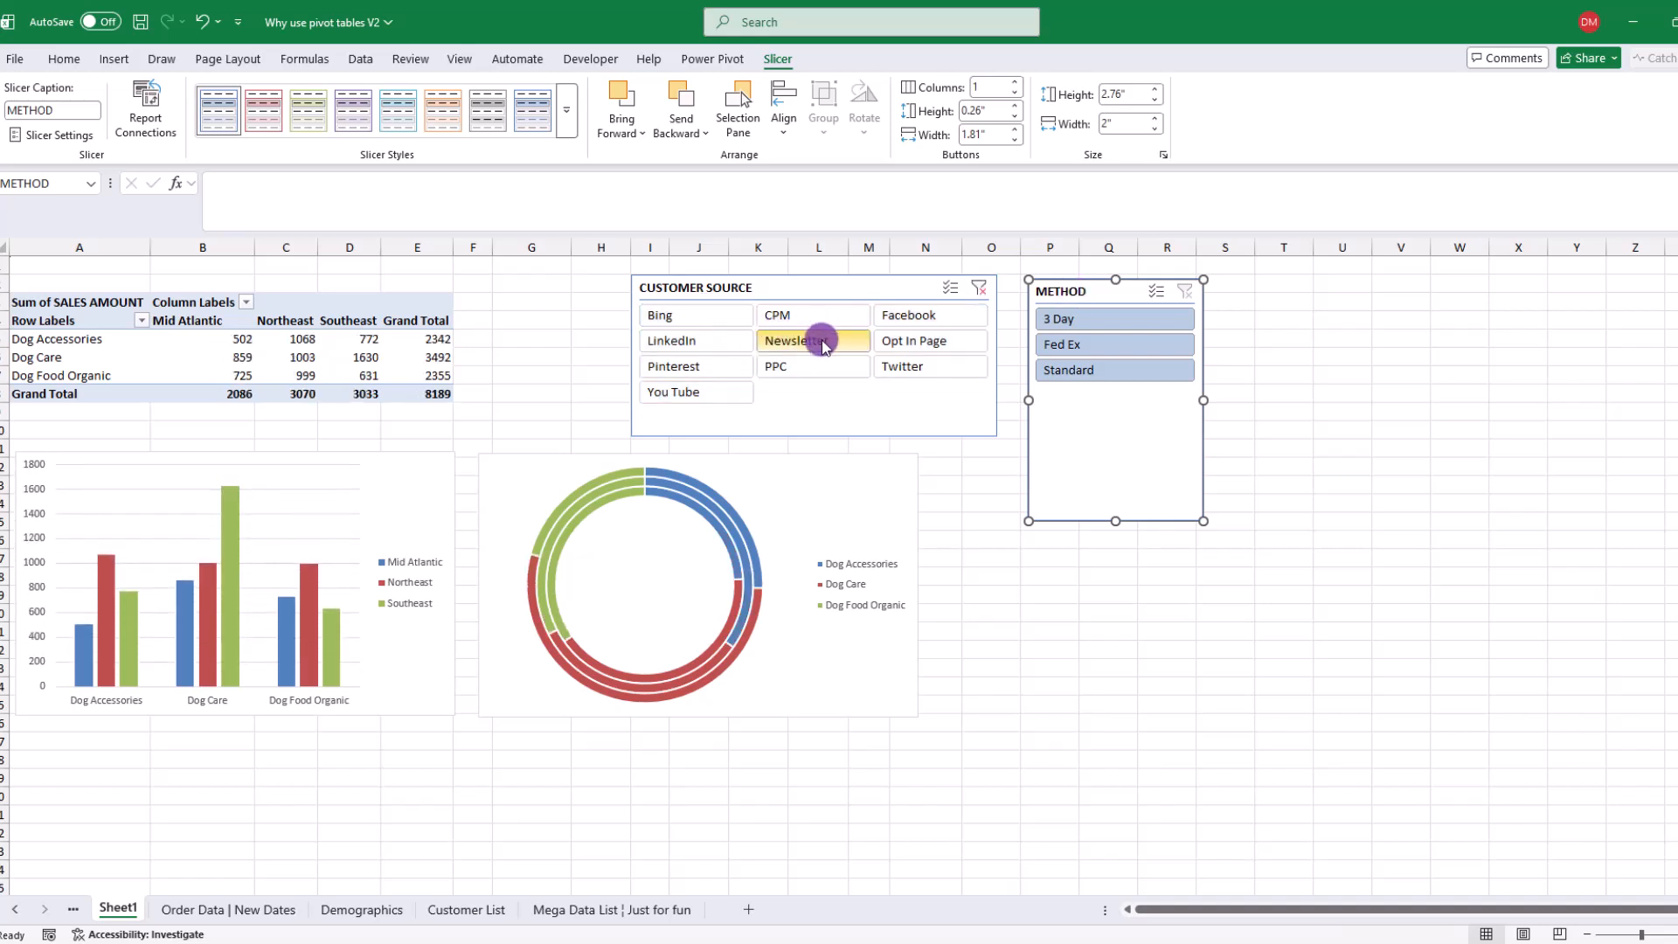
click(936, 316)
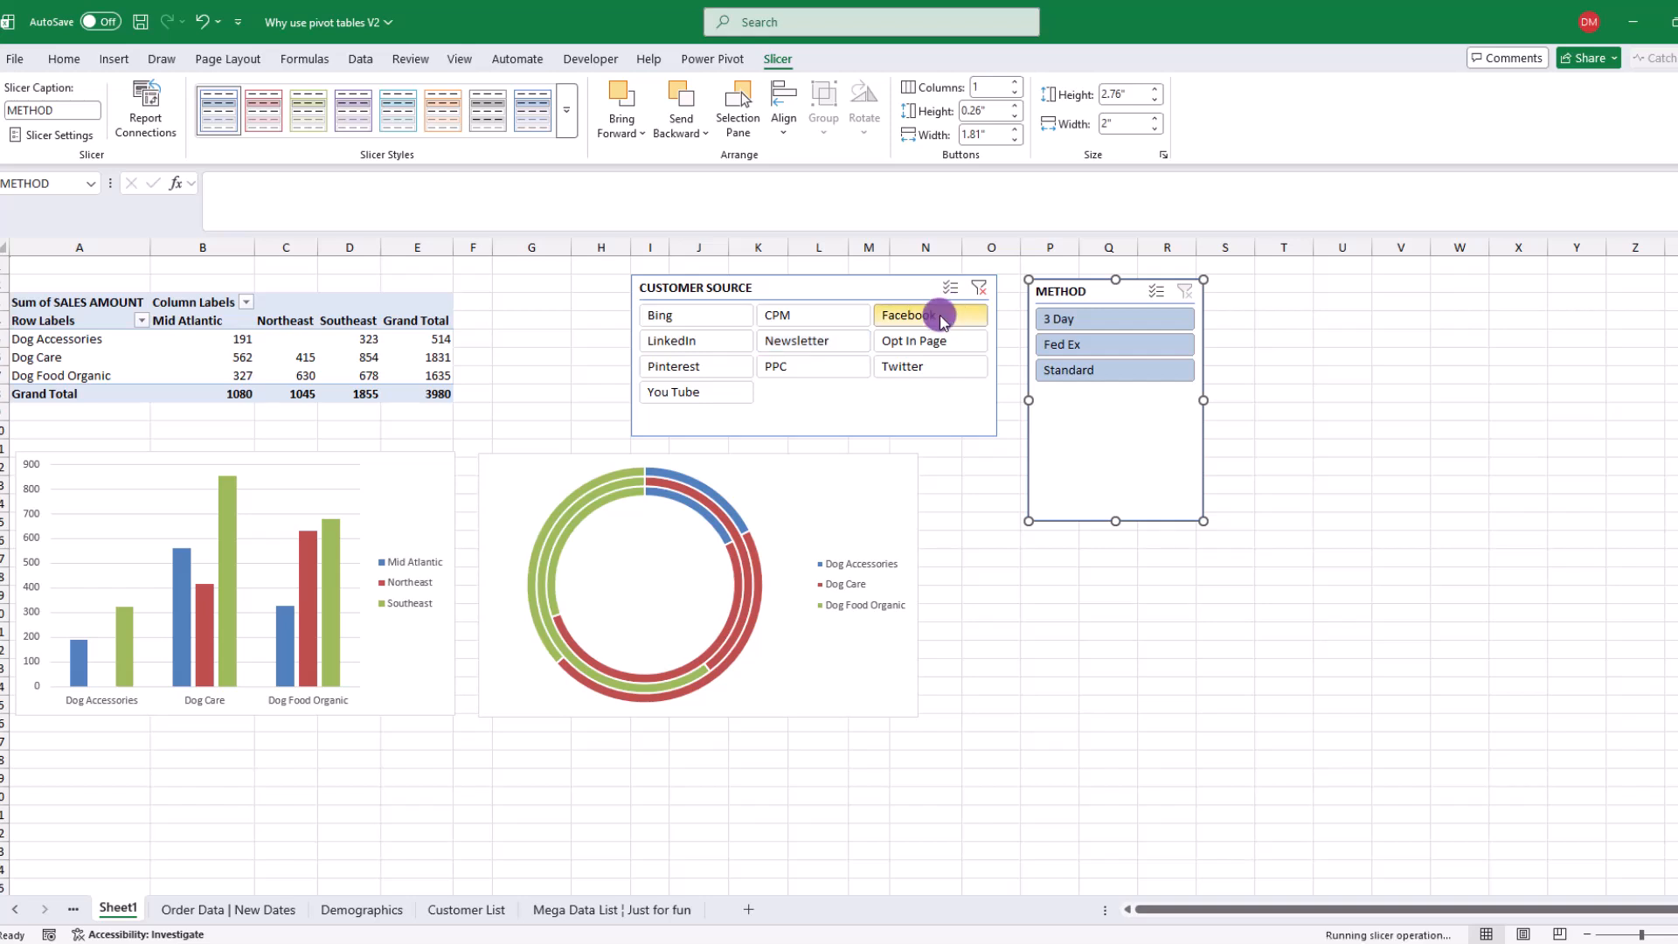
Filter by customer sources Bing, You Tube, Facebook and Twitter with the 3 Day method, and clear the filters of both slicers
ctrl+click(706, 316)
ctrl+click(708, 395)
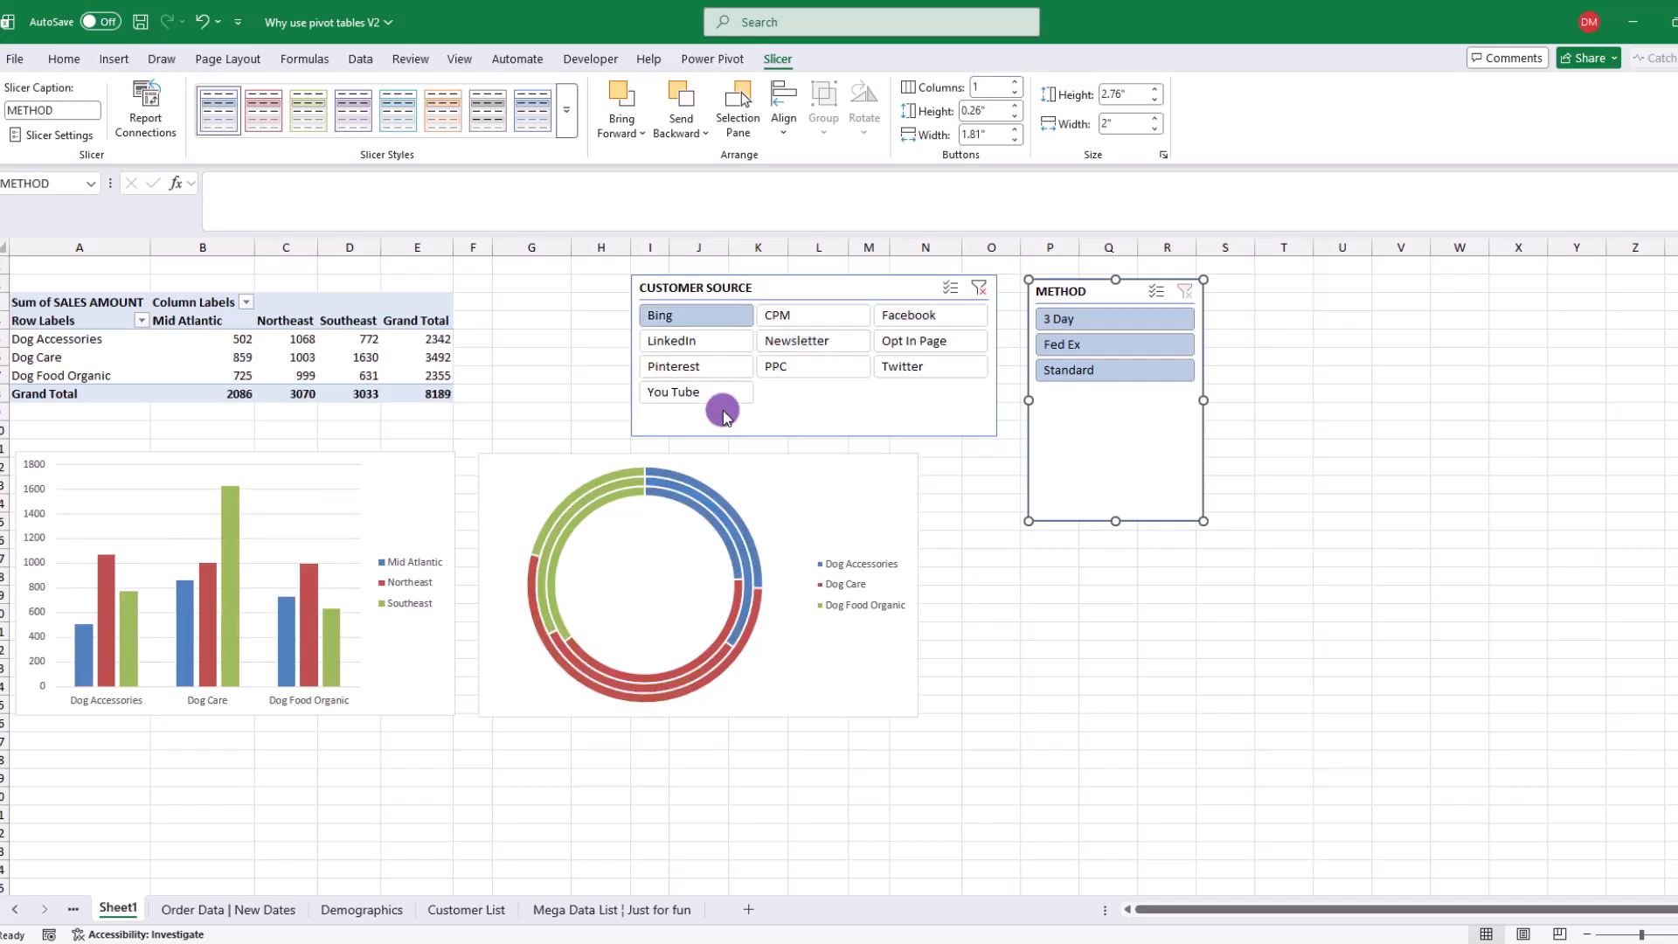
ctrl+click(929, 324)
ctrl+click(929, 367)
click(1114, 319)
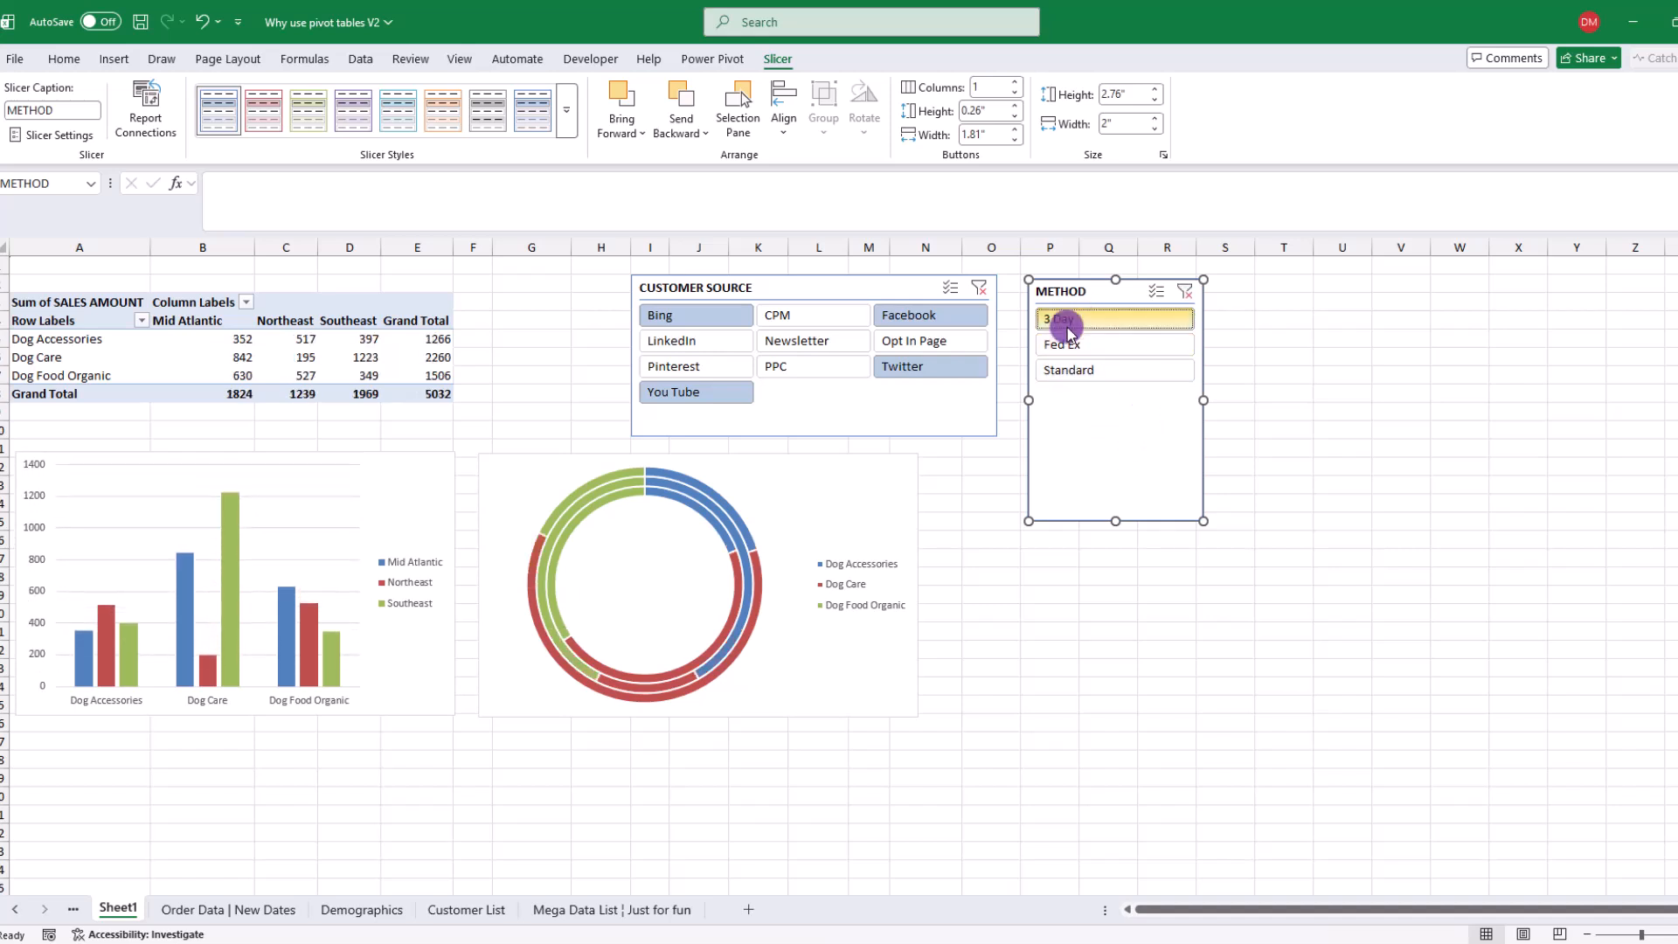
click(982, 289)
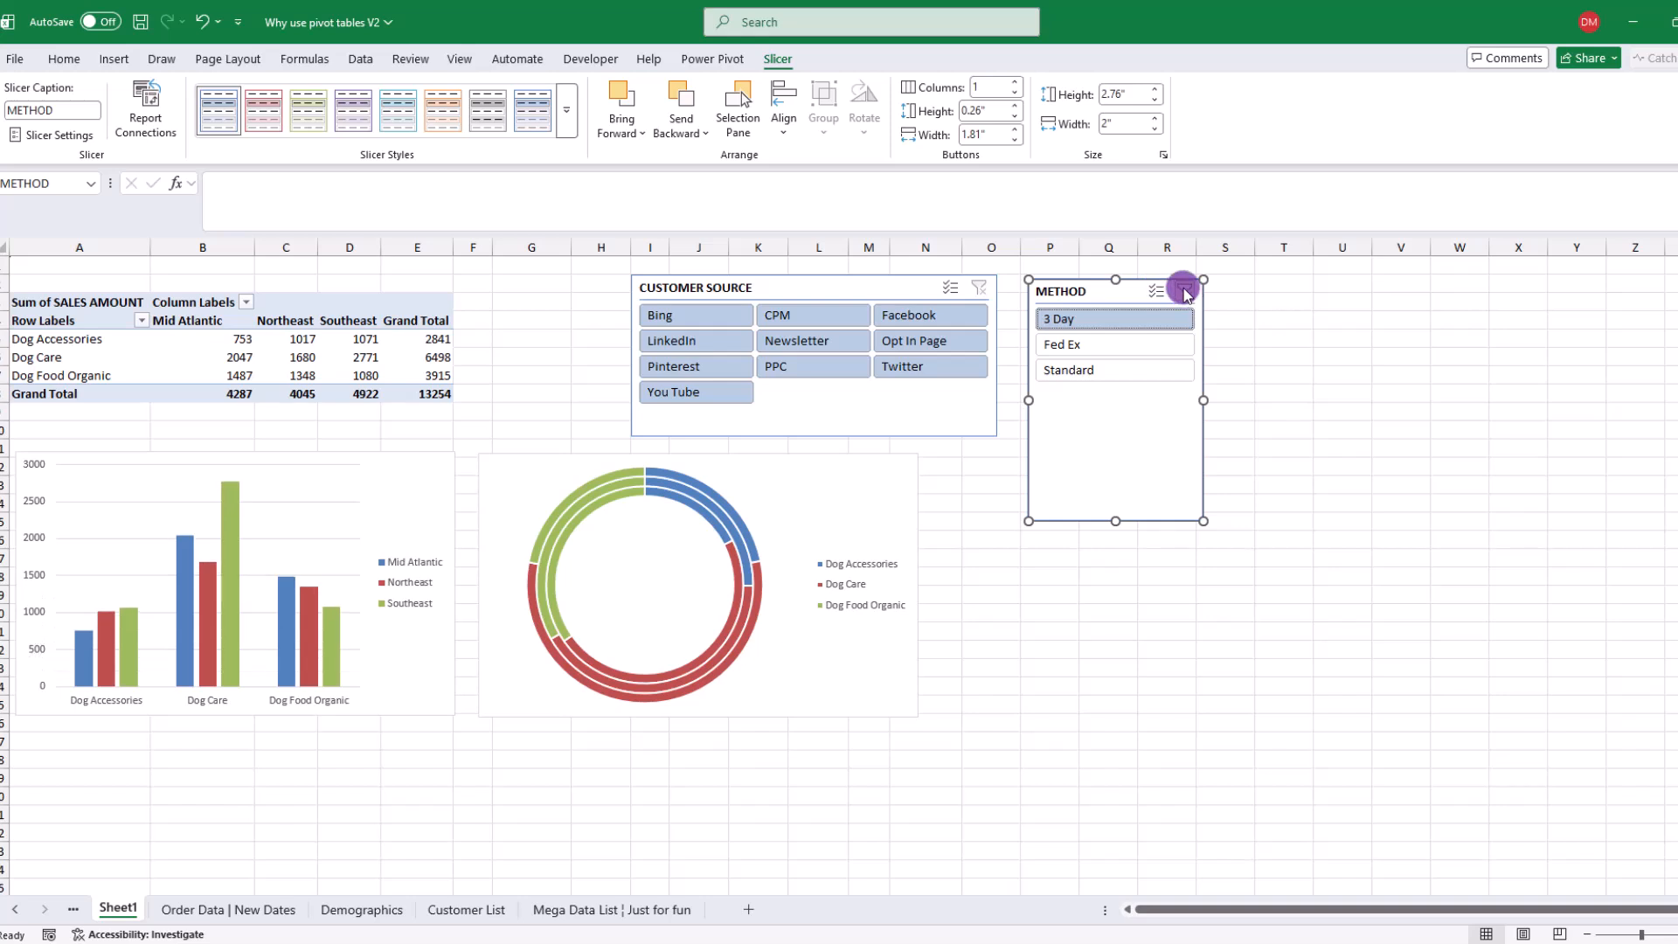
click(1184, 290)
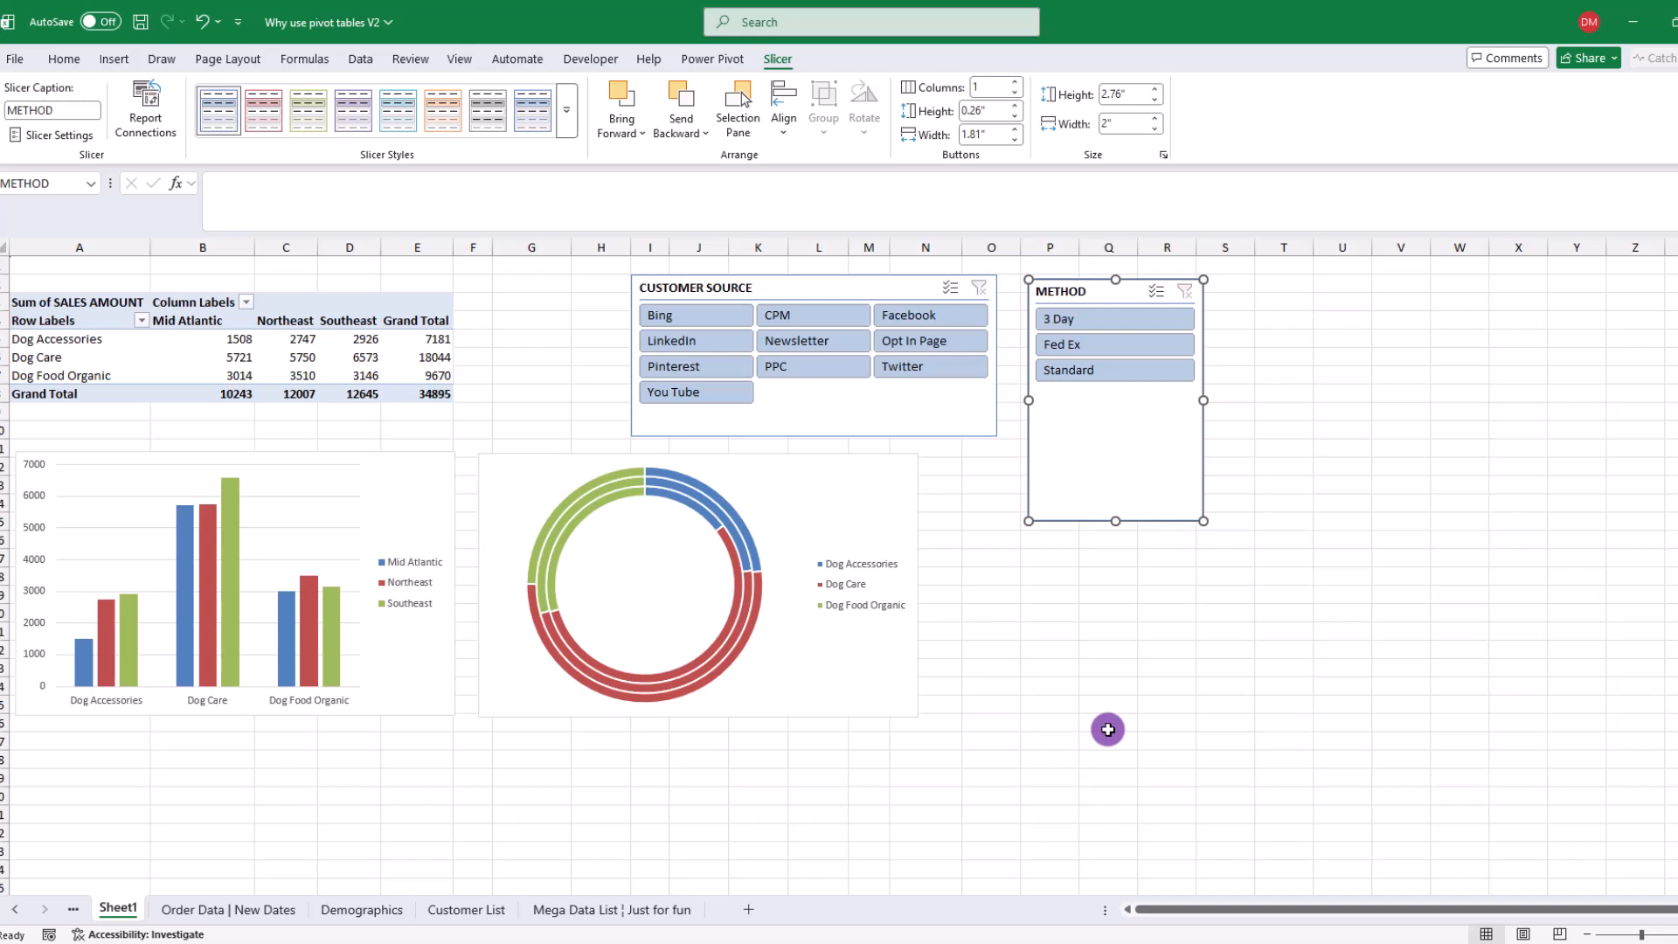
Delete the column chart, the doughnut chart and the CUSTOMER SOURCE and METHOD slicers
click(391, 493)
key(Delete)
click(530, 469)
click(699, 316)
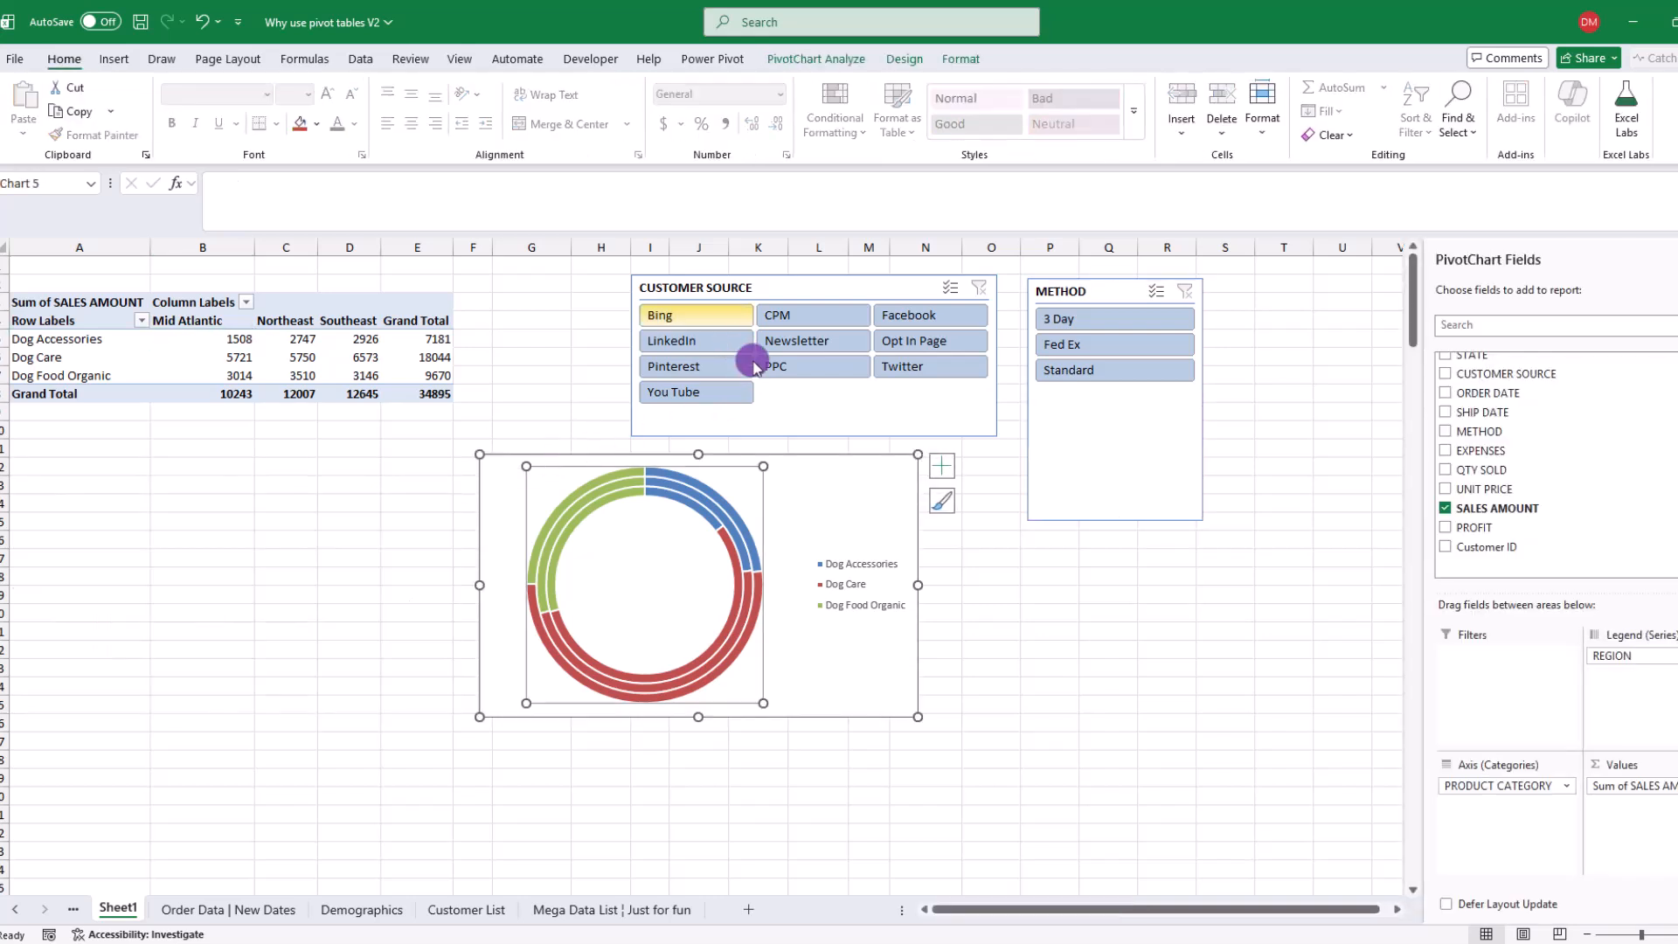
key(Delete)
click(823, 492)
key(Delete)
click(1098, 293)
key(Delete)
click(349, 759)
Delete the pivot table worksheet Sheet1 from the workbook
right_click(117, 909)
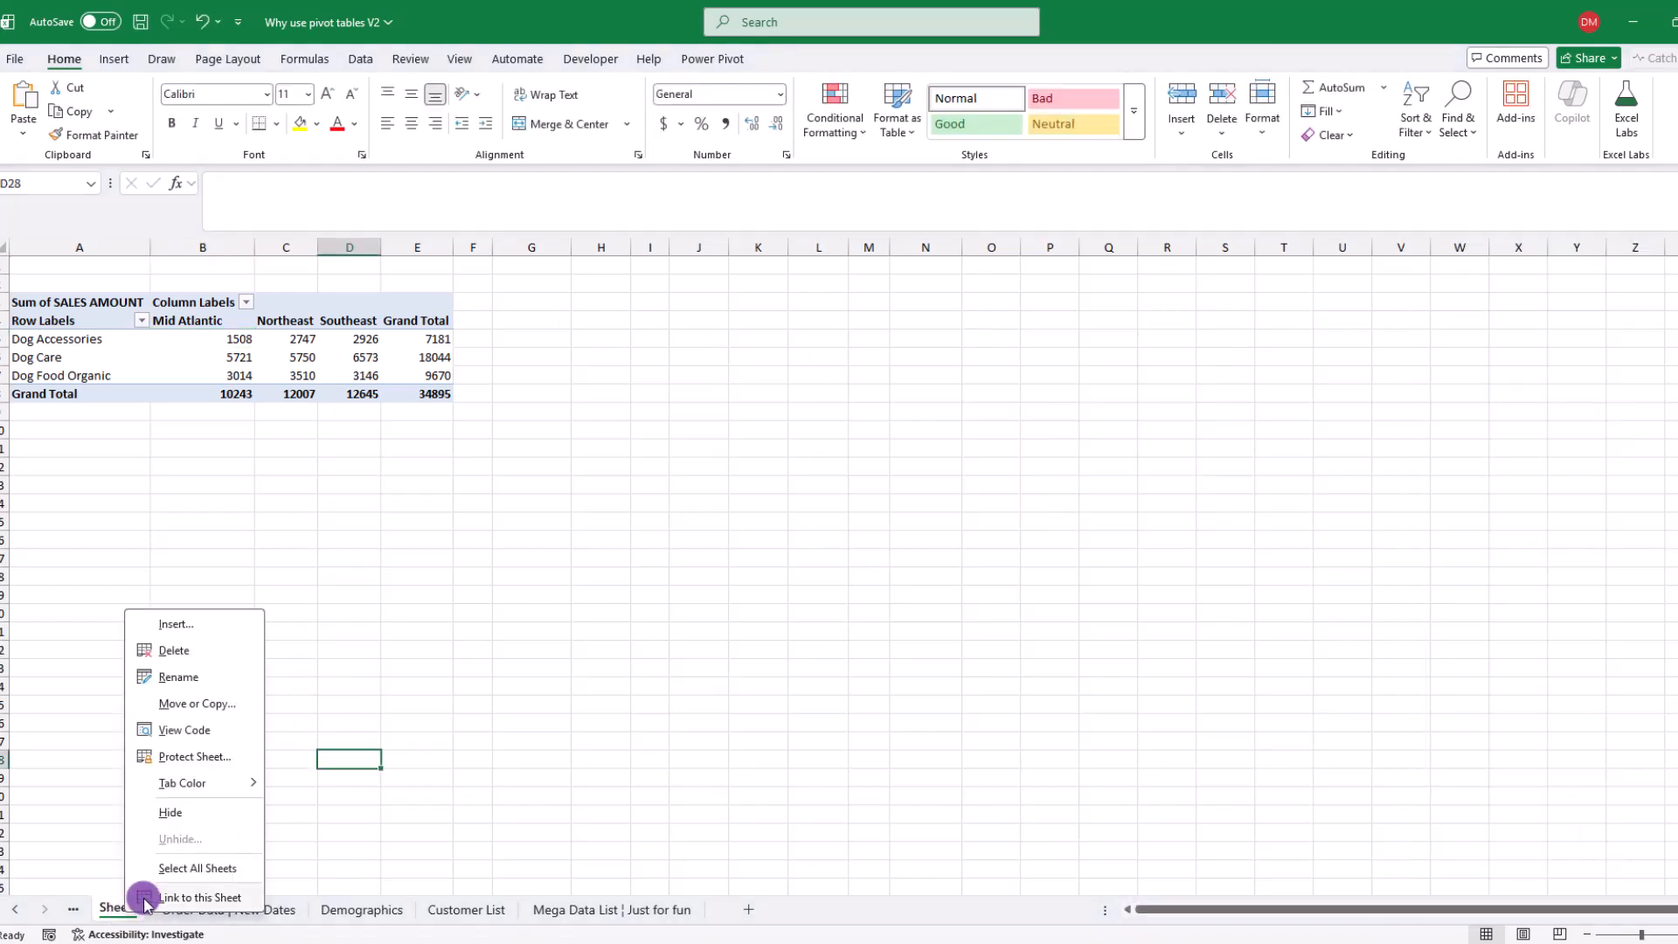
click(192, 651)
click(898, 526)
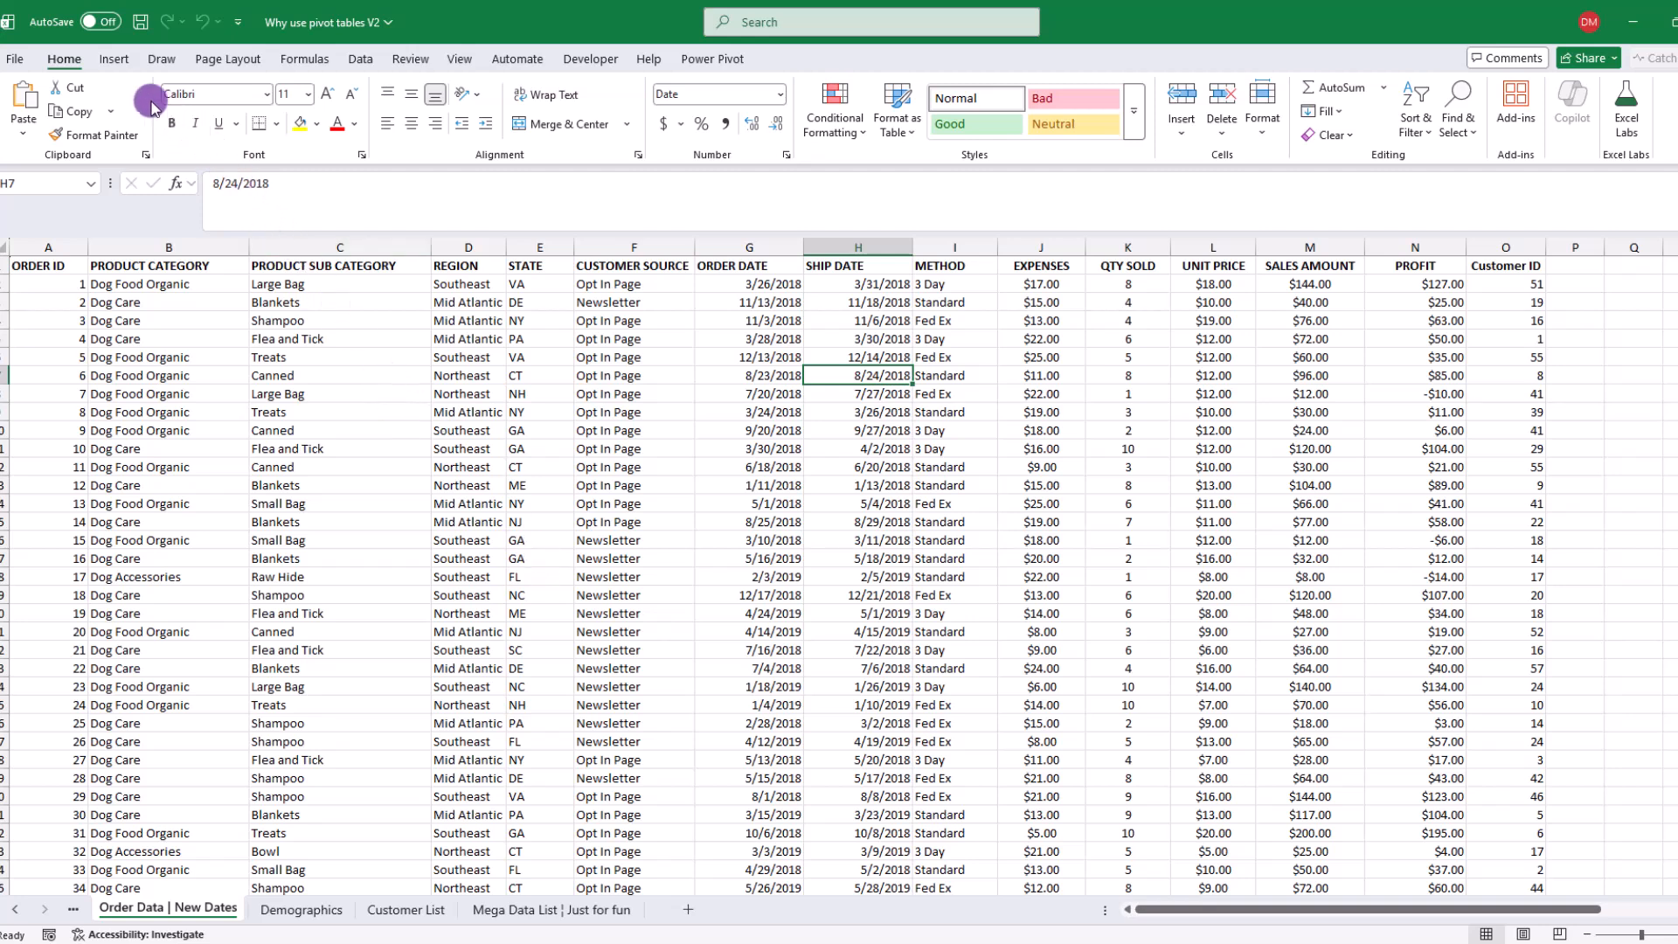
Insert a pivot table based on the order data range $A$1:$O$546 on a new worksheet
click(116, 61)
click(31, 100)
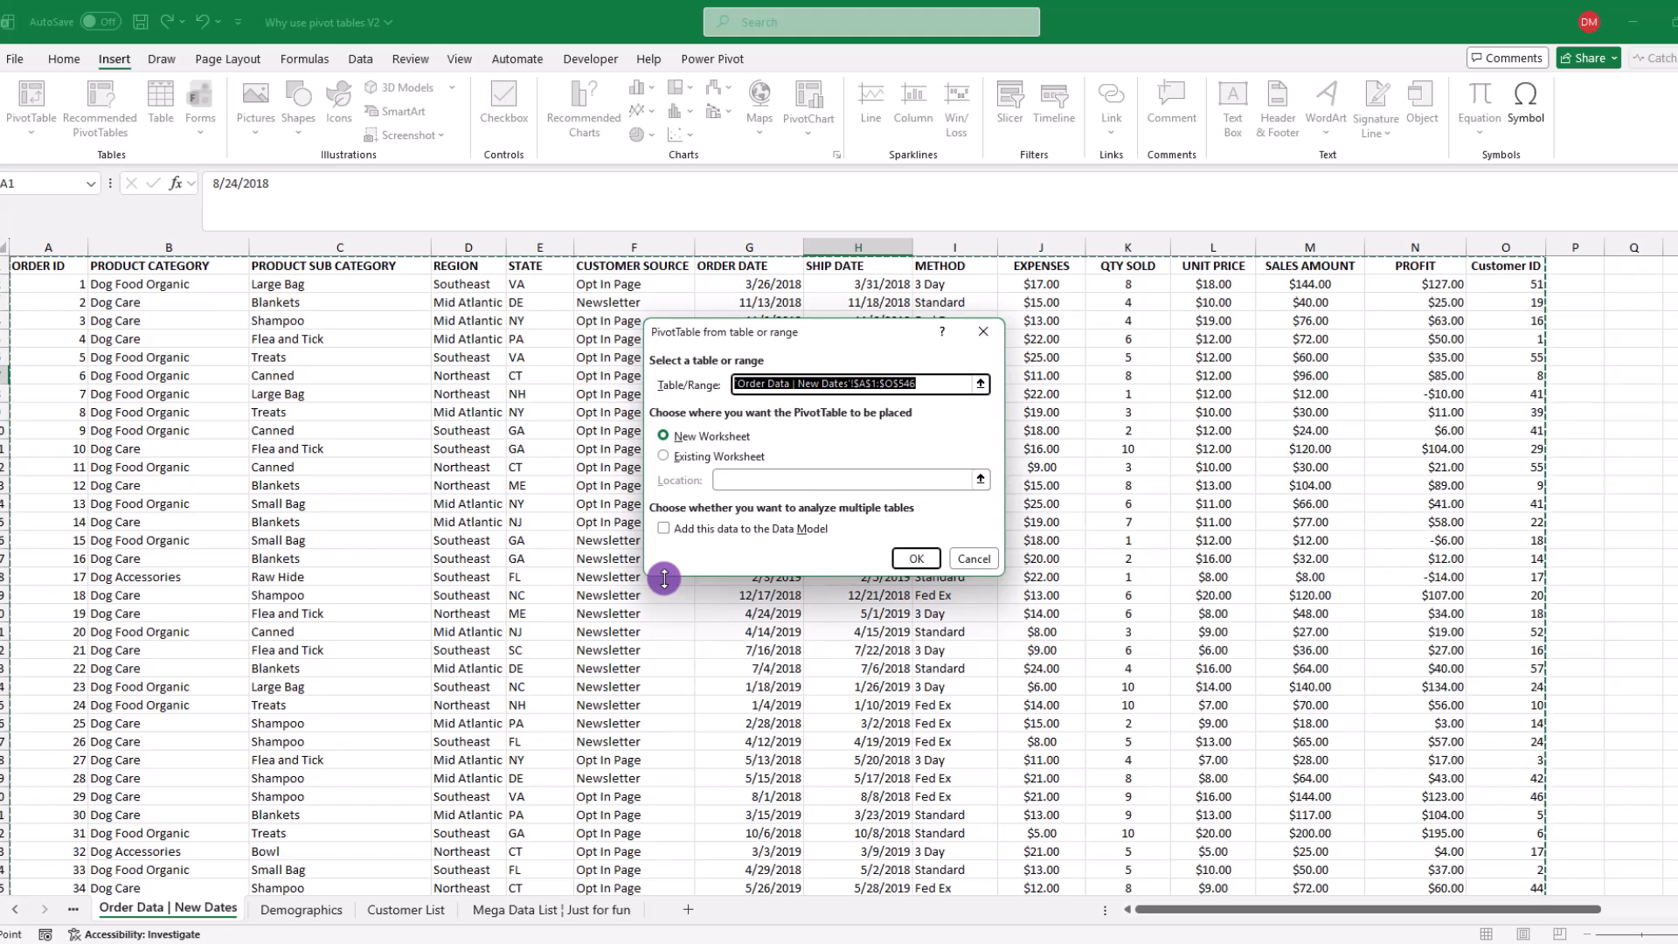
click(916, 558)
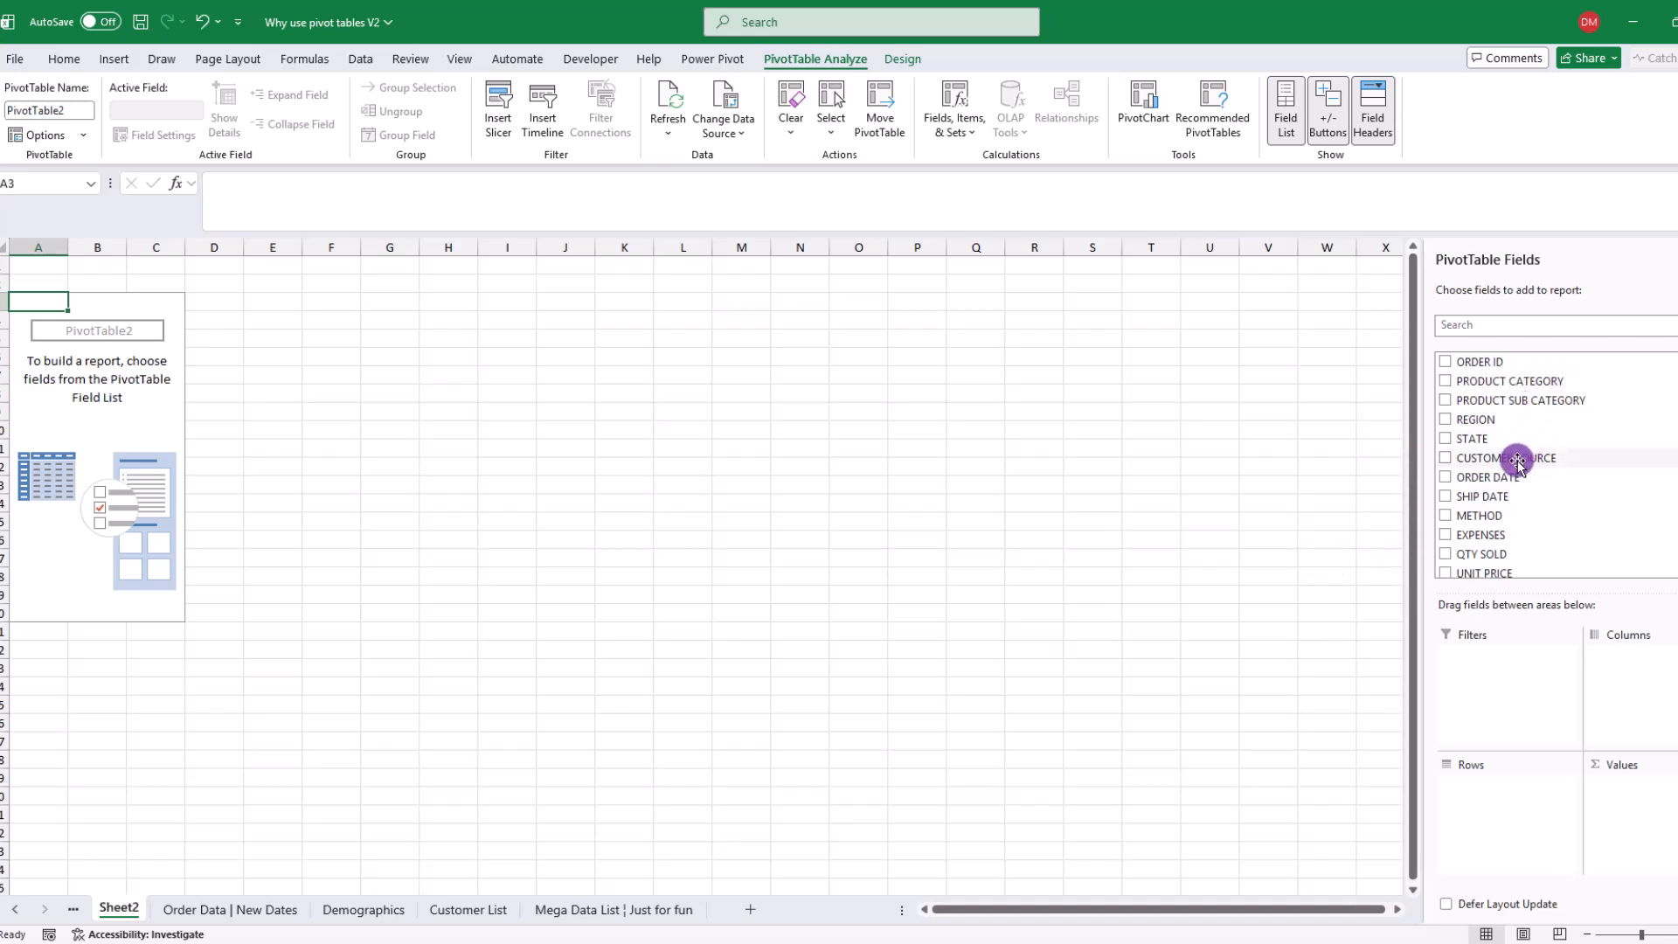
Lay out the pivot table with CUSTOMER SOURCE as rows, REGION as columns and the sum of SALES AMOUNT as values
drag(1517, 460, 1521, 800)
drag(1486, 422, 1631, 671)
scroll(1546, 547, down, 2)
drag(1497, 509, 1639, 791)
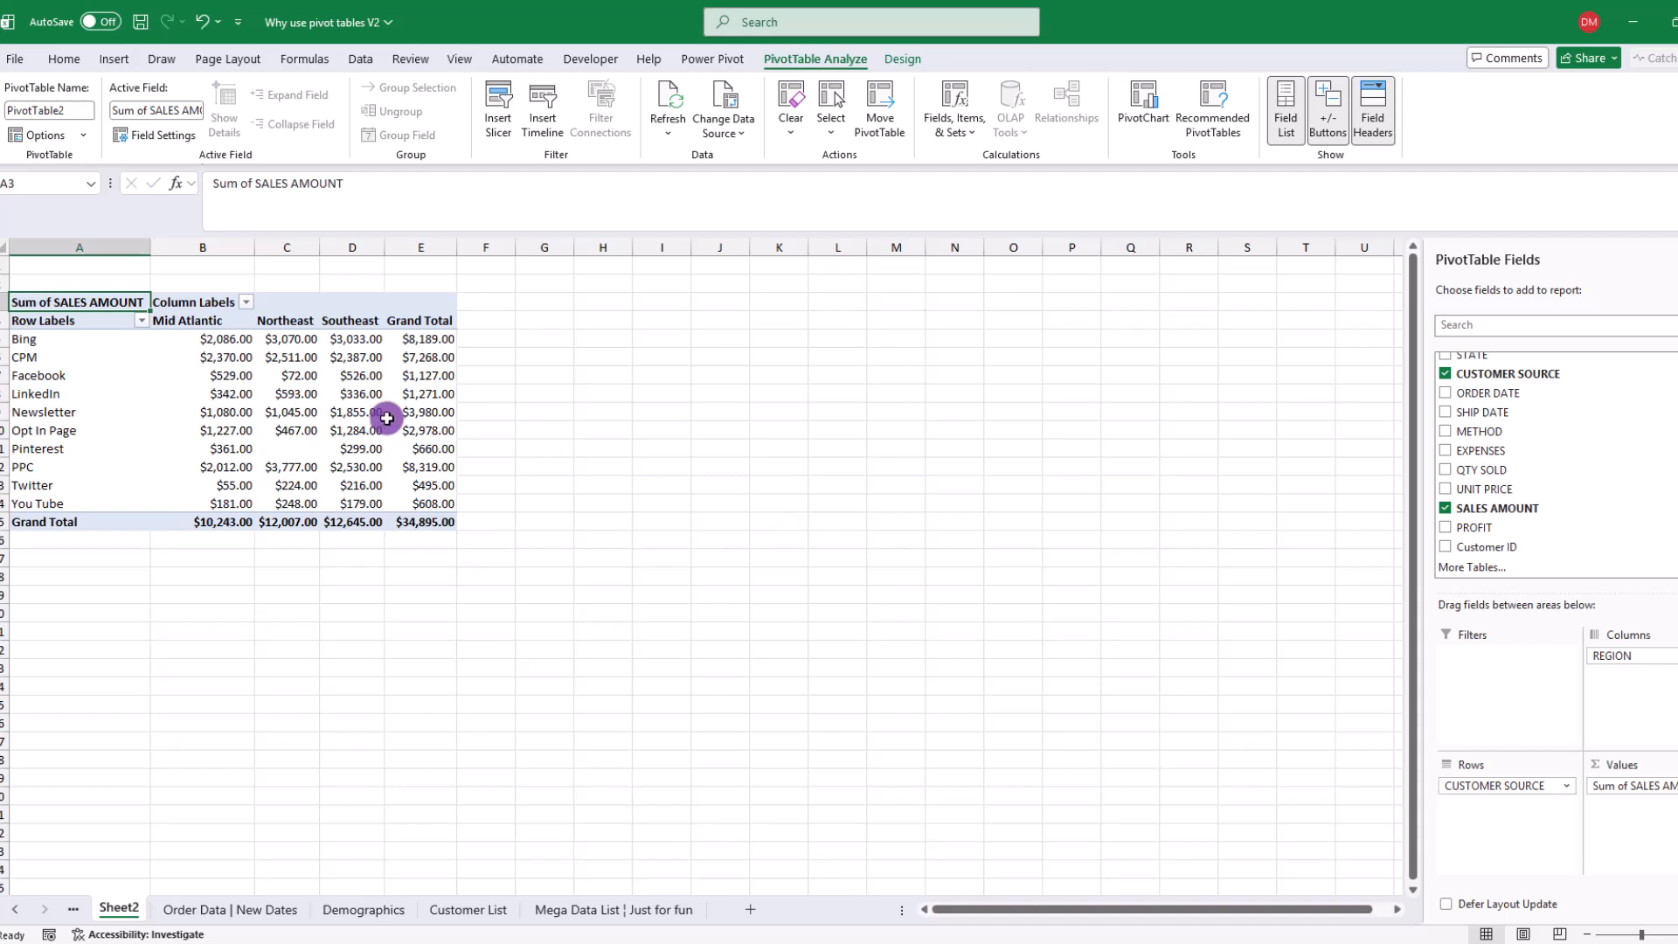
drag(67, 303, 424, 516)
click(275, 391)
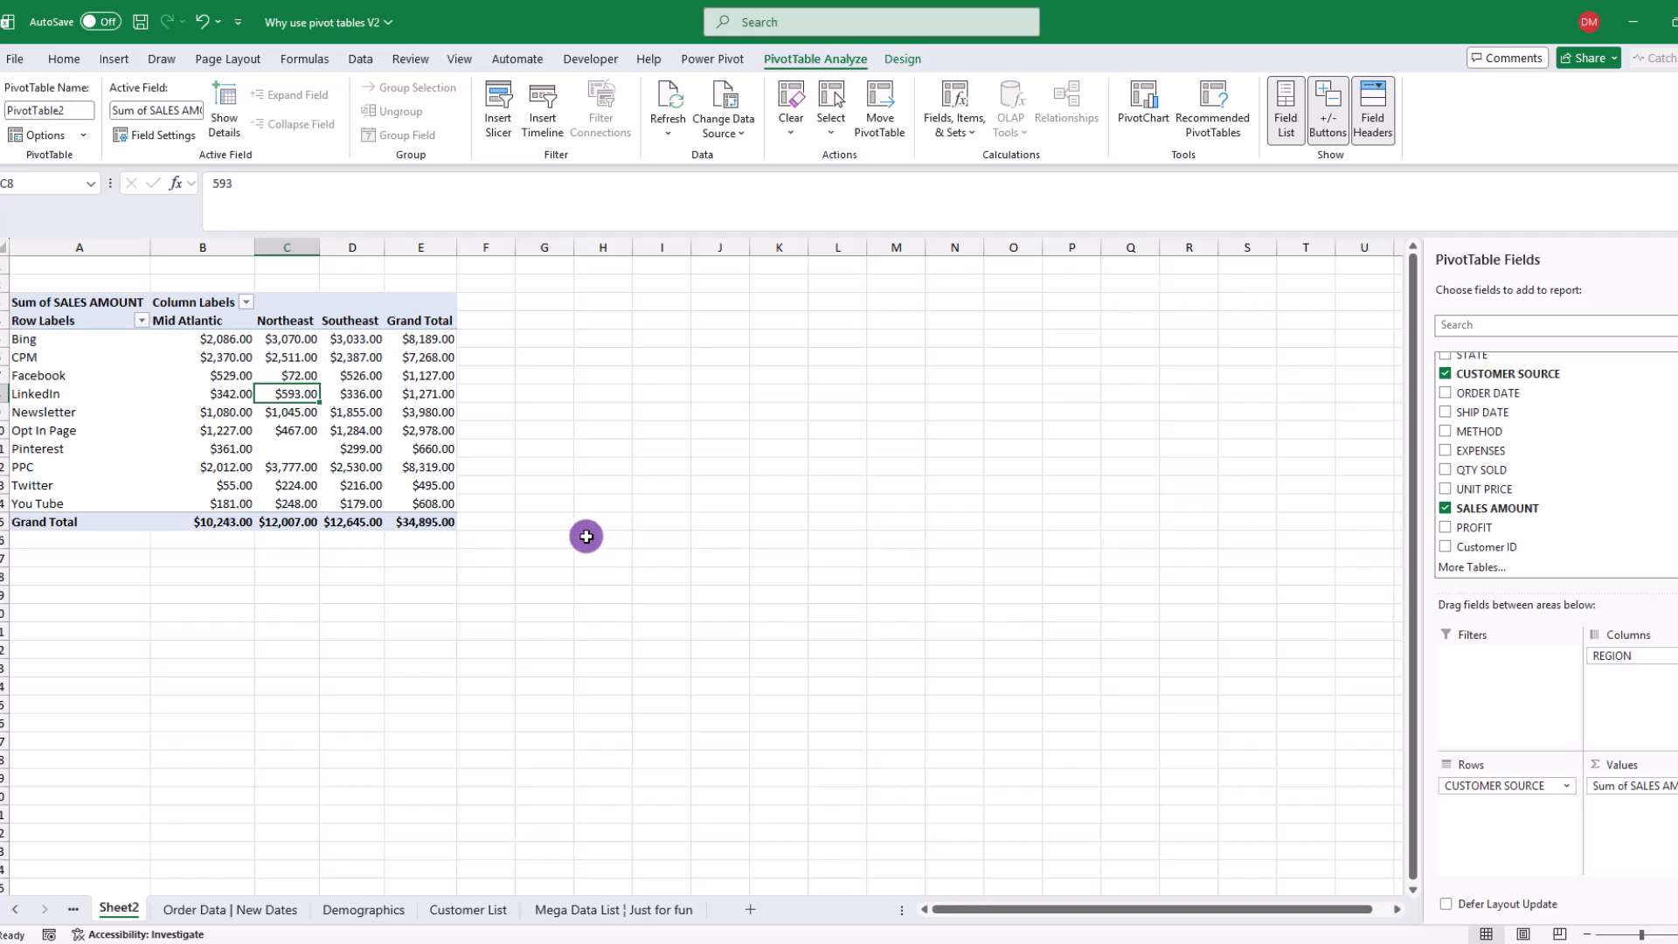
drag(58, 304, 411, 522)
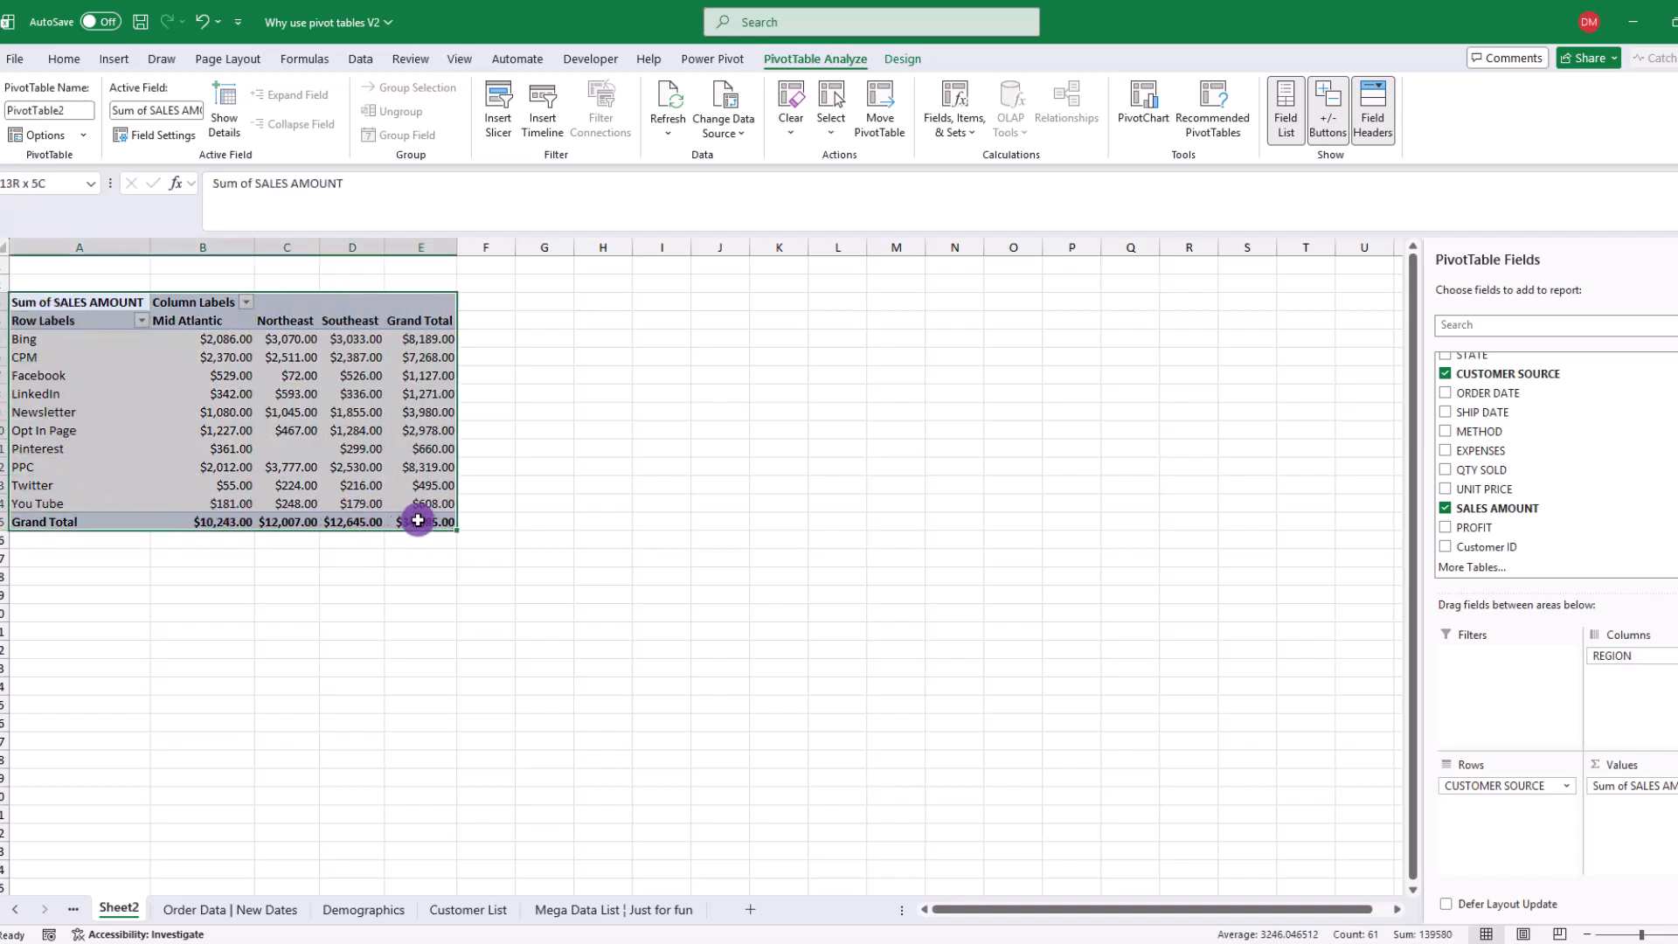
click(291, 421)
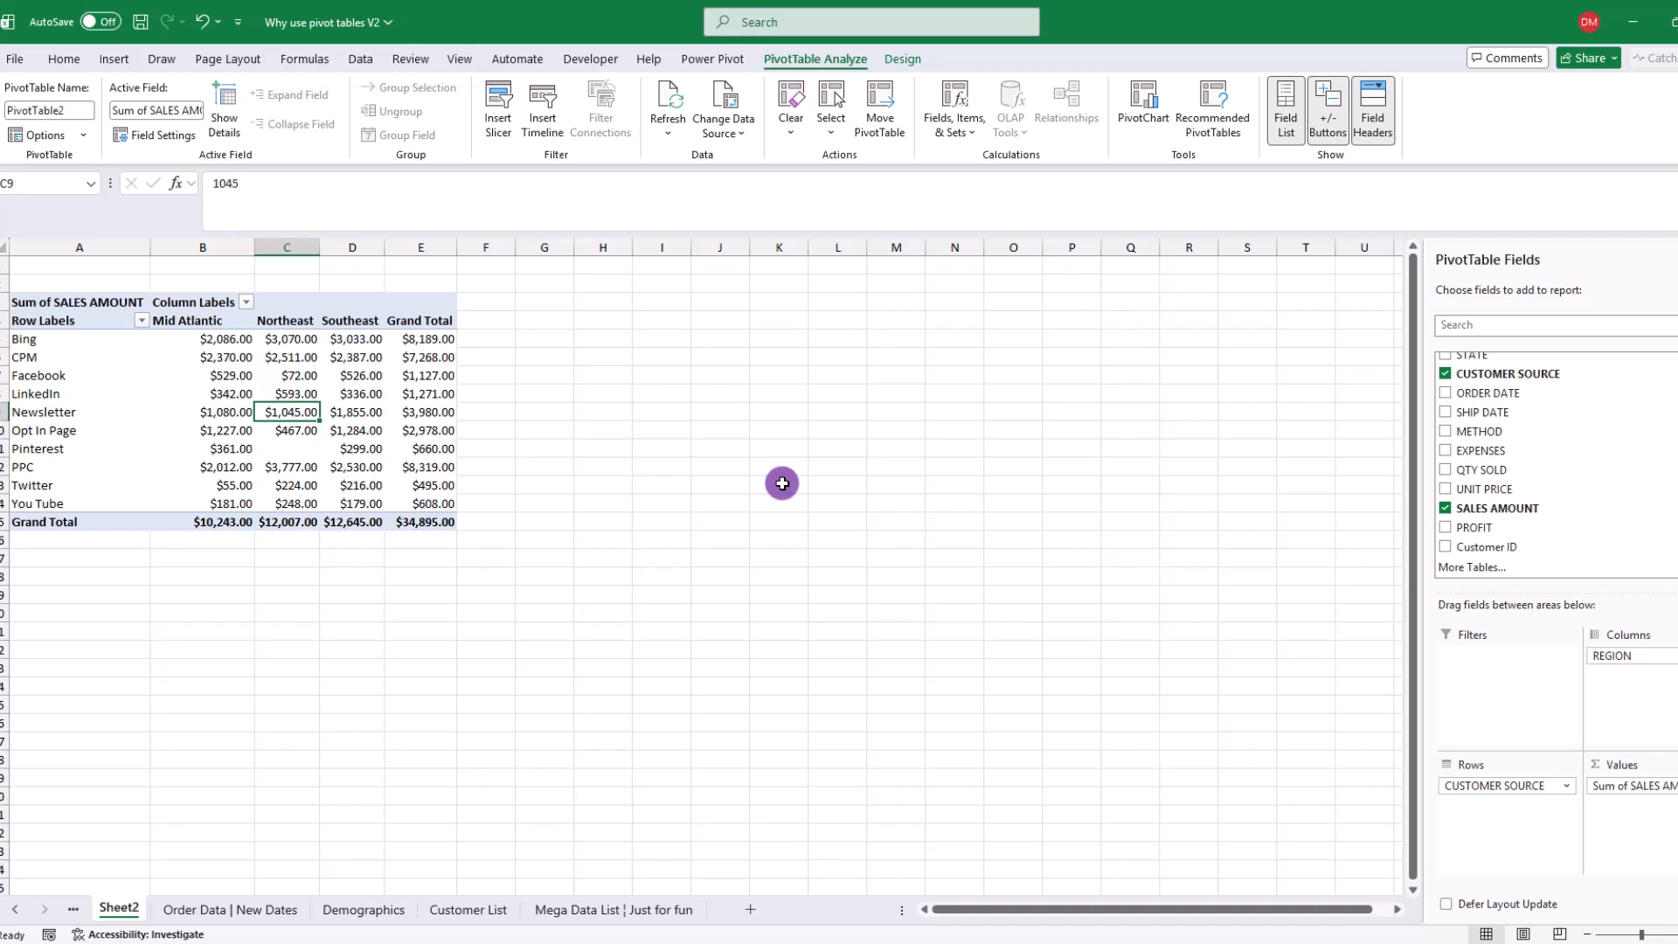
Move the REGION field from the pivot table's columns to its rows, above CUSTOMER SOURCE
drag(1616, 655, 1498, 816)
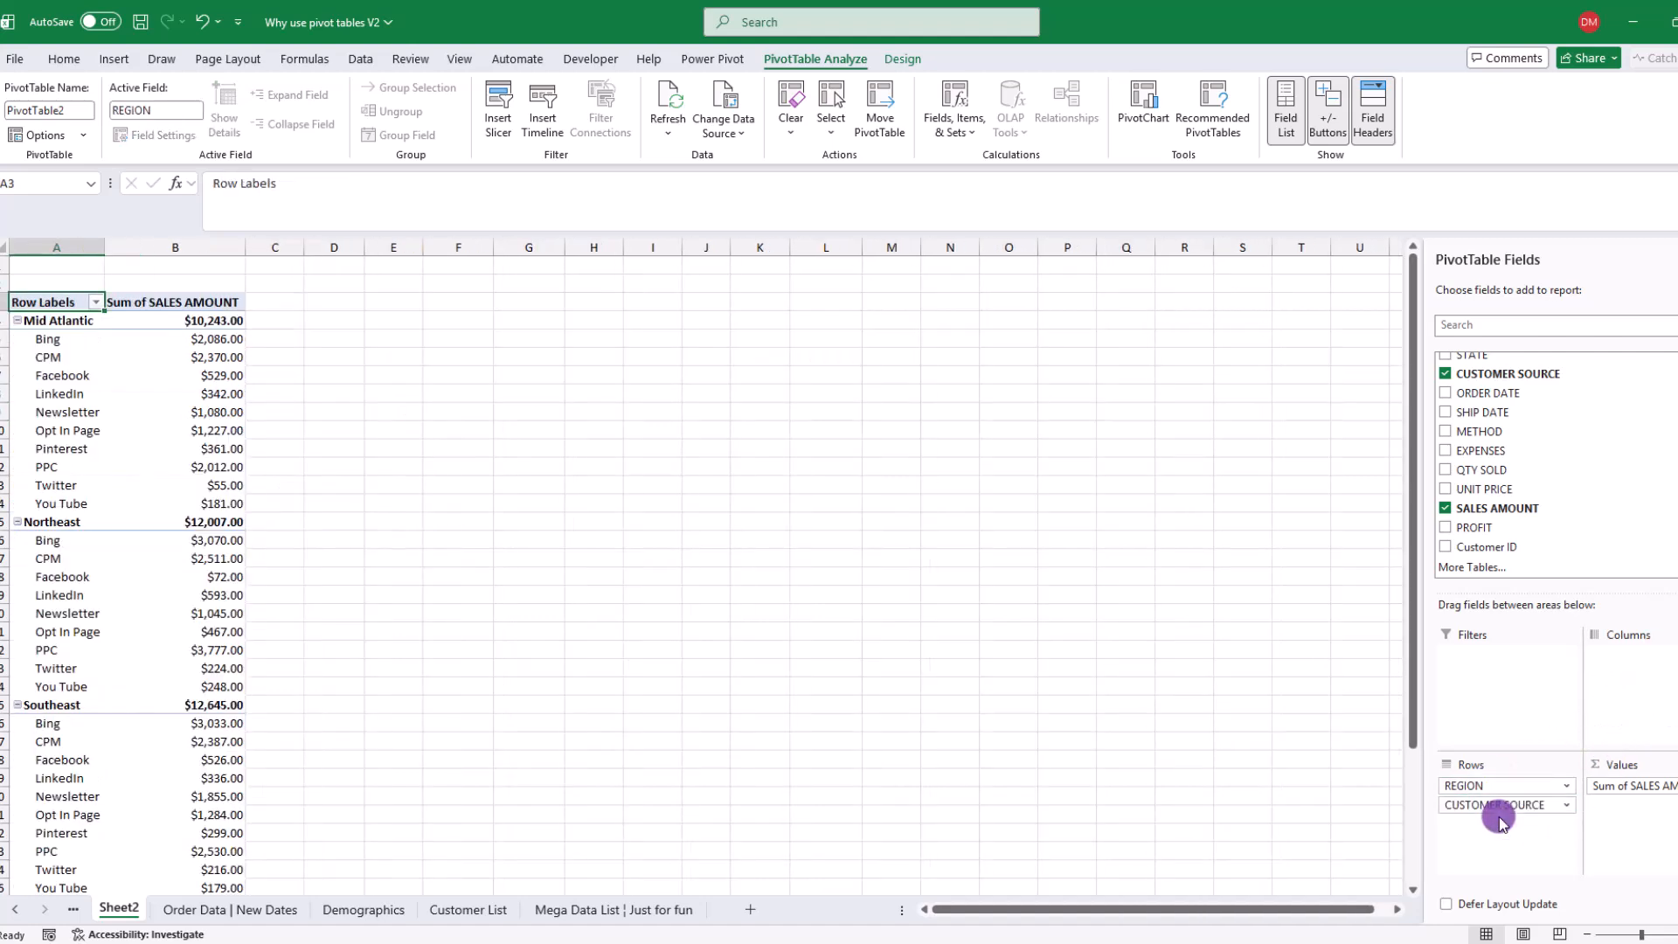